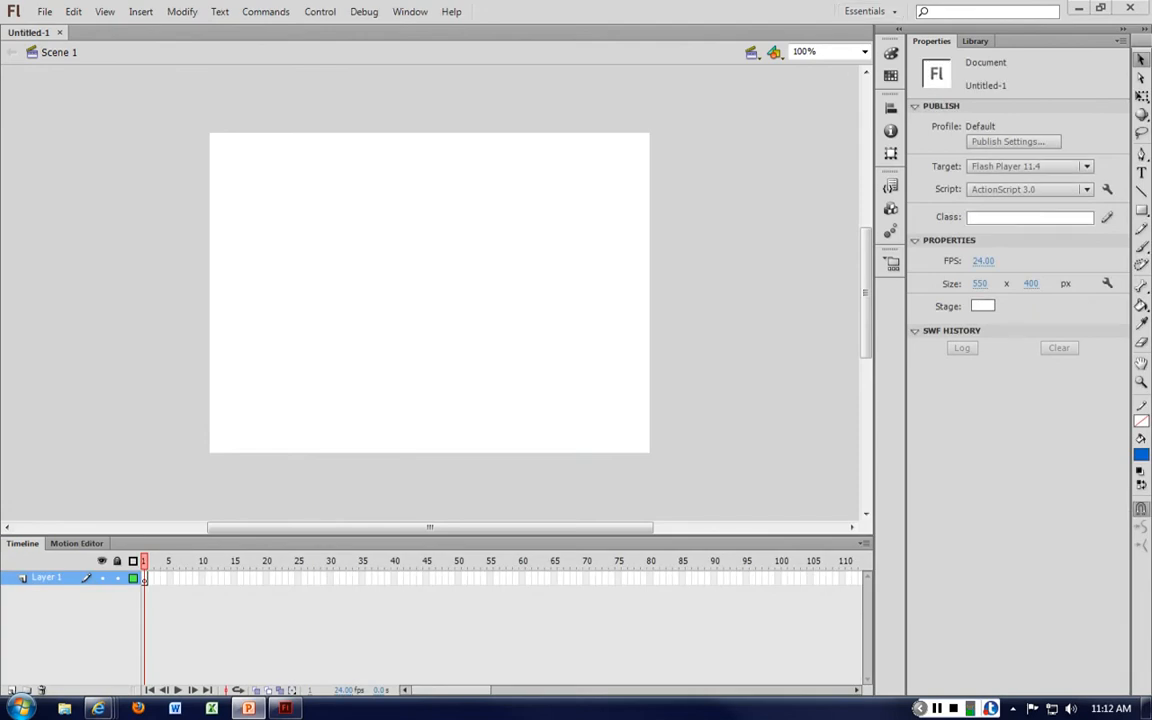
Switch the workspace layout from Essentials to Classic.
{"action": "left_click", "coordinate": [870, 11]}
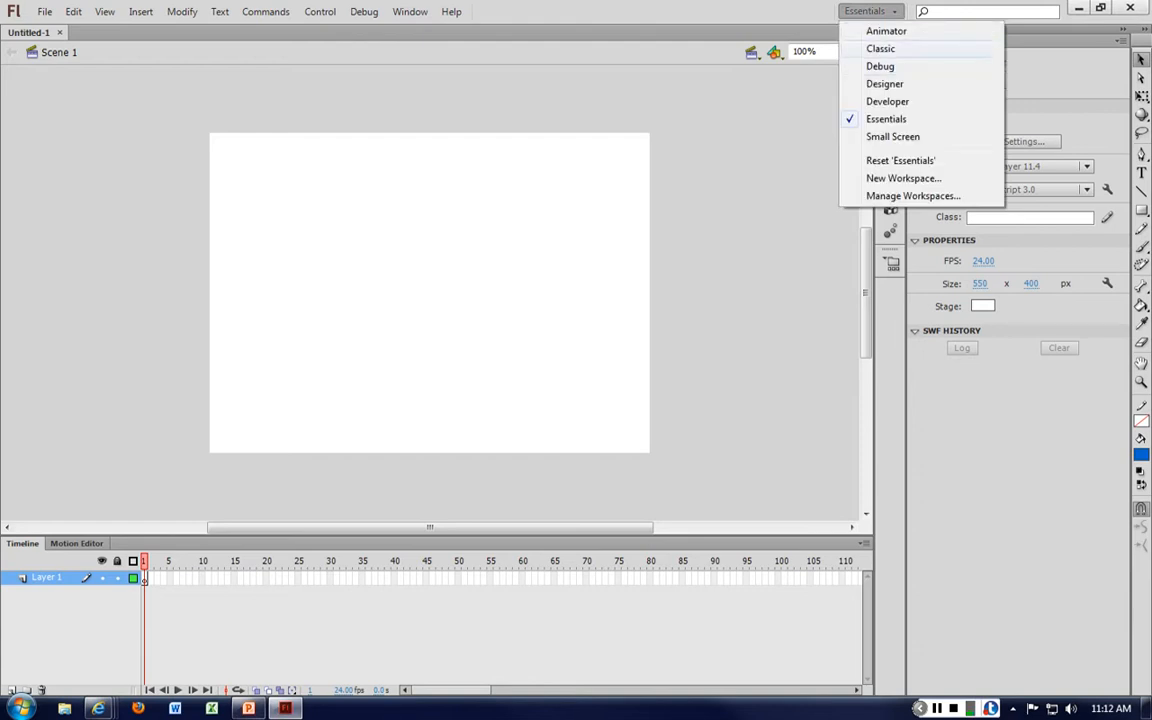
{"action": "left_click", "coordinate": [880, 48]}
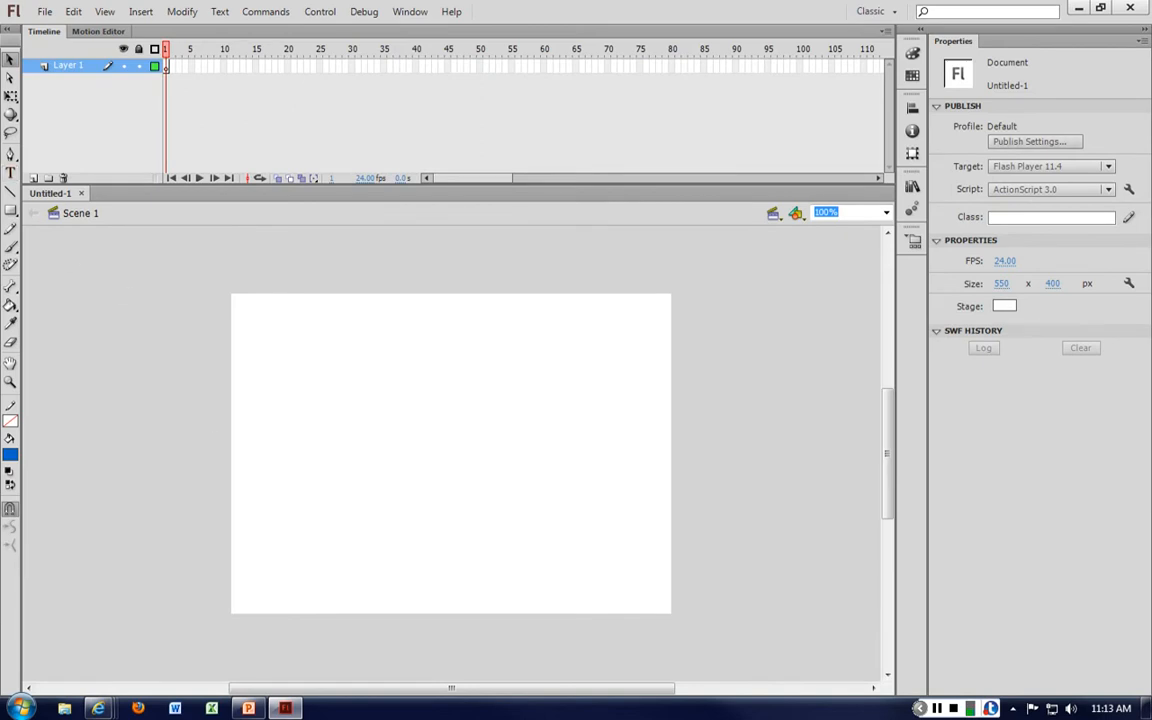
Draw a blue circle about 166 px wide with the Oval Tool in the upper-left part of the stage.
{"action": "key", "text": "r"}
{"action": "left_click", "coordinate": [10, 210]}
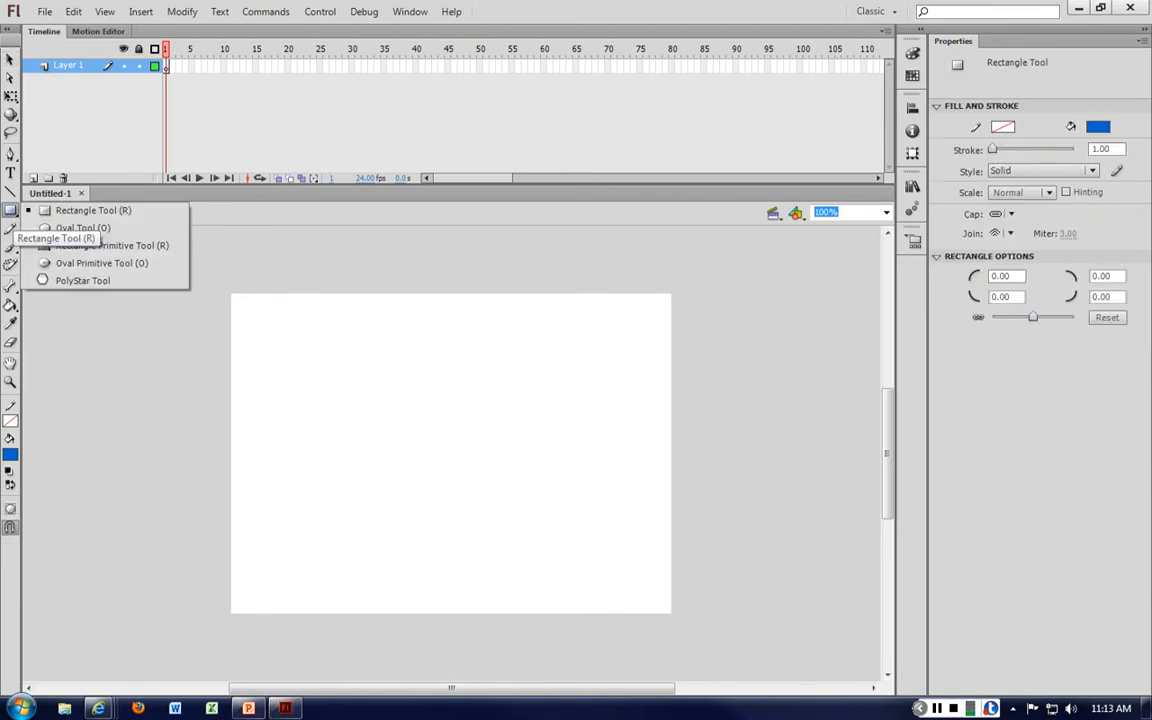
{"action": "left_click", "coordinate": [120, 228]}
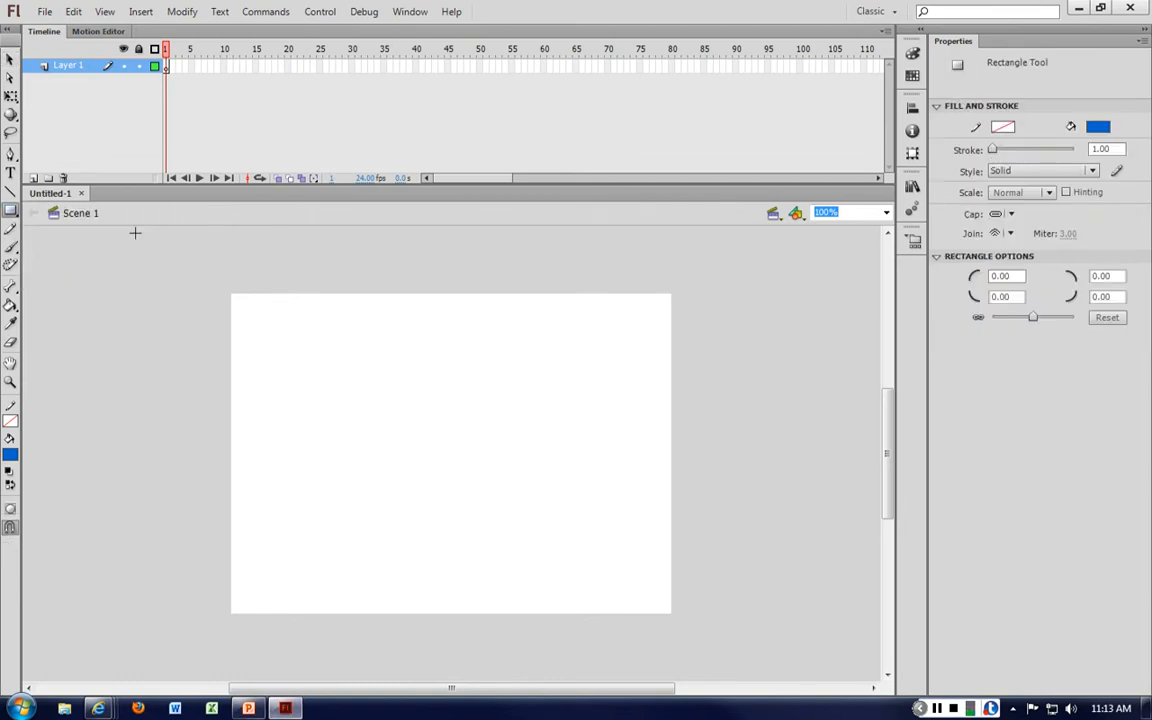
{"action": "left_click_drag", "start_coordinate": [328, 341], "coordinate": [464, 471]}
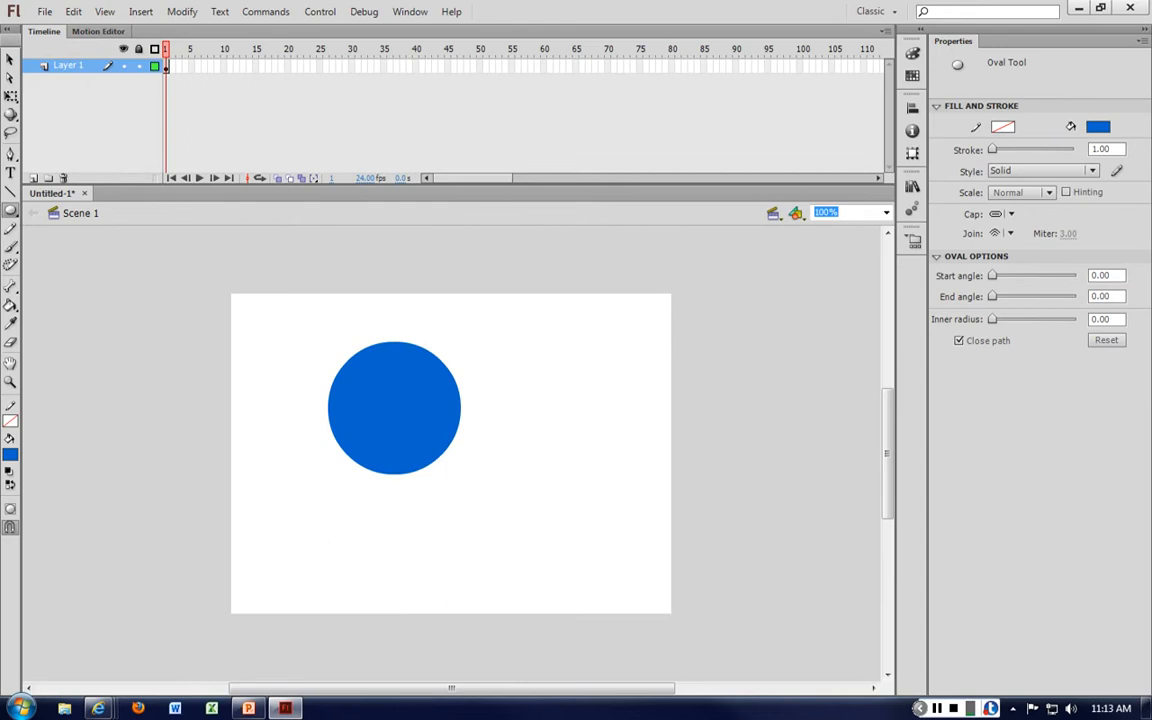
{"action": "key", "text": "v"}
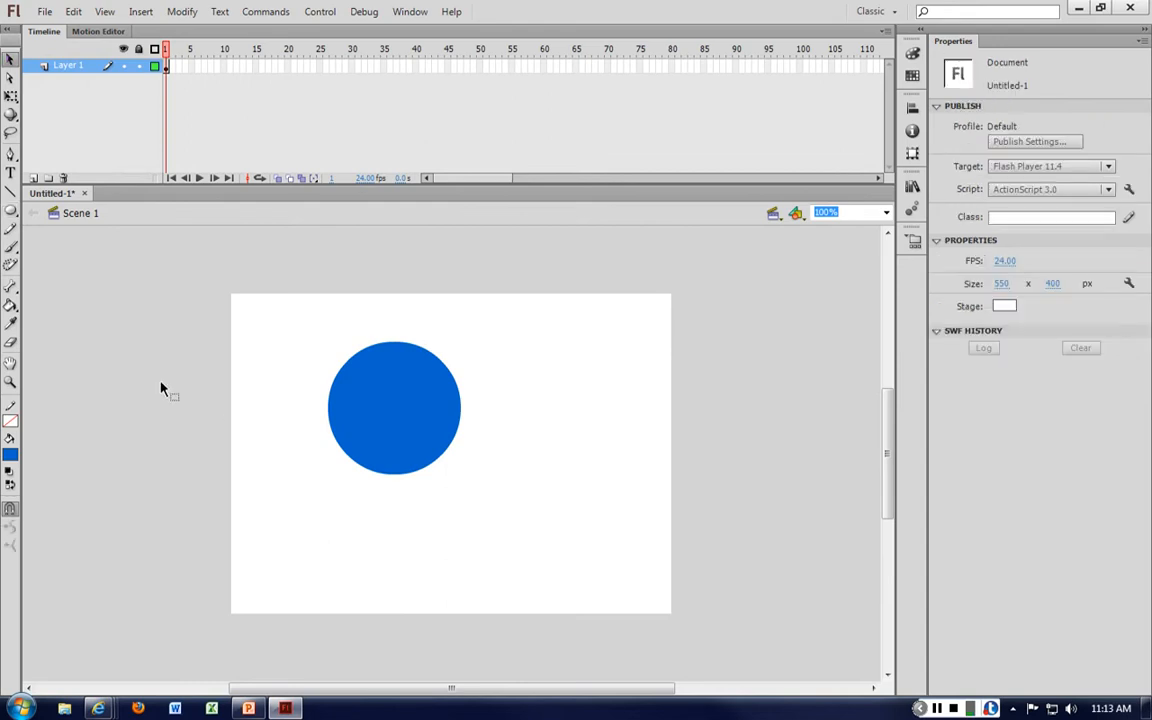
Test the movie to preview the blue circle, and close the preview.
{"action": "key", "text": "ctrl+Return"}
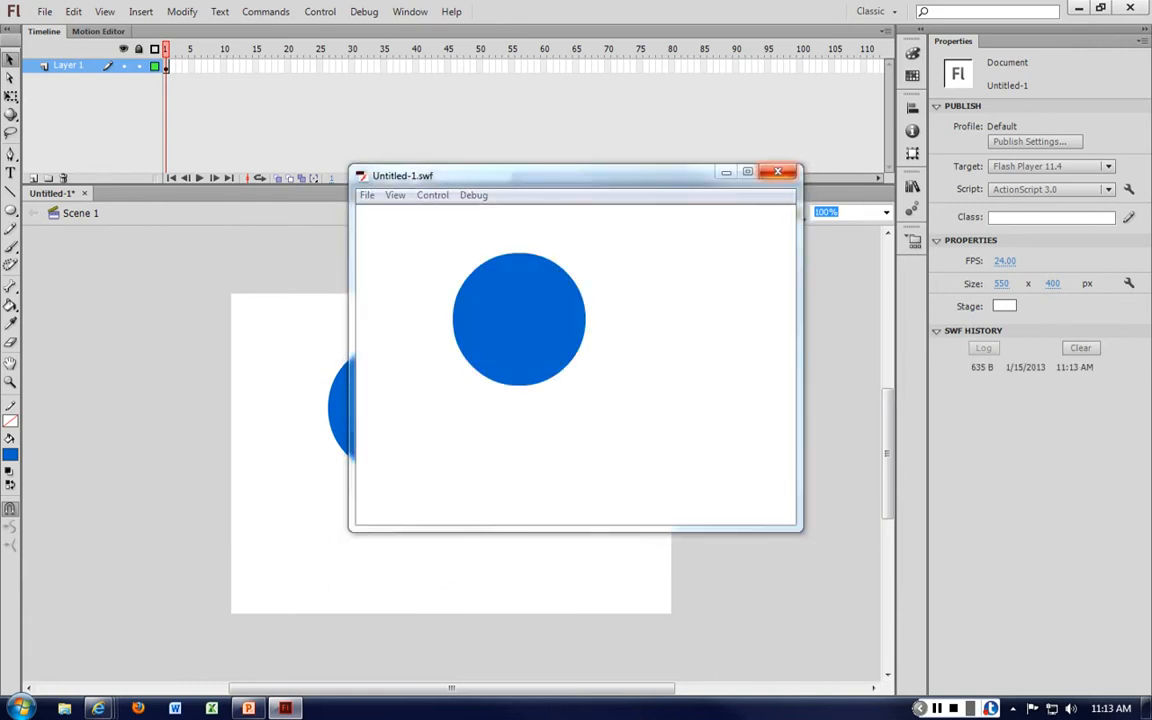
{"action": "left_click", "coordinate": [782, 172]}
Examine the blue circle's edge at high magnification to judge how smooth the vector outline is.
{"action": "key", "text": "ctrl+="}
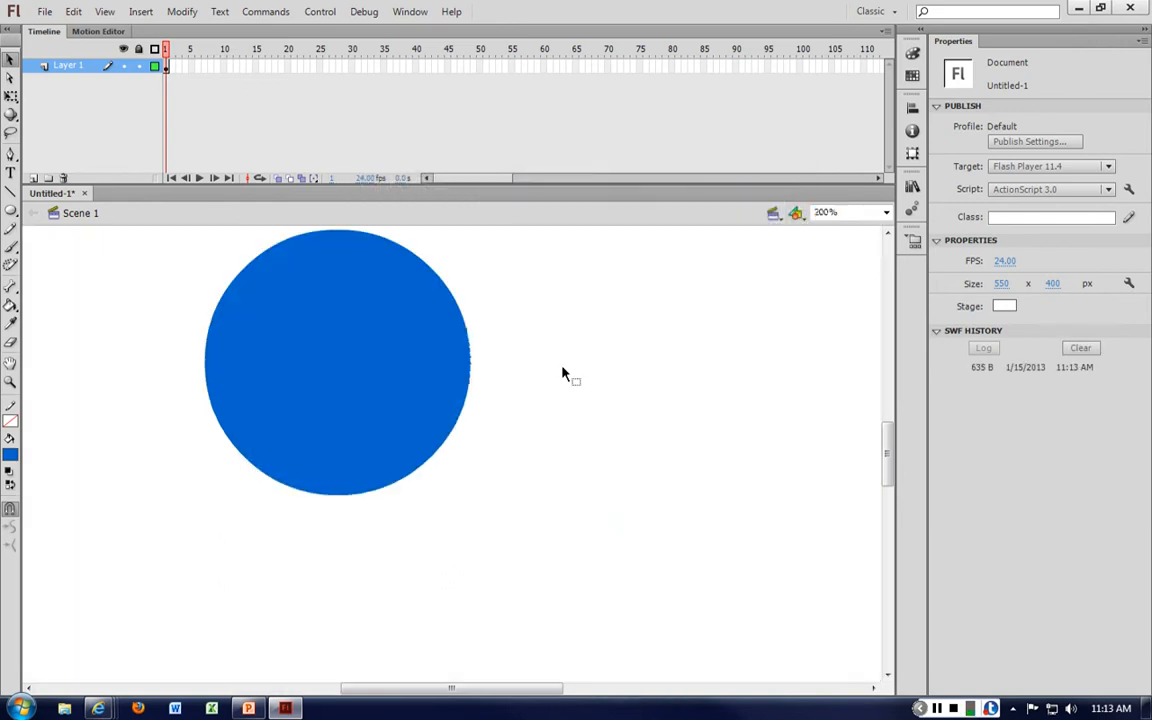
{"action": "key", "text": "ctrl+="}
{"action": "scroll", "coordinate": [478, 364], "scroll_direction": "up", "scroll_amount": 3}
{"action": "key", "text": "ctrl+="}
{"action": "key", "text": "ctrl+="}
{"action": "key", "text": "ctrl+="}
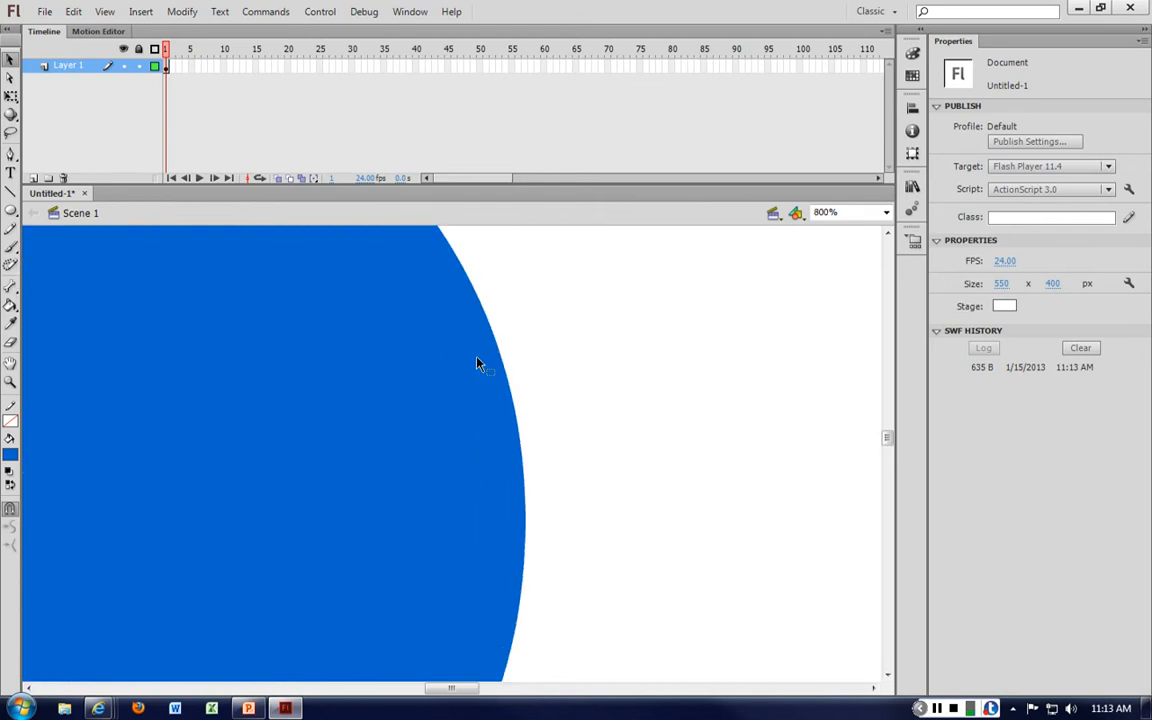
{"action": "key", "text": "ctrl+minus"}
{"action": "key", "text": "ctrl+minus"}
{"action": "key", "text": "ctrl+minus"}
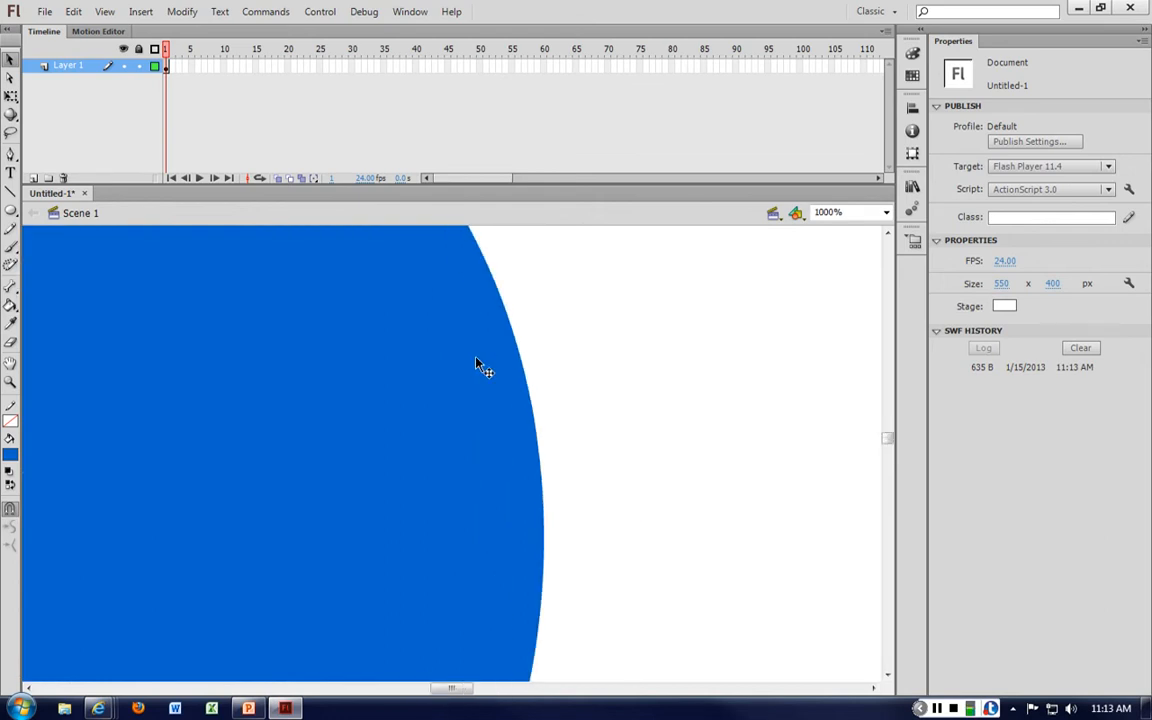
{"action": "key", "text": "ctrl+2"}
Delete the blue circle from the stage.
{"action": "left_click", "coordinate": [432, 450]}
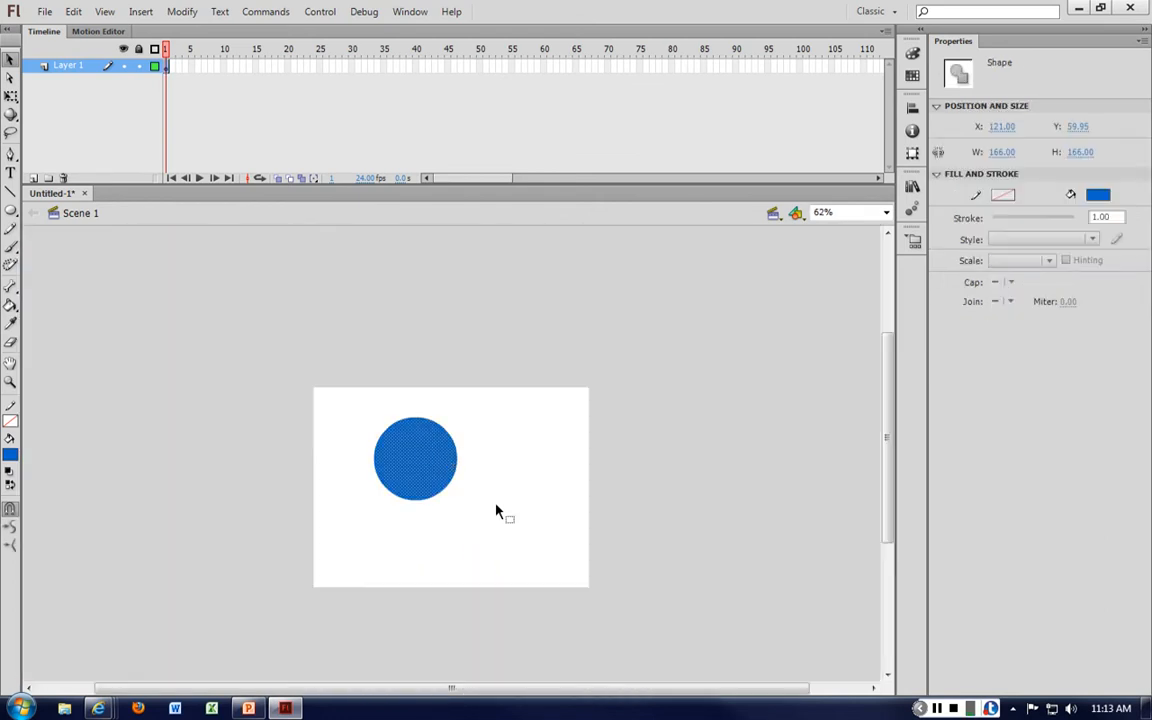
{"action": "key", "text": "Delete"}
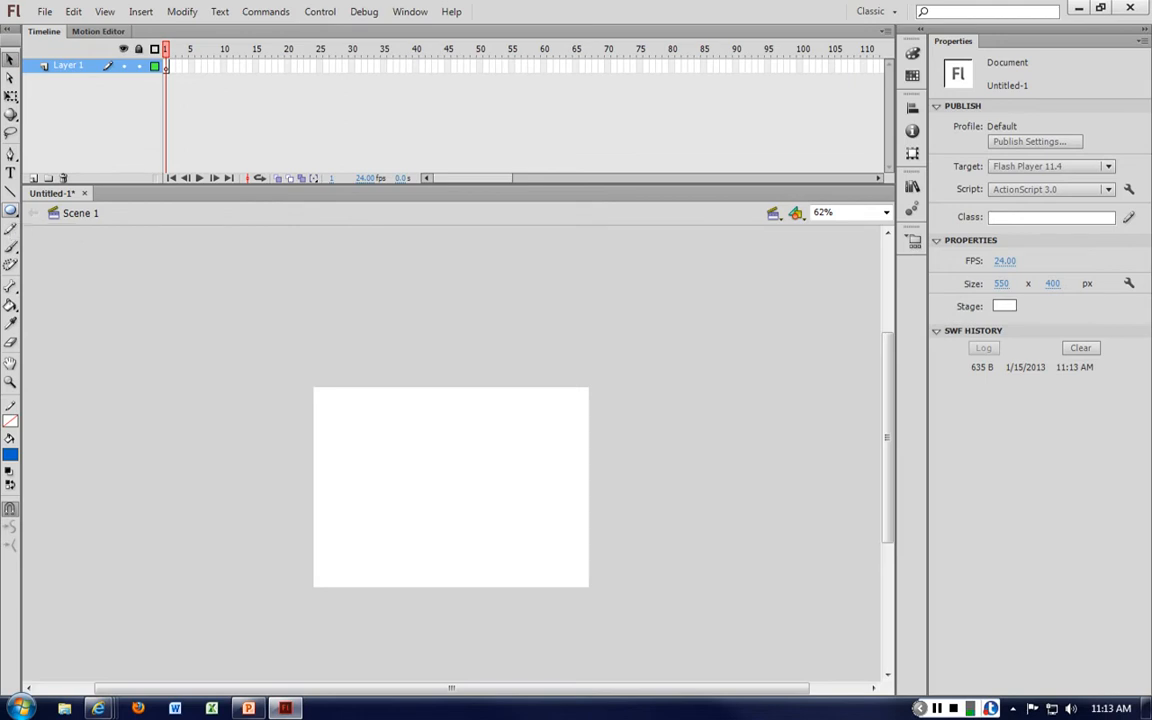
Dismiss the fatal exception message and relaunch Adobe Flash Professional CS6.
{"action": "left_click", "coordinate": [11, 210]}
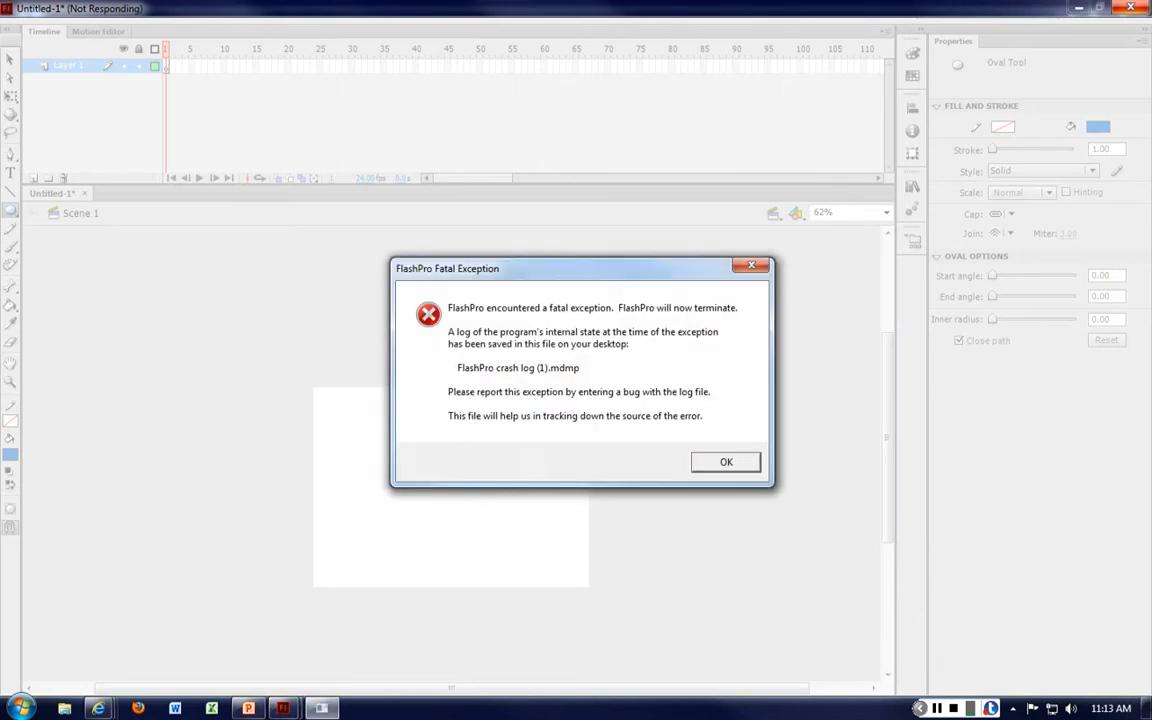
{"action": "key", "text": "Return"}
{"action": "key", "text": "super"}
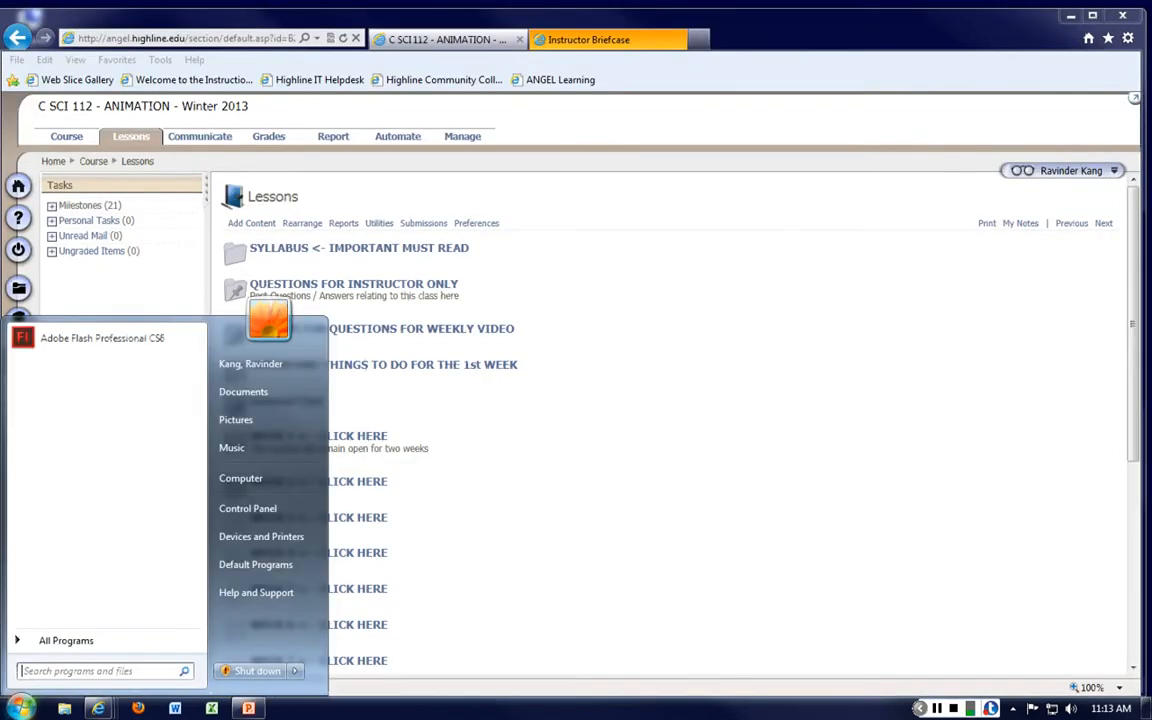
{"action": "key", "text": "Escape"}
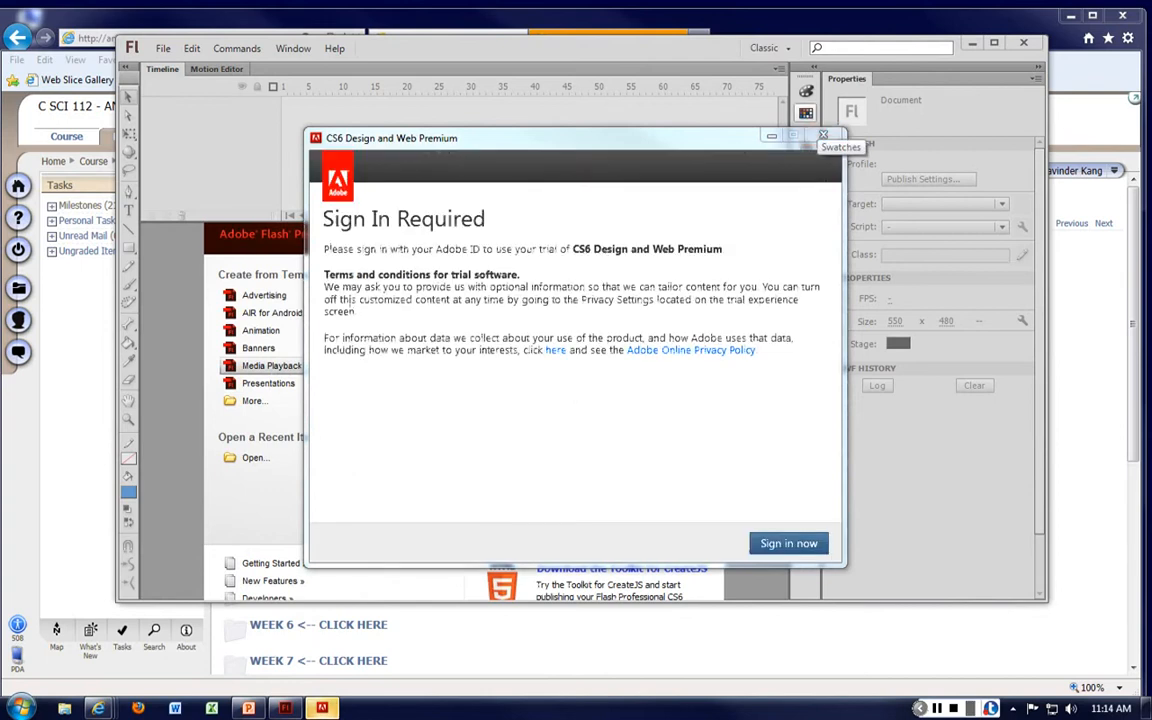
Close the Adobe sign-in window and create a new ActionScript 3.0 document.
{"action": "left_click", "coordinate": [823, 135]}
{"action": "left_click", "coordinate": [589, 409]}
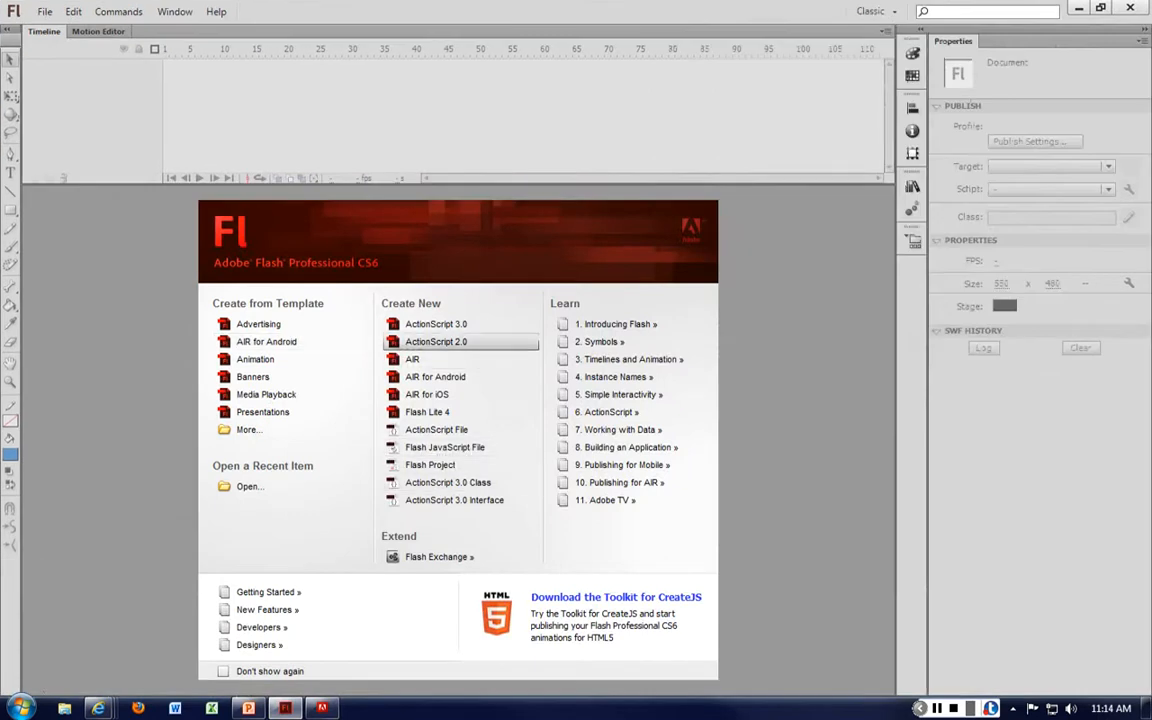
{"action": "left_click", "coordinate": [436, 324]}
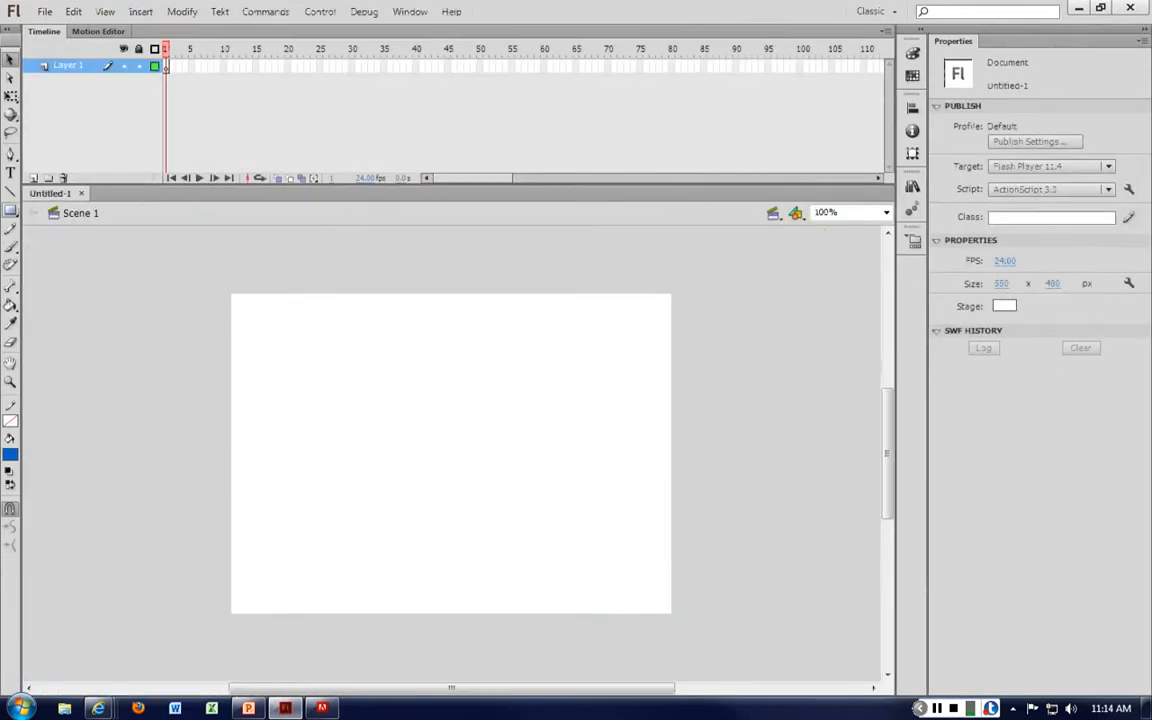
Draw a blue circle about 140 px wide with the Oval Tool and move it to about X 112, Y 65.
{"action": "left_click", "coordinate": [10, 210]}
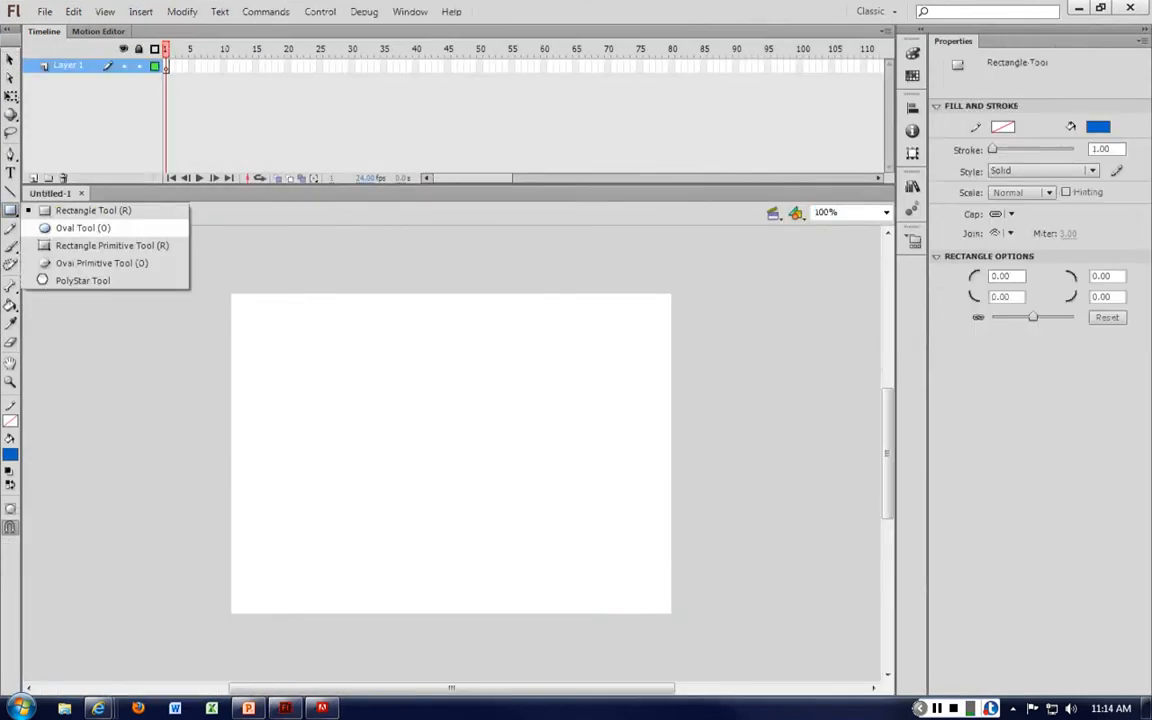
{"action": "left_click", "coordinate": [83, 228]}
{"action": "left_click_drag", "start_coordinate": [307, 351], "coordinate": [419, 461]}
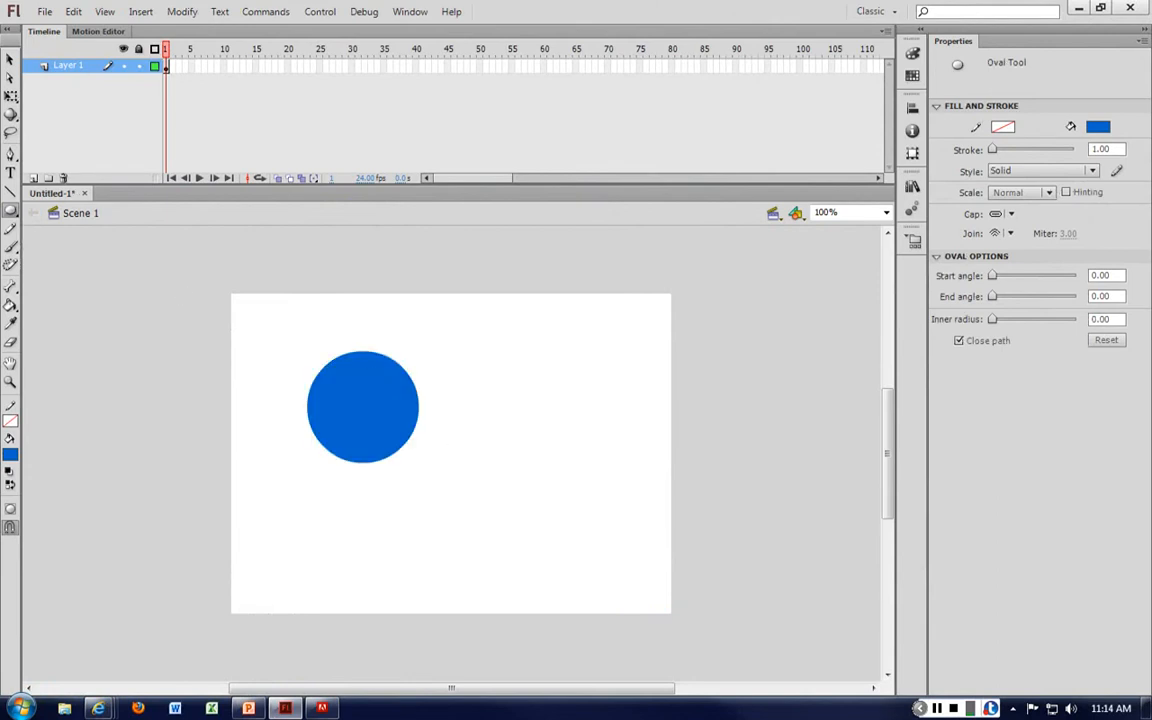
{"action": "key", "text": "v"}
{"action": "left_click", "coordinate": [362, 380]}
{"action": "left_click_drag", "start_coordinate": [362, 380], "coordinate": [340, 400]}
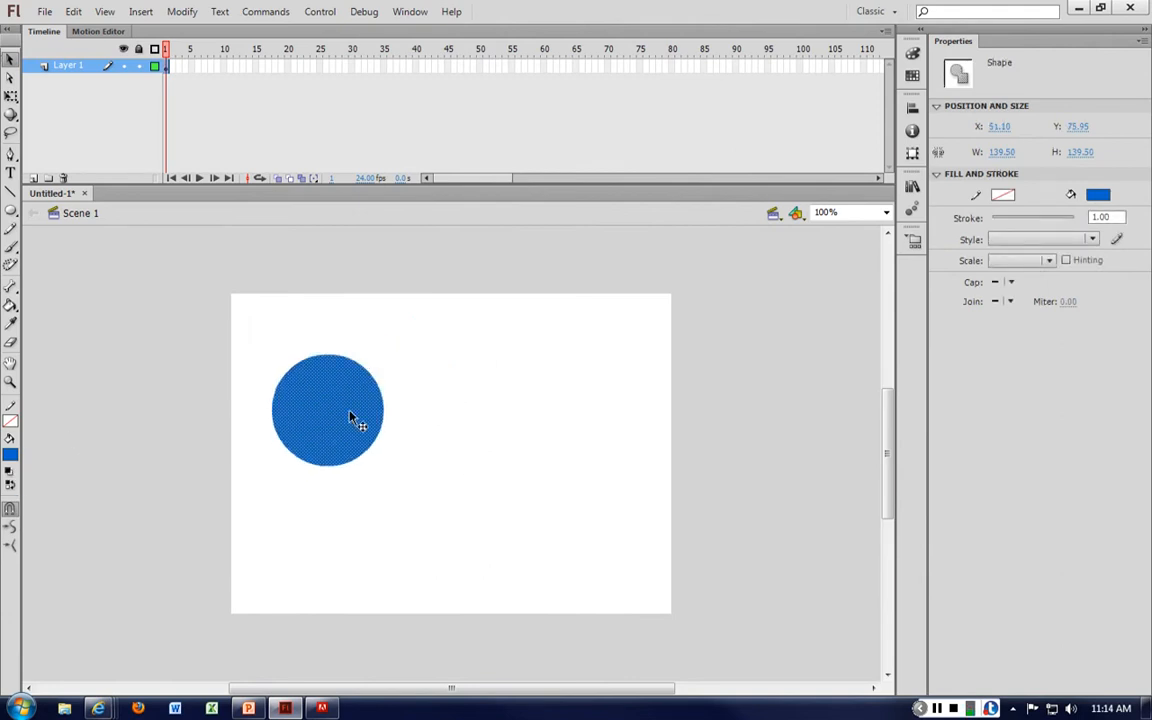
{"action": "left_click_drag", "start_coordinate": [355, 430], "coordinate": [404, 421]}
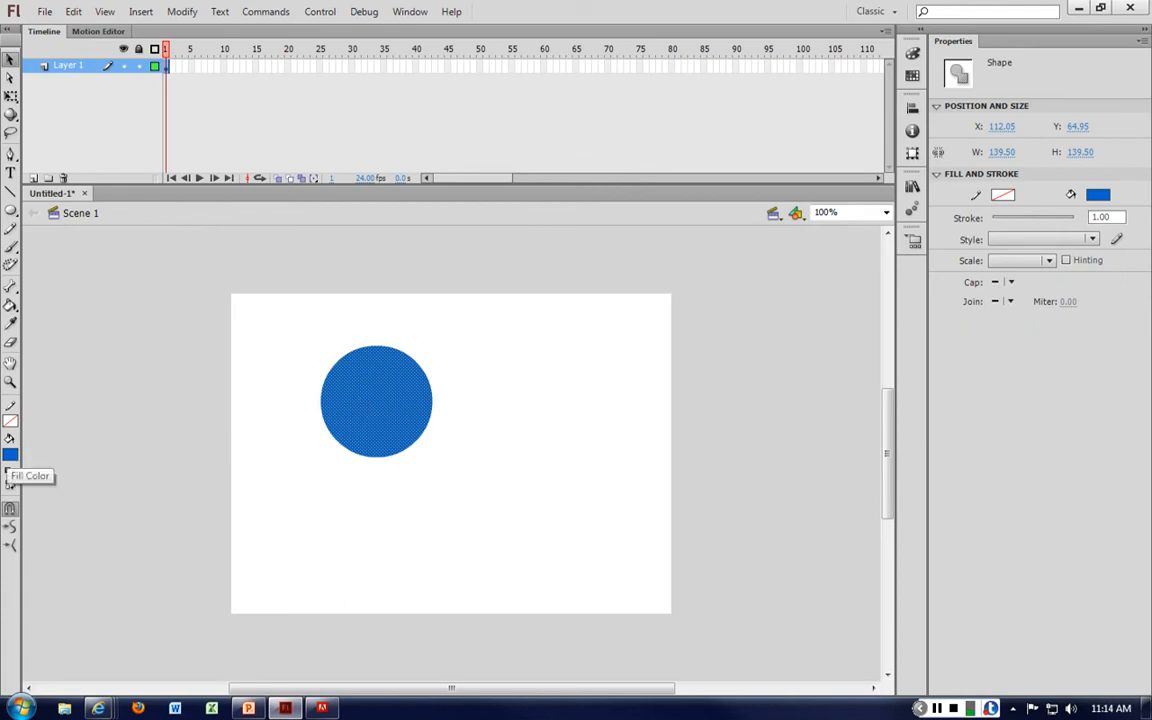
Change the circle's fill to golden orange and move it to about X 50, Y 96.
{"action": "left_click", "coordinate": [10, 456]}
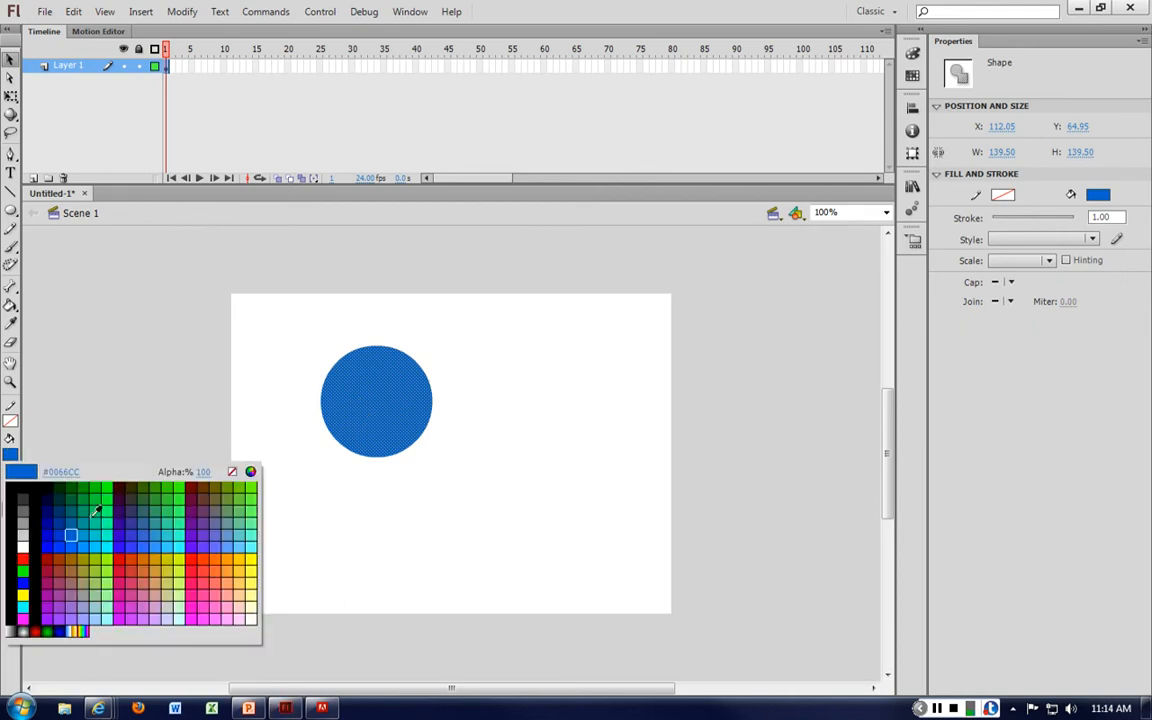
{"action": "left_click", "coordinate": [158, 562]}
{"action": "left_click_drag", "start_coordinate": [360, 420], "coordinate": [433, 457]}
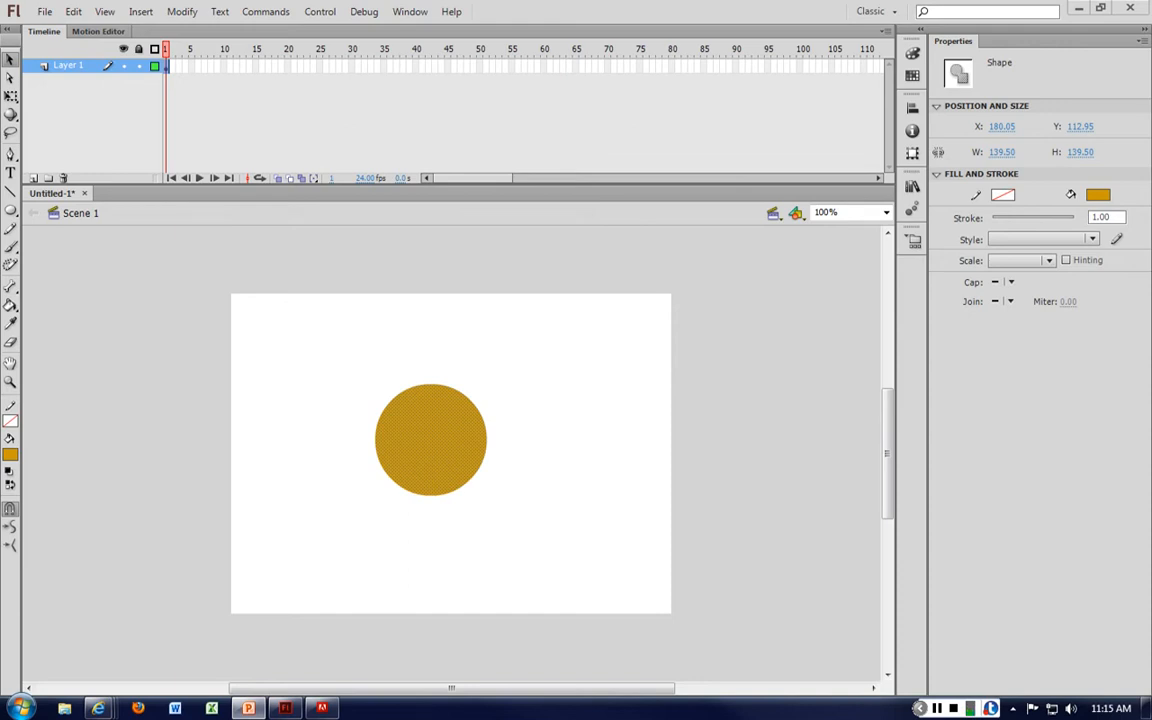
{"action": "left_click_drag", "start_coordinate": [427, 432], "coordinate": [322, 418]}
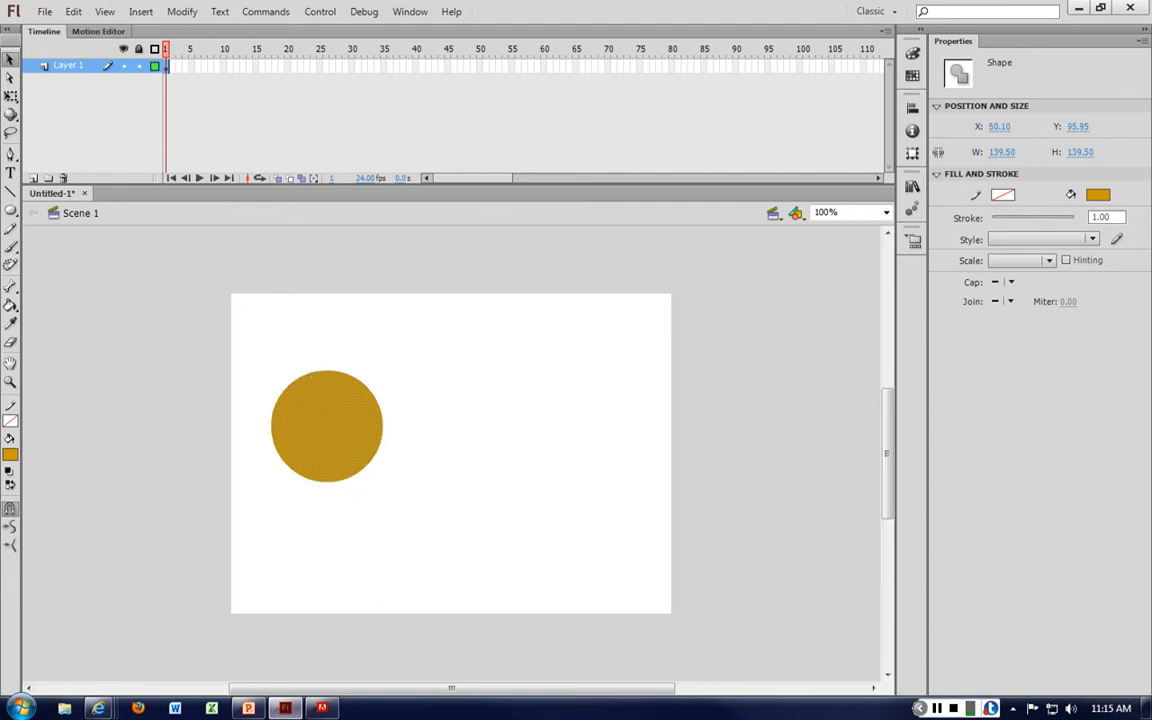
Paste a copy of the orange circle and place it to the right of the original at about X 302, Y 101.
{"action": "key", "text": "o"}
{"action": "key", "text": "Escape"}
{"action": "left_click", "coordinate": [315, 420]}
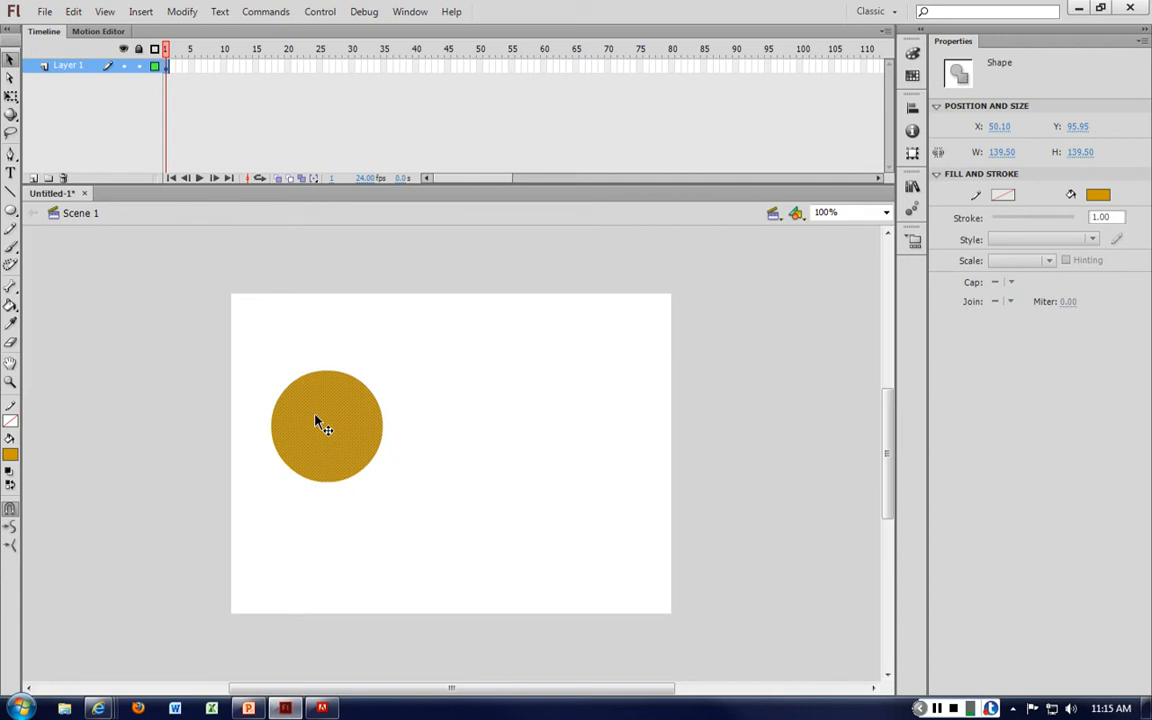
{"action": "left_click", "coordinate": [598, 447]}
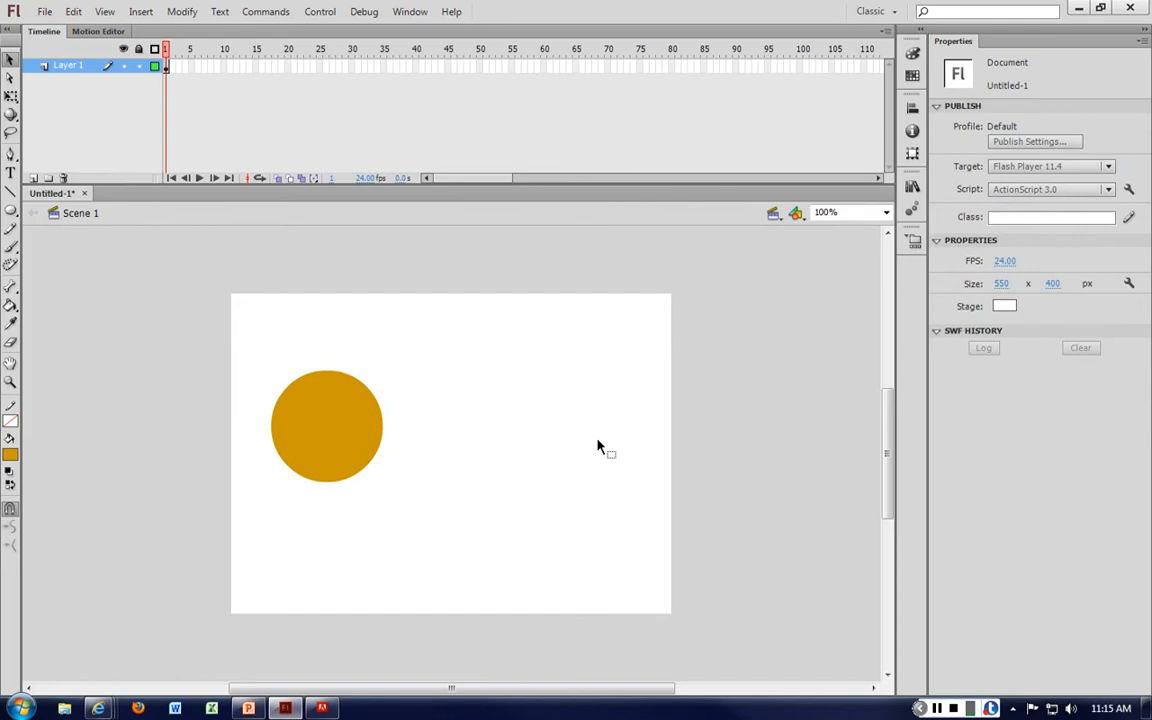
{"action": "key", "text": "ctrl+v"}
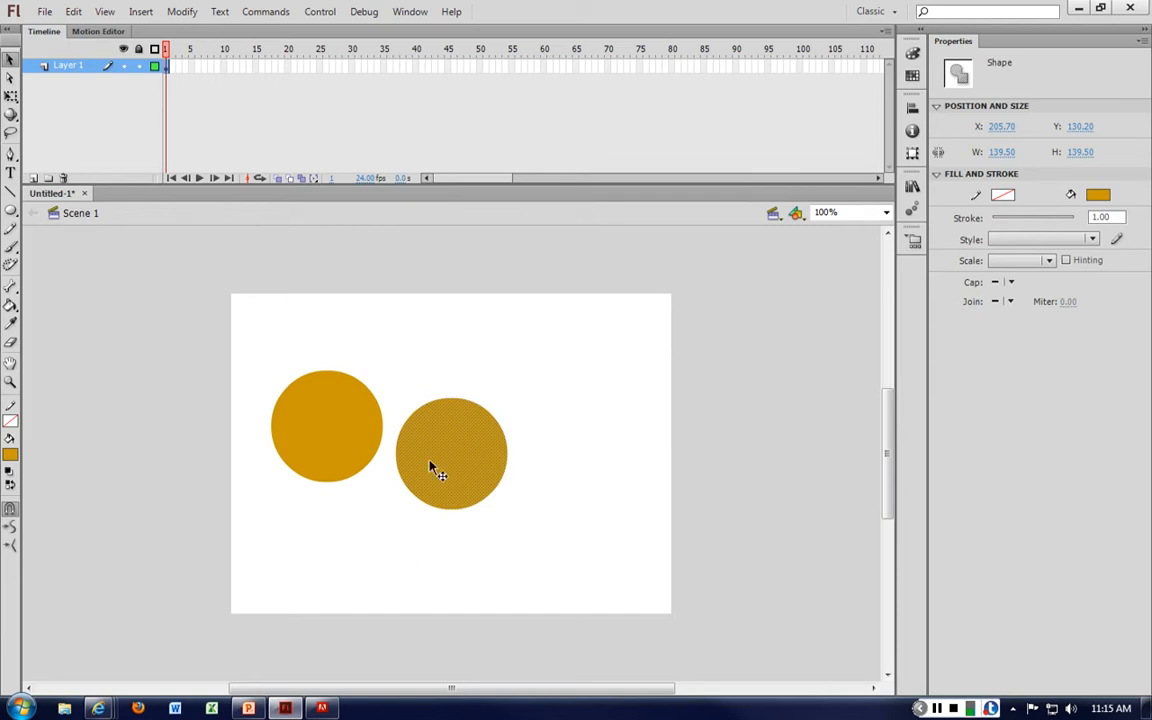
{"action": "left_click_drag", "start_coordinate": [432, 468], "coordinate": [547, 442]}
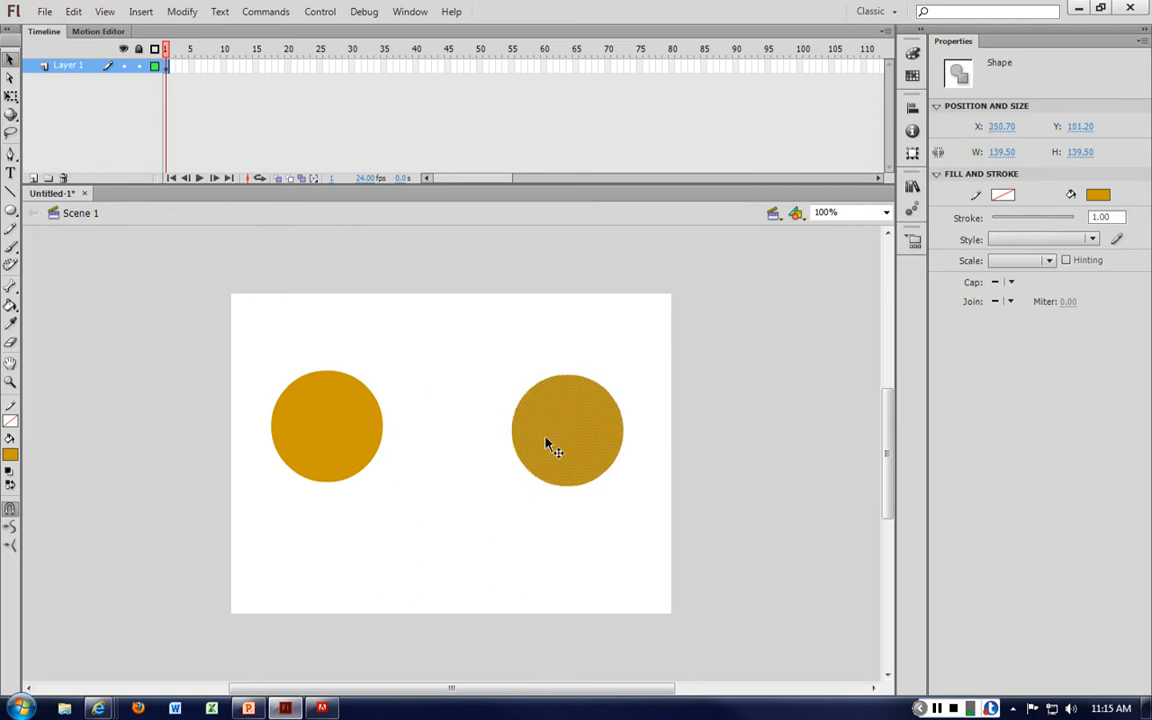
{"action": "left_click", "coordinate": [557, 328]}
{"action": "left_click_drag", "start_coordinate": [540, 435], "coordinate": [500, 433]}
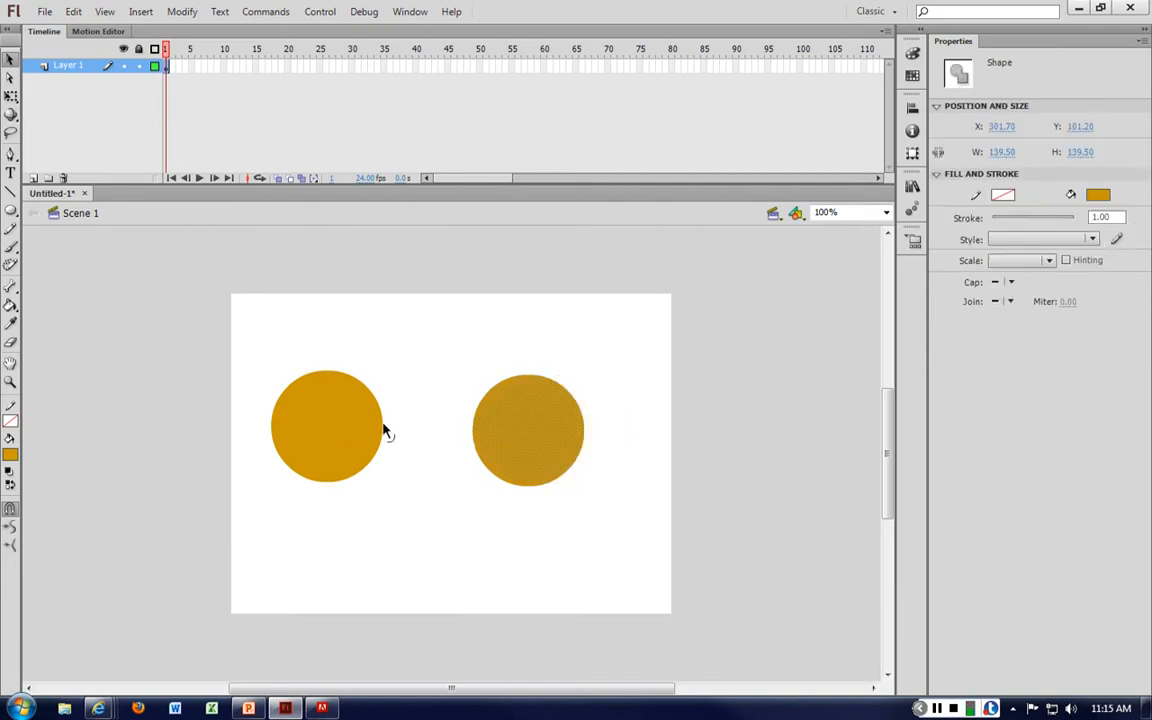
Move the original circle to about X 115, Y 96, overlap it with the copy at about X 230, Y 91, and deselect.
{"action": "left_click", "coordinate": [319, 424]}
{"action": "left_click_drag", "start_coordinate": [319, 424], "coordinate": [371, 424]}
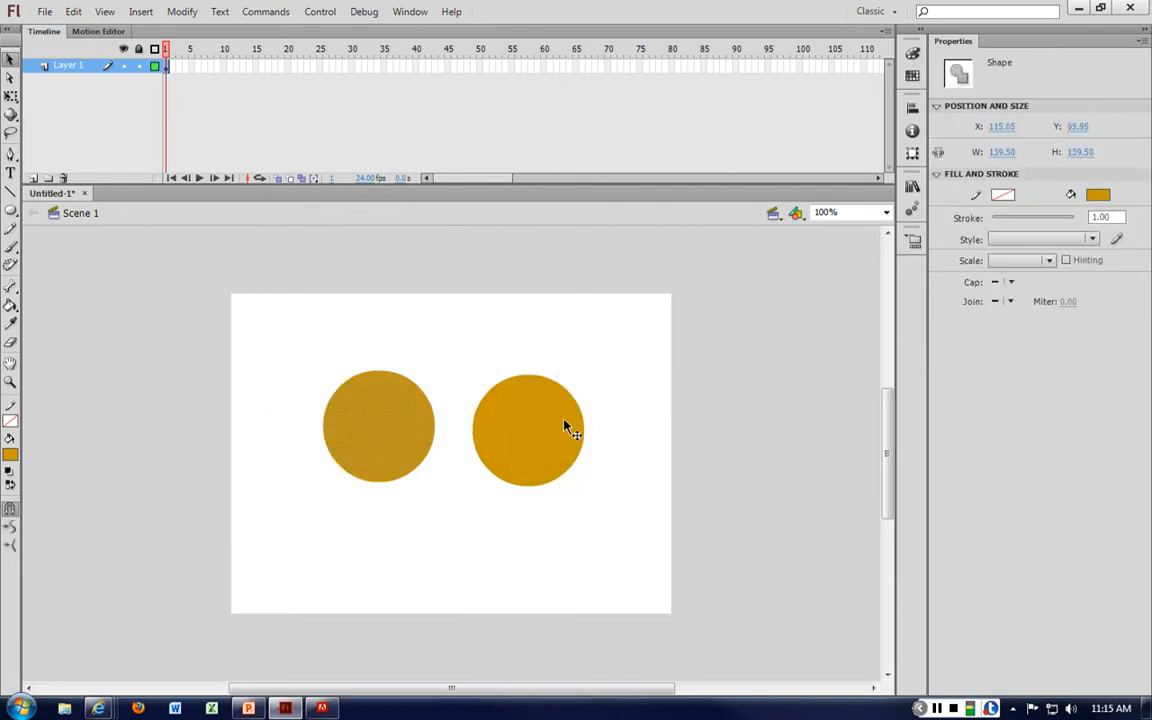
{"action": "left_click_drag", "start_coordinate": [562, 428], "coordinate": [504, 421]}
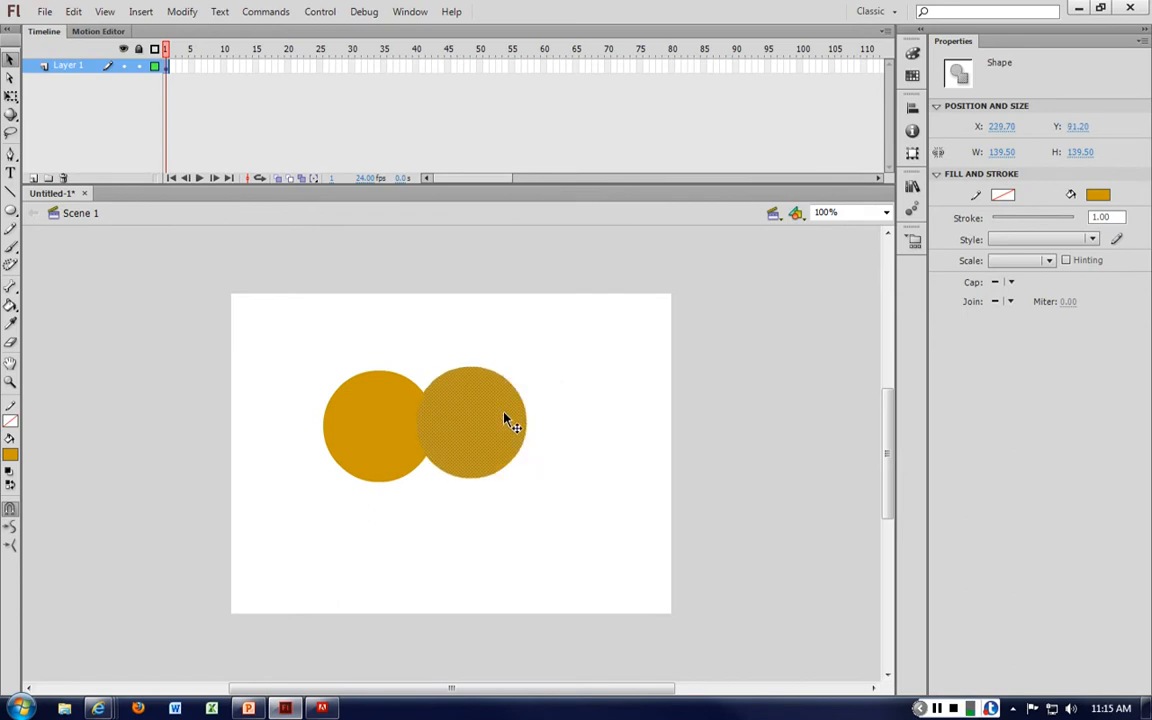
{"action": "left_click", "coordinate": [604, 438]}
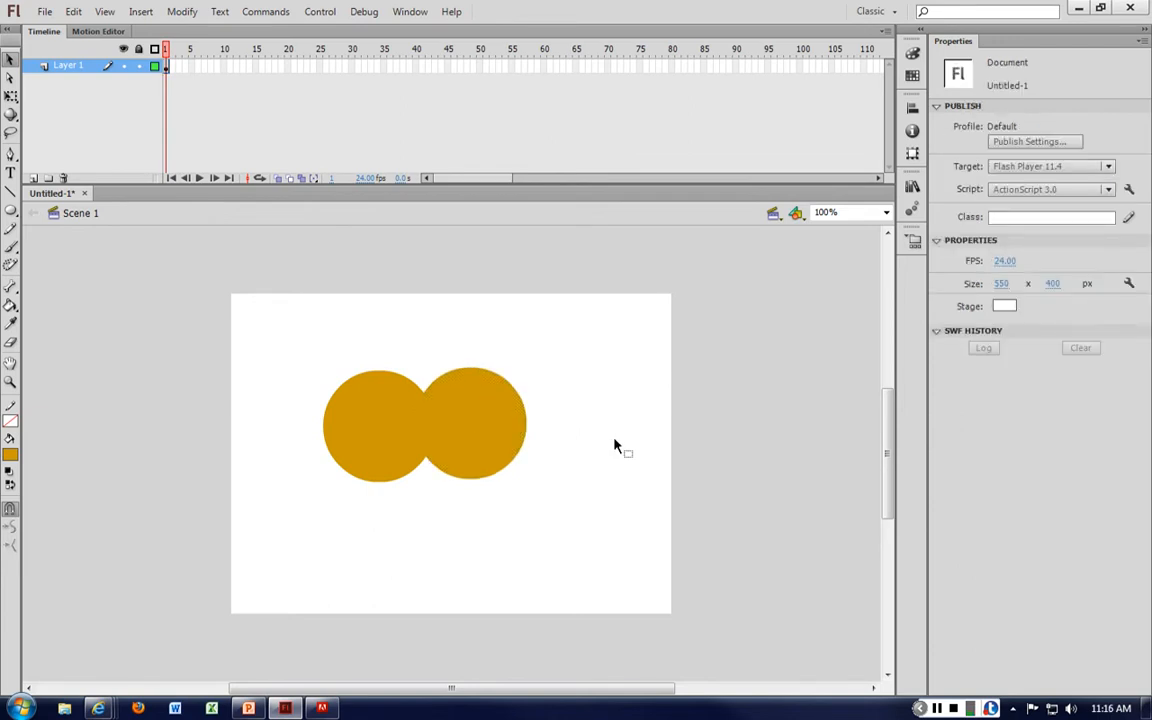
Move the merged two-circle shape across the stage to about X 173, Y 82.
{"action": "left_click", "coordinate": [386, 416]}
{"action": "mouse_move", "coordinate": [398, 432]}
{"action": "left_mouse_down"}
{"action": "mouse_move", "coordinate": [334, 398]}
{"action": "mouse_move", "coordinate": [408, 425]}
{"action": "mouse_move", "coordinate": [401, 433]}
{"action": "left_mouse_up"}
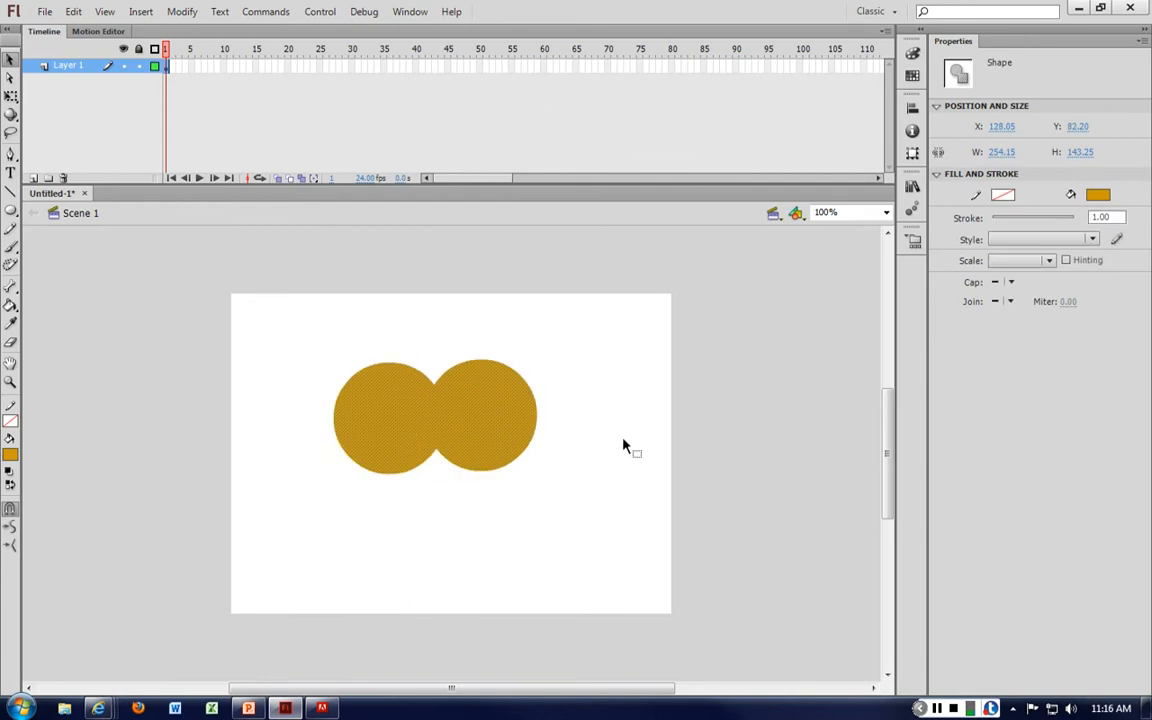
{"action": "left_click", "coordinate": [578, 511]}
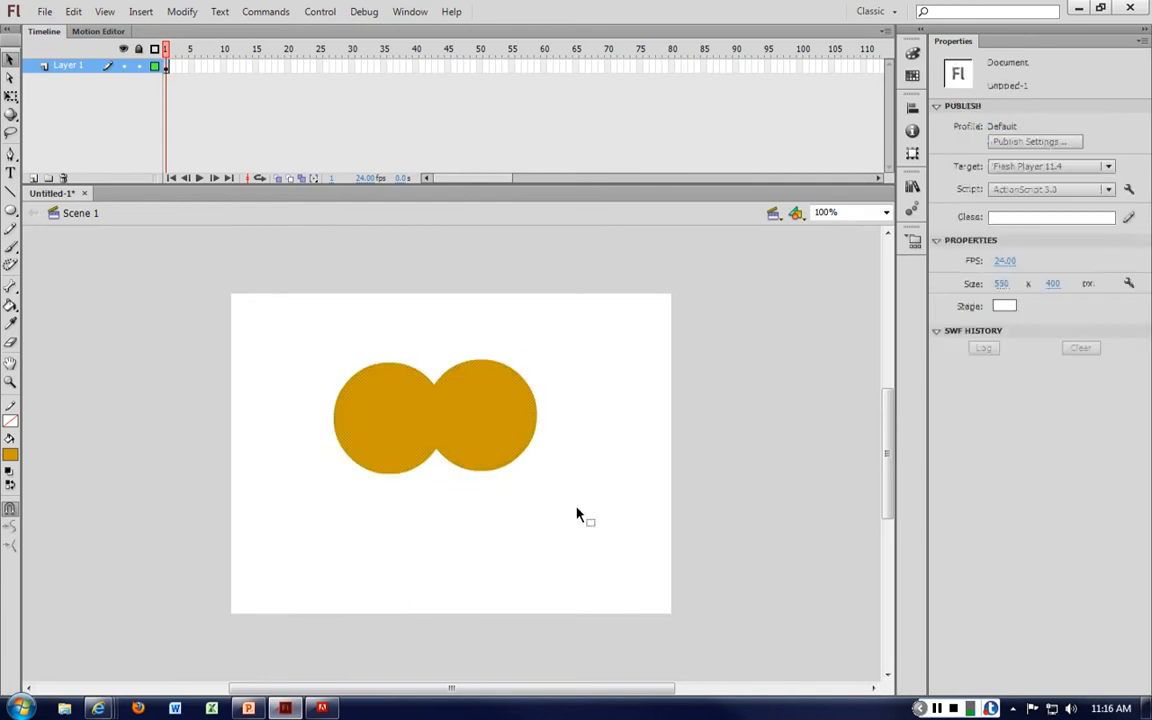
{"action": "left_click", "coordinate": [486, 433]}
{"action": "mouse_move", "coordinate": [486, 433]}
{"action": "left_mouse_down"}
{"action": "mouse_move", "coordinate": [504, 483]}
{"action": "mouse_move", "coordinate": [521, 436]}
{"action": "left_mouse_up"}
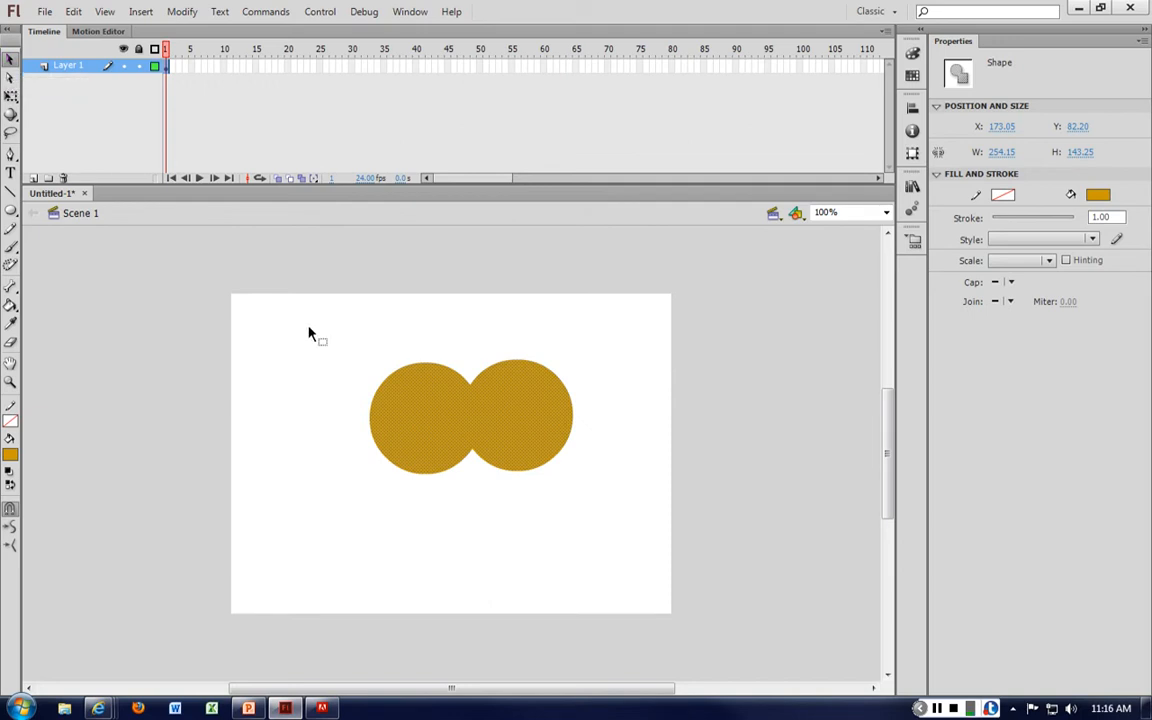
Select only the upper half of the merged two-circle shape, move it straight up away from the lower half, and deselect.
{"action": "mouse_move", "coordinate": [308, 327]}
{"action": "left_mouse_down"}
{"action": "mouse_move", "coordinate": [627, 412]}
{"action": "mouse_move", "coordinate": [633, 424]}
{"action": "left_mouse_up"}
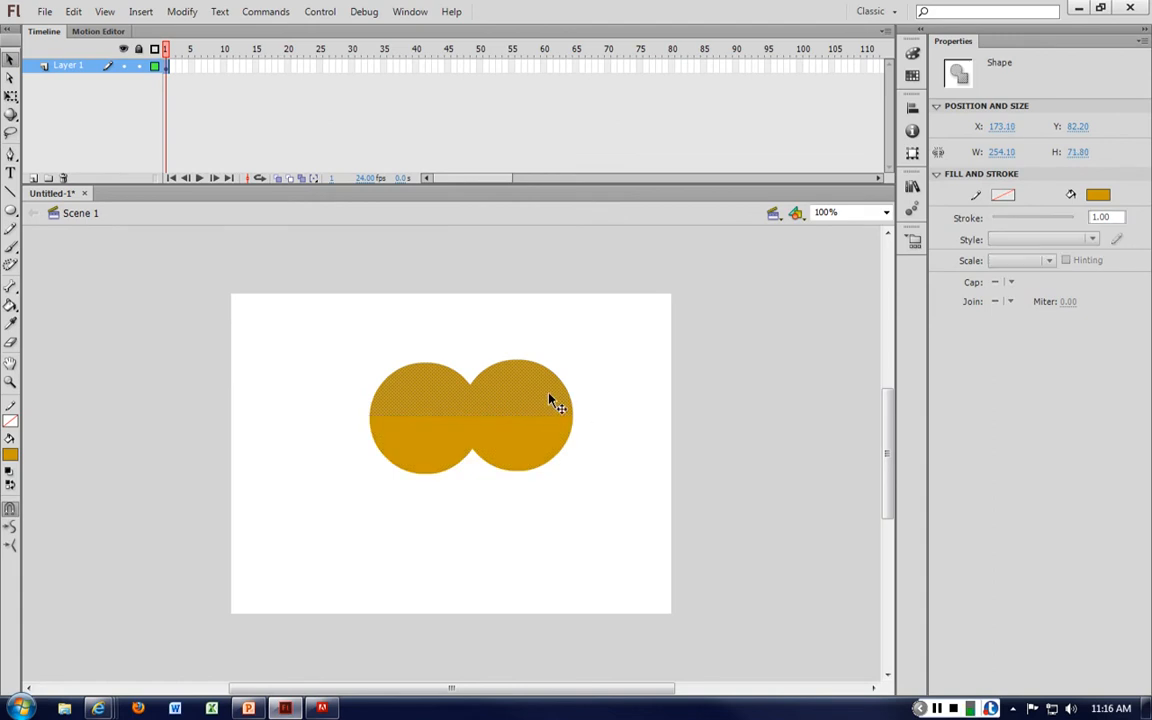
{"action": "key", "text": "ctrl+="}
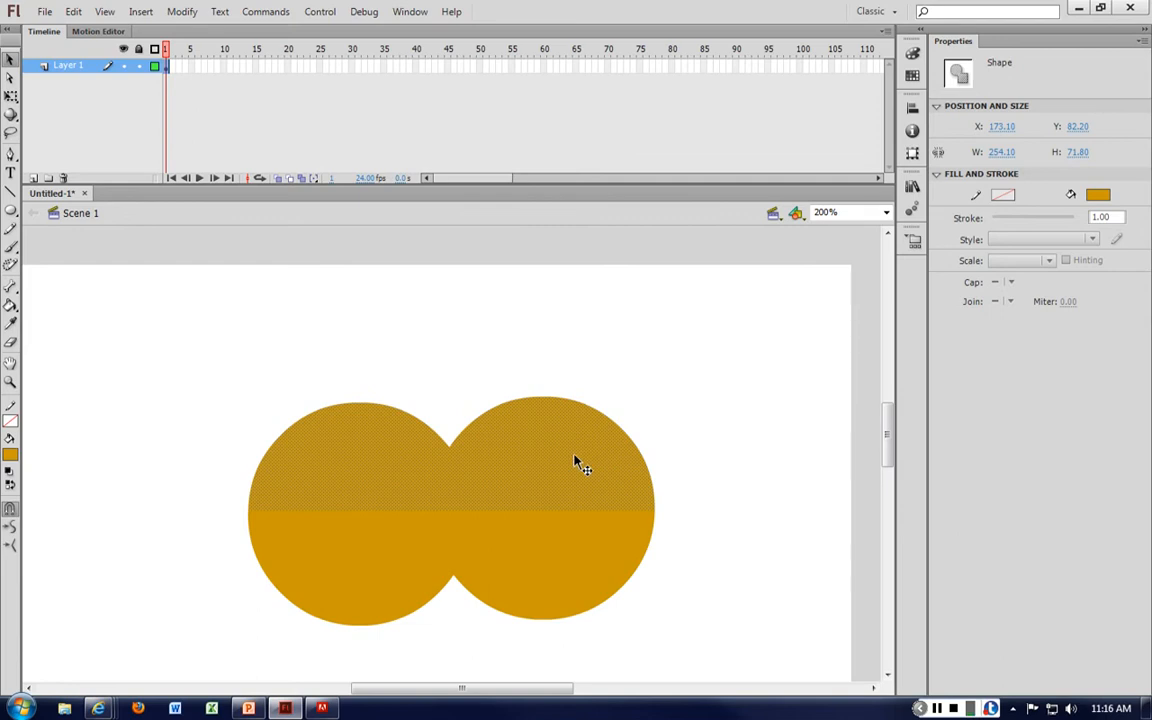
{"action": "left_click_drag", "start_coordinate": [591, 477], "coordinate": [586, 419]}
{"action": "left_click", "coordinate": [707, 548]}
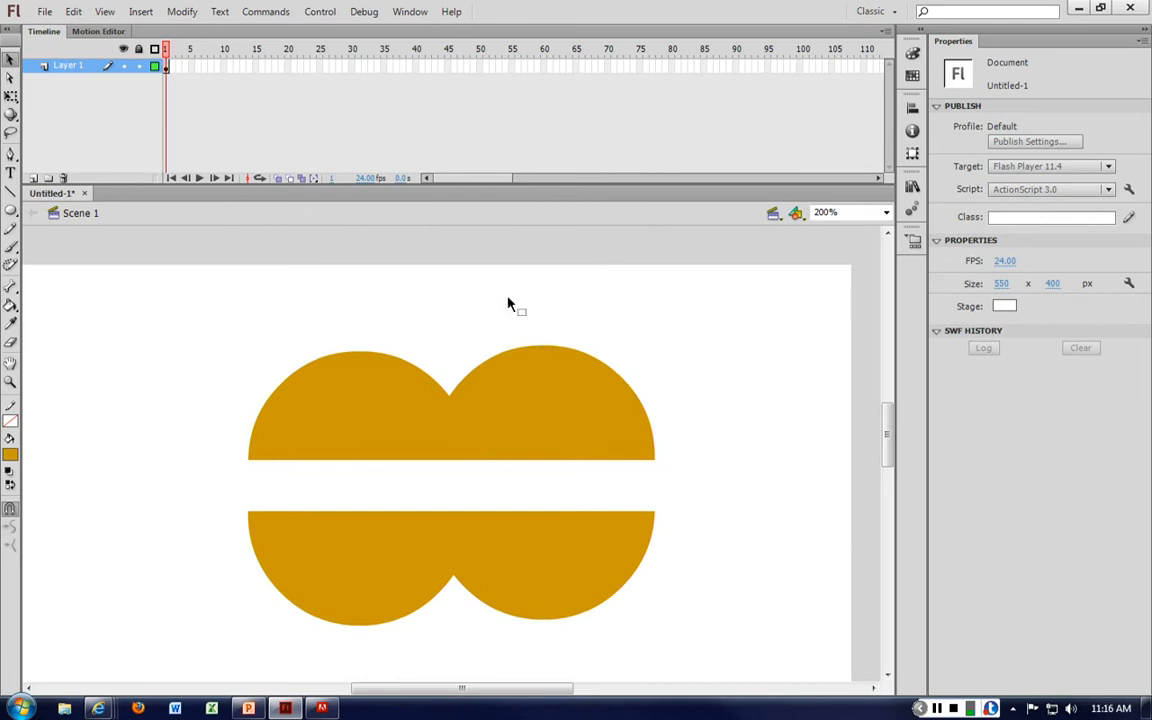
Slice off the upper half's left end, right end and central notched piece, moving the ends outward and the notched piece up.
{"action": "left_click_drag", "start_coordinate": [571, 300], "coordinate": [700, 441]}
{"action": "left_click_drag", "start_coordinate": [208, 319], "coordinate": [239, 424]}
{"action": "left_click", "coordinate": [428, 323]}
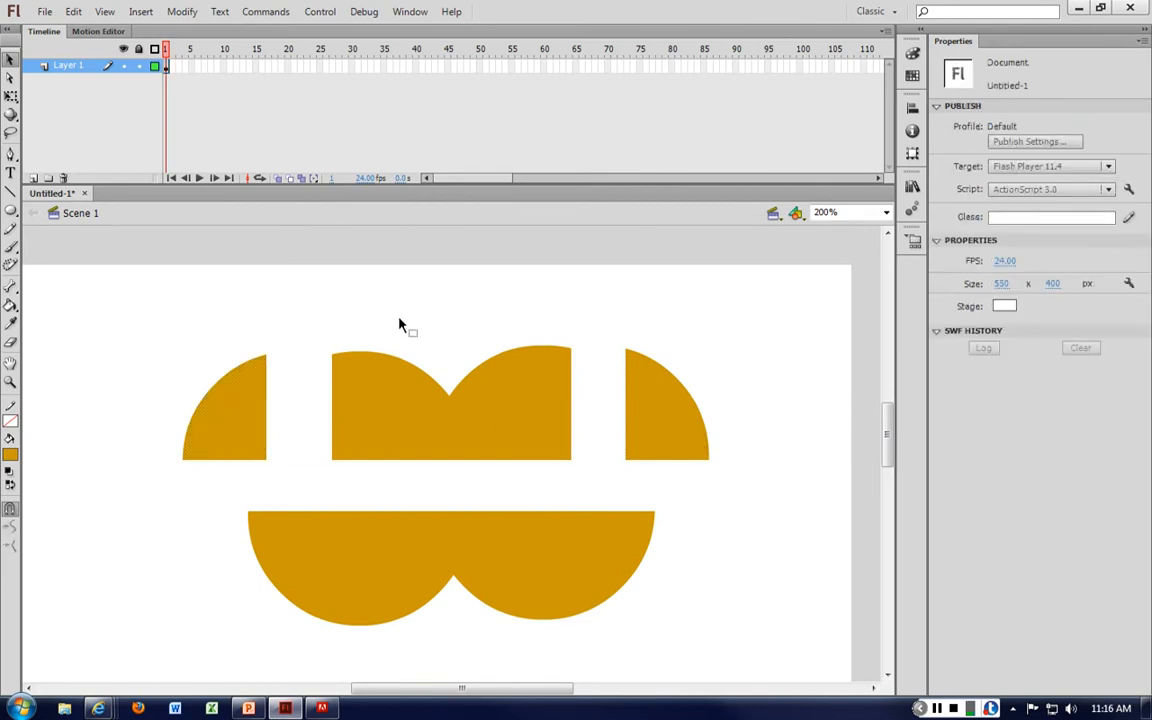
{"action": "left_click_drag", "start_coordinate": [377, 322], "coordinate": [496, 320]}
{"action": "left_click", "coordinate": [573, 317]}
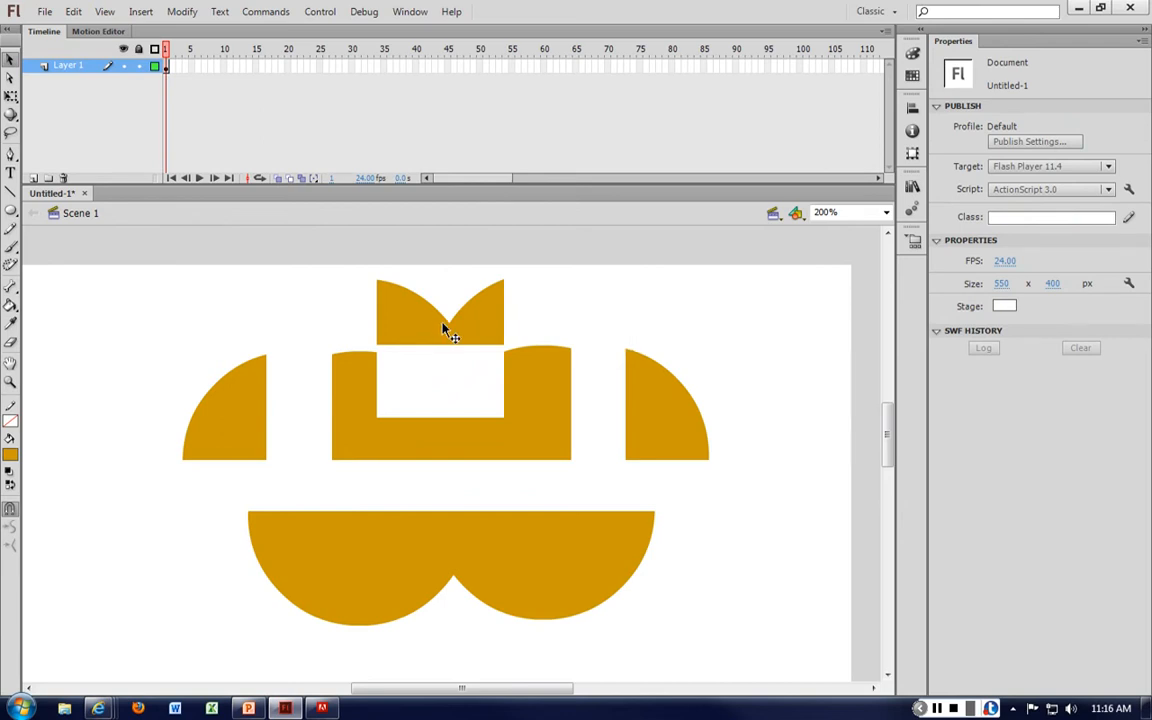
Delete all the cut pieces and draw an orange circle about 136 px in diameter with the Oval tool.
{"action": "mouse_move", "coordinate": [117, 267]}
{"action": "left_mouse_down"}
{"action": "mouse_move", "coordinate": [725, 655]}
{"action": "mouse_move", "coordinate": [761, 645]}
{"action": "left_mouse_up"}
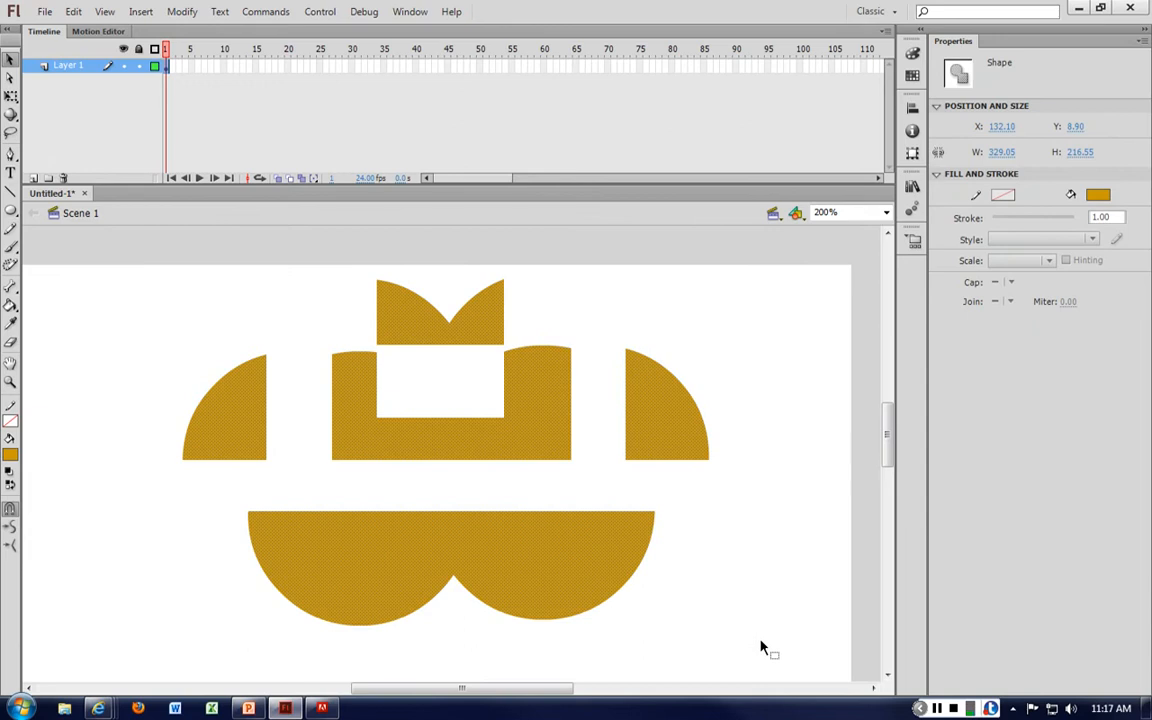
{"action": "key", "text": "Delete"}
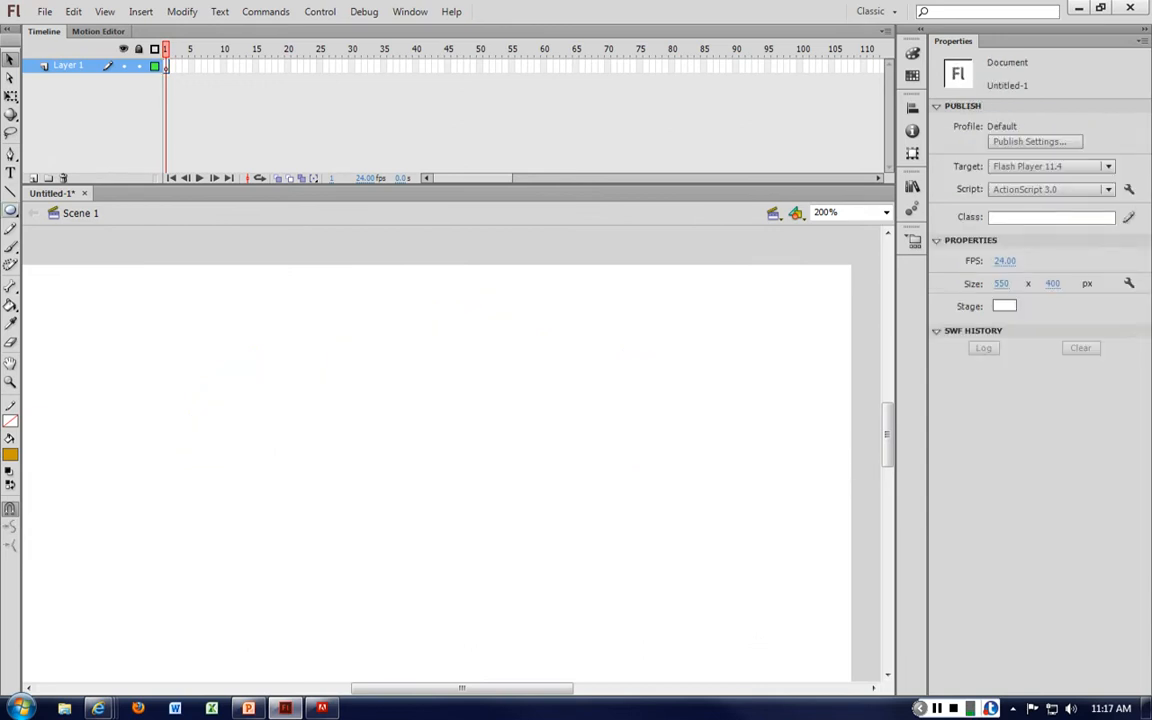
{"action": "left_click", "coordinate": [10, 211]}
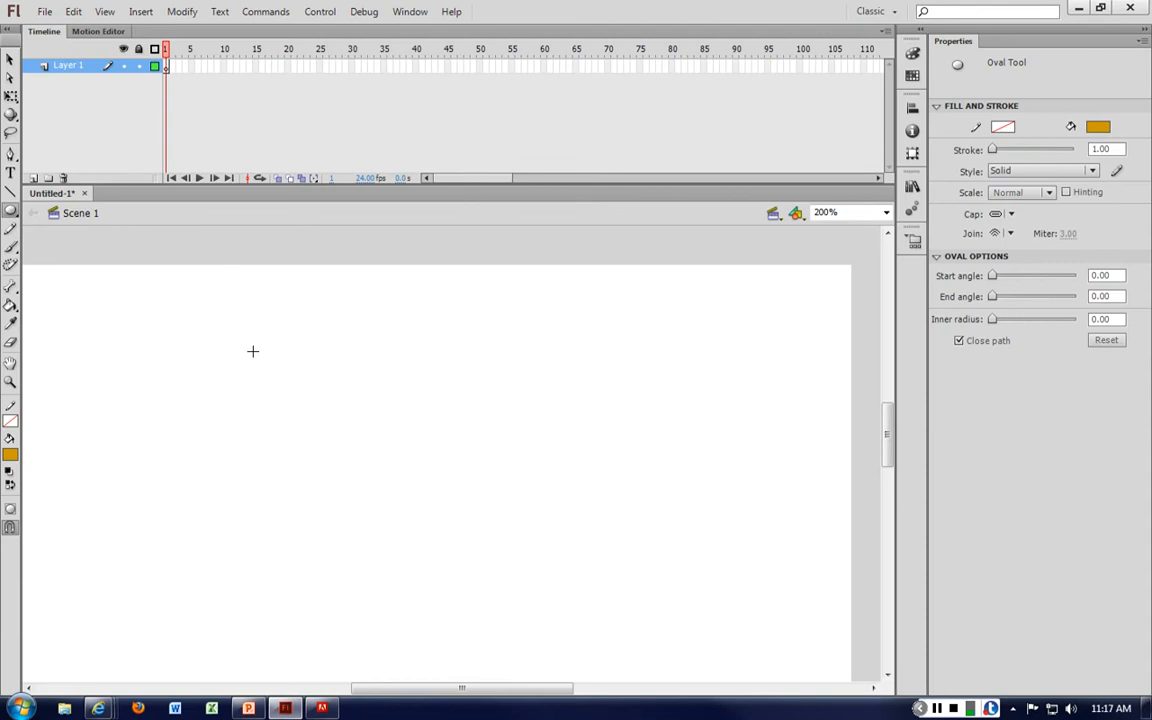
{"action": "left_click_drag", "start_coordinate": [252, 351], "coordinate": [473, 568]}
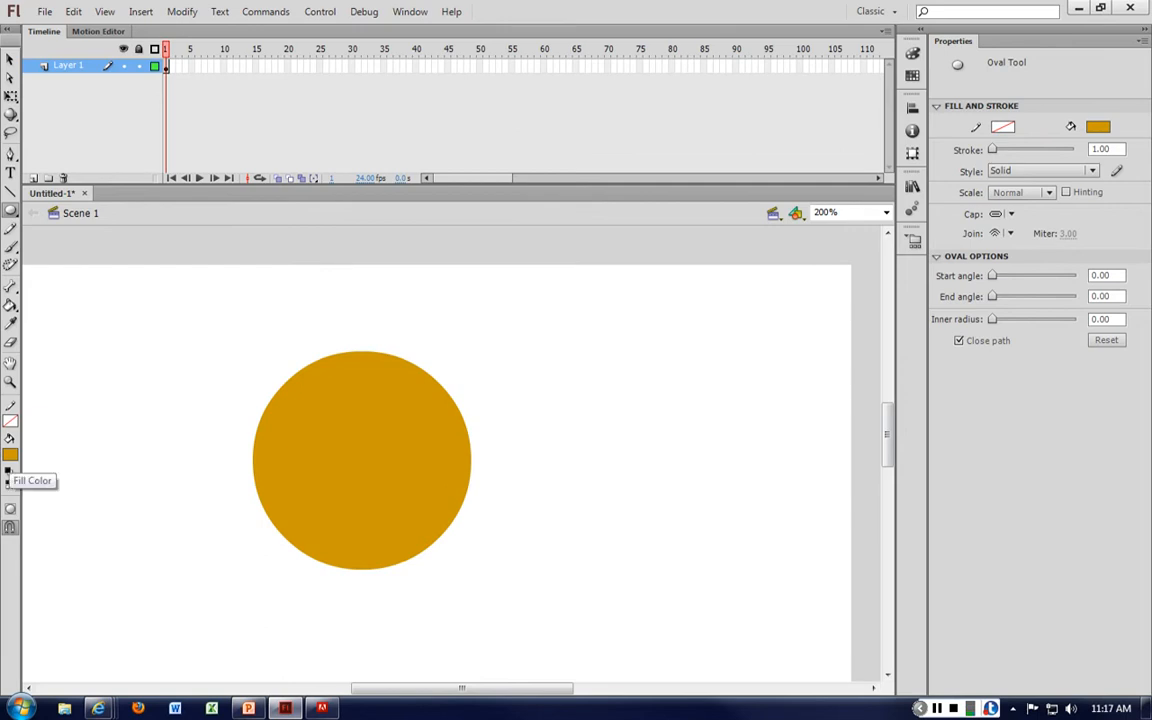
Set the fill to dark gray and draw an oval about 185 by 166 px overlapping the orange circle's right side.
{"action": "left_click", "coordinate": [10, 455]}
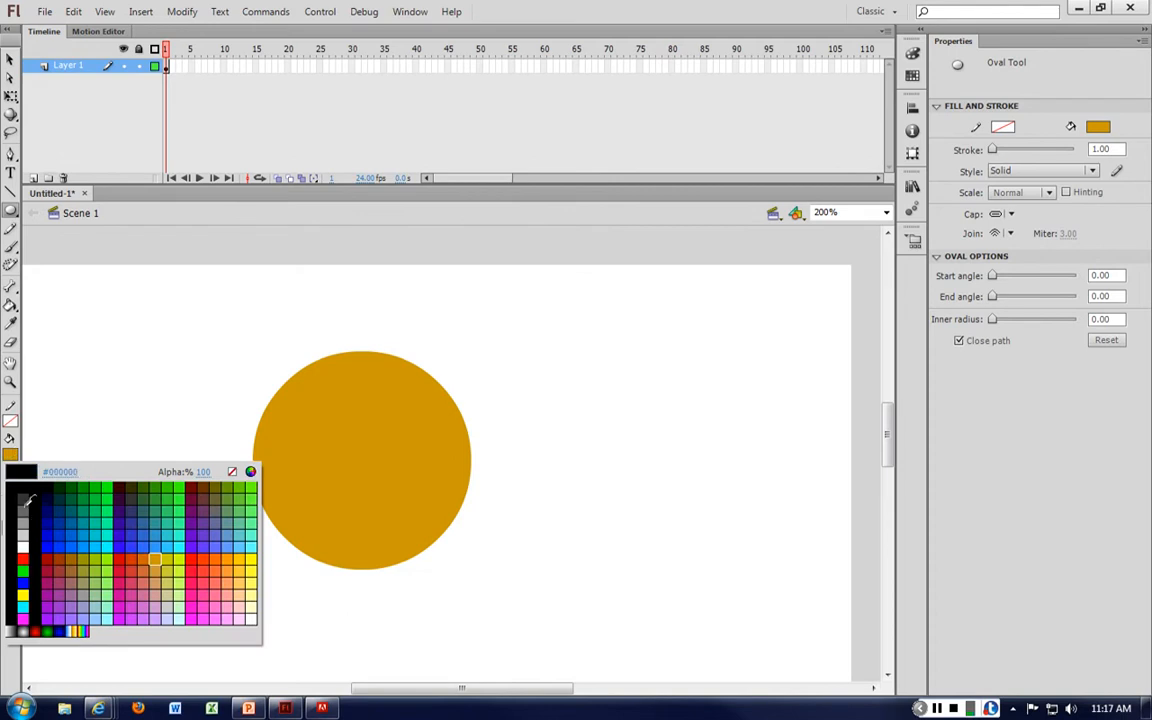
{"action": "left_click", "coordinate": [22, 490]}
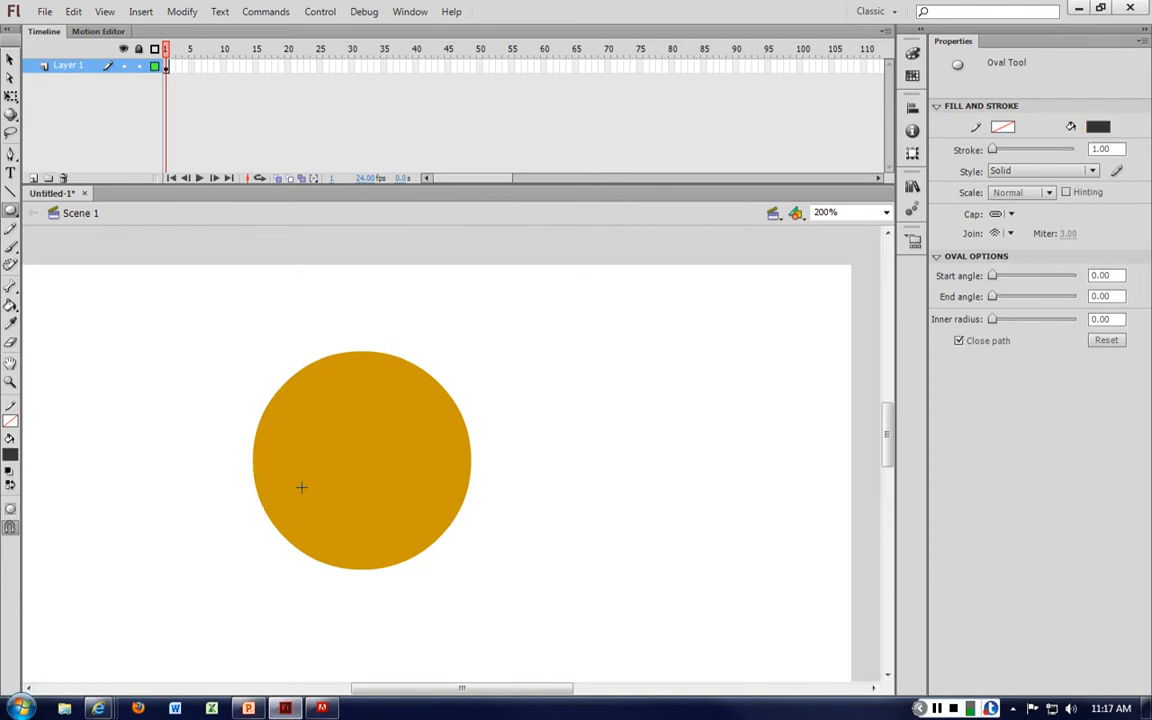
{"action": "left_click_drag", "start_coordinate": [372, 342], "coordinate": [669, 608]}
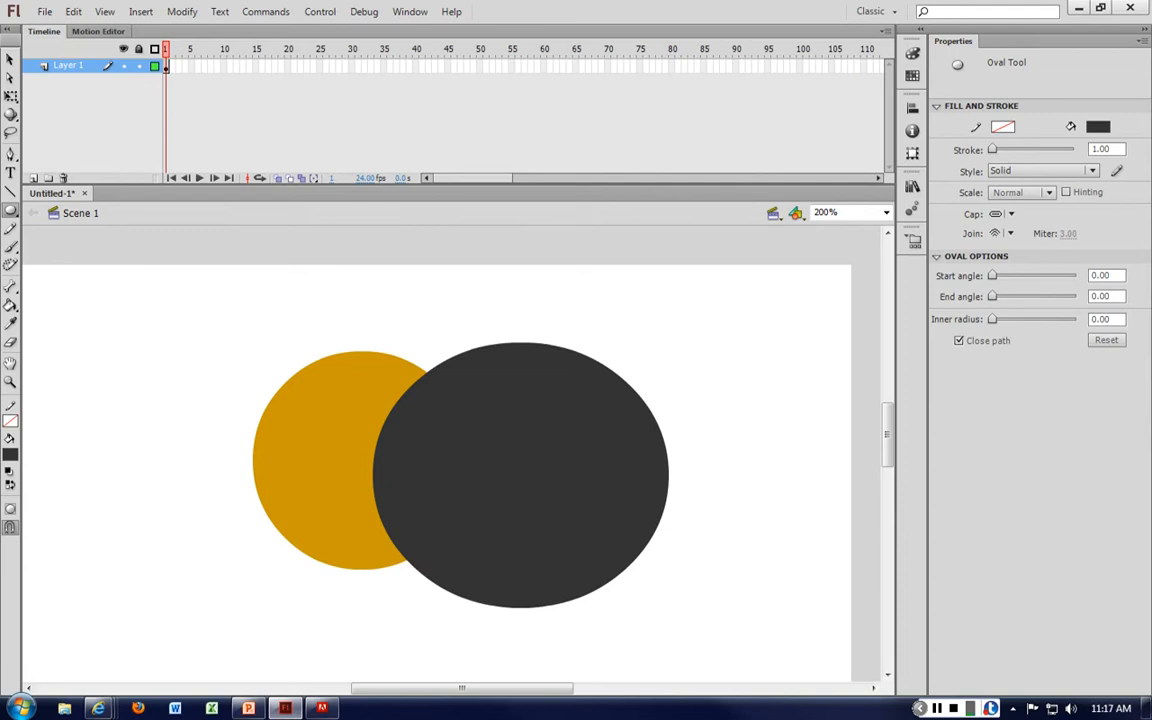
Move the dark oval right to about X 345, Y 48.5, shift the orange crescent left, and delete the oval.
{"action": "key", "text": "v"}
{"action": "left_click_drag", "start_coordinate": [524, 524], "coordinate": [674, 524]}
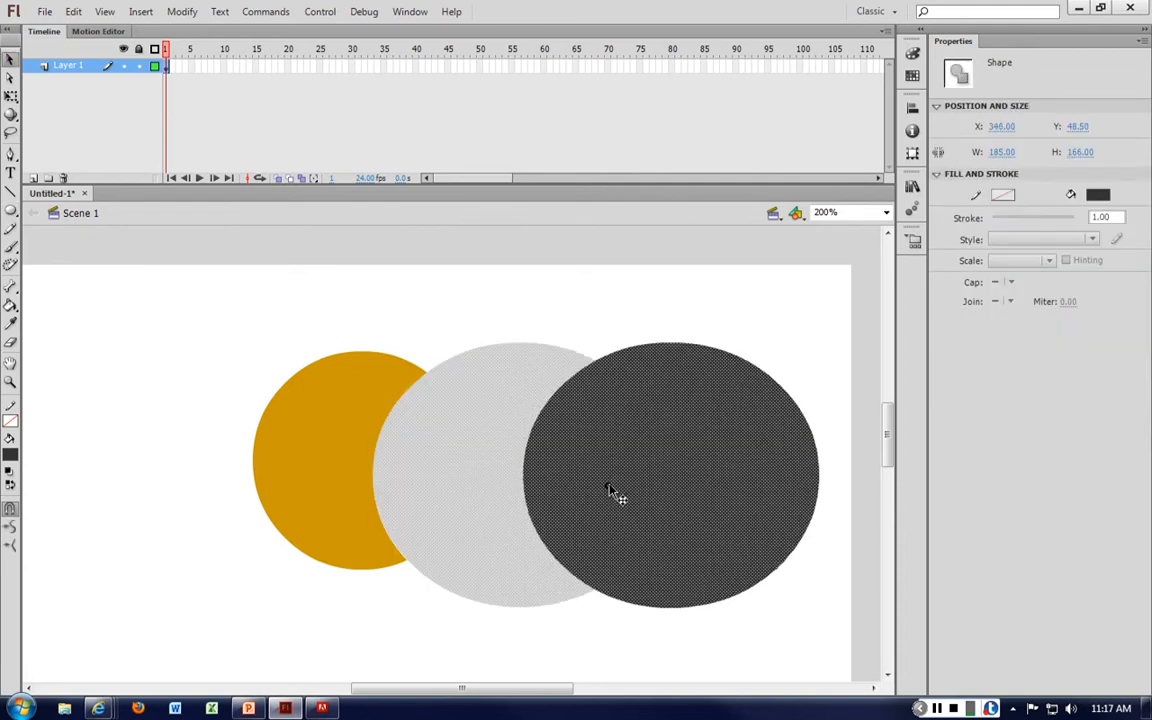
{"action": "left_click", "coordinate": [557, 308]}
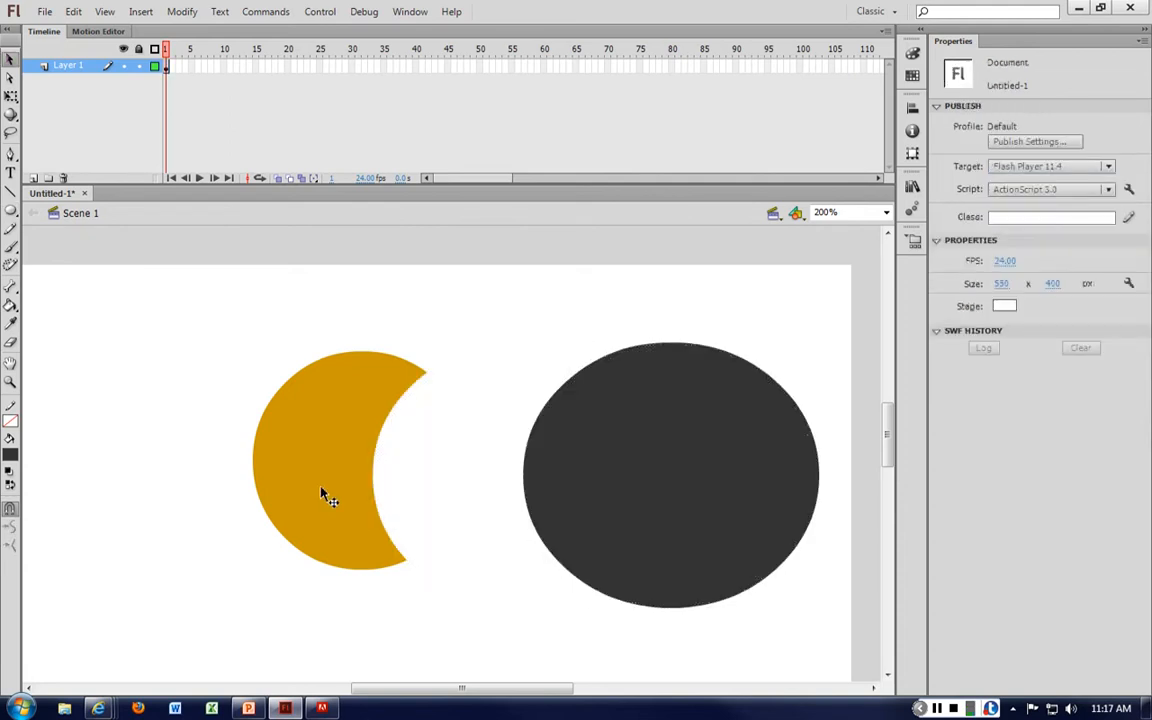
{"action": "left_click_drag", "start_coordinate": [323, 494], "coordinate": [246, 494]}
{"action": "left_click", "coordinate": [689, 413]}
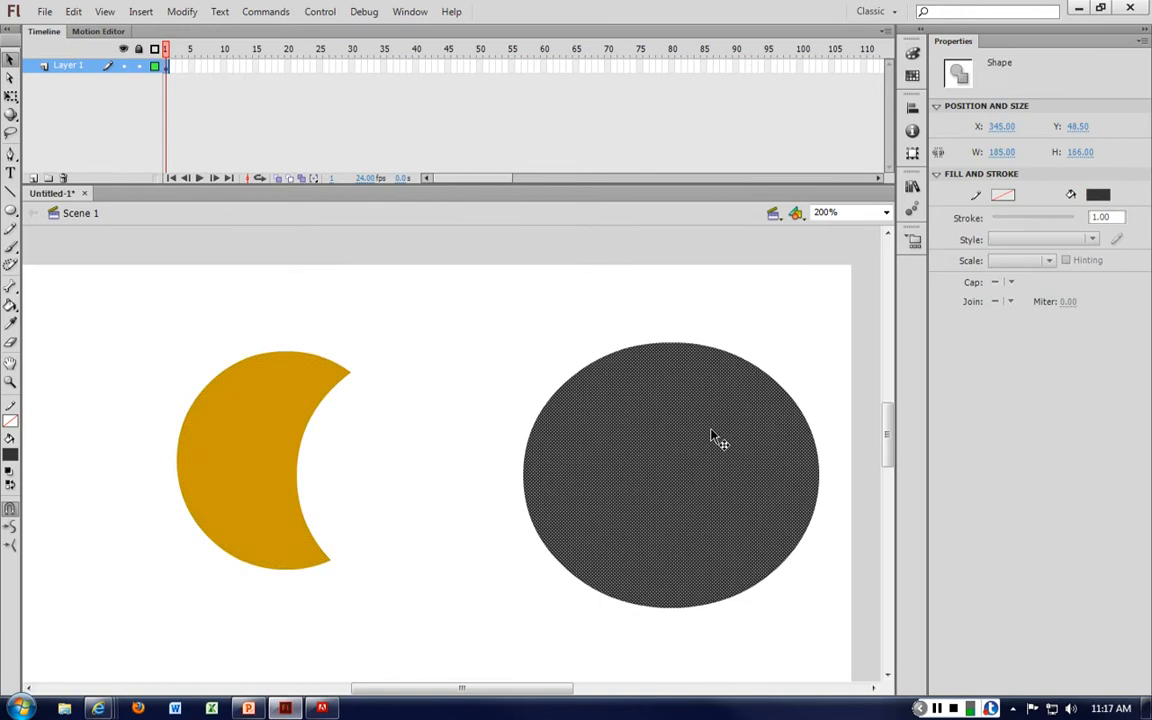
{"action": "key", "text": "Delete"}
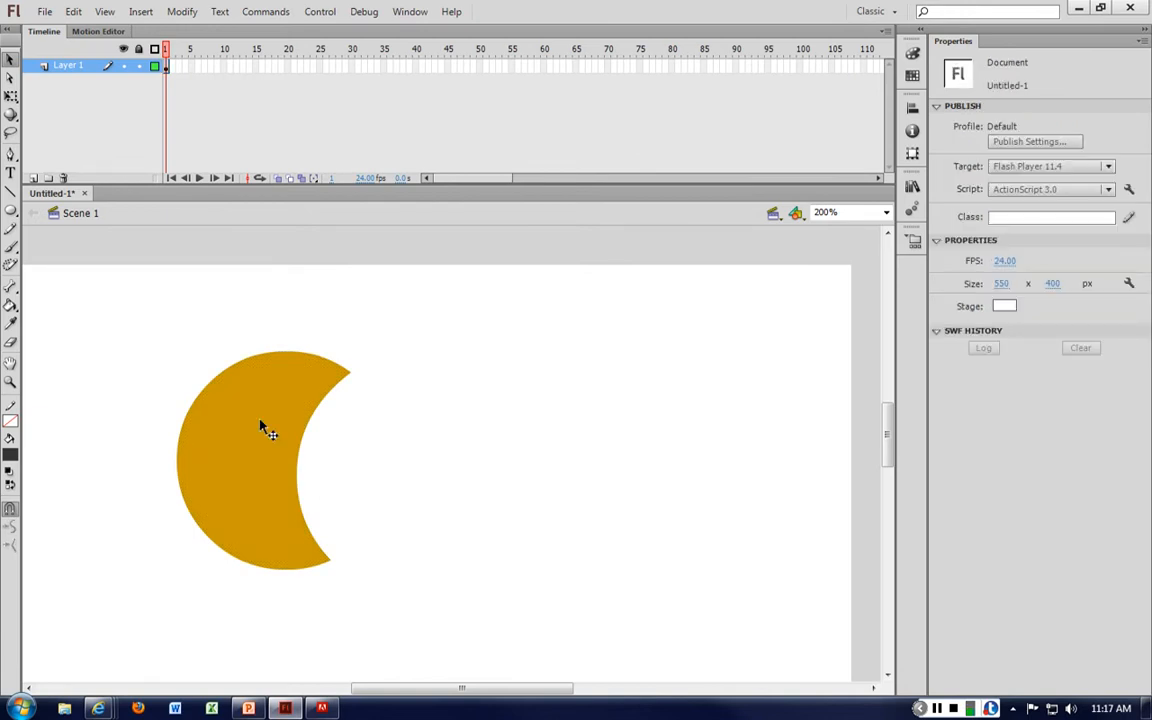
Move the orange crescent up and right, and draw a dark gray circle about 196.5 px in diameter to its right.
{"action": "left_click_drag", "start_coordinate": [303, 398], "coordinate": [445, 363]}
{"action": "left_click", "coordinate": [535, 357]}
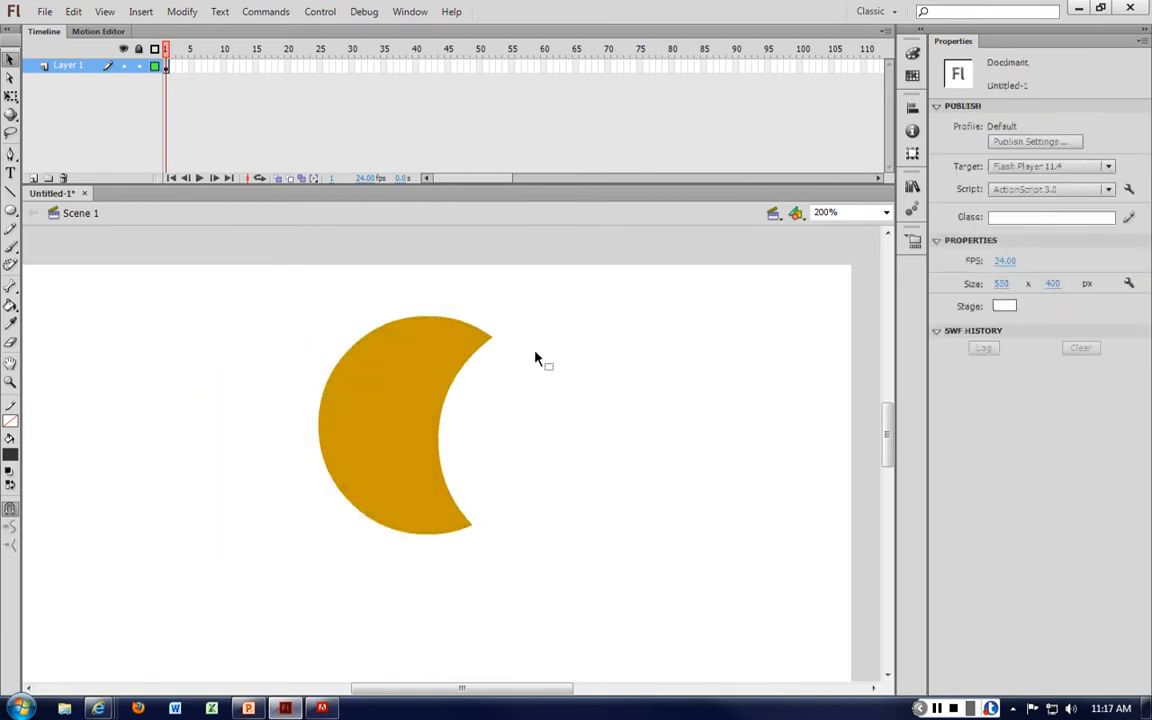
{"action": "left_click", "coordinate": [10, 209]}
{"action": "left_click_drag", "start_coordinate": [520, 303], "coordinate": [835, 619]}
{"action": "left_click", "coordinate": [10, 59]}
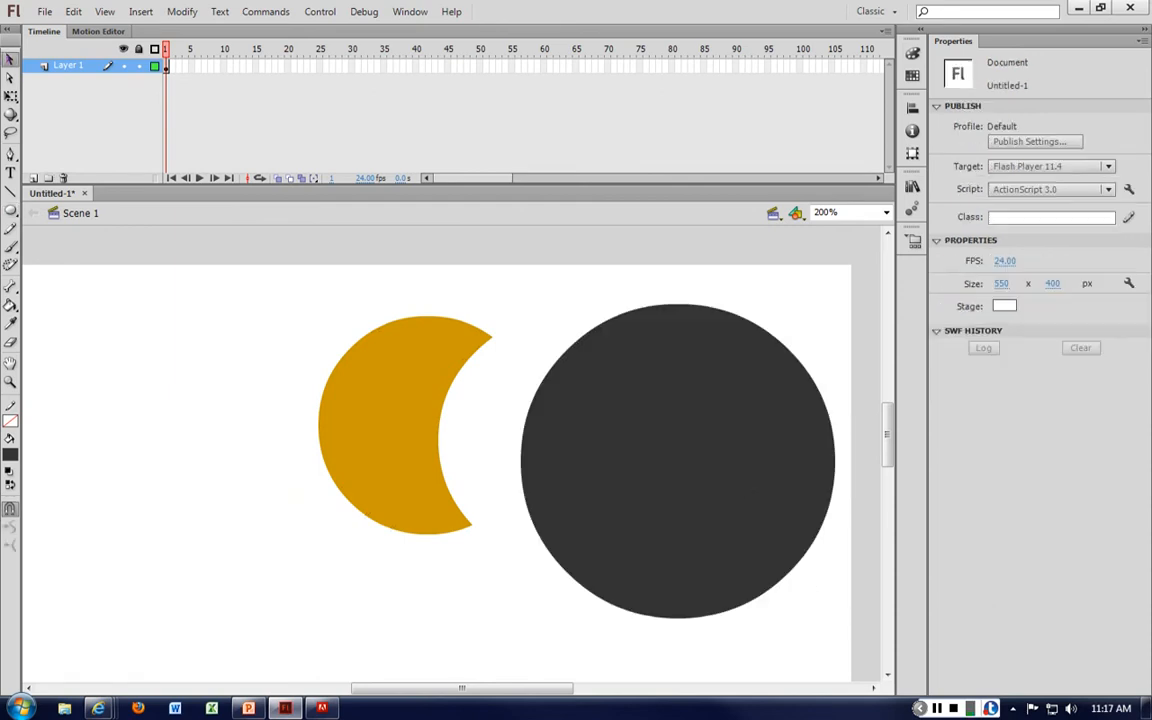
Cut the crescent thinner by overlapping its inner edge with the dark circle, and remove the circle.
{"action": "left_click_drag", "start_coordinate": [673, 455], "coordinate": [741, 428]}
{"action": "left_click", "coordinate": [819, 450]}
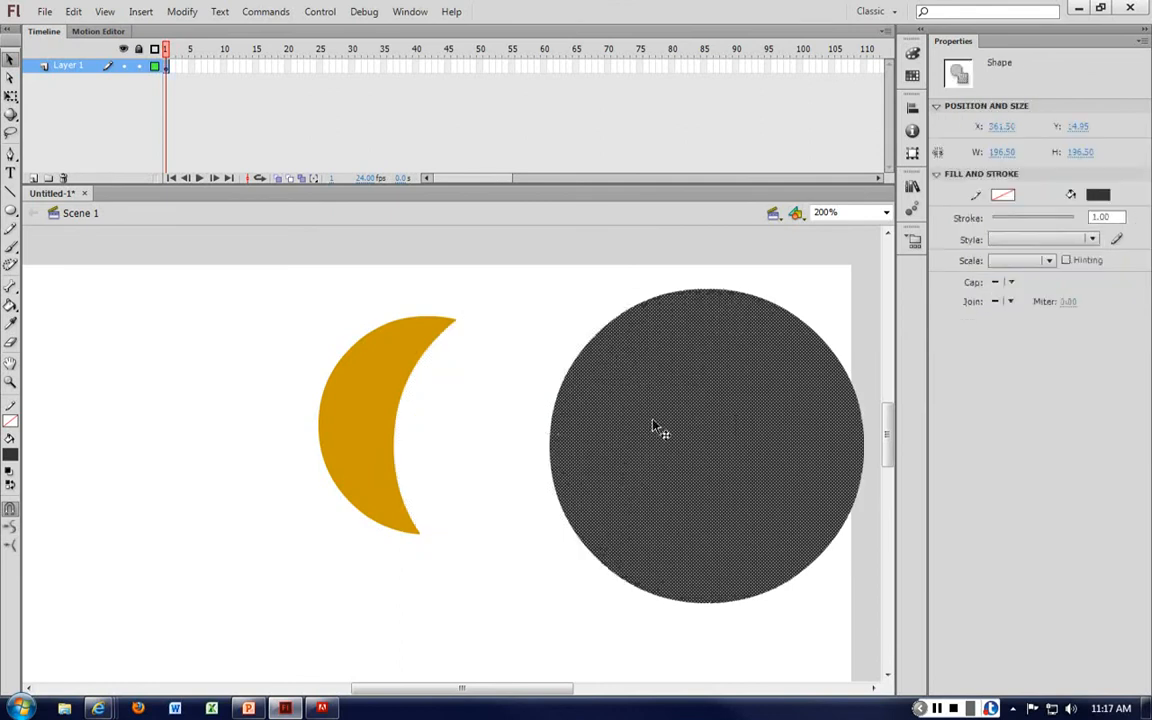
{"action": "key", "text": "Delete"}
Move the crescent to about X 123, Y 32, fill it with light gray #CCCCCC, and deselect it.
{"action": "left_click_drag", "start_coordinate": [378, 463], "coordinate": [227, 462]}
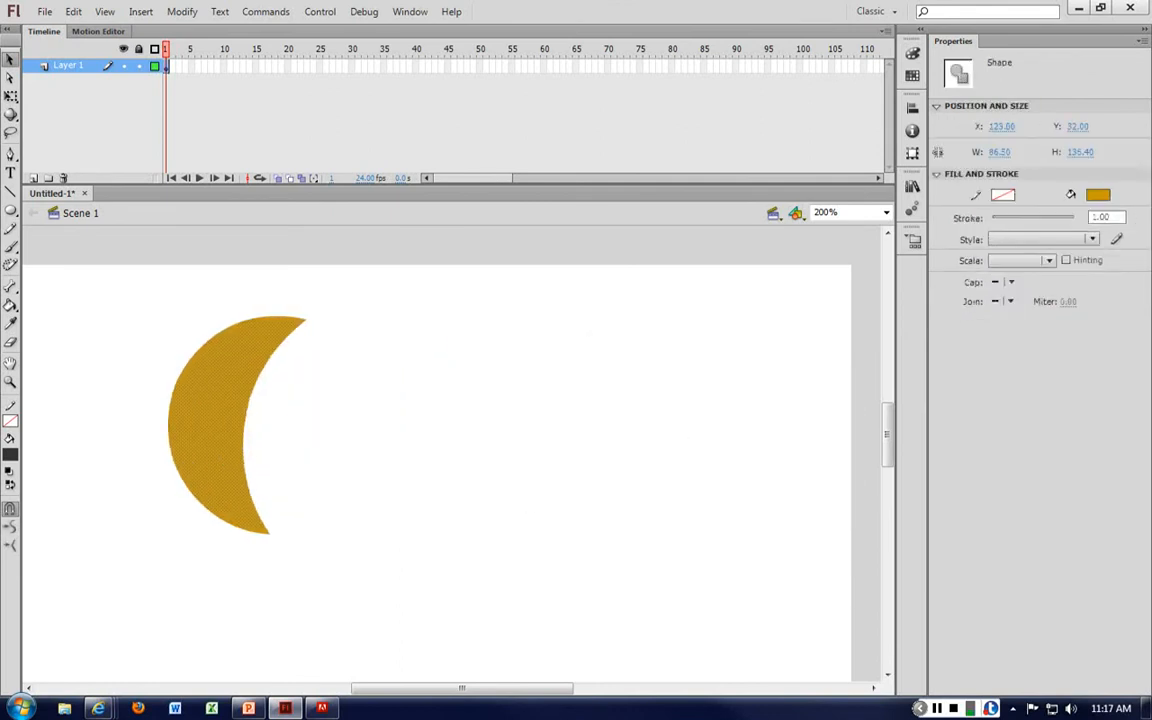
{"action": "left_click", "coordinate": [10, 455]}
{"action": "left_click", "coordinate": [230, 474]}
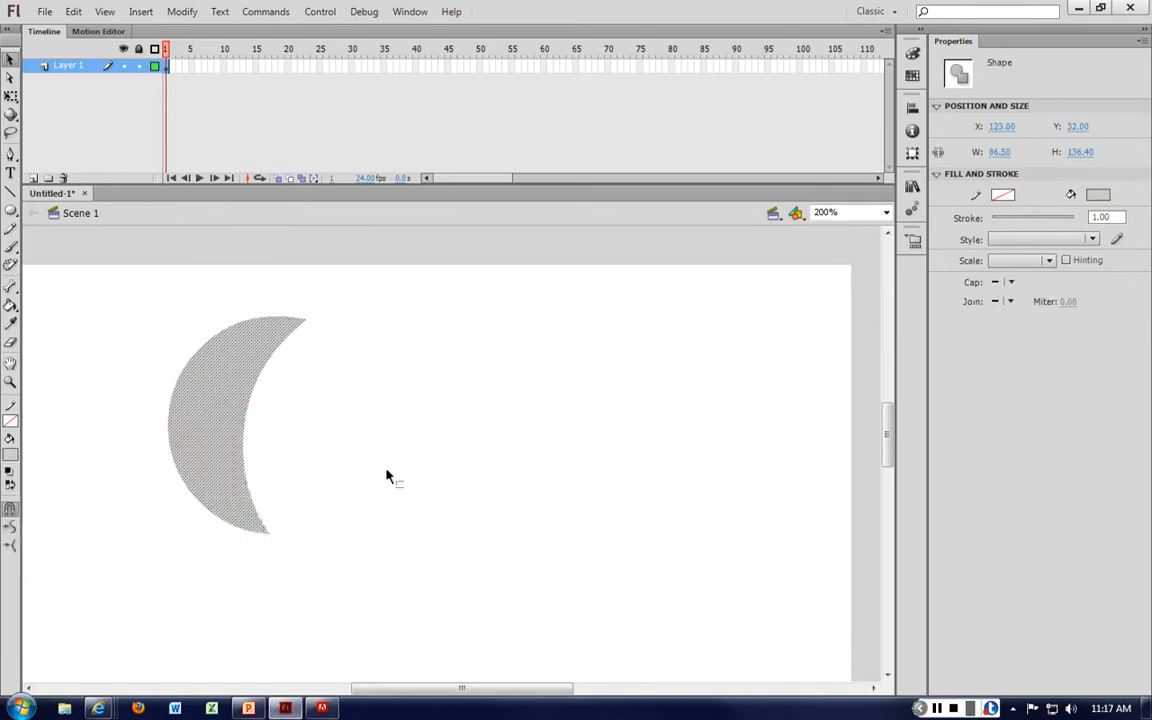
{"action": "left_click", "coordinate": [390, 476]}
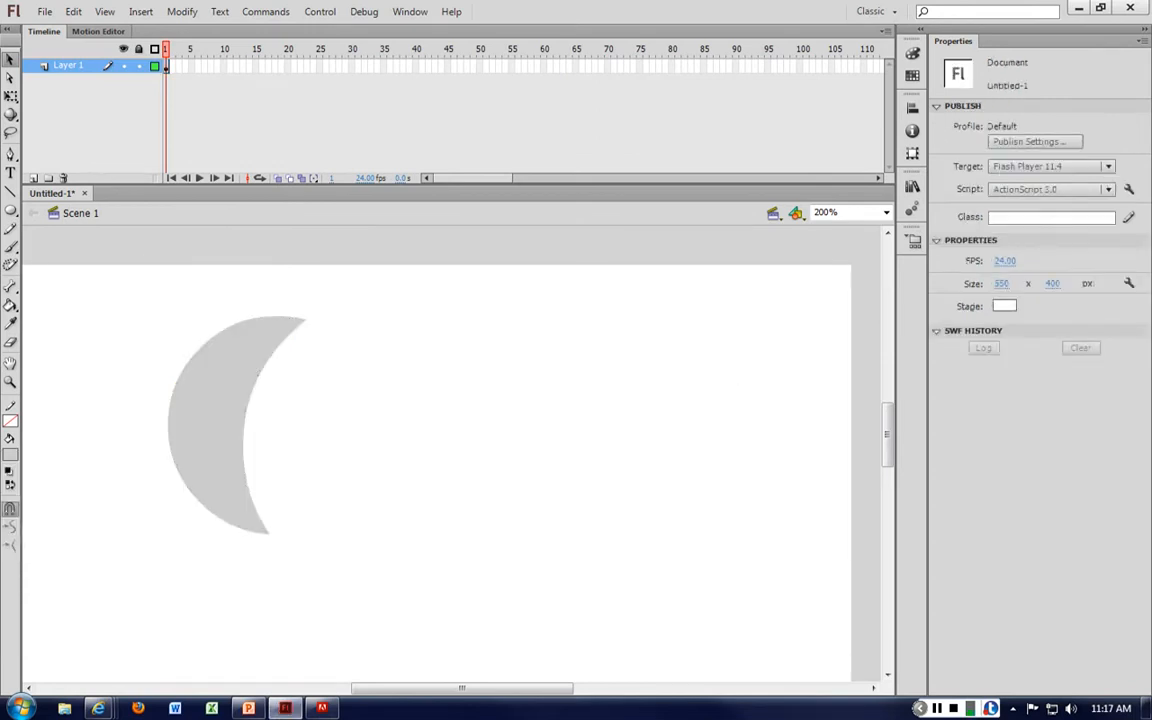
Try a dark gray #333333 stage color and change the stage to black #000000.
{"action": "left_click", "coordinate": [1004, 306]}
{"action": "left_click", "coordinate": [911, 346]}
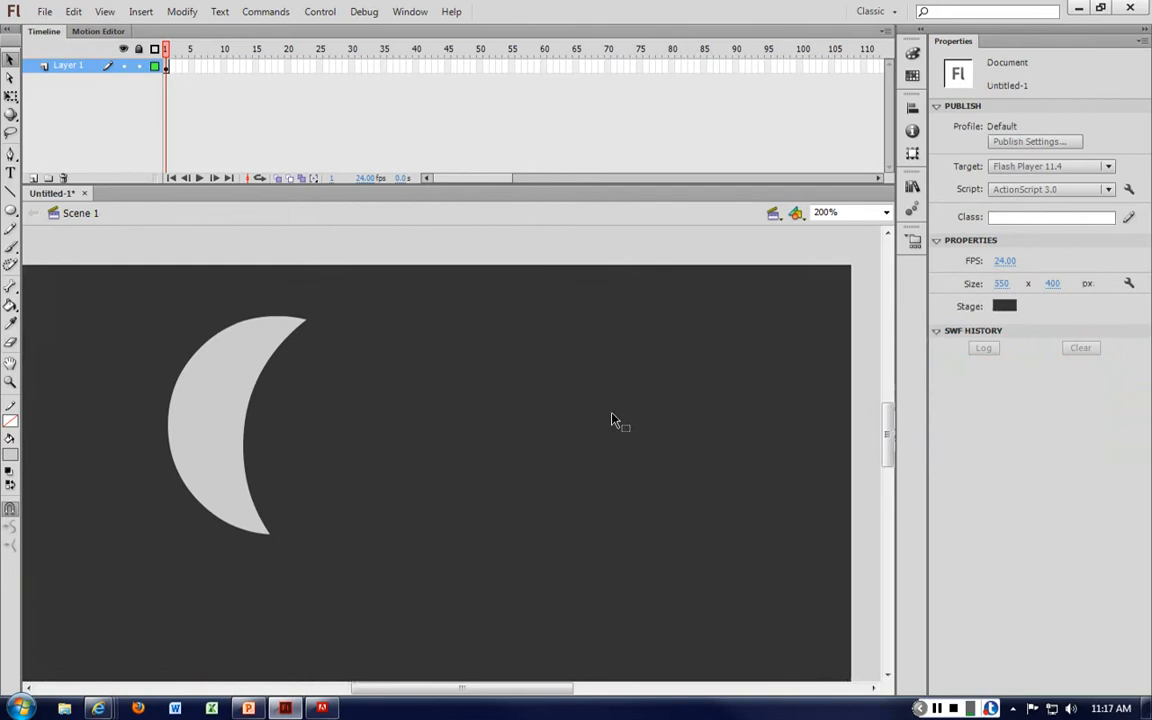
{"action": "left_click", "coordinate": [1004, 306]}
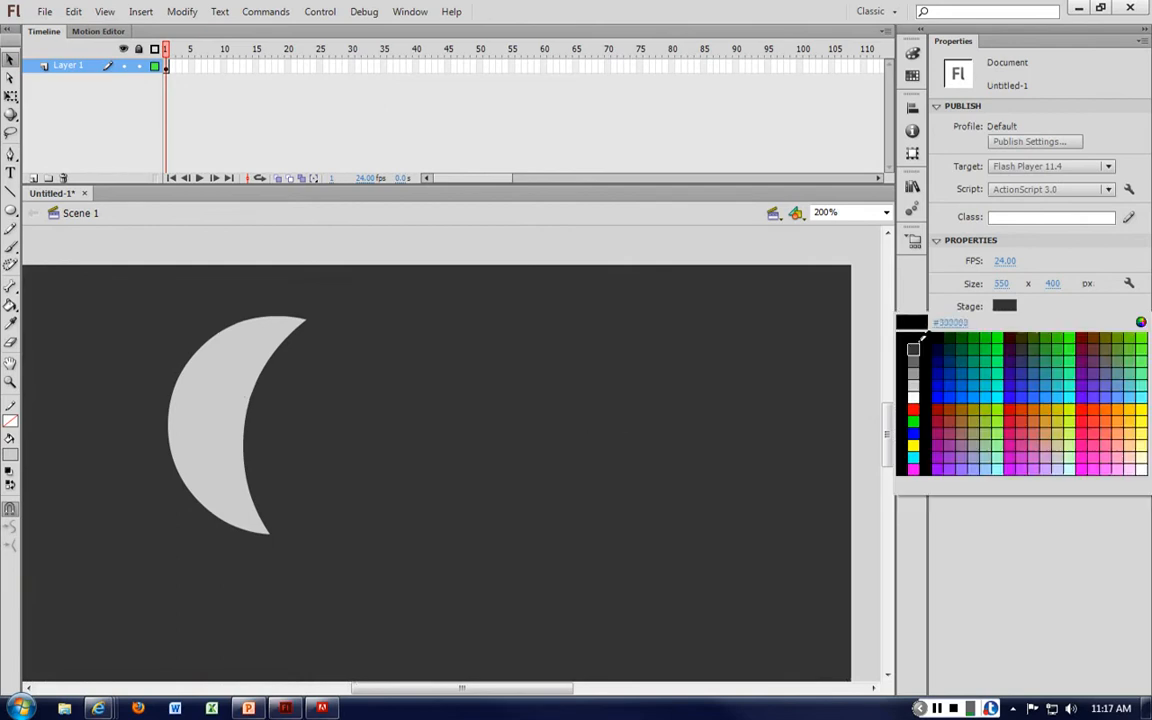
{"action": "left_click", "coordinate": [911, 338]}
Move the crescent to about X 109, Y 32, fill it with white, and deselect it.
{"action": "left_click", "coordinate": [265, 368]}
{"action": "left_click_drag", "start_coordinate": [265, 368], "coordinate": [237, 368]}
{"action": "left_click", "coordinate": [10, 455]}
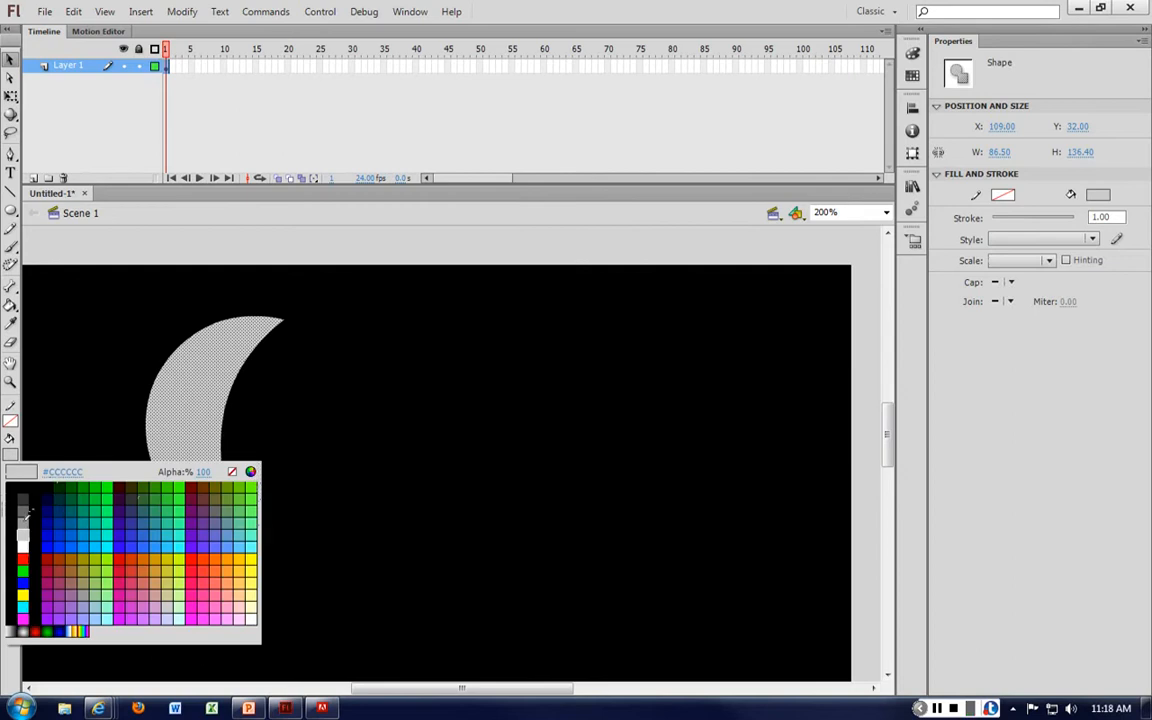
{"action": "left_click", "coordinate": [26, 478]}
{"action": "left_click", "coordinate": [360, 437]}
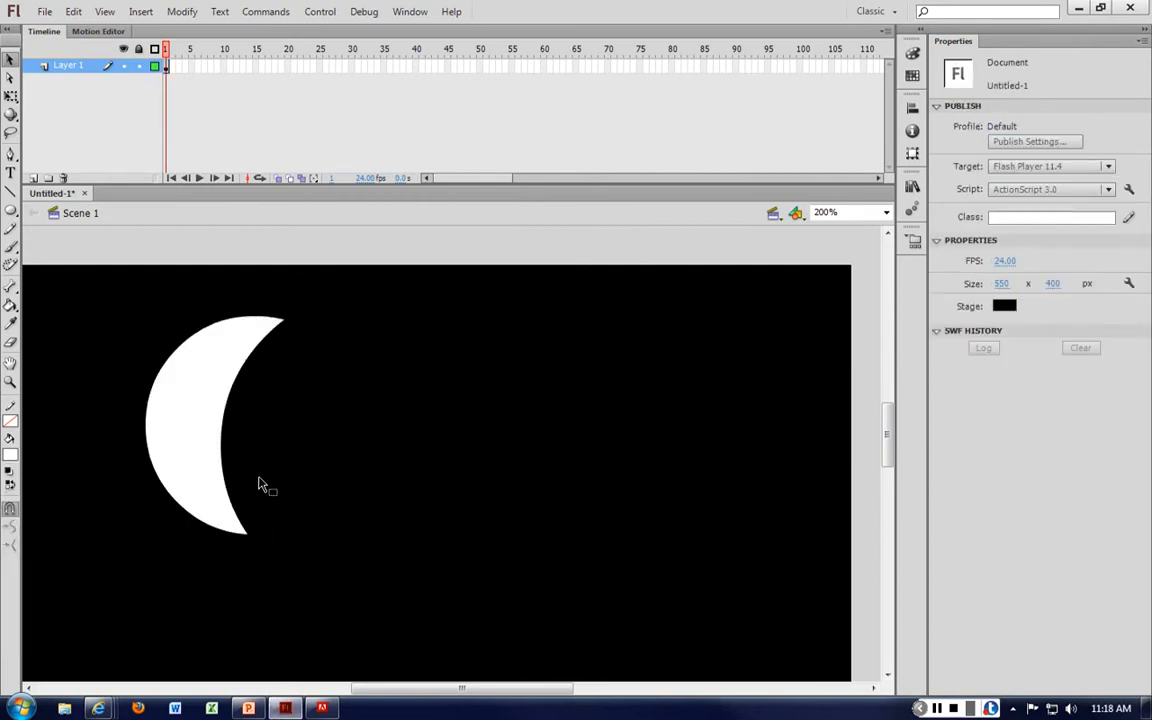
Move the white crescent right to about X 191, Y 32.
{"action": "left_click_drag", "start_coordinate": [196, 458], "coordinate": [328, 458]}
{"action": "left_click", "coordinate": [599, 419]}
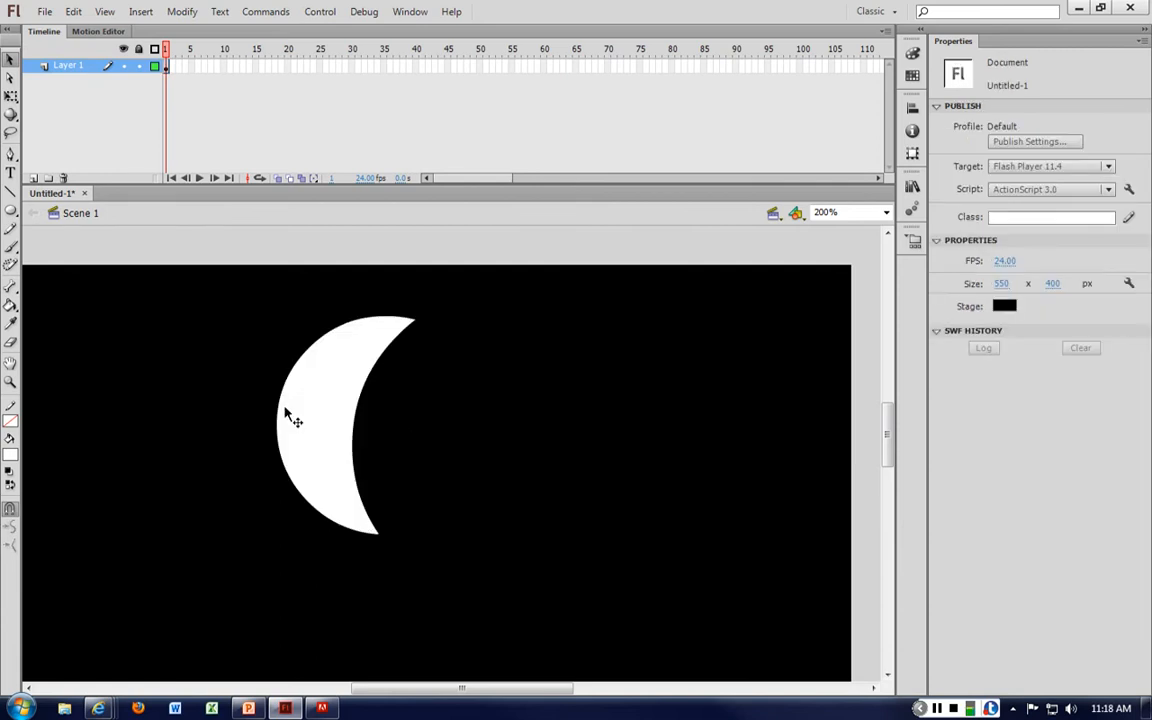
{"action": "left_click", "coordinate": [288, 414]}
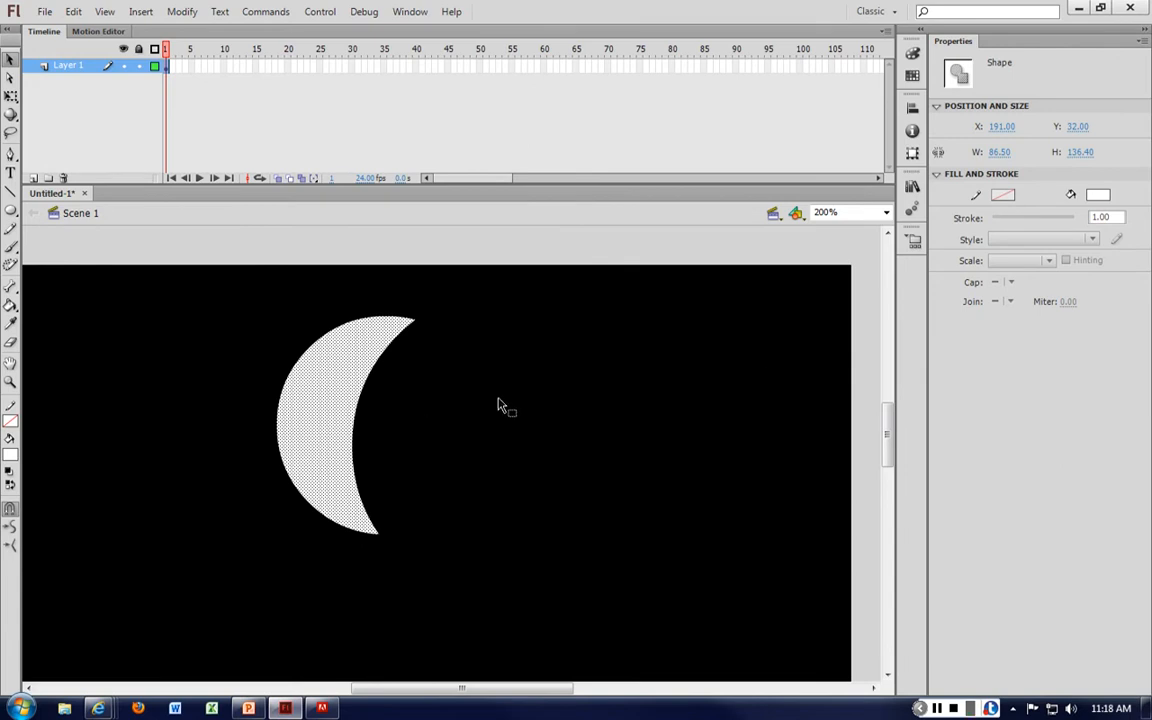
Deselect the crescent and set the stage color to white.
{"action": "left_click", "coordinate": [666, 432]}
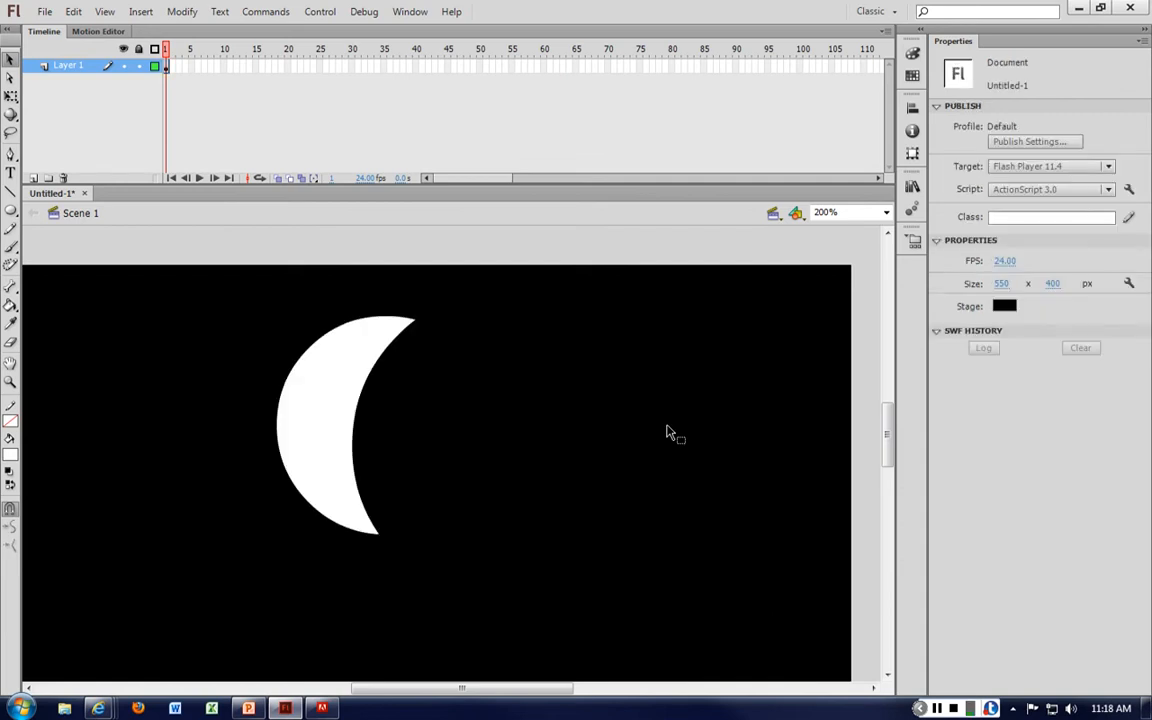
{"action": "left_click", "coordinate": [1004, 305]}
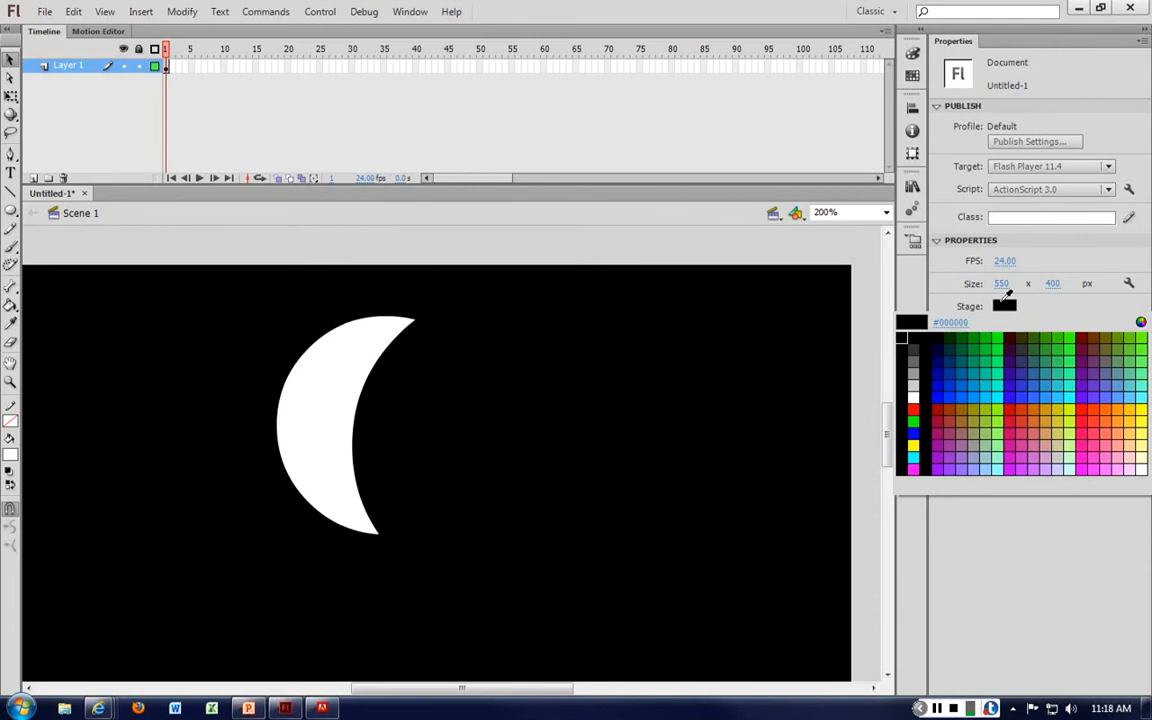
{"action": "left_click", "coordinate": [913, 397]}
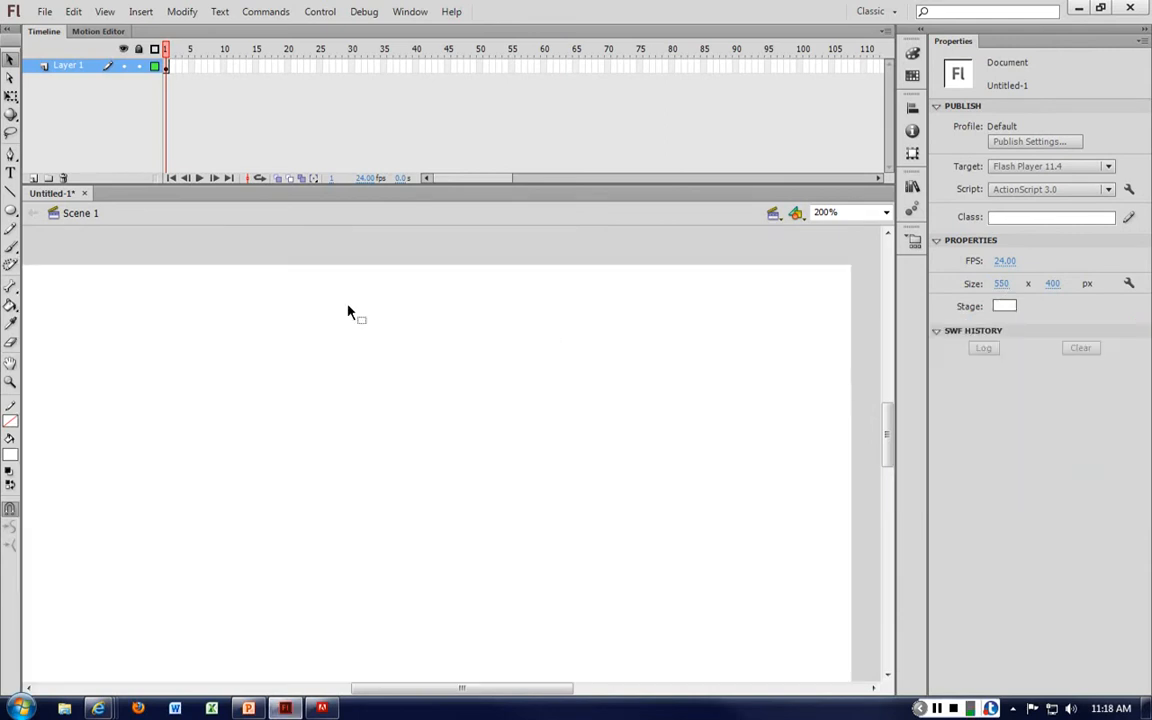
Fill the crescent with dark gray, move it to about X 134, Y 47, and deselect it.
{"action": "left_click", "coordinate": [342, 404]}
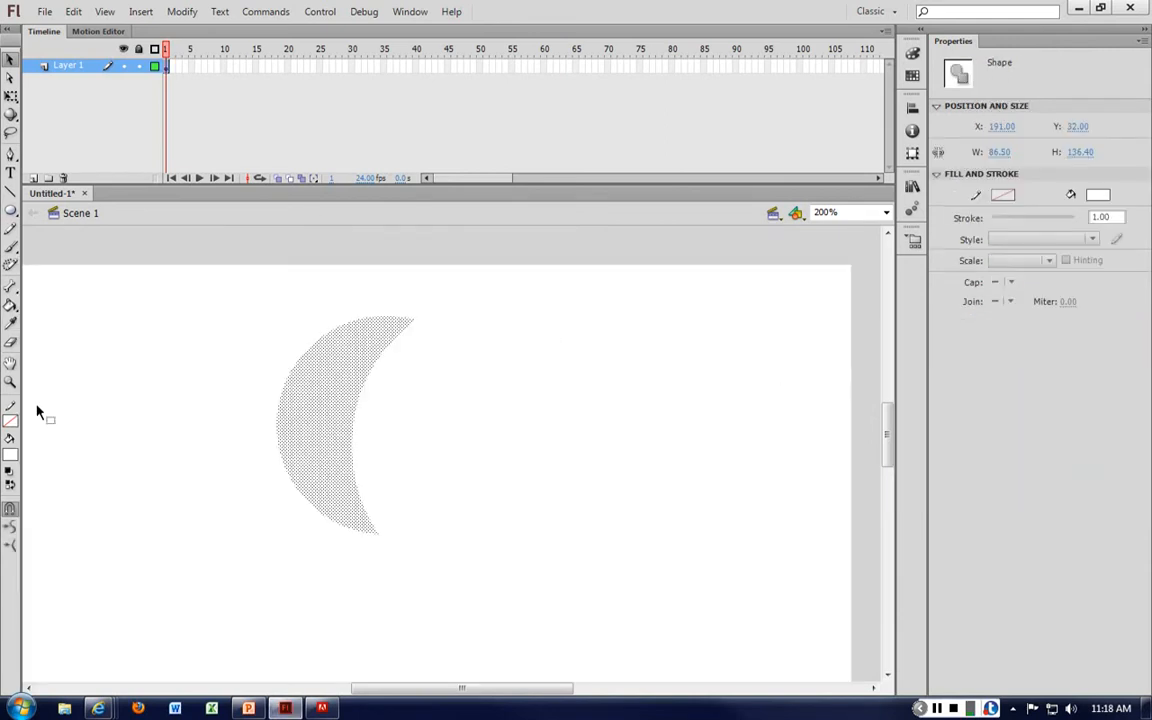
{"action": "left_click", "coordinate": [10, 454]}
{"action": "left_click", "coordinate": [23, 500]}
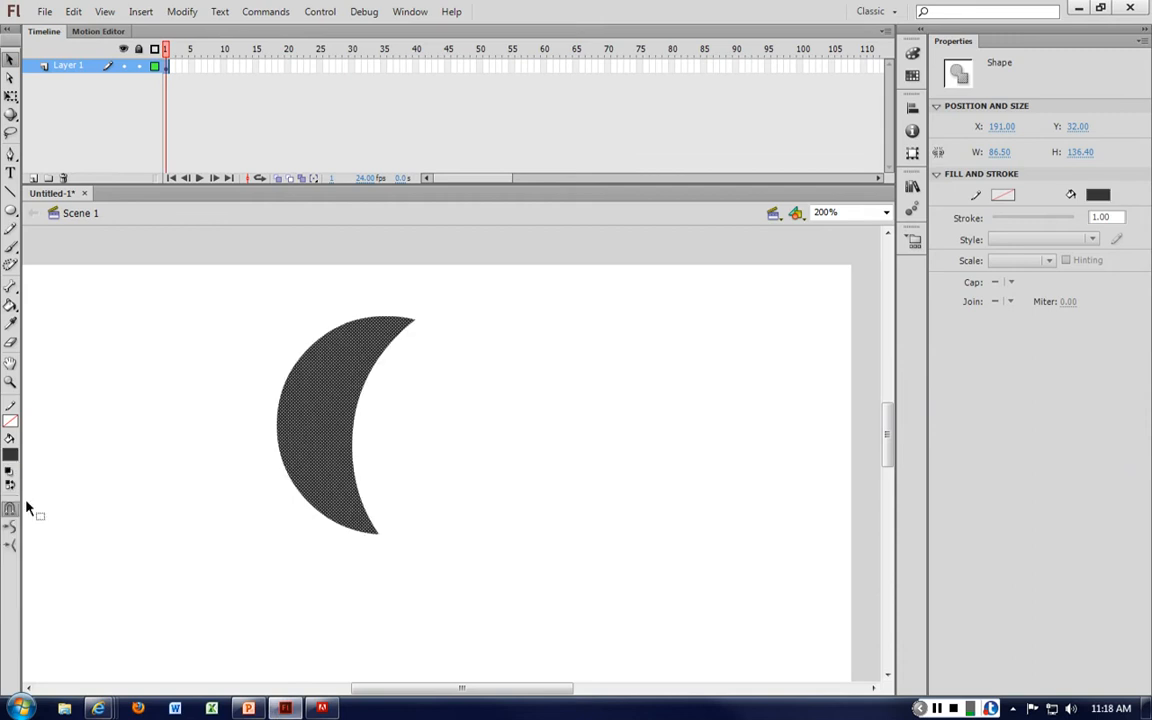
{"action": "left_click_drag", "start_coordinate": [340, 405], "coordinate": [253, 429]}
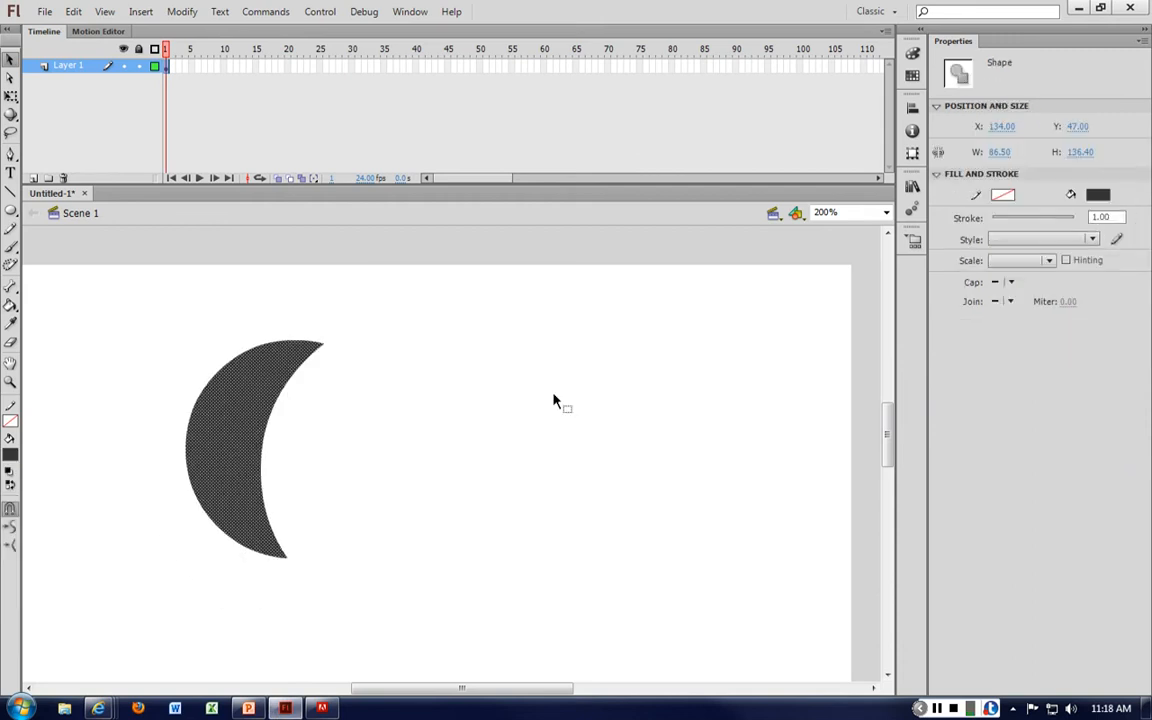
{"action": "left_click", "coordinate": [567, 401]}
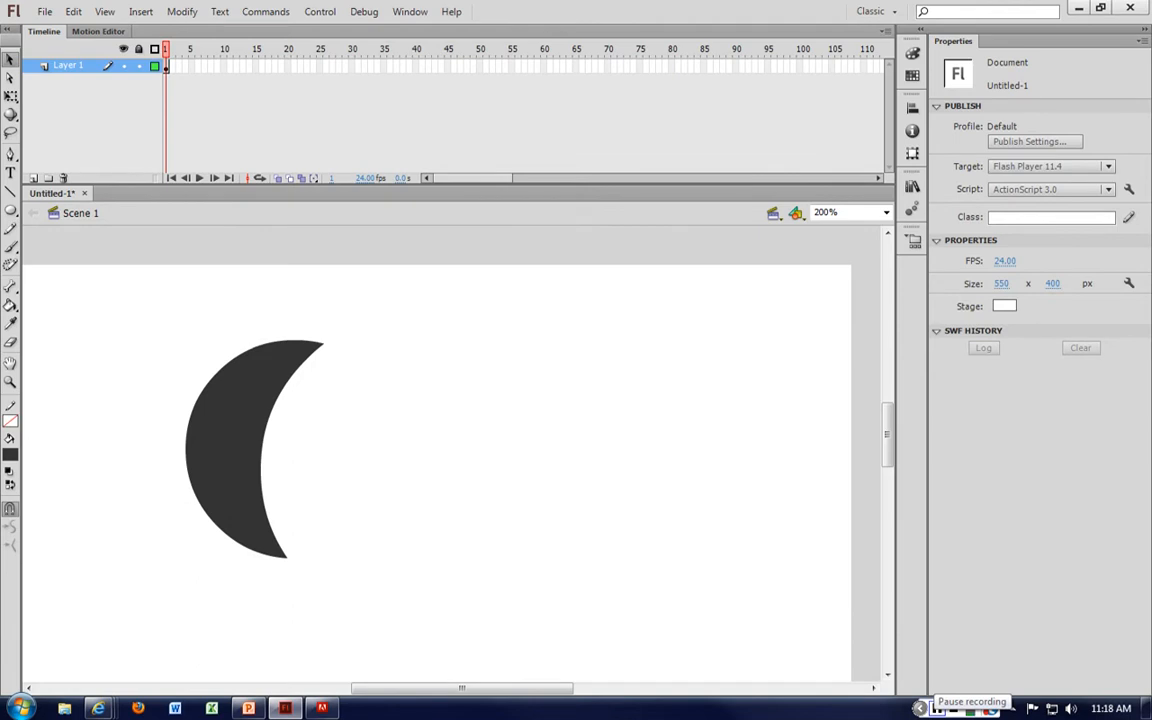
Switch to the PowerPoint presentation and maximize its window to view the slide listing the Flash tools.
{"action": "left_click", "coordinate": [936, 707]}
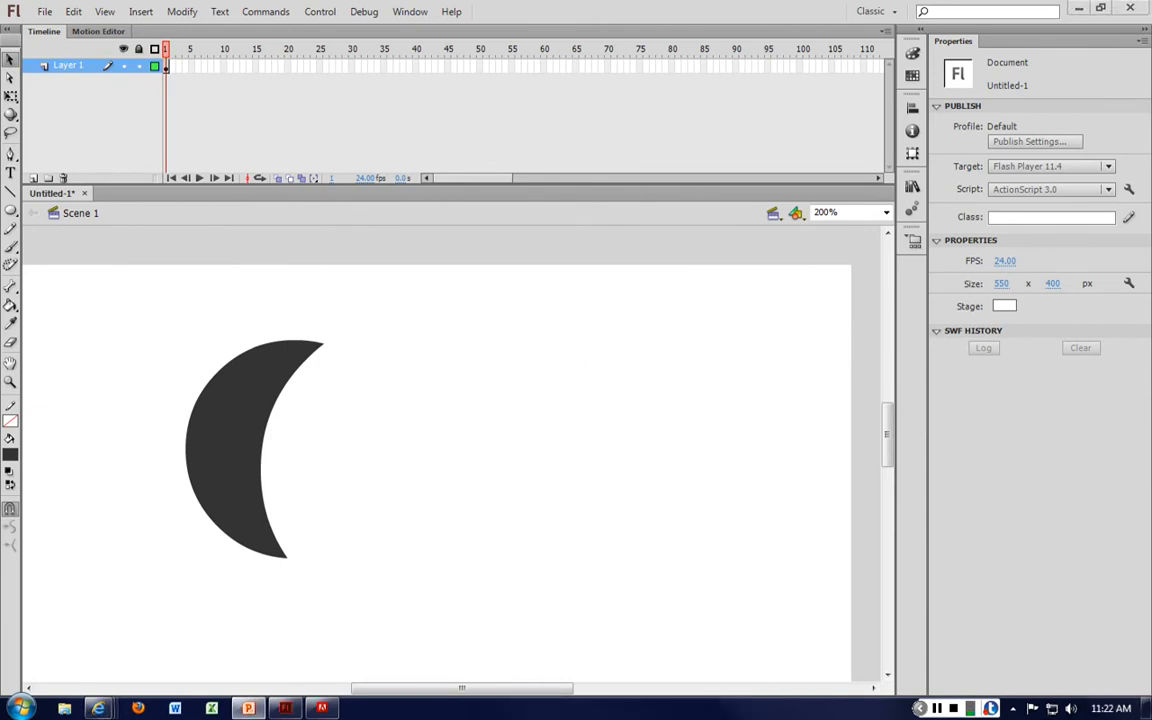
{"action": "left_click", "coordinate": [248, 708]}
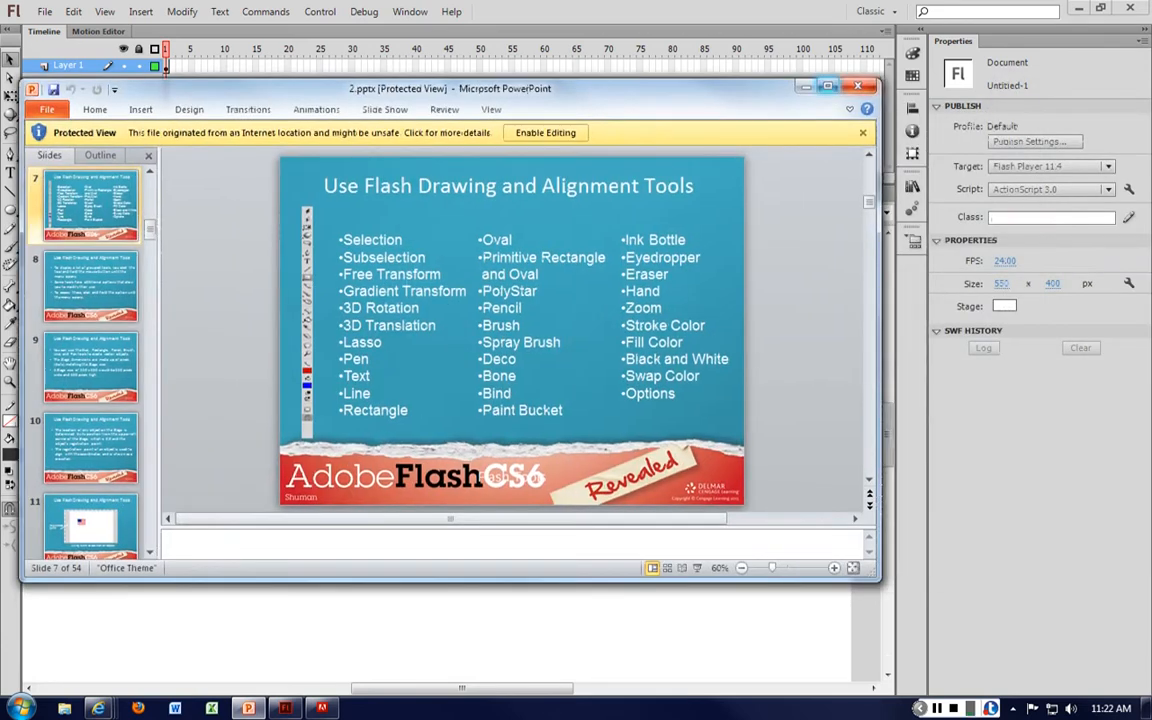
{"action": "left_click", "coordinate": [759, 76]}
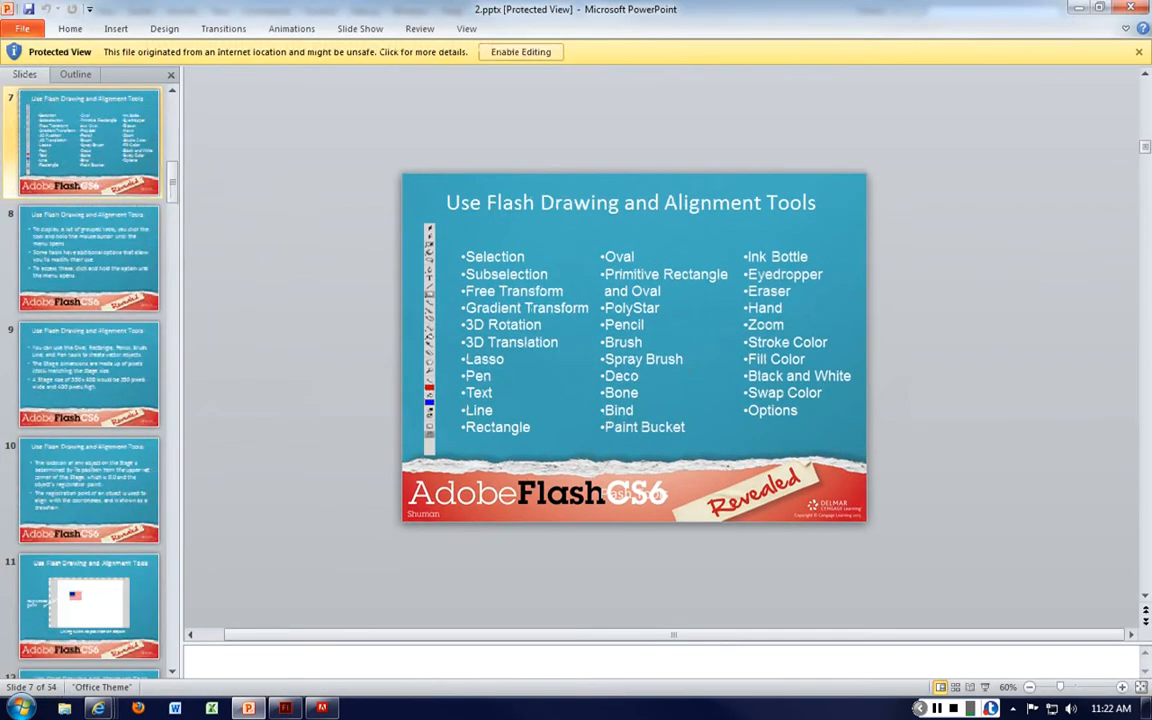
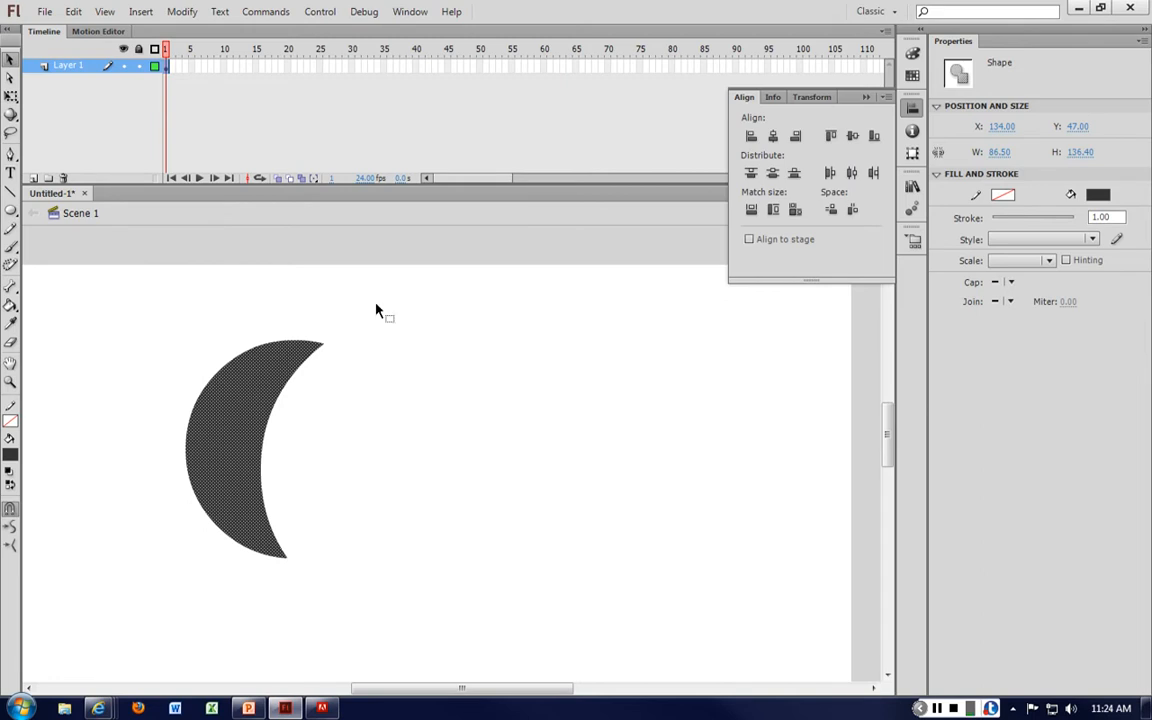
Collapse the Align panel and leave the crescent deselected on the stage.
{"action": "left_click", "coordinate": [866, 97]}
{"action": "left_click", "coordinate": [537, 458]}
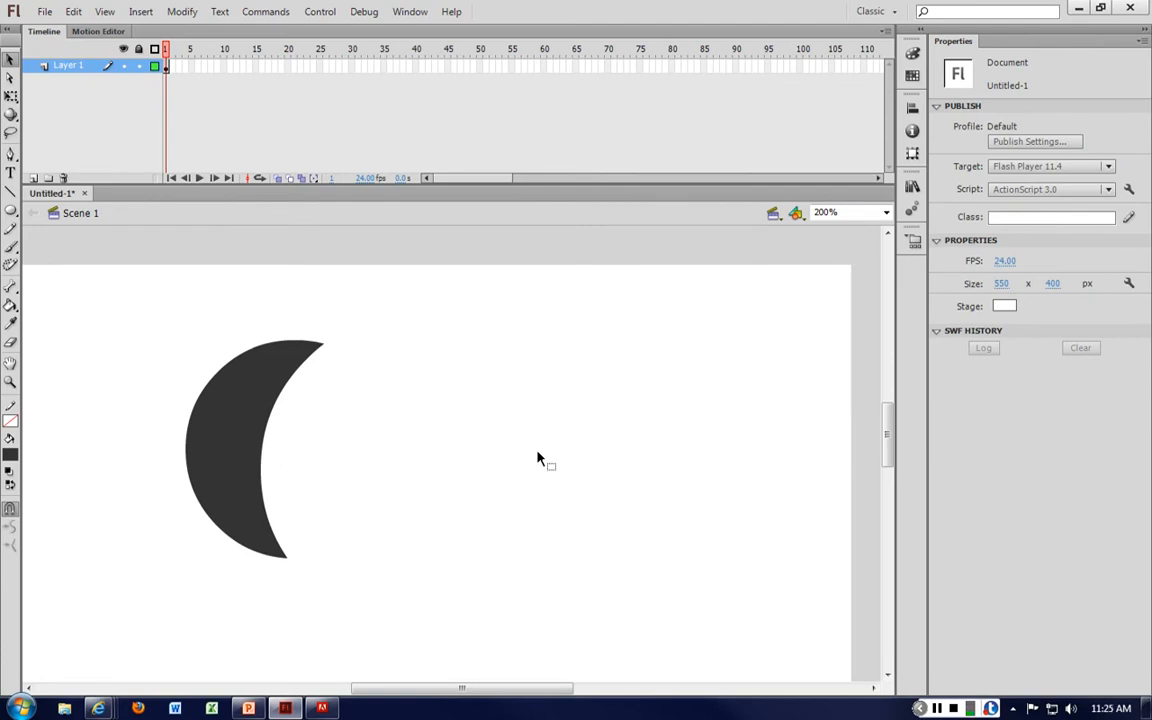
{"action": "left_click", "coordinate": [224, 412]}
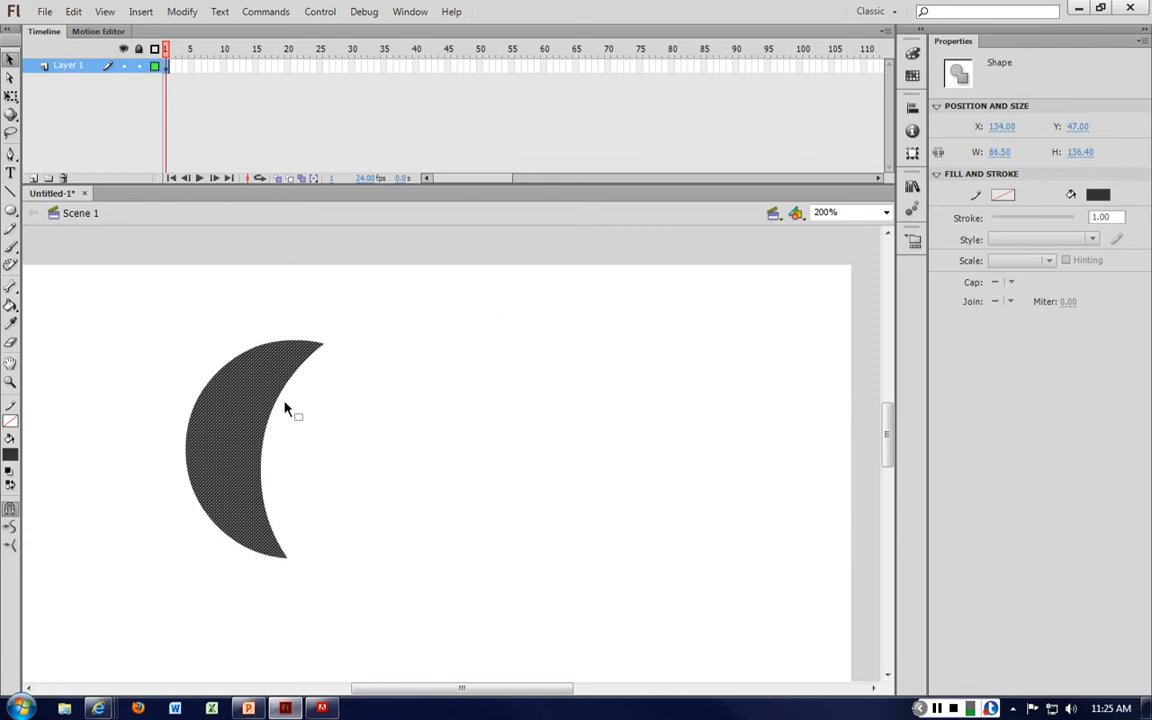
{"action": "left_click", "coordinate": [571, 375]}
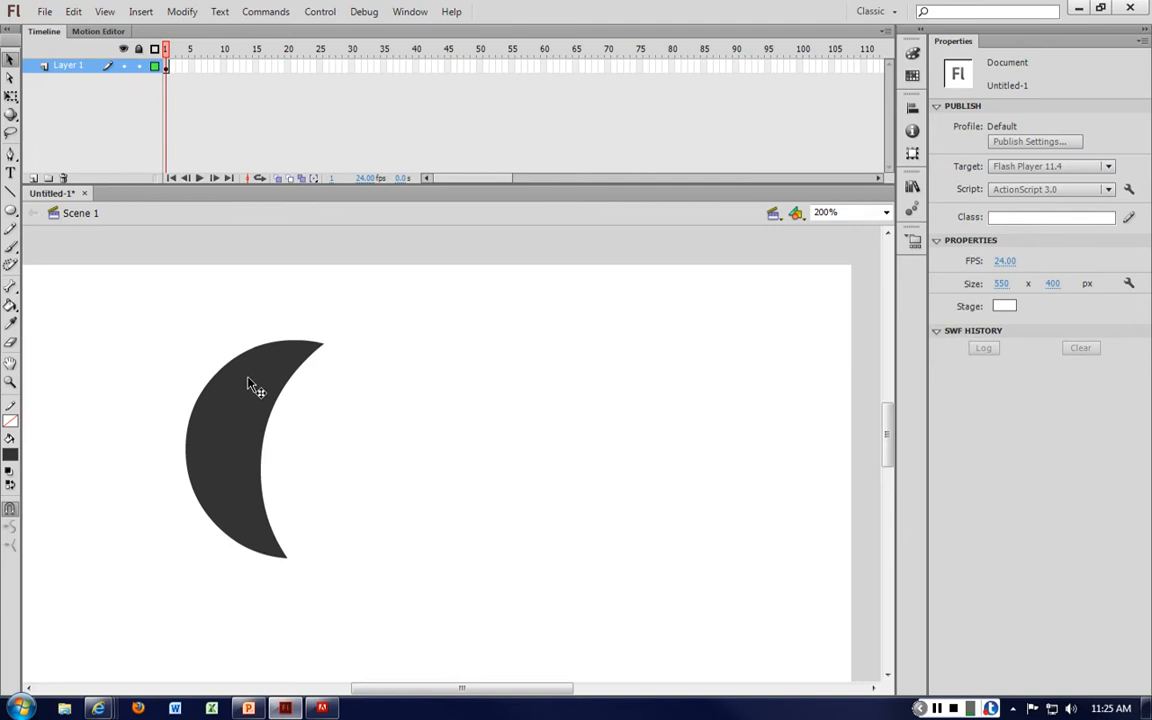
Create a motion tween on the dark gray crescent, allowing its conversion to a symbol.
{"action": "right_click", "coordinate": [250, 385]}
{"action": "left_click", "coordinate": [231, 386]}
{"action": "right_click", "coordinate": [235, 386]}
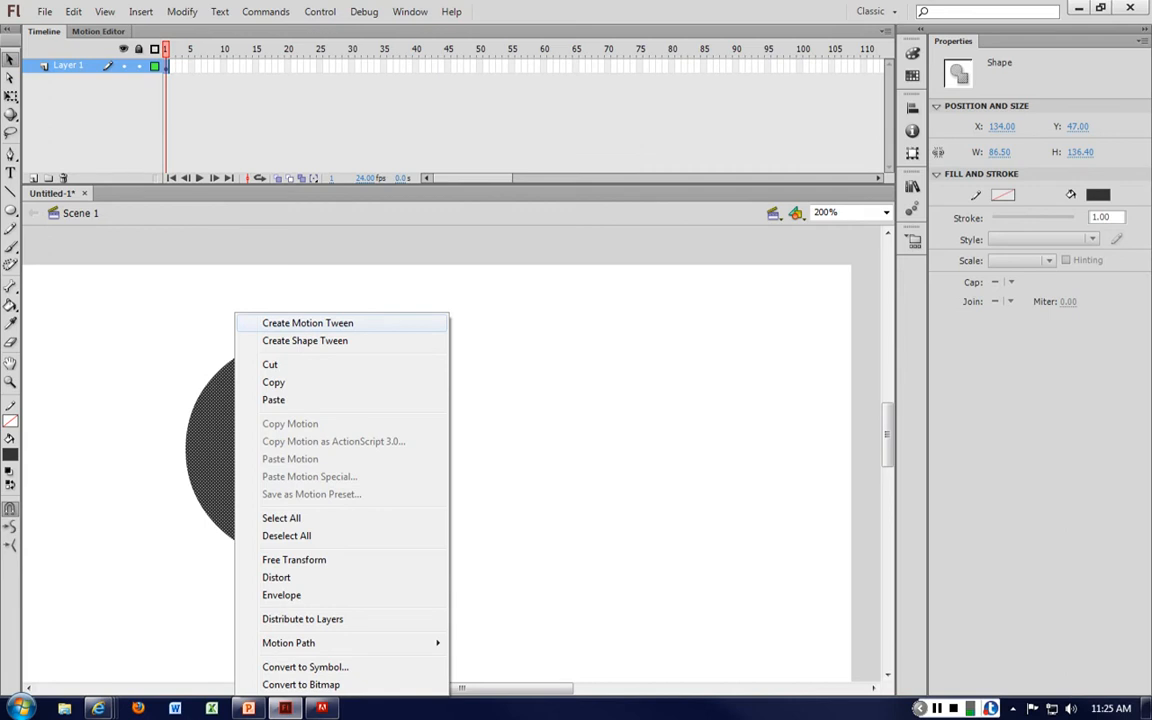
{"action": "left_click", "coordinate": [300, 323]}
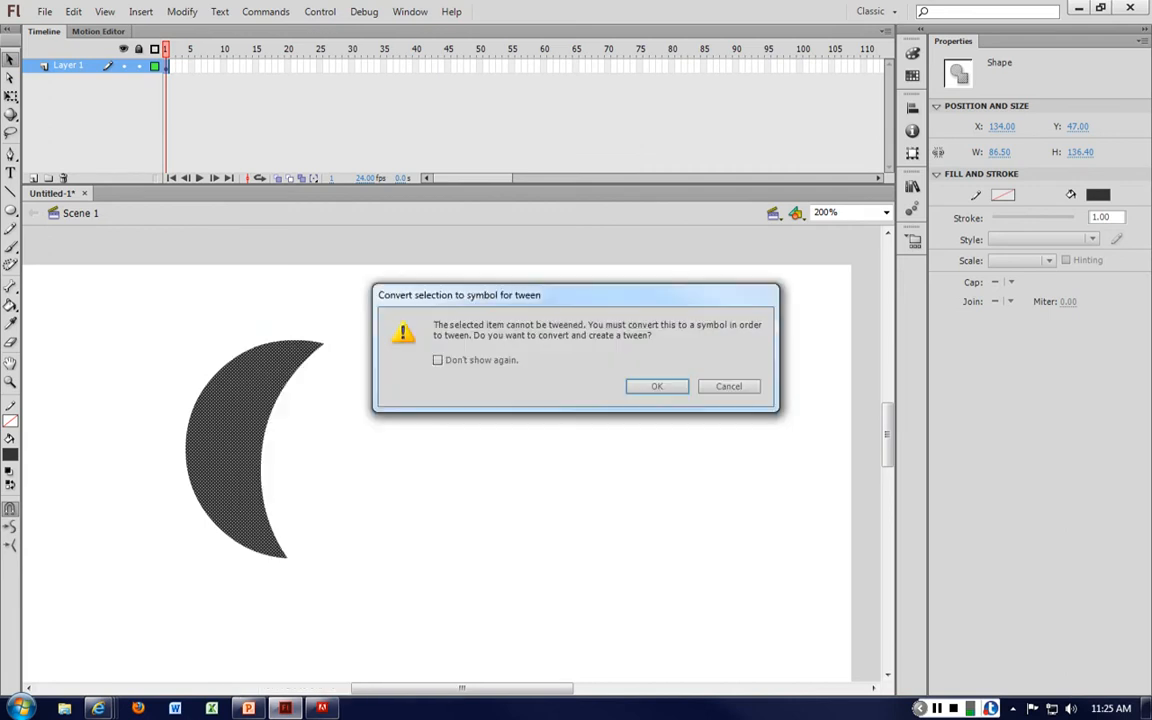
{"action": "left_click", "coordinate": [647, 388]}
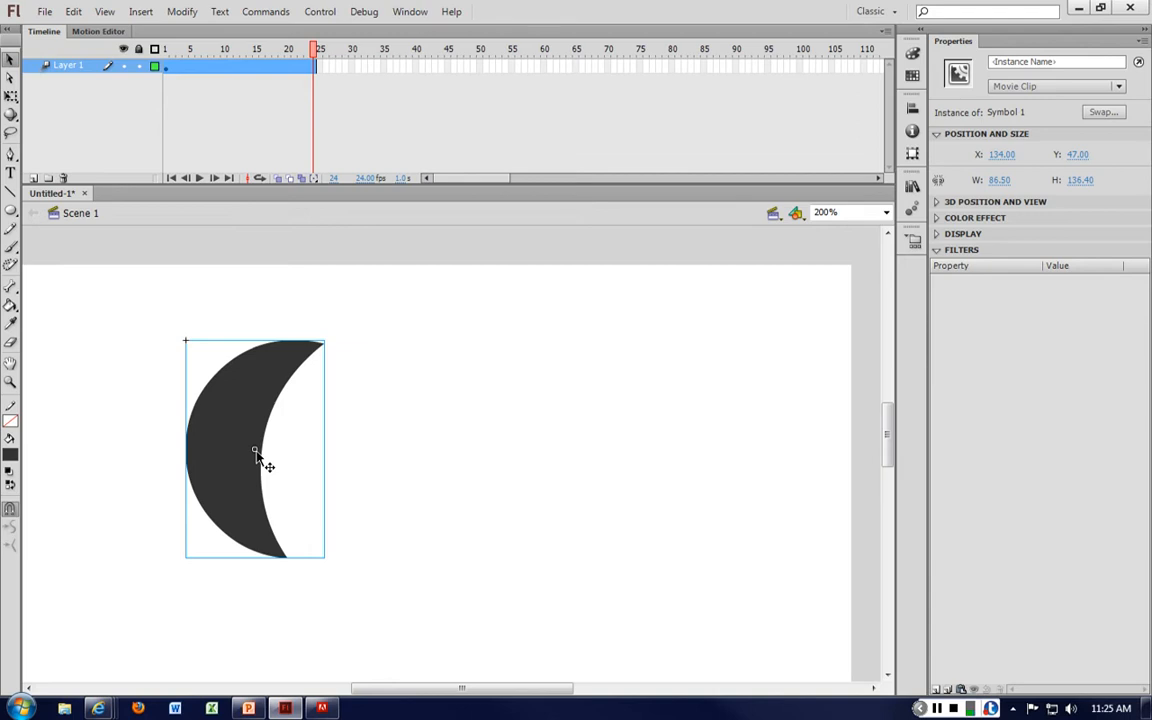
Try moving the crescent at frame 24 to about X 187.5, Y 34, and undo the move.
{"action": "left_click_drag", "start_coordinate": [258, 372], "coordinate": [357, 354]}
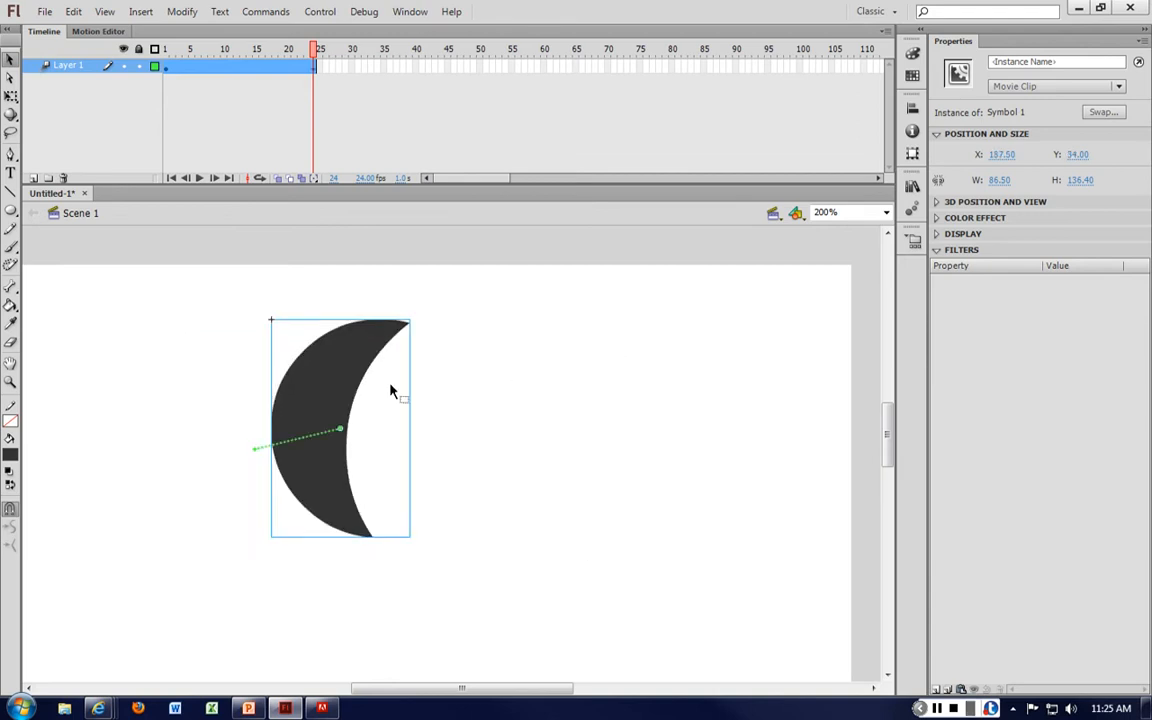
{"action": "key", "text": "ctrl+z"}
{"action": "key", "text": "ctrl+z"}
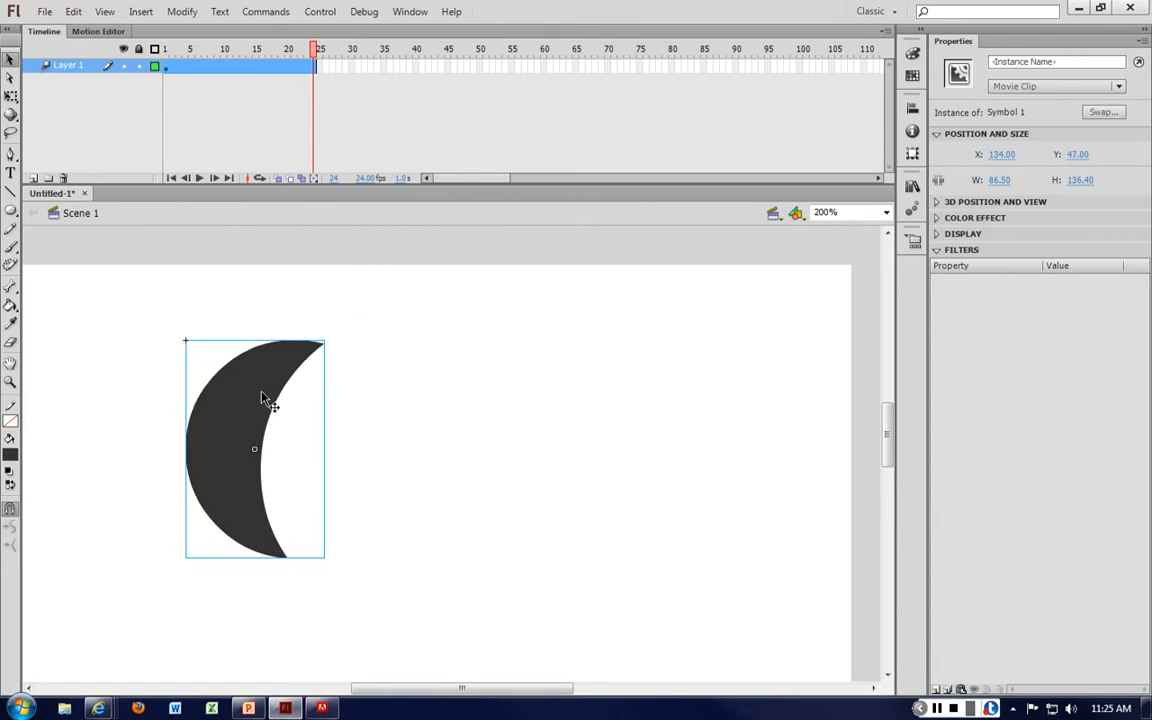
Open the crescent symbol to examine its shape with Free Transform handles, return to Scene 1, and deselect it.
{"action": "double_click", "coordinate": [265, 398]}
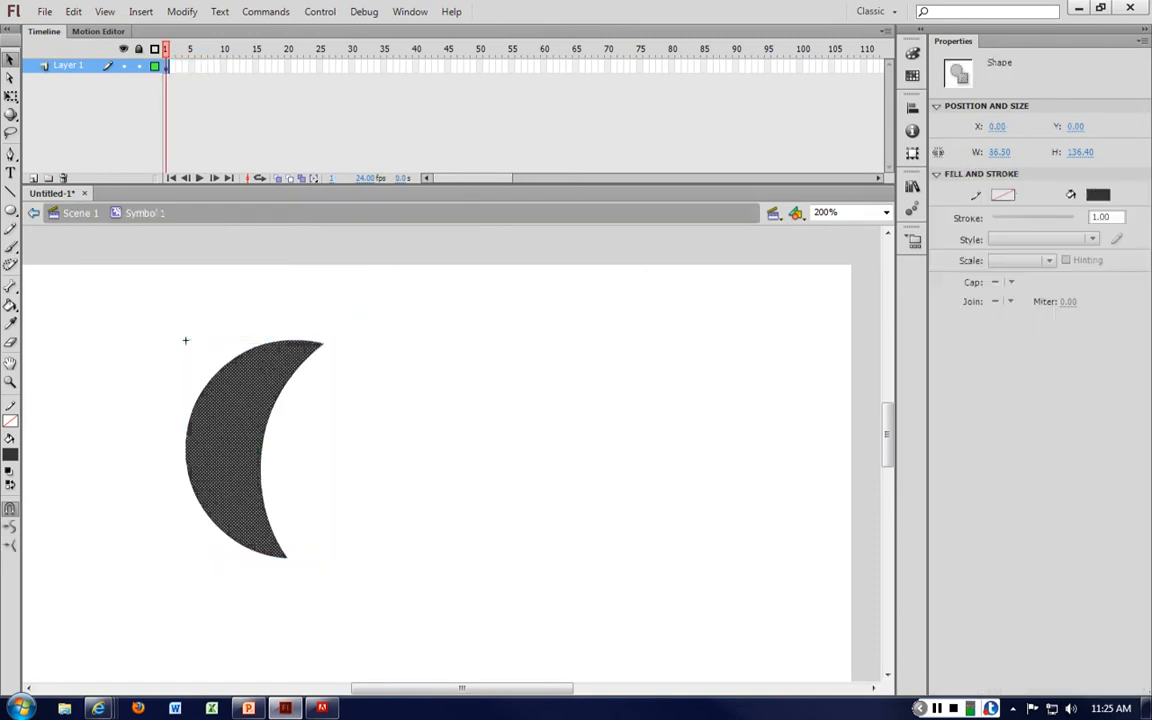
{"action": "key", "text": "q"}
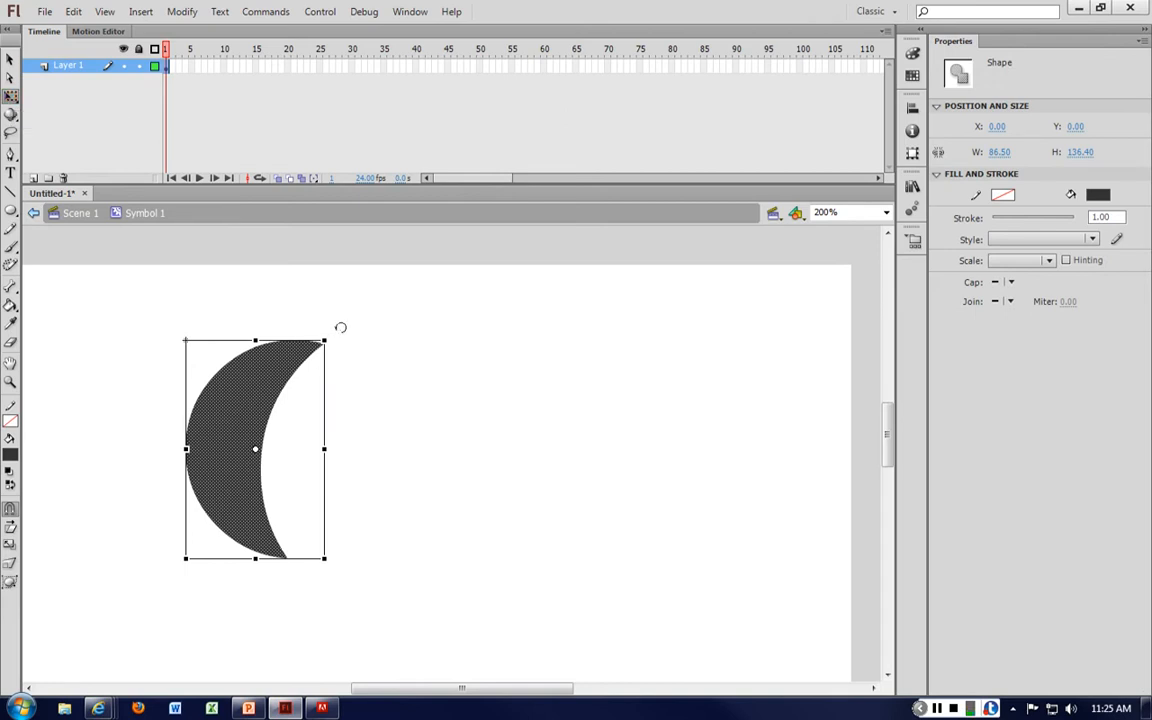
{"action": "mouse_move", "coordinate": [333, 329]}
{"action": "left_mouse_down"}
{"action": "mouse_move", "coordinate": [358, 412]}
{"action": "mouse_move", "coordinate": [330, 319]}
{"action": "left_mouse_up"}
{"action": "left_click", "coordinate": [82, 216]}
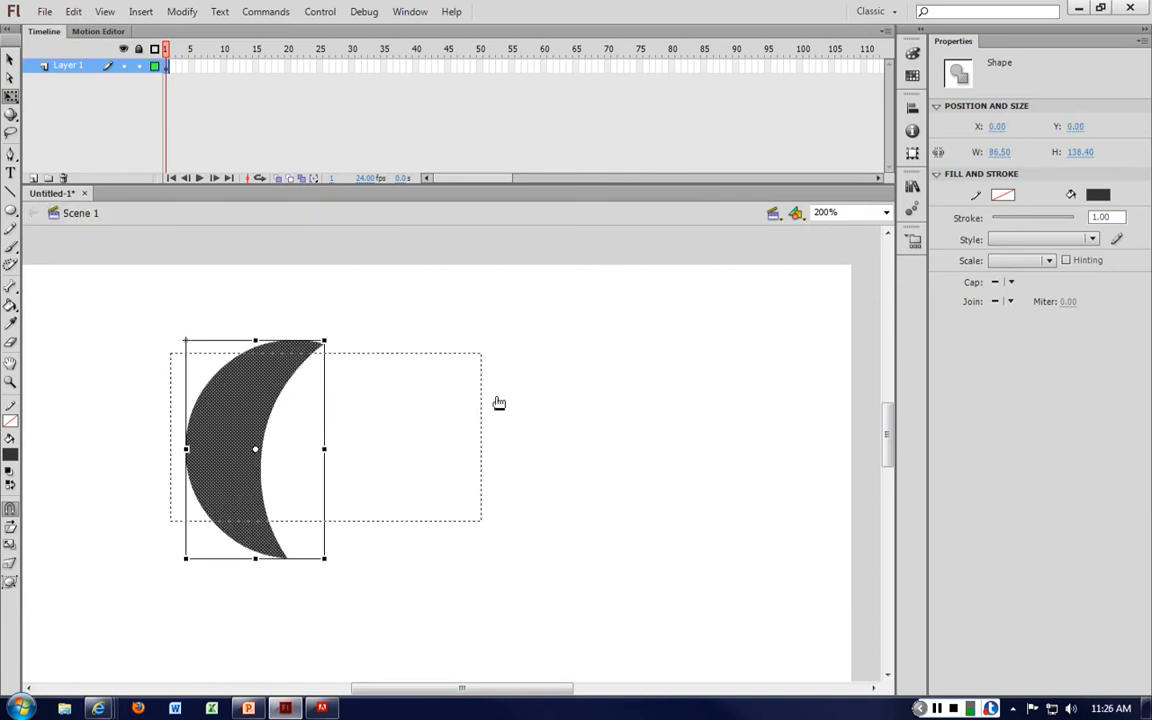
{"action": "left_click", "coordinate": [426, 406]}
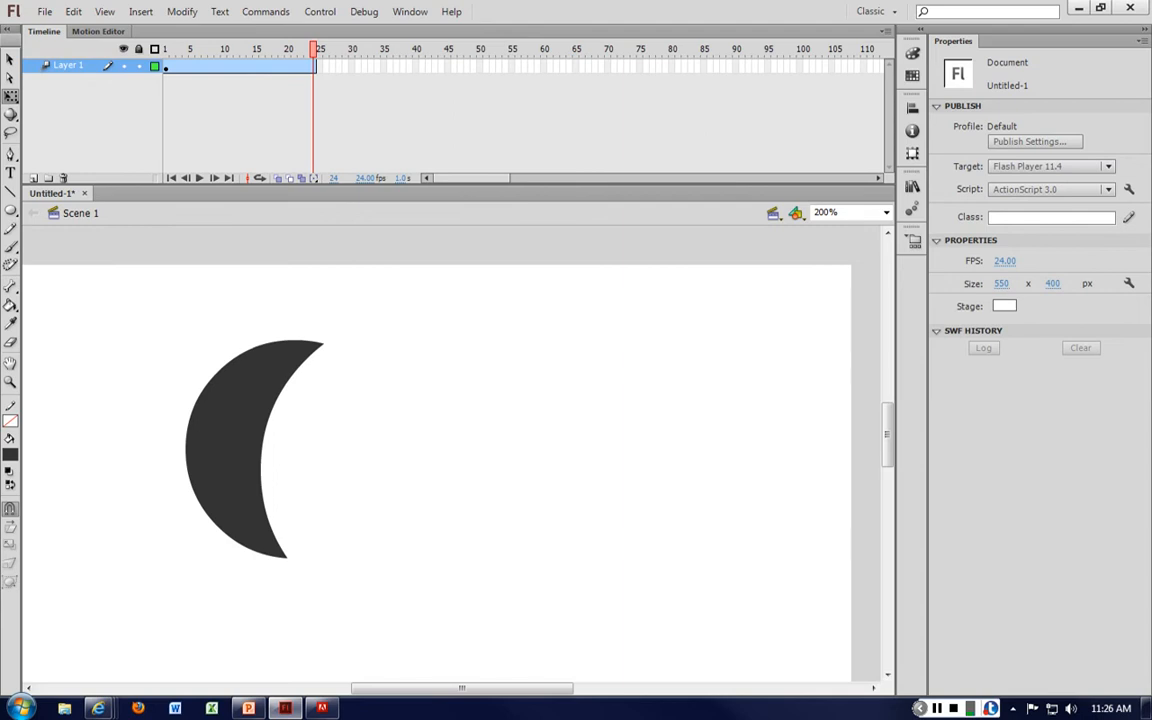
Close the crescent document without saving and create a new ActionScript 3.0 document.
{"action": "key", "text": "ctrl+w"}
{"action": "key", "text": "n"}
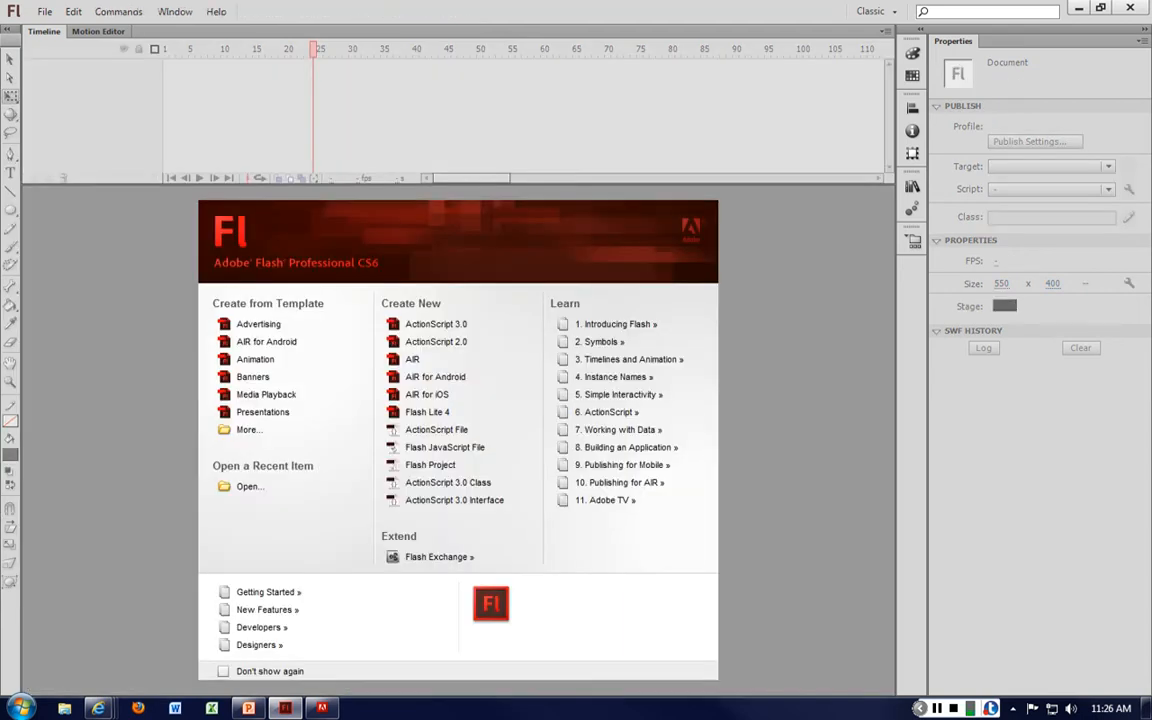
{"action": "left_click", "coordinate": [436, 324]}
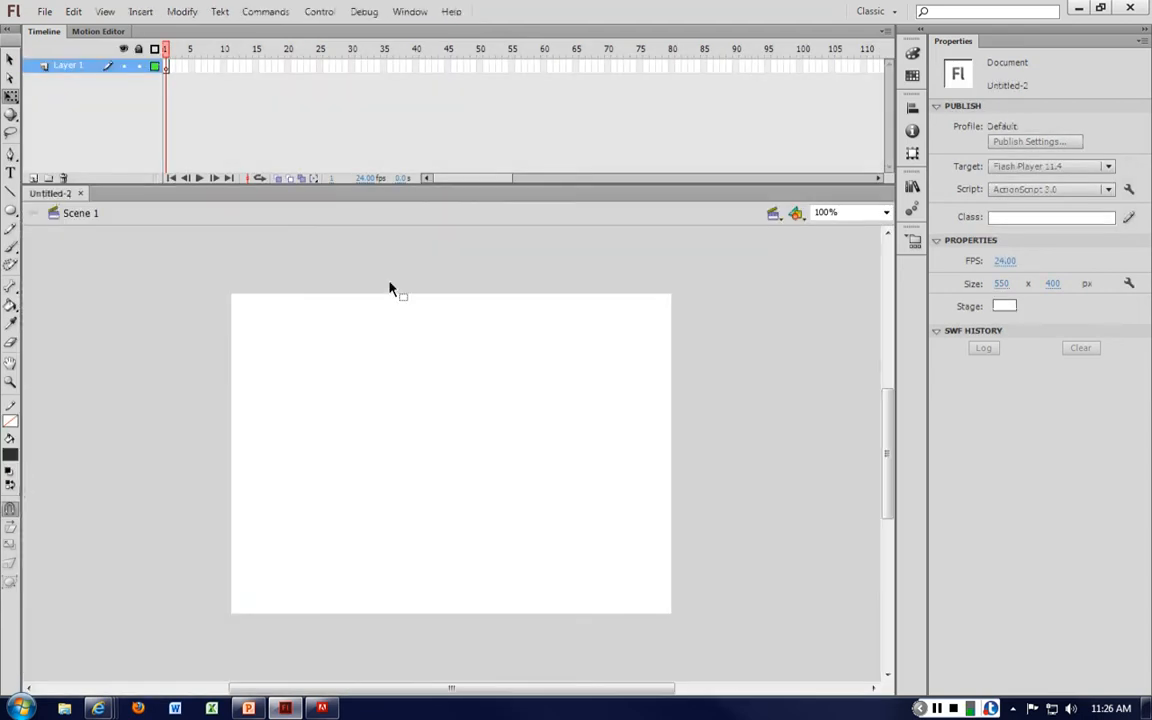
Draw a dark gray rectangle of about 266 × 113 px in the upper middle of the stage.
{"action": "left_click", "coordinate": [10, 210]}
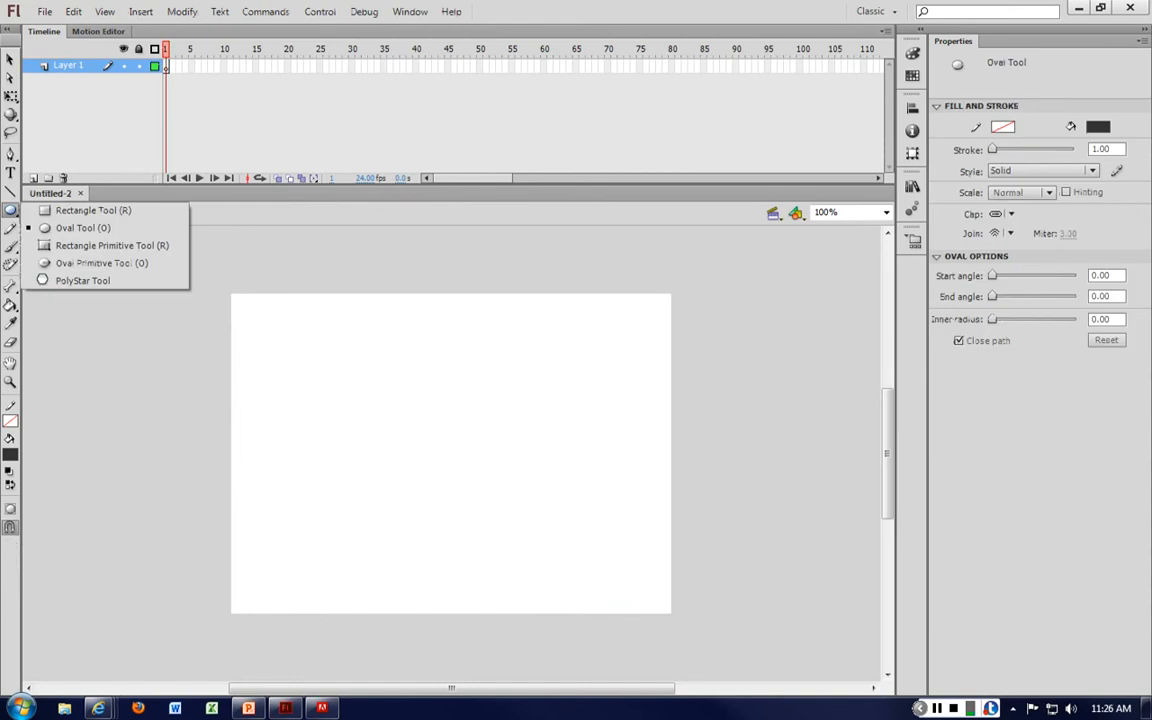
{"action": "left_click", "coordinate": [80, 209]}
{"action": "left_click_drag", "start_coordinate": [345, 369], "coordinate": [557, 458]}
{"action": "left_click", "coordinate": [10, 58]}
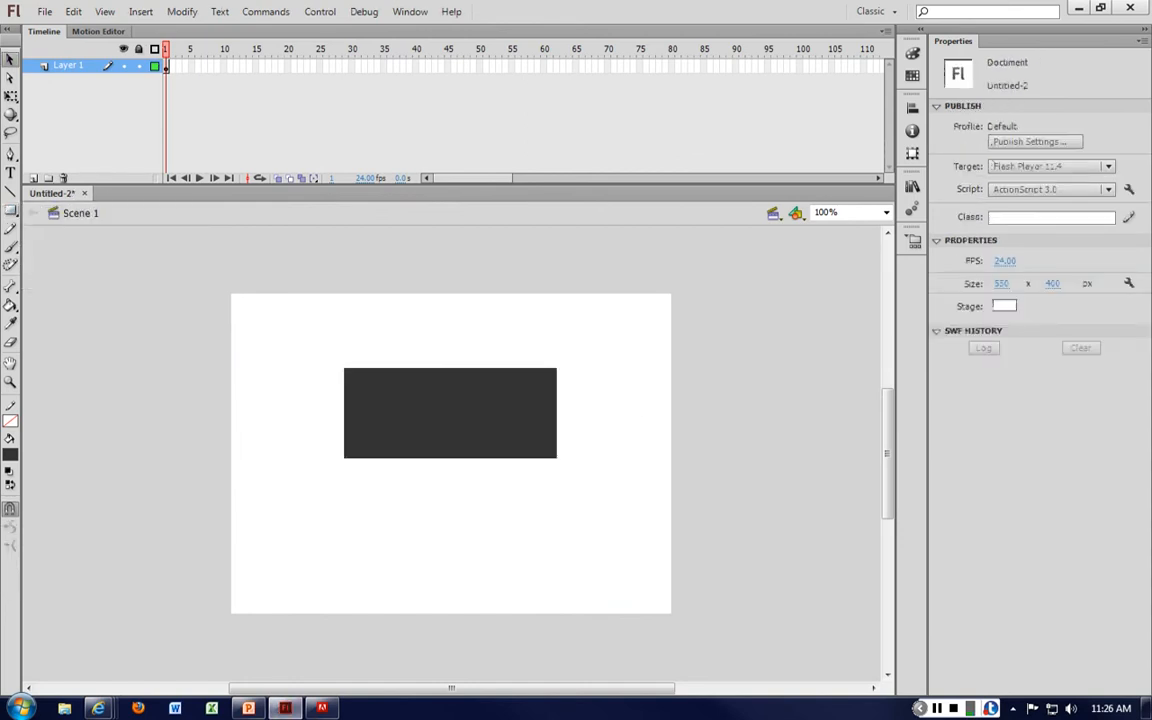
Convert the rectangle to a Graphic symbol named "rectangle" with its registration point at the center.
{"action": "right_click", "coordinate": [428, 391]}
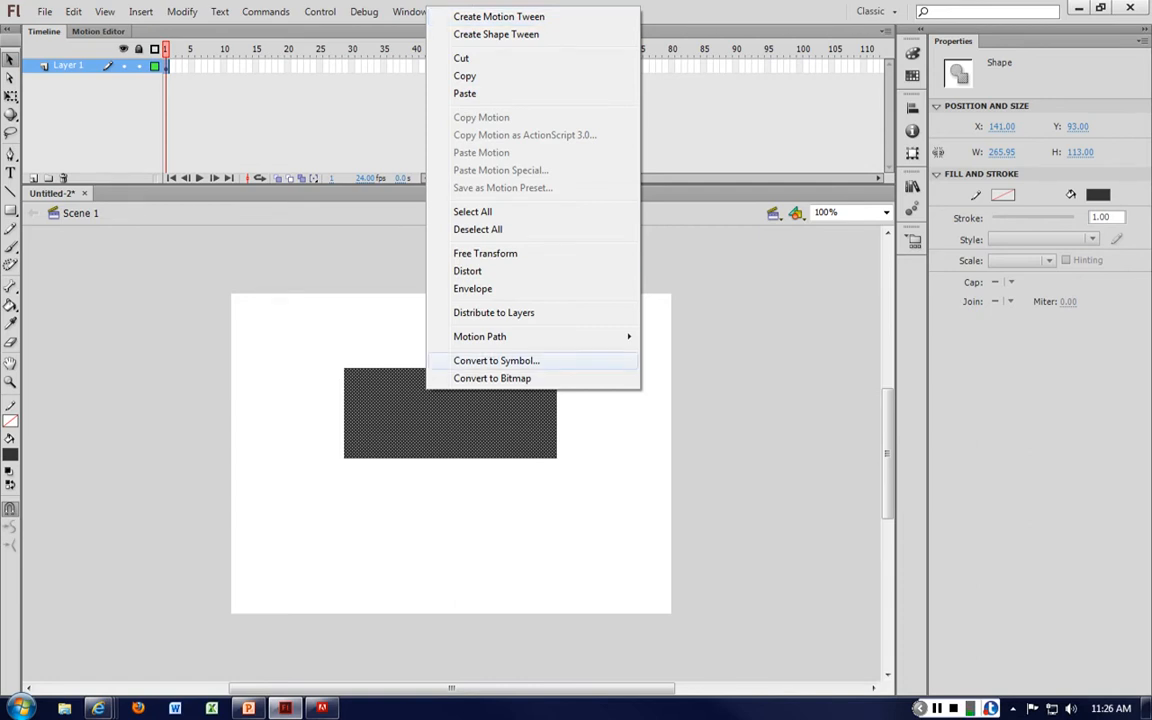
{"action": "left_click", "coordinate": [496, 360]}
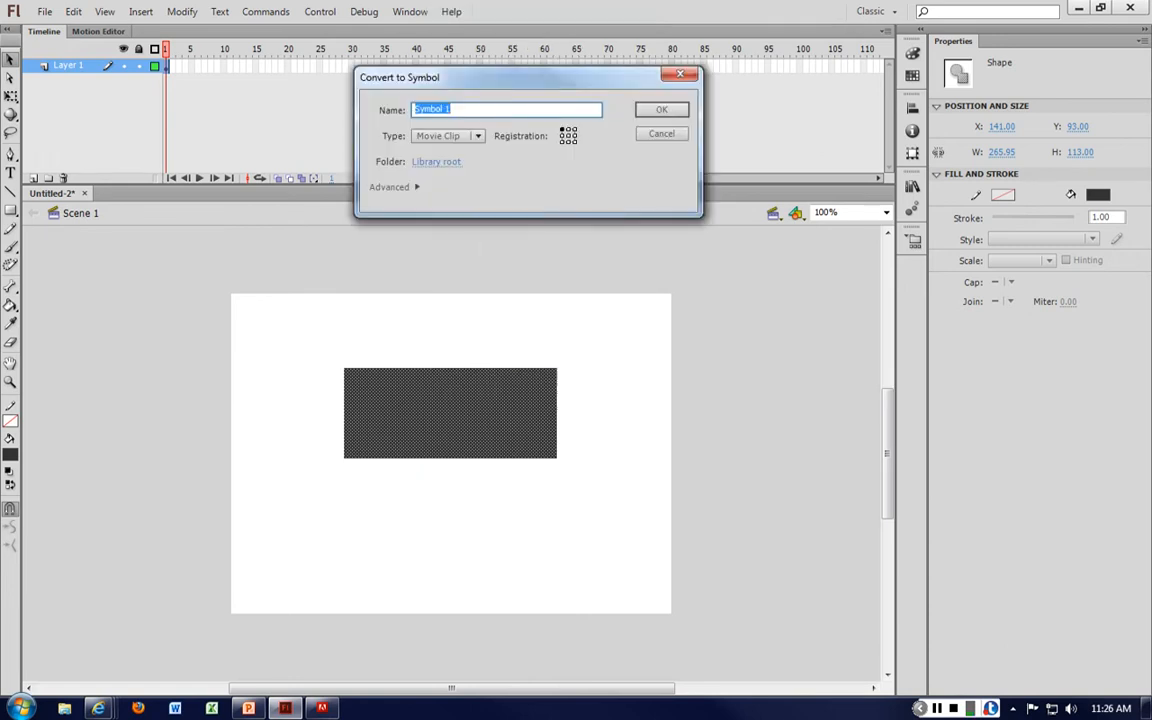
{"action": "type", "text": "rectangle"}
{"action": "left_click", "coordinate": [447, 136]}
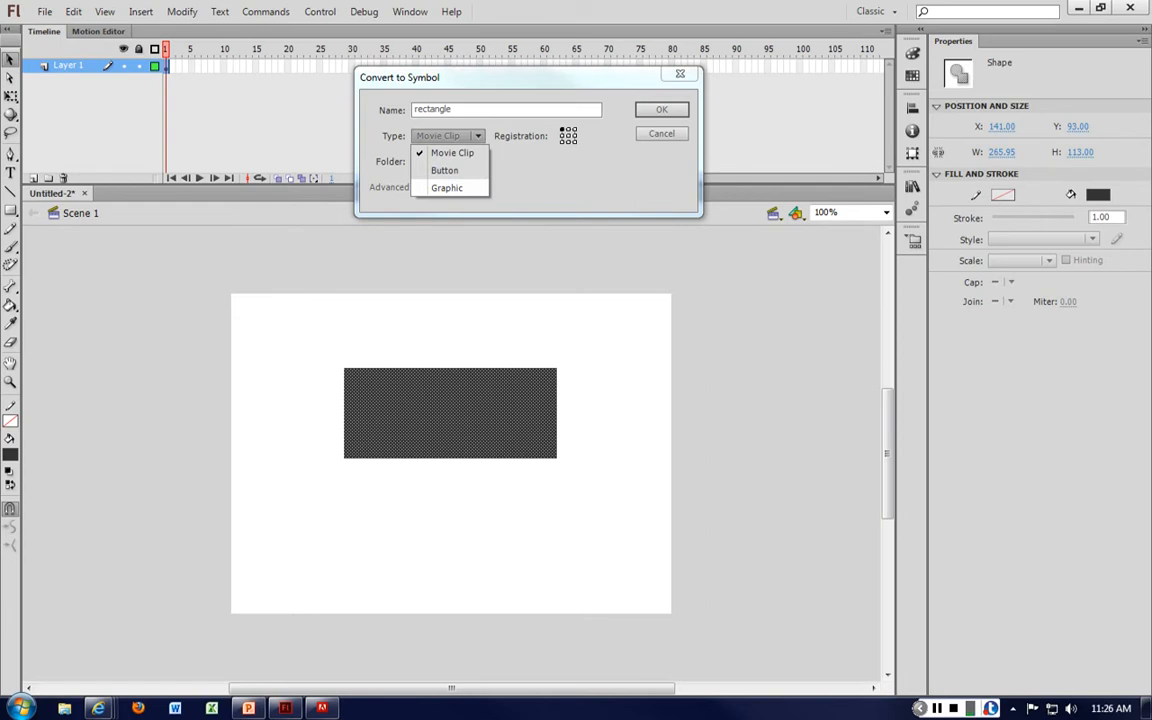
{"action": "left_click", "coordinate": [446, 188]}
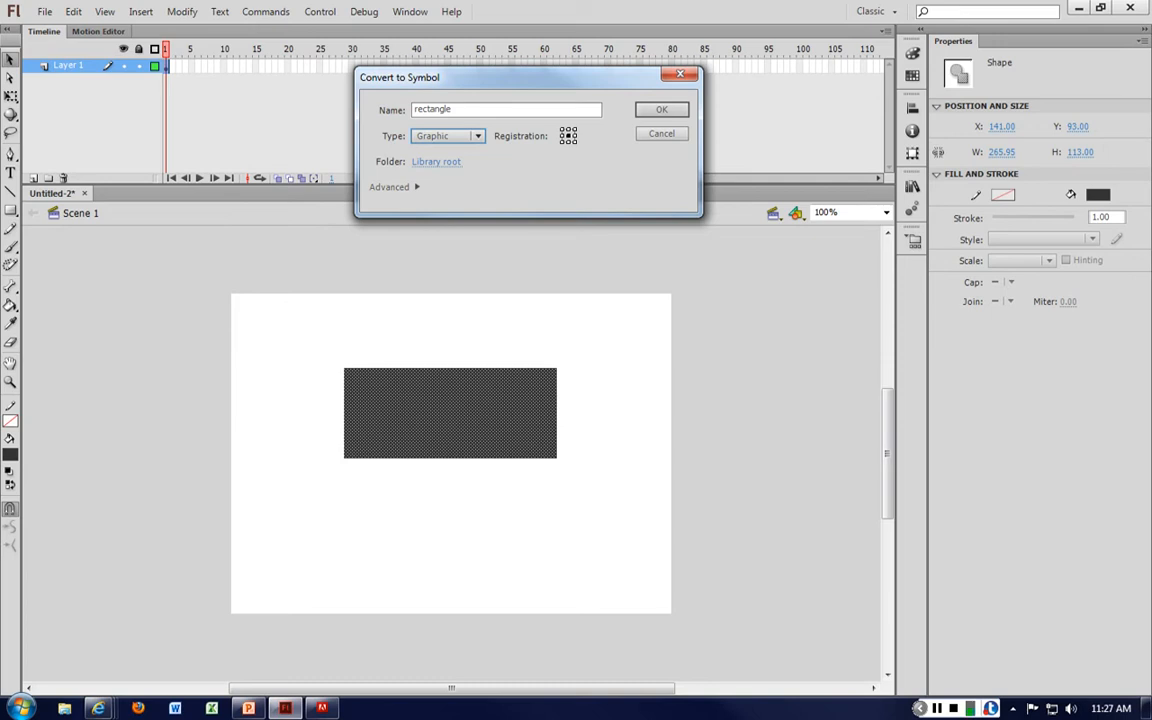
{"action": "key", "text": "Return"}
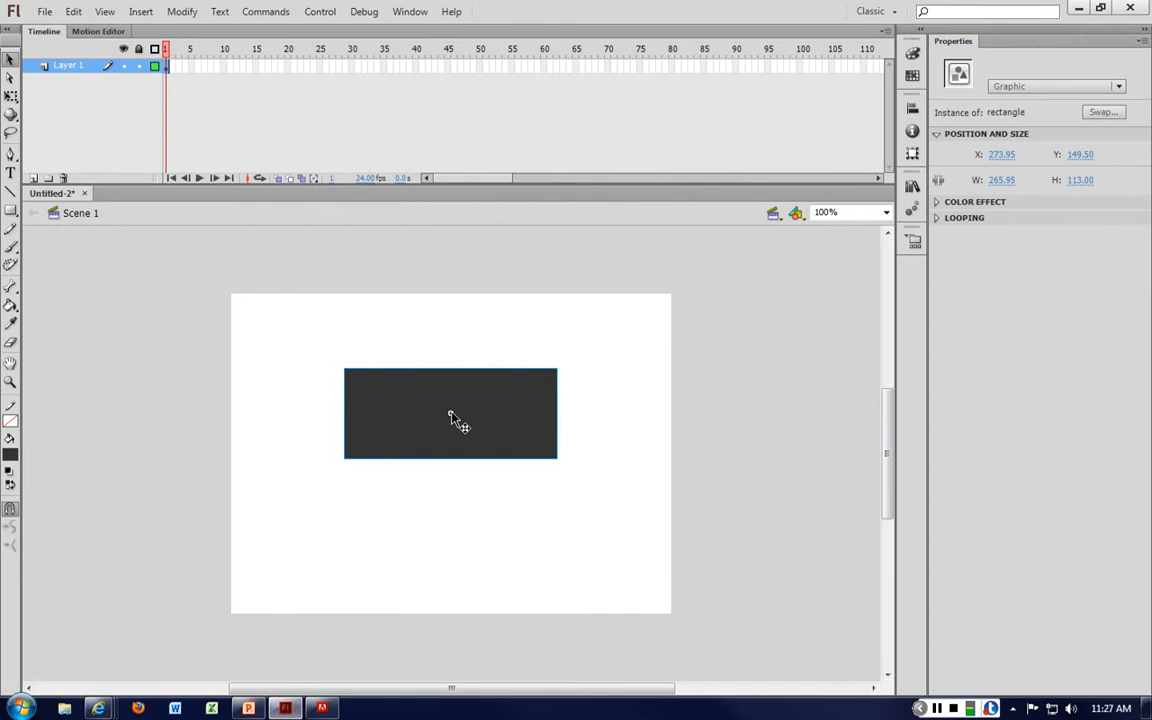
Move the rectangle's transformation point near its upper-left corner with Free Transform and test rotating the rectangle around it.
{"action": "key", "text": "ctrl+equal"}
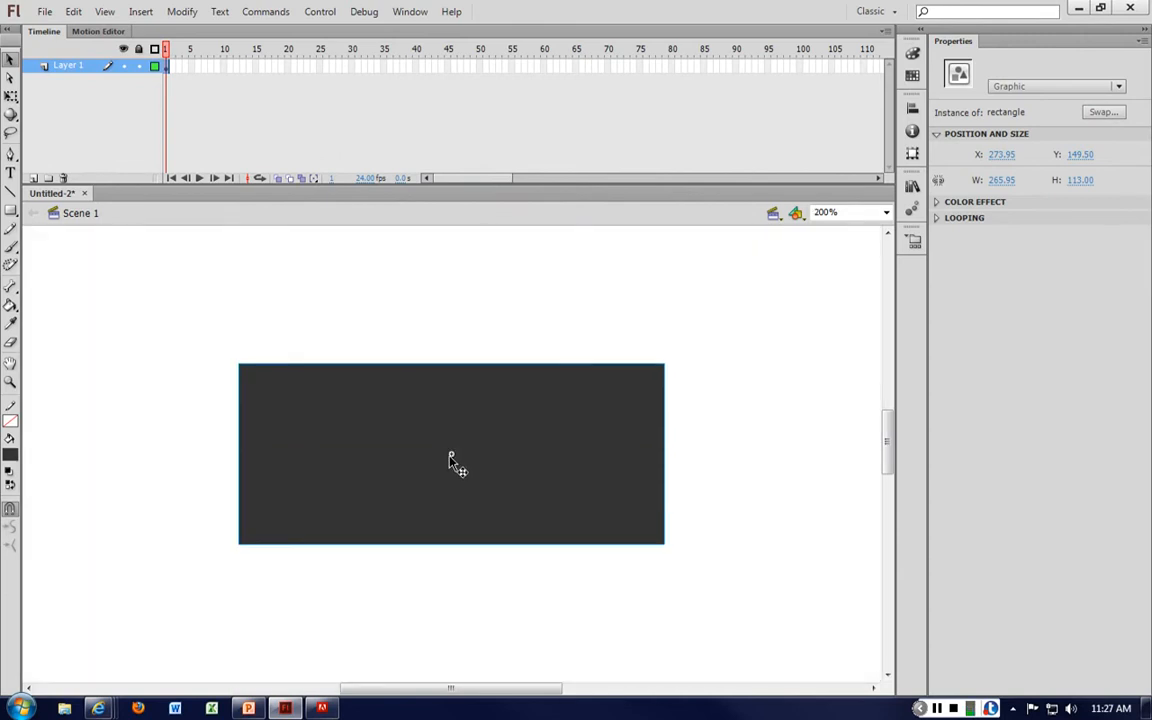
{"action": "key", "text": "q"}
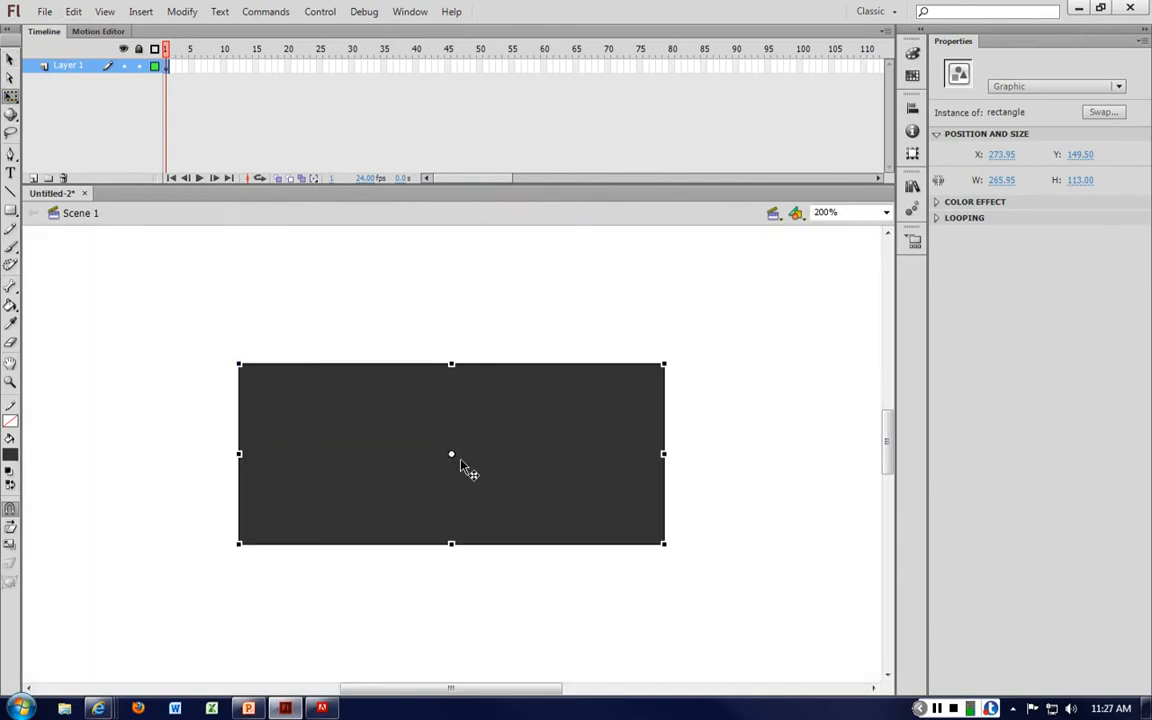
{"action": "mouse_move", "coordinate": [668, 348]}
{"action": "left_mouse_down"}
{"action": "mouse_move", "coordinate": [650, 440]}
{"action": "mouse_move", "coordinate": [656, 368]}
{"action": "mouse_move", "coordinate": [625, 327]}
{"action": "mouse_move", "coordinate": [650, 401]}
{"action": "mouse_move", "coordinate": [655, 356]}
{"action": "left_mouse_up"}
{"action": "left_click_drag", "start_coordinate": [272, 389], "coordinate": [272, 389]}
{"action": "mouse_move", "coordinate": [671, 357]}
{"action": "left_mouse_down"}
{"action": "mouse_move", "coordinate": [651, 440]}
{"action": "mouse_move", "coordinate": [661, 334]}
{"action": "mouse_move", "coordinate": [669, 427]}
{"action": "mouse_move", "coordinate": [672, 346]}
{"action": "left_mouse_up"}
{"action": "left_click", "coordinate": [303, 244]}
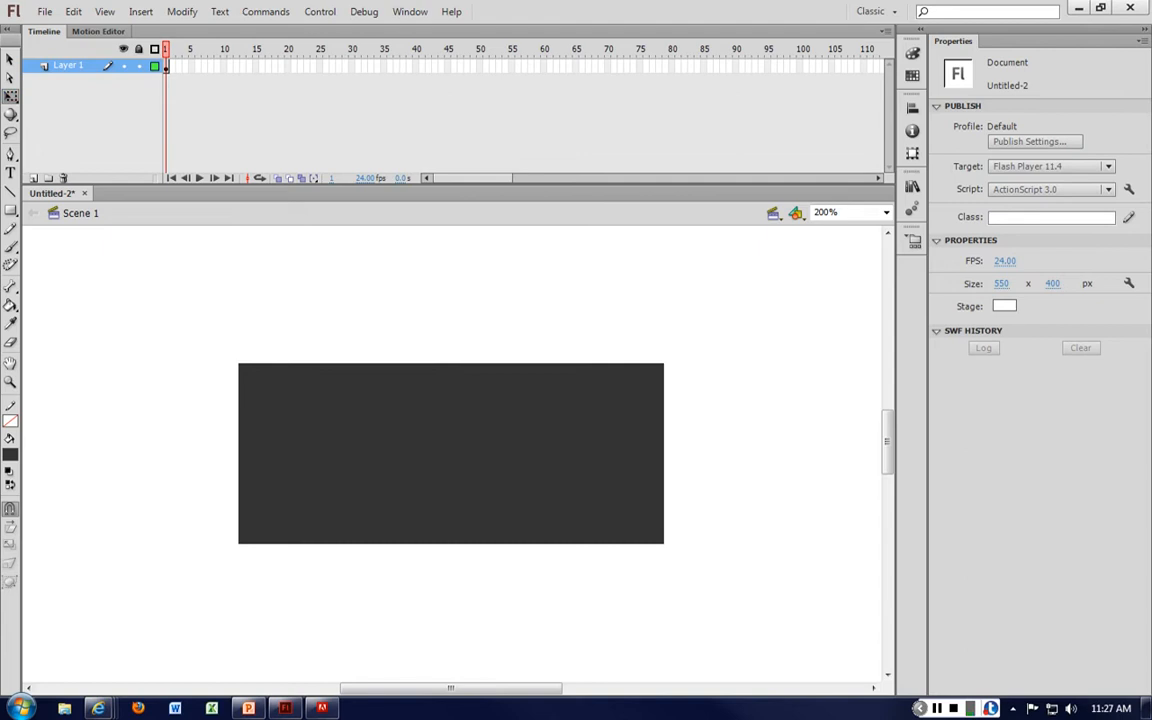
{"action": "left_click", "coordinate": [440, 470]}
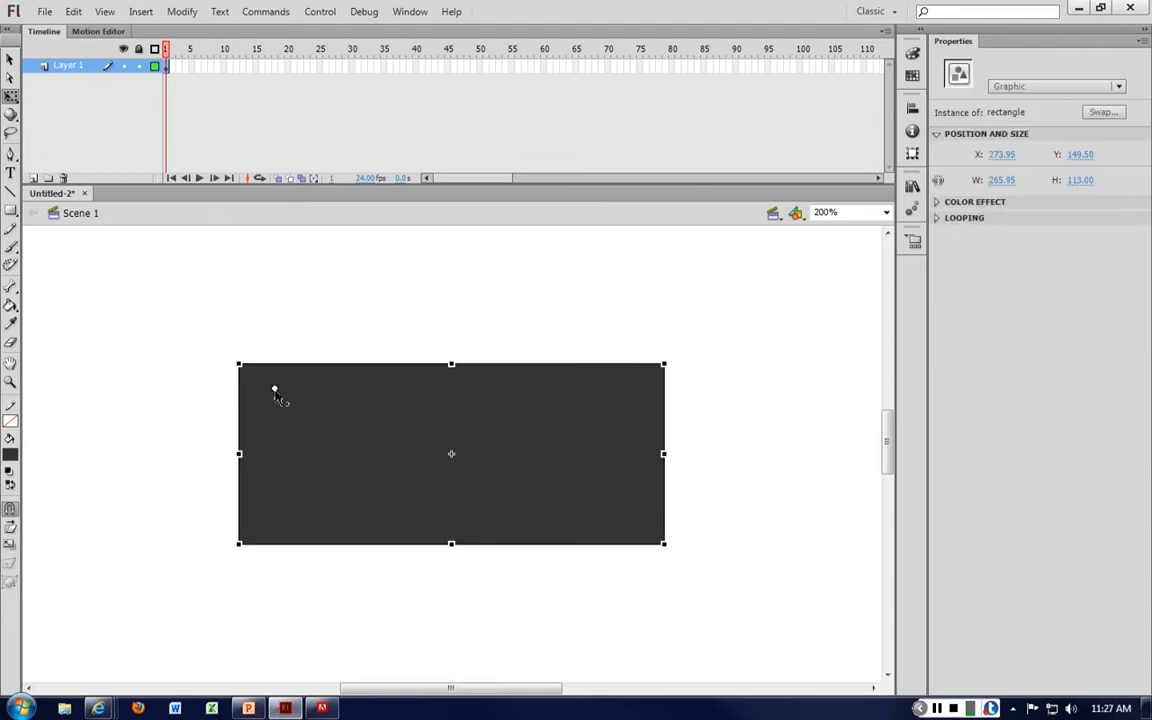
Test rotating the rectangle around a transformation point placed outside its upper-left corner, and return the point to the center.
{"action": "left_click_drag", "start_coordinate": [352, 420], "coordinate": [451, 456]}
{"action": "left_click_drag", "start_coordinate": [451, 459], "coordinate": [188, 323]}
{"action": "left_click_drag", "start_coordinate": [676, 350], "coordinate": [323, 311]}
{"action": "left_click_drag", "start_coordinate": [186, 316], "coordinate": [453, 455]}
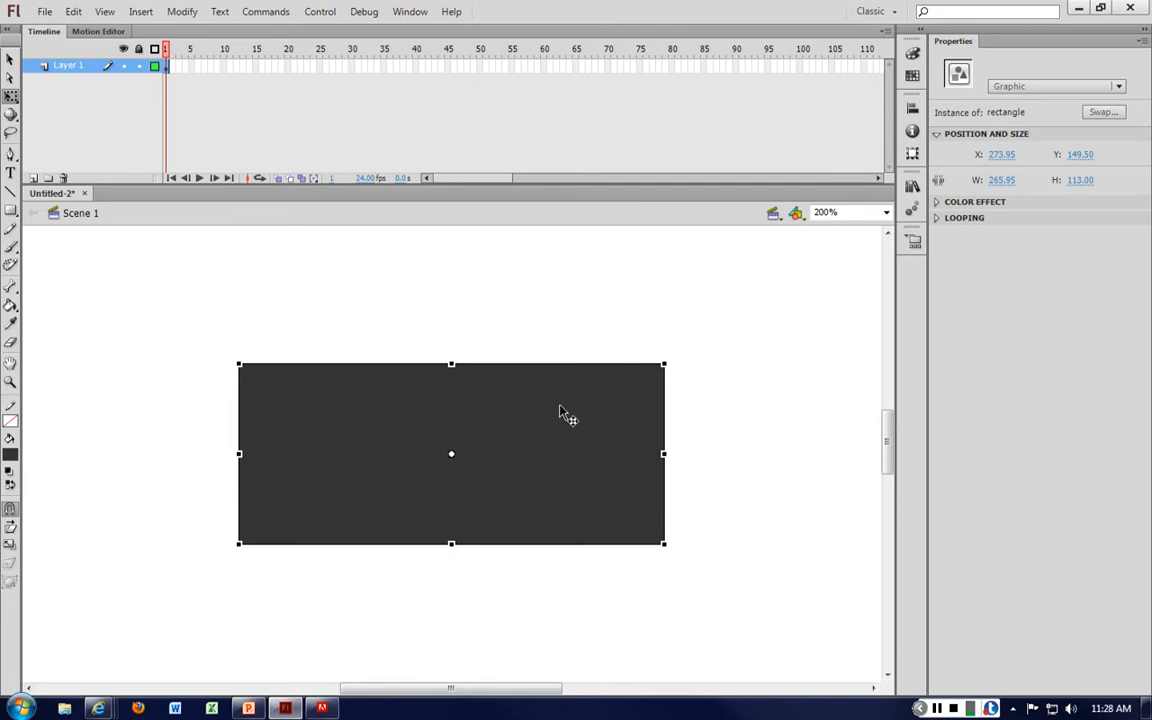
Scale the rectangle down to about 144 × 31 px at about X 183, Y 73.5, with its transformation point on the right edge.
{"action": "left_click", "coordinate": [617, 327]}
{"action": "key", "text": "ctrl+minus"}
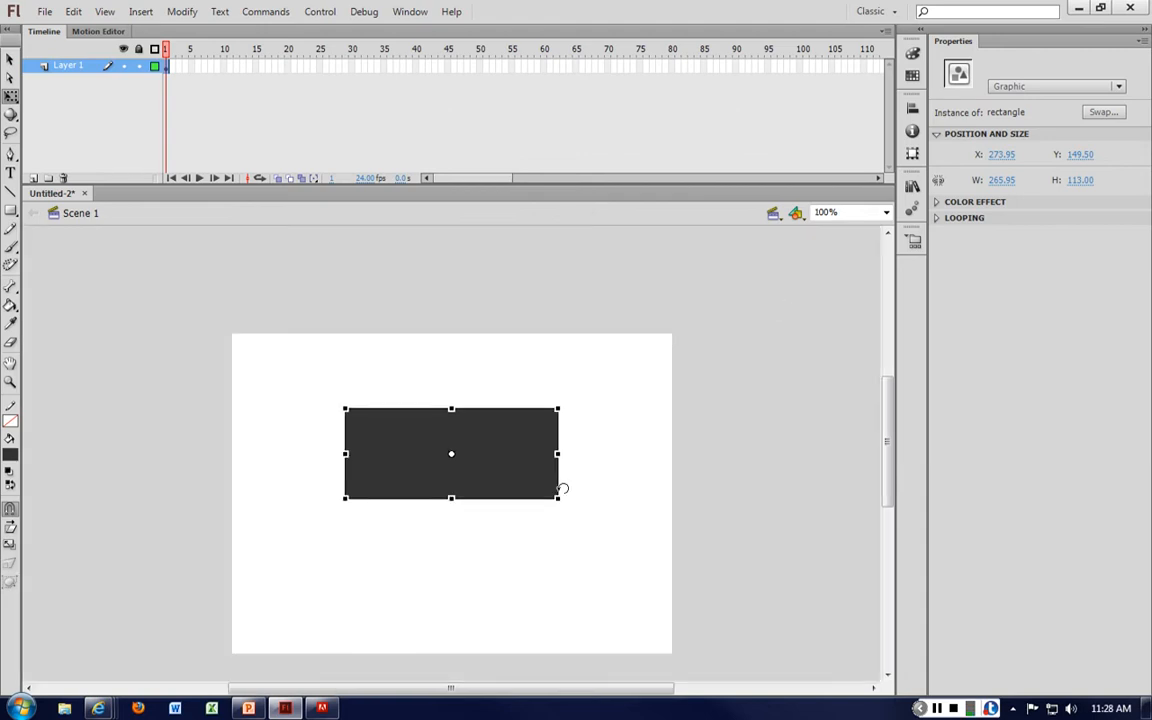
{"action": "left_click_drag", "start_coordinate": [558, 497], "coordinate": [367, 328]}
{"action": "key", "text": "ctrl+equal"}
{"action": "left_click", "coordinate": [511, 333]}
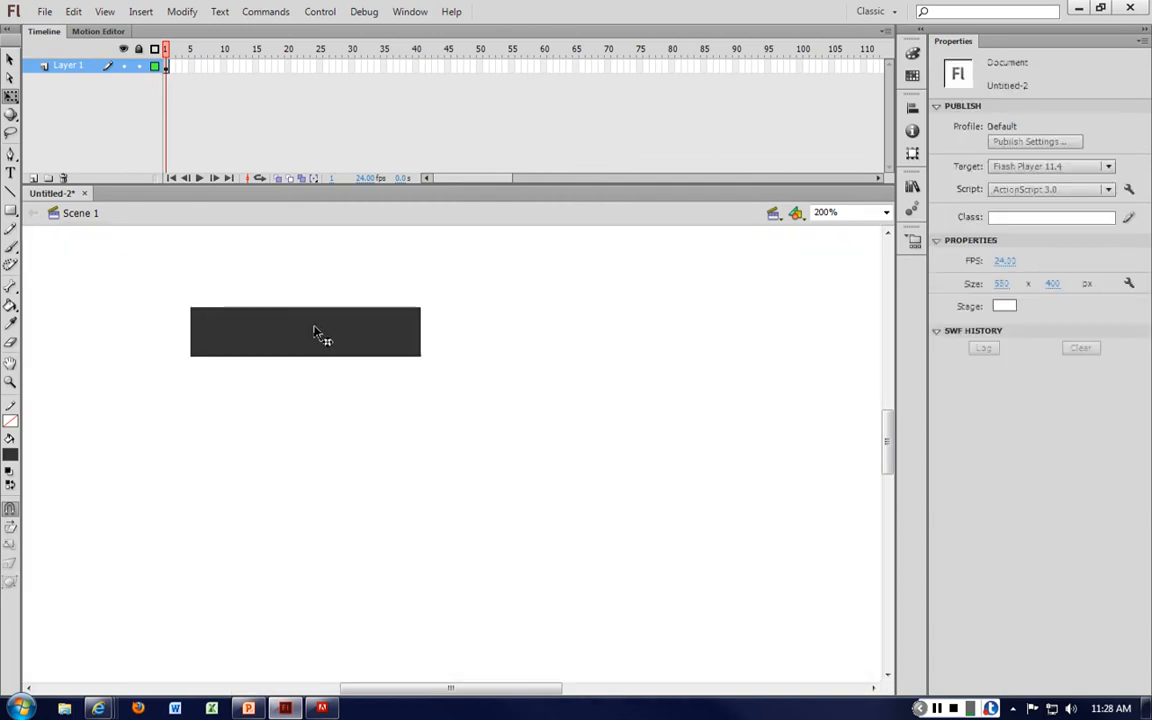
Rotate the small rectangle counterclockwise around its right-edge transformation point and add a new layer above Layer 1.
{"action": "left_click", "coordinate": [309, 332]}
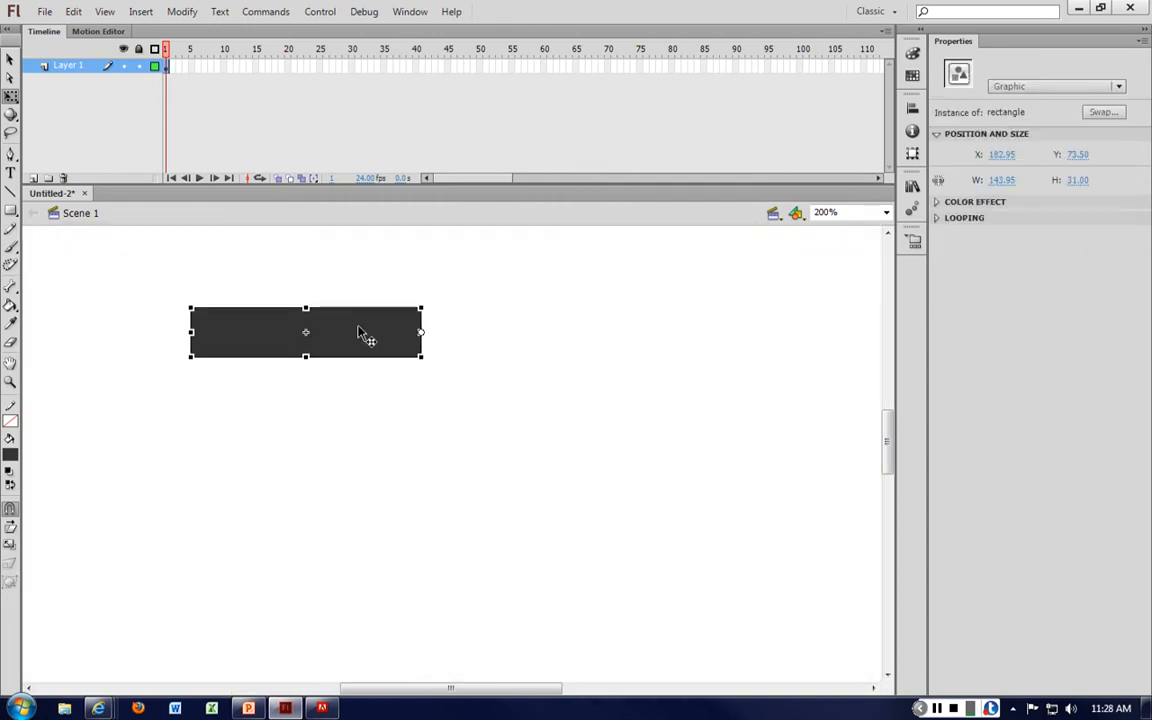
{"action": "left_click_drag", "start_coordinate": [192, 302], "coordinate": [199, 391]}
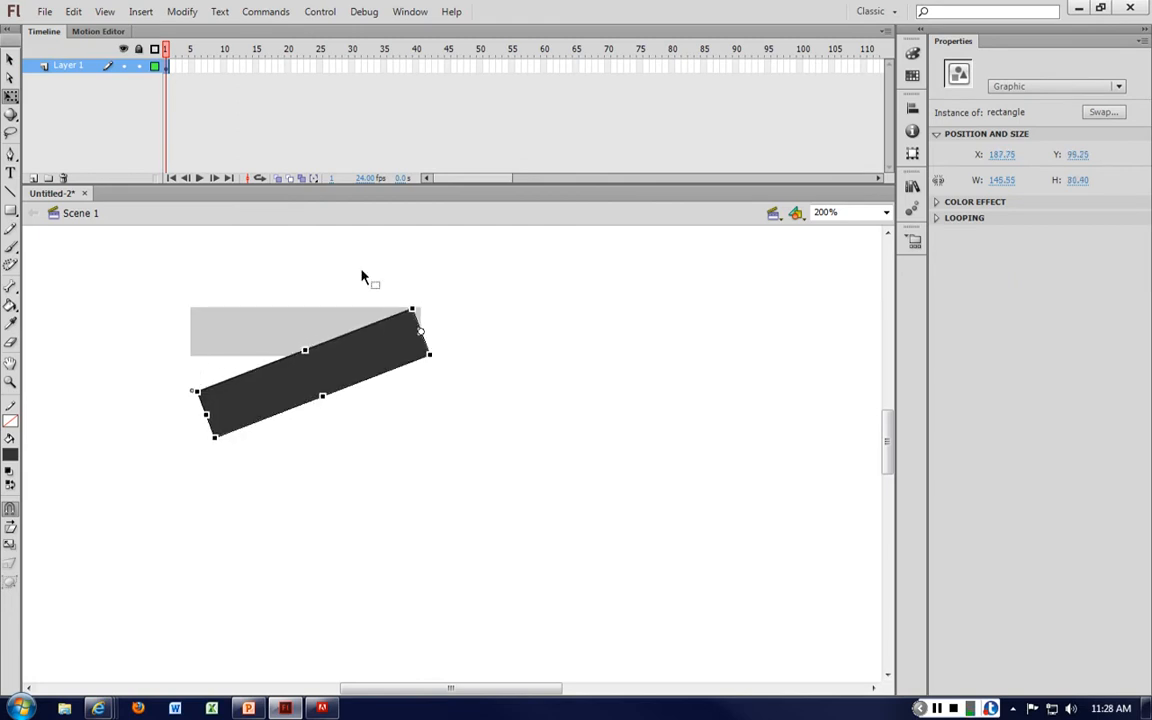
{"action": "left_click", "coordinate": [33, 178]}
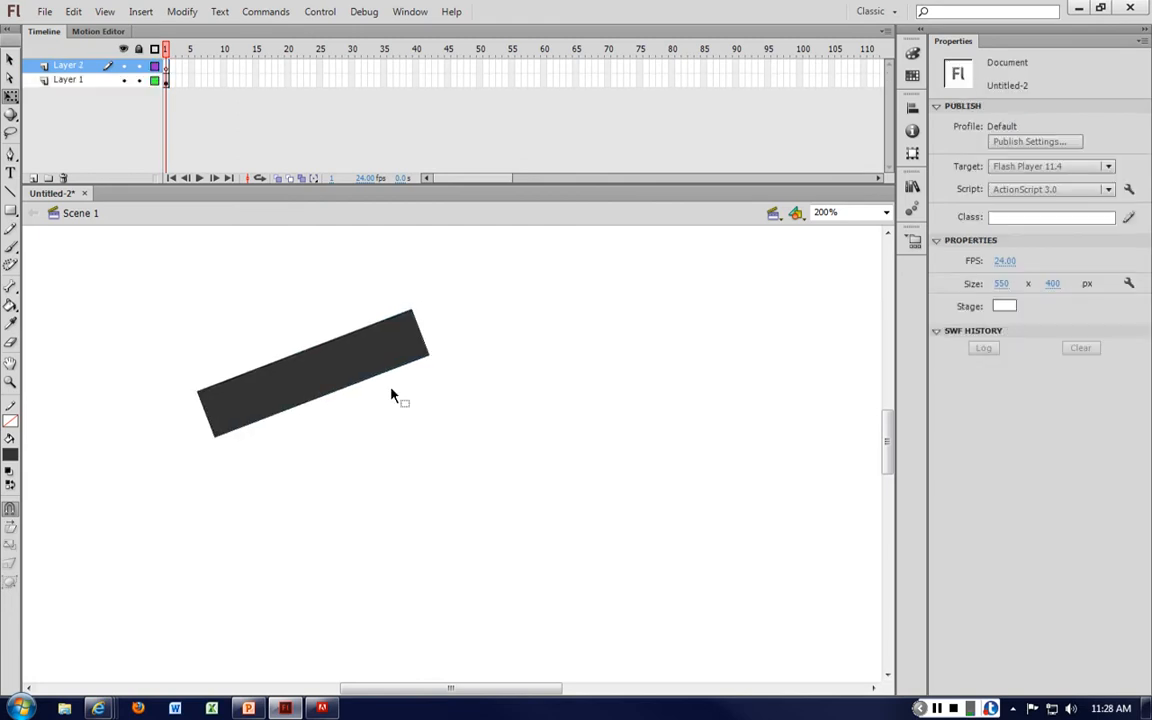
Draw a second rectangle about 184 × 34 px on Layer 1 beside the tilted one and convert it to a graphic symbol named r2.
{"action": "left_click", "coordinate": [352, 370]}
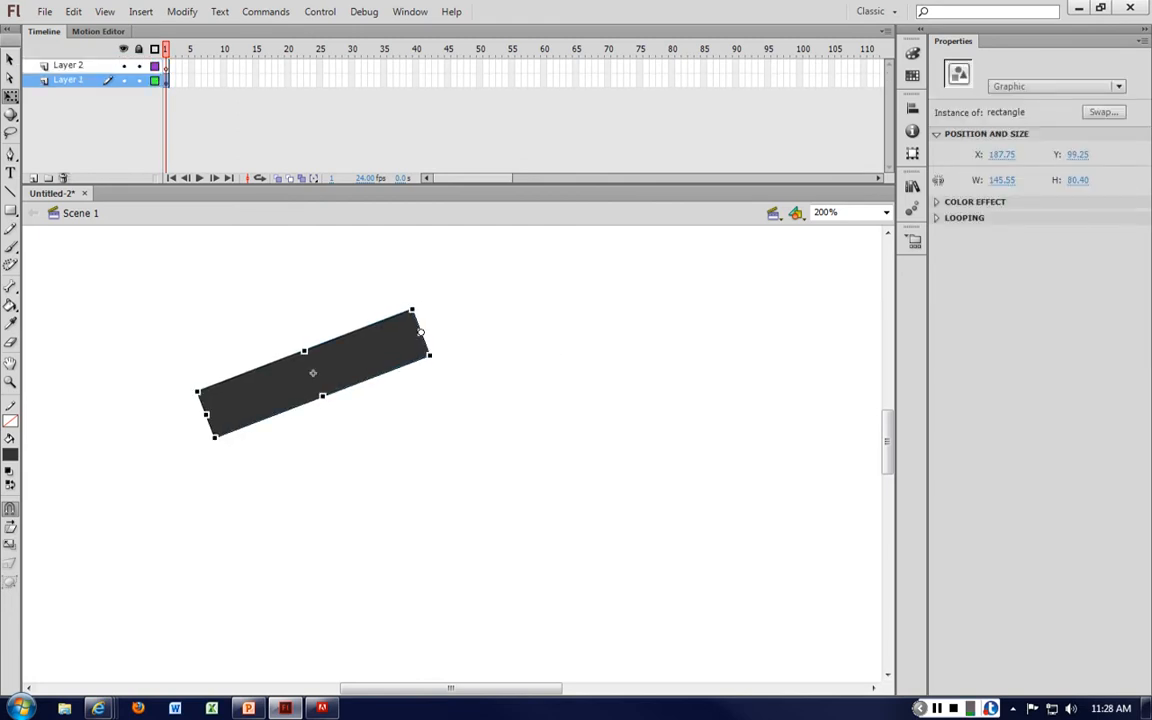
{"action": "key", "text": "r"}
{"action": "mouse_move", "coordinate": [496, 330]}
{"action": "left_mouse_down"}
{"action": "mouse_move", "coordinate": [687, 471]}
{"action": "mouse_move", "coordinate": [790, 384]}
{"action": "left_mouse_up"}
{"action": "key", "text": "v"}
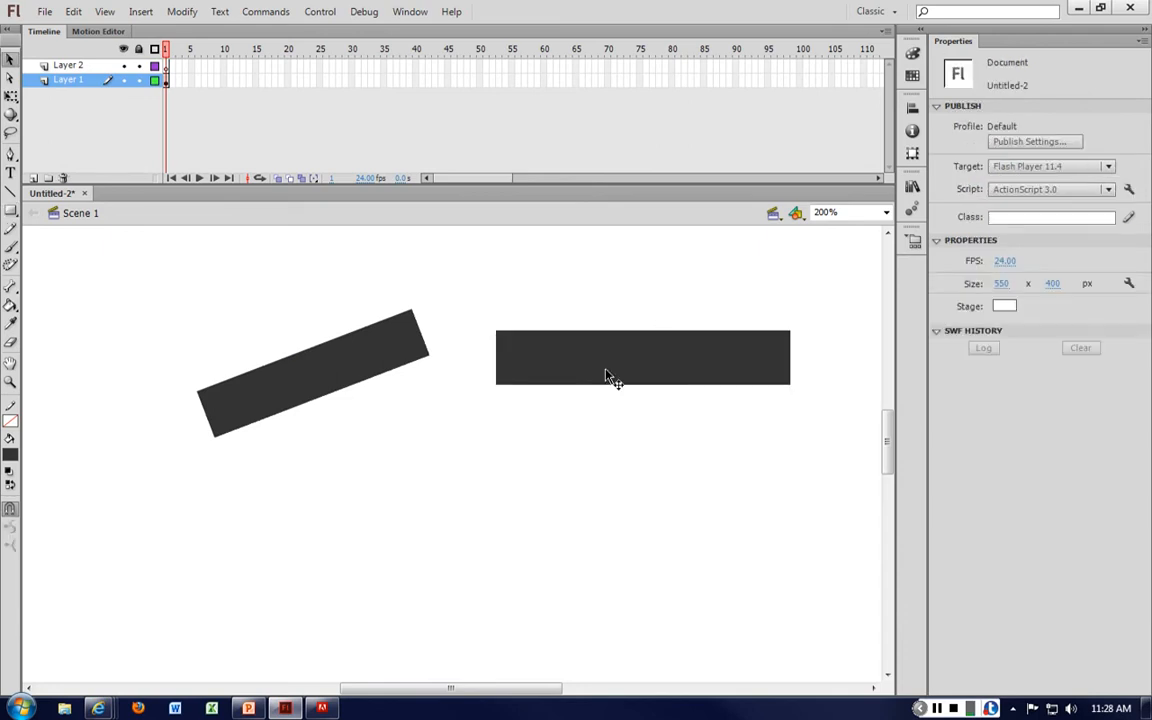
{"action": "right_click", "coordinate": [656, 378]}
{"action": "left_click", "coordinate": [723, 666]}
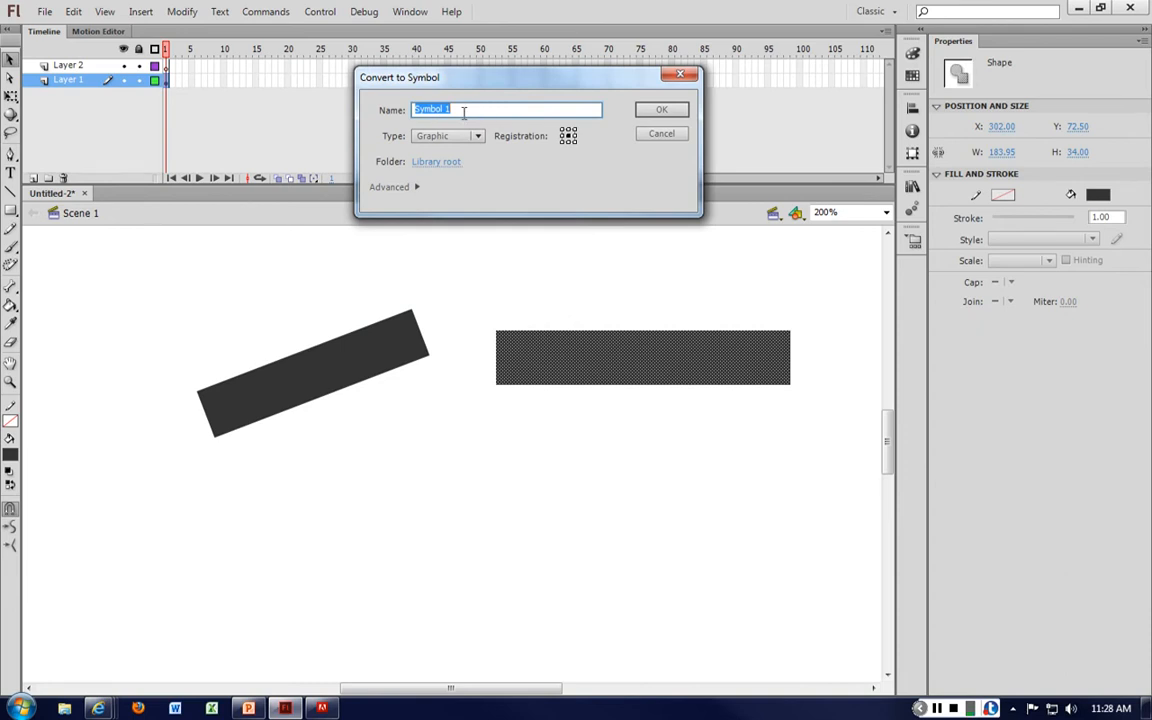
{"action": "type", "text": "r2"}
{"action": "key", "text": "Return"}
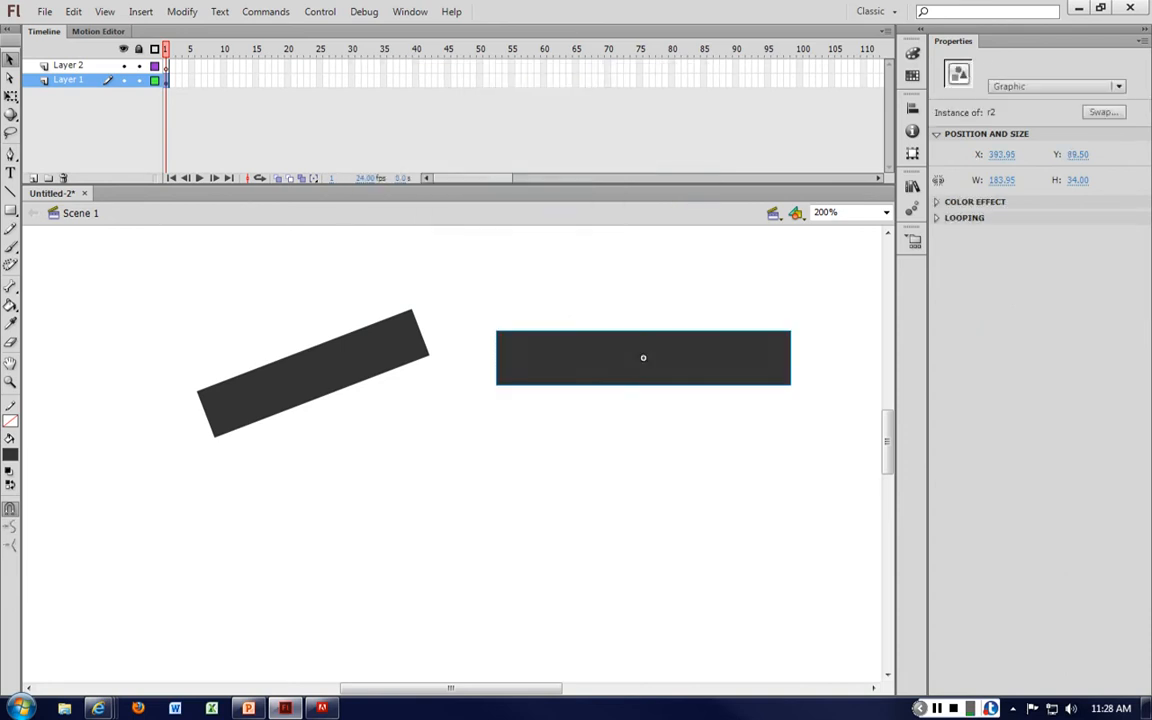
Set r2's transformation point at the middle of its left edge and place that edge against the tilted rectangle's right end.
{"action": "key", "text": "q"}
{"action": "left_click_drag", "start_coordinate": [643, 357], "coordinate": [497, 357]}
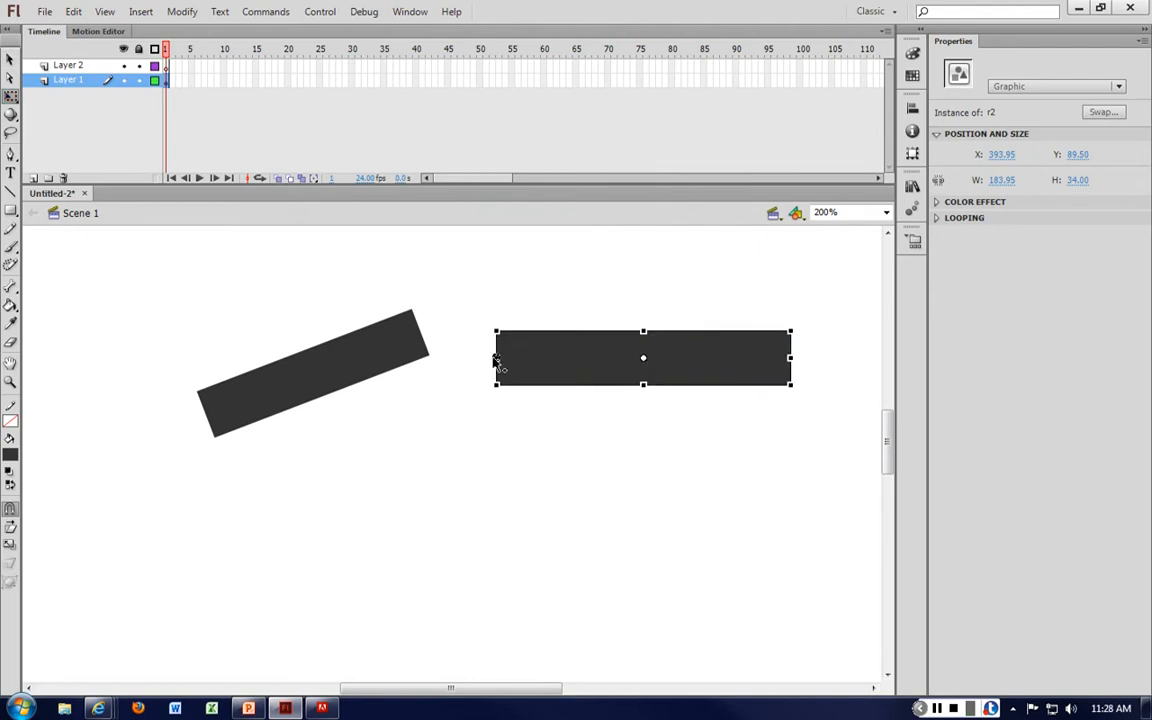
{"action": "left_click_drag", "start_coordinate": [713, 361], "coordinate": [660, 334]}
{"action": "left_click", "coordinate": [731, 323]}
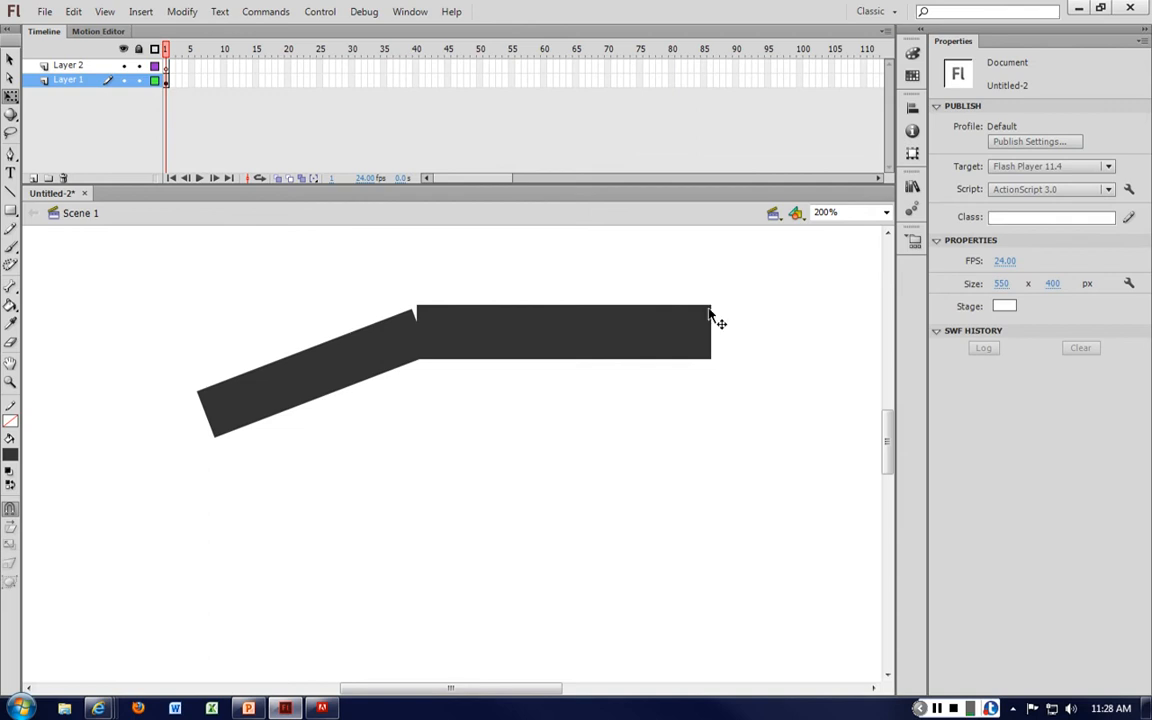
{"action": "left_click", "coordinate": [710, 316]}
{"action": "mouse_move", "coordinate": [715, 293]}
{"action": "left_mouse_down"}
{"action": "mouse_move", "coordinate": [722, 314]}
{"action": "mouse_move", "coordinate": [702, 398]}
{"action": "mouse_move", "coordinate": [711, 297]}
{"action": "left_mouse_up"}
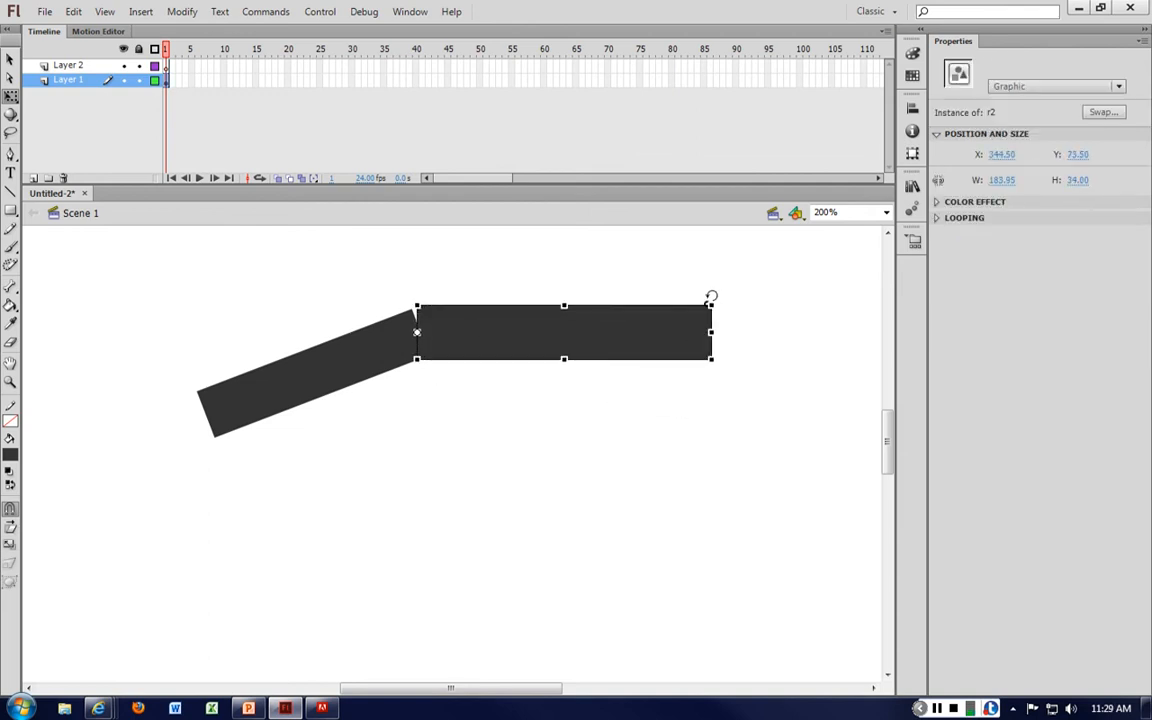
Rotate the left rectangle to a steeper downward slope and r2 slightly counterclockwise, each around its transformation point at the joint.
{"action": "left_click", "coordinate": [220, 430]}
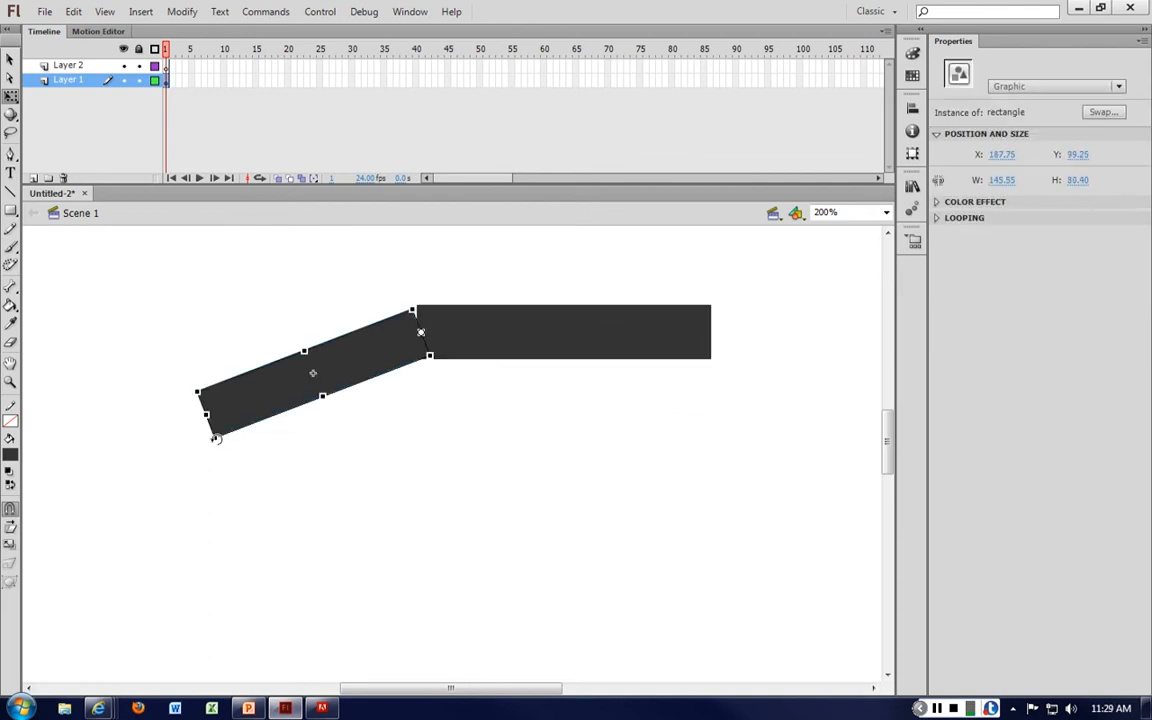
{"action": "left_click_drag", "start_coordinate": [215, 438], "coordinate": [150, 428]}
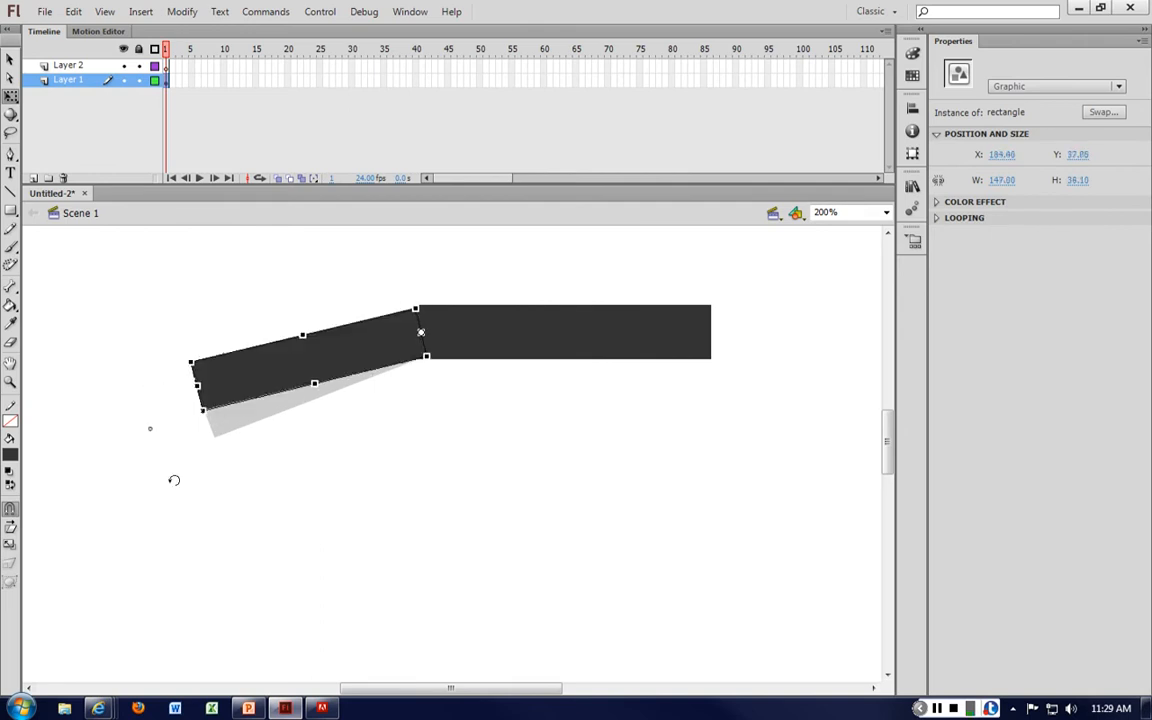
{"action": "left_click_drag", "start_coordinate": [174, 480], "coordinate": [245, 560]}
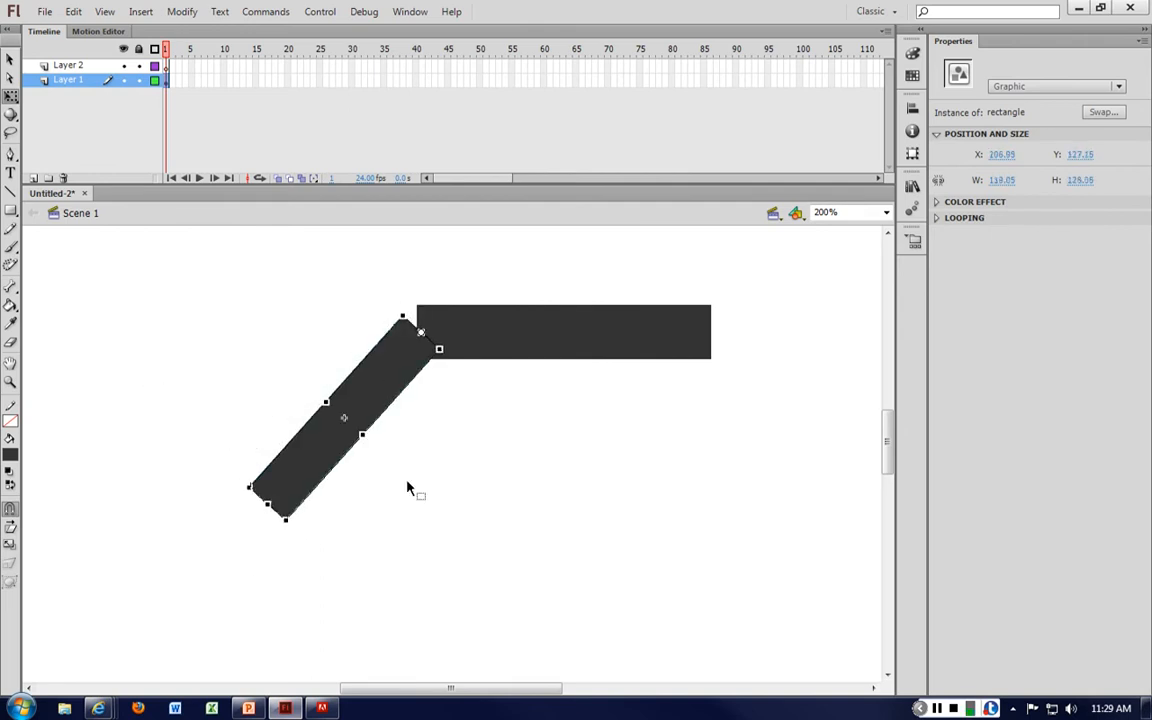
{"action": "left_click", "coordinate": [705, 314]}
{"action": "mouse_move", "coordinate": [722, 293]}
{"action": "left_mouse_down"}
{"action": "mouse_move", "coordinate": [699, 233]}
{"action": "mouse_move", "coordinate": [720, 309]}
{"action": "mouse_move", "coordinate": [714, 284]}
{"action": "left_mouse_up"}
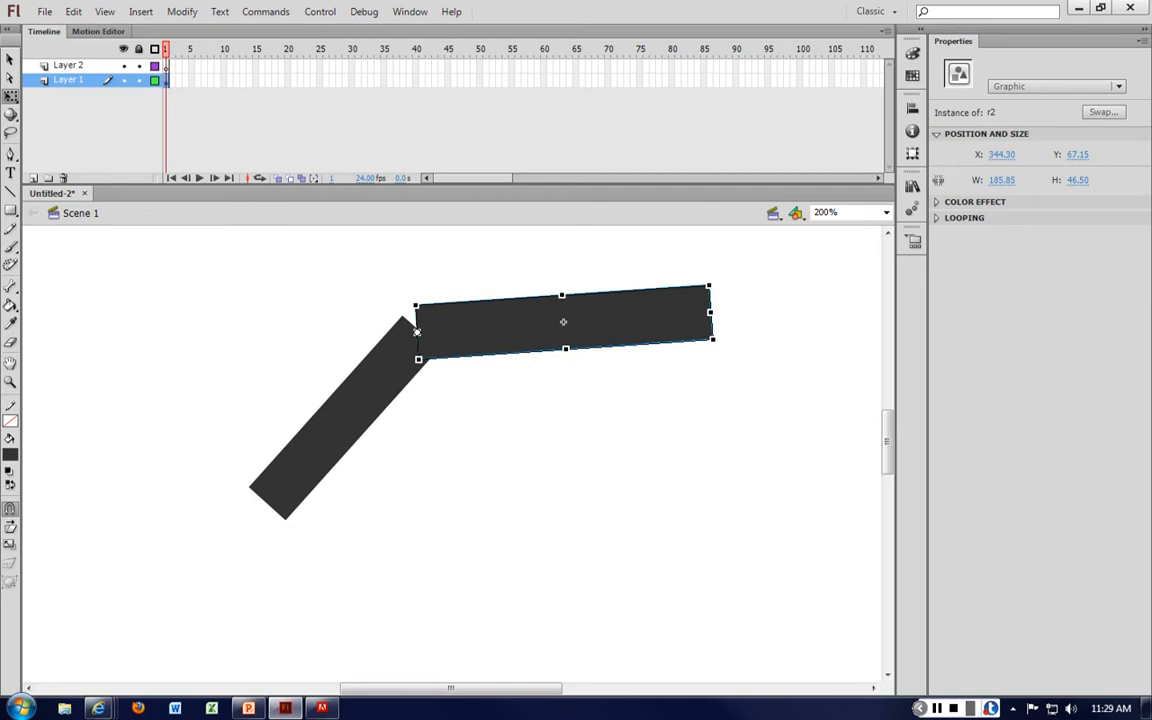
{"action": "left_click", "coordinate": [670, 494]}
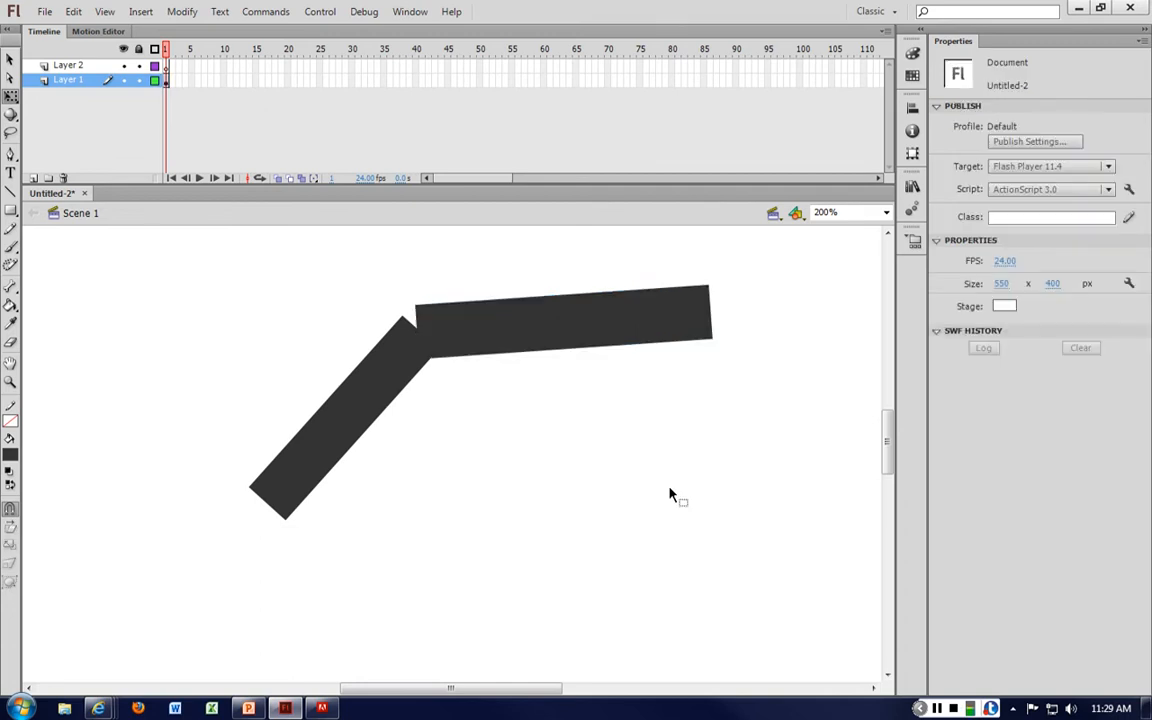
Close the current document without saving and create a new ActionScript 3.0 document.
{"action": "key", "text": "ctrl+minus"}
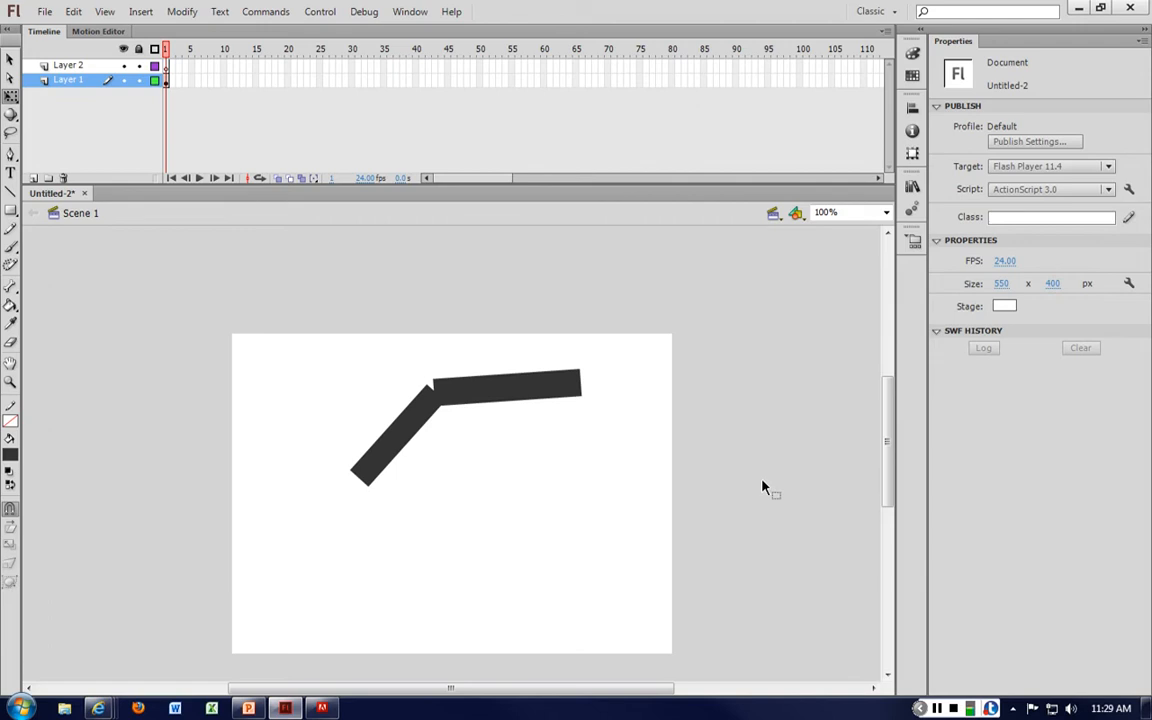
{"action": "left_click", "coordinate": [68, 65]}
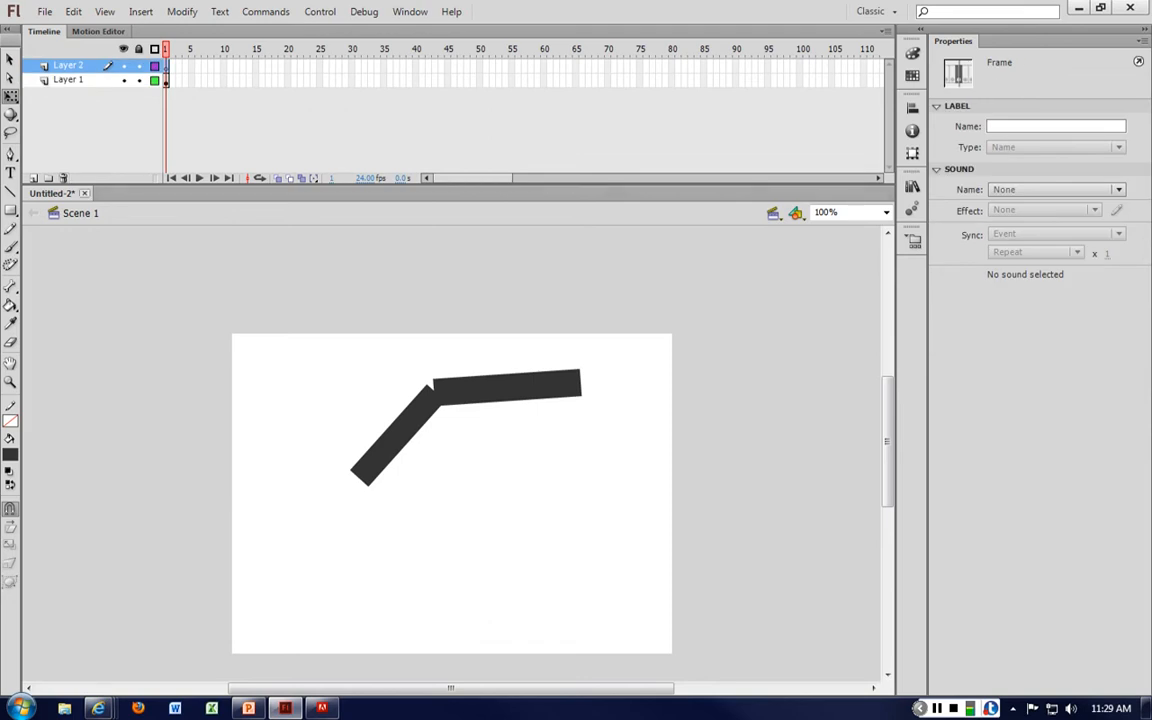
{"action": "left_click", "coordinate": [84, 193]}
{"action": "left_click", "coordinate": [575, 374]}
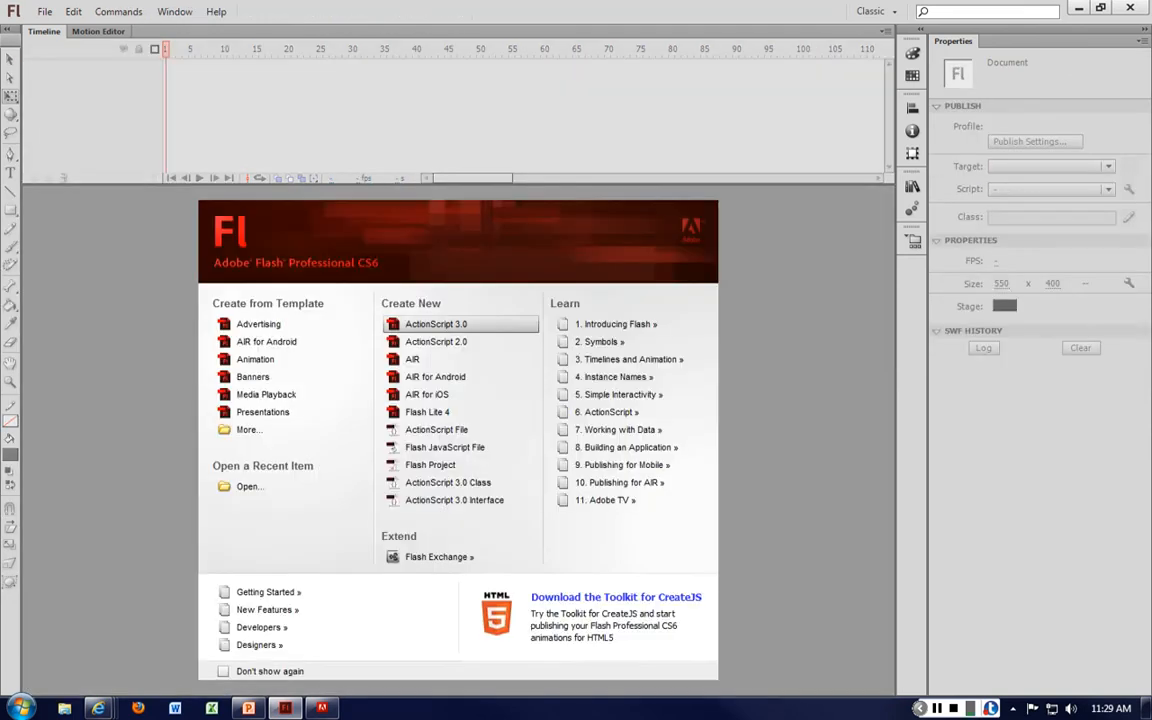
{"action": "left_click", "coordinate": [436, 324]}
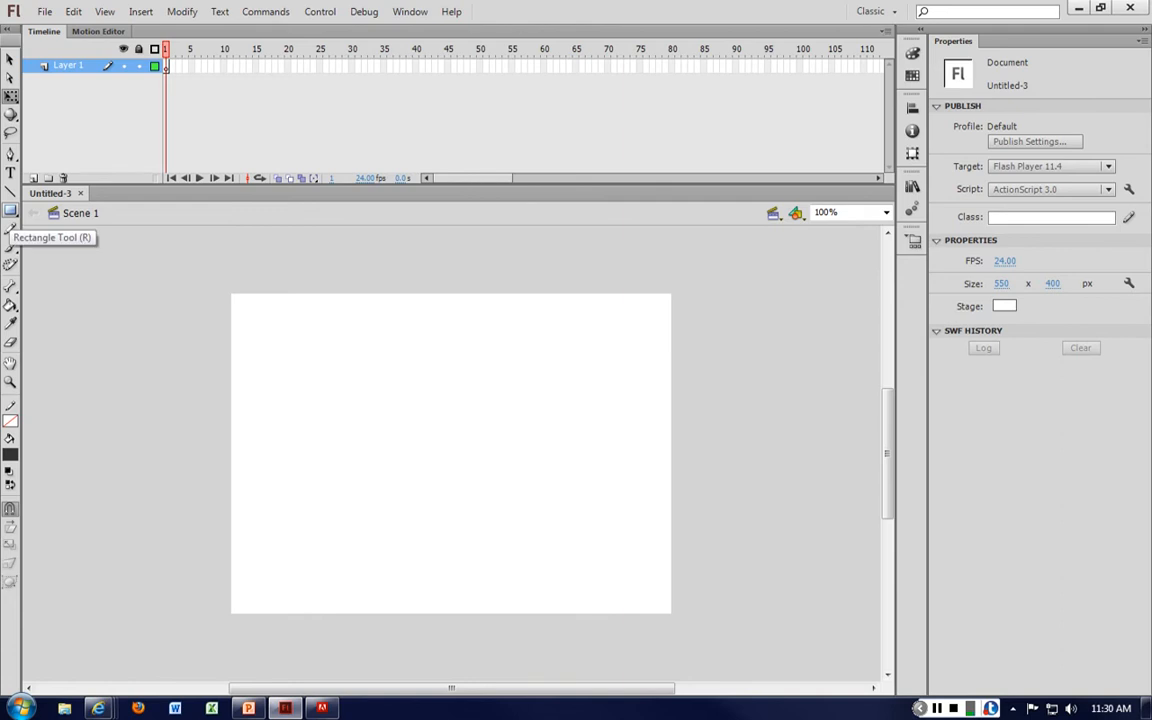
Draw a pentagon about 167 × 160 px with the PolyStar tool in the stage's upper left, and delete it.
{"action": "left_click", "coordinate": [10, 212]}
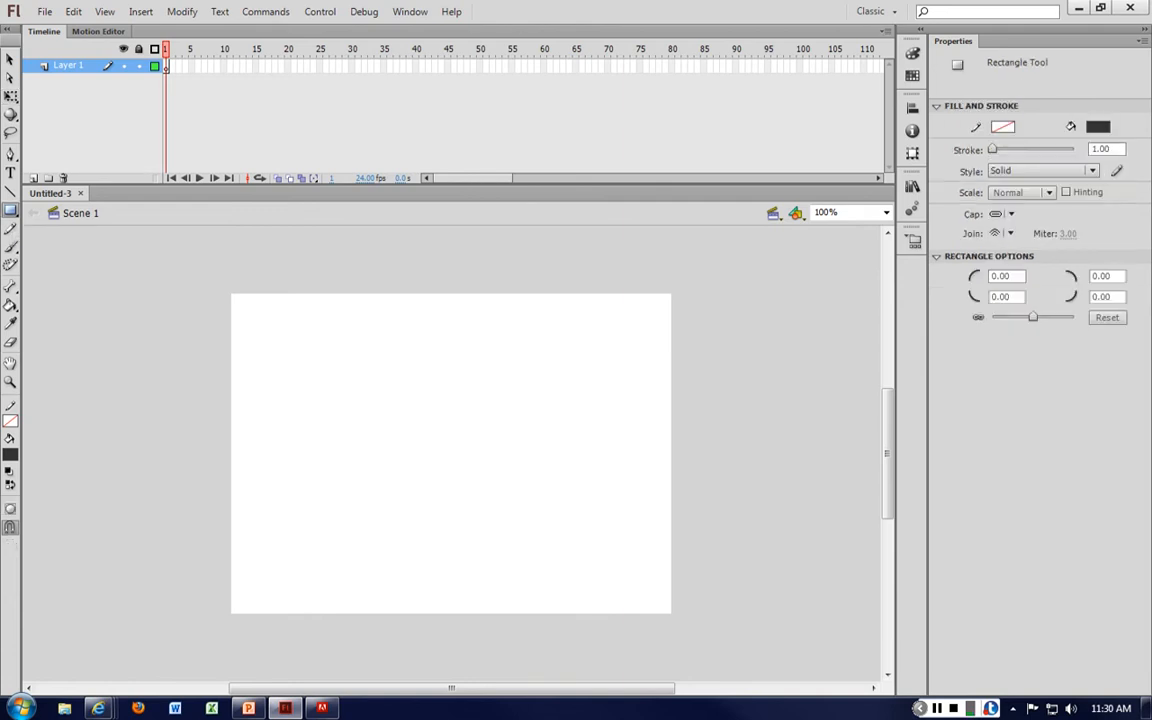
{"action": "left_click", "coordinate": [10, 212]}
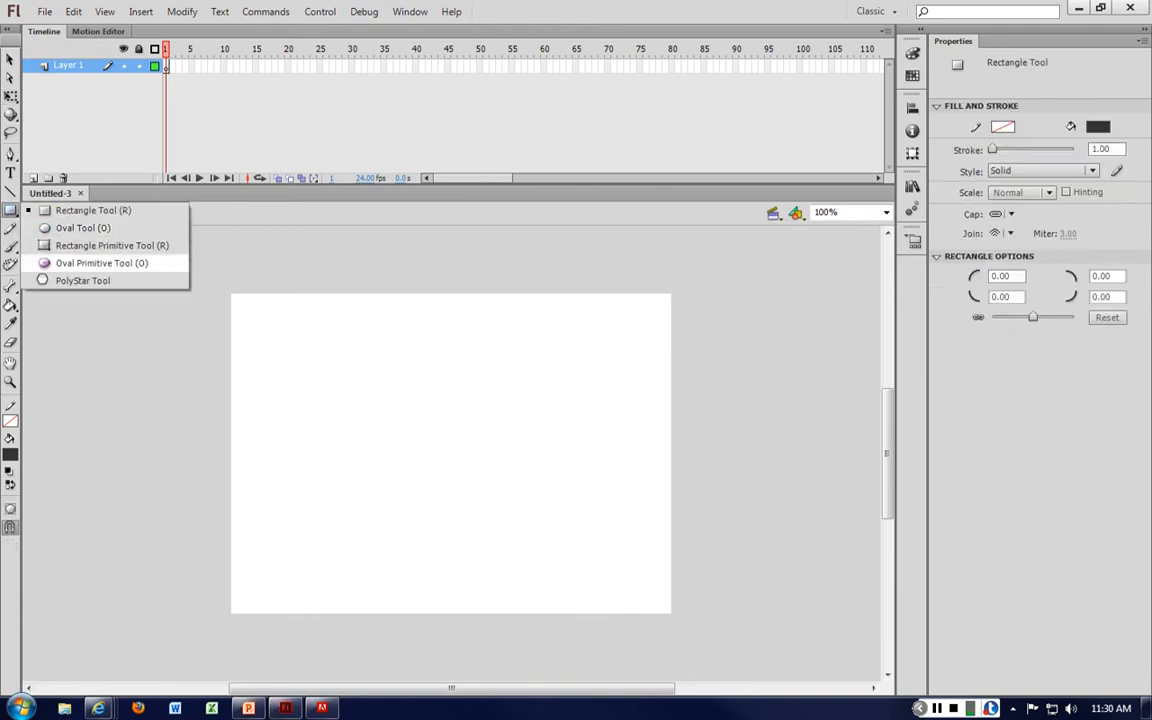
{"action": "left_click", "coordinate": [82, 280]}
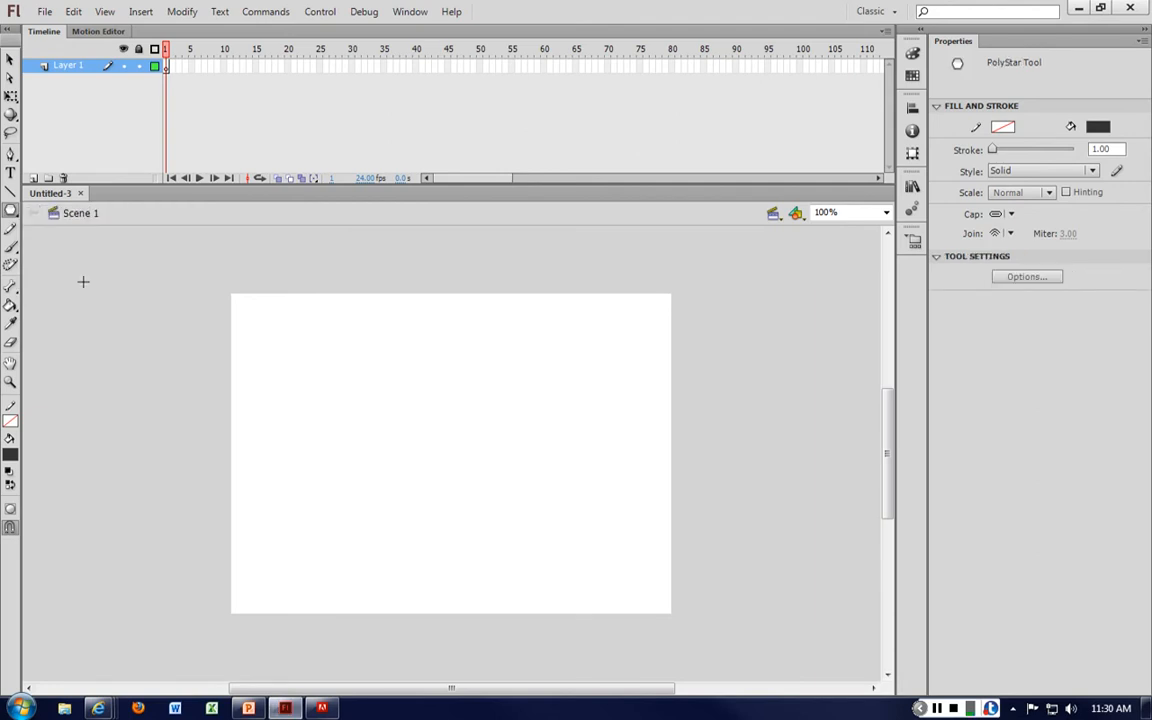
{"action": "left_click_drag", "start_coordinate": [334, 380], "coordinate": [400, 402]}
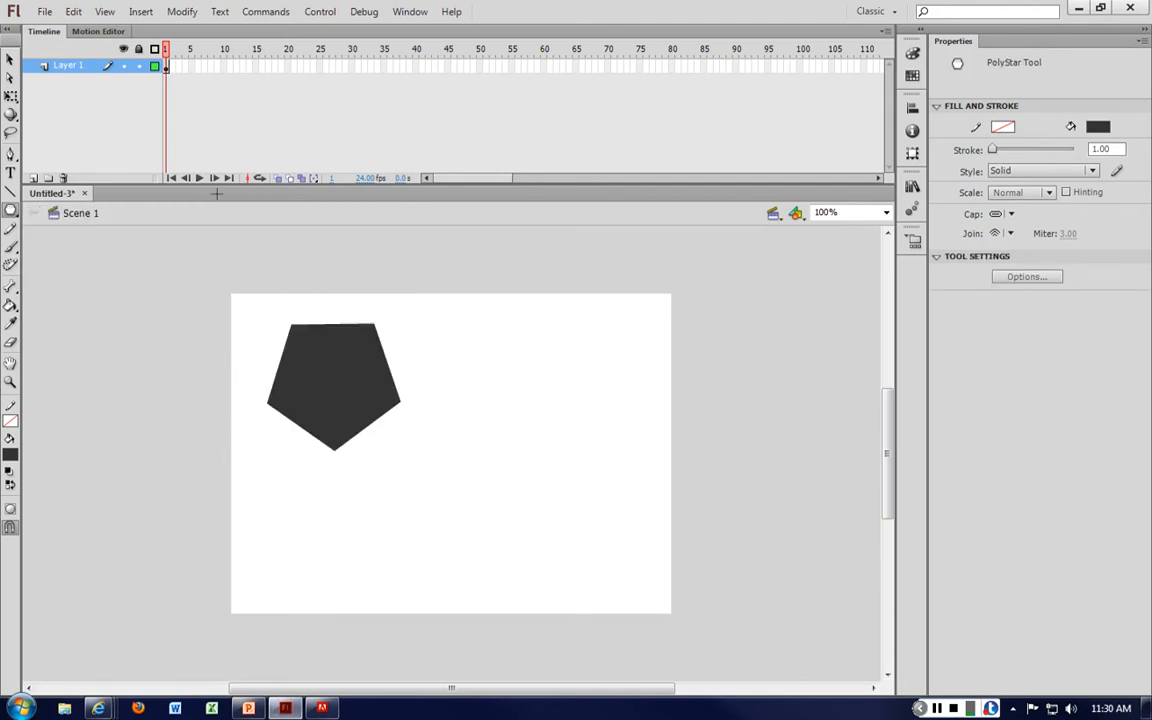
{"action": "key", "text": "v"}
{"action": "left_click", "coordinate": [334, 368]}
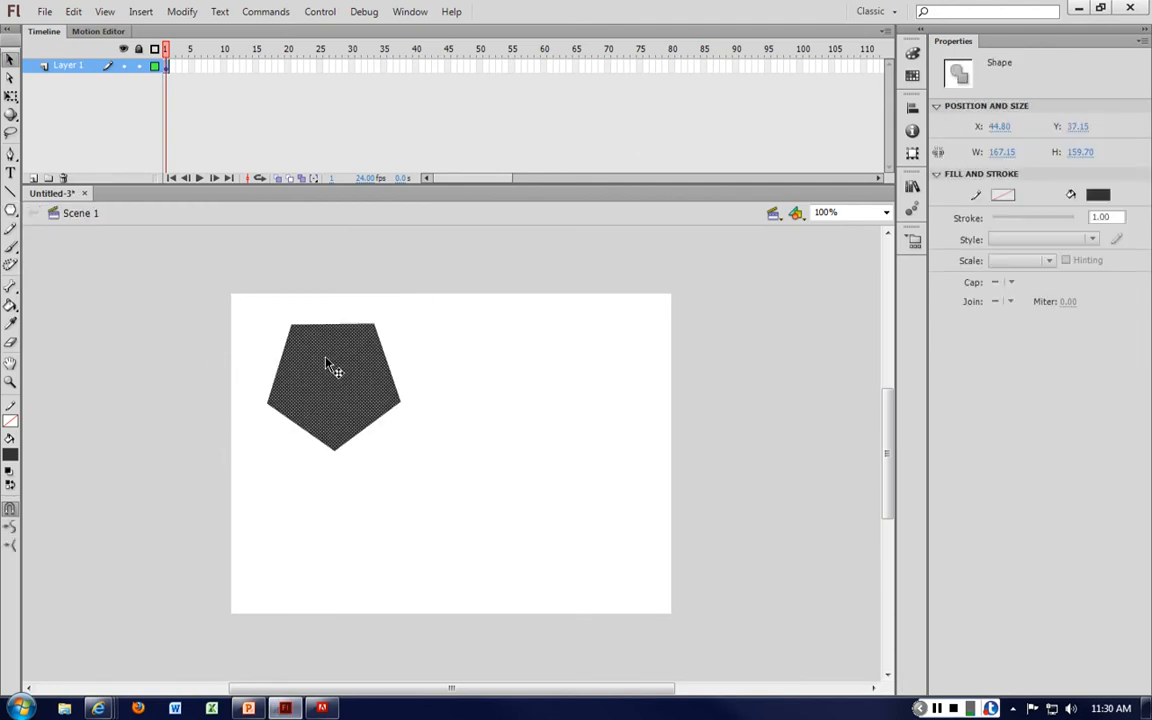
{"action": "key", "text": "Delete"}
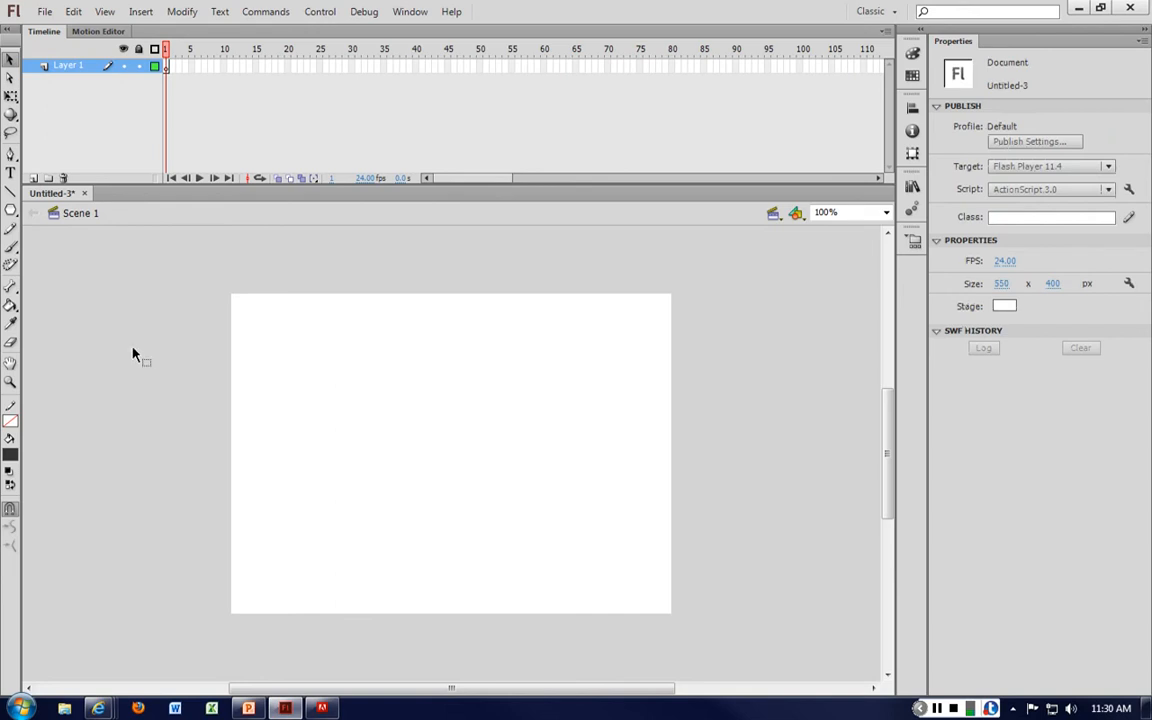
Draw a straight line rising to the right, about 274 px wide and 76 px high, and select it.
{"action": "left_click", "coordinate": [10, 191]}
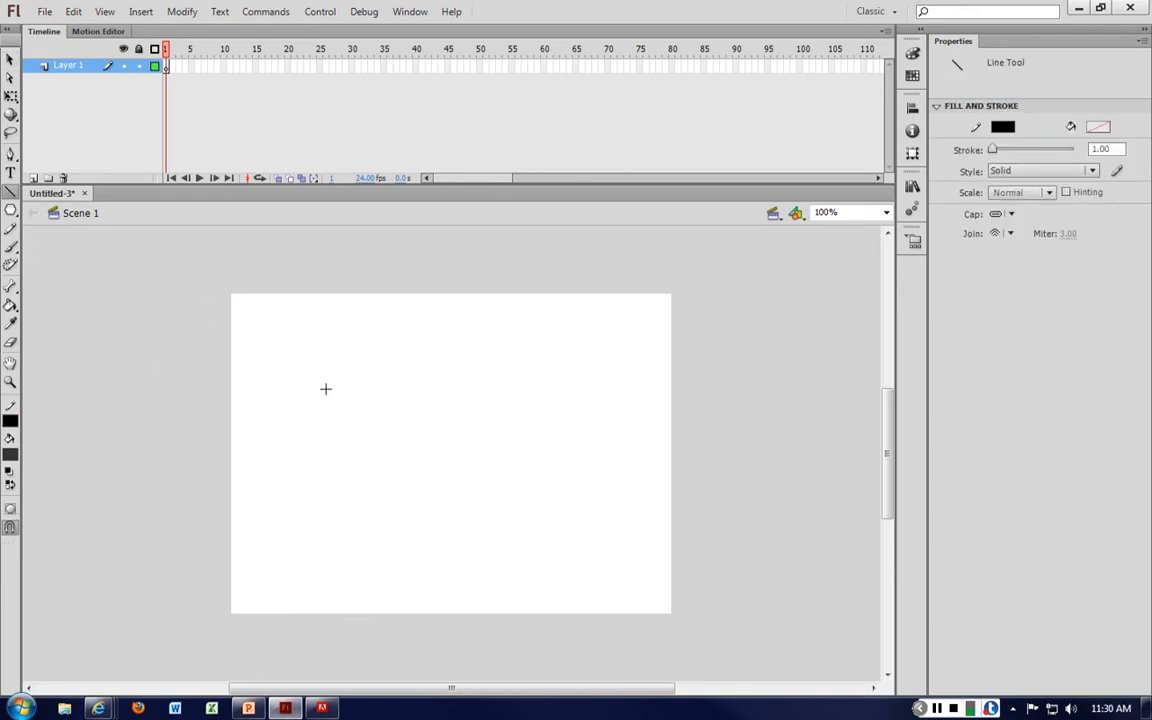
{"action": "left_click_drag", "start_coordinate": [316, 389], "coordinate": [535, 329]}
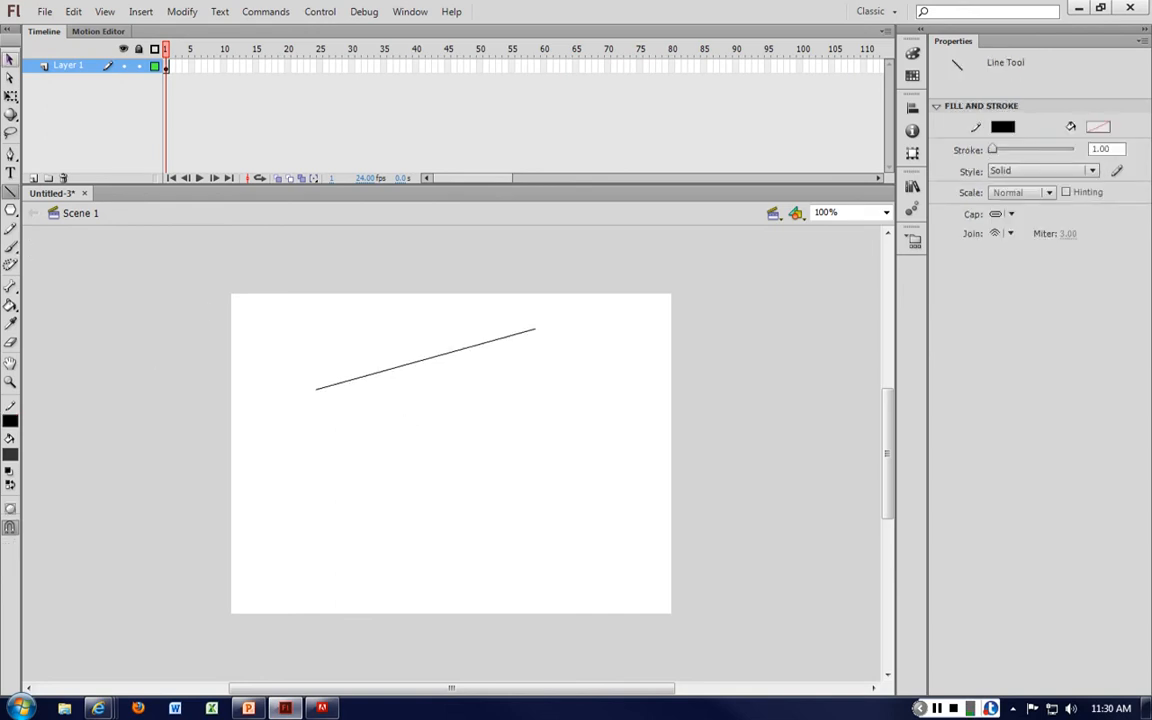
{"action": "key", "text": "v"}
{"action": "left_click", "coordinate": [424, 366]}
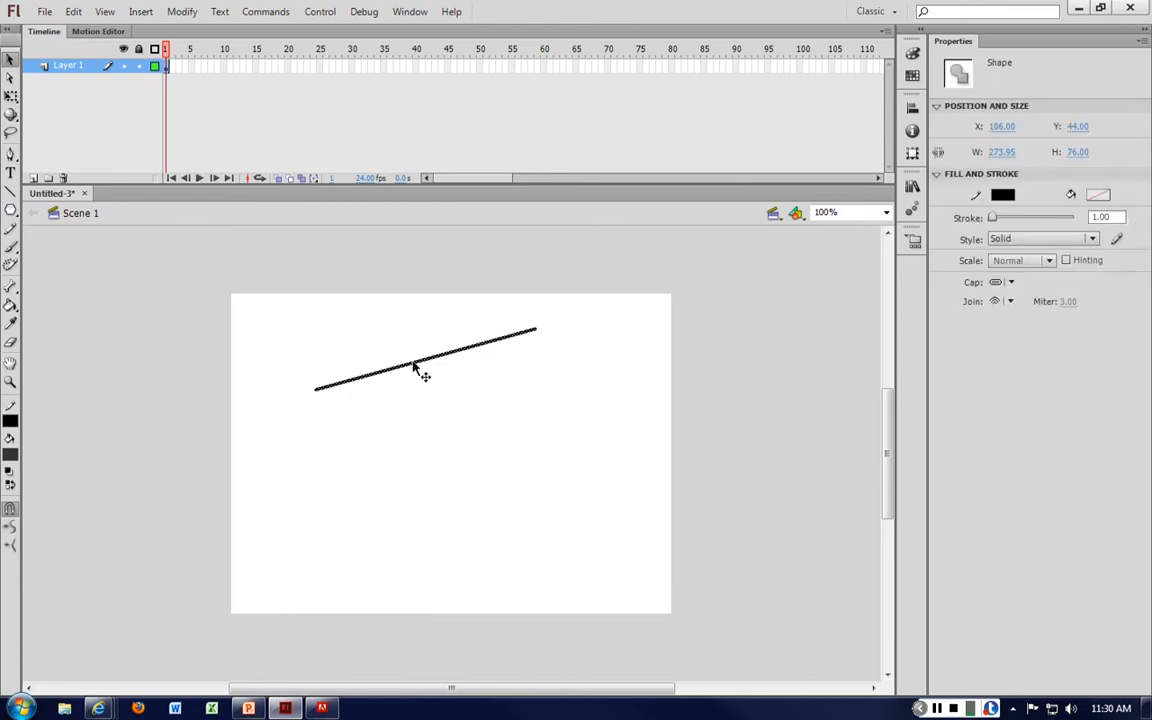
{"action": "left_click", "coordinate": [424, 391]}
{"action": "left_click", "coordinate": [422, 368]}
Try a stroke width of about 40 and the Hairline style on the line, and settle on a Dashed stroke of 0.10.
{"action": "mouse_move", "coordinate": [992, 217]}
{"action": "left_mouse_down"}
{"action": "mouse_move", "coordinate": [1037, 217]}
{"action": "mouse_move", "coordinate": [1008, 217]}
{"action": "left_mouse_up"}
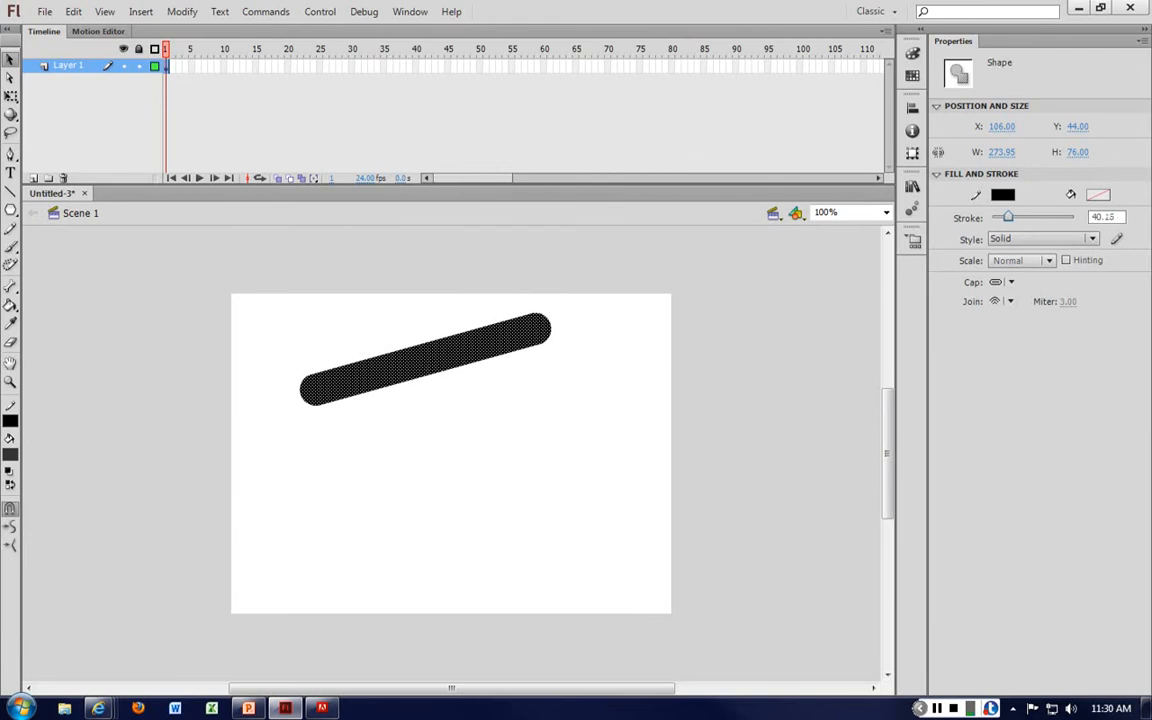
{"action": "left_click", "coordinate": [1043, 238]}
{"action": "left_click", "coordinate": [1010, 253]}
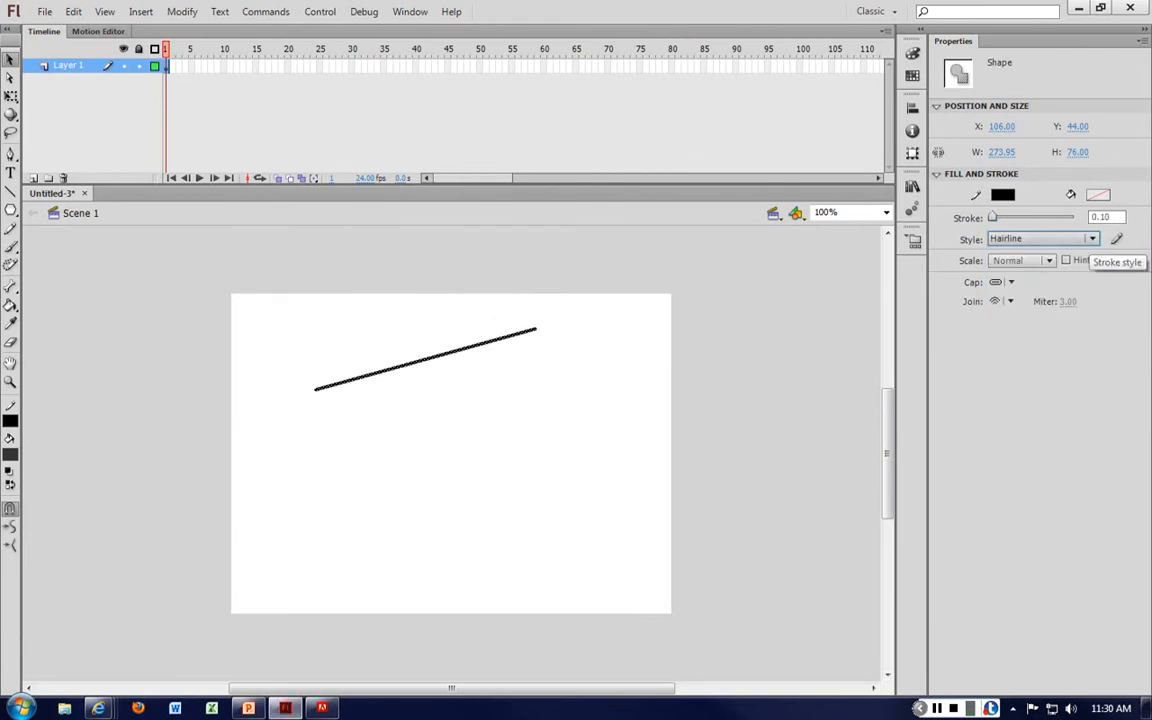
{"action": "left_click", "coordinate": [1088, 238]}
{"action": "left_click", "coordinate": [1010, 288]}
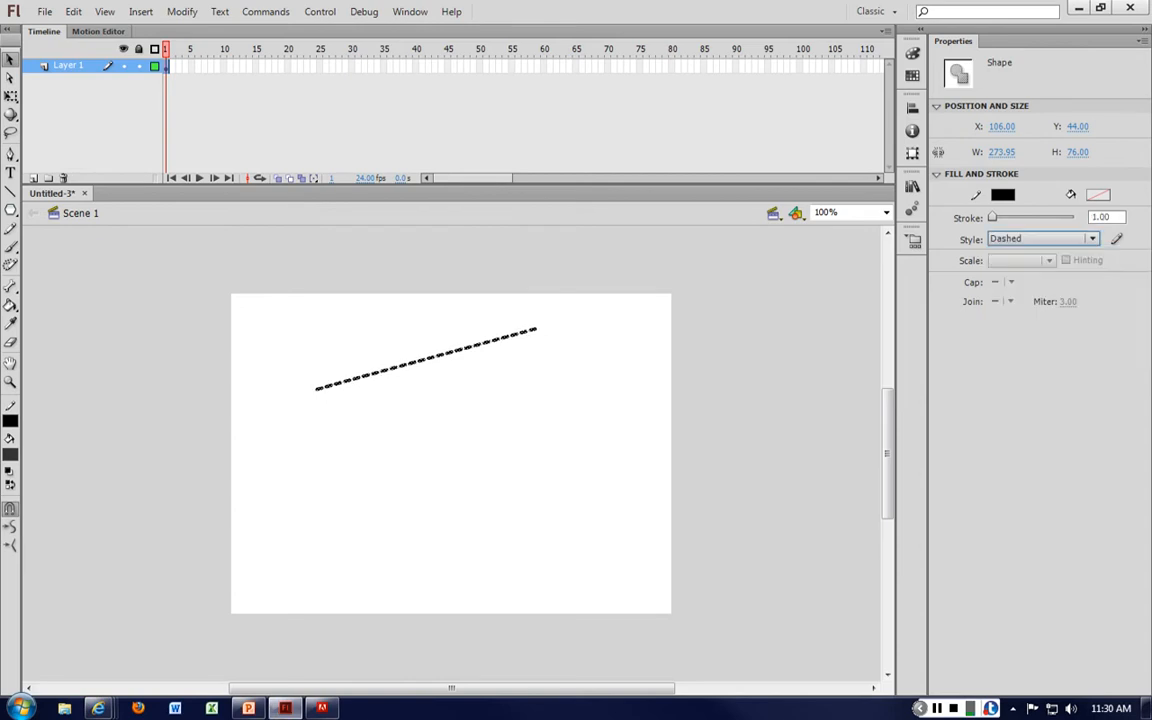
{"action": "mouse_move", "coordinate": [993, 217]}
{"action": "left_mouse_down"}
{"action": "mouse_move", "coordinate": [1006, 217]}
{"action": "mouse_move", "coordinate": [992, 217]}
{"action": "left_mouse_up"}
Delete the dashed line from the stage.
{"action": "left_click", "coordinate": [505, 330]}
{"action": "left_click", "coordinate": [507, 338]}
{"action": "key", "text": "Delete"}
Set the stroke color to black and the fill color to none.
{"action": "left_click", "coordinate": [10, 421]}
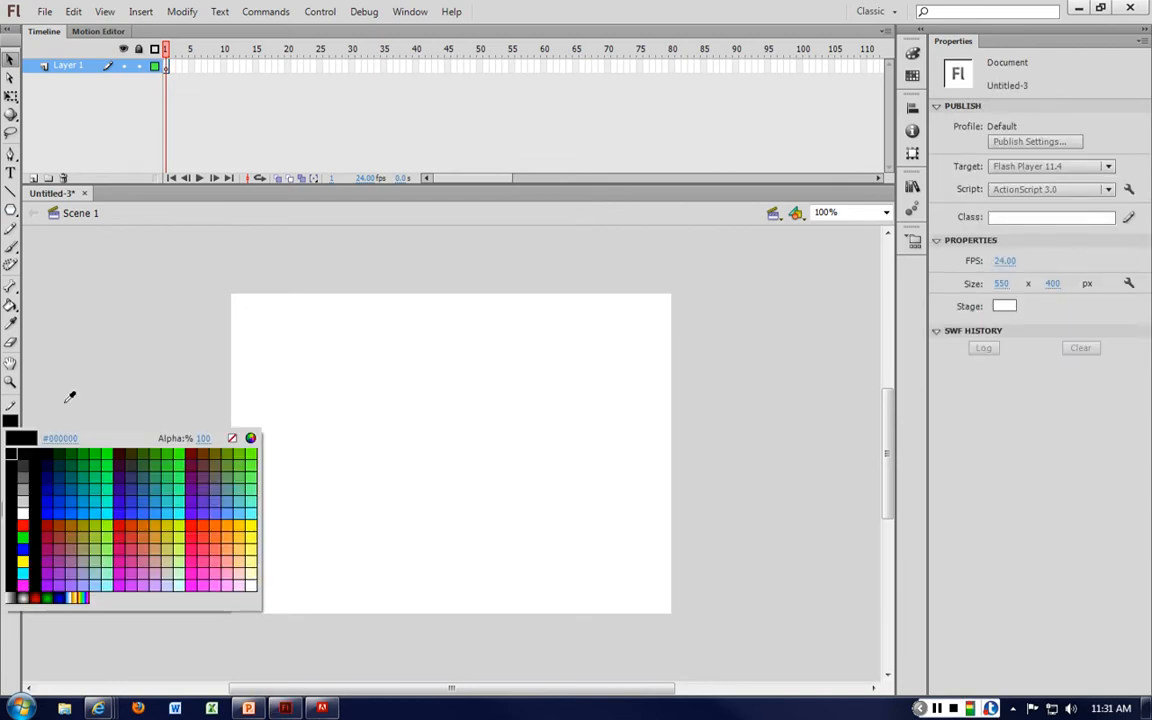
{"action": "left_click", "coordinate": [123, 380]}
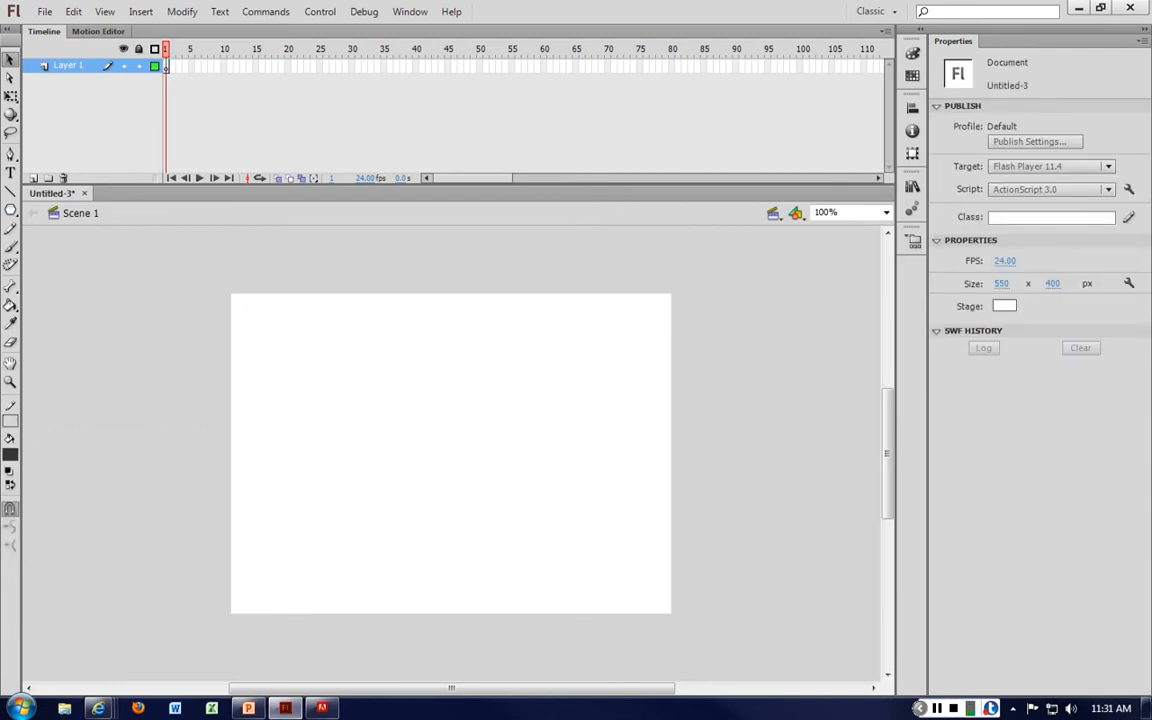
{"action": "left_click", "coordinate": [10, 421]}
{"action": "left_click", "coordinate": [24, 453]}
{"action": "left_click", "coordinate": [10, 454]}
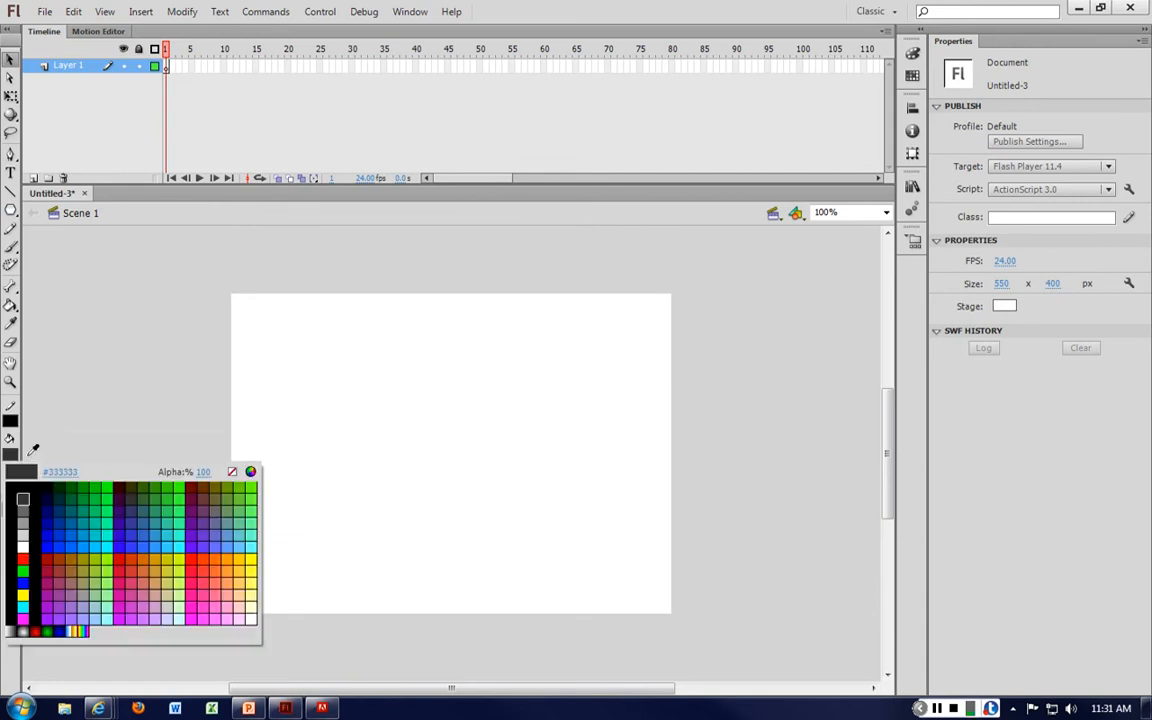
{"action": "left_click", "coordinate": [232, 471]}
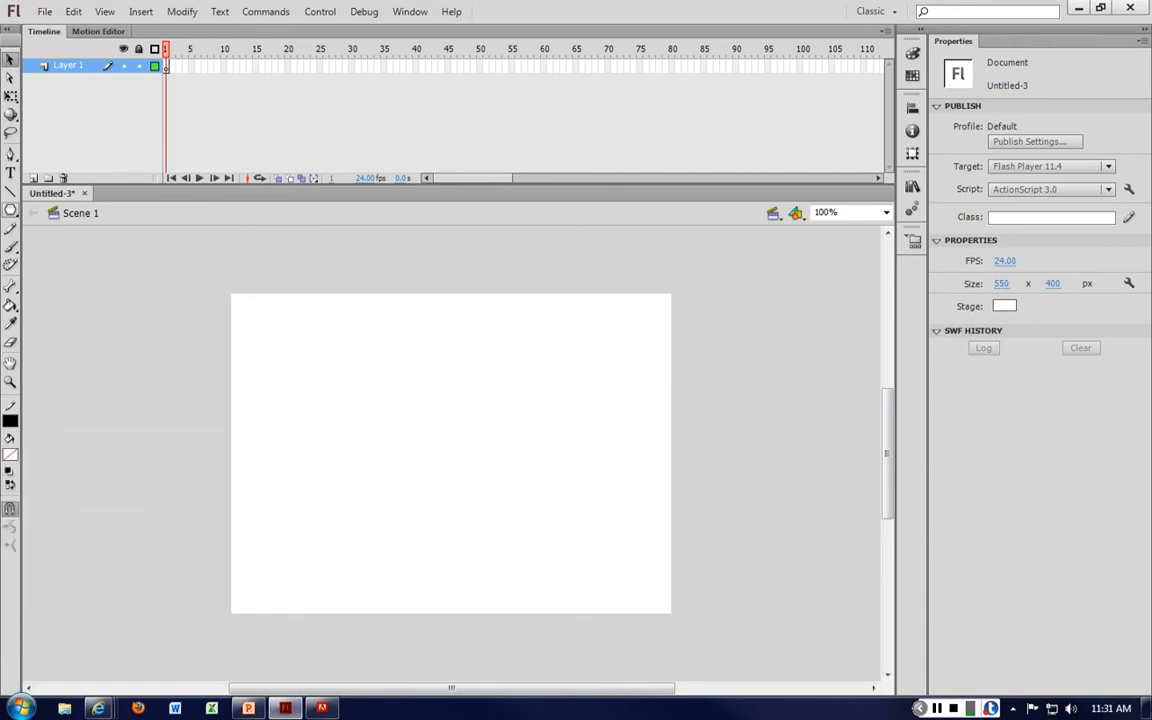
Draw an unfilled dashed circle with the Oval tool and move it toward the stage's upper left.
{"action": "left_click", "coordinate": [10, 209]}
{"action": "left_click", "coordinate": [75, 226]}
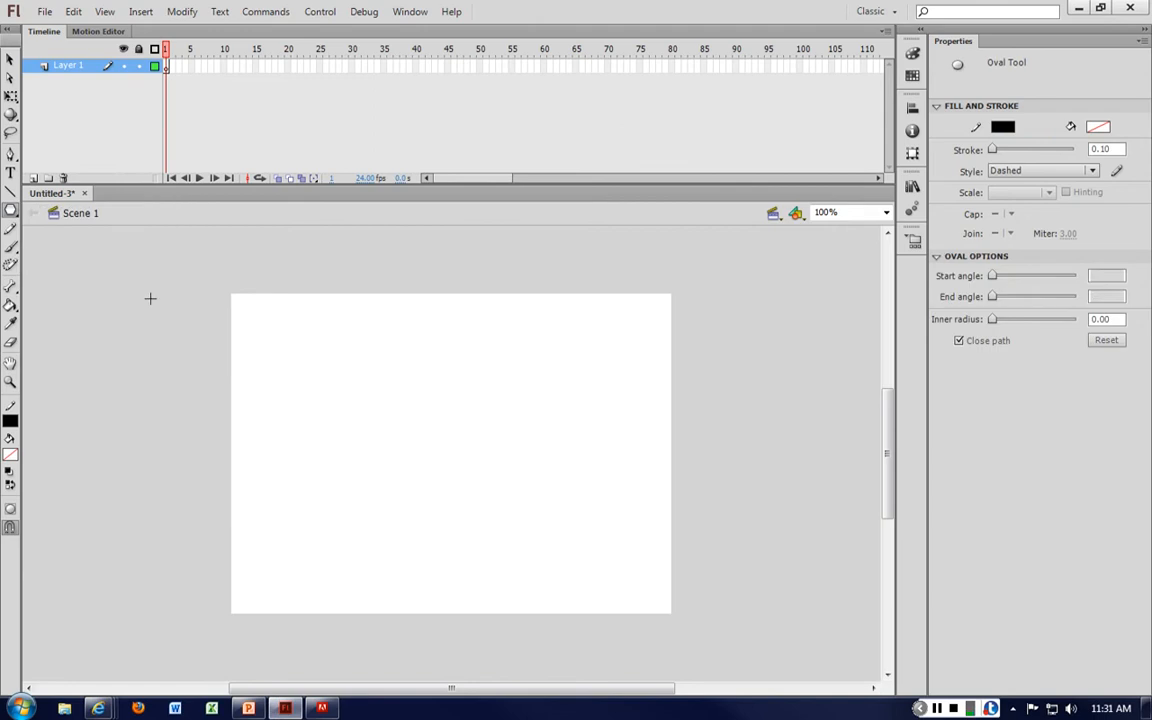
{"action": "left_click_drag", "start_coordinate": [386, 352], "coordinate": [433, 399]}
{"action": "left_click_drag", "start_coordinate": [498, 434], "coordinate": [564, 530]}
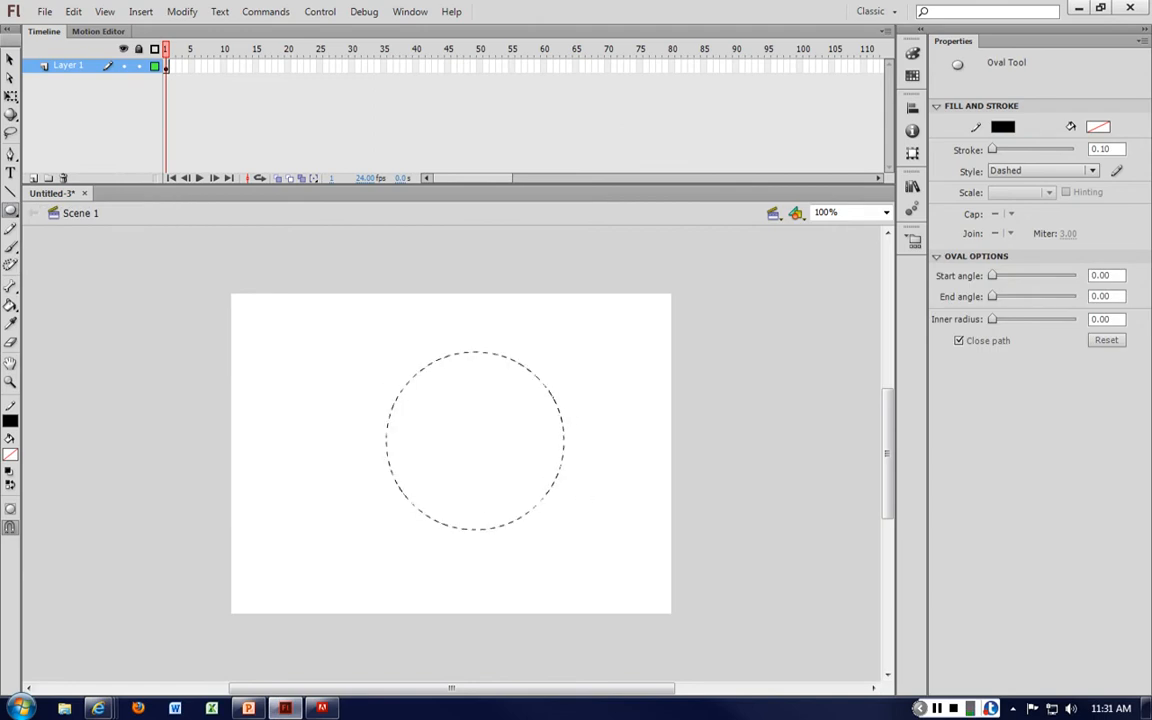
{"action": "left_click", "coordinate": [10, 59]}
{"action": "left_click", "coordinate": [481, 357]}
{"action": "left_click_drag", "start_coordinate": [499, 360], "coordinate": [401, 337]}
{"action": "left_click", "coordinate": [511, 353]}
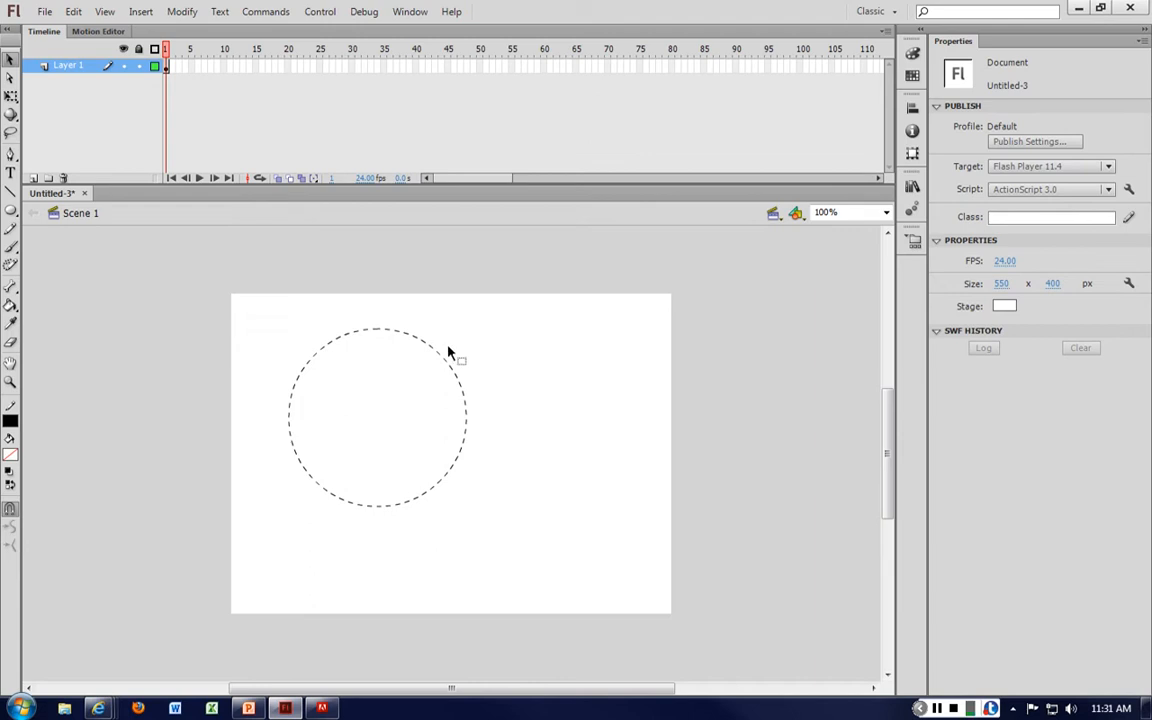
Try the Ragged stroke style on the dashed circle.
{"action": "left_click", "coordinate": [437, 360]}
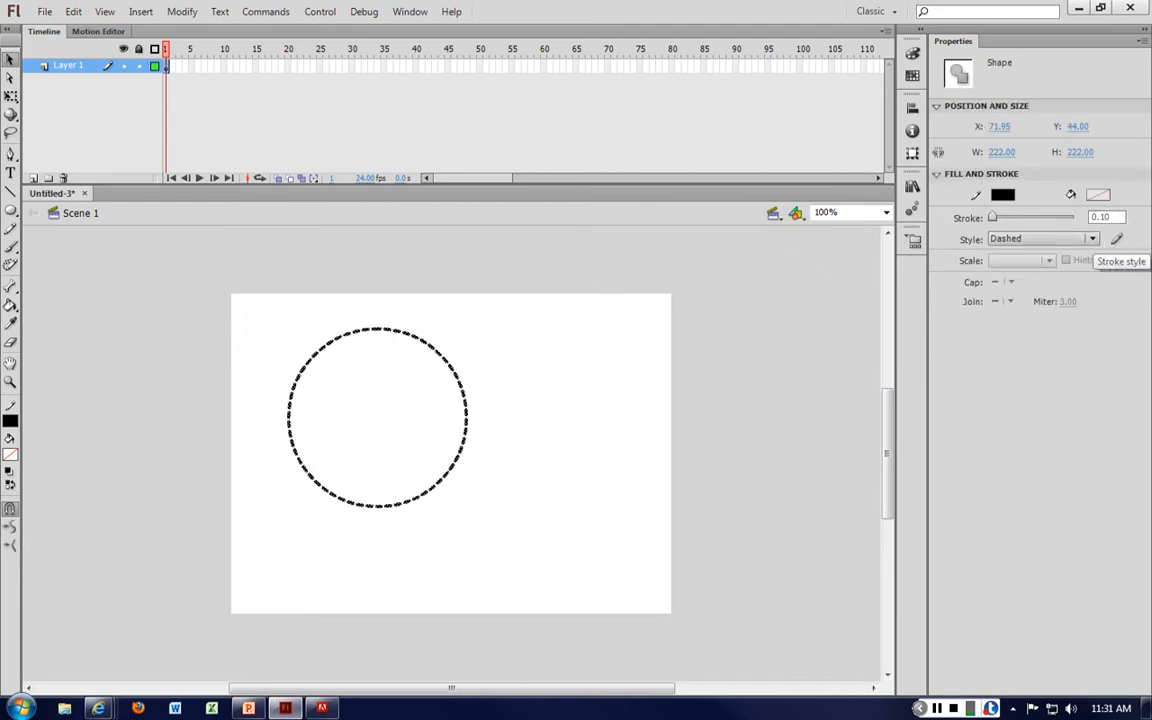
{"action": "left_click", "coordinate": [1045, 238]}
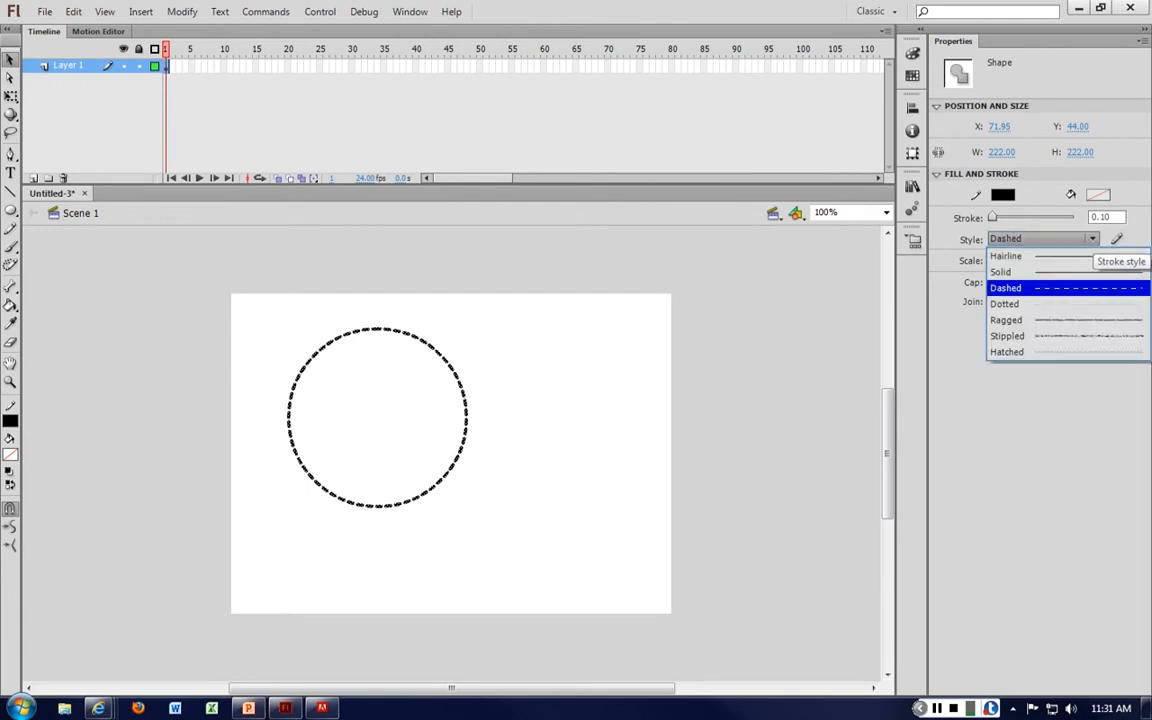
{"action": "left_click", "coordinate": [505, 420]}
{"action": "key", "text": "ctrl+="}
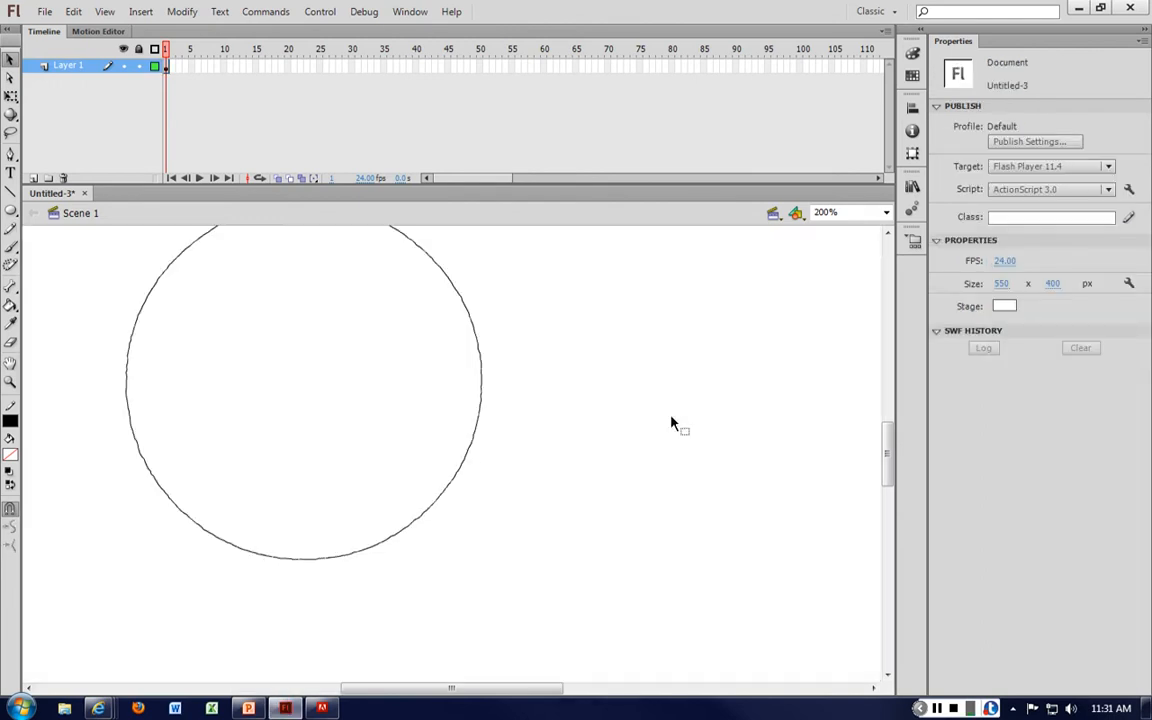
Set the circle's stroke style to Stippled.
{"action": "left_click", "coordinate": [482, 405]}
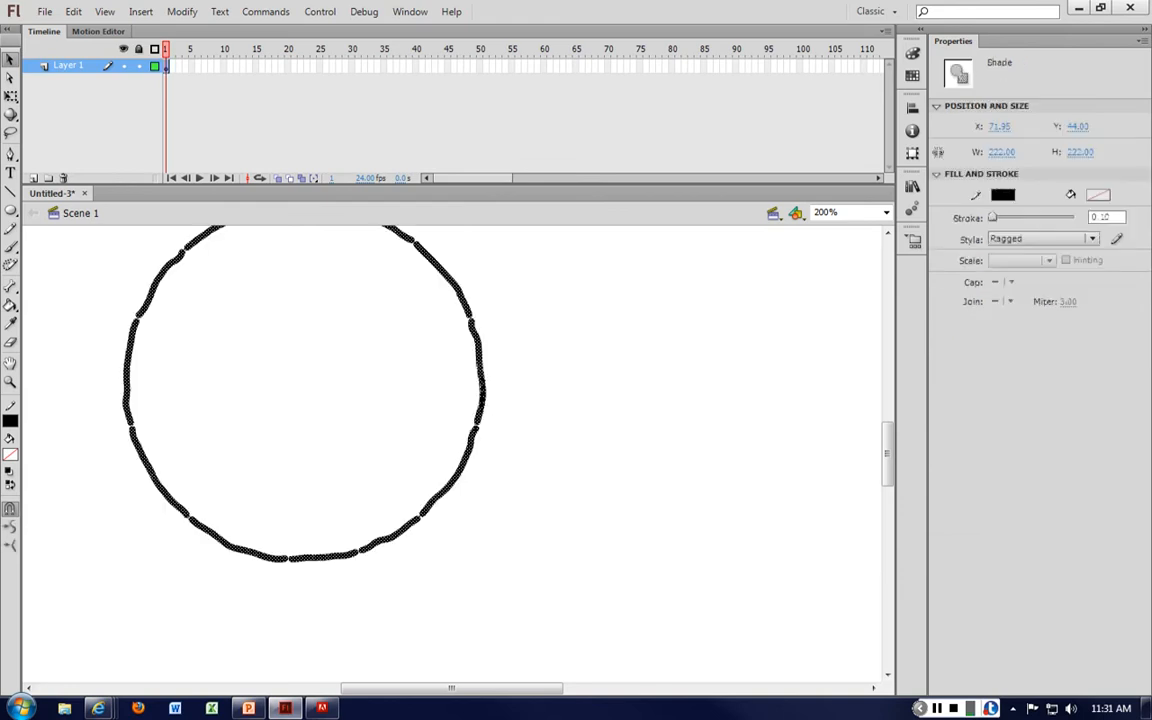
{"action": "left_click", "coordinate": [1091, 238]}
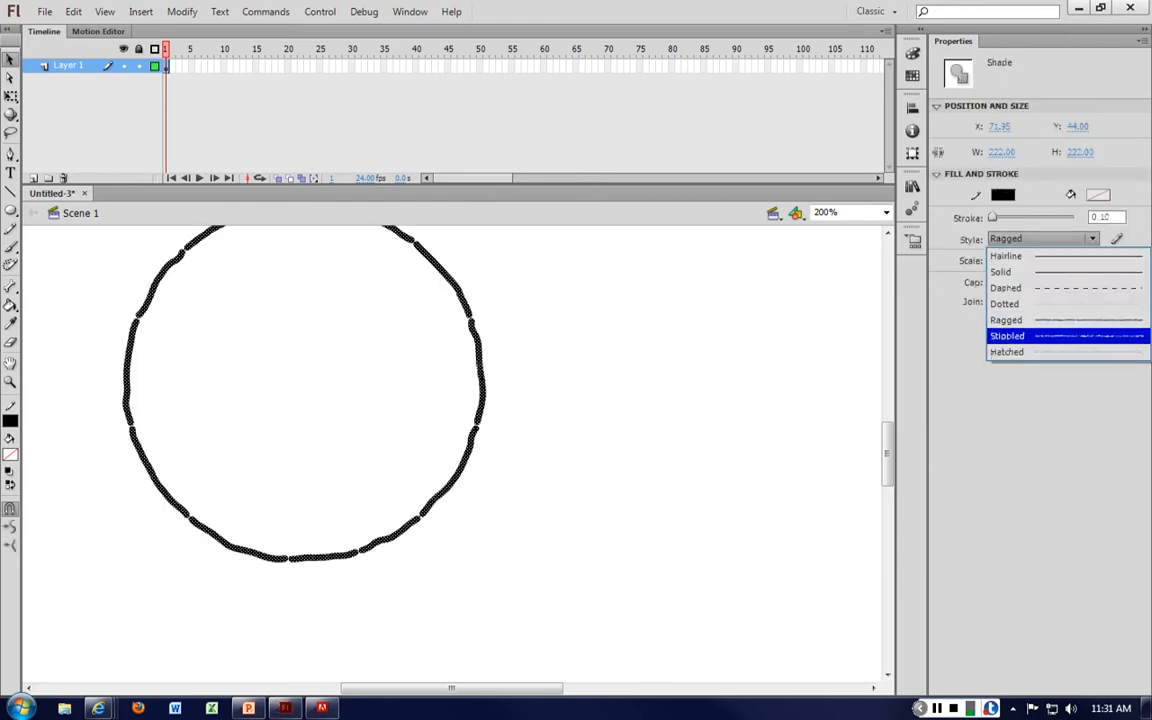
{"action": "key", "text": "Return"}
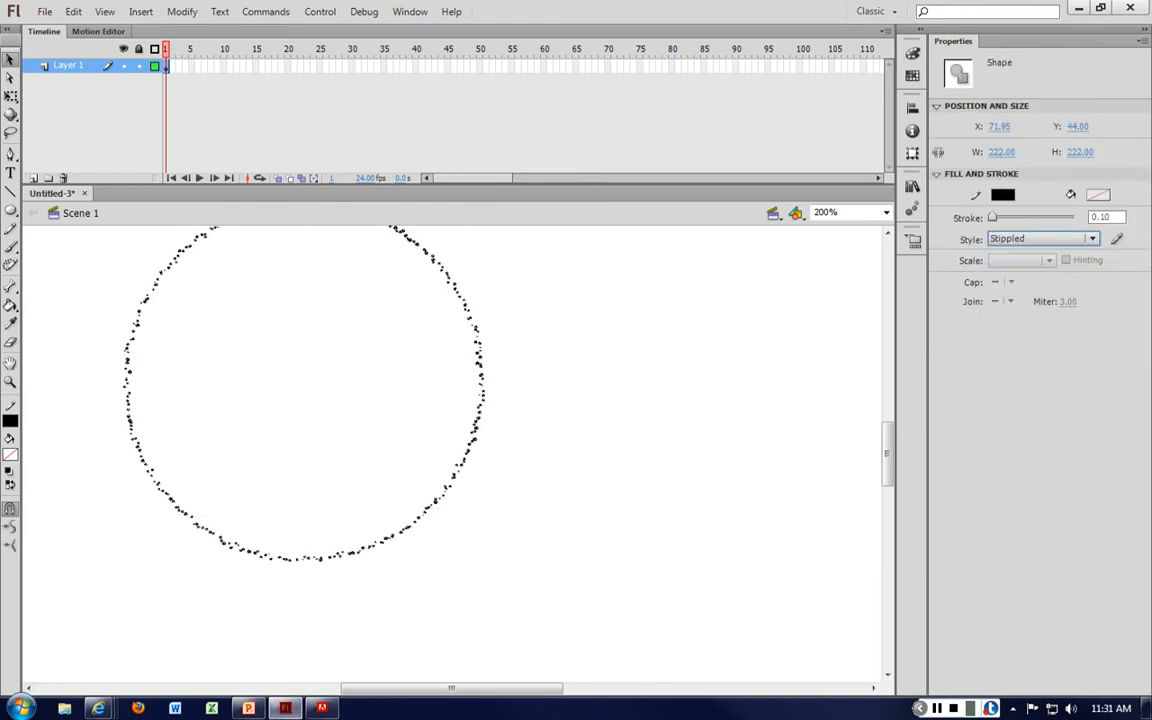
{"action": "left_click", "coordinate": [698, 441]}
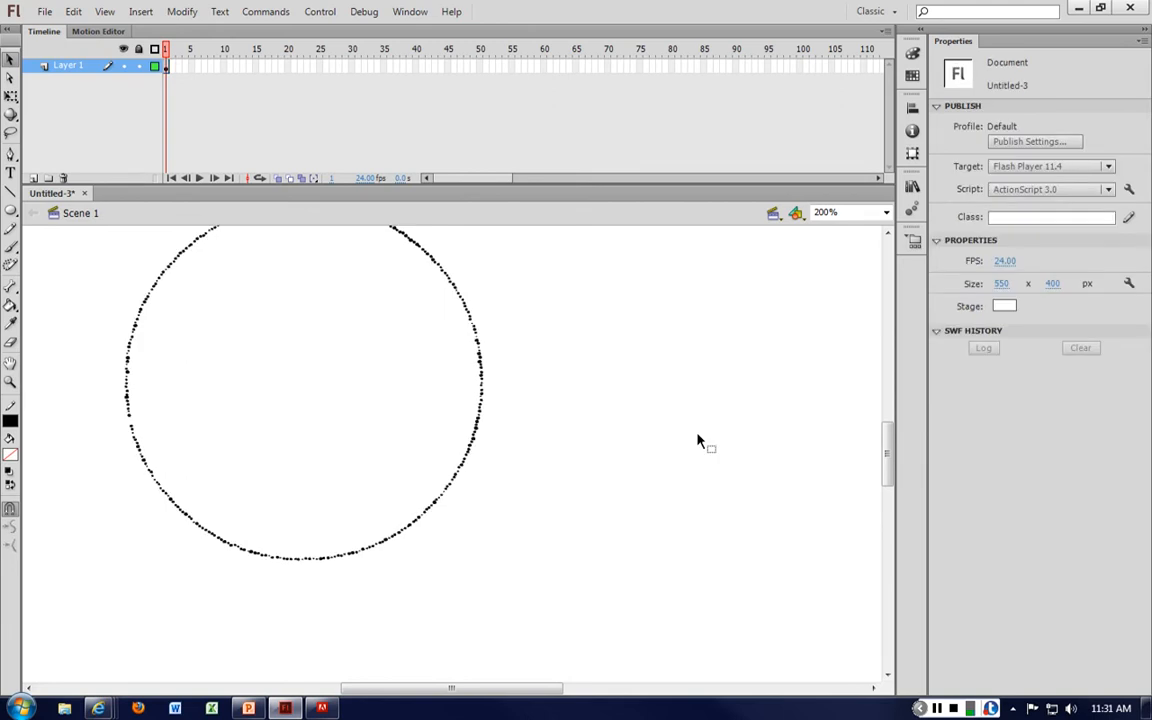
{"action": "scroll", "coordinate": [698, 441], "scroll_direction": "up", "scroll_amount": 3}
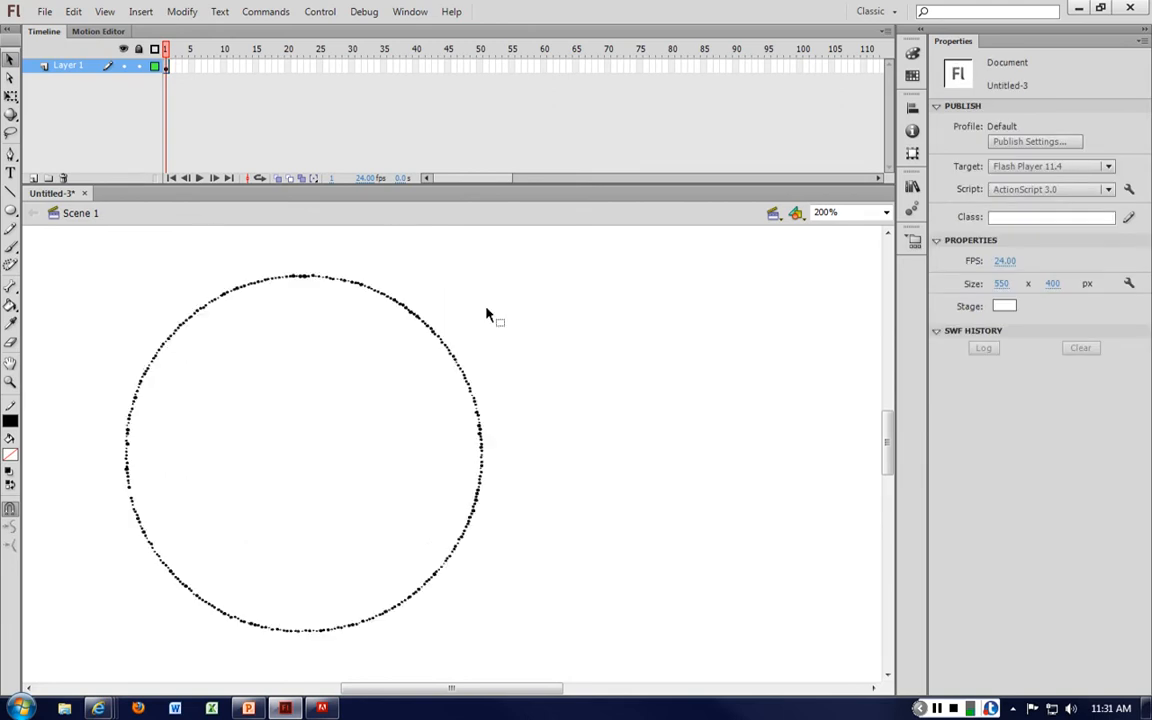
Duplicate the stippled circle and move the copy to the right so it partly overlaps the original.
{"action": "left_click", "coordinate": [416, 320]}
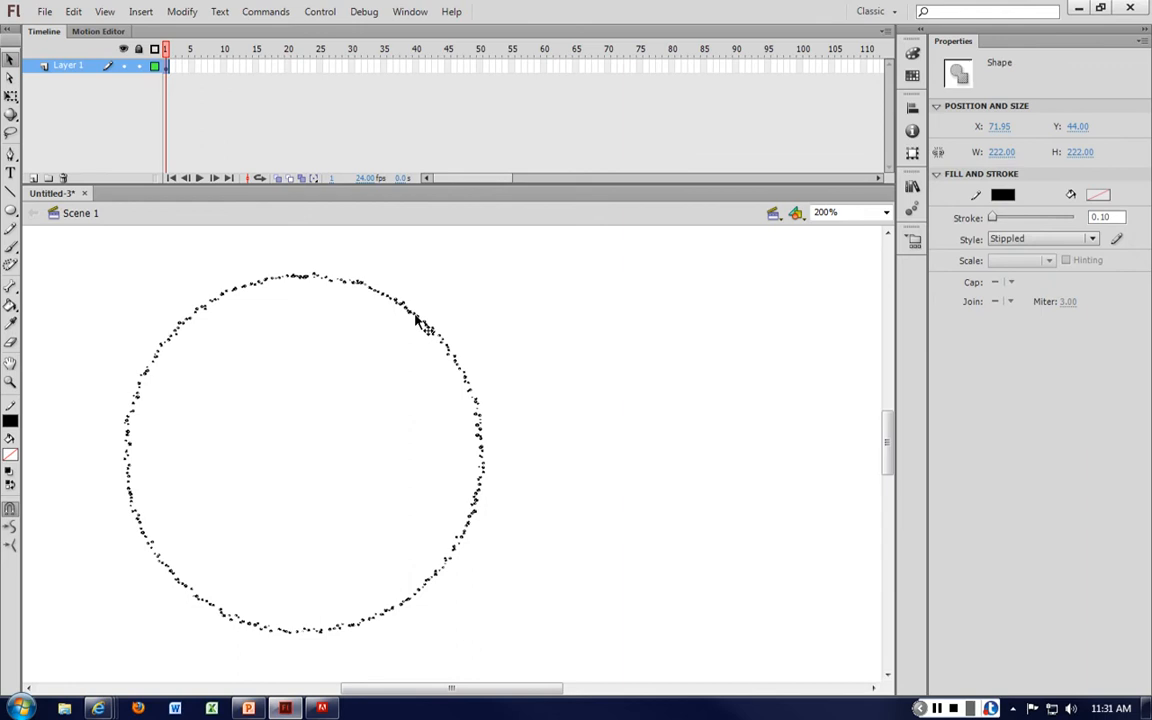
{"action": "left_click", "coordinate": [599, 378]}
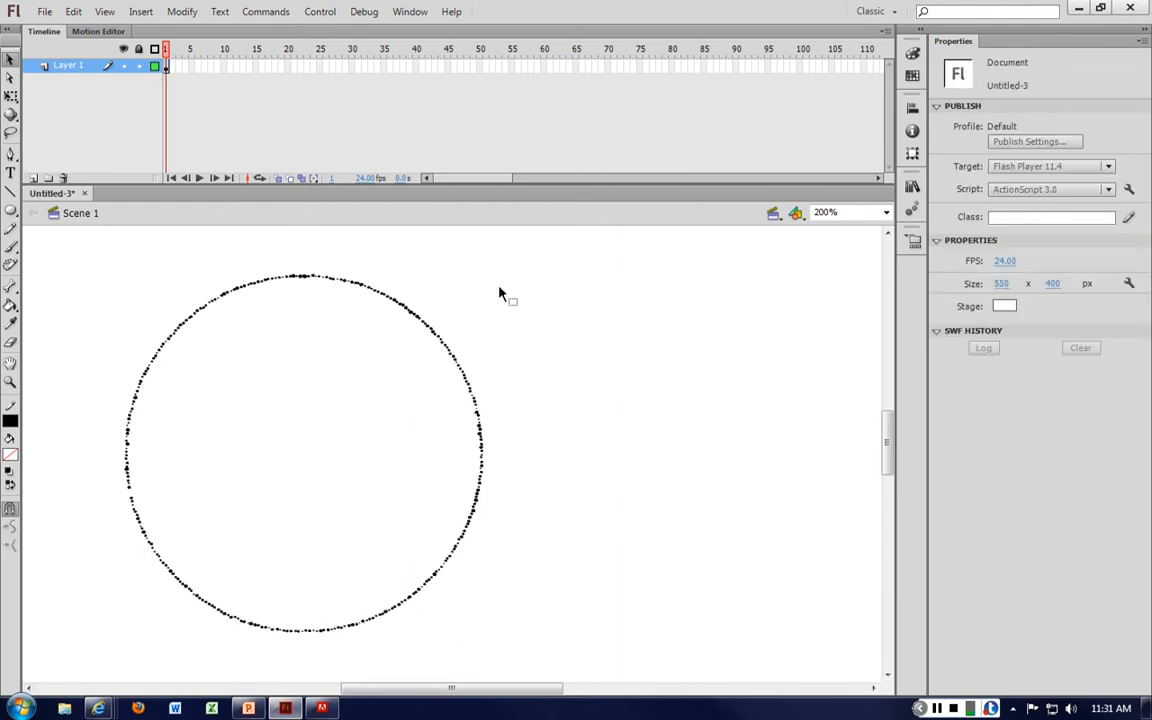
{"action": "key", "text": "ctrl+v"}
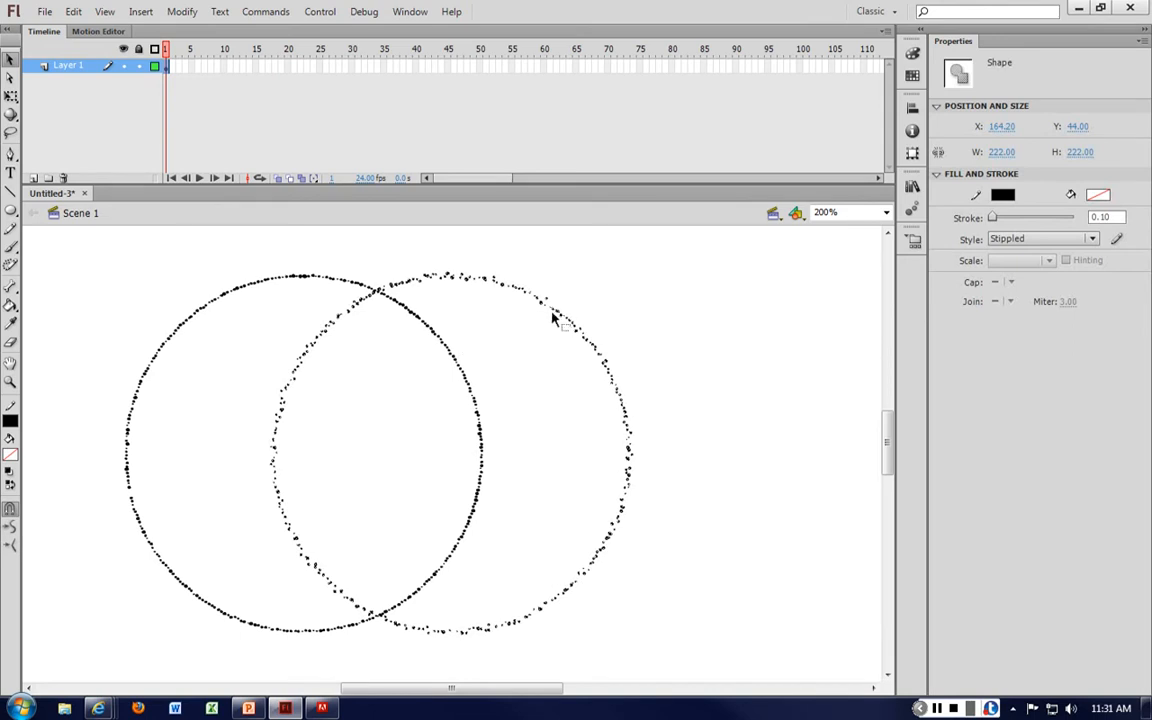
{"action": "left_click_drag", "start_coordinate": [555, 310], "coordinate": [720, 335]}
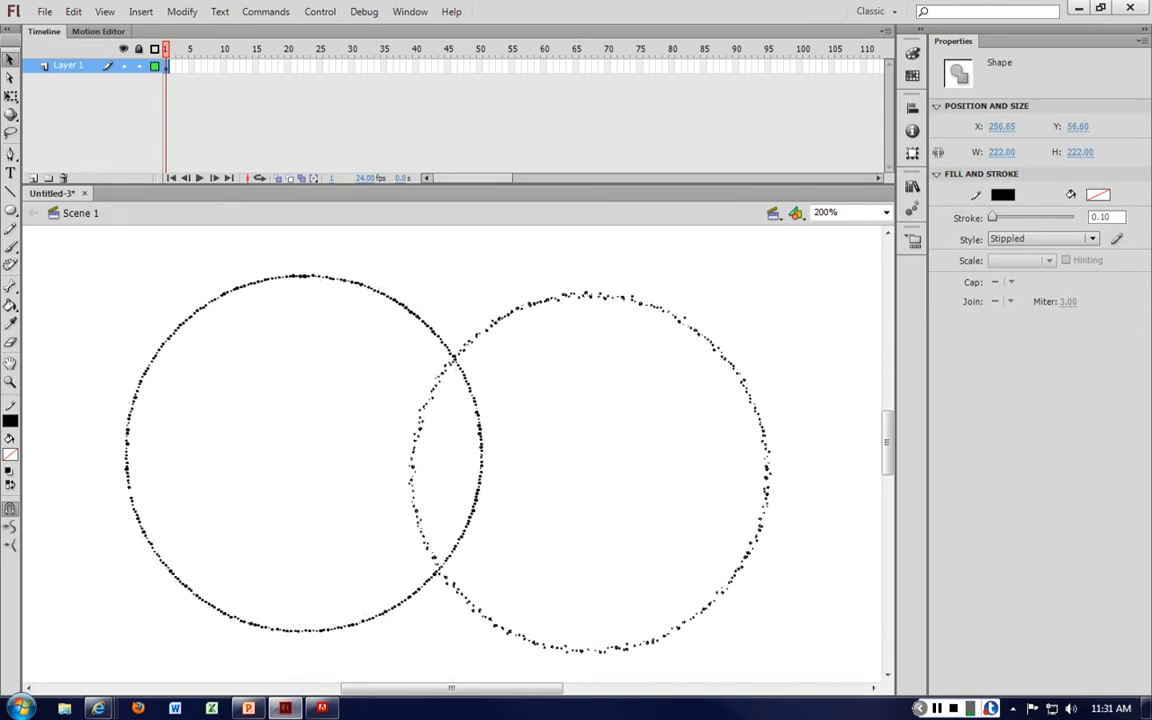
Scale the circle copy down to about 209.5 px in width and height and center it inside the original circle.
{"action": "key", "text": "q"}
{"action": "left_click_drag", "start_coordinate": [769, 293], "coordinate": [758, 311]}
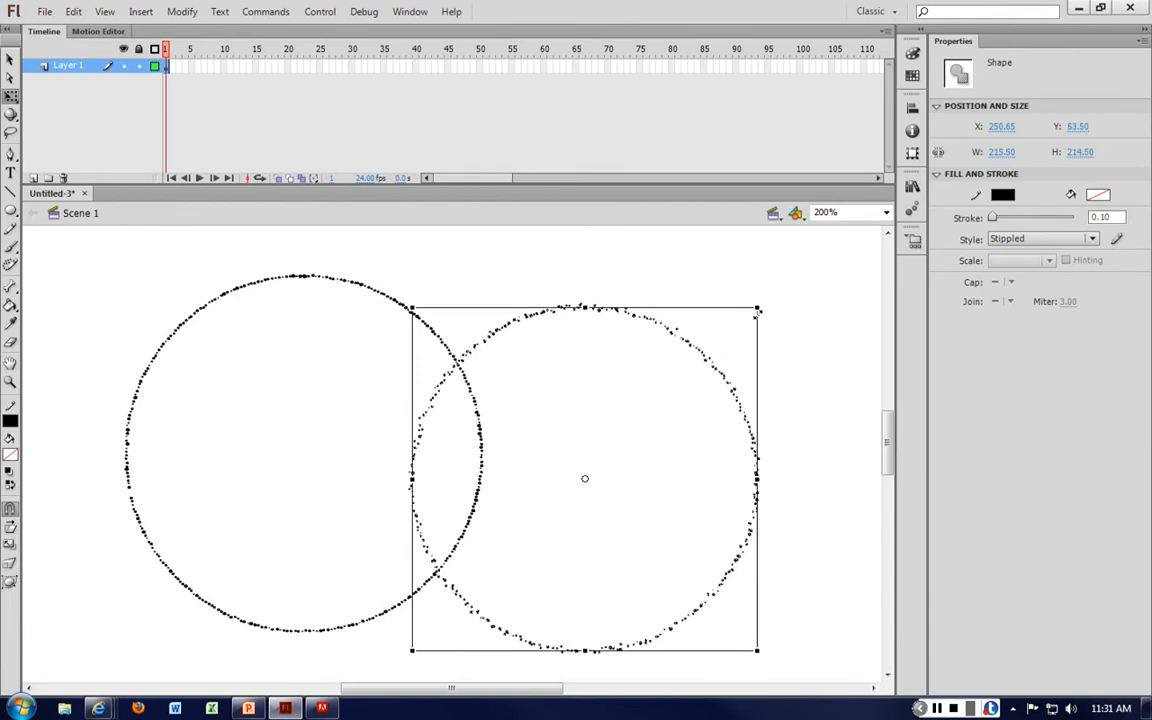
{"action": "left_click_drag", "start_coordinate": [636, 340], "coordinate": [410, 327]}
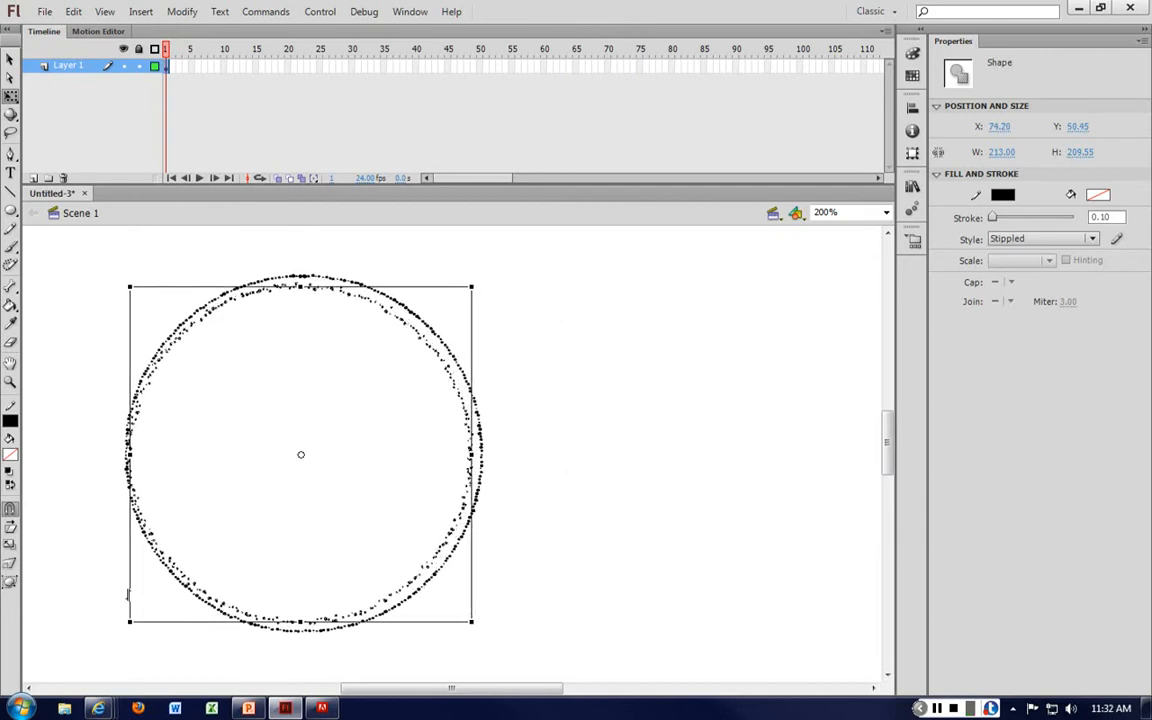
{"action": "left_click_drag", "start_coordinate": [129, 621], "coordinate": [133, 623]}
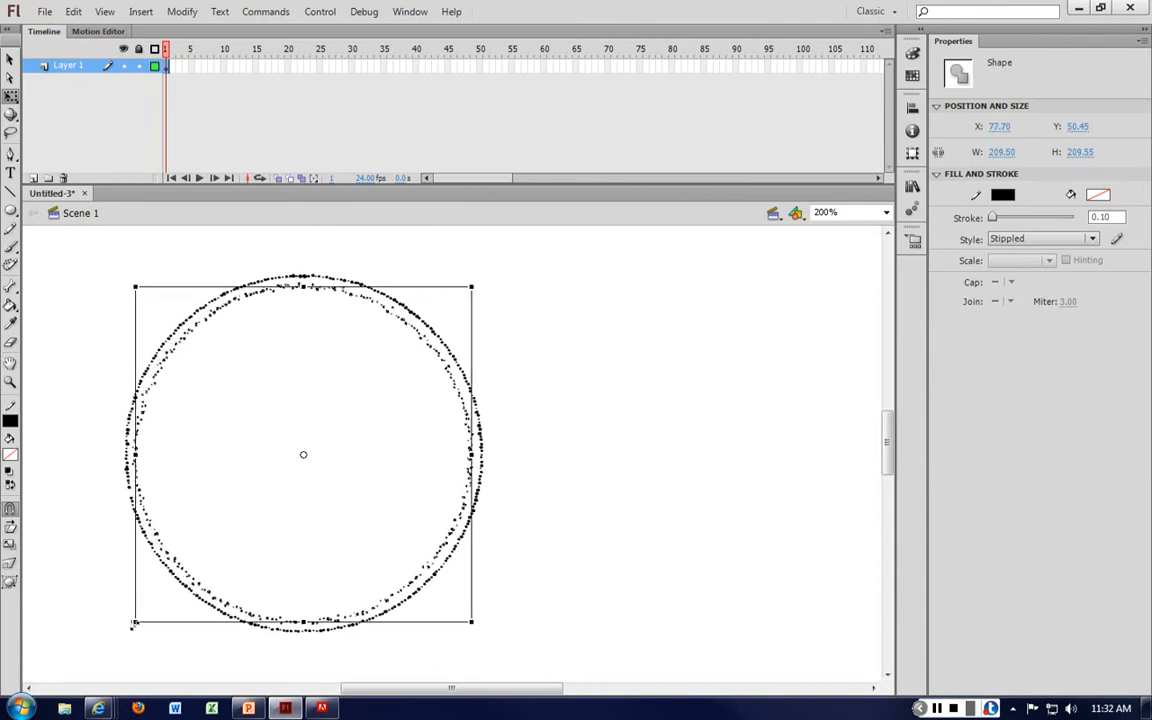
{"action": "left_click", "coordinate": [614, 362]}
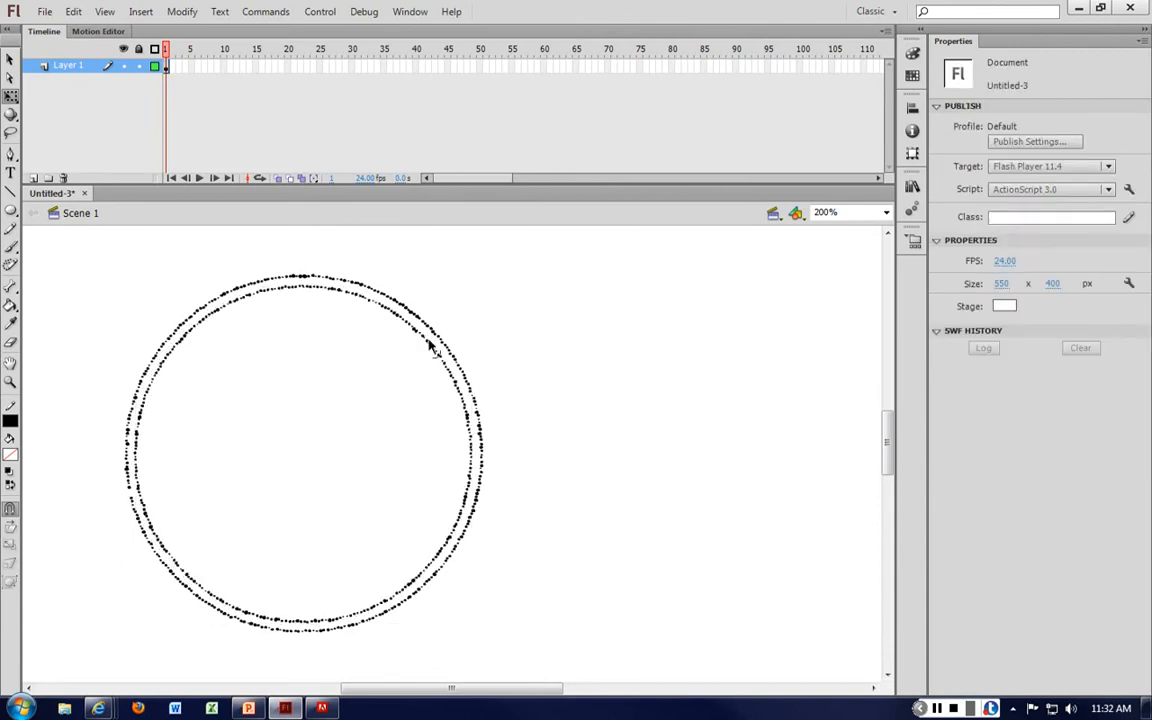
Change the inner circle's stroke color to dark red.
{"action": "key", "text": "ctrl+a"}
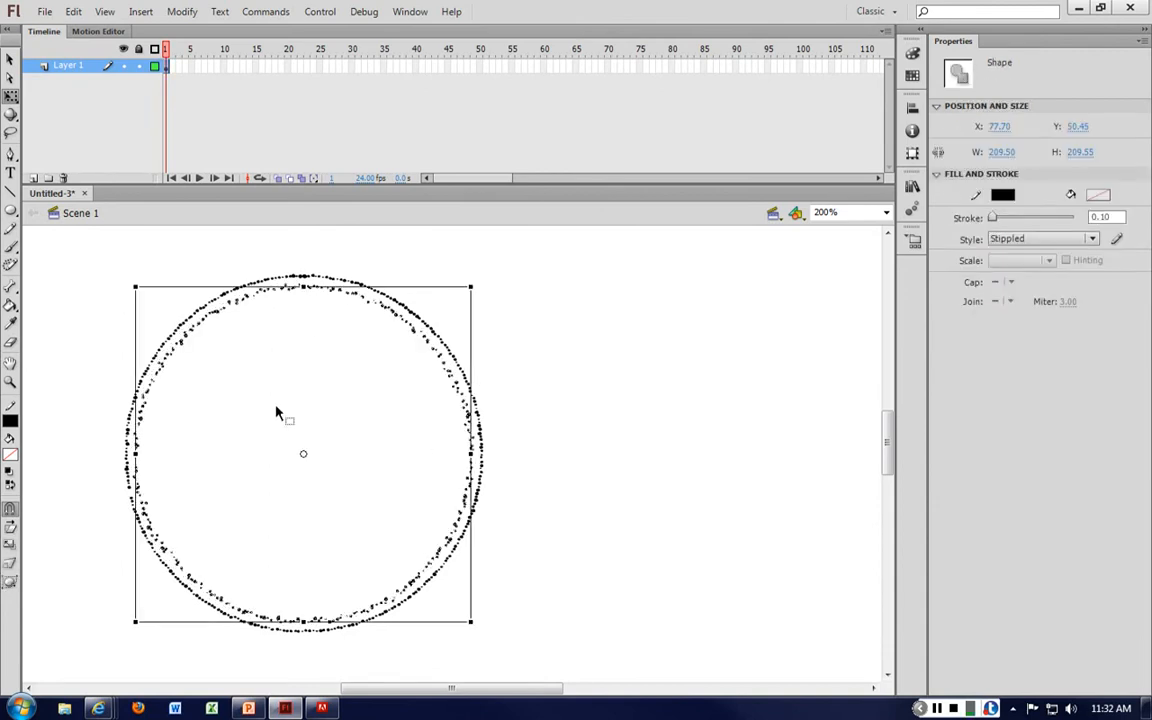
{"action": "left_click", "coordinate": [688, 330]}
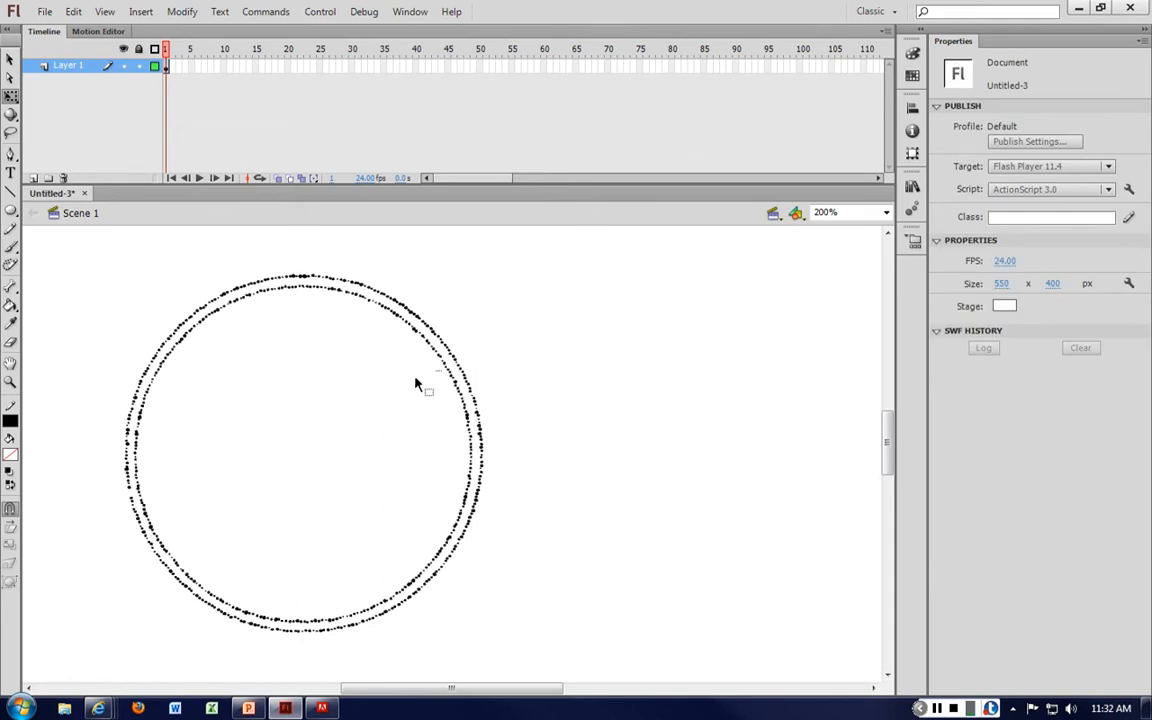
{"action": "left_click", "coordinate": [436, 352]}
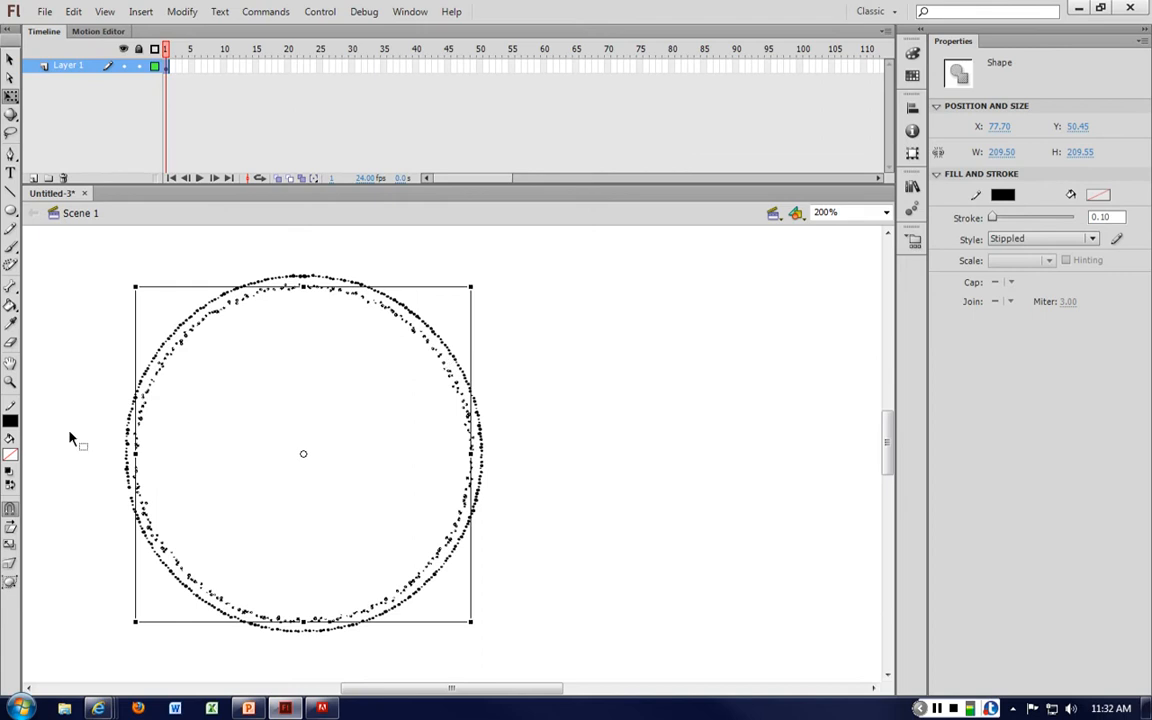
{"action": "left_click", "coordinate": [10, 420]}
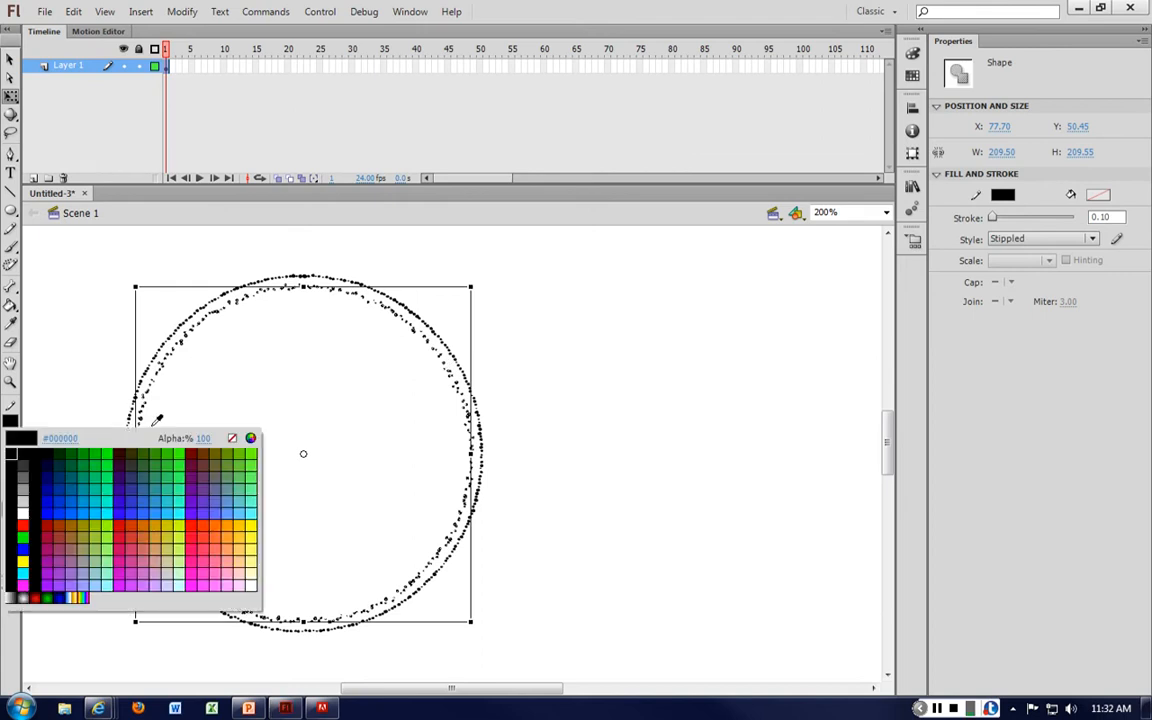
{"action": "left_click", "coordinate": [45, 532]}
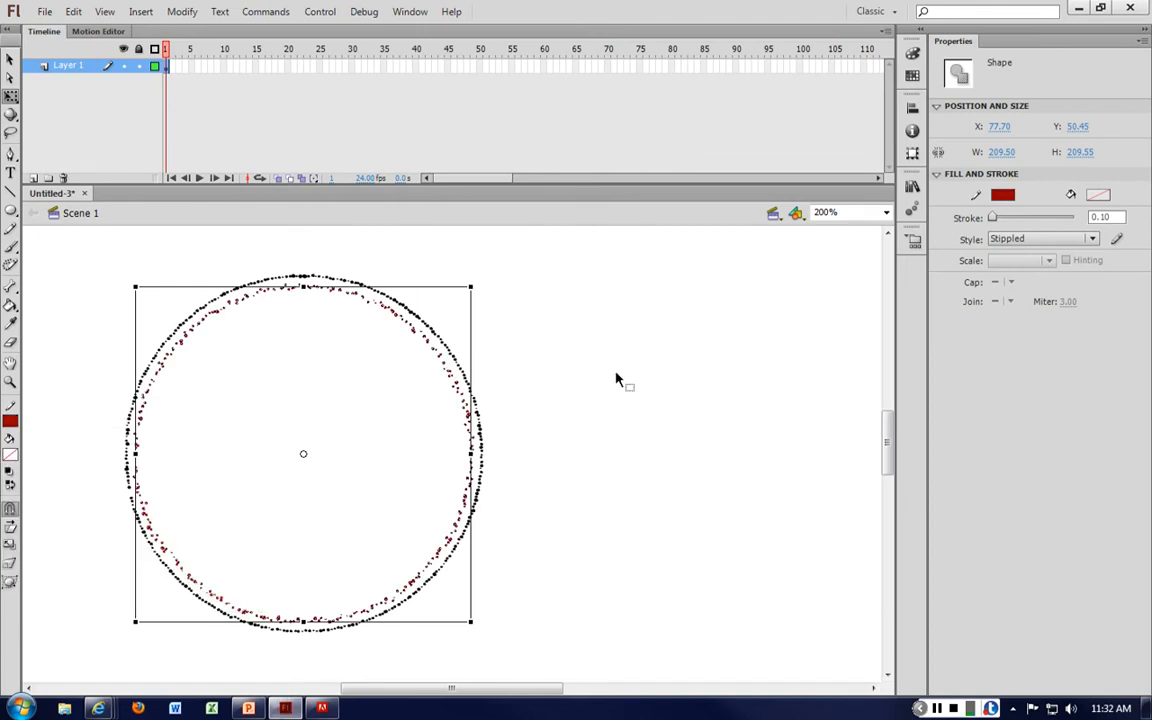
{"action": "left_click", "coordinate": [864, 415]}
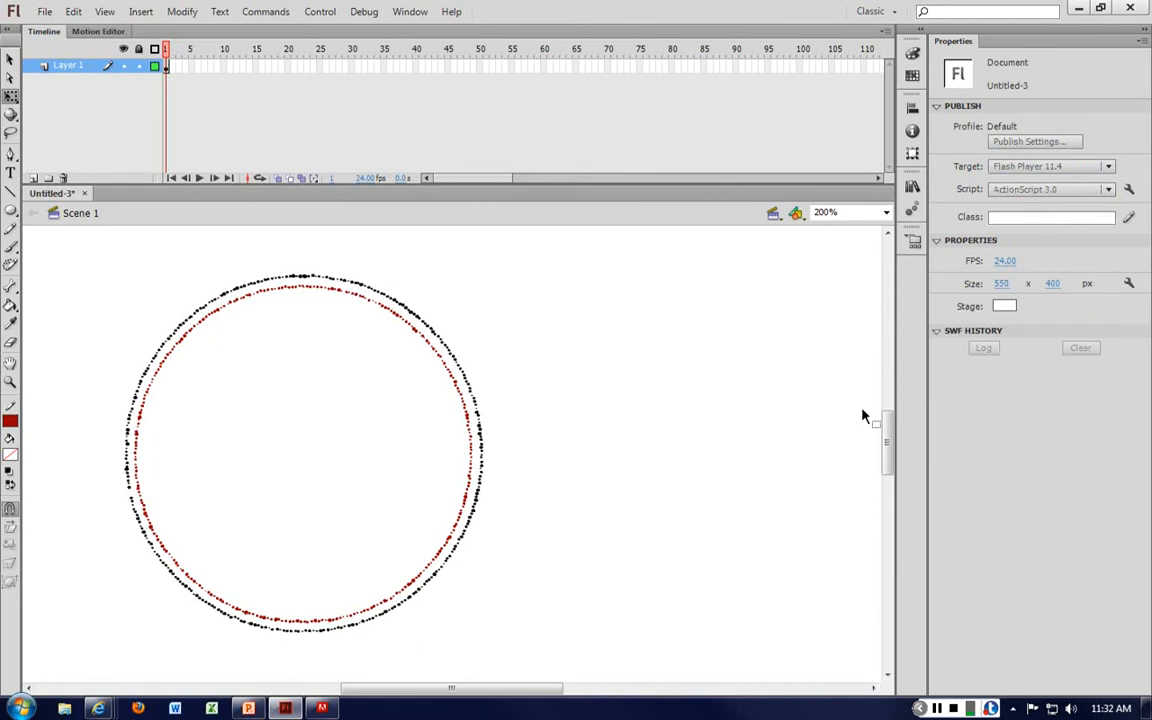
{"action": "left_click", "coordinate": [238, 291]}
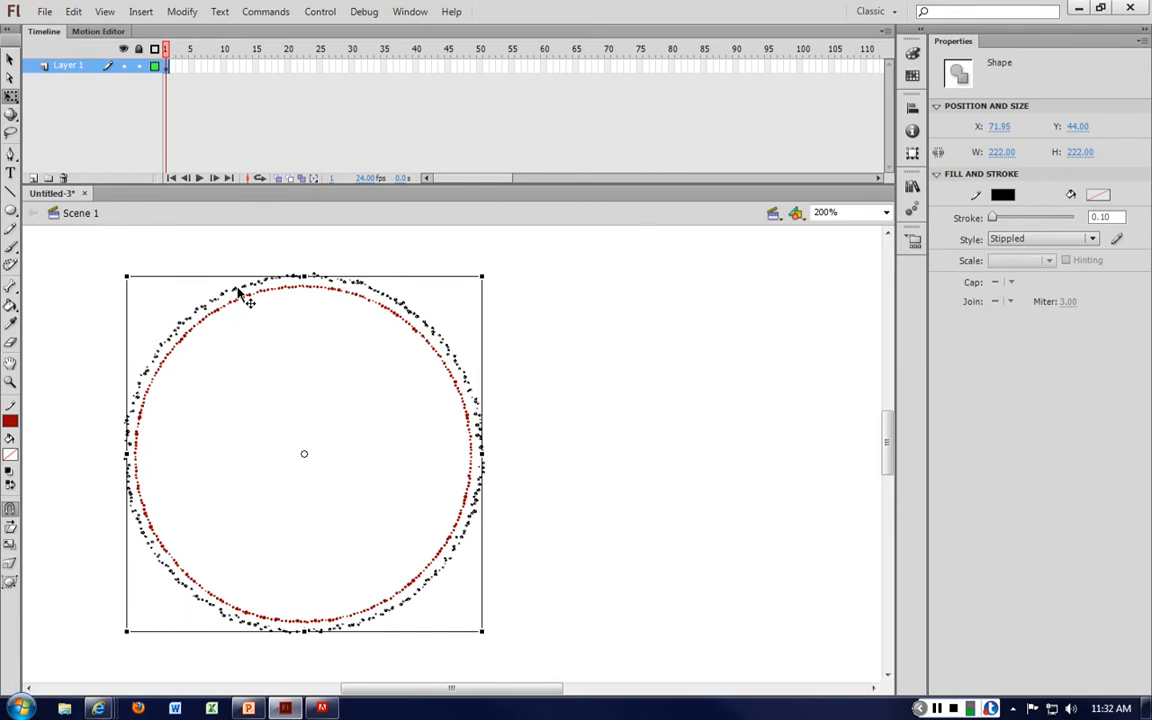
{"action": "left_click", "coordinate": [241, 297]}
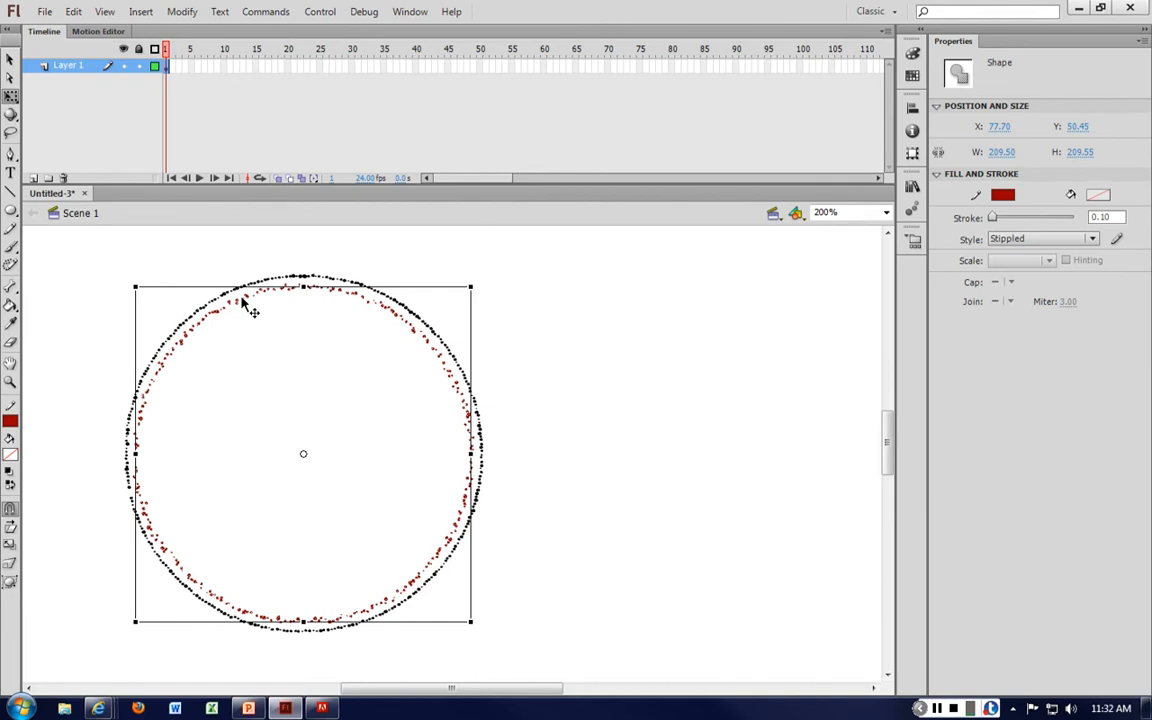
{"action": "left_click", "coordinate": [651, 383]}
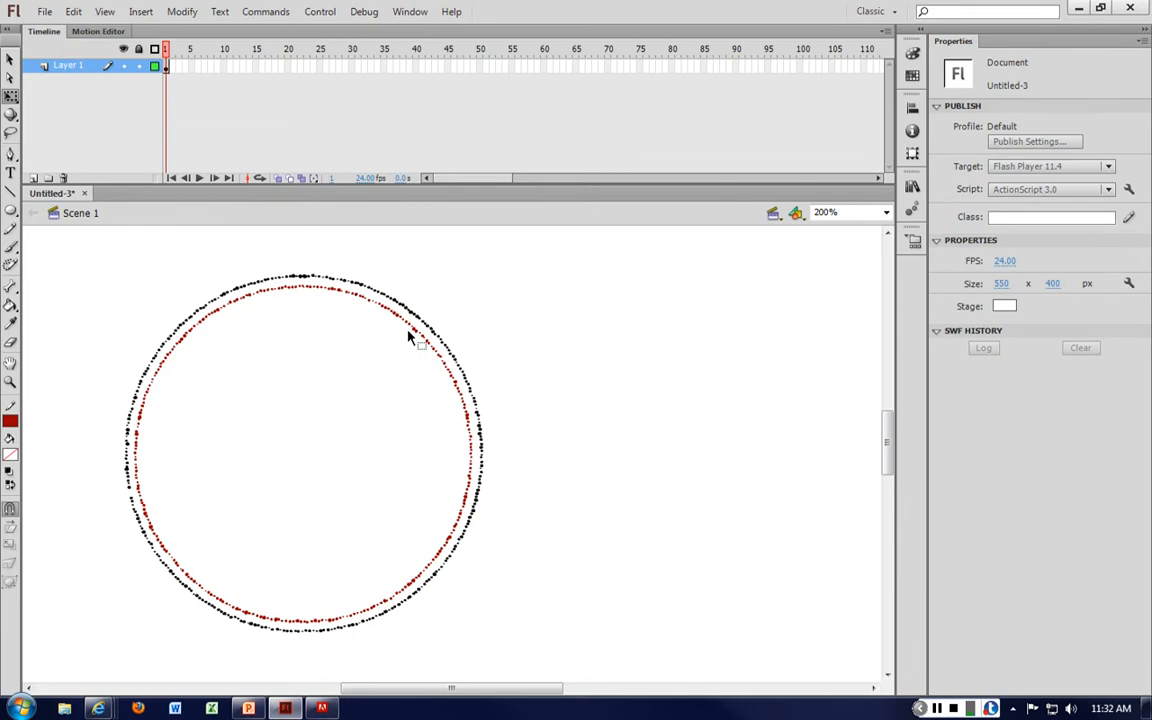
Draw a slightly sloping stippled line about 160 px wide right of the circles and set its stroke width to about 57.
{"action": "left_click", "coordinate": [10, 190]}
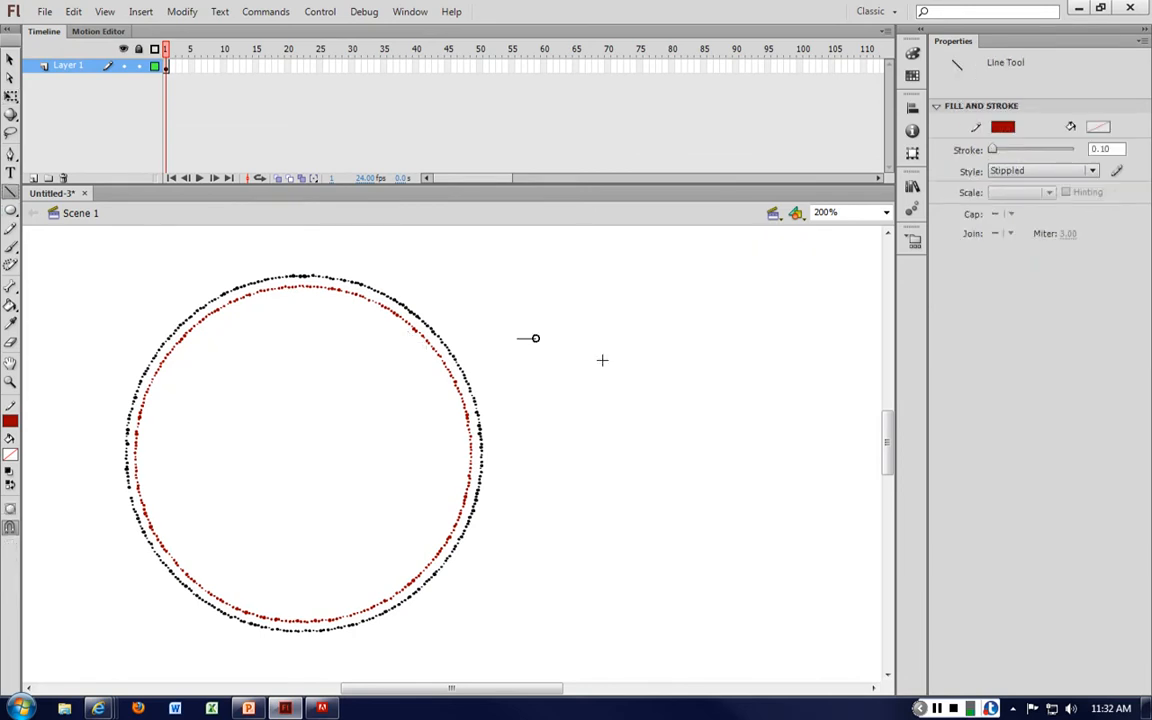
{"action": "left_click_drag", "start_coordinate": [517, 338], "coordinate": [771, 380]}
{"action": "key", "text": "v"}
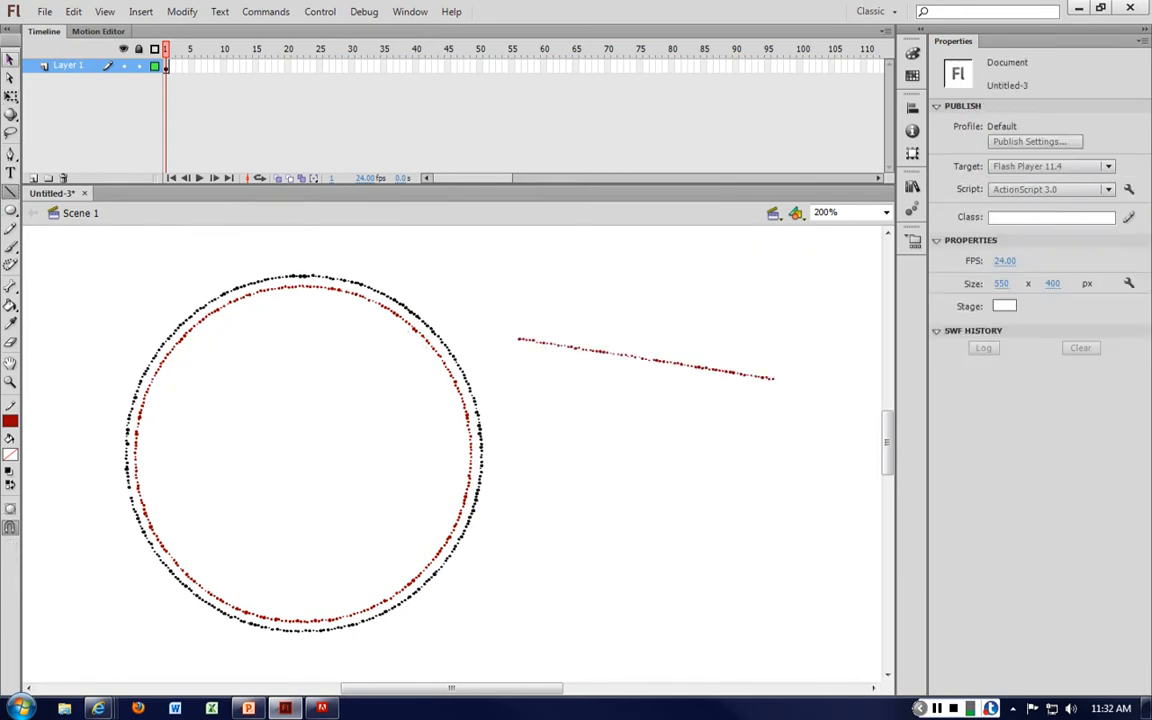
{"action": "left_click", "coordinate": [638, 352]}
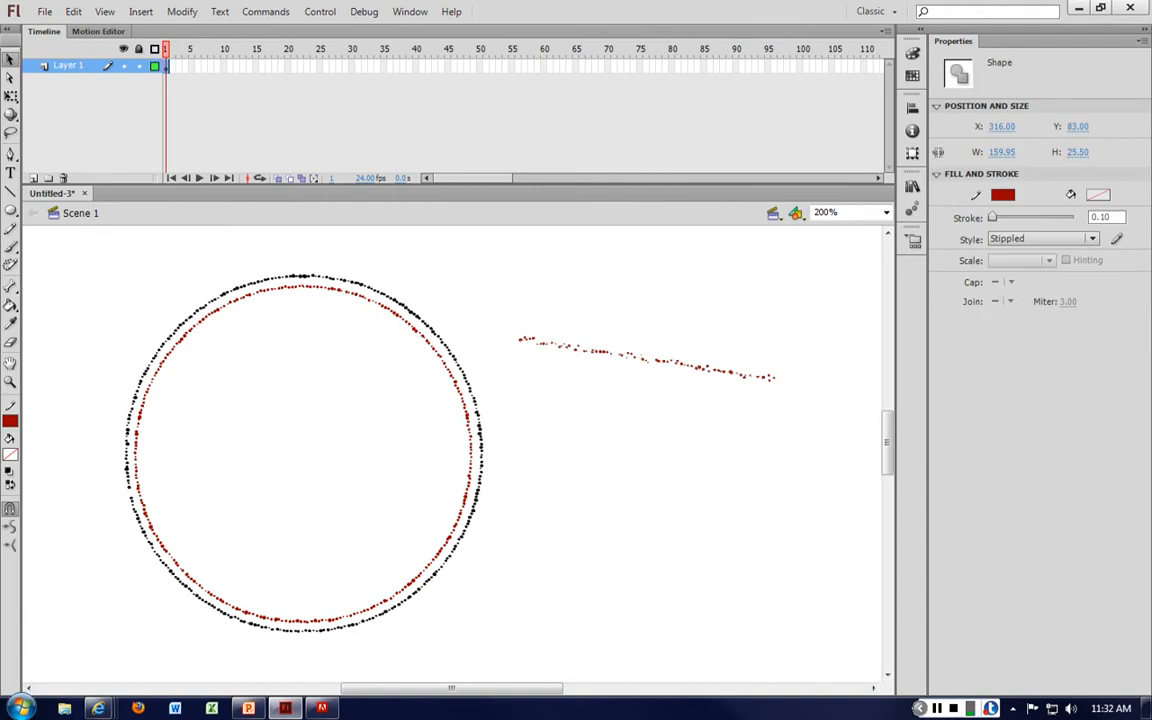
{"action": "left_click_drag", "start_coordinate": [993, 217], "coordinate": [1015, 217]}
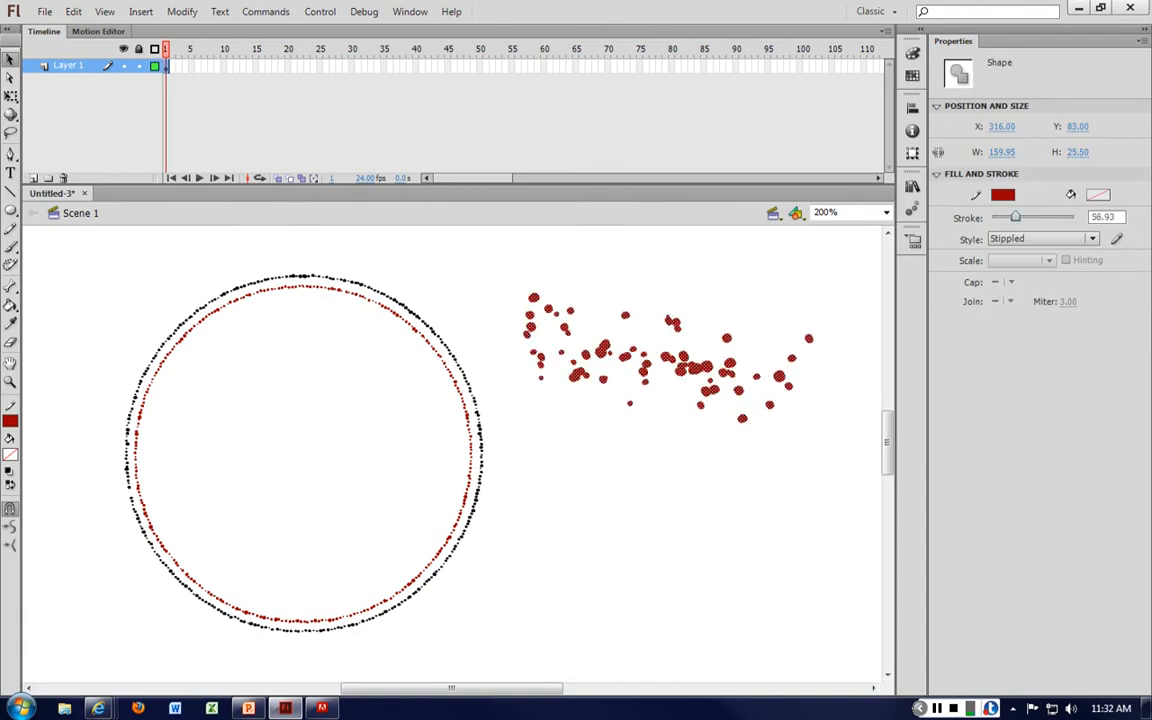
{"action": "left_click", "coordinate": [815, 303]}
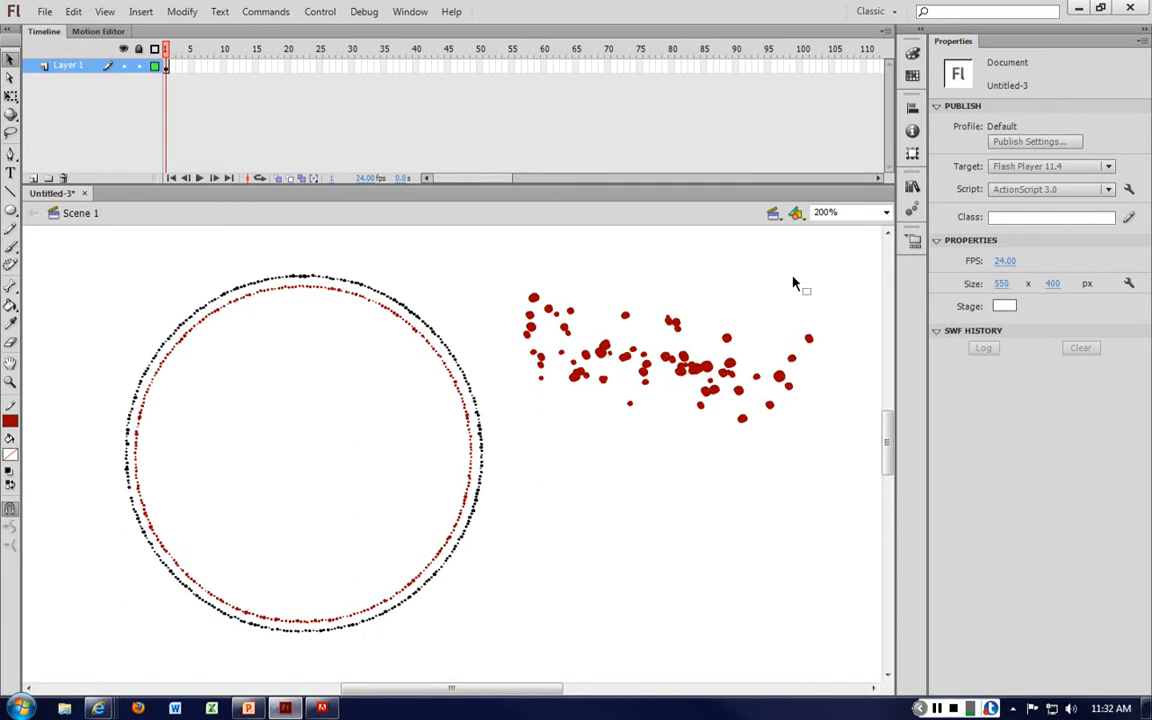
Try the Dashed stroke style on the thick red line, and settle on Hatched.
{"action": "left_click", "coordinate": [676, 335]}
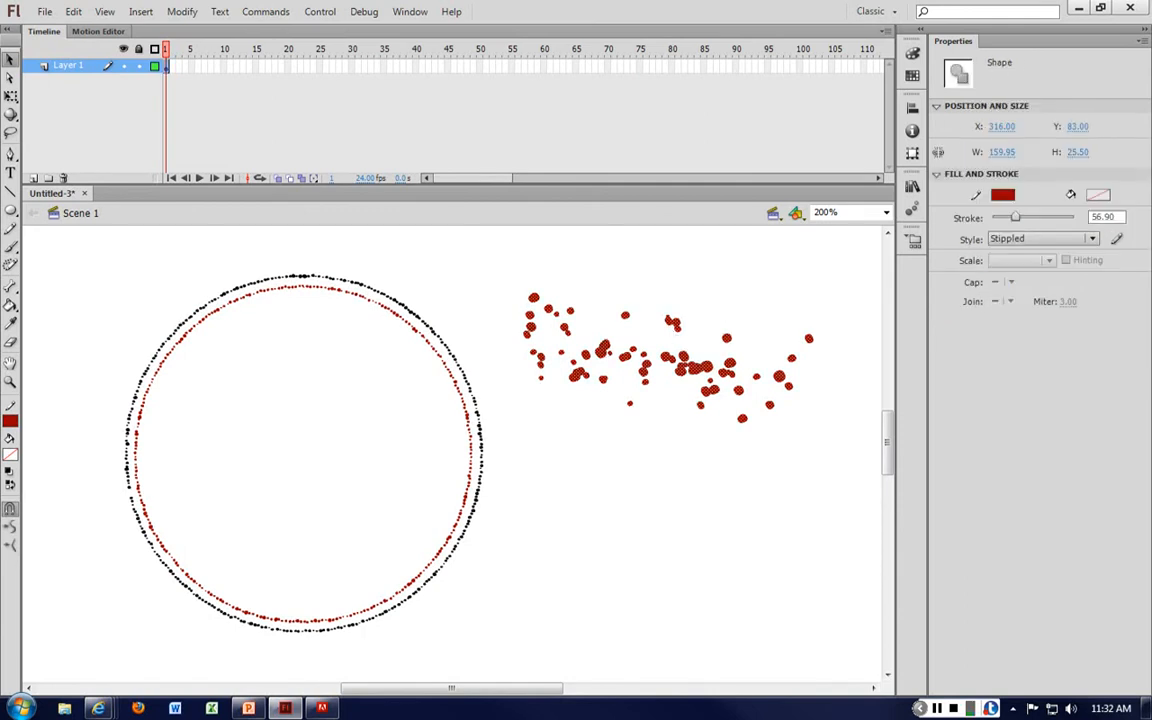
{"action": "left_click", "coordinate": [1043, 238]}
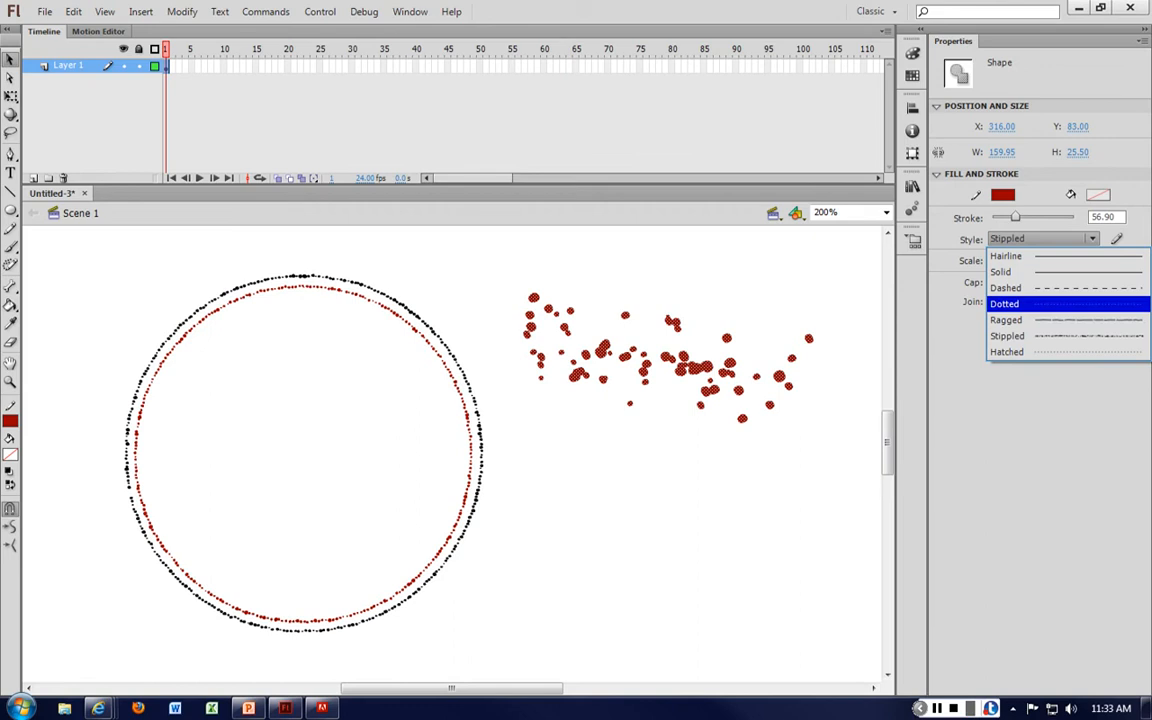
{"action": "key", "text": "Return"}
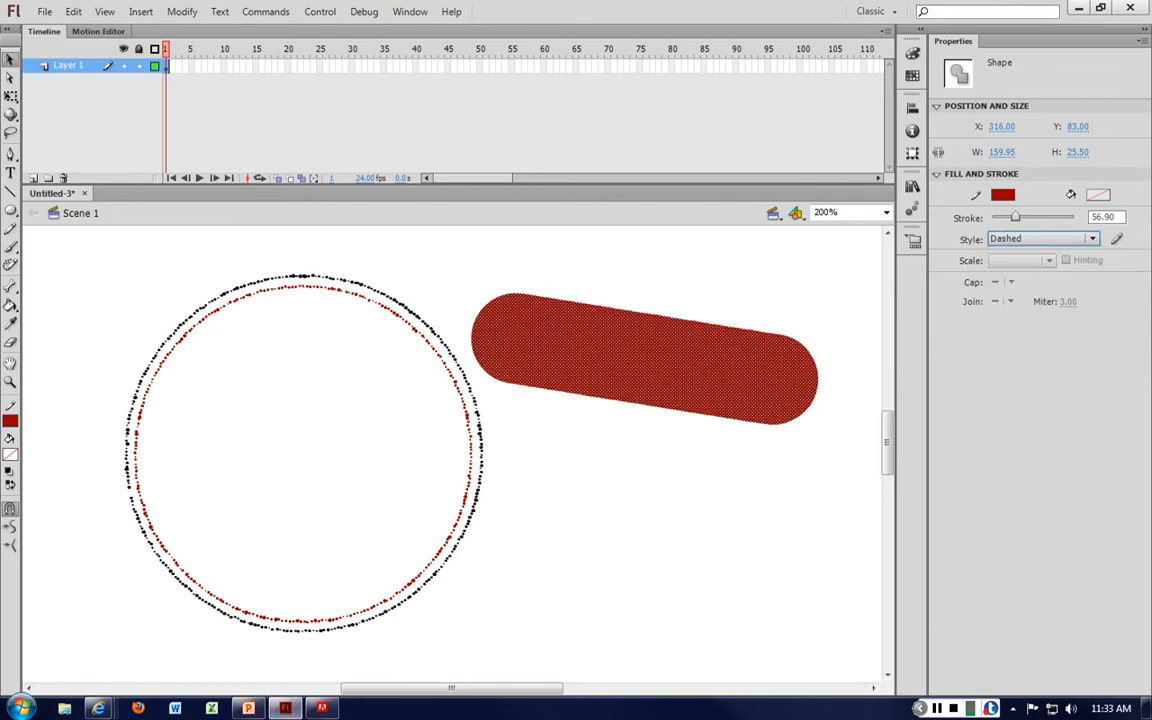
{"action": "left_click", "coordinate": [1042, 238]}
{"action": "left_click", "coordinate": [1010, 352]}
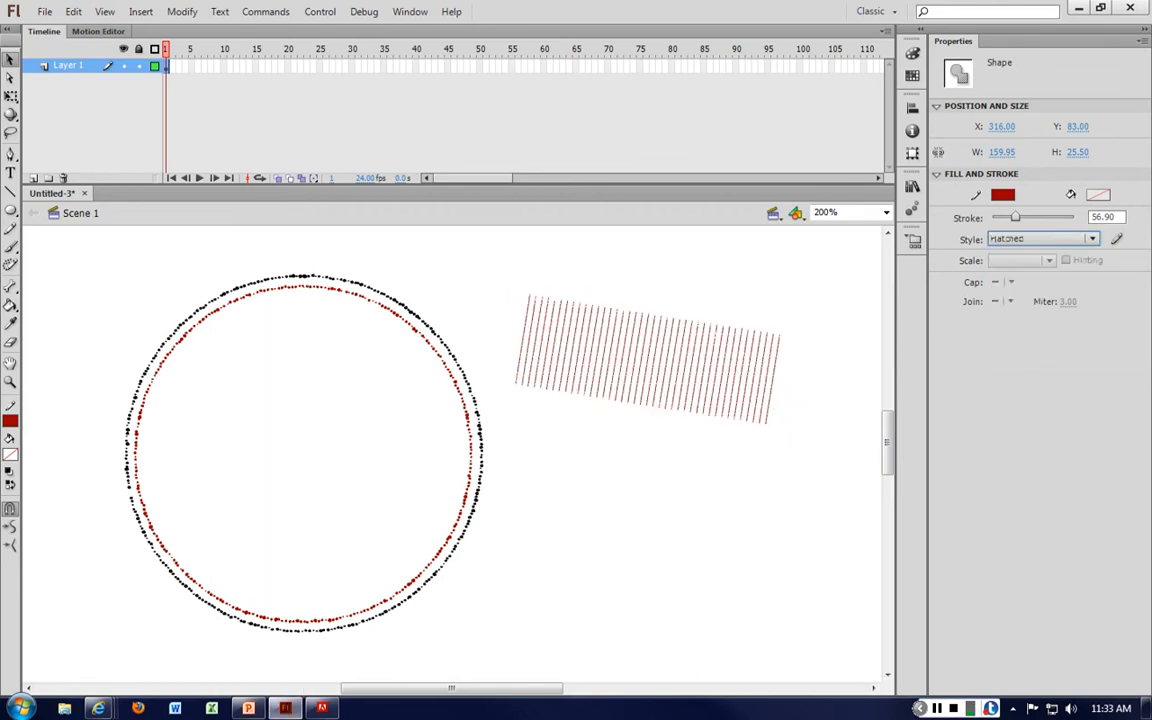
{"action": "left_click", "coordinate": [845, 405]}
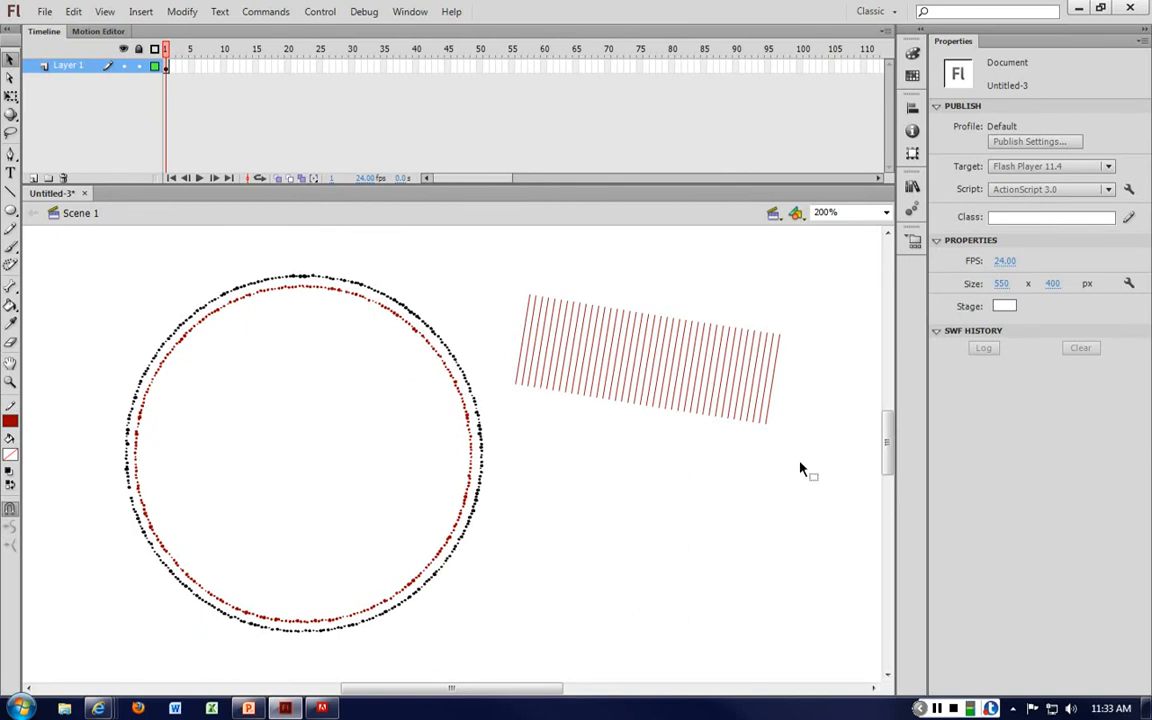
Delete the whole hatched red line beside the circles.
{"action": "left_click", "coordinate": [753, 404]}
{"action": "left_click_drag", "start_coordinate": [499, 276], "coordinate": [831, 467]}
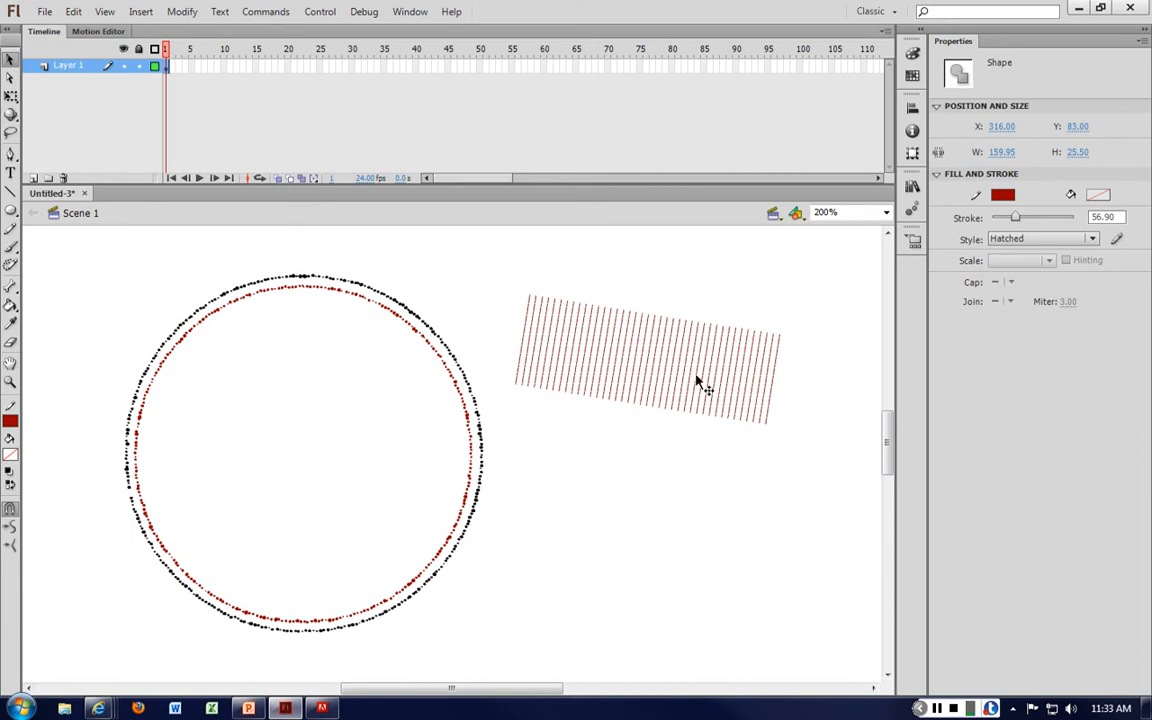
{"action": "key", "text": "Delete"}
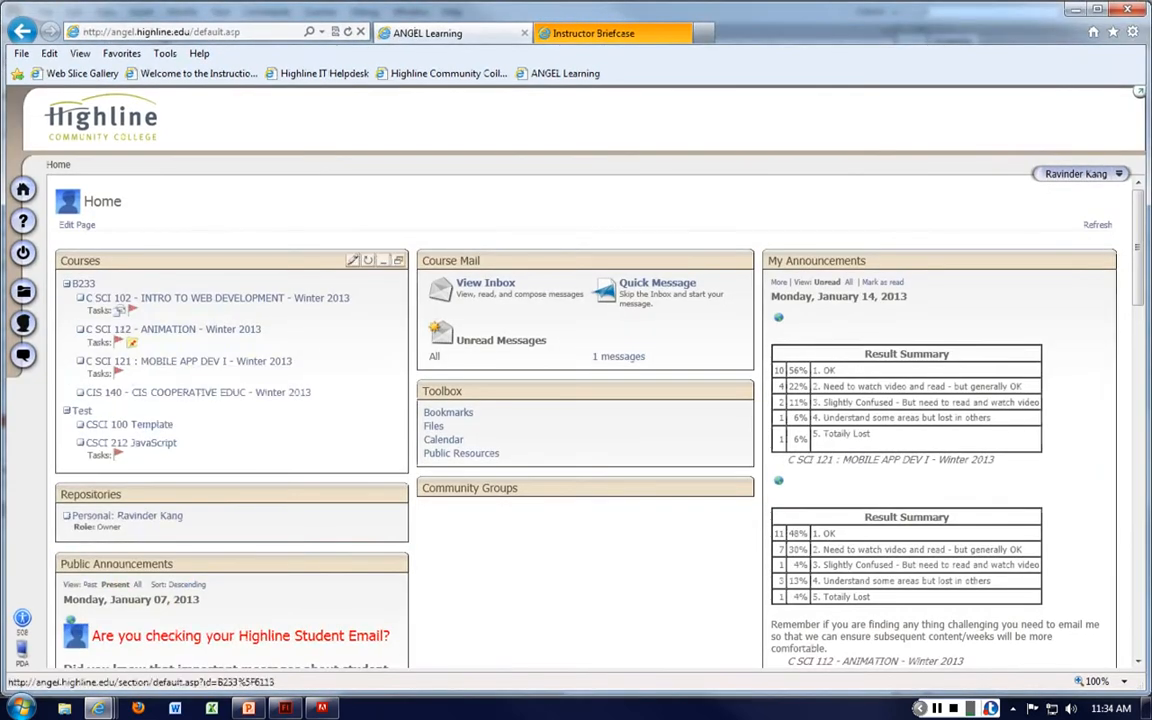
Open the lessons page of the C SCI 112 - Animation course in the browser and return to Flash.
{"action": "left_click", "coordinate": [173, 329]}
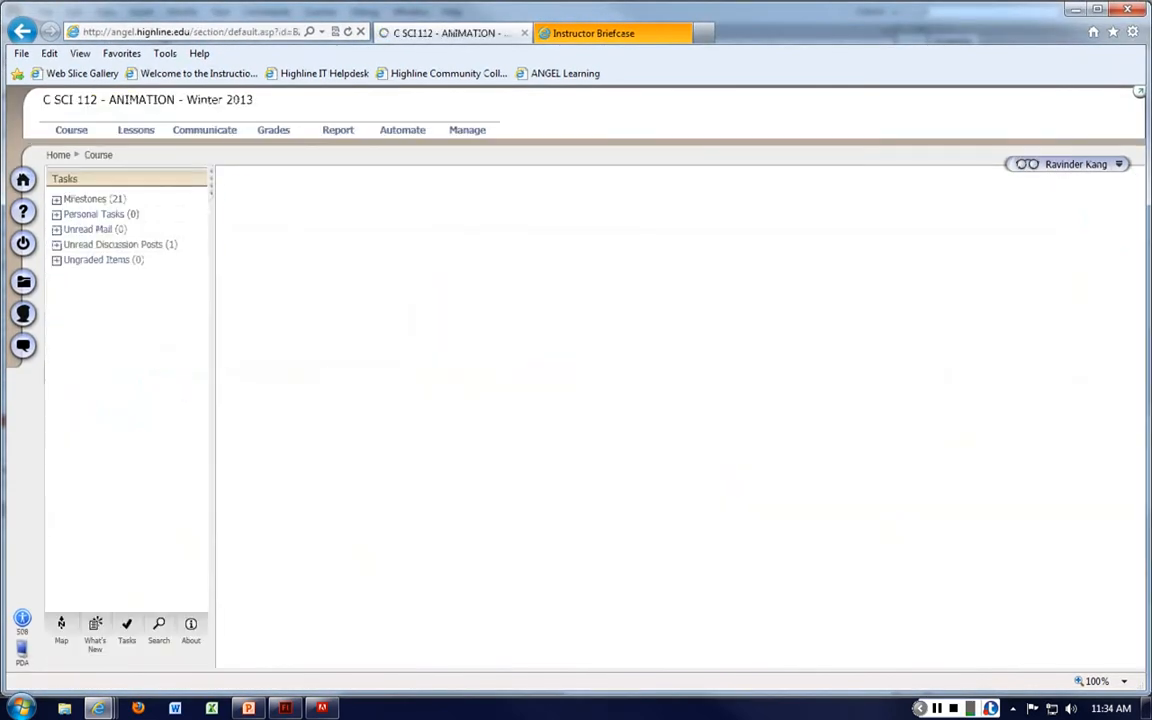
{"action": "left_click", "coordinate": [136, 130]}
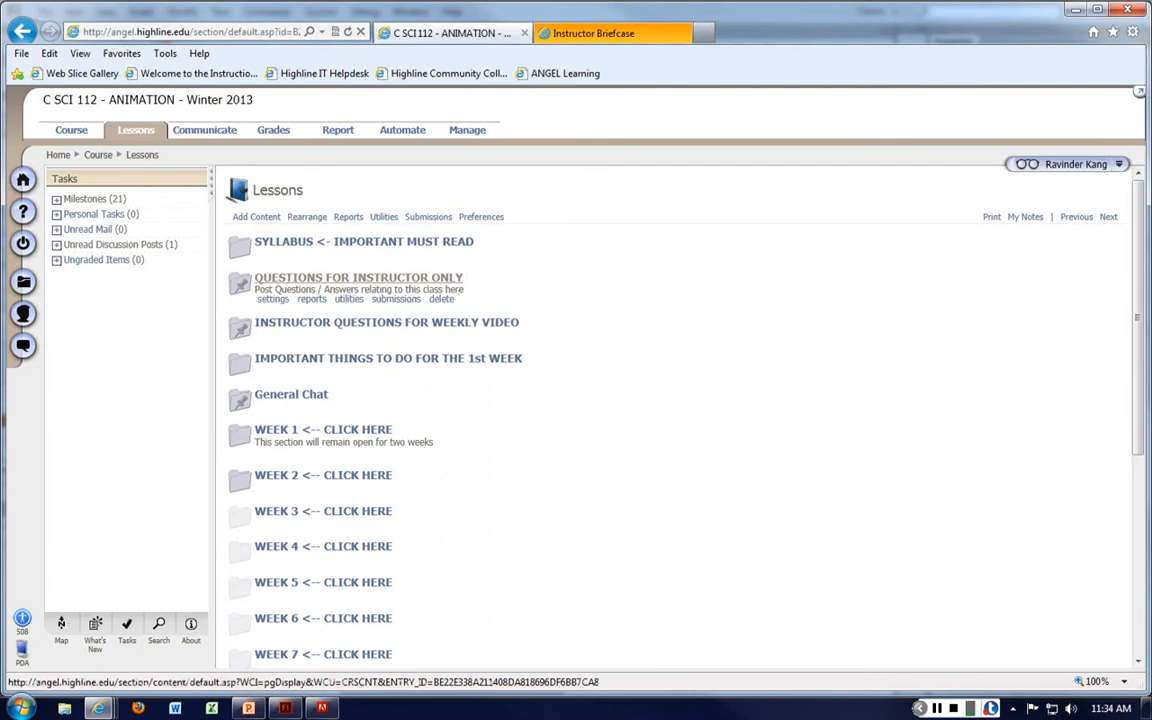
{"action": "left_click_drag", "start_coordinate": [160, 10], "coordinate": [1151, 174]}
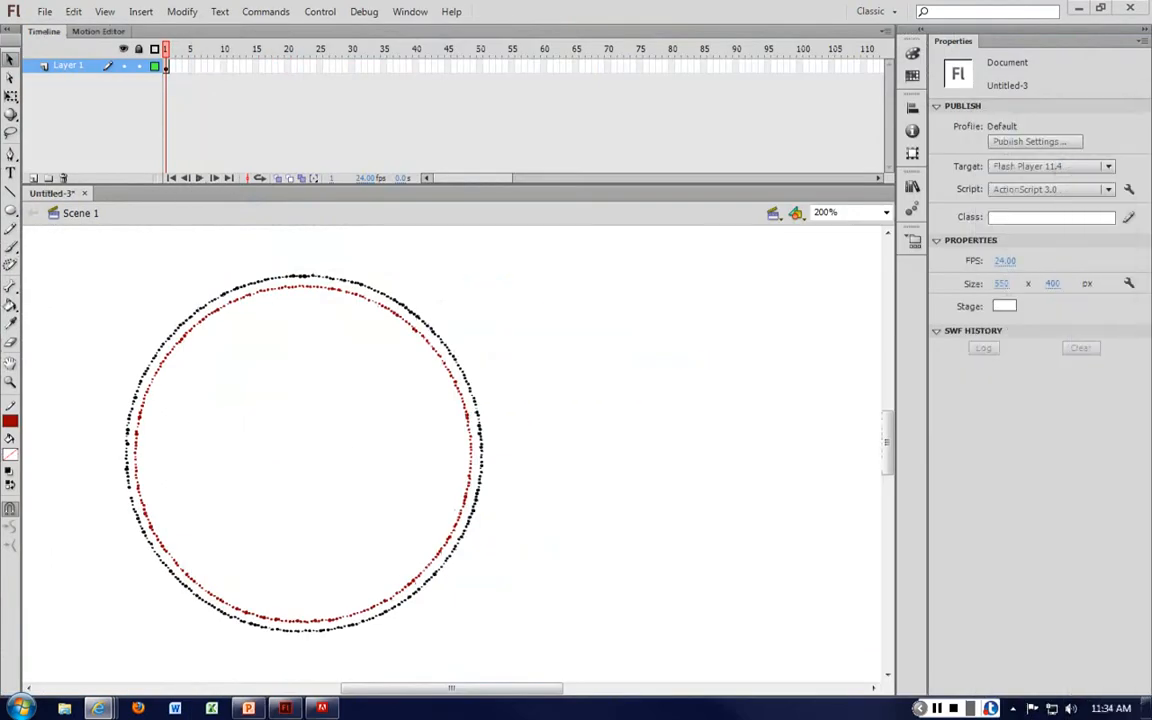
{"action": "left_click", "coordinate": [636, 330]}
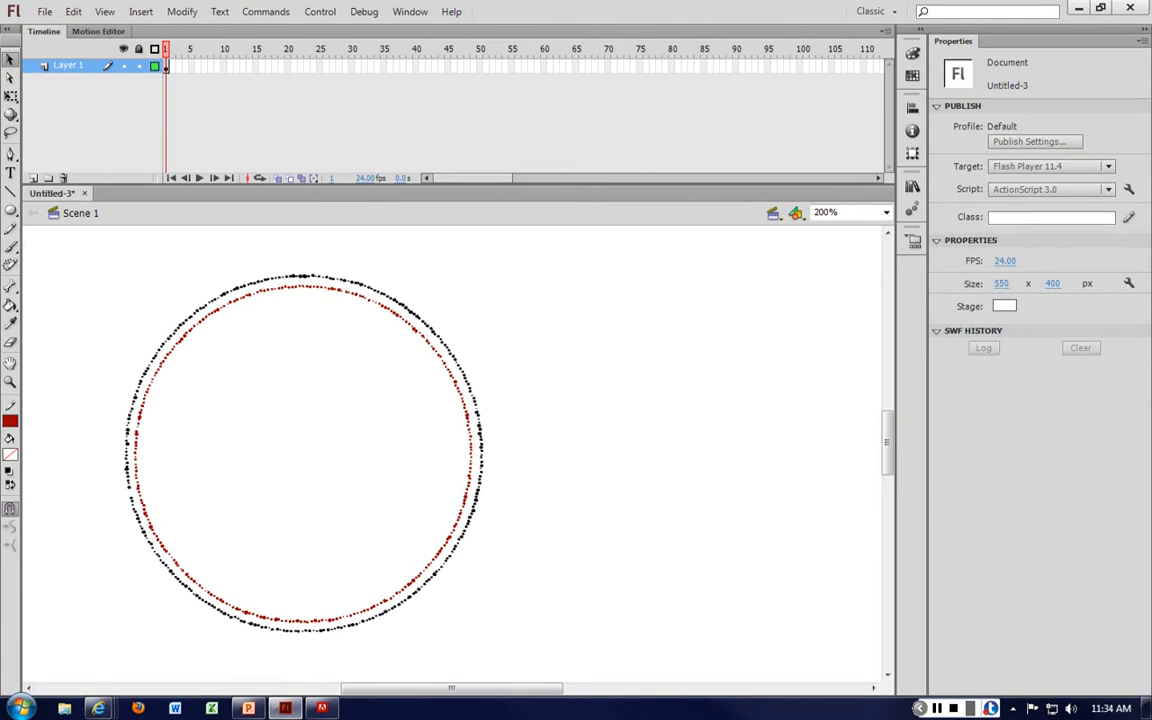
Paint an S-curve about 82 by 151.5 px right of the circles with the Brush tool and move it closer to them, to about X 349, Y 50.
{"action": "left_click", "coordinate": [10, 246]}
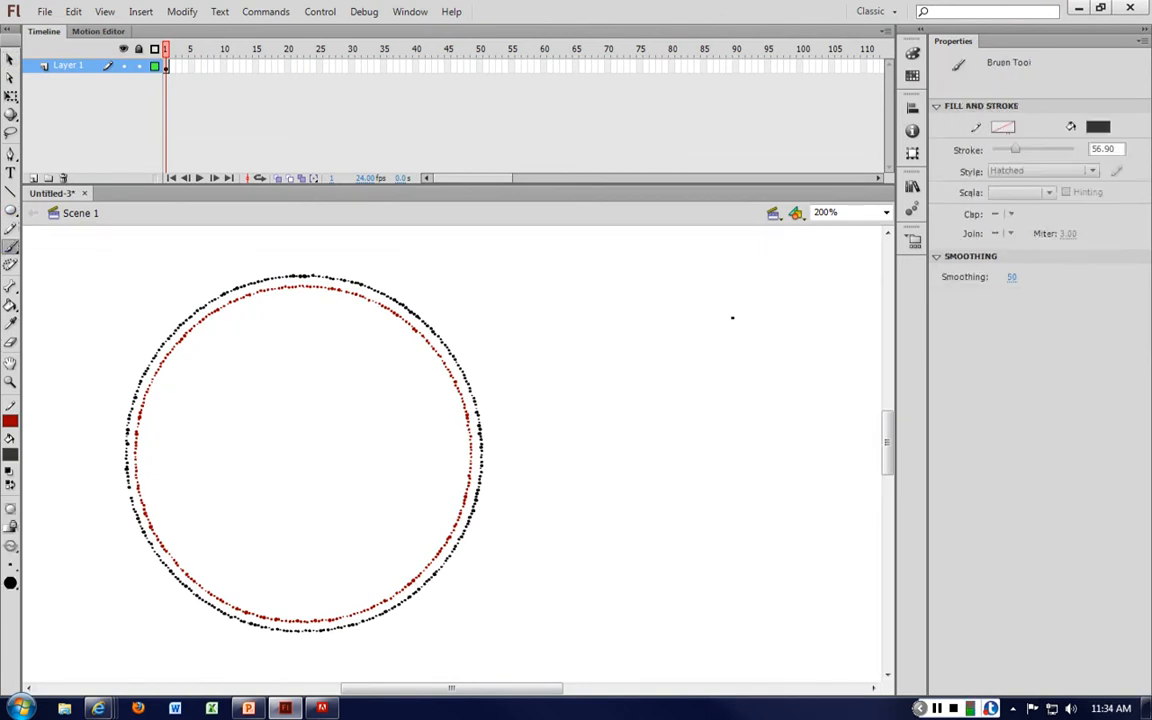
{"action": "mouse_move", "coordinate": [733, 315]}
{"action": "left_mouse_down"}
{"action": "mouse_move", "coordinate": [668, 323]}
{"action": "mouse_move", "coordinate": [747, 417]}
{"action": "mouse_move", "coordinate": [665, 548]}
{"action": "left_mouse_up"}
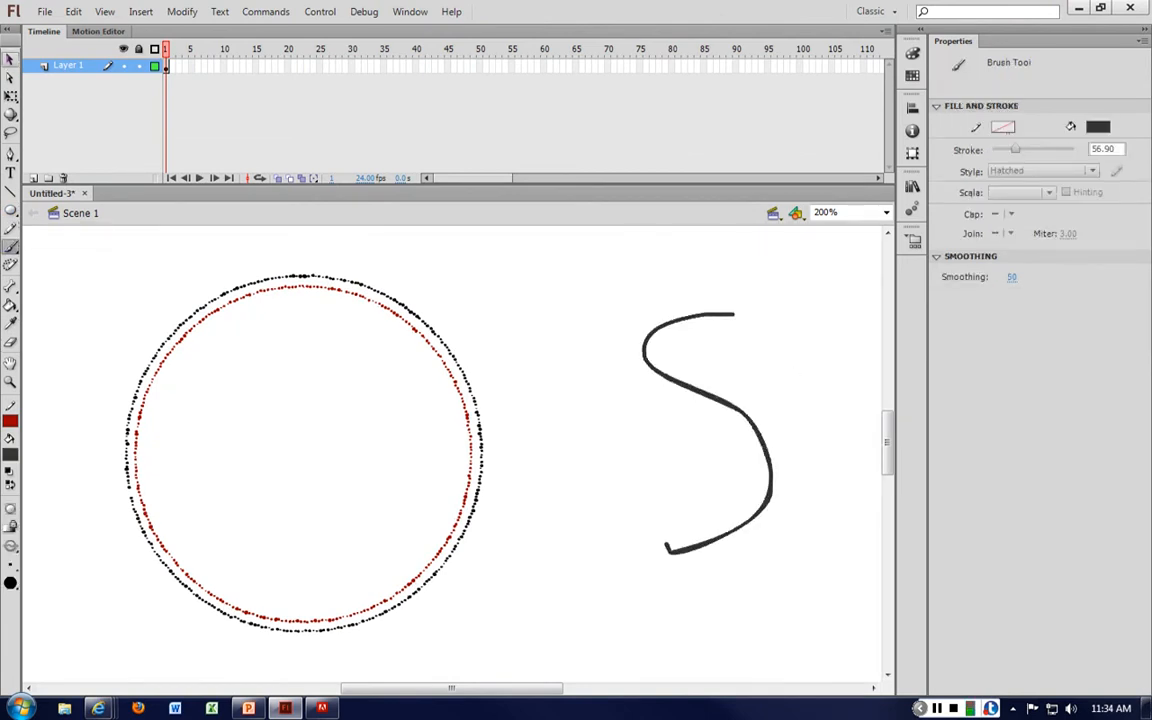
{"action": "left_click", "coordinate": [10, 59]}
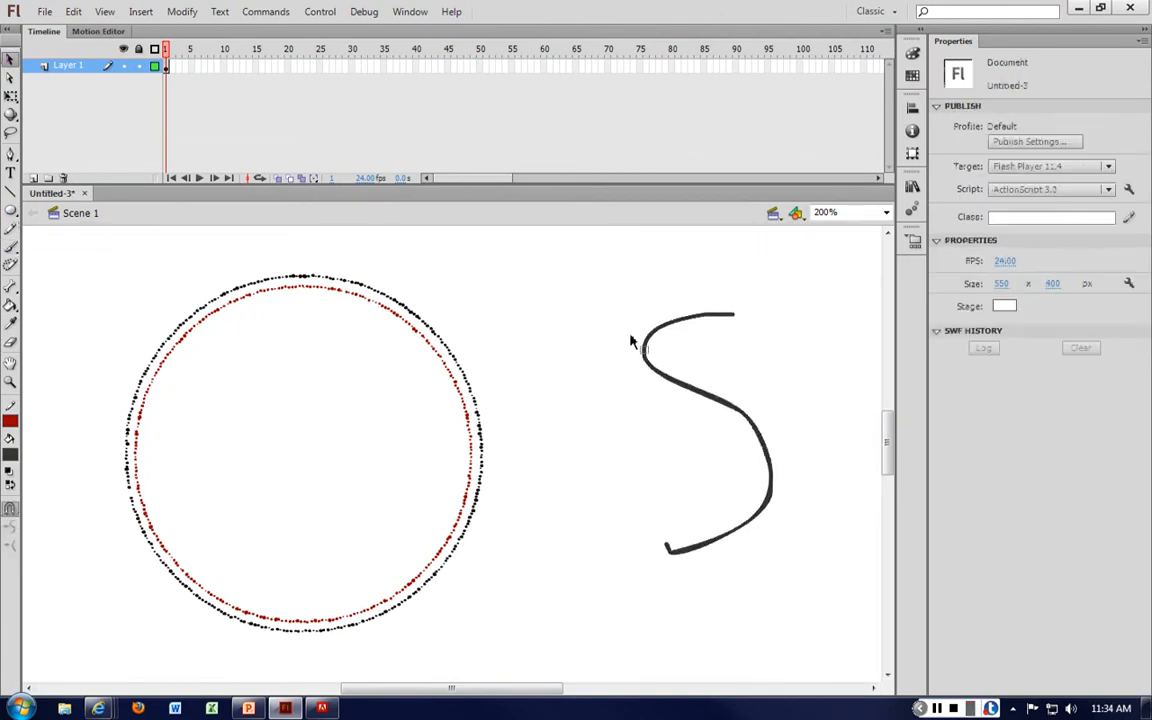
{"action": "left_click", "coordinate": [688, 392]}
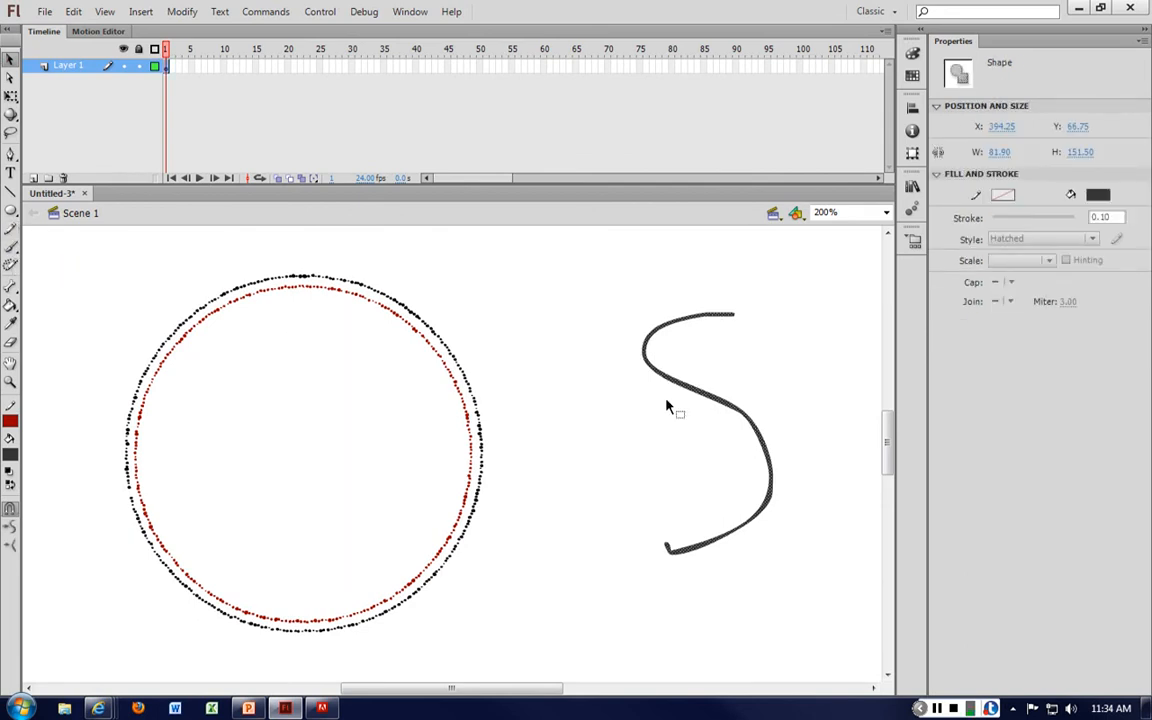
{"action": "left_click_drag", "start_coordinate": [567, 320], "coordinate": [617, 365]}
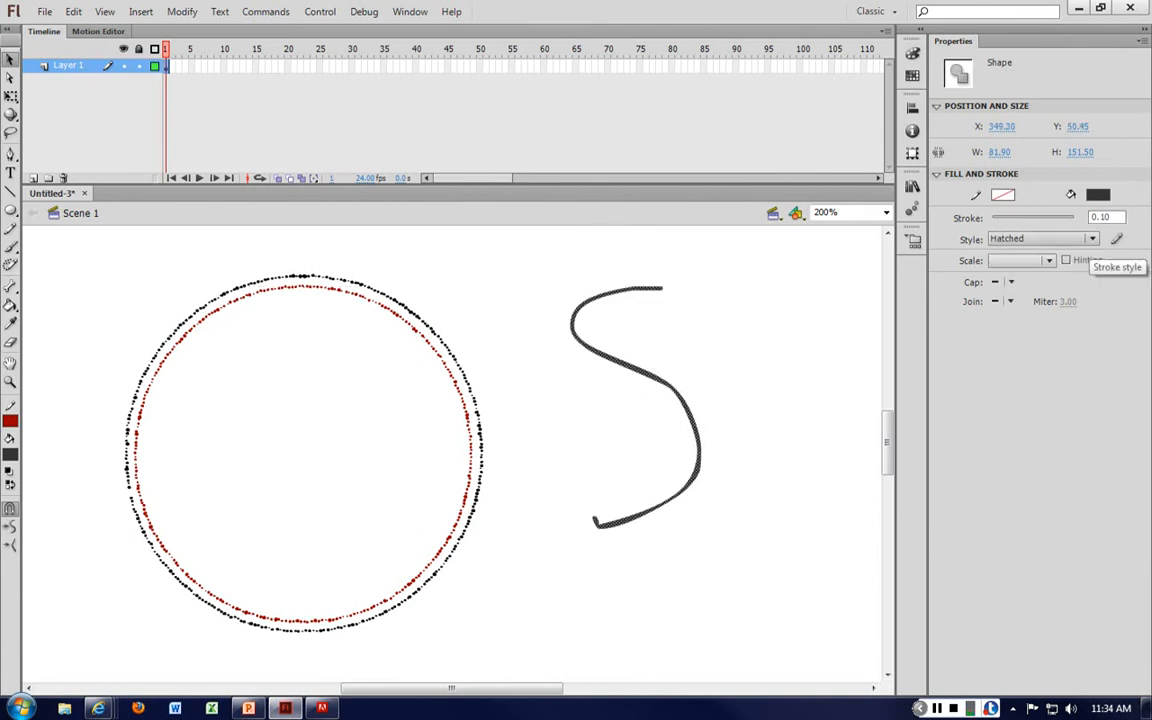
Apply the Stippled stroke style to the brushed S-curve, select only its outline and deselect it again.
{"action": "left_click", "coordinate": [1040, 238]}
{"action": "left_click", "coordinate": [1007, 336]}
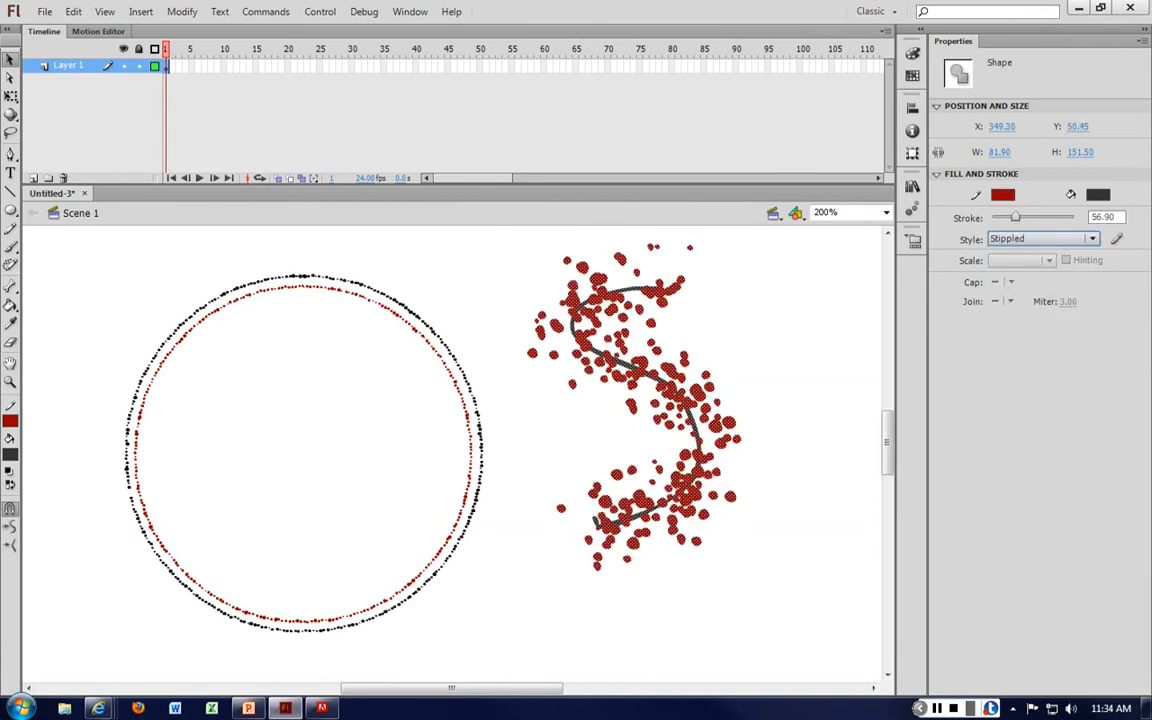
{"action": "left_click", "coordinate": [822, 322]}
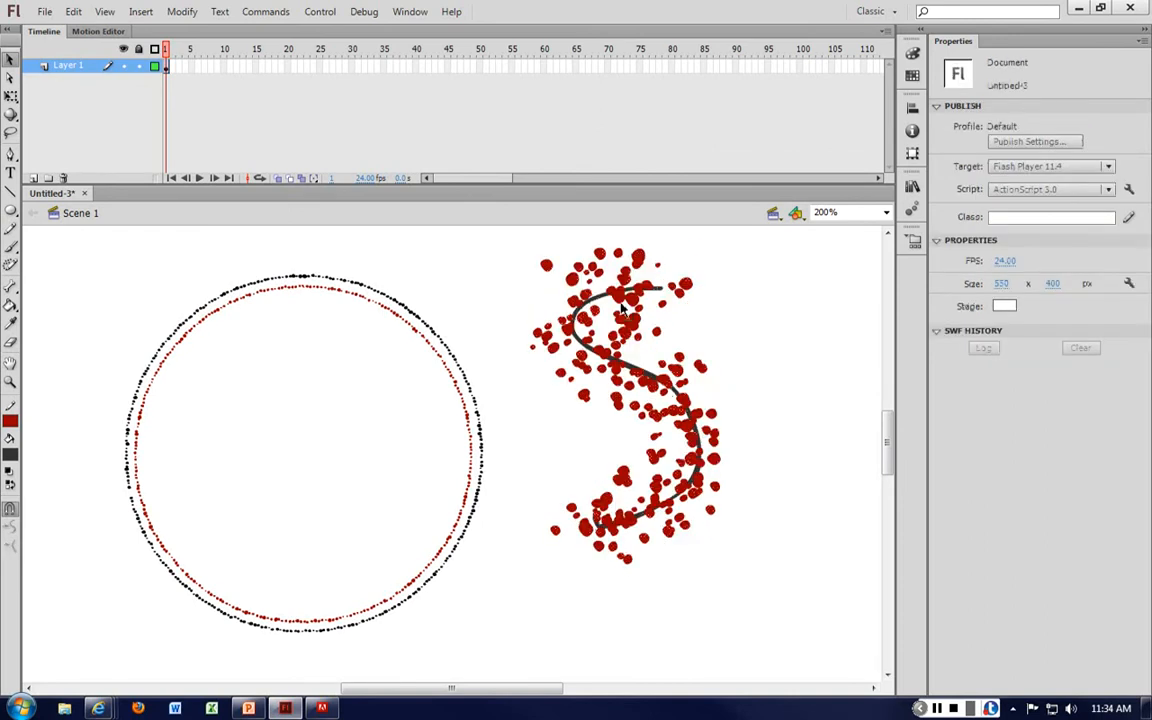
{"action": "left_click", "coordinate": [733, 301]}
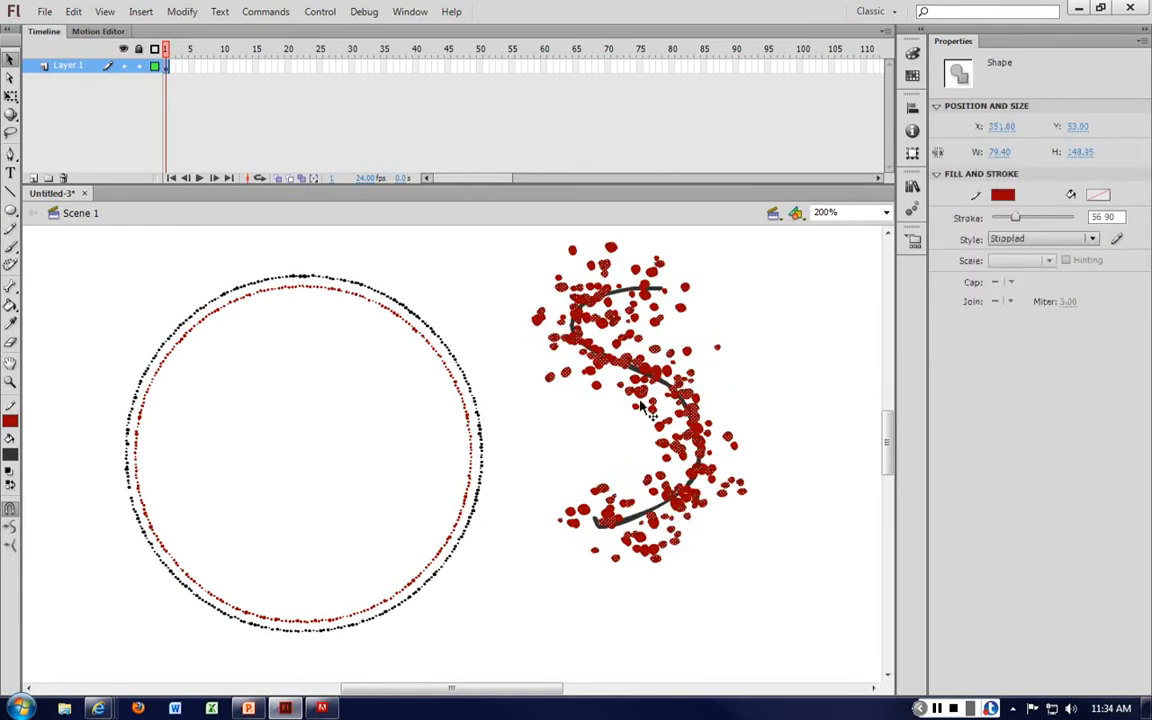
{"action": "left_click", "coordinate": [833, 357]}
{"action": "key", "text": "ctrl+z"}
{"action": "left_click", "coordinate": [836, 358]}
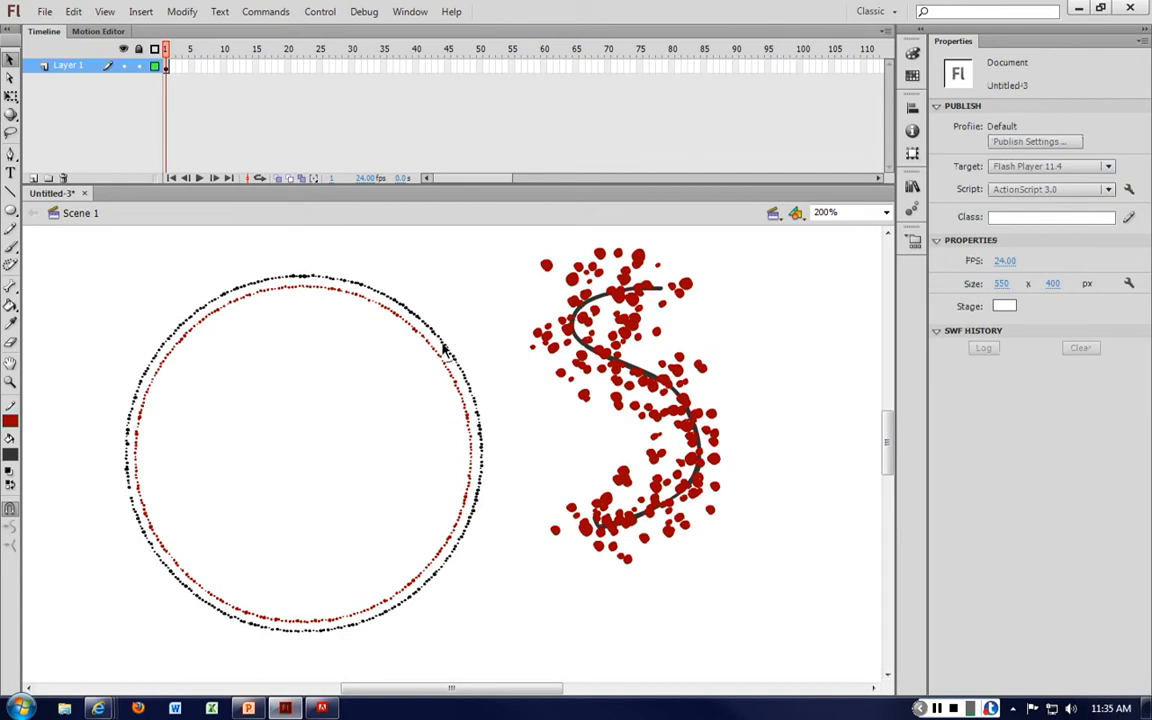
Close the current drawing without saving and create a new ActionScript 3.0 document.
{"action": "left_click", "coordinate": [410, 316]}
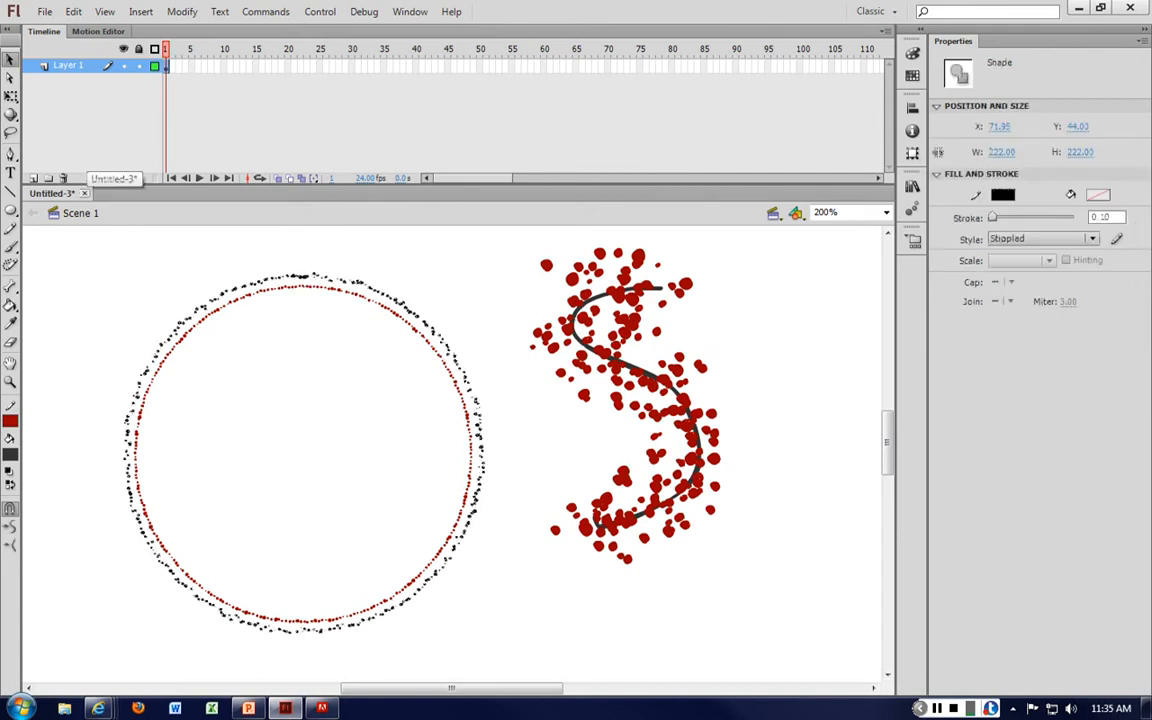
{"action": "left_click", "coordinate": [84, 193]}
{"action": "left_click", "coordinate": [575, 375]}
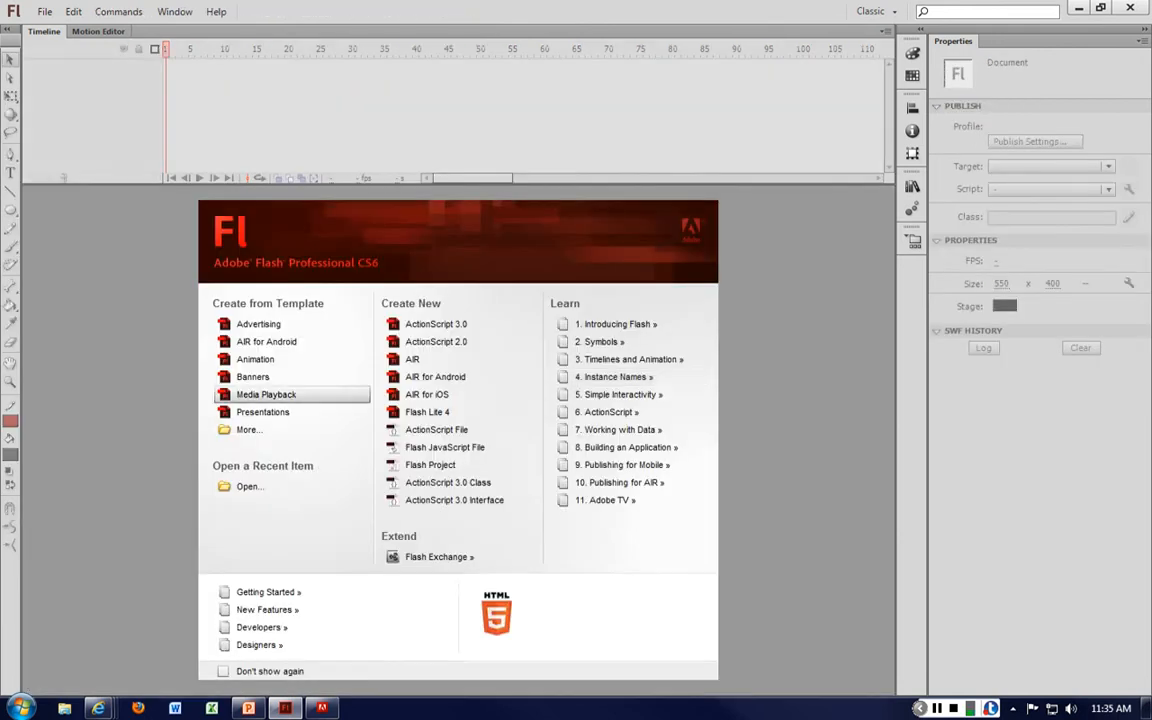
{"action": "left_click", "coordinate": [436, 324]}
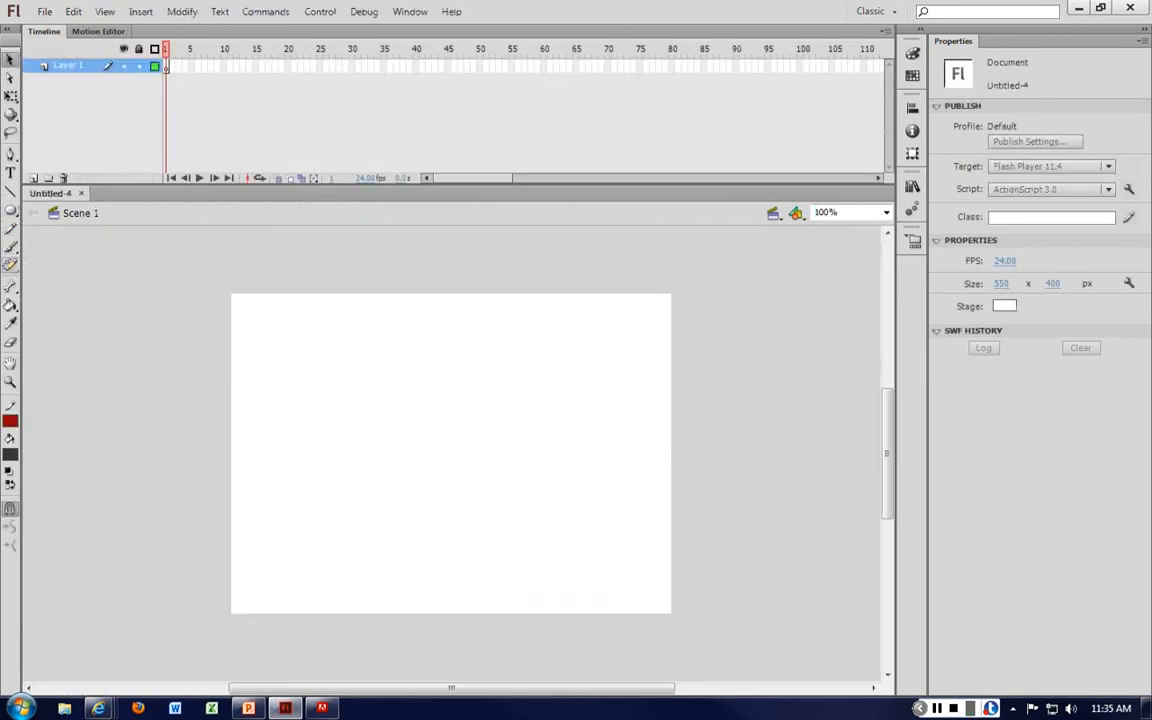
Draw a stippled red S-curve in the middle of the stage with the Pencil tool, check how it selects, and delete it.
{"action": "left_click", "coordinate": [10, 228]}
{"action": "mouse_move", "coordinate": [466, 354]}
{"action": "left_mouse_down"}
{"action": "mouse_move", "coordinate": [498, 476]}
{"action": "mouse_move", "coordinate": [405, 515]}
{"action": "left_mouse_up"}
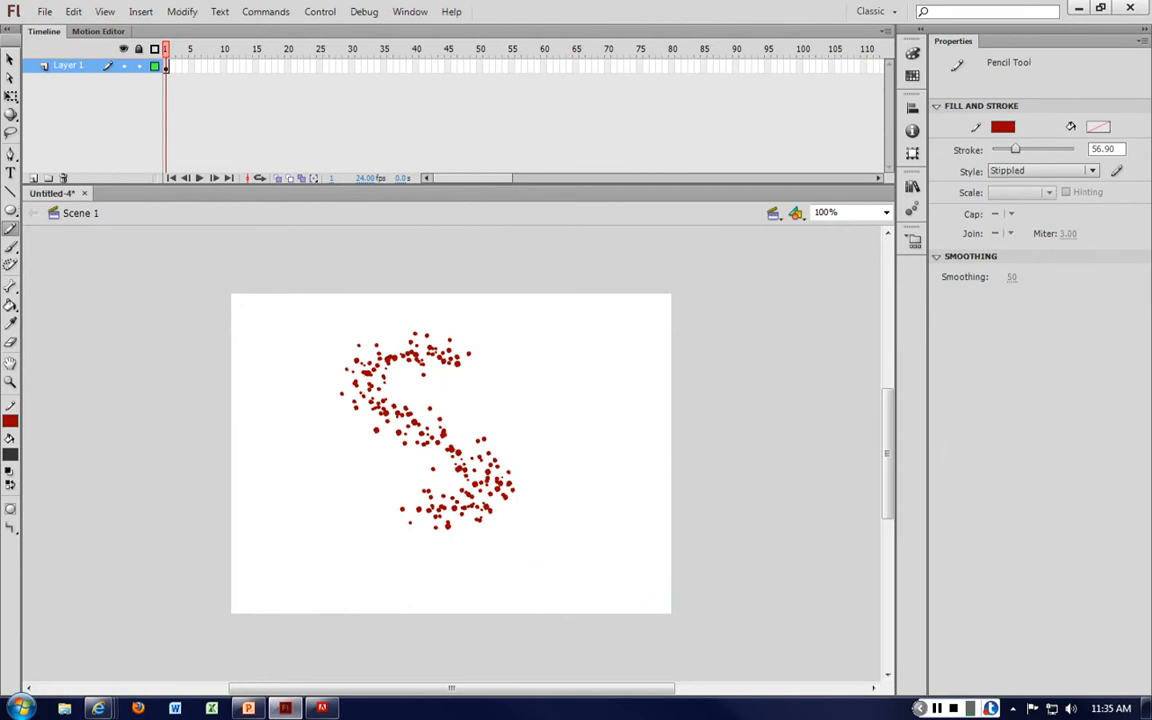
{"action": "key", "text": "v"}
{"action": "left_click", "coordinate": [398, 422]}
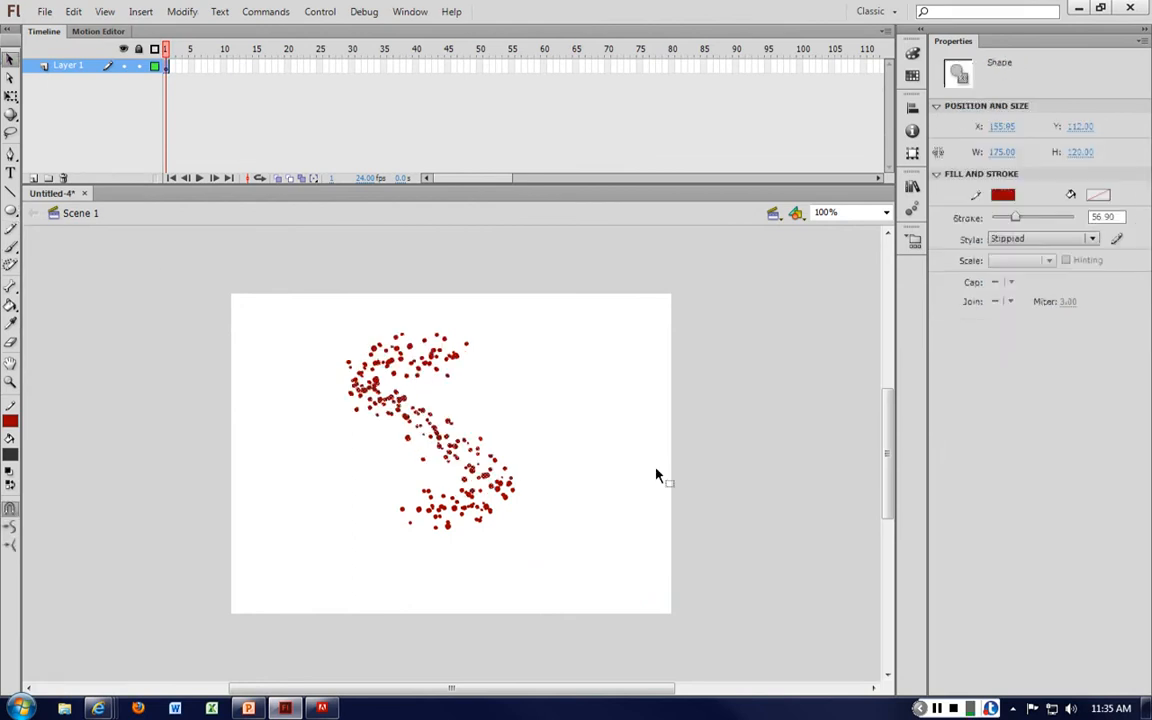
{"action": "left_click", "coordinate": [288, 291]}
{"action": "left_click_drag", "start_coordinate": [288, 291], "coordinate": [560, 586]}
{"action": "key", "text": "Delete"}
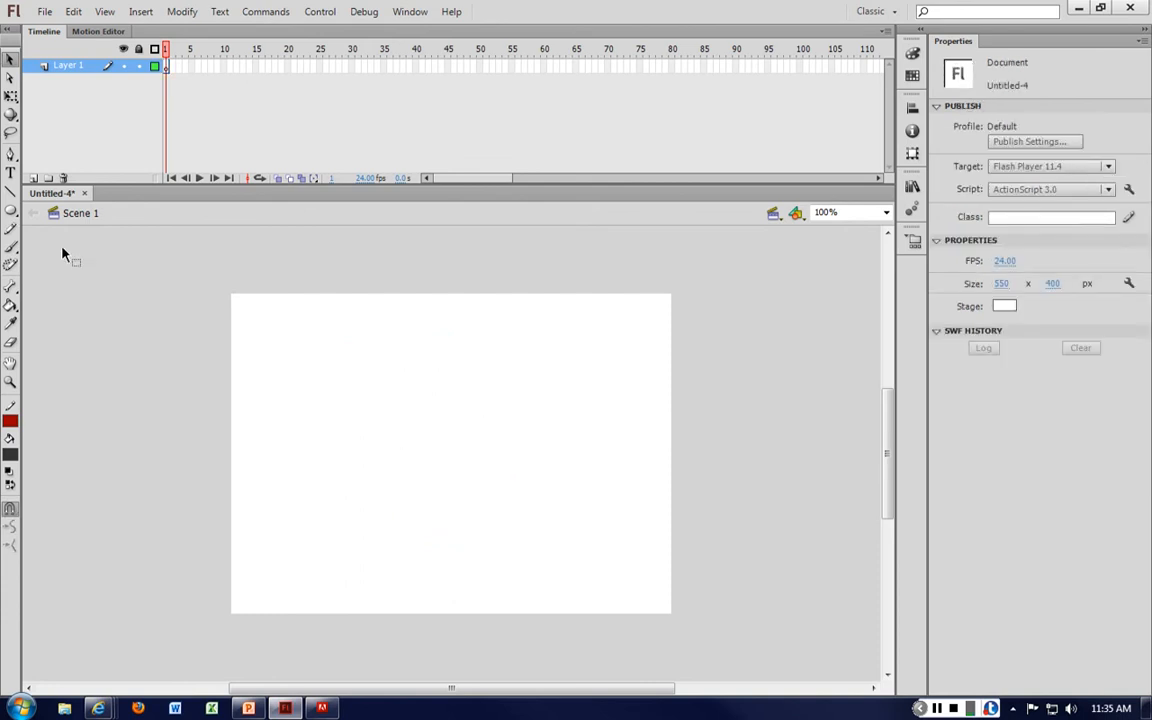
Fill the middle and left of the stage with freehand stippled red strokes using the Pencil tool, starting with an S-curve.
{"action": "key", "text": "y"}
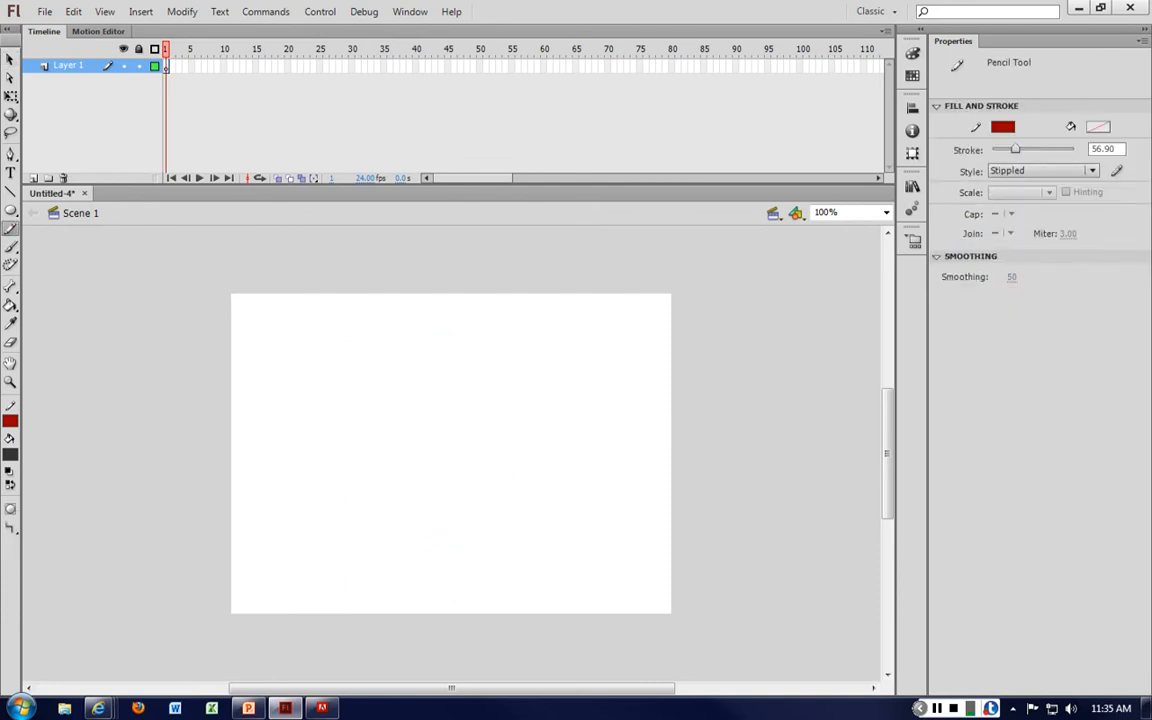
{"action": "left_click", "coordinate": [1091, 171]}
{"action": "left_click", "coordinate": [1091, 171]}
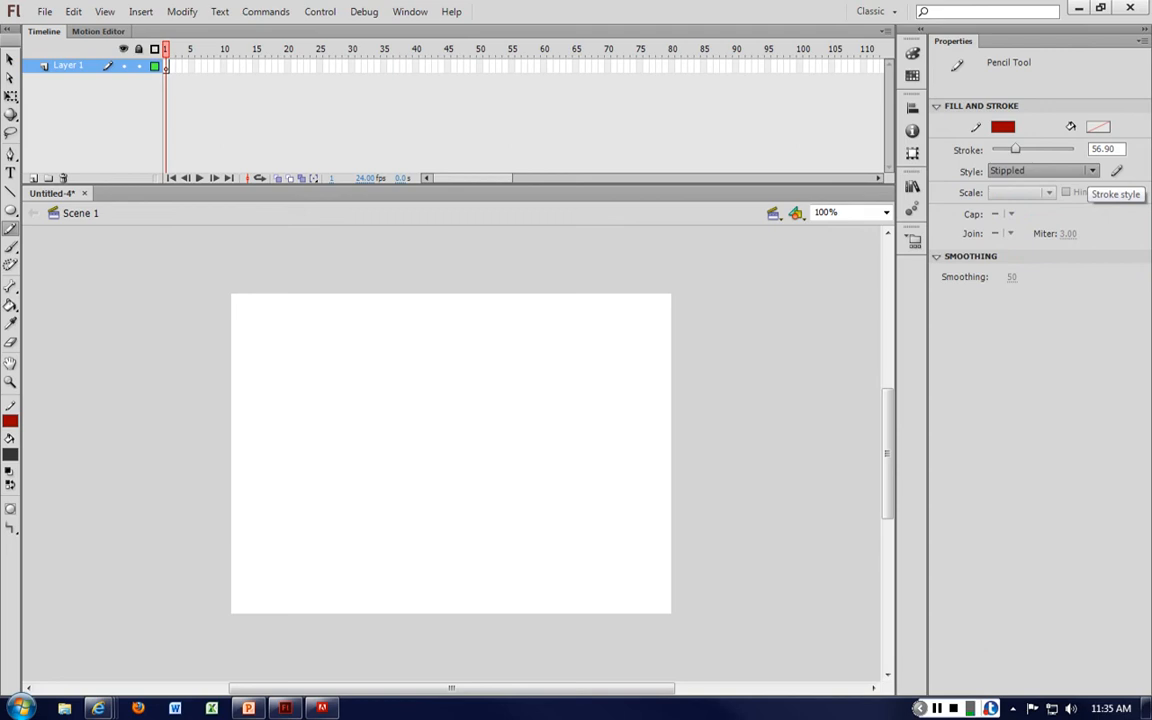
{"action": "left_click_drag", "start_coordinate": [510, 325], "coordinate": [450, 520]}
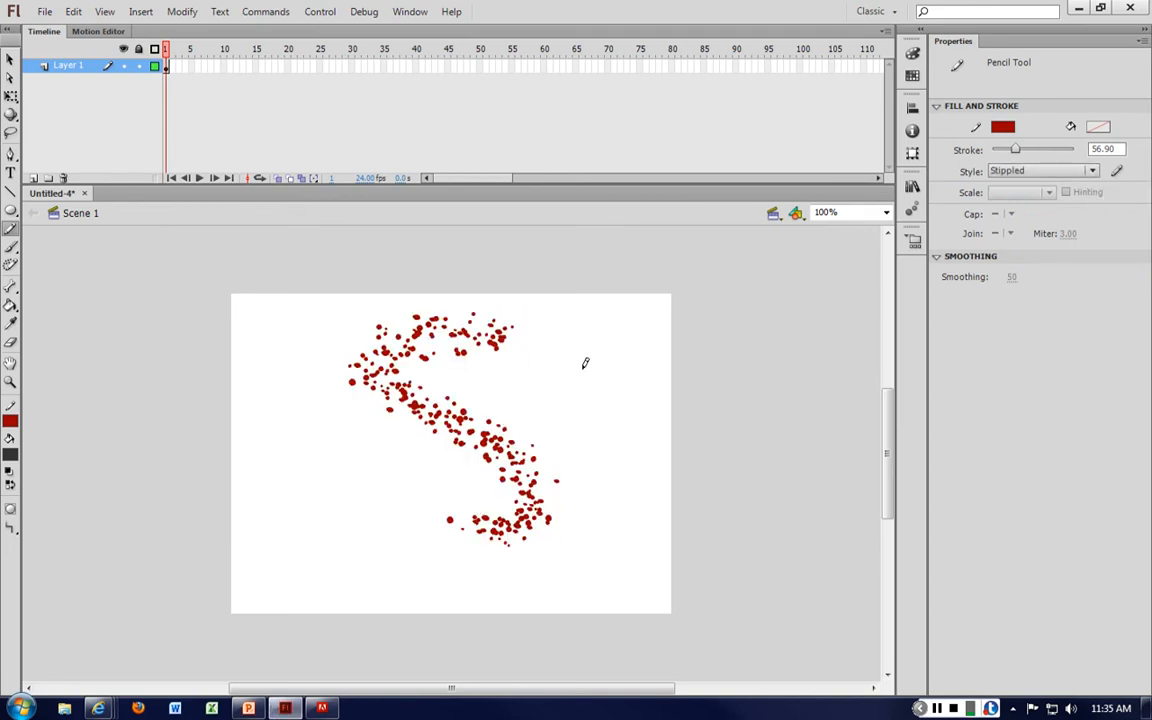
{"action": "left_click_drag", "start_coordinate": [585, 363], "coordinate": [598, 505]}
{"action": "left_click_drag", "start_coordinate": [290, 373], "coordinate": [415, 597]}
{"action": "mouse_move", "coordinate": [432, 458]}
{"action": "left_mouse_down"}
{"action": "mouse_move", "coordinate": [514, 496]}
{"action": "mouse_move", "coordinate": [455, 545]}
{"action": "left_mouse_up"}
{"action": "left_click_drag", "start_coordinate": [460, 370], "coordinate": [548, 455]}
{"action": "mouse_move", "coordinate": [425, 378]}
{"action": "left_mouse_down"}
{"action": "mouse_move", "coordinate": [424, 512]}
{"action": "mouse_move", "coordinate": [495, 543]}
{"action": "left_mouse_up"}
{"action": "mouse_move", "coordinate": [440, 360]}
{"action": "left_mouse_down"}
{"action": "mouse_move", "coordinate": [510, 386]}
{"action": "mouse_move", "coordinate": [485, 512]}
{"action": "left_mouse_up"}
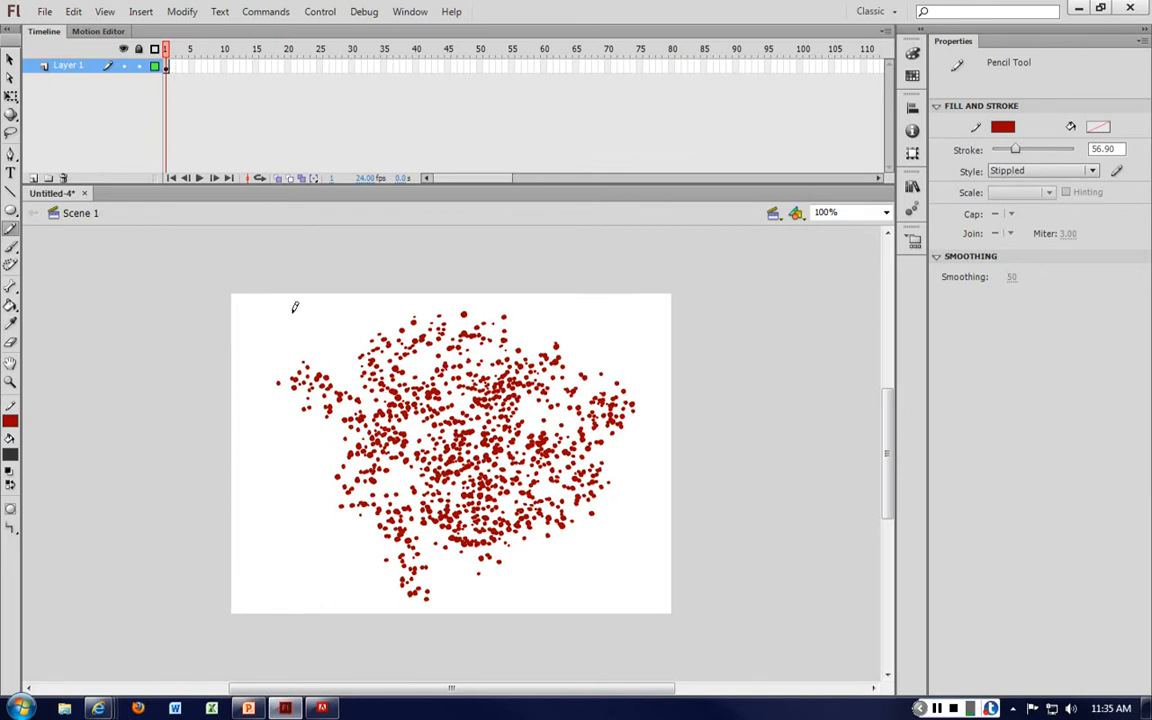
{"action": "left_click_drag", "start_coordinate": [272, 303], "coordinate": [318, 585]}
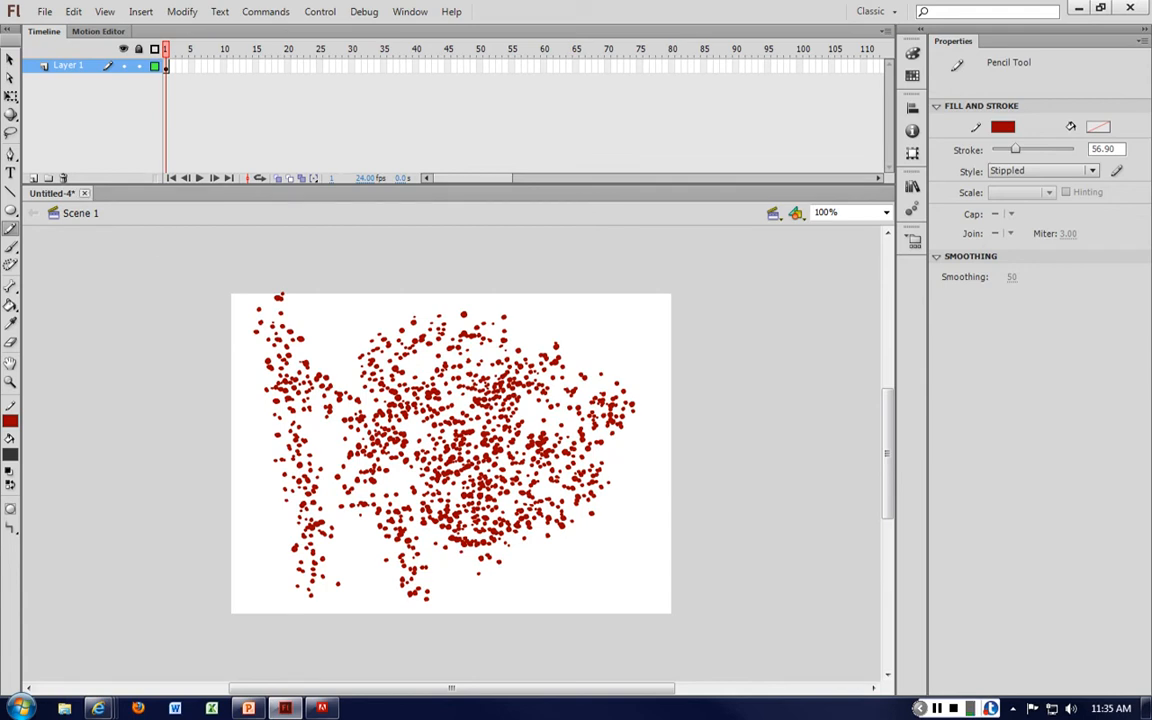
Close the stippled drawing without saving and create another new ActionScript 3.0 document.
{"action": "left_click", "coordinate": [84, 193]}
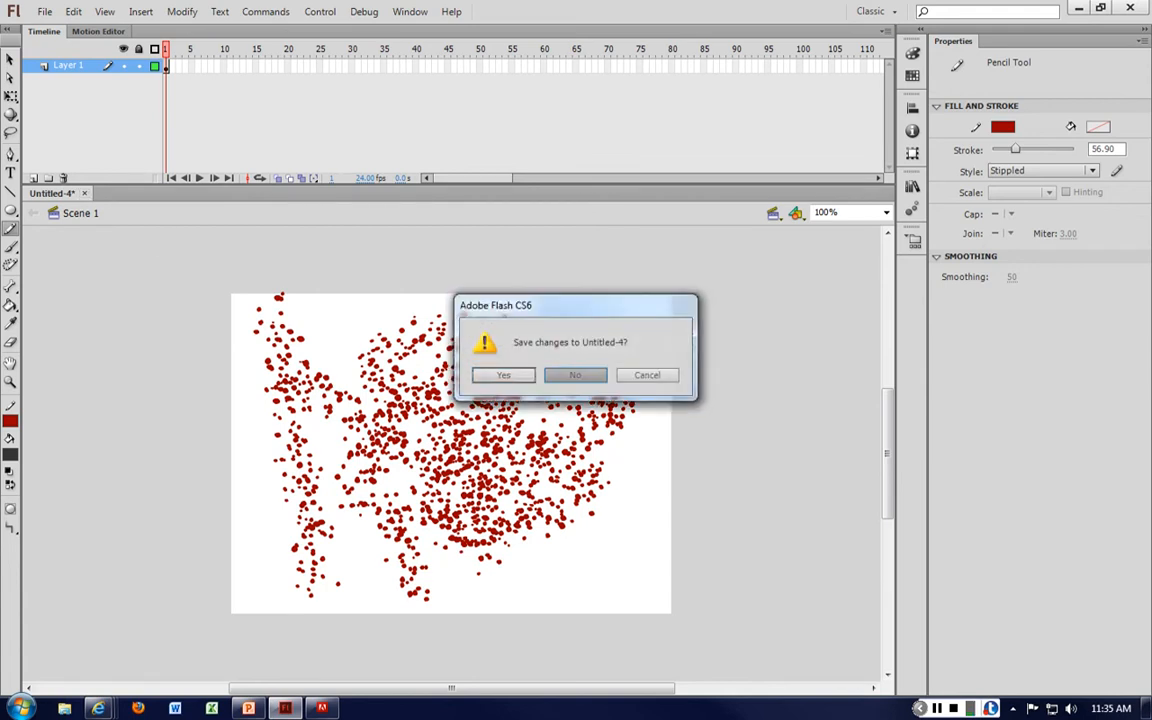
{"action": "left_click", "coordinate": [575, 375]}
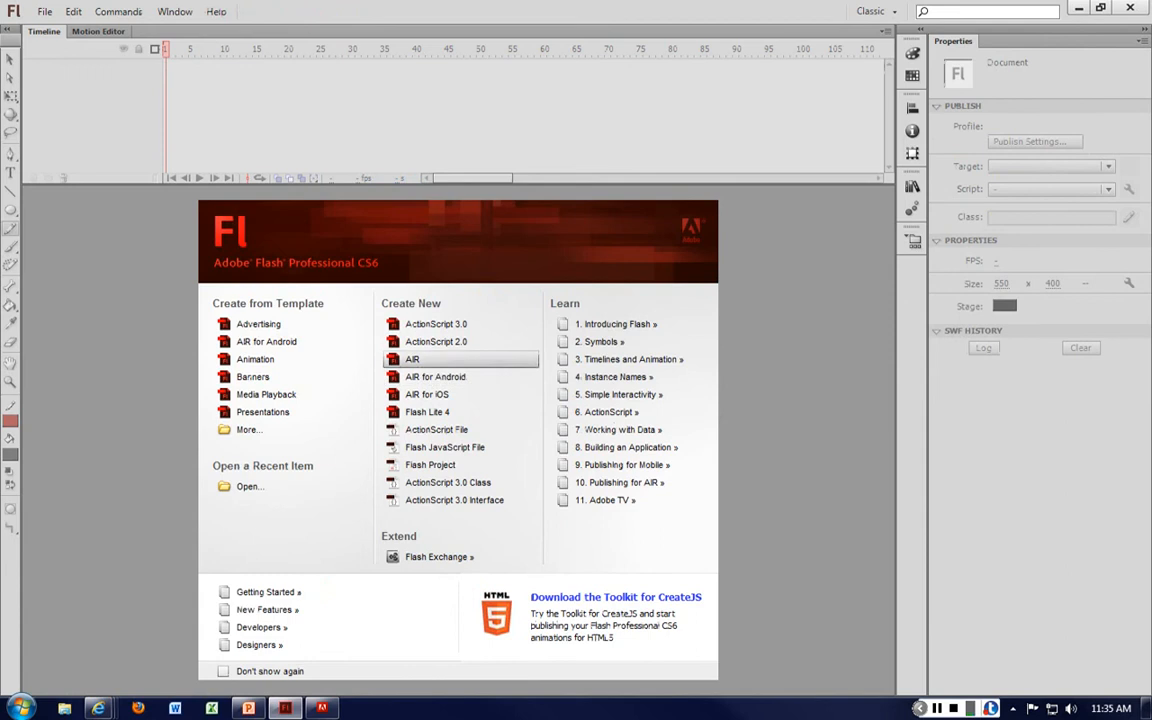
{"action": "left_click", "coordinate": [436, 324]}
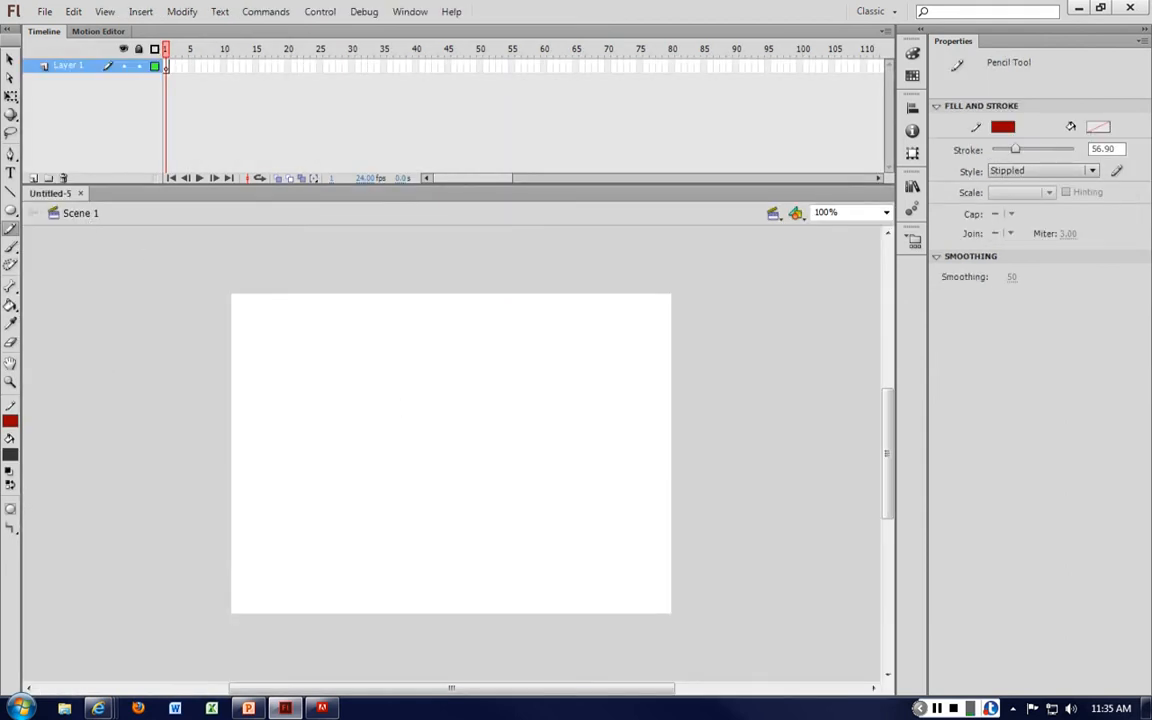
Set the Pencil tool's stroke style to Solid and draw a thick red S-curve about 242 by 287 px on the stage.
{"action": "left_click", "coordinate": [1040, 170]}
{"action": "left_click", "coordinate": [1010, 198]}
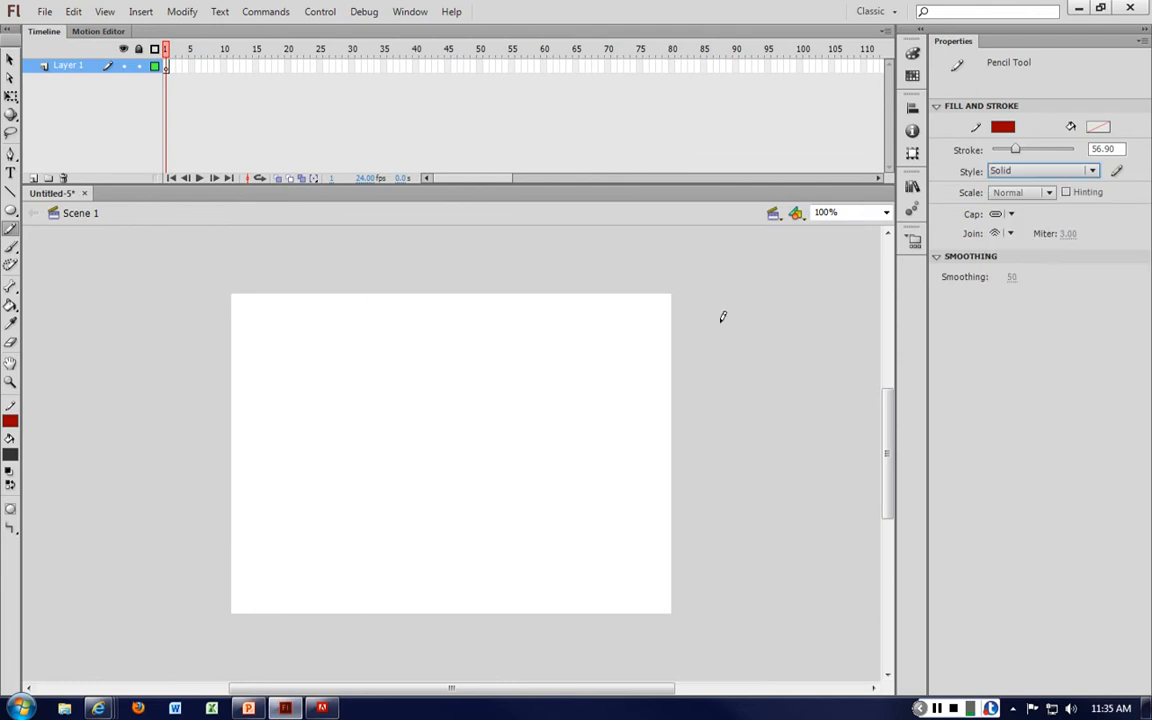
{"action": "mouse_move", "coordinate": [476, 332]}
{"action": "left_mouse_down"}
{"action": "mouse_move", "coordinate": [433, 456]}
{"action": "mouse_move", "coordinate": [460, 555]}
{"action": "left_mouse_up"}
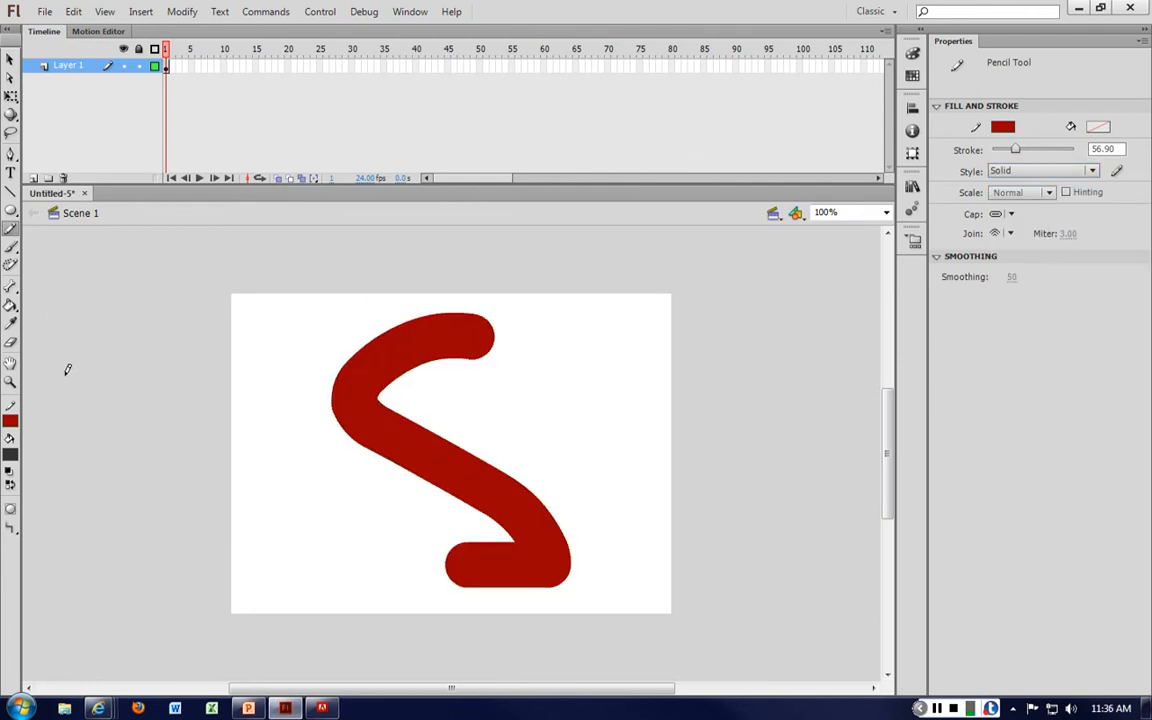
Select all segments of the thick red S-curve together, adding the diagonal and upper parts to the bottom one.
{"action": "left_click", "coordinate": [10, 59]}
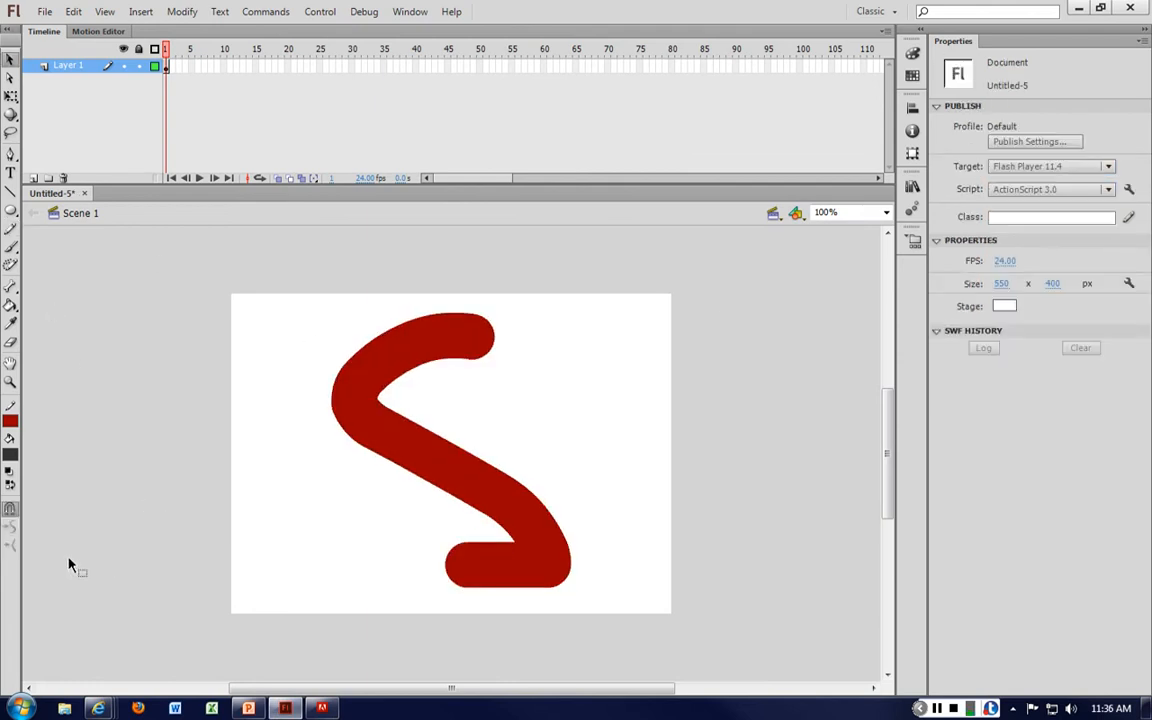
{"action": "left_click", "coordinate": [338, 392]}
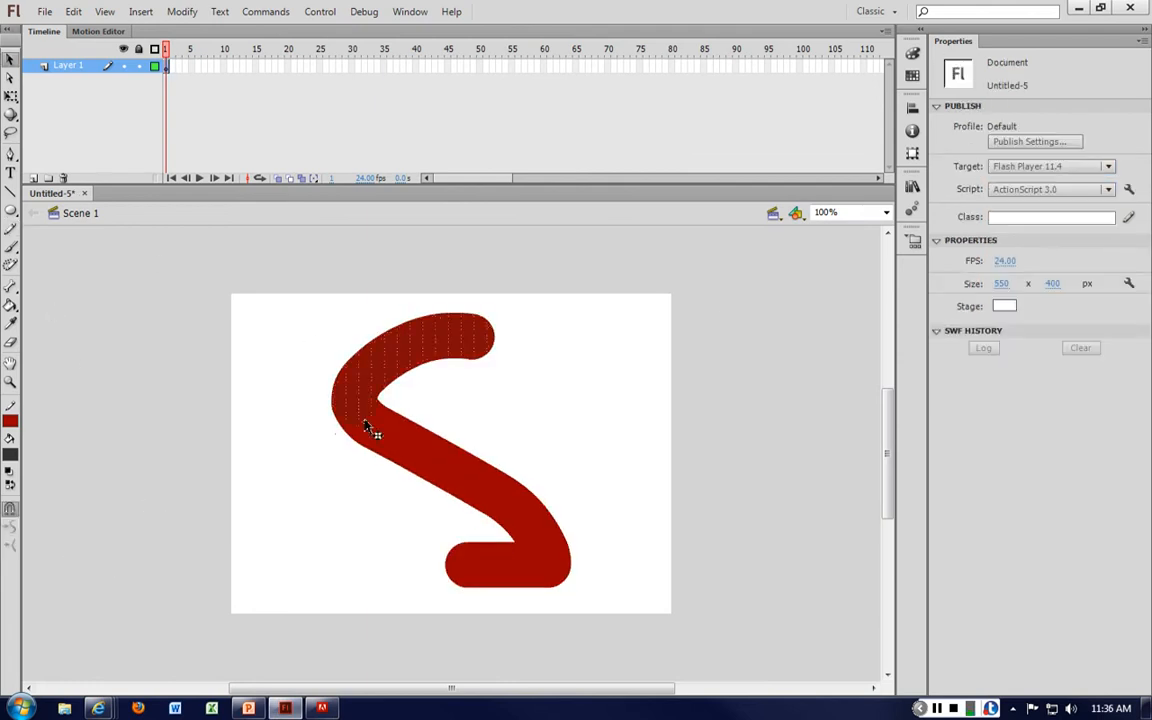
{"action": "left_click", "coordinate": [283, 275]}
{"action": "left_click", "coordinate": [525, 560]}
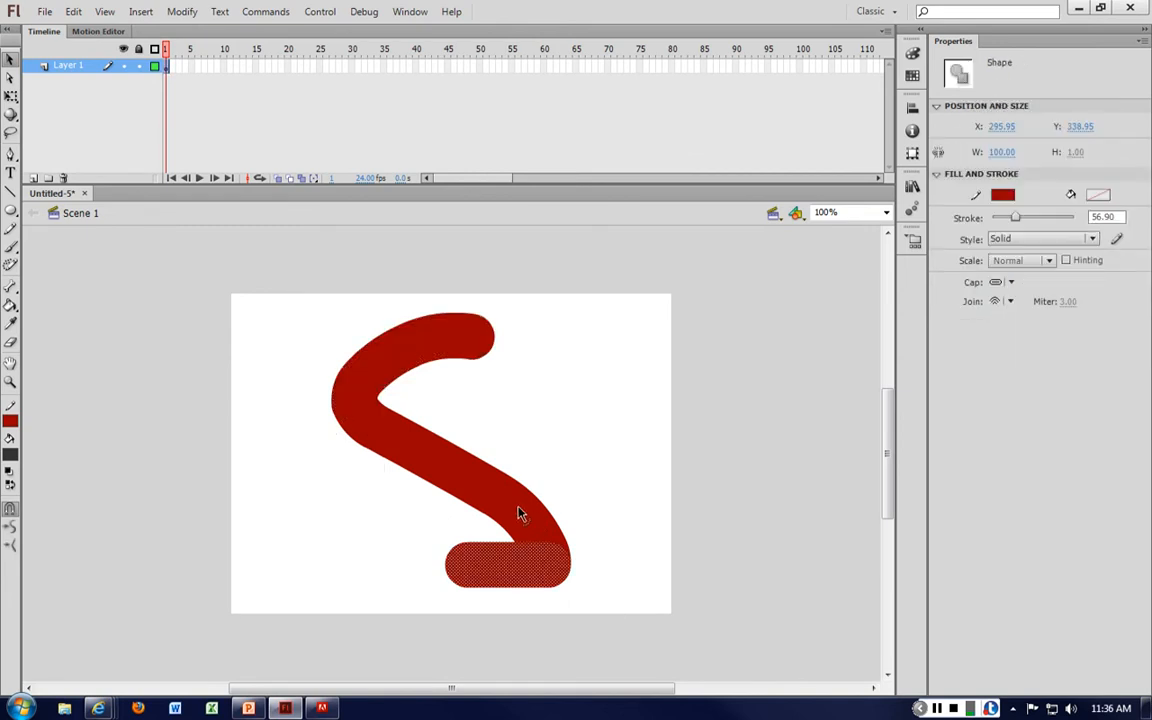
{"action": "left_click", "coordinate": [497, 500], "text": "shift"}
{"action": "left_click", "coordinate": [419, 352], "text": "shift"}
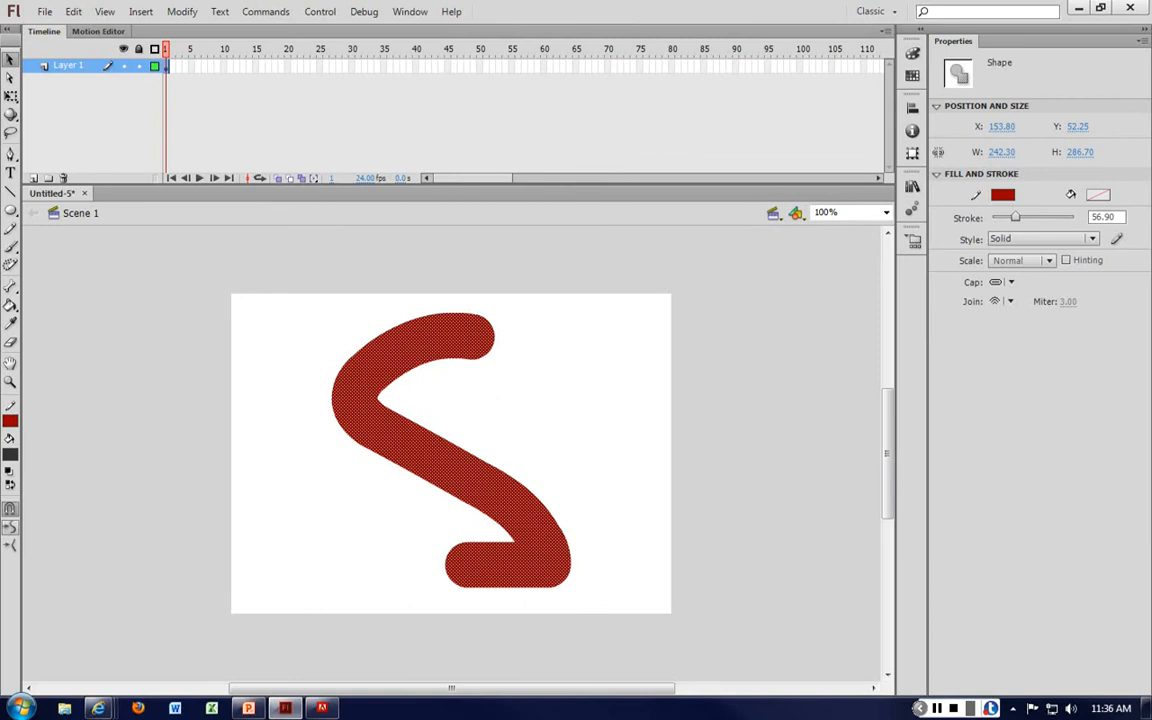
Straighten the selected red S-curve, and delete the whole drawing from the stage.
{"action": "left_click", "coordinate": [10, 545]}
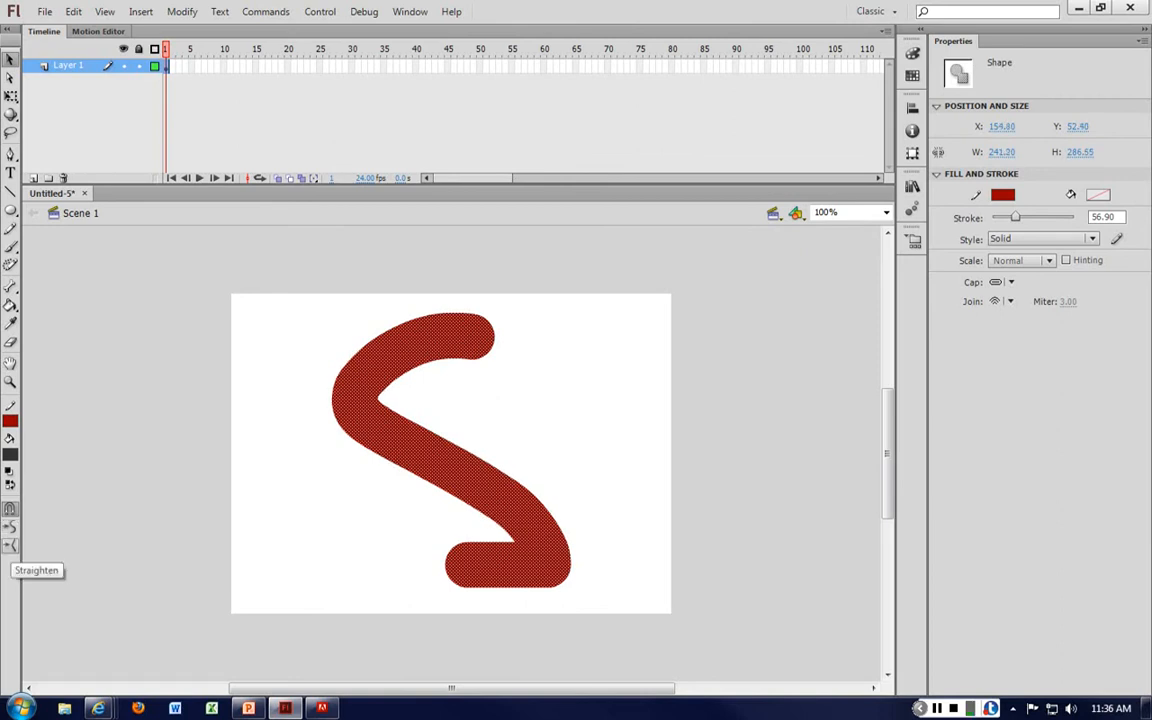
{"action": "left_click_drag", "start_coordinate": [316, 252], "coordinate": [632, 656]}
{"action": "key", "text": "Delete"}
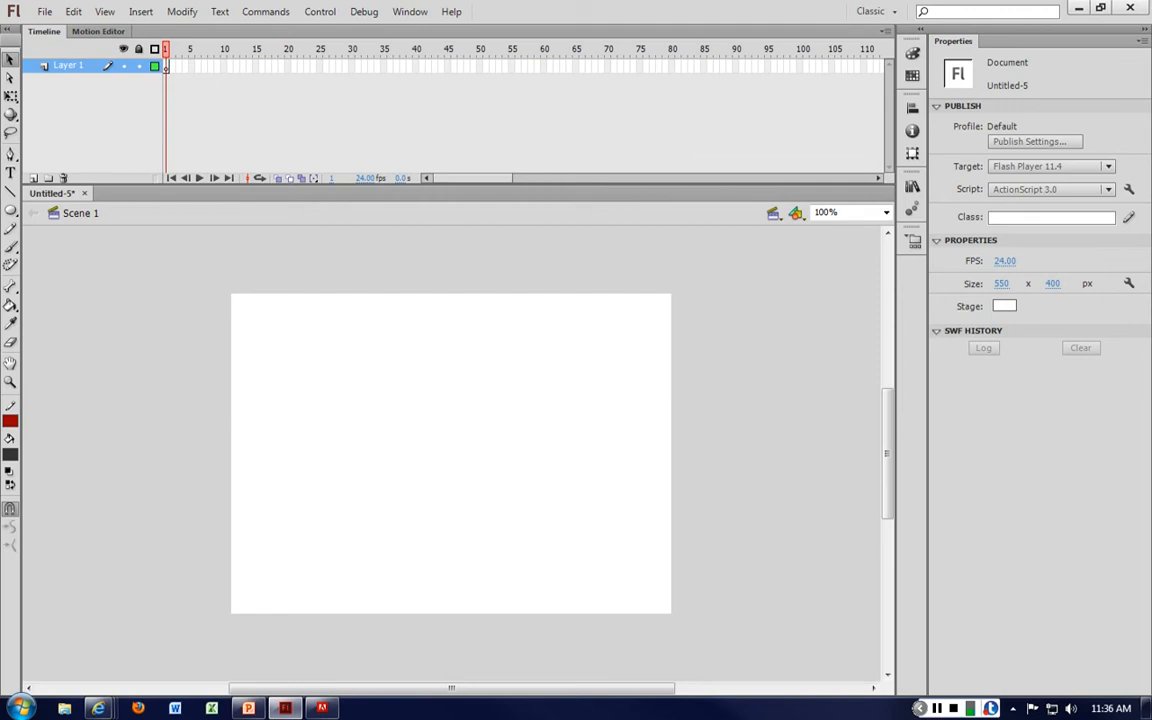
Draw a dark grey circle about 227 px across with the Oval tool and reduce its red stroke width to 0.10.
{"action": "left_click", "coordinate": [10, 209]}
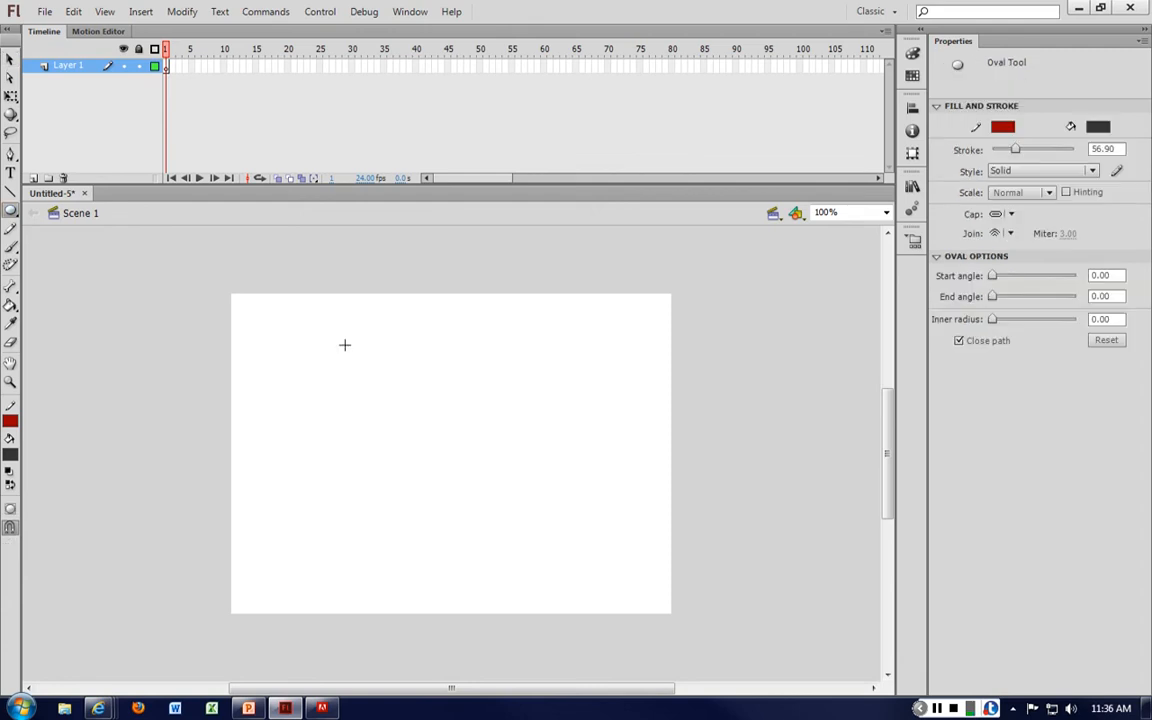
{"action": "mouse_move", "coordinate": [360, 345]}
{"action": "left_mouse_down"}
{"action": "mouse_move", "coordinate": [525, 487]}
{"action": "mouse_move", "coordinate": [543, 524]}
{"action": "left_mouse_up"}
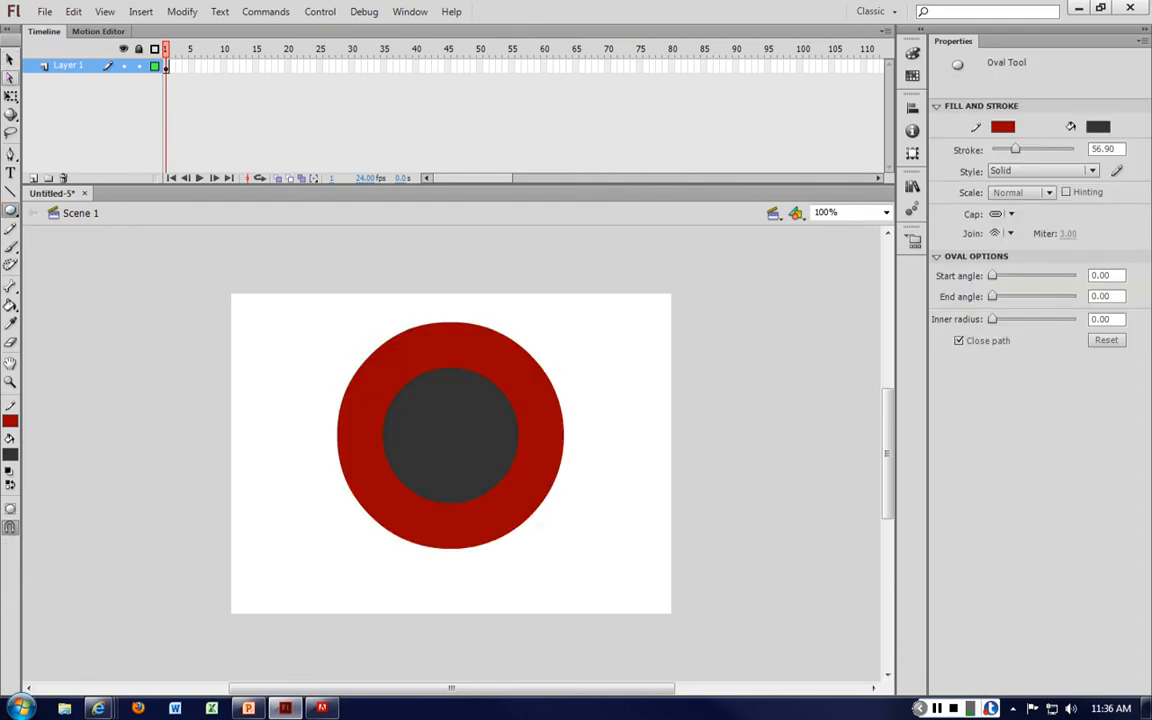
{"action": "left_click", "coordinate": [10, 59]}
{"action": "left_click", "coordinate": [463, 340]}
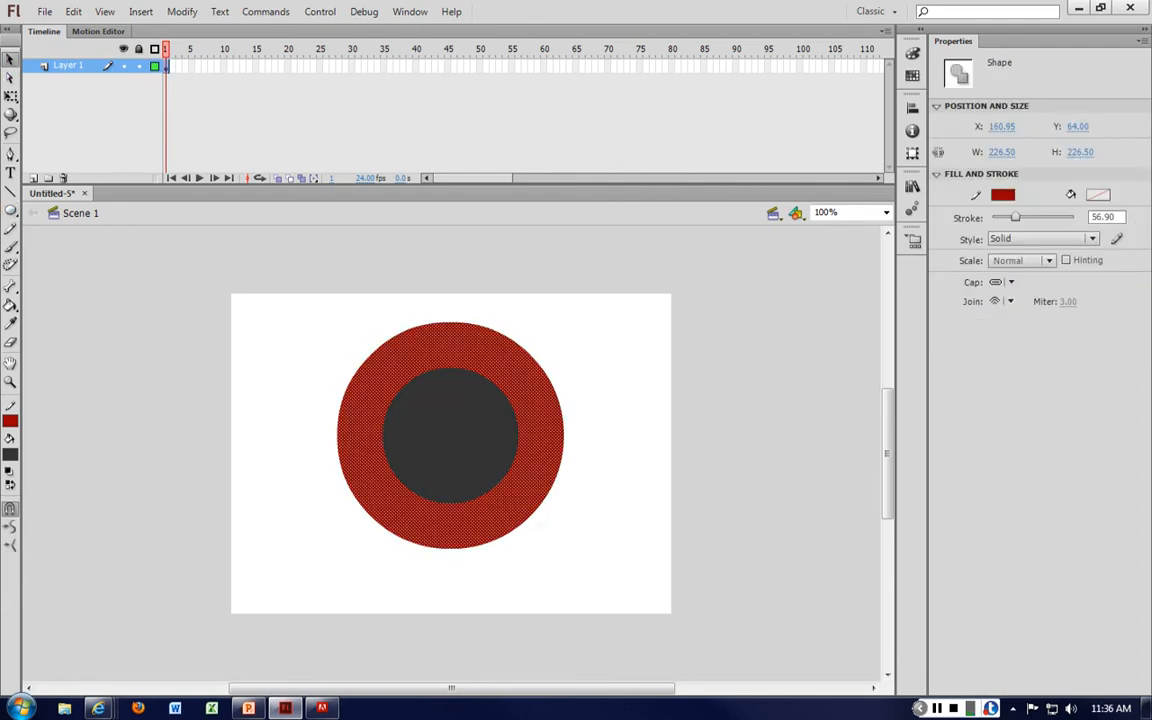
{"action": "left_click_drag", "start_coordinate": [1015, 217], "coordinate": [992, 217]}
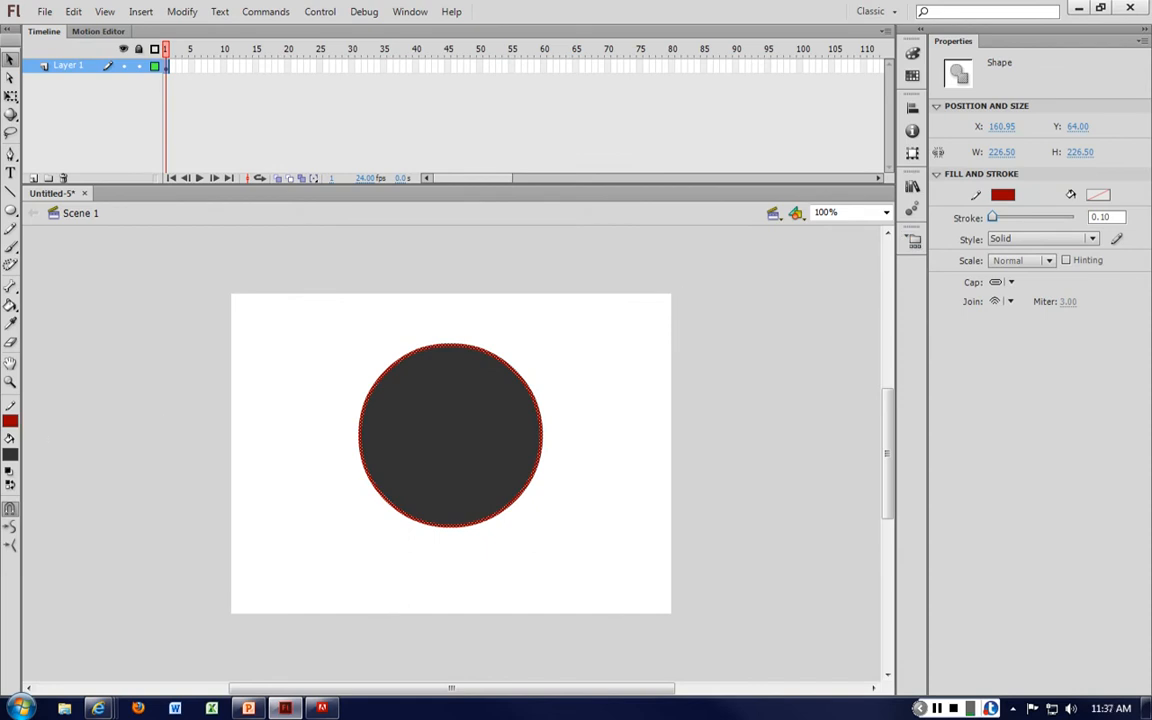
Remove the circle's stroke color and fill it with the black-and-white radial gradient.
{"action": "left_click", "coordinate": [10, 420]}
{"action": "left_click", "coordinate": [232, 438]}
{"action": "left_click", "coordinate": [472, 445]}
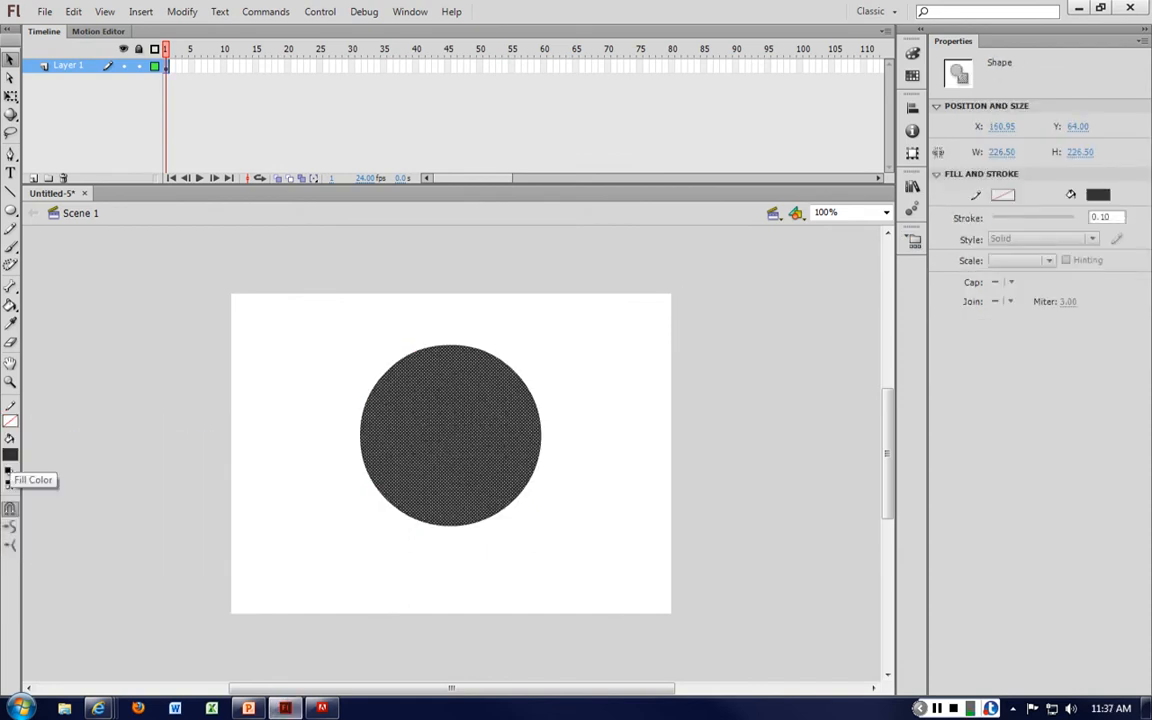
{"action": "left_click", "coordinate": [8, 466]}
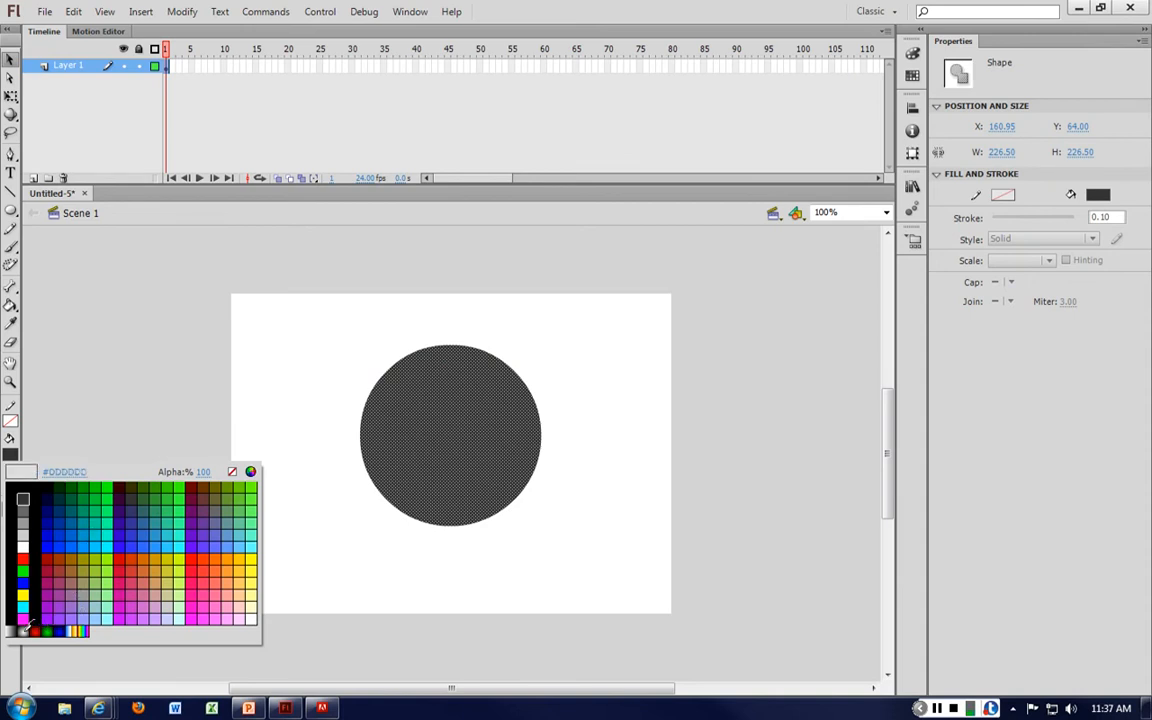
{"action": "left_click", "coordinate": [25, 629]}
{"action": "left_click", "coordinate": [593, 565]}
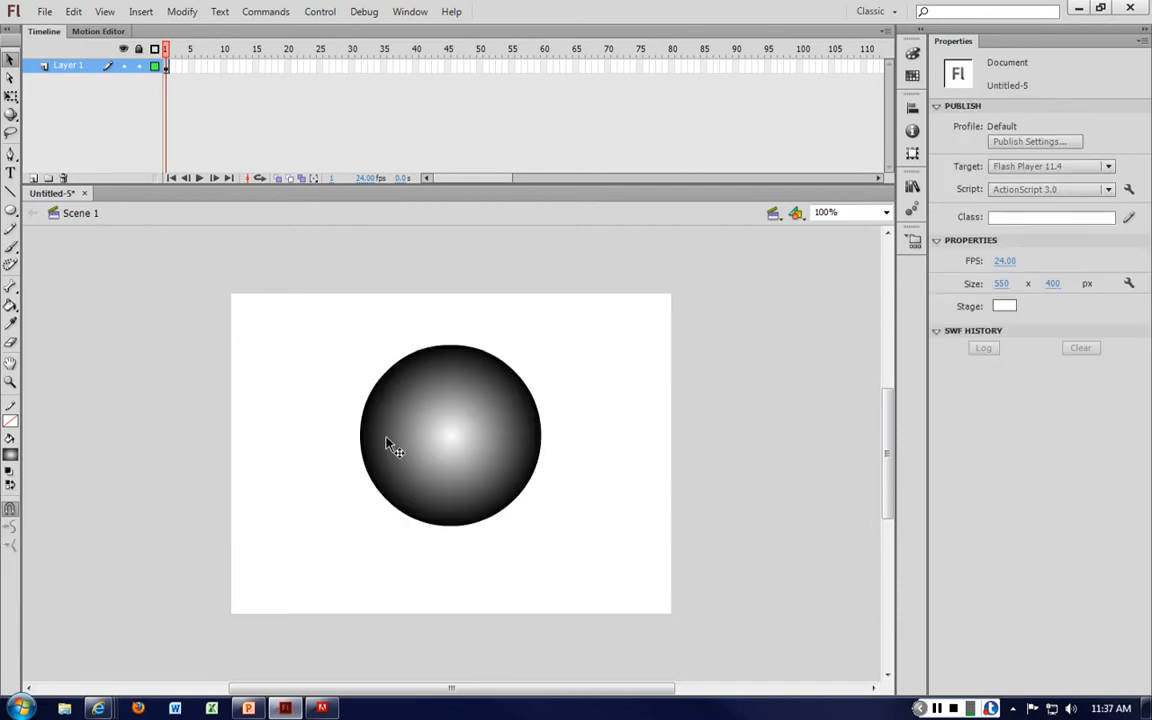
Reposition the gradient ball on the stage to about X 169, Y 24.
{"action": "left_click", "coordinate": [390, 445]}
{"action": "mouse_move", "coordinate": [481, 458]}
{"action": "left_mouse_down"}
{"action": "mouse_move", "coordinate": [388, 440]}
{"action": "mouse_move", "coordinate": [476, 454]}
{"action": "left_mouse_up"}
{"action": "left_click", "coordinate": [586, 470]}
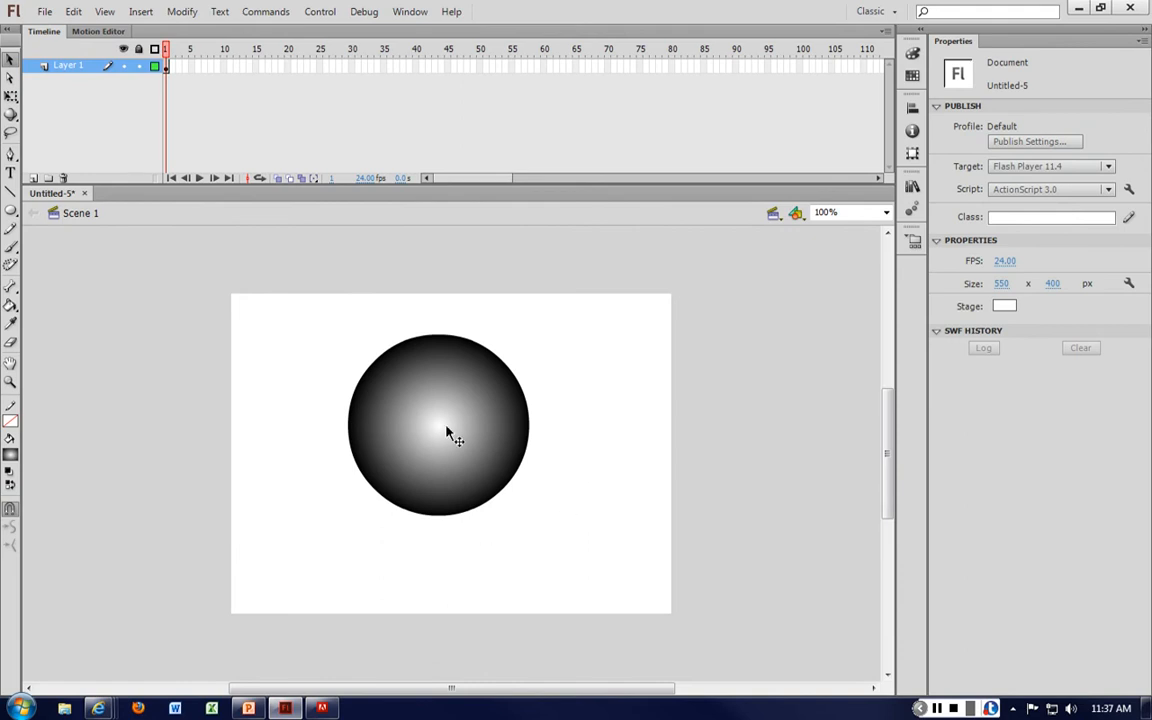
{"action": "left_click_drag", "start_coordinate": [455, 424], "coordinate": [472, 397]}
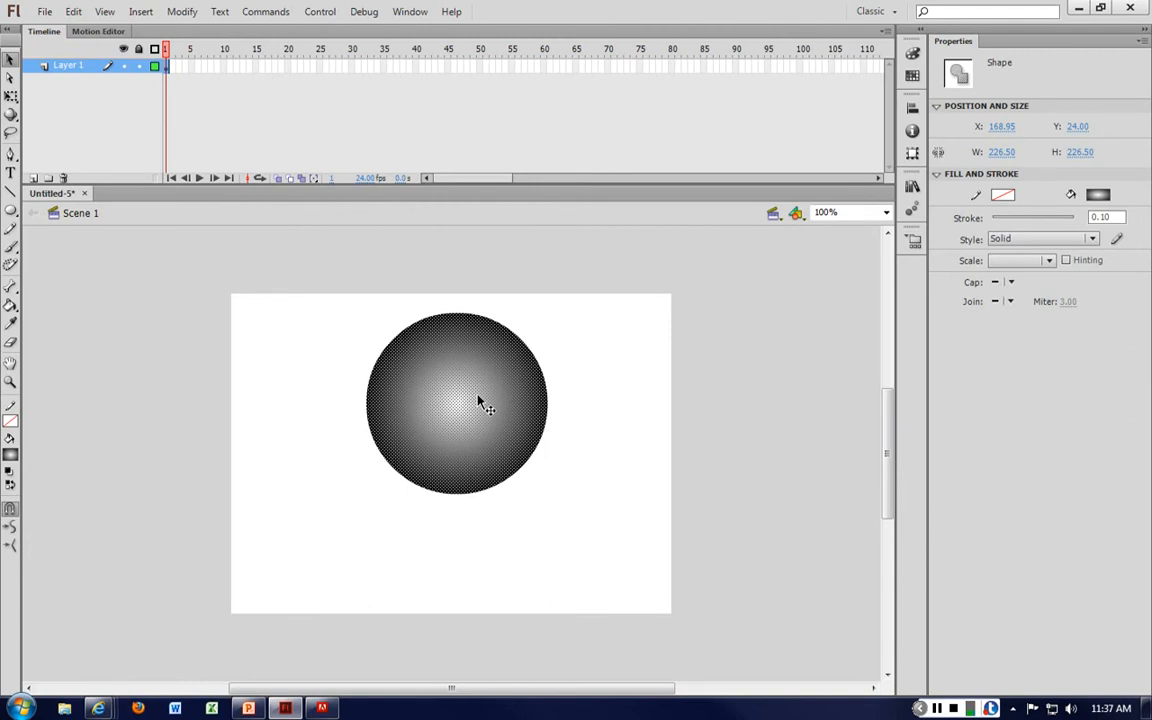
Delete the upper half of the ball and move the remaining half down toward the lower edge of the stage.
{"action": "left_click_drag", "start_coordinate": [321, 296], "coordinate": [613, 402]}
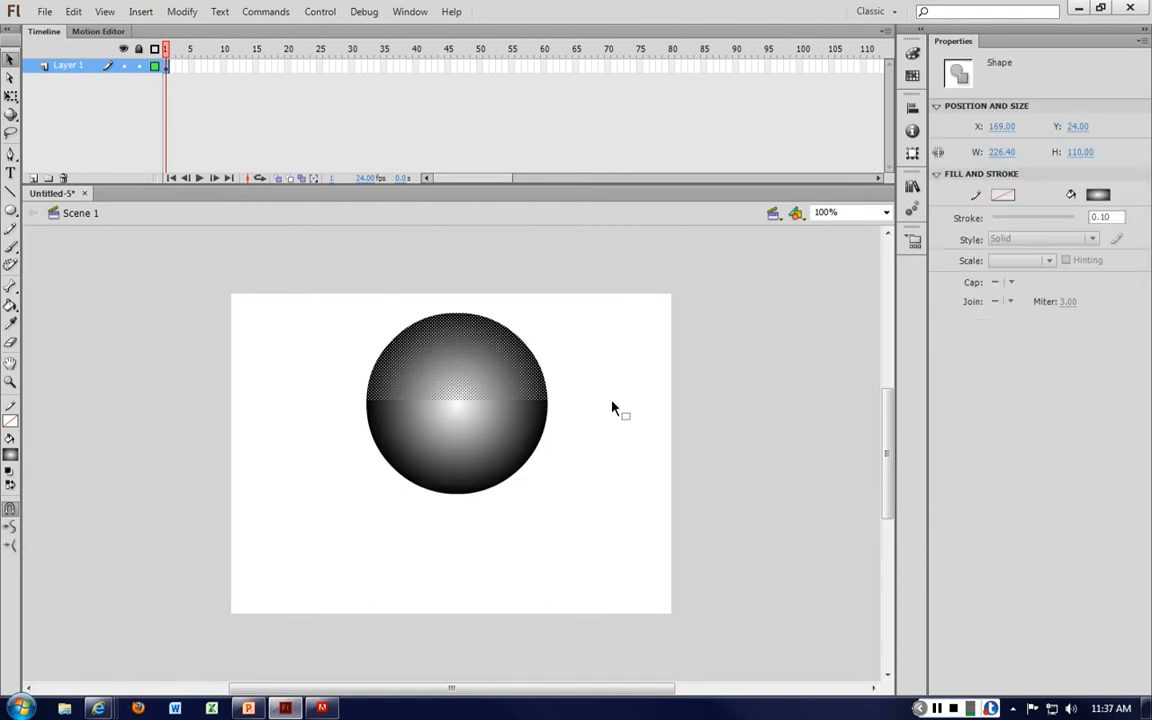
{"action": "key", "text": "Delete"}
{"action": "left_click_drag", "start_coordinate": [481, 432], "coordinate": [465, 522]}
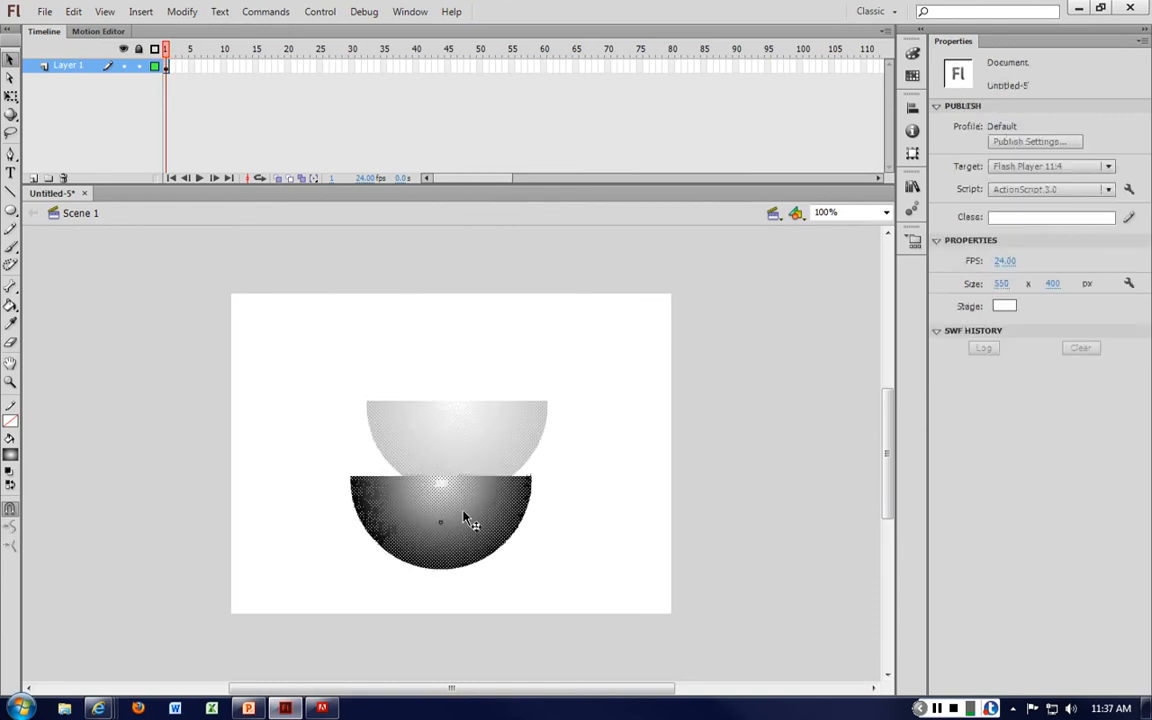
{"action": "left_click", "coordinate": [301, 370]}
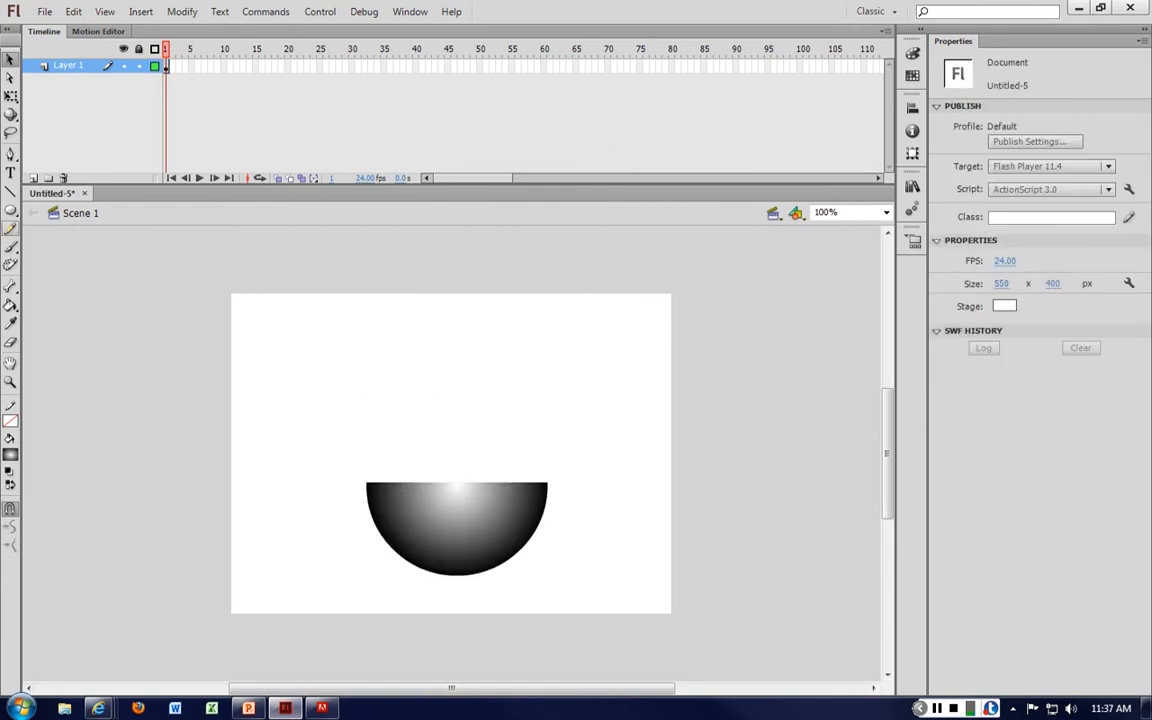
Add a new layer and draw a smaller gradient ball on it, above the half-ball bowl.
{"action": "left_click", "coordinate": [11, 210]}
{"action": "left_click", "coordinate": [33, 178]}
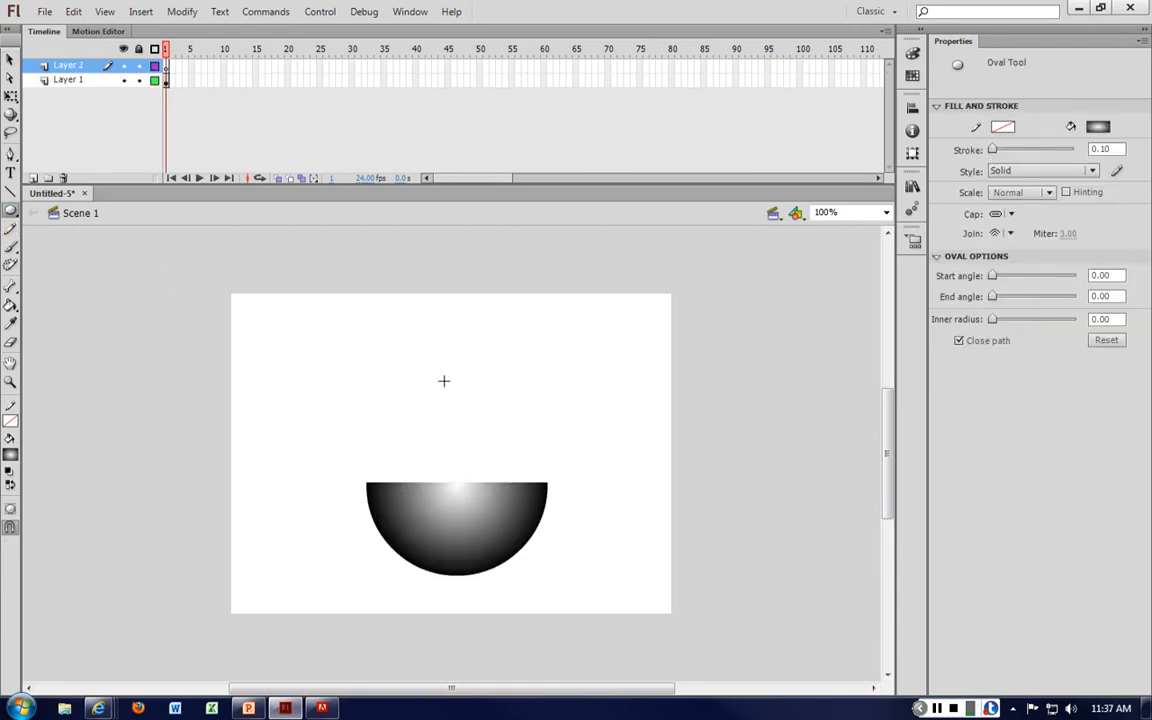
{"action": "mouse_move", "coordinate": [391, 342]}
{"action": "left_mouse_down"}
{"action": "mouse_move", "coordinate": [486, 422]}
{"action": "mouse_move", "coordinate": [498, 447]}
{"action": "left_mouse_up"}
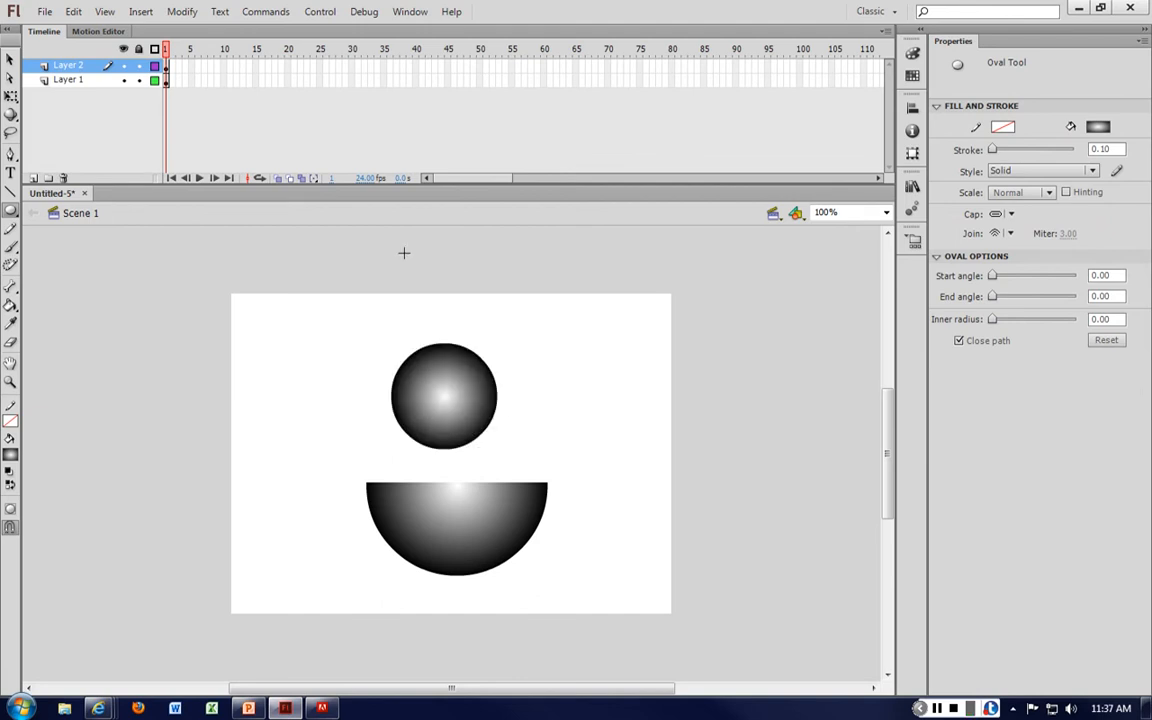
Move the small ball onto the bowl's straight edge and place Layer 2 beneath Layer 1.
{"action": "key", "text": "v"}
{"action": "left_click_drag", "start_coordinate": [444, 391], "coordinate": [459, 458]}
{"action": "left_click_drag", "start_coordinate": [68, 65], "coordinate": [68, 87]}
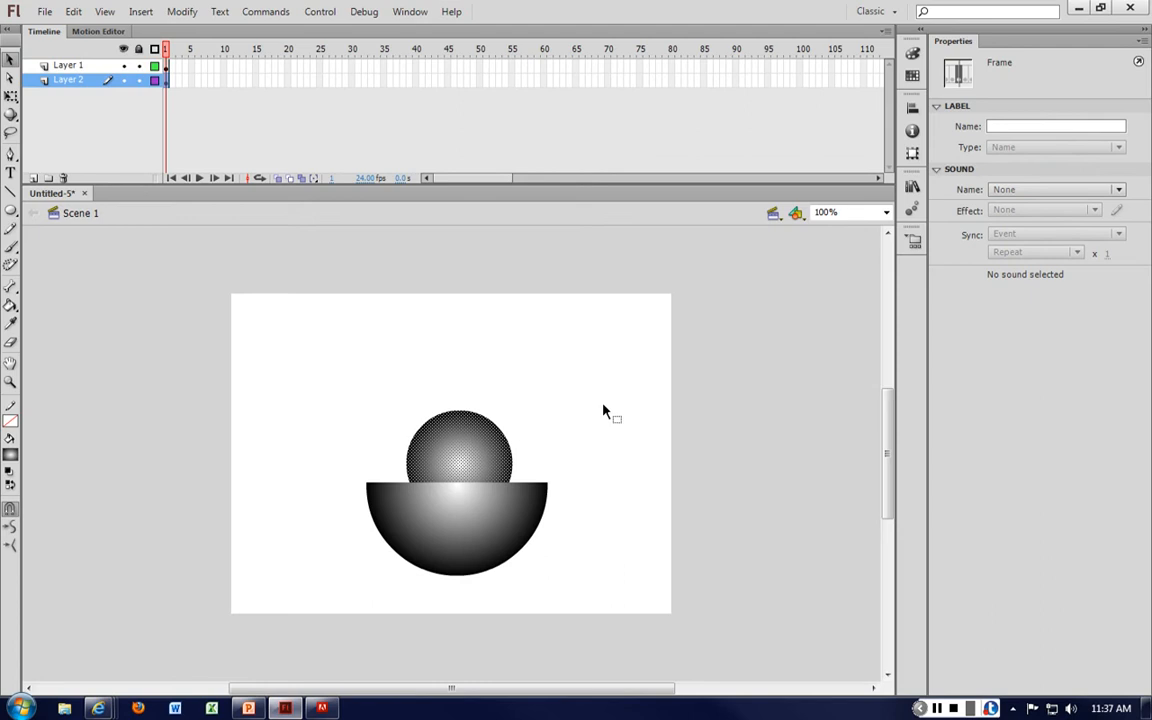
{"action": "left_click", "coordinate": [604, 406]}
Lower the small ball slightly and bend the bowl's straight upper edge into a gentle downward curve.
{"action": "left_click_drag", "start_coordinate": [468, 439], "coordinate": [463, 496]}
{"action": "left_click", "coordinate": [591, 393]}
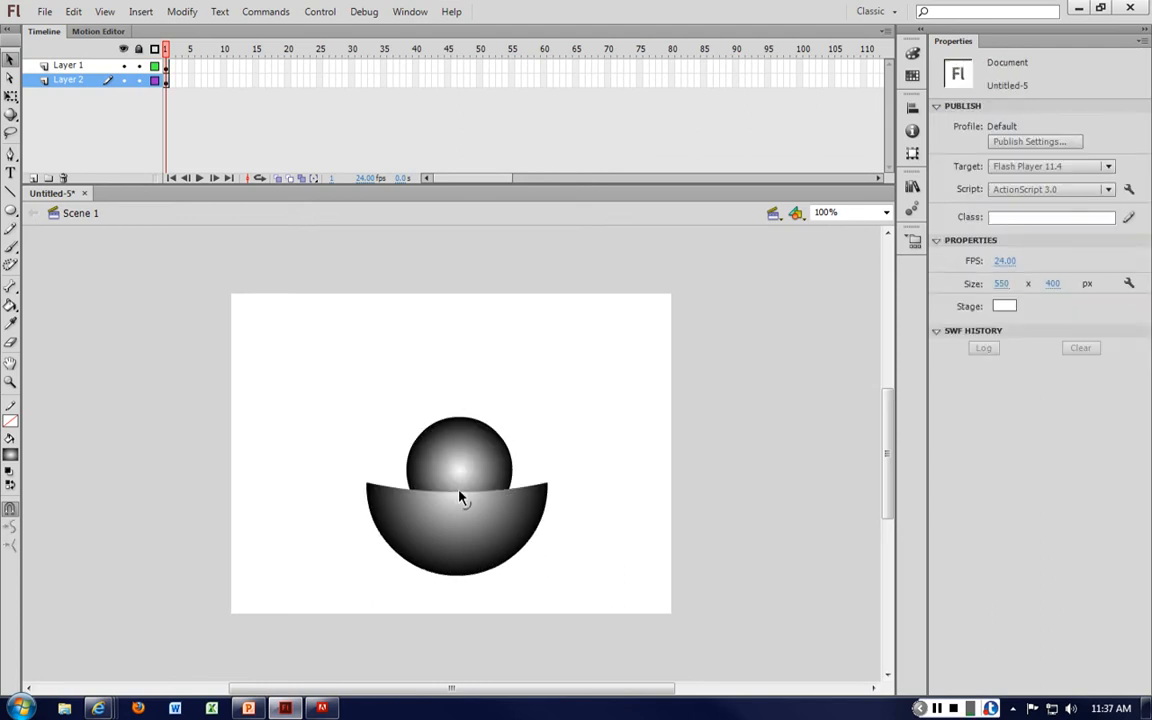
{"action": "left_click", "coordinate": [525, 497]}
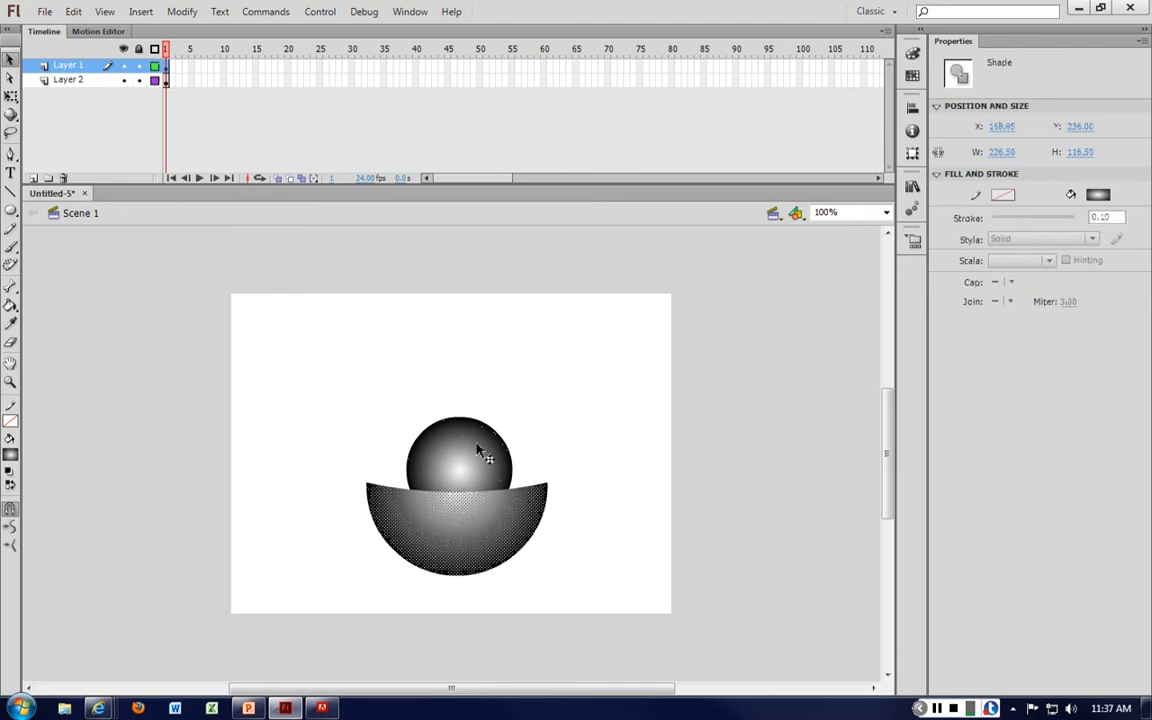
{"action": "left_click", "coordinate": [10, 208]}
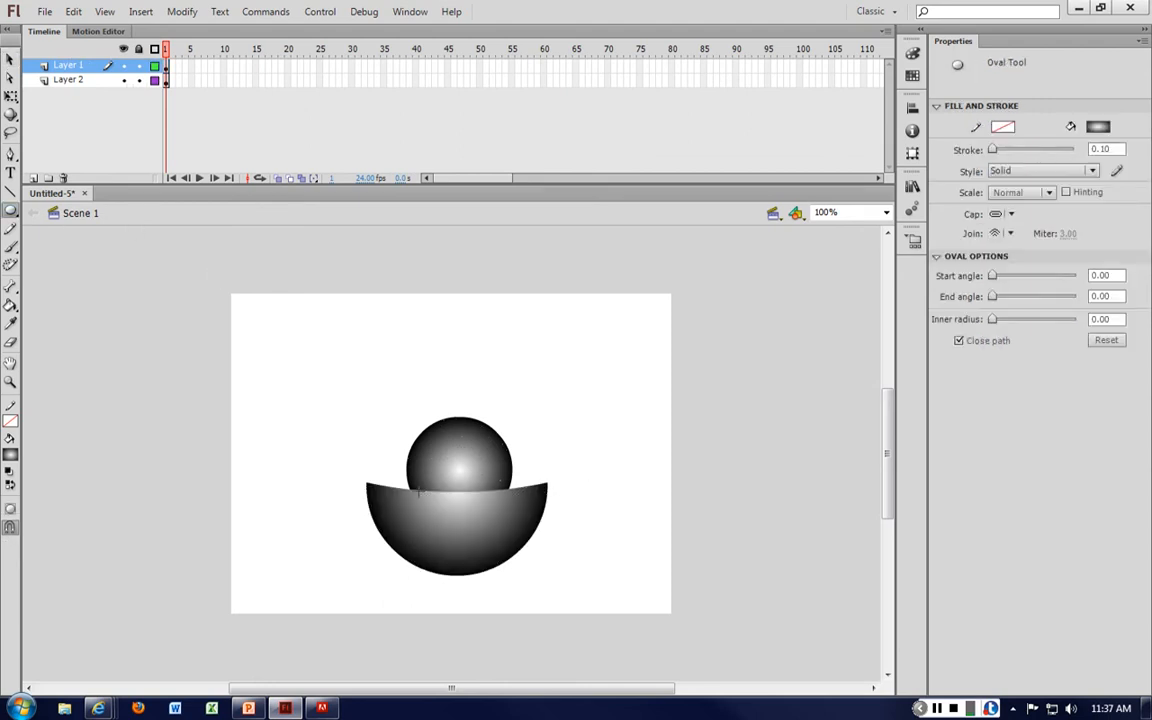
{"action": "key", "text": "v"}
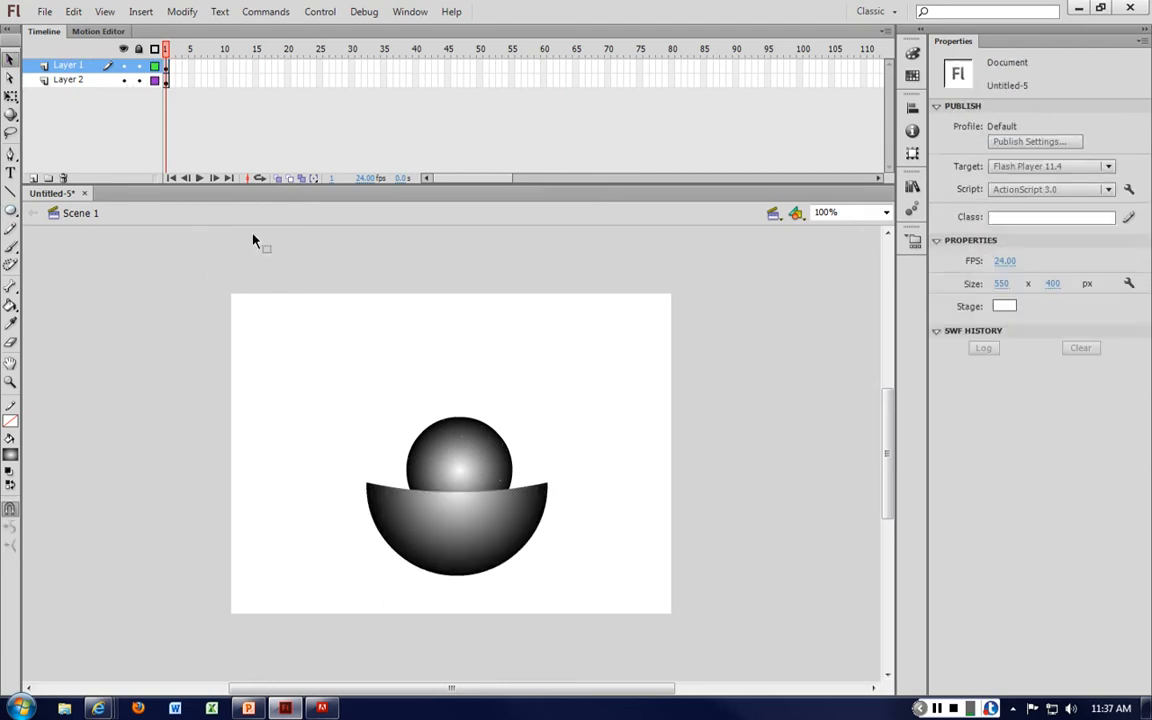
Paste a copy of the bowl in the stage's upper-left area and bend the copy's upper edge upward.
{"action": "left_click", "coordinate": [496, 545]}
{"action": "key", "text": "ctrl+c"}
{"action": "left_click", "coordinate": [594, 458]}
{"action": "key", "text": "ctrl+v"}
{"action": "left_click_drag", "start_coordinate": [556, 432], "coordinate": [470, 347]}
{"action": "left_click", "coordinate": [491, 362]}
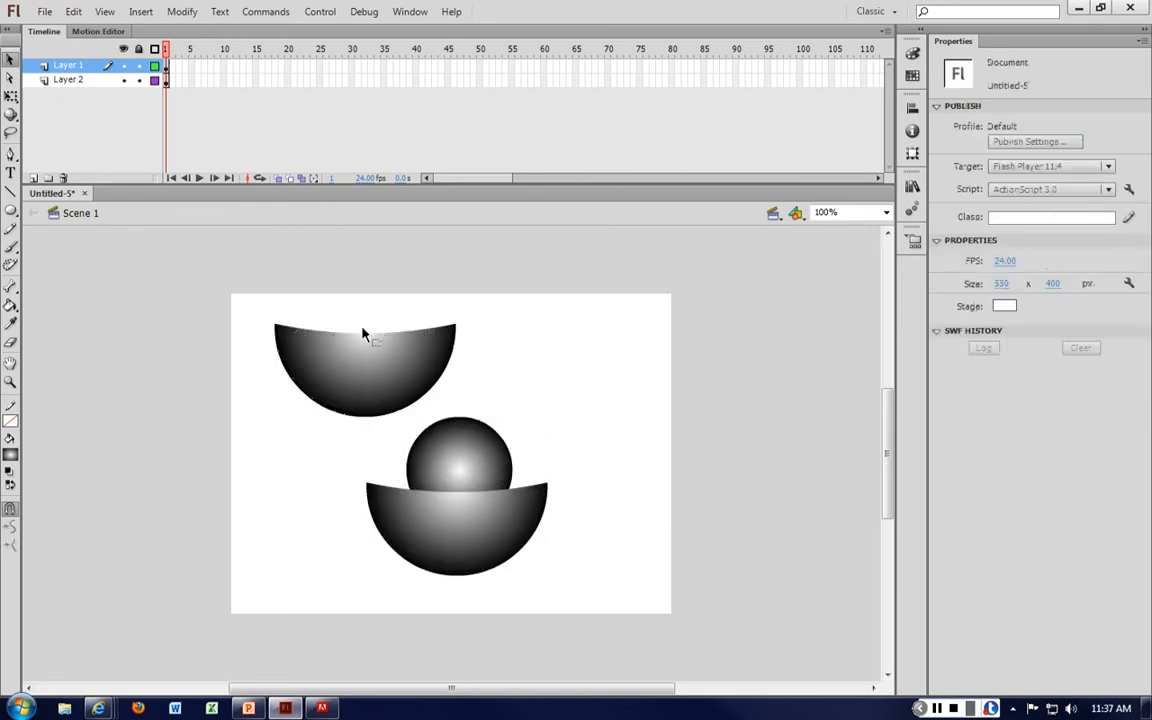
{"action": "left_click_drag", "start_coordinate": [367, 326], "coordinate": [367, 305]}
{"action": "left_click", "coordinate": [385, 357]}
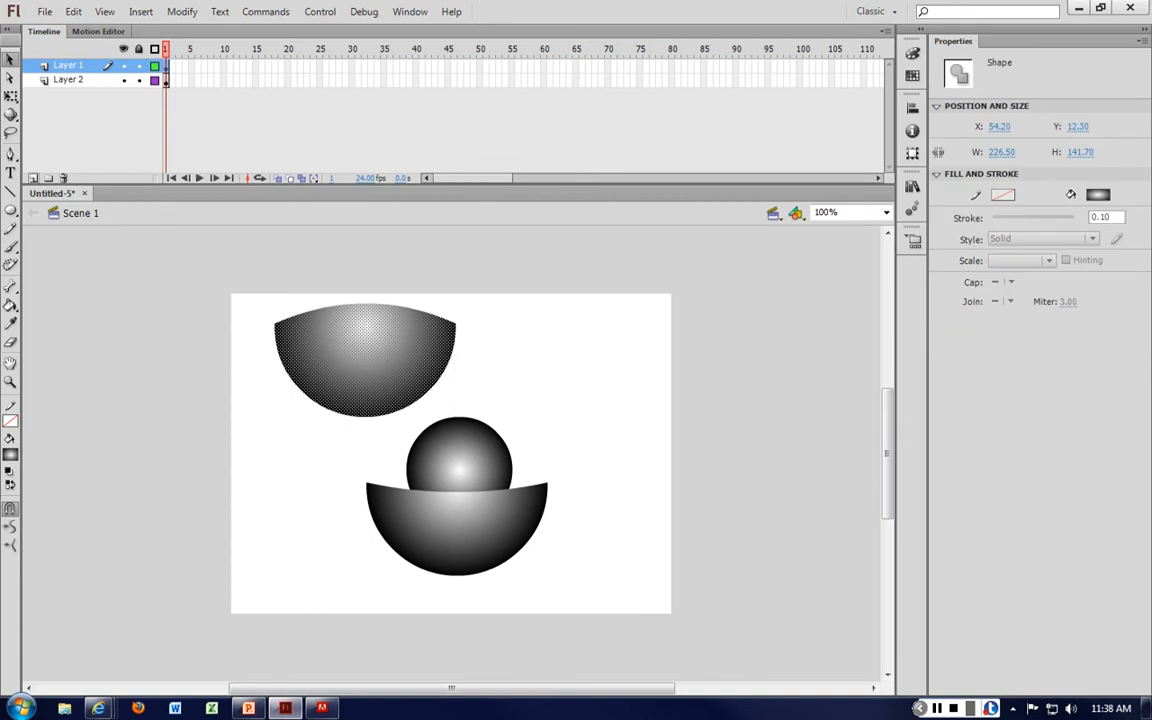
Add a new layer and transfer the reshaped bowl copy from Layer 1 onto it.
{"action": "left_click", "coordinate": [33, 178]}
{"action": "left_click", "coordinate": [375, 337]}
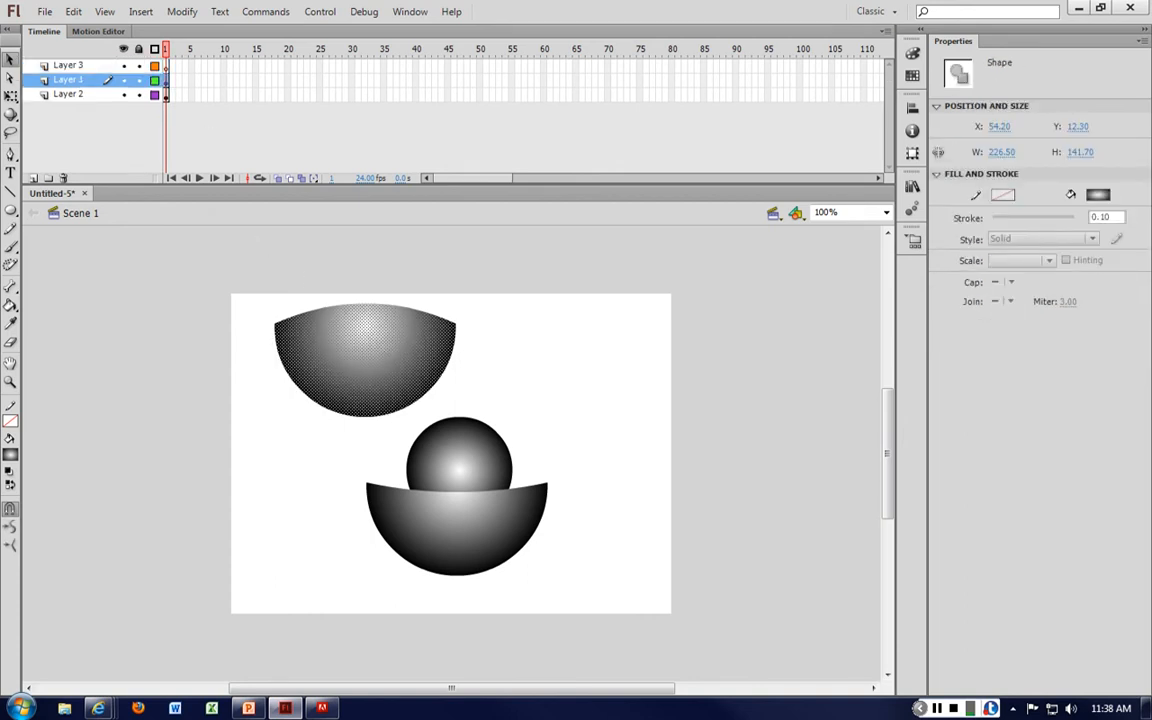
{"action": "key", "text": "ctrl+z"}
{"action": "key", "text": "ctrl+v"}
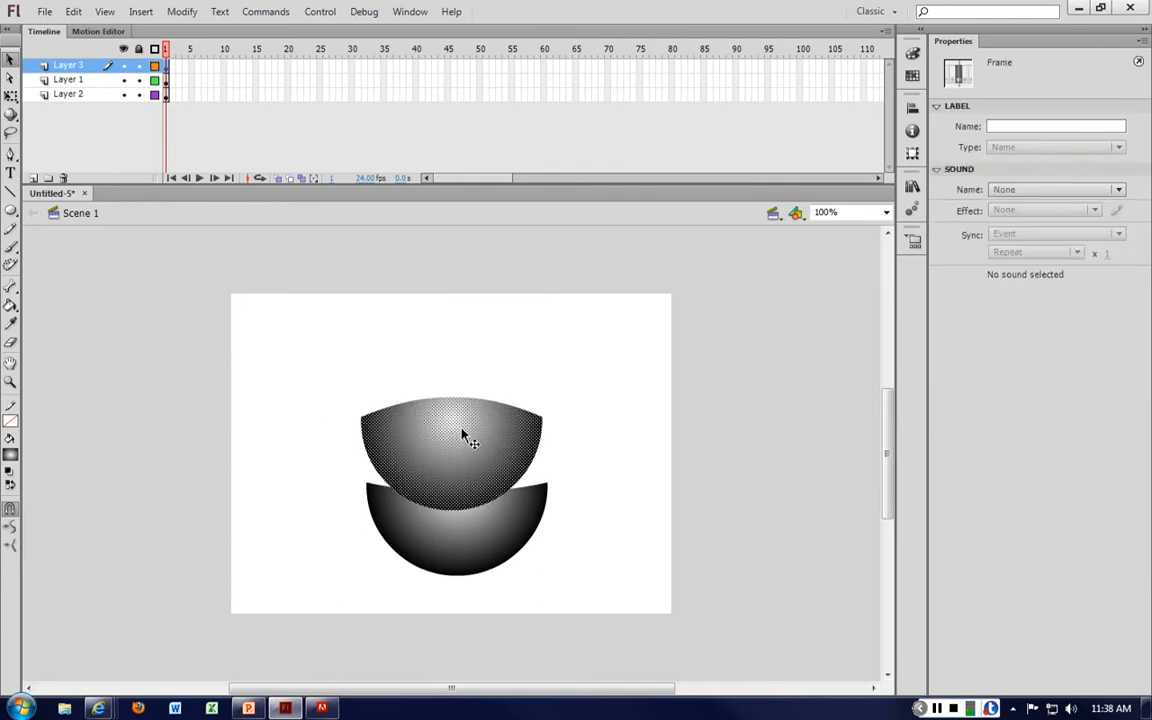
Align the reshaped copy over the original bowl and move Layer 3 to the bottom of the layer stack.
{"action": "left_click_drag", "start_coordinate": [463, 427], "coordinate": [478, 499]}
{"action": "left_click_drag", "start_coordinate": [78, 65], "coordinate": [78, 100]}
{"action": "left_click", "coordinate": [565, 441]}
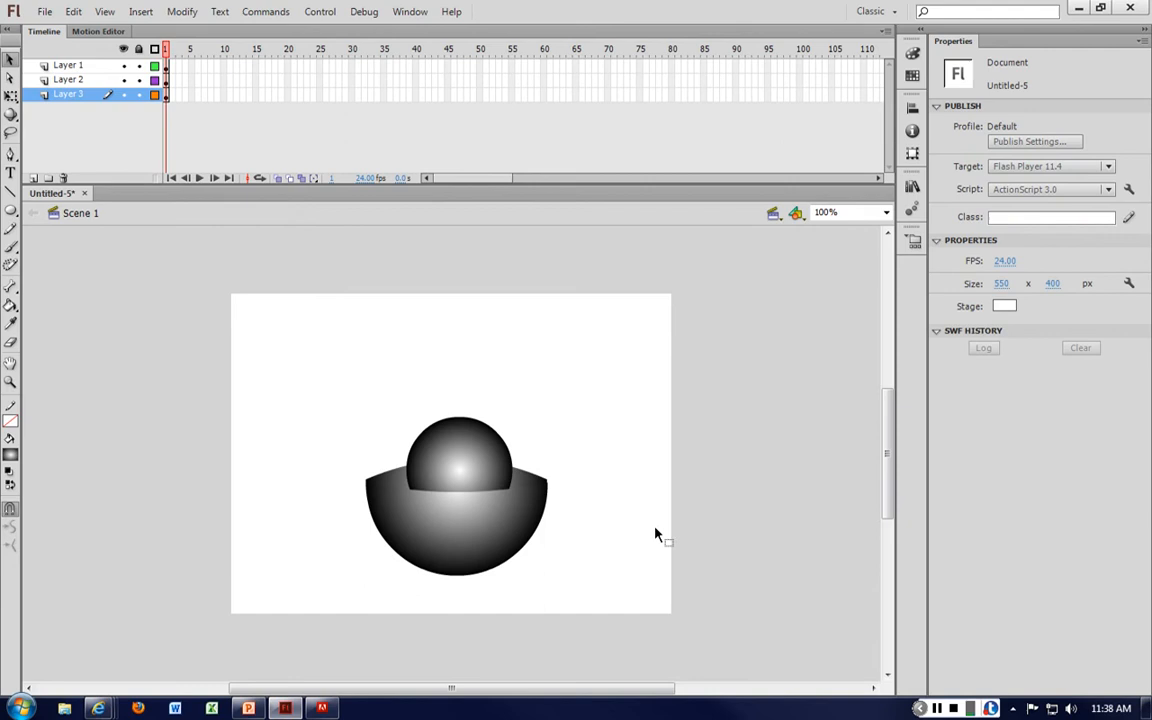
Fill the reshaped copy behind the ball with solid dark grey as the bowl's interior.
{"action": "left_click", "coordinate": [533, 488]}
{"action": "left_click", "coordinate": [10, 455]}
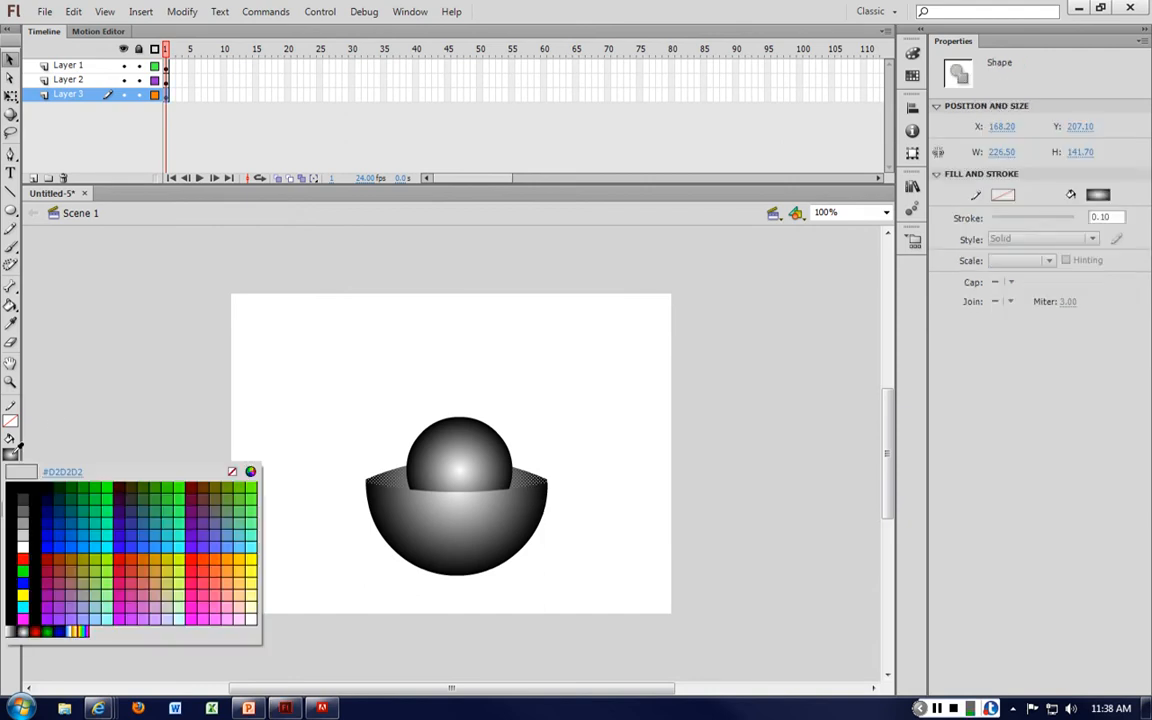
{"action": "left_click", "coordinate": [32, 505]}
{"action": "left_click", "coordinate": [686, 401]}
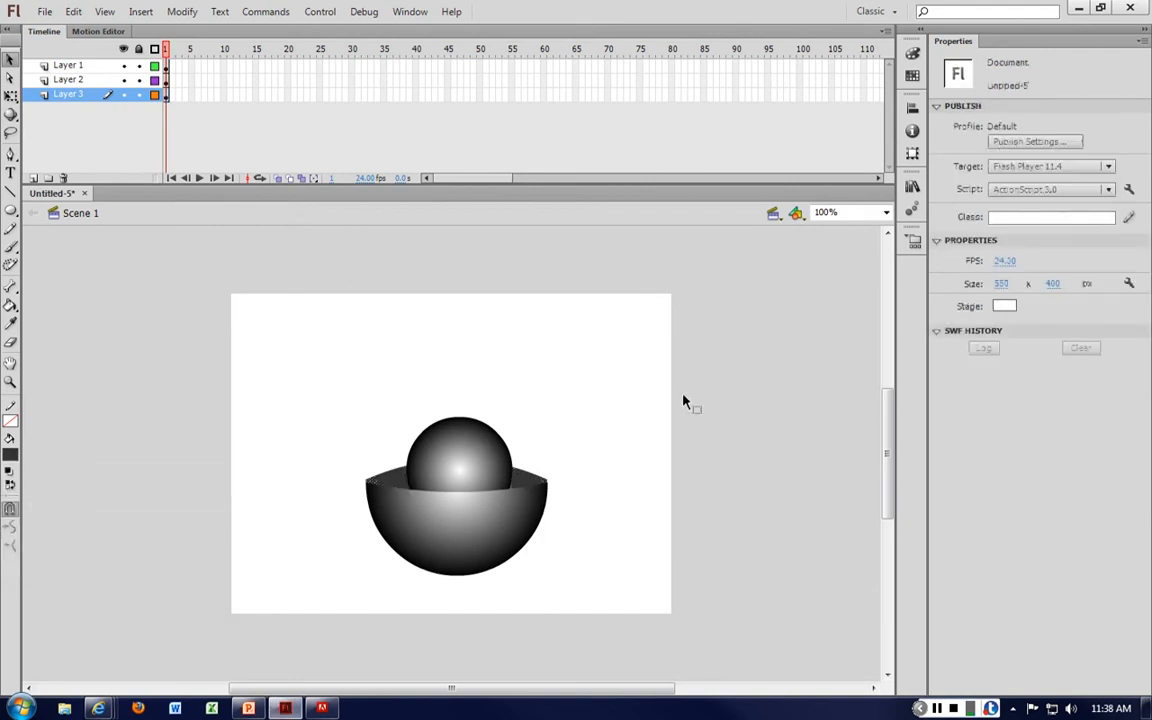
Move the small ball slightly lower into the bowl.
{"action": "left_click", "coordinate": [482, 452]}
{"action": "left_click_drag", "start_coordinate": [482, 452], "coordinate": [478, 459]}
{"action": "left_click", "coordinate": [746, 459]}
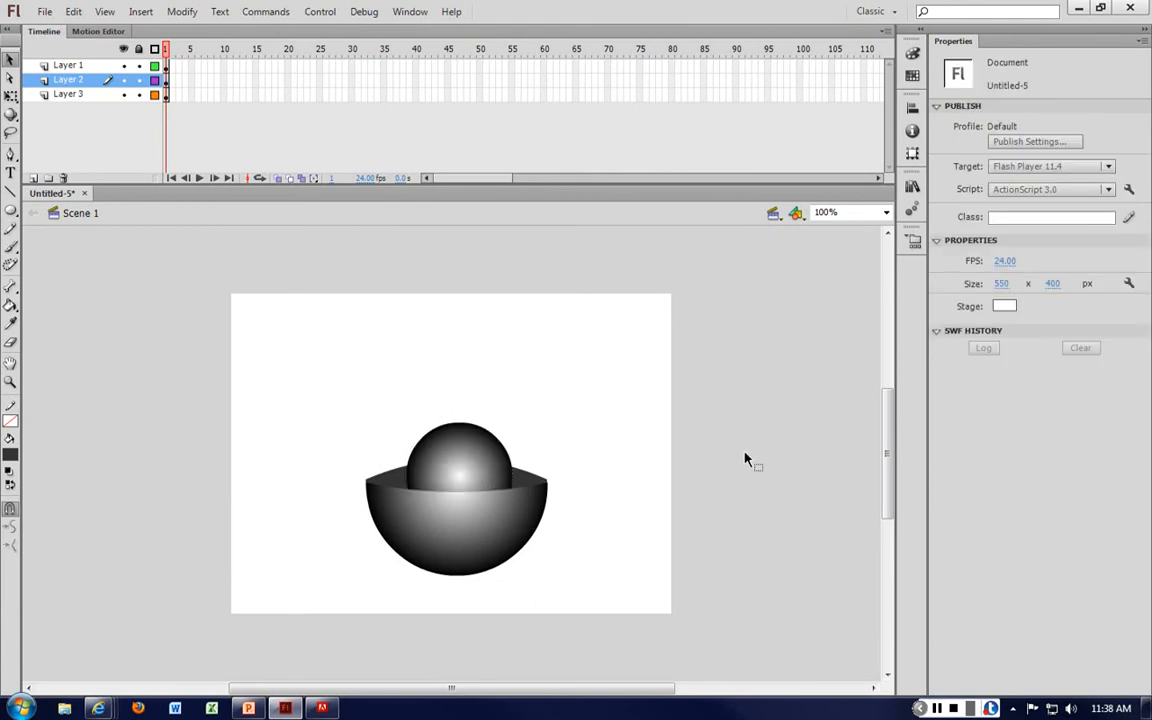
Nudge the dark bowl interior down to Y 210.6 to meet the bowl's corners, and curve the front rim further downward.
{"action": "key", "text": "ctrl+="}
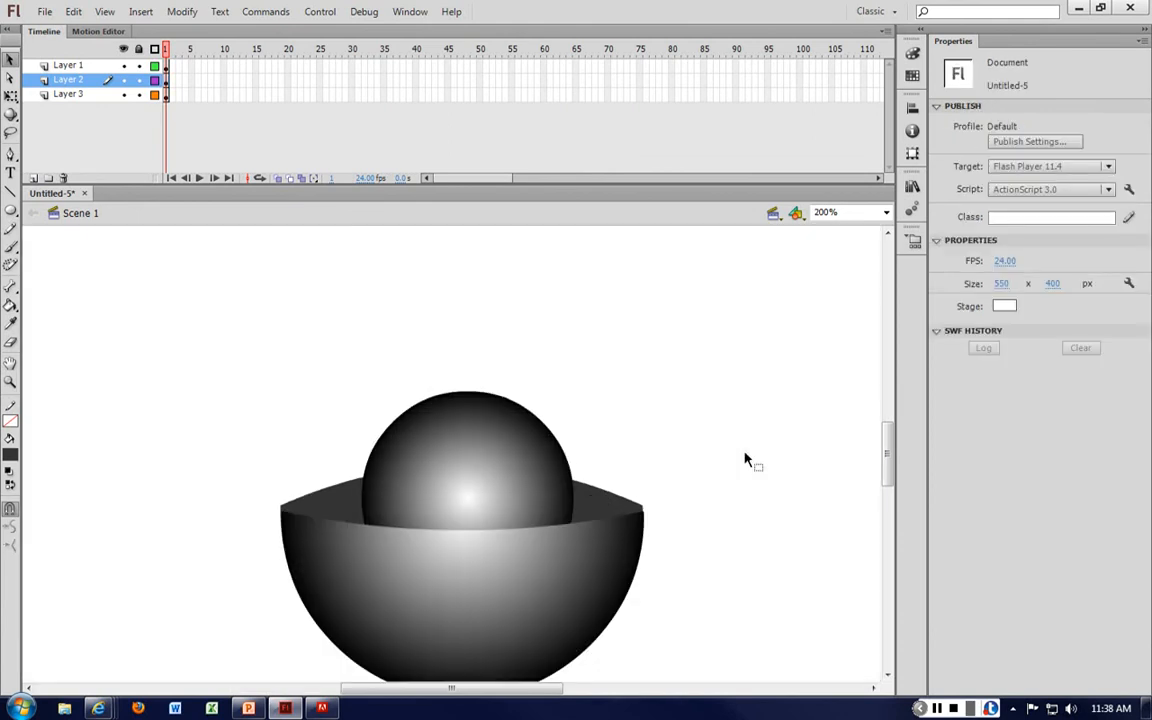
{"action": "left_click", "coordinate": [608, 513]}
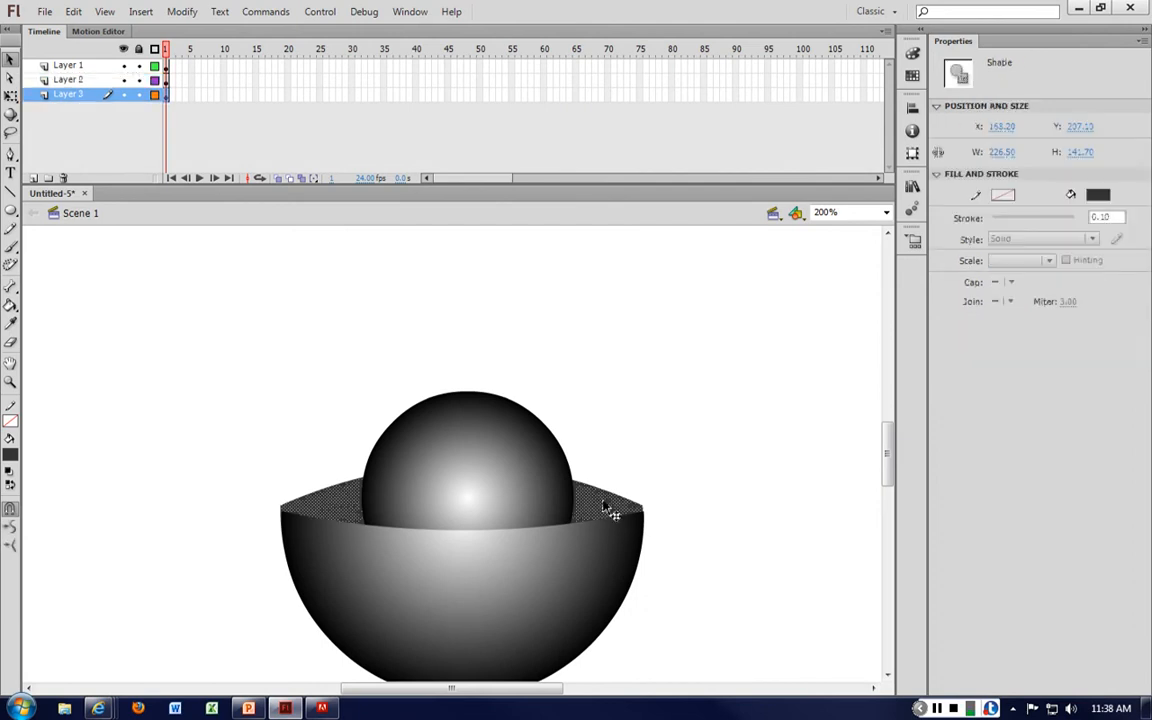
{"action": "key", "text": "Down"}
{"action": "key", "text": "Down"}
{"action": "key", "text": "Down"}
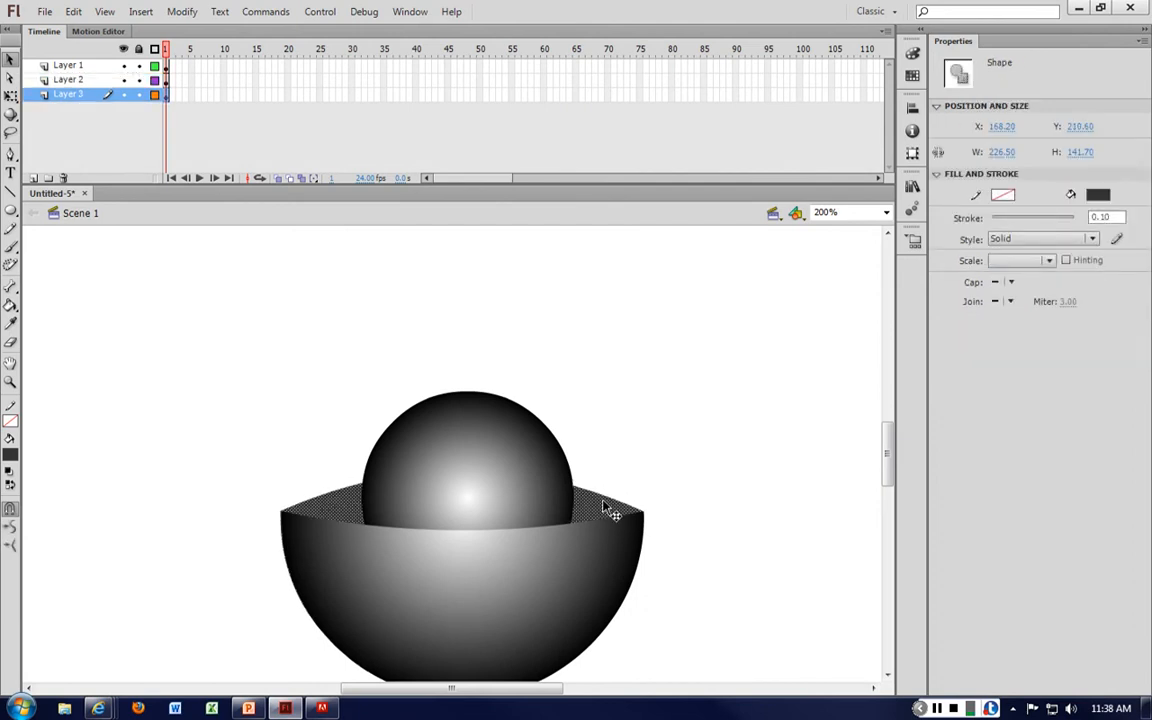
{"action": "left_click", "coordinate": [731, 447]}
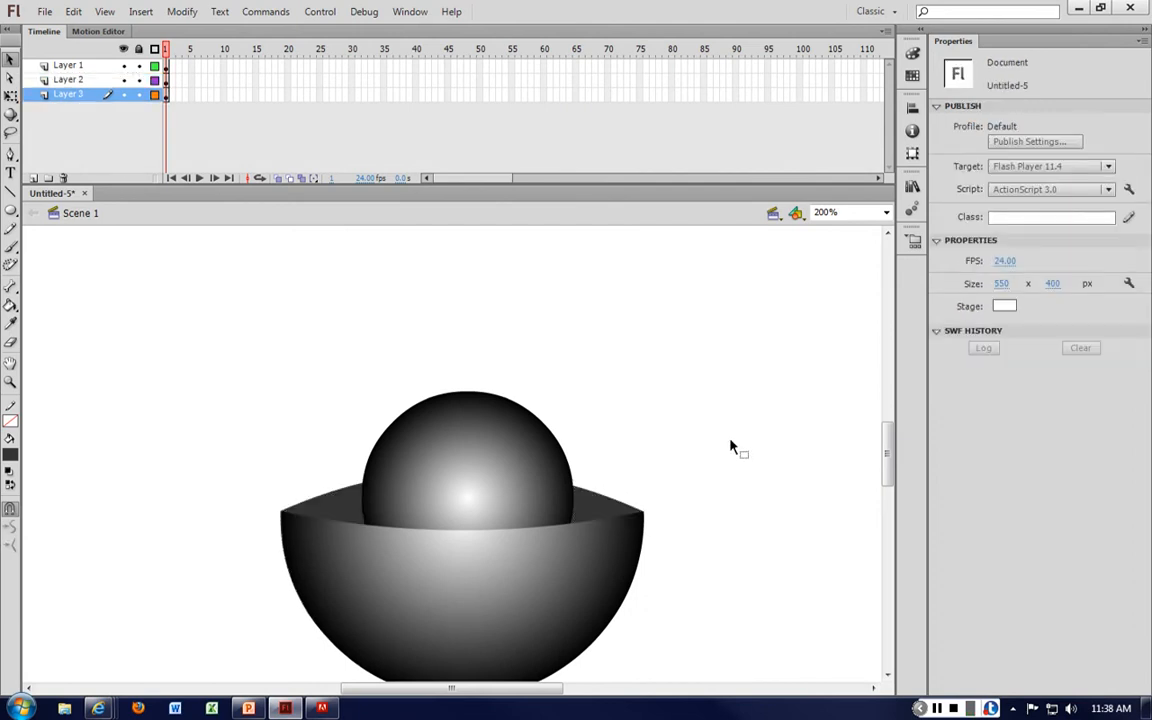
{"action": "scroll", "coordinate": [731, 447], "scroll_direction": "down", "scroll_amount": 3}
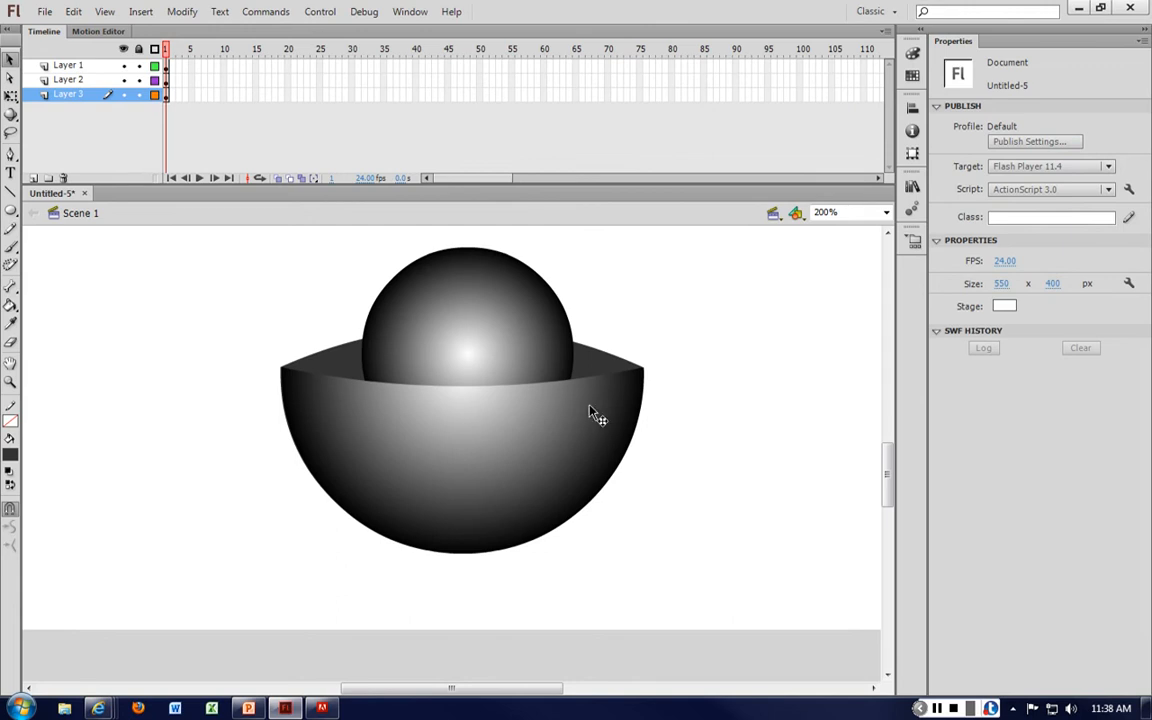
{"action": "left_click_drag", "start_coordinate": [465, 390], "coordinate": [468, 406]}
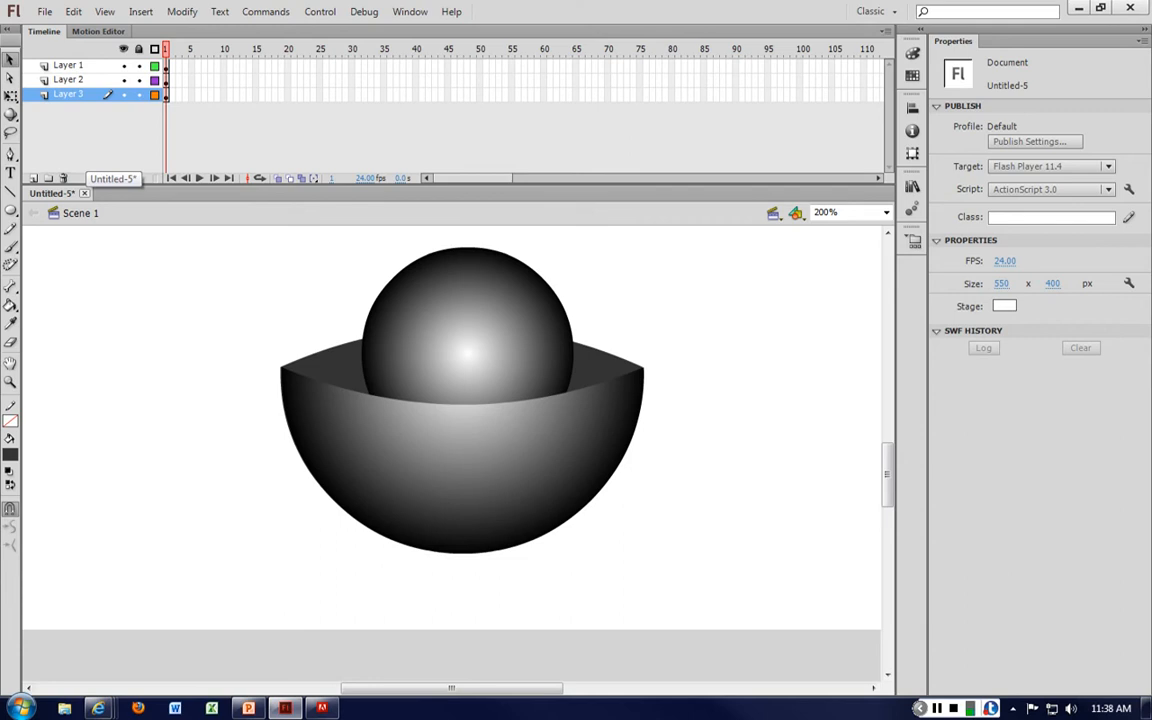
Close the ball-in-bowl document without saving and create a new ActionScript 3.0 document.
{"action": "left_click", "coordinate": [85, 193]}
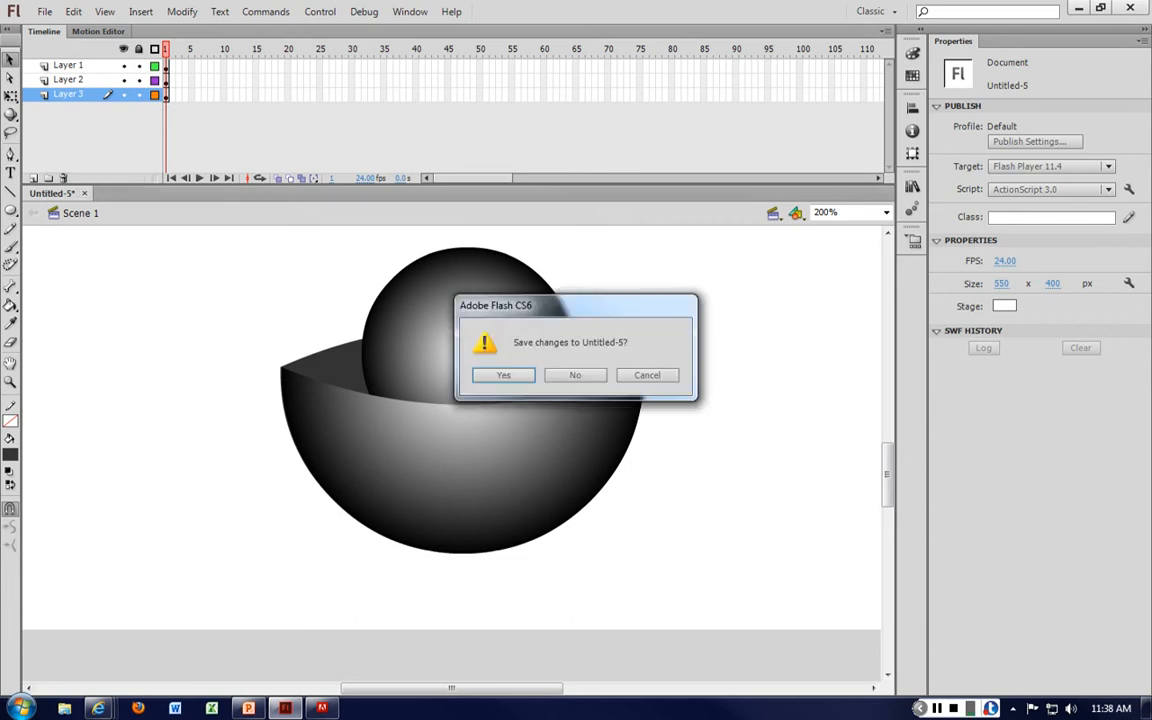
{"action": "left_click", "coordinate": [578, 375]}
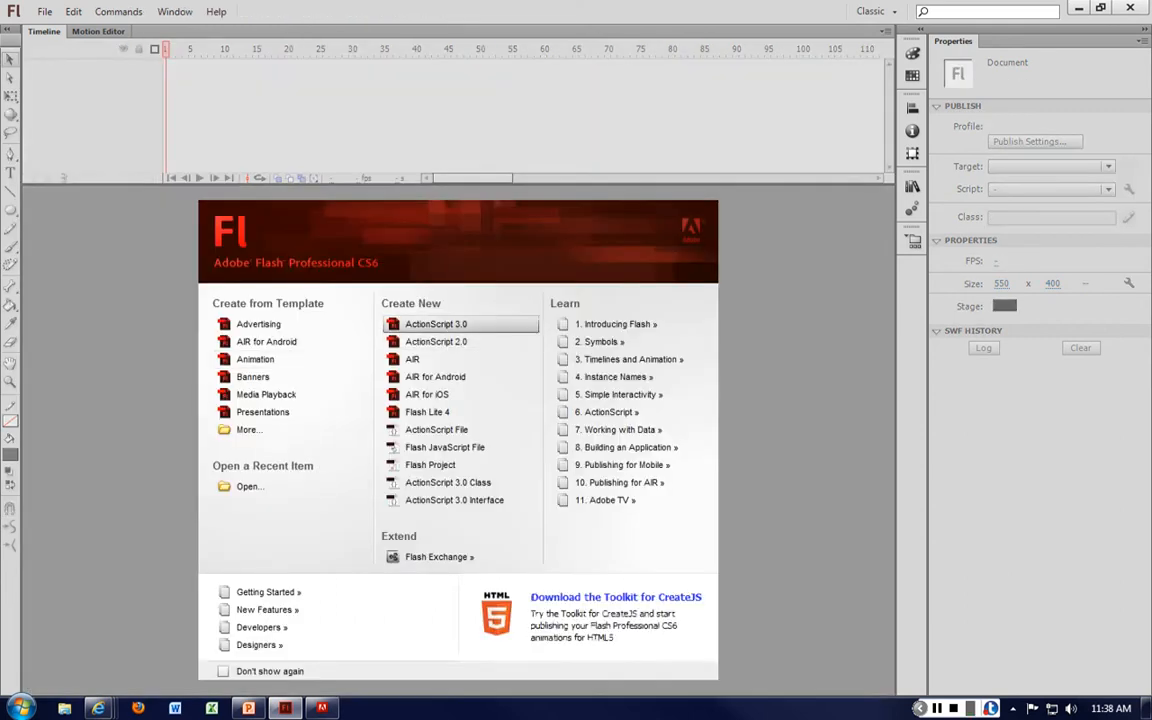
{"action": "left_click", "coordinate": [460, 325]}
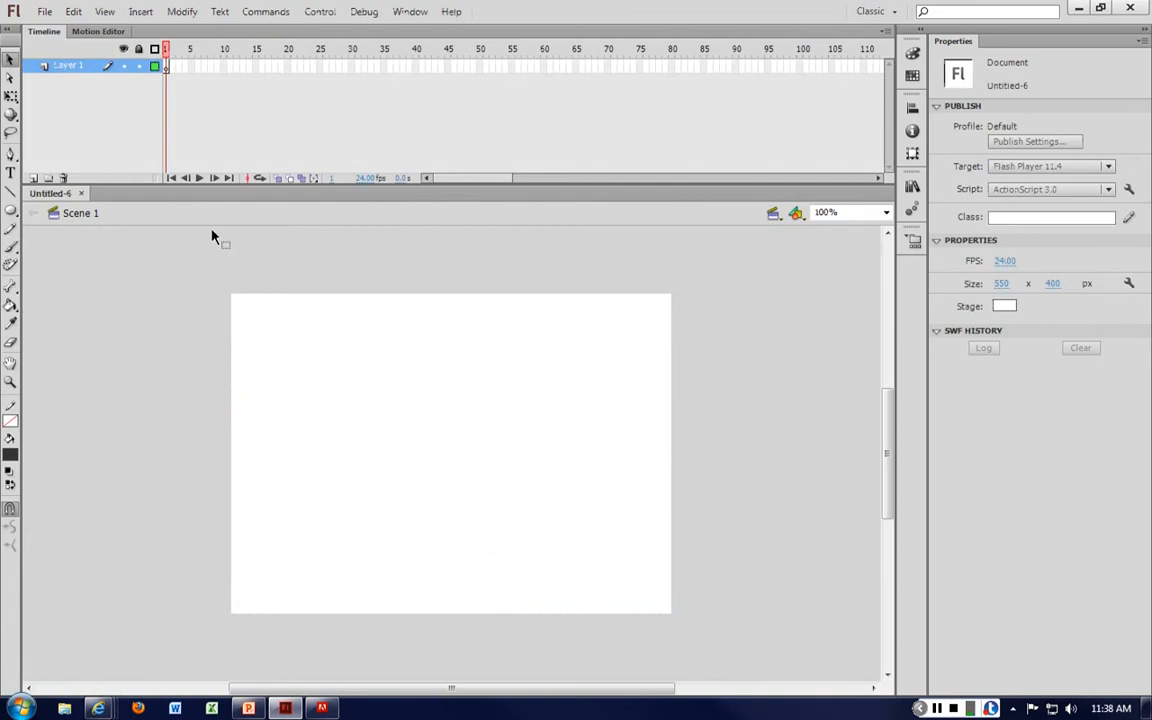
Rename the new document's only layer as ball.
{"action": "double_click", "coordinate": [70, 66]}
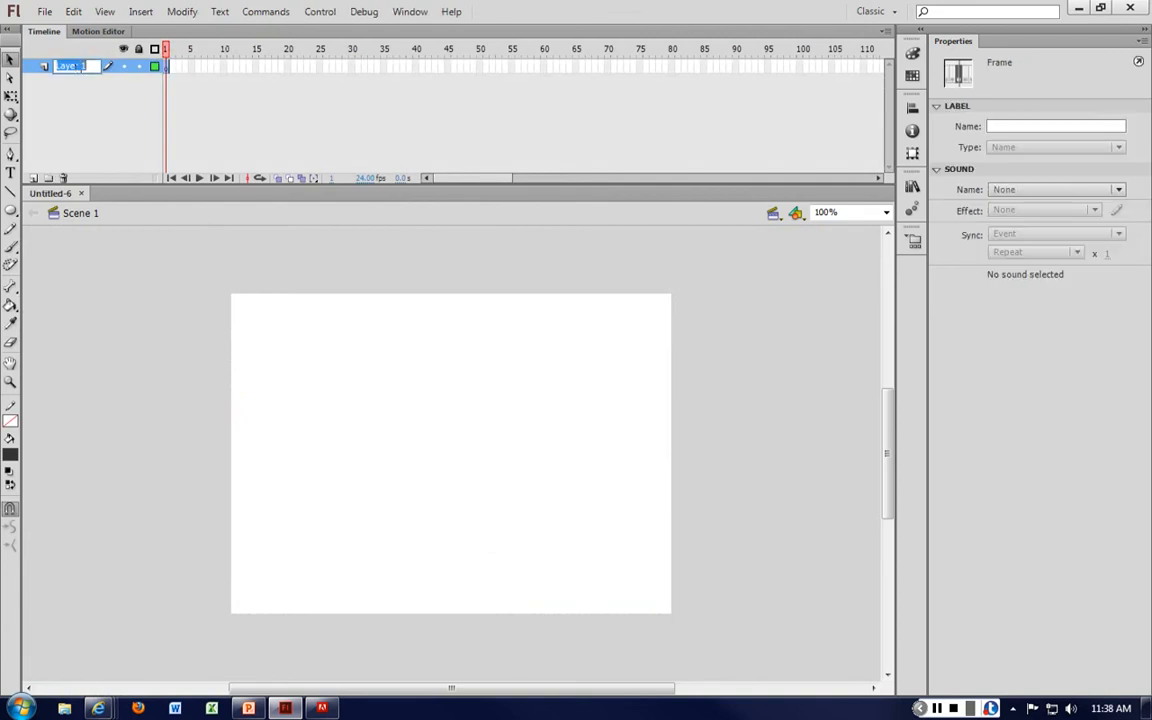
{"action": "type", "text": "ball"}
{"action": "key", "text": "Return"}
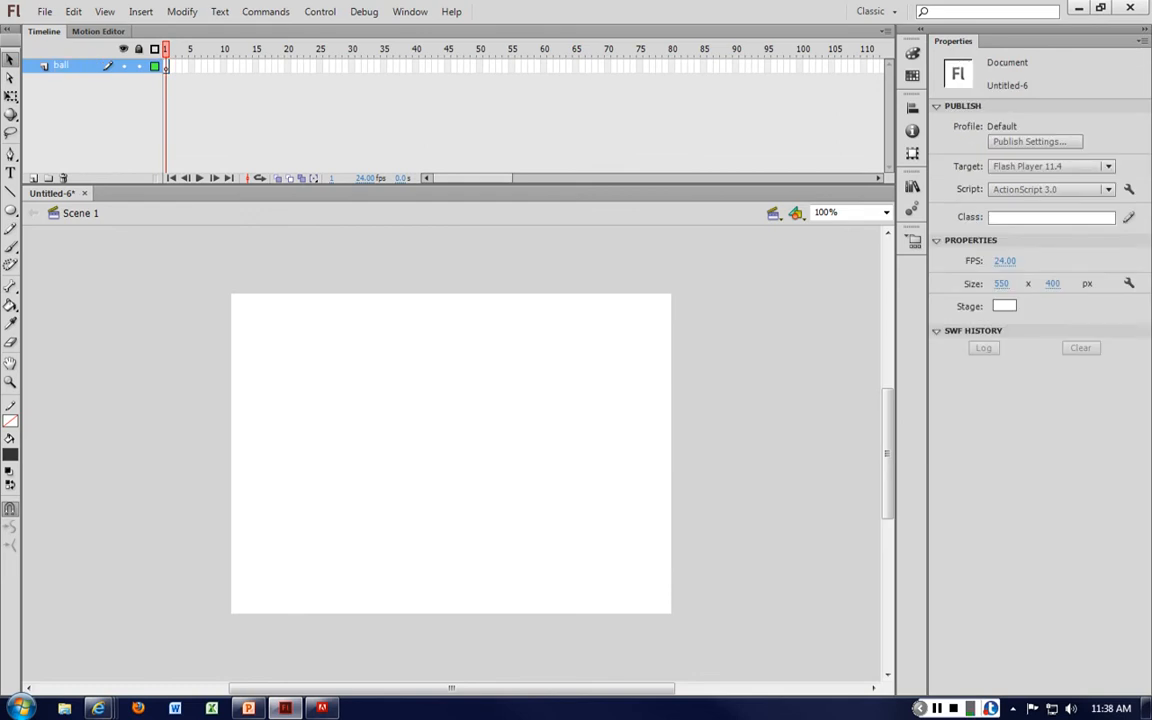
Draw a circle with the red radial gradient fill and no stroke in the upper middle of the stage, and leave it deselected.
{"action": "left_click", "coordinate": [10, 455]}
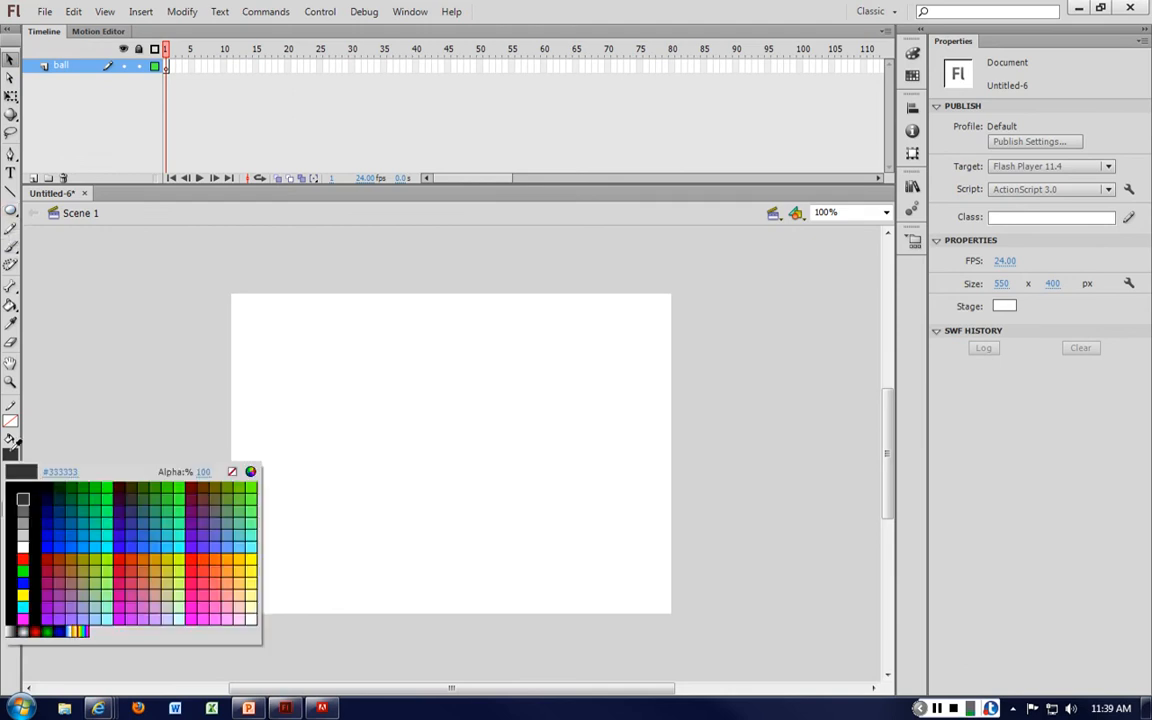
{"action": "left_click", "coordinate": [40, 626]}
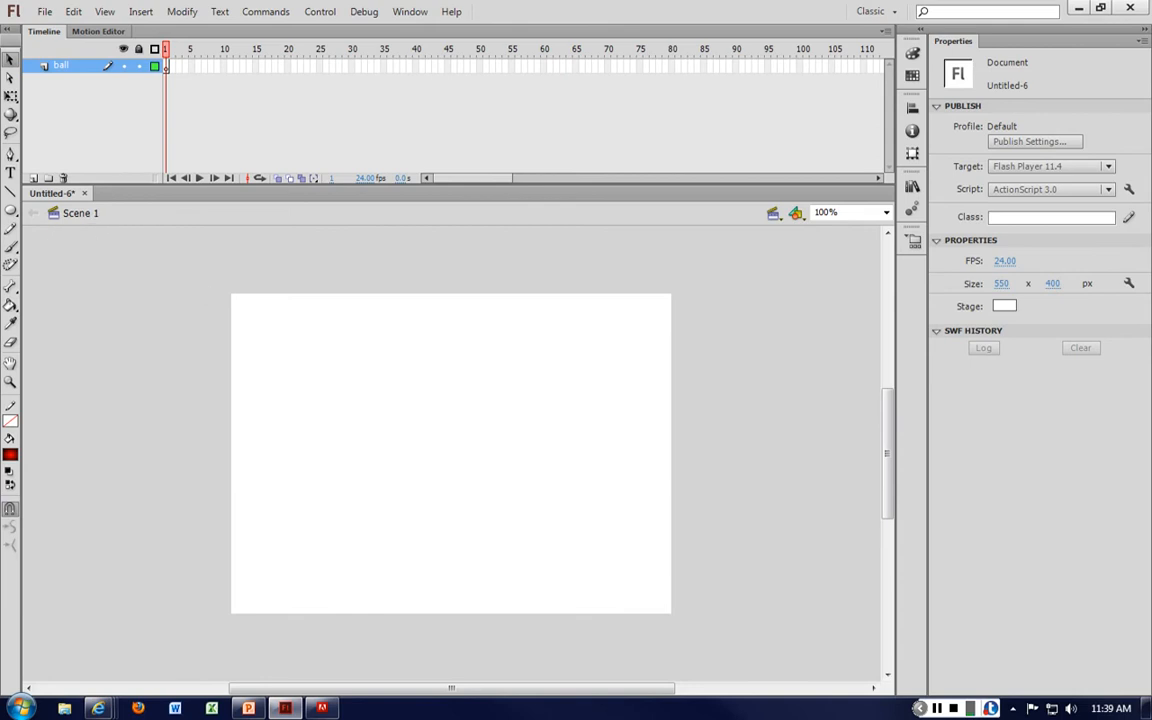
{"action": "key", "text": "o"}
{"action": "left_click_drag", "start_coordinate": [407, 376], "coordinate": [481, 432]}
{"action": "key", "text": "v"}
{"action": "left_click", "coordinate": [628, 442]}
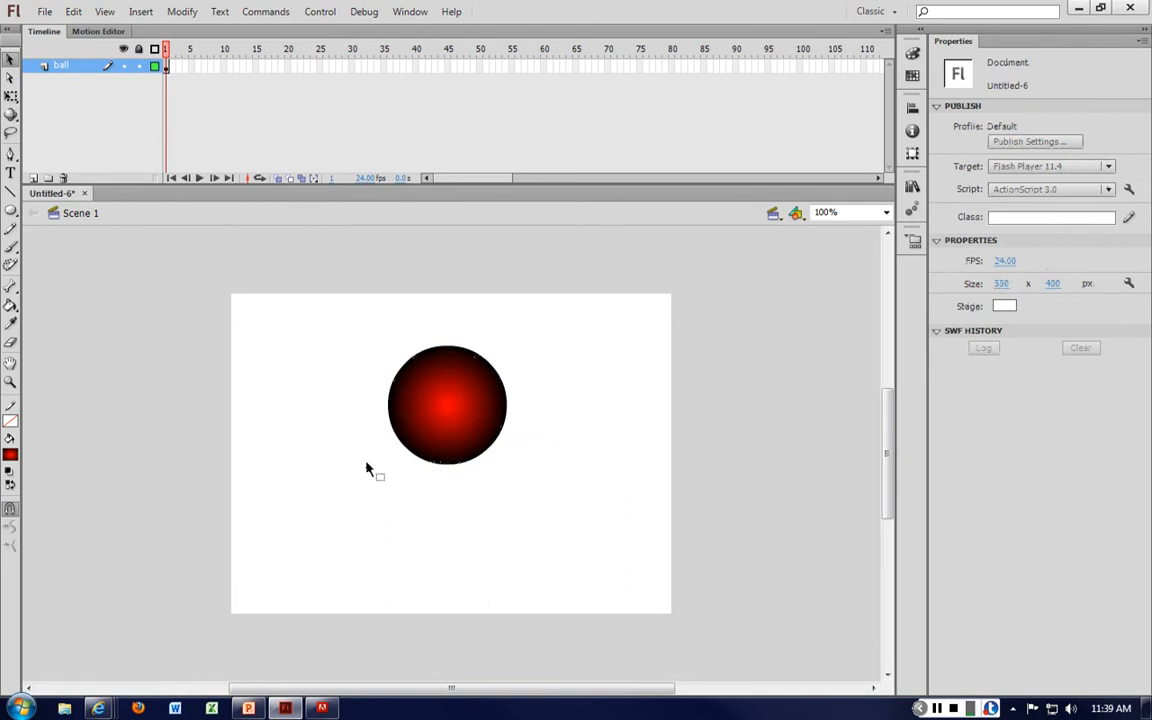
Move the red ball to the stage's upper-right corner and add a layer named dish1 above the ball layer.
{"action": "left_click_drag", "start_coordinate": [445, 424], "coordinate": [598, 380]}
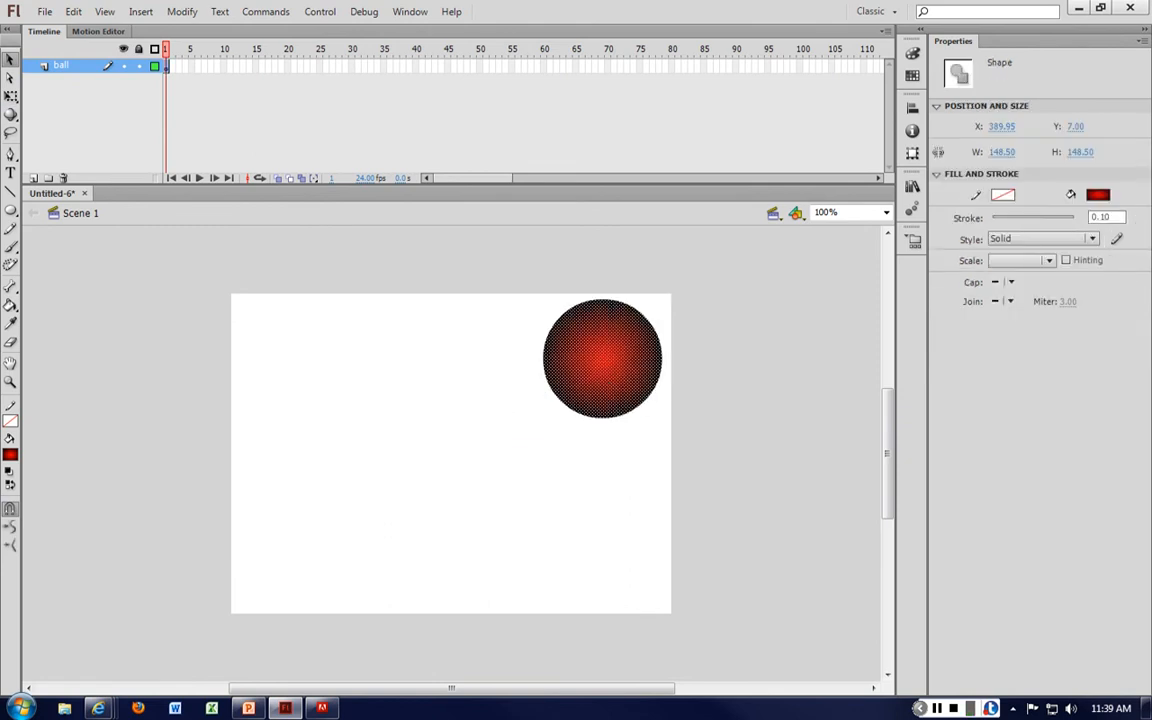
{"action": "left_click", "coordinate": [33, 178]}
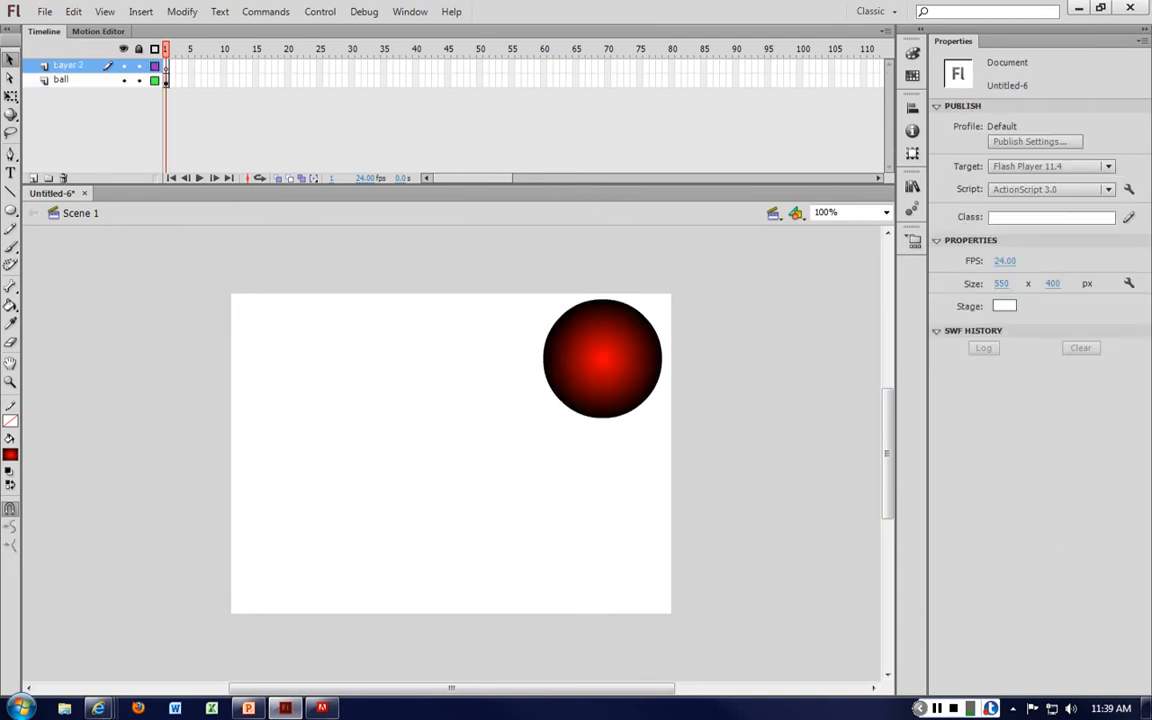
{"action": "double_click", "coordinate": [68, 65]}
{"action": "type", "text": "dish"}
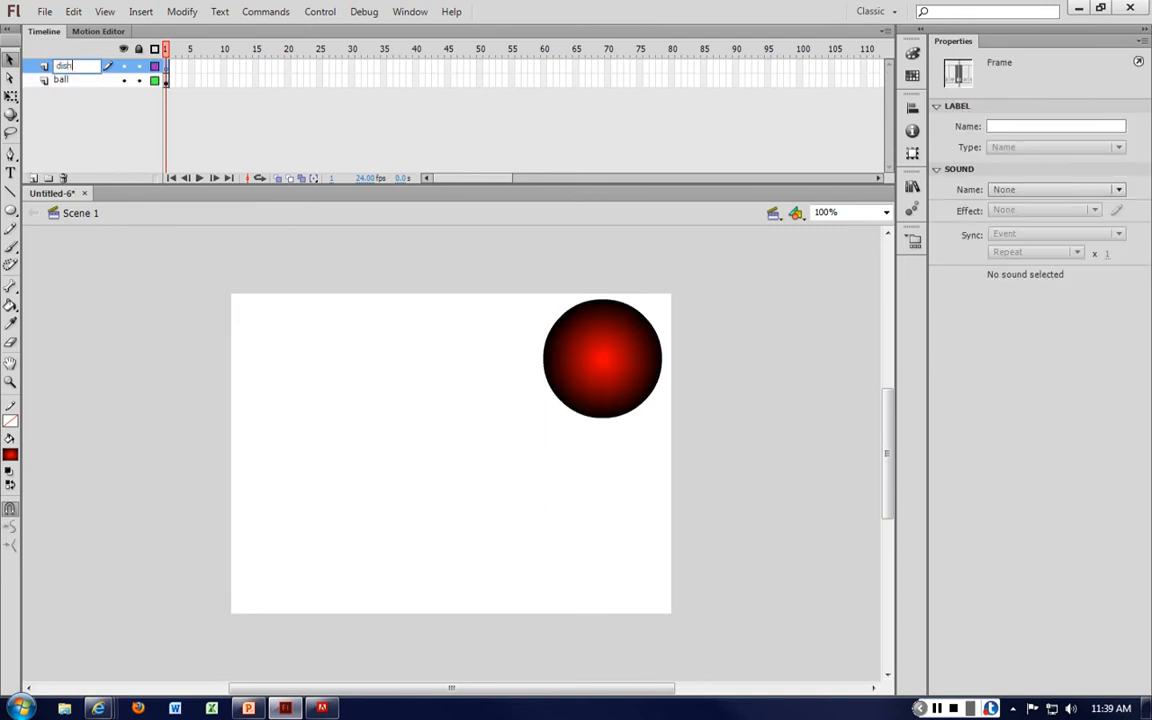
{"action": "type", "text": "1"}
{"action": "key", "text": "Return"}
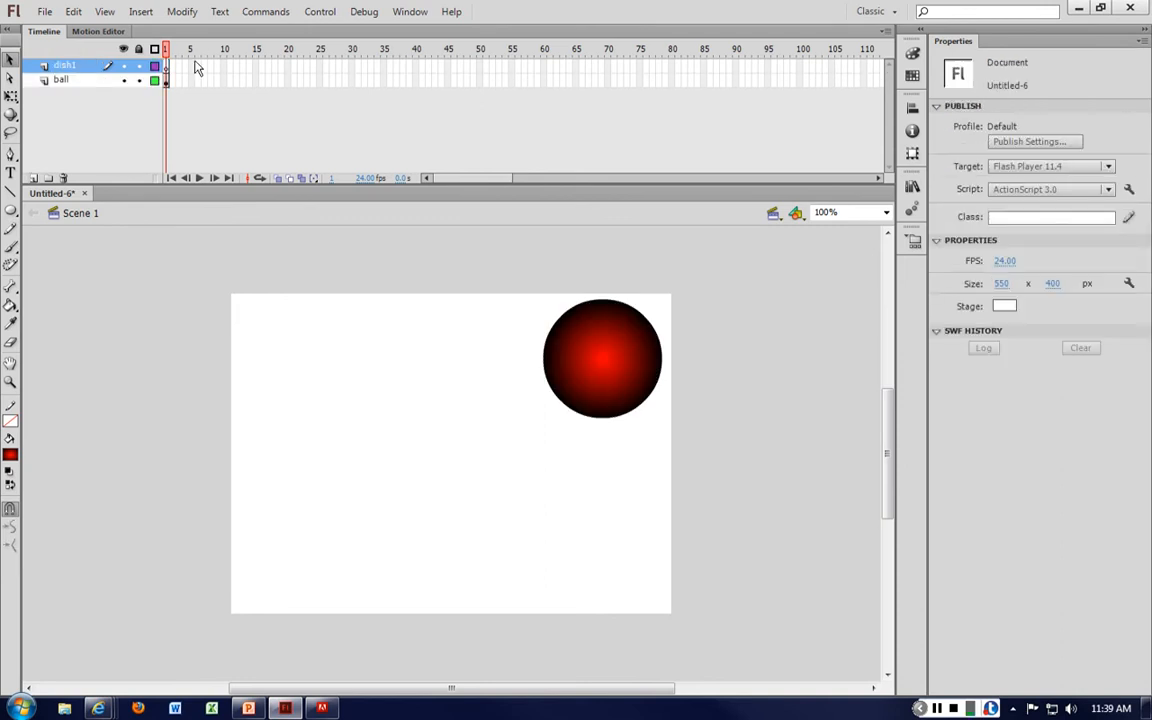
Add another layer above dish1 and name it dish2.
{"action": "left_click", "coordinate": [33, 178]}
{"action": "double_click", "coordinate": [70, 66]}
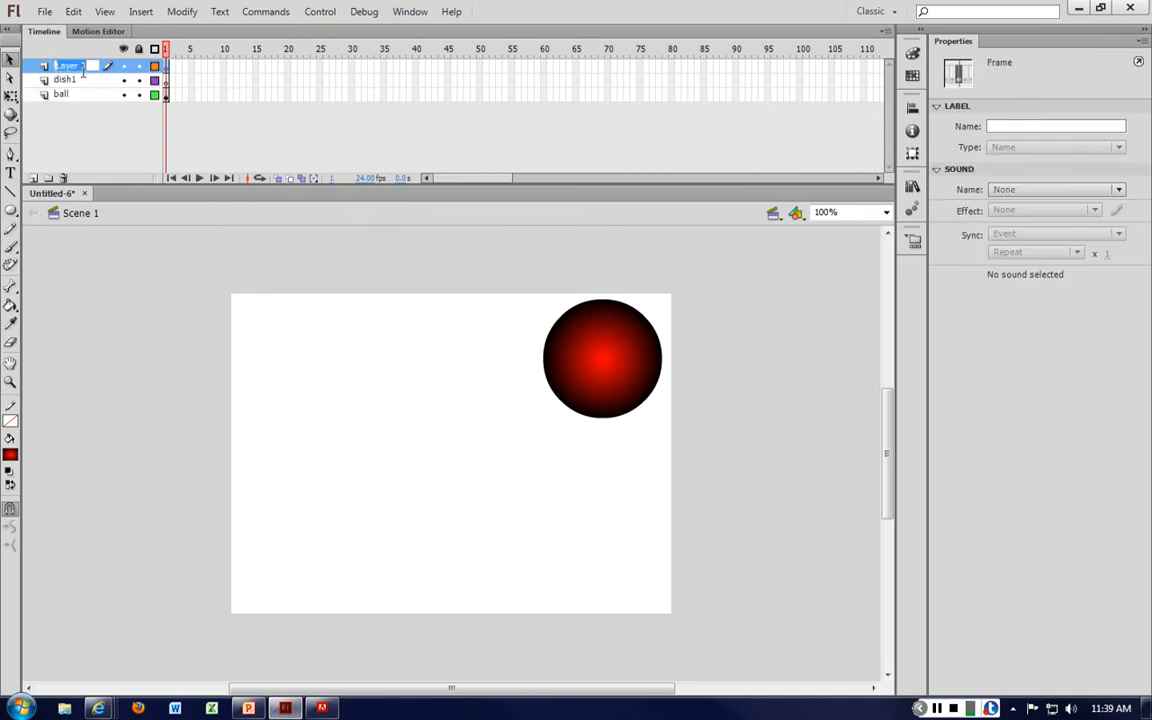
{"action": "type", "text": "dish2"}
{"action": "key", "text": "Return"}
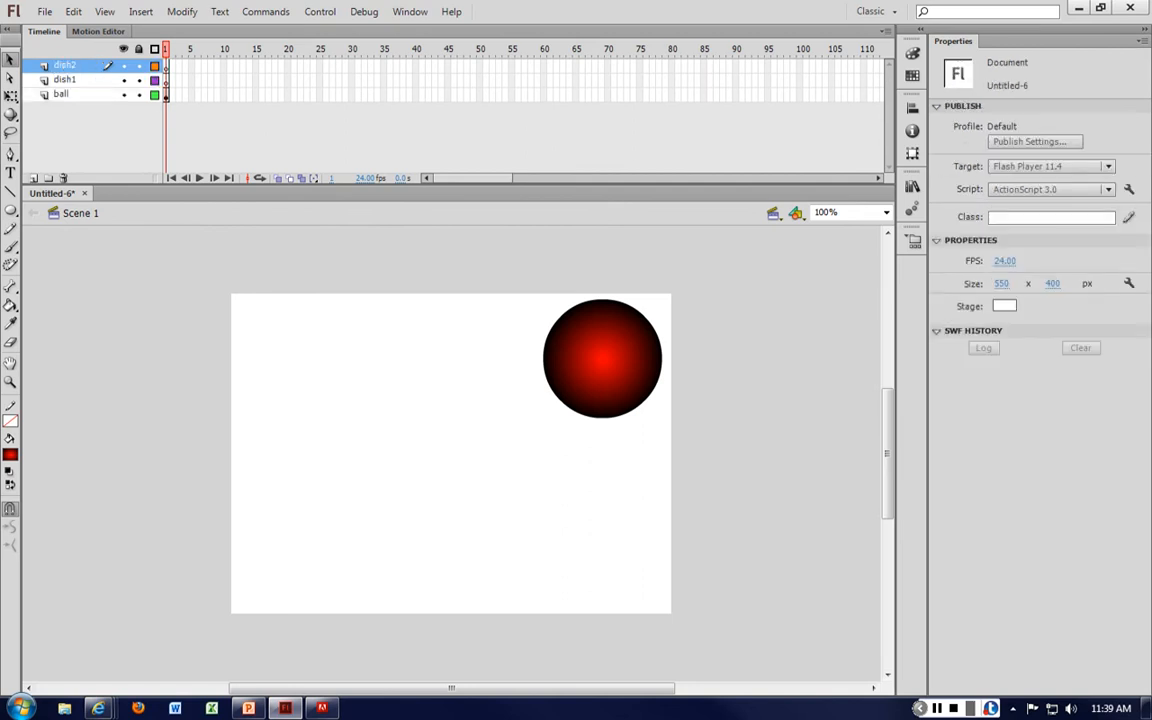
Draw a blue radial-gradient oval about 288 by 270 px without a stroke on the dish1 layer.
{"action": "left_click", "coordinate": [64, 80]}
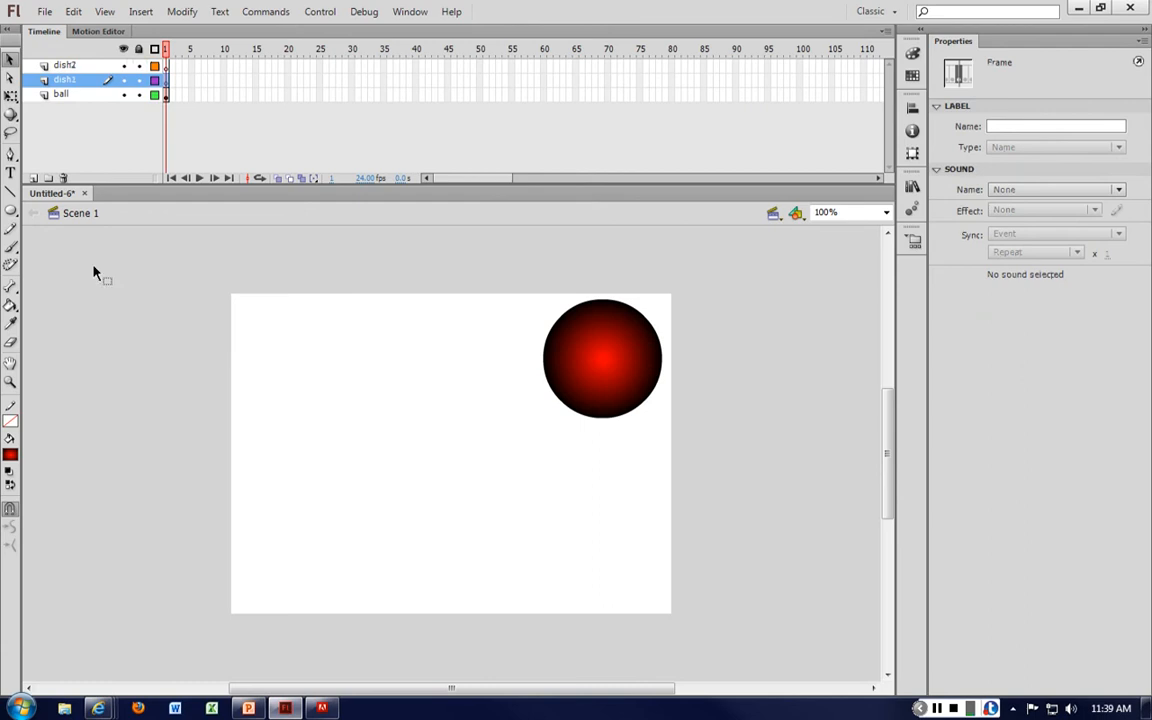
{"action": "left_click", "coordinate": [10, 210]}
{"action": "left_click", "coordinate": [10, 455]}
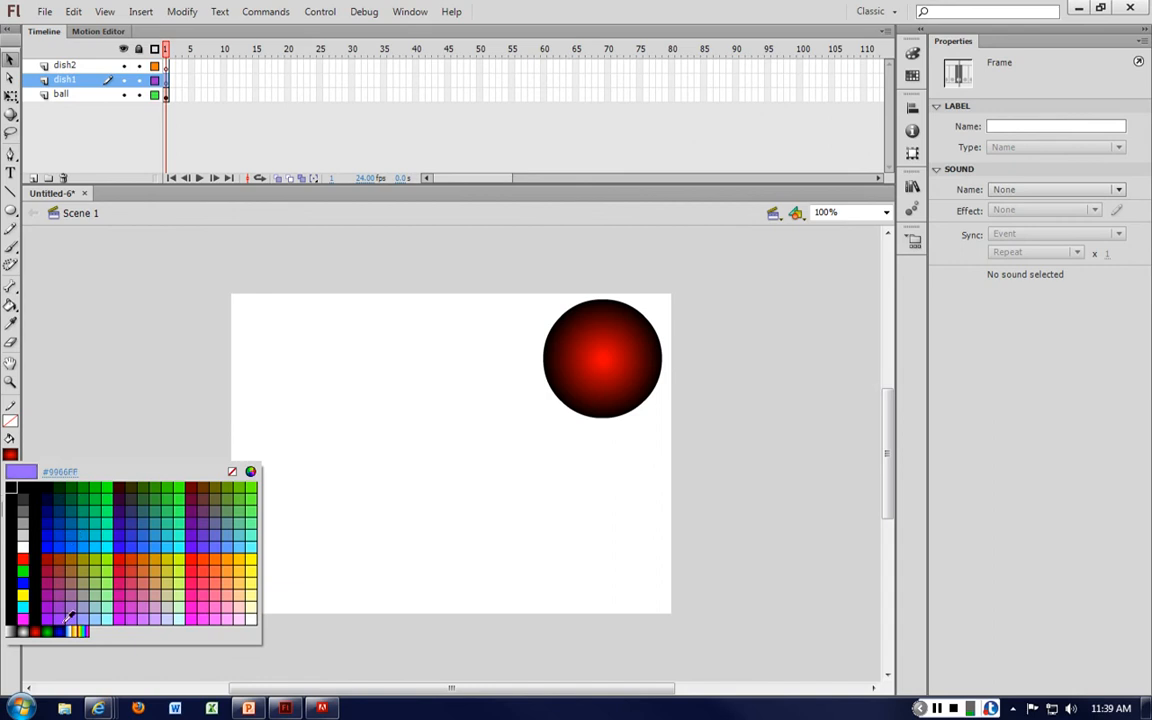
{"action": "left_click", "coordinate": [52, 546]}
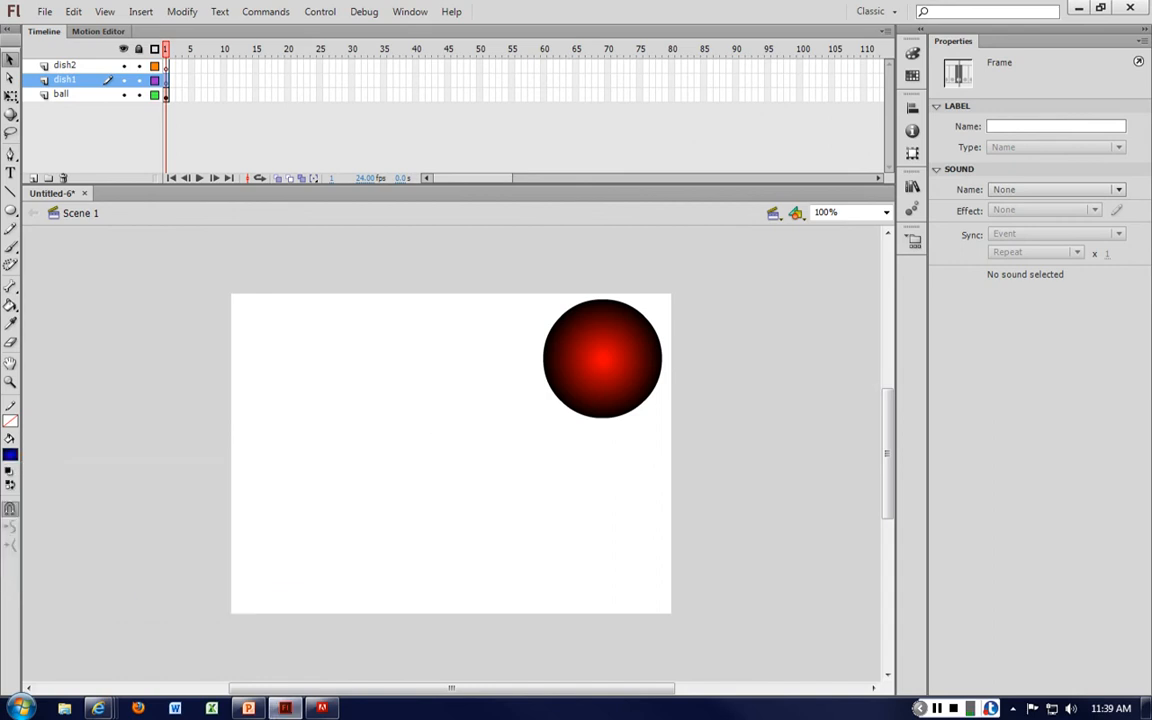
{"action": "key", "text": "o"}
{"action": "left_click_drag", "start_coordinate": [306, 378], "coordinate": [536, 593]}
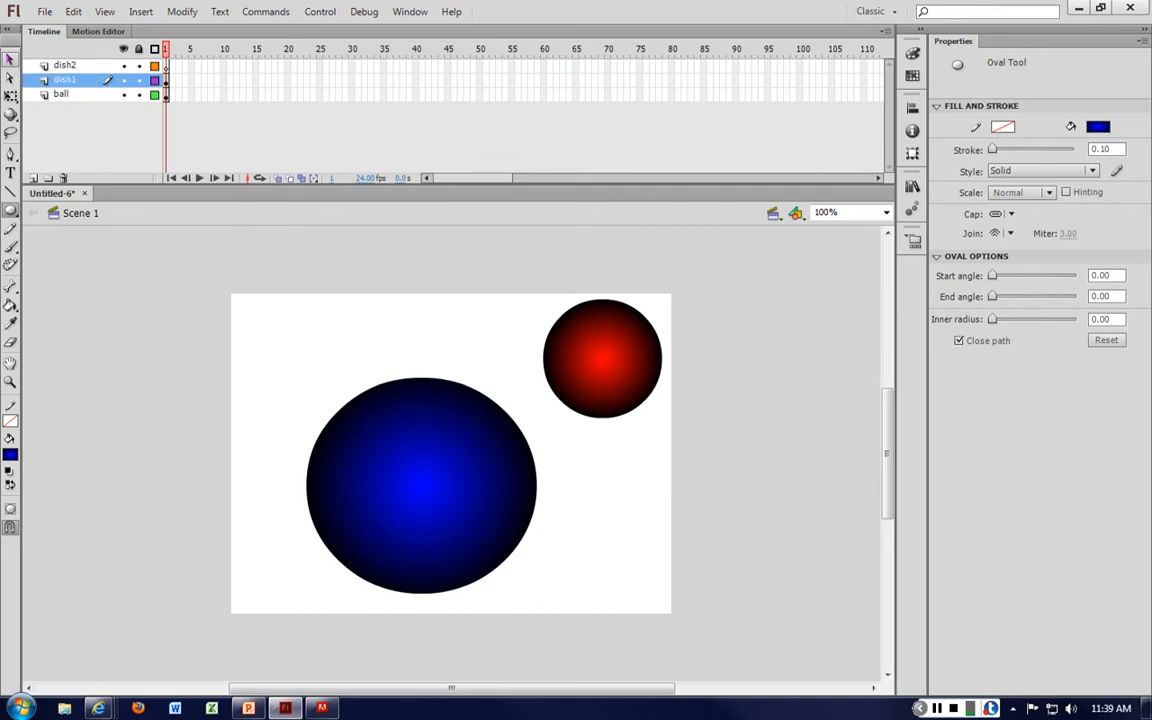
Move the red ball off the stage to about X 557, Y -15, clear of the blue oval.
{"action": "left_click", "coordinate": [10, 60]}
{"action": "mouse_move", "coordinate": [285, 357]}
{"action": "left_mouse_down"}
{"action": "mouse_move", "coordinate": [442, 474]}
{"action": "mouse_move", "coordinate": [556, 491]}
{"action": "left_mouse_up"}
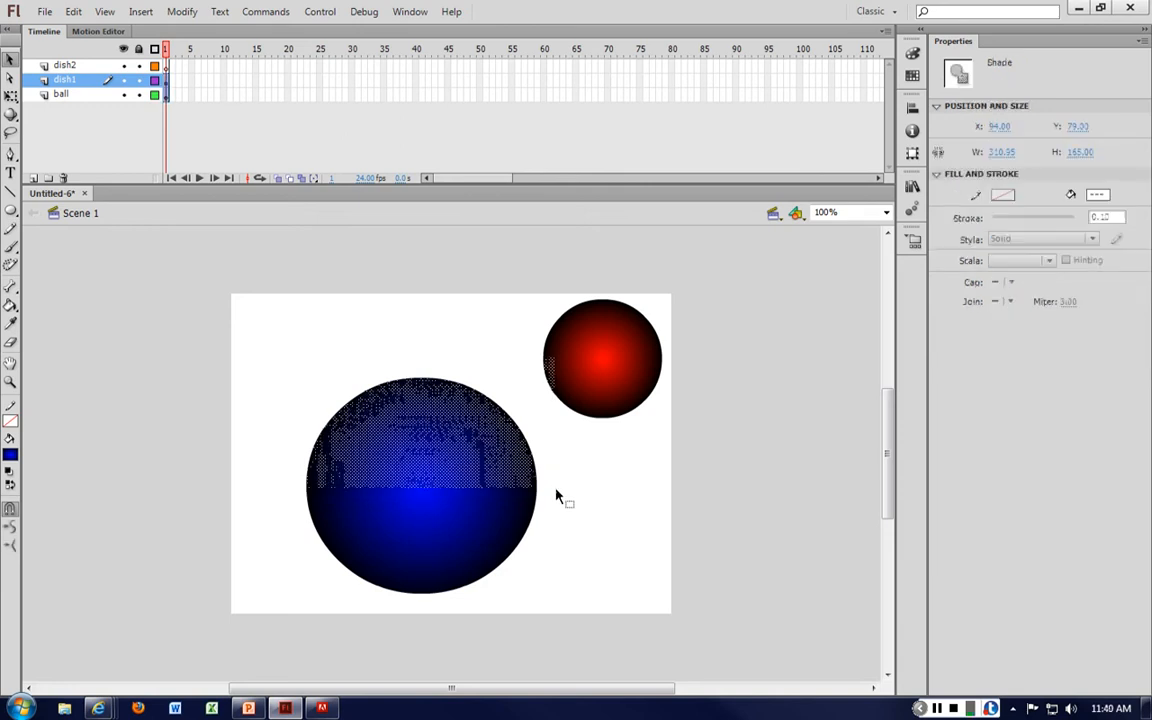
{"action": "left_click", "coordinate": [616, 346]}
{"action": "left_click", "coordinate": [464, 280]}
{"action": "left_click", "coordinate": [574, 344]}
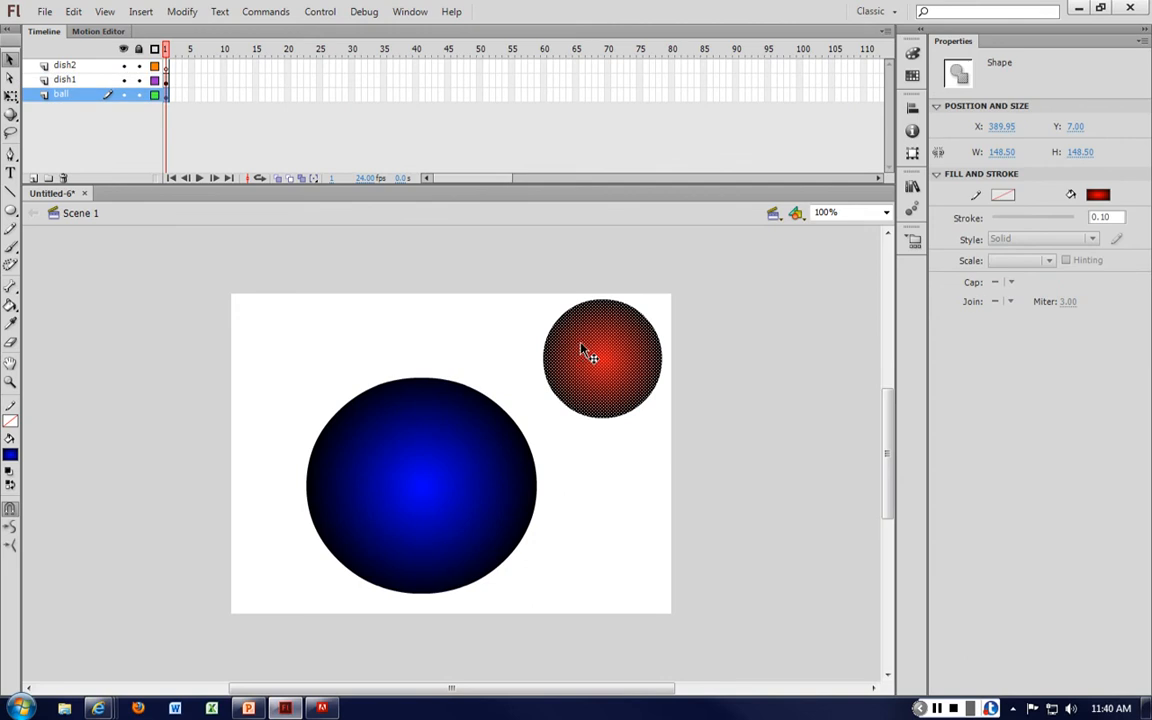
{"action": "left_click_drag", "start_coordinate": [584, 345], "coordinate": [718, 328]}
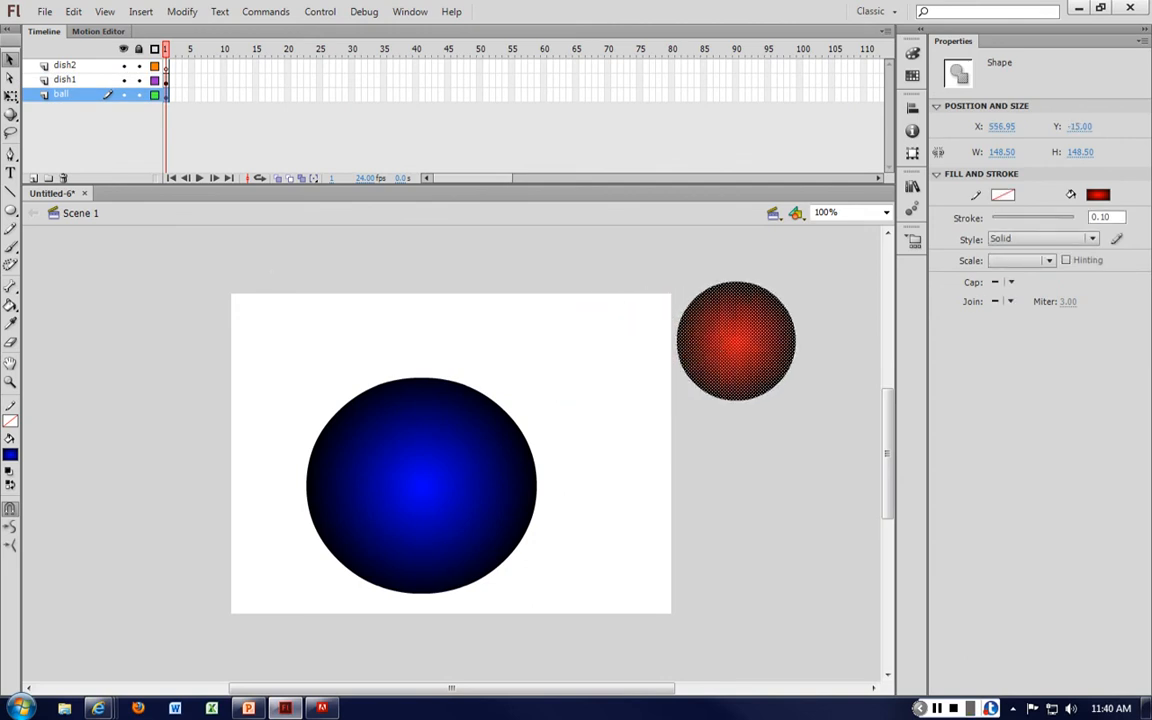
Delete the upper half of the blue oval on dish1 and bend the cut edge downward into a concave bowl rim.
{"action": "left_click", "coordinate": [65, 80]}
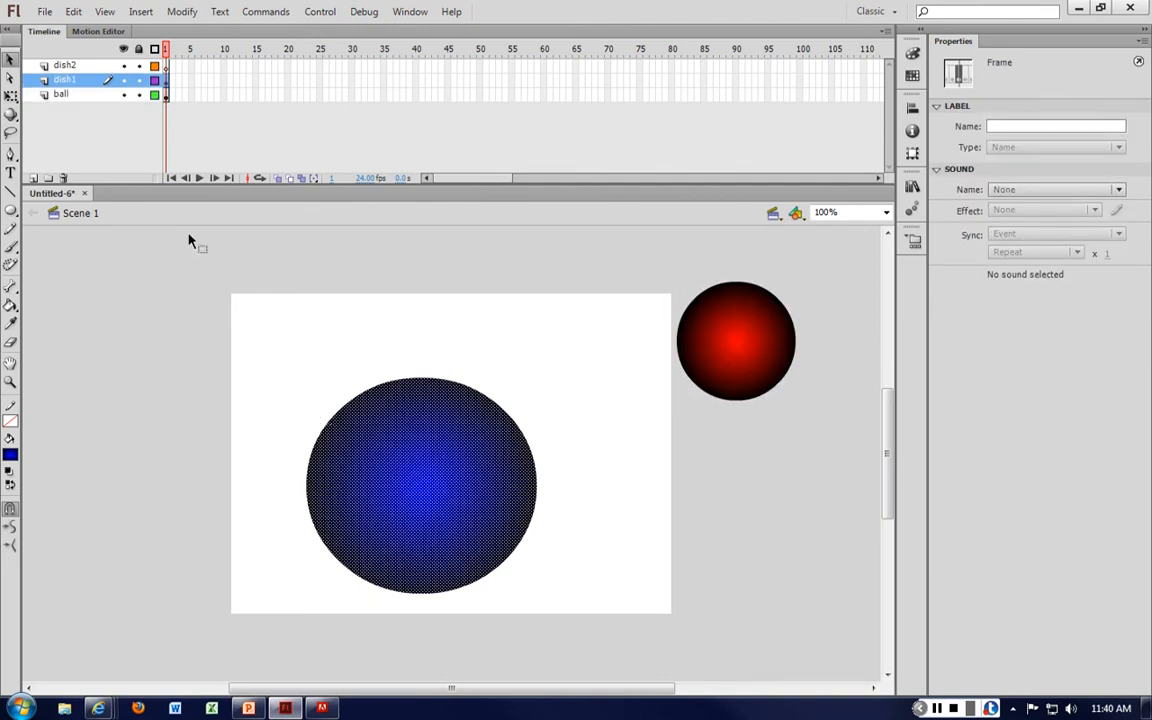
{"action": "mouse_move", "coordinate": [249, 320]}
{"action": "left_mouse_down"}
{"action": "mouse_move", "coordinate": [514, 465]}
{"action": "mouse_move", "coordinate": [587, 477]}
{"action": "left_mouse_up"}
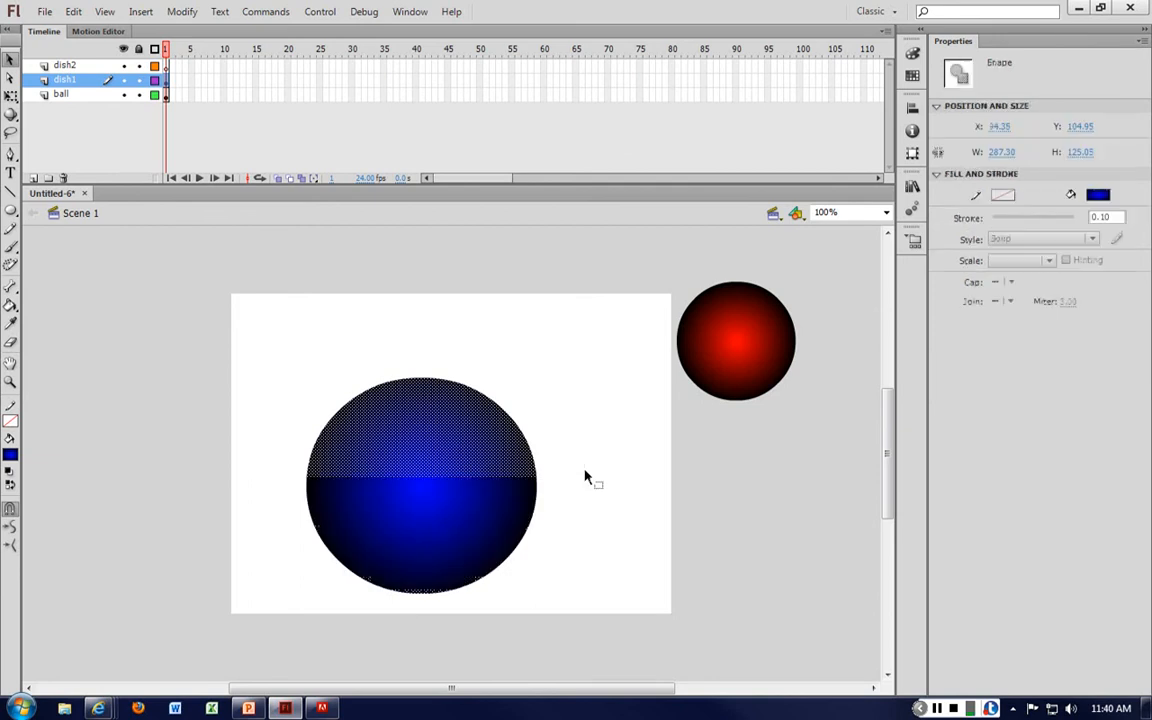
{"action": "key", "text": "Delete"}
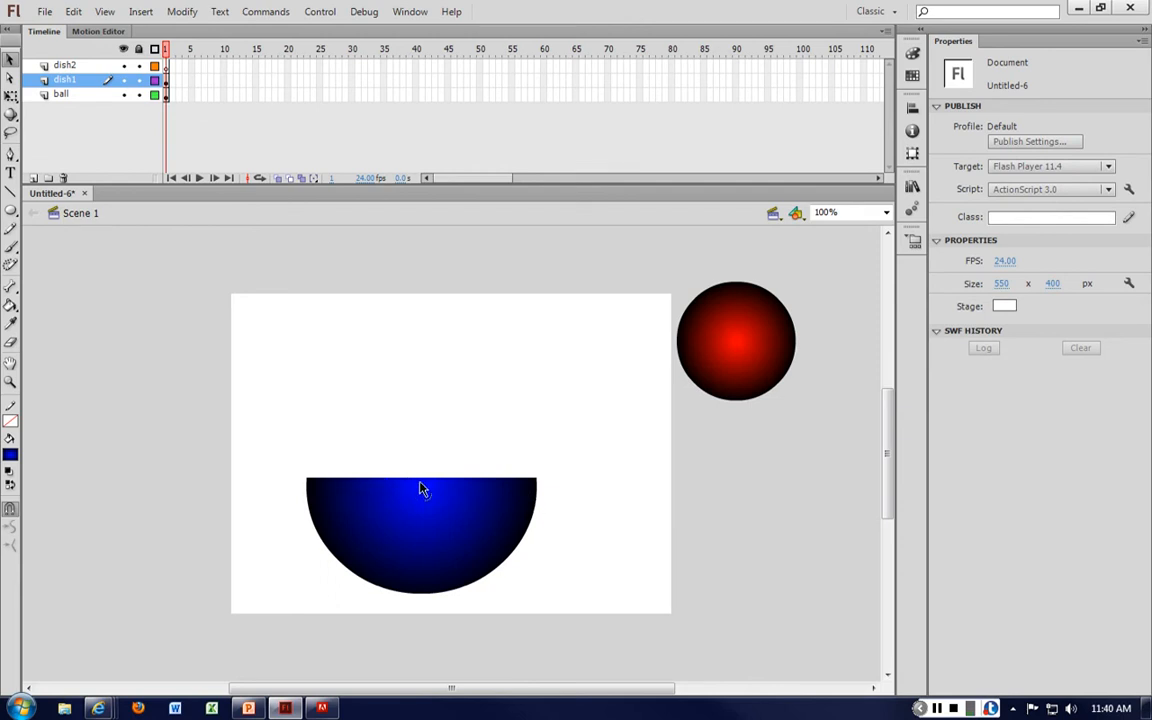
{"action": "left_click_drag", "start_coordinate": [422, 488], "coordinate": [420, 518]}
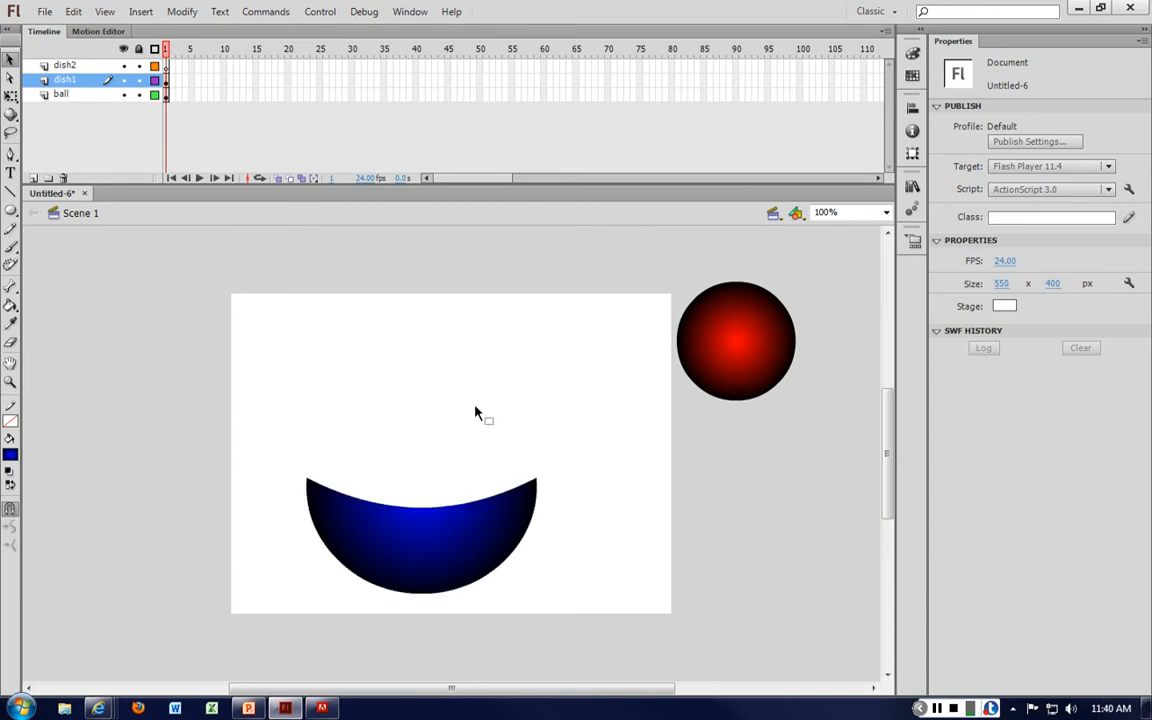
Copy the blue bowl shape onto the dish2 layer and place the copy above the original at about X 100, Y 17.
{"action": "left_click", "coordinate": [421, 556]}
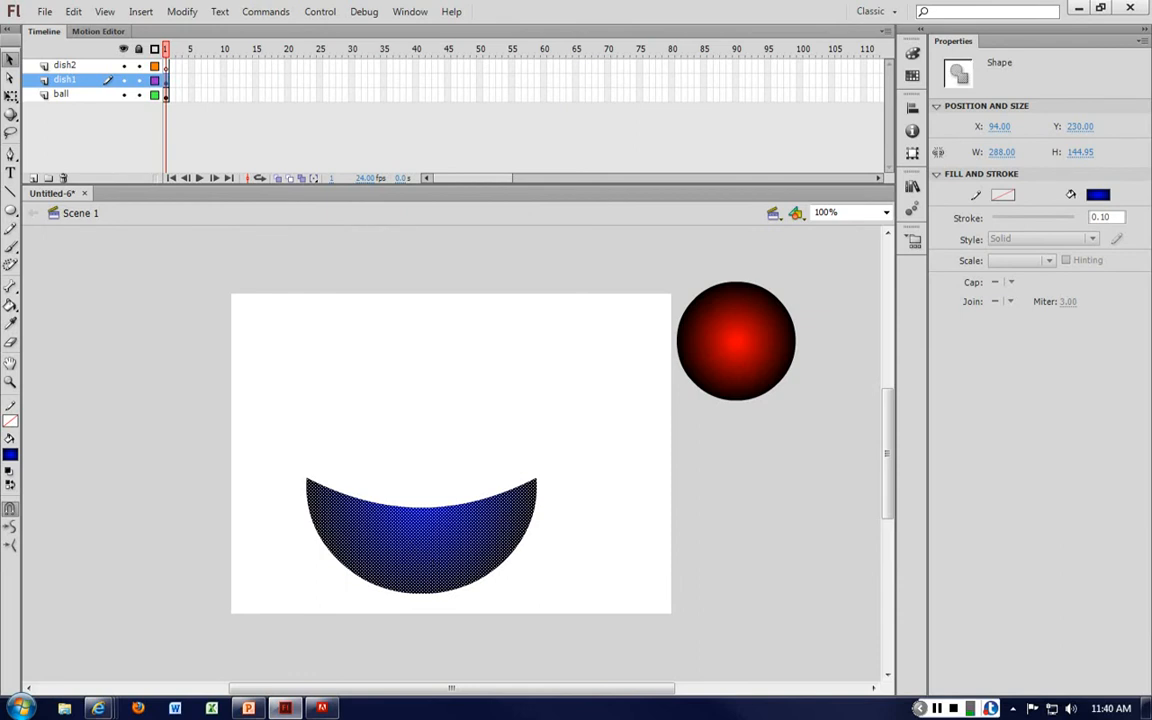
{"action": "left_click", "coordinate": [65, 65]}
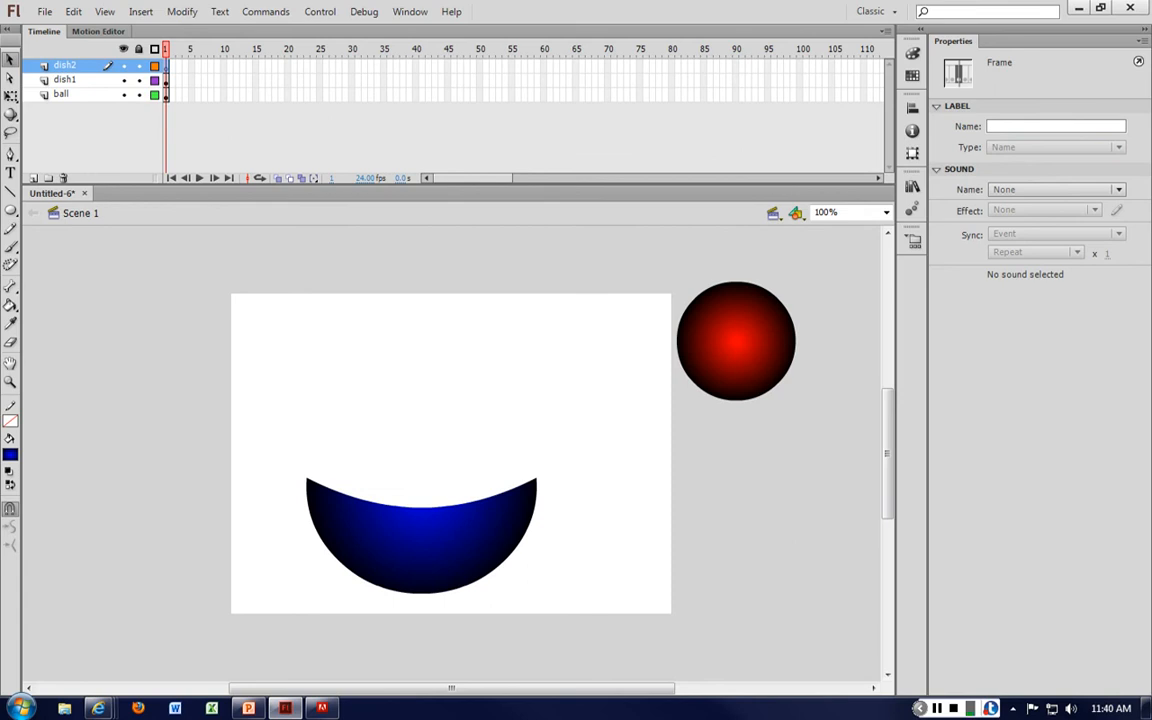
{"action": "key", "text": "ctrl+v"}
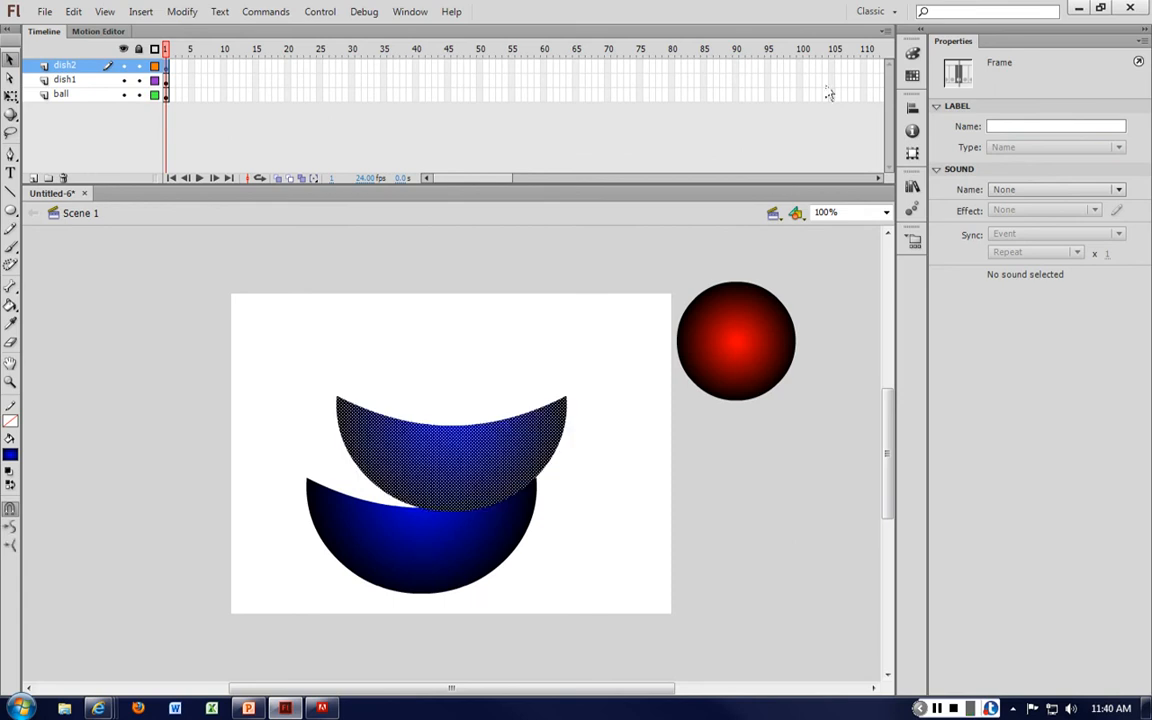
{"action": "left_click_drag", "start_coordinate": [540, 430], "coordinate": [515, 341]}
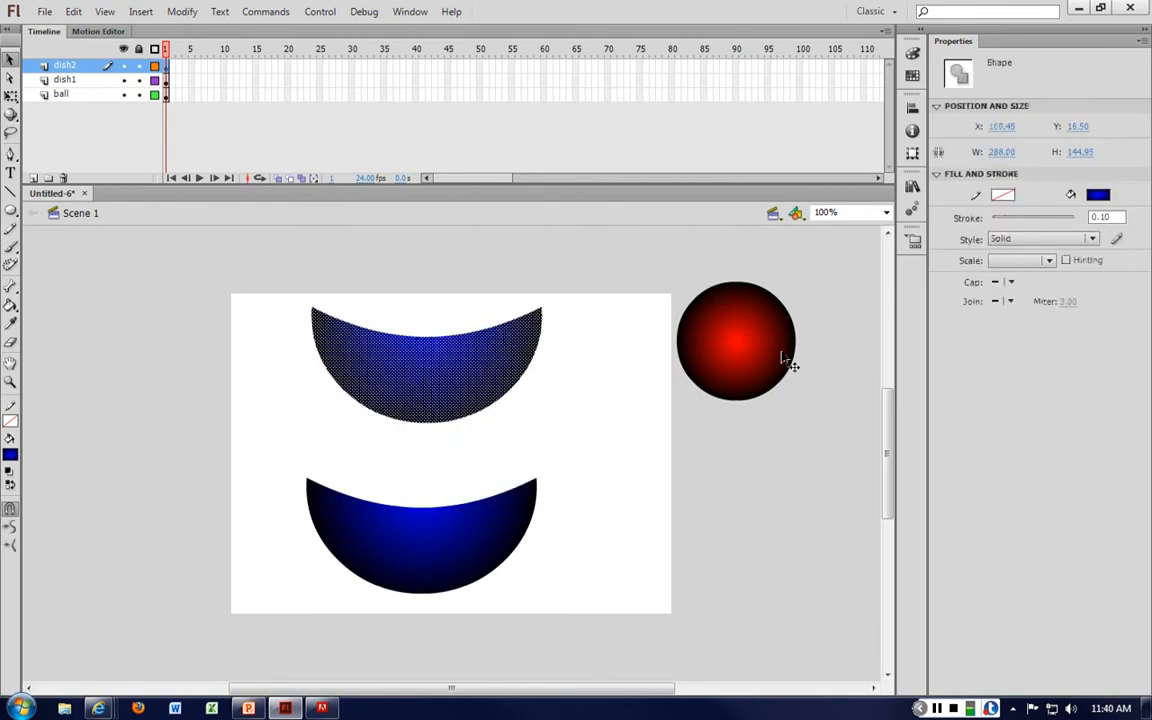
Move the red ball to about X 510, Y 34 and bend the upper edge of the dish2 copy upward into a convex arc.
{"action": "left_click_drag", "start_coordinate": [790, 365], "coordinate": [738, 396]}
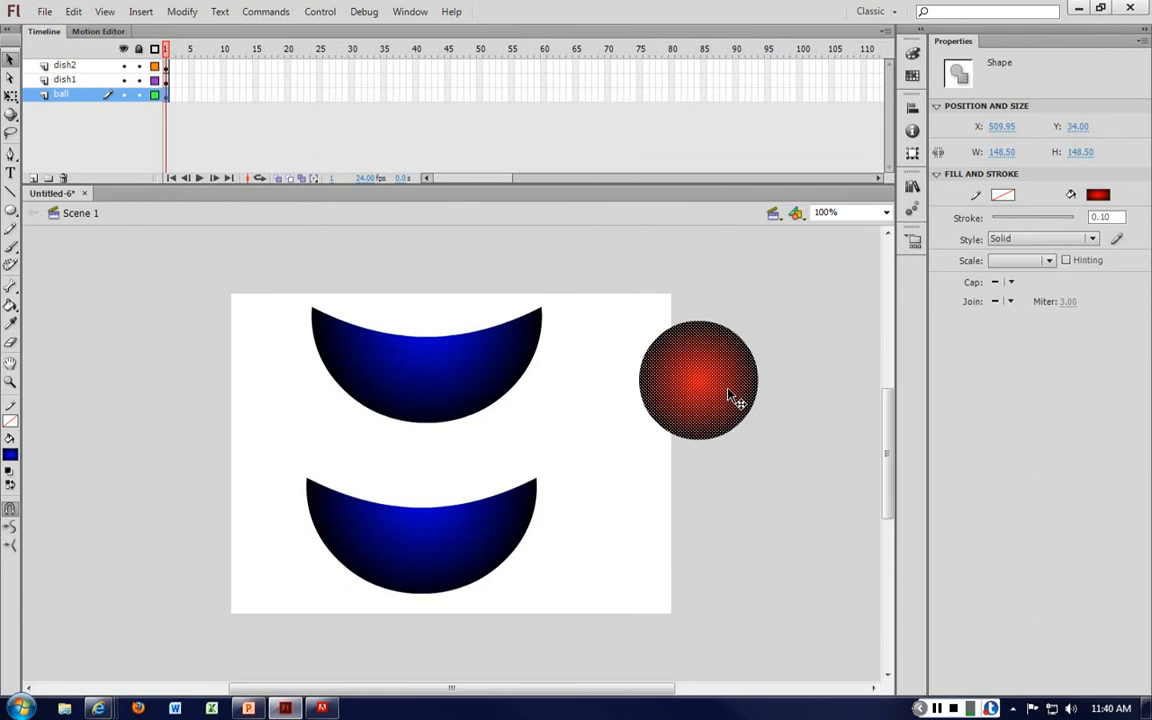
{"action": "left_click", "coordinate": [447, 337]}
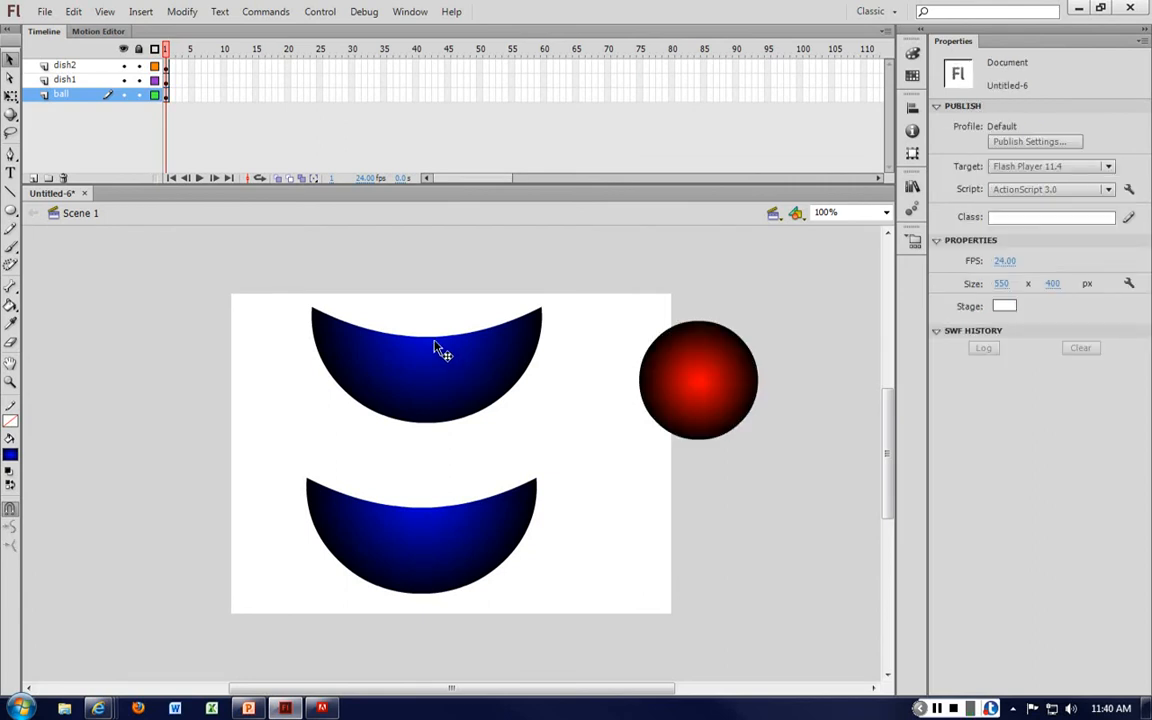
{"action": "left_click_drag", "start_coordinate": [431, 341], "coordinate": [454, 274]}
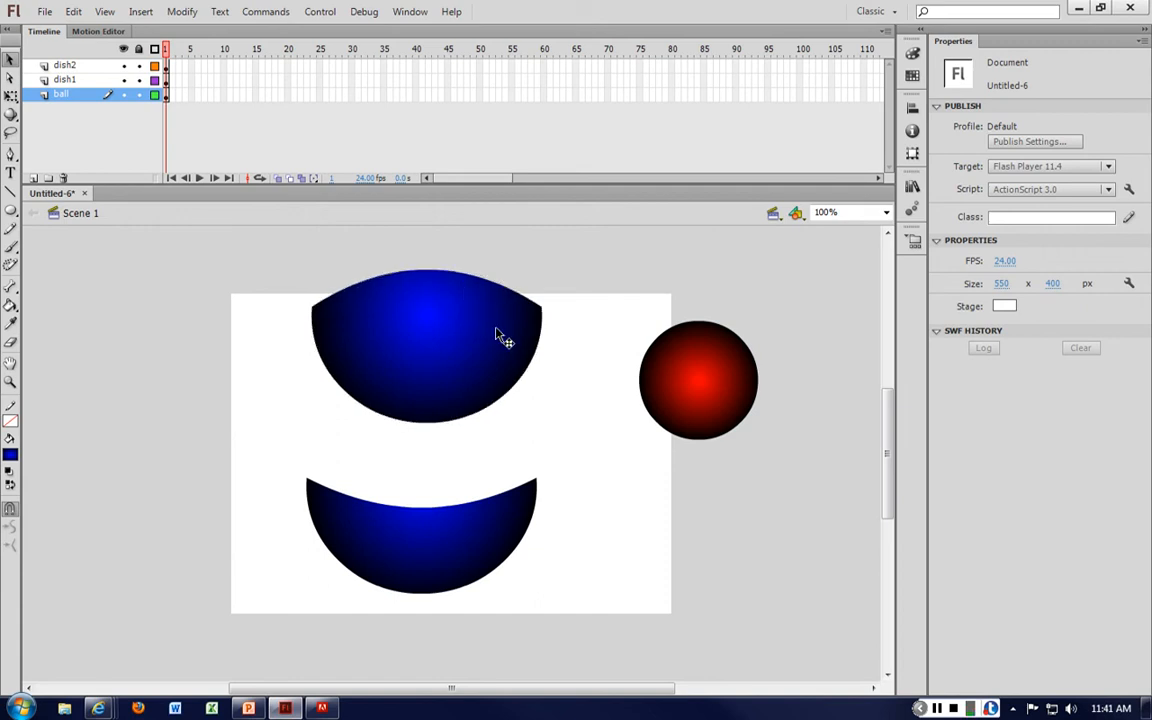
Change the fill of the dish2 shape to solid black.
{"action": "left_click", "coordinate": [498, 335]}
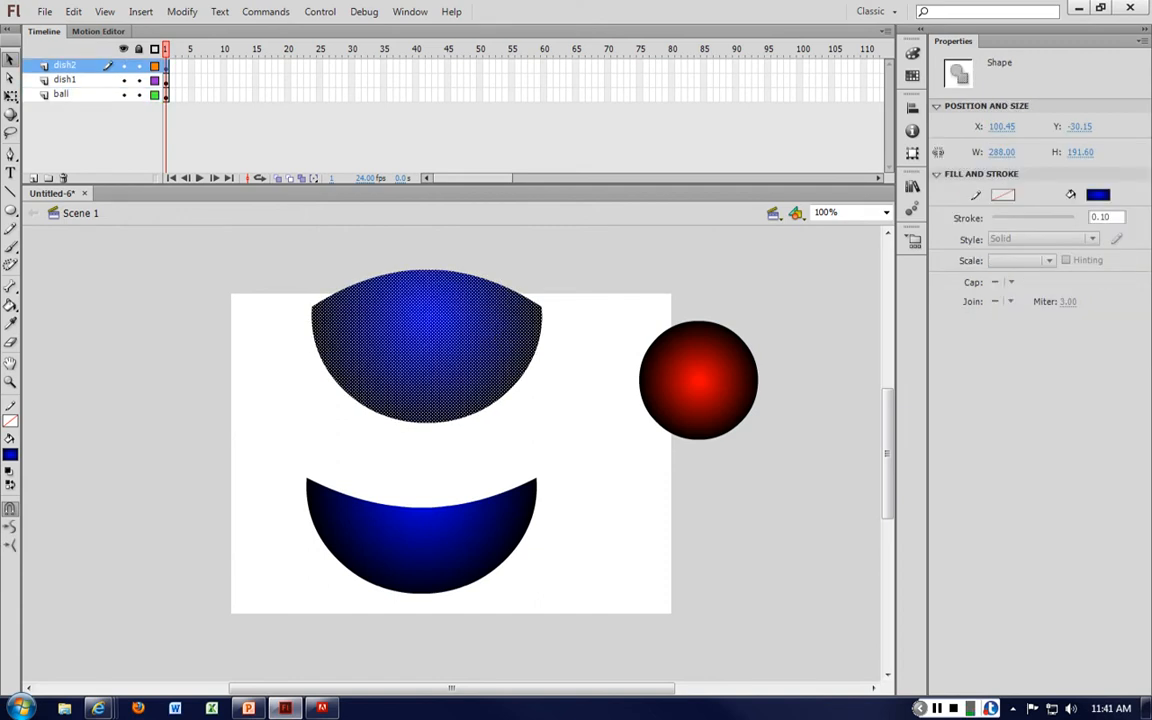
{"action": "left_click", "coordinate": [10, 455]}
{"action": "left_click", "coordinate": [13, 489]}
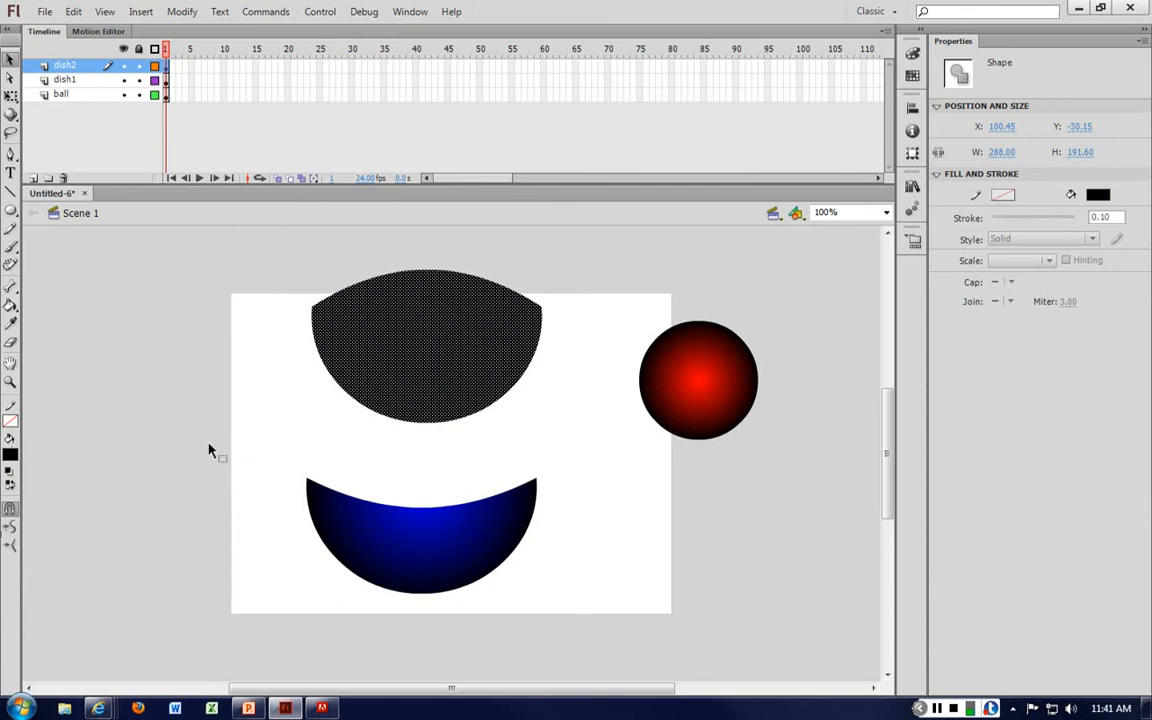
{"action": "left_click", "coordinate": [551, 427]}
Move the black shape down over the blue bowl and reorder the dish2 layer below dish1.
{"action": "left_click_drag", "start_coordinate": [458, 342], "coordinate": [448, 440]}
{"action": "left_click", "coordinate": [432, 545]}
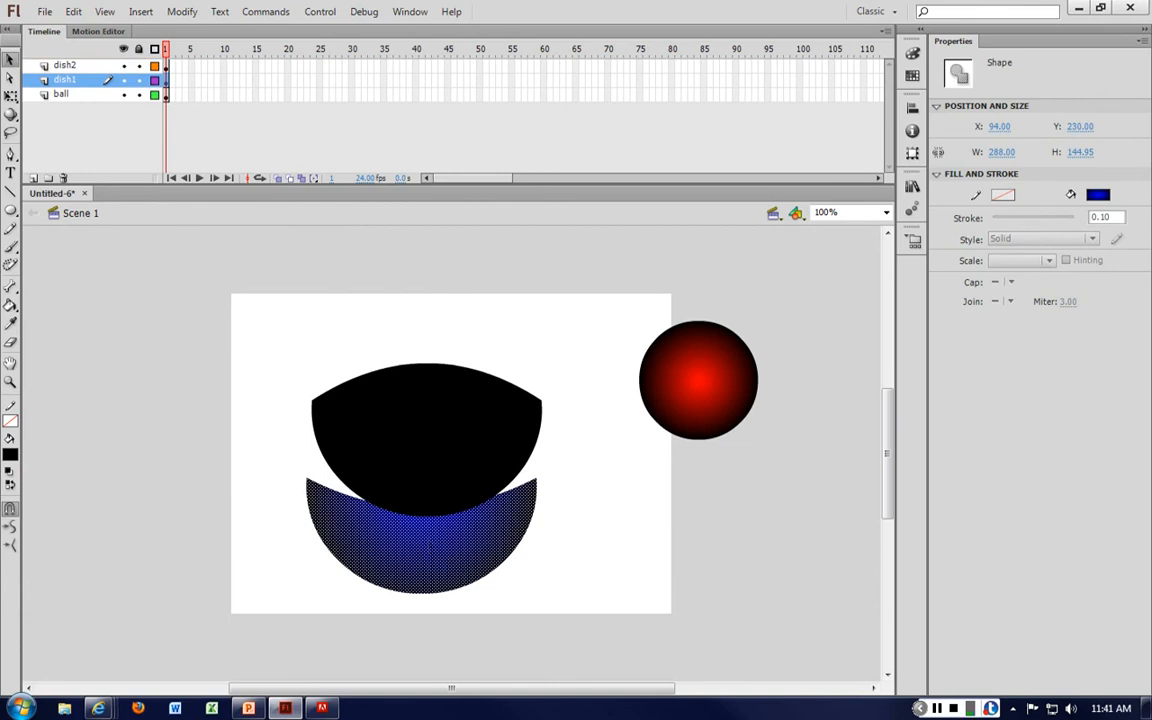
{"action": "left_click", "coordinate": [428, 440]}
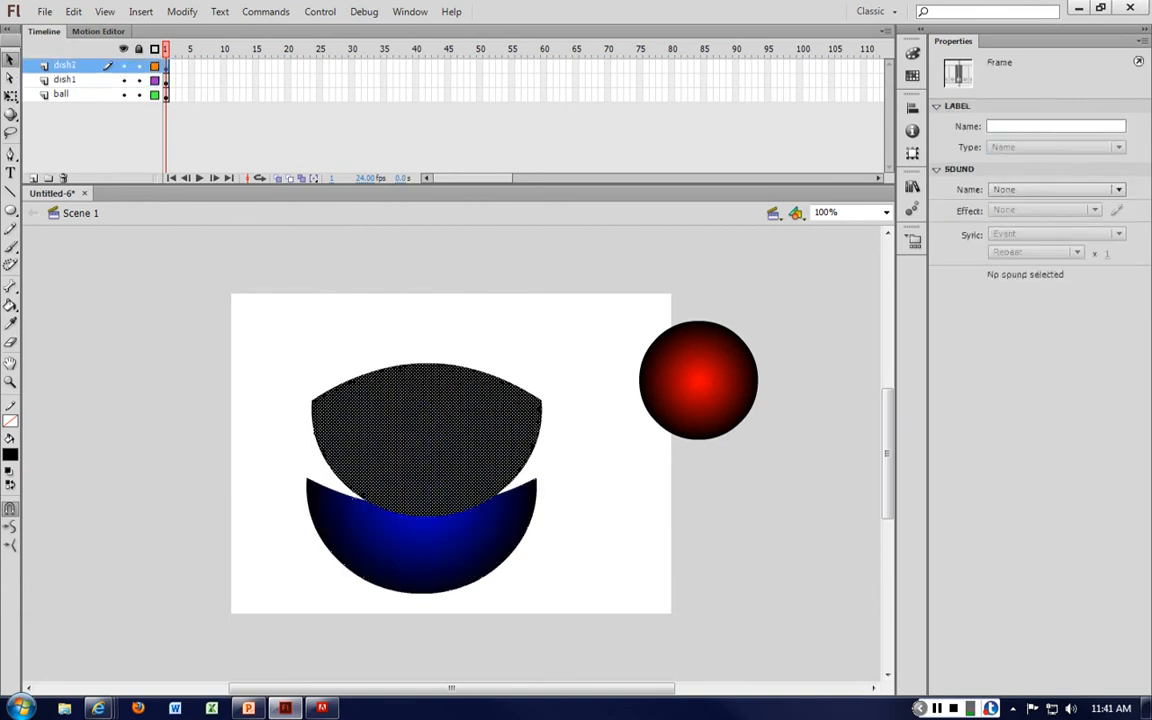
{"action": "left_click_drag", "start_coordinate": [64, 65], "coordinate": [64, 87]}
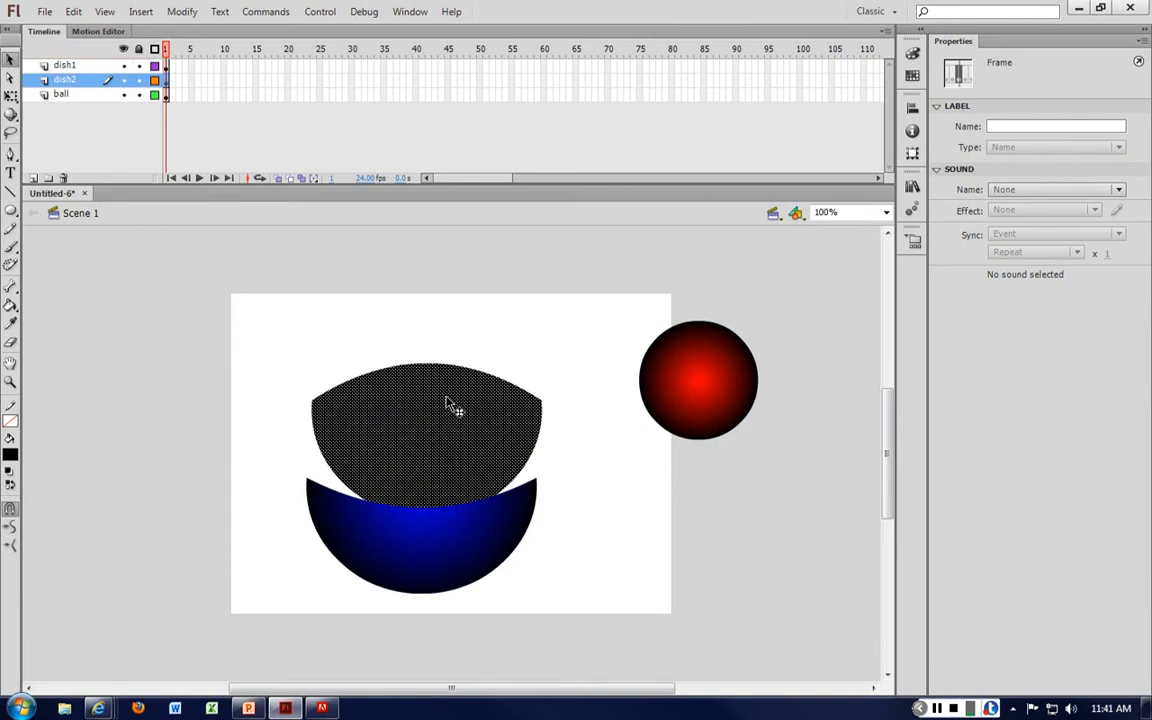
Move the black shape up clear of the bowl and push its rounded lower edge upward to make it shallower.
{"action": "left_click_drag", "start_coordinate": [446, 397], "coordinate": [446, 352]}
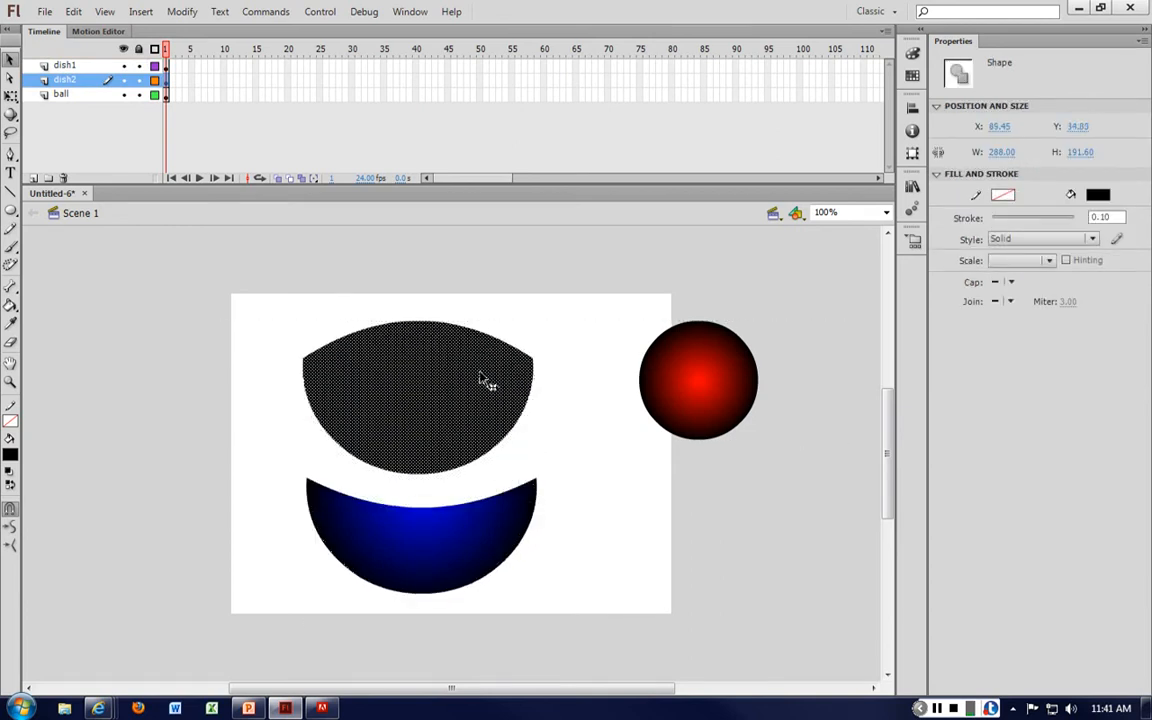
{"action": "left_click", "coordinate": [523, 447]}
{"action": "left_click_drag", "start_coordinate": [497, 457], "coordinate": [334, 434]}
{"action": "left_click_drag", "start_coordinate": [318, 422], "coordinate": [390, 462]}
{"action": "left_click_drag", "start_coordinate": [403, 417], "coordinate": [405, 415]}
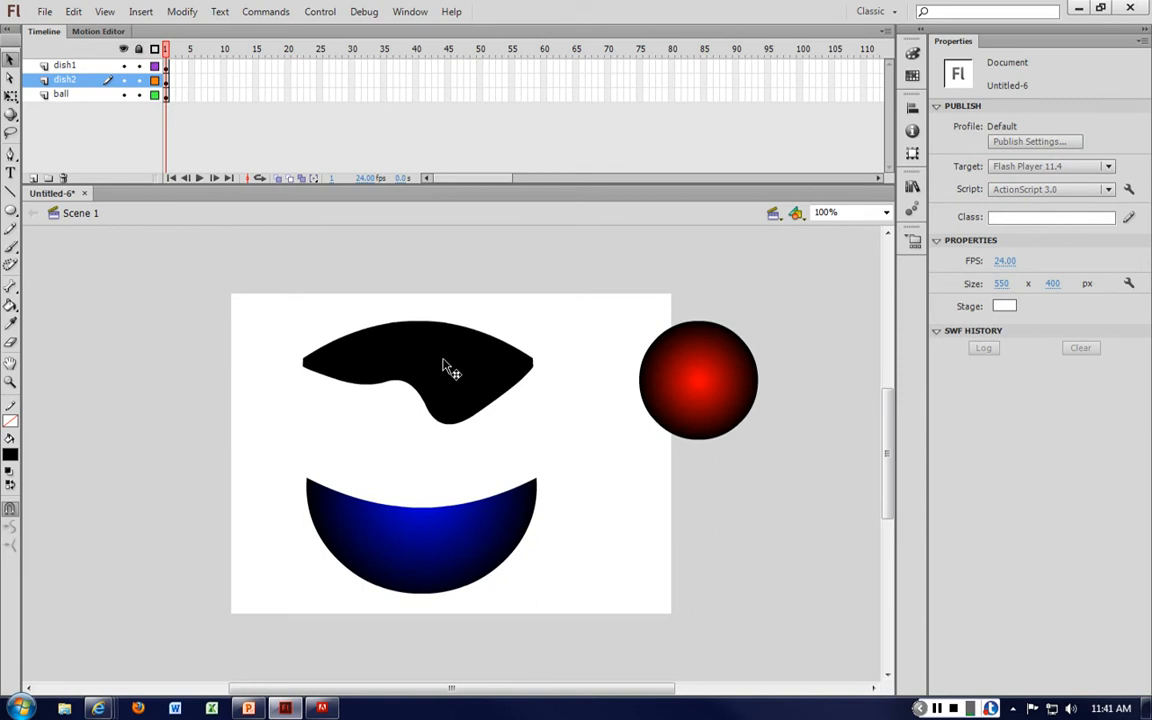
Lower the black shape closer to the bowl and pull the dent in its lower edge downward.
{"action": "left_click", "coordinate": [470, 350]}
{"action": "left_click_drag", "start_coordinate": [470, 350], "coordinate": [467, 396]}
{"action": "left_click", "coordinate": [414, 455]}
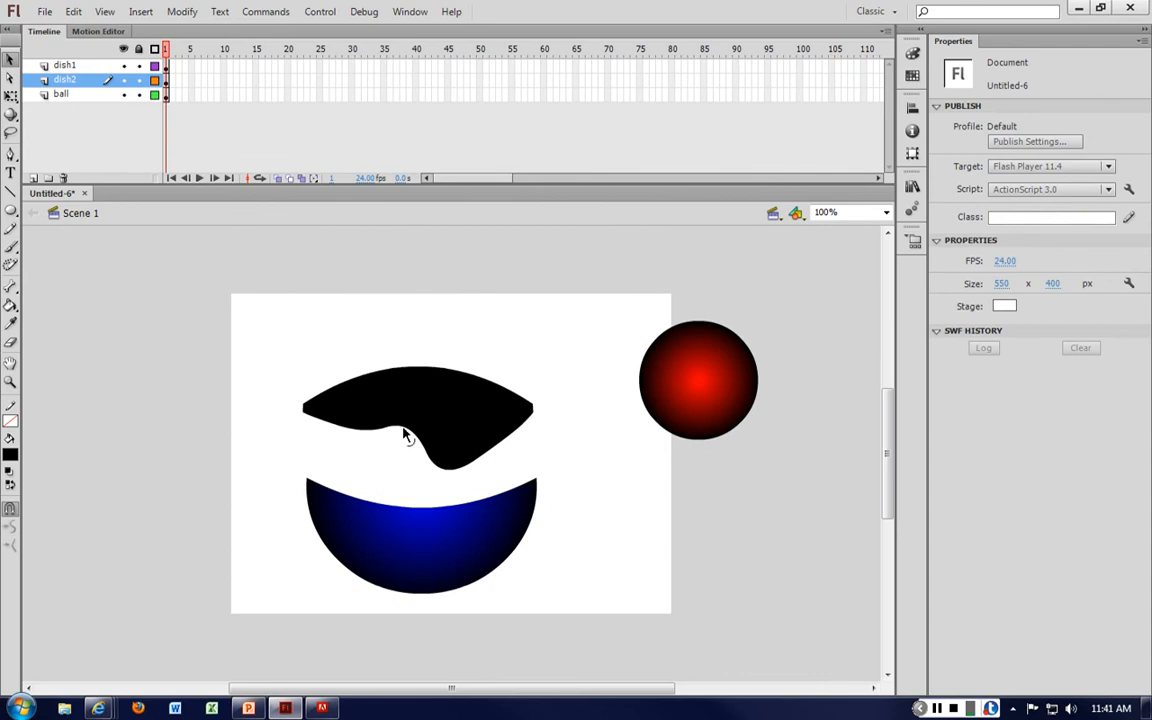
{"action": "left_click_drag", "start_coordinate": [403, 429], "coordinate": [415, 472]}
Fit the black shape behind the bowl's rim as its opening, nudging it left to about X 96, Y 183.
{"action": "left_click", "coordinate": [445, 391]}
{"action": "left_click_drag", "start_coordinate": [445, 391], "coordinate": [452, 465]}
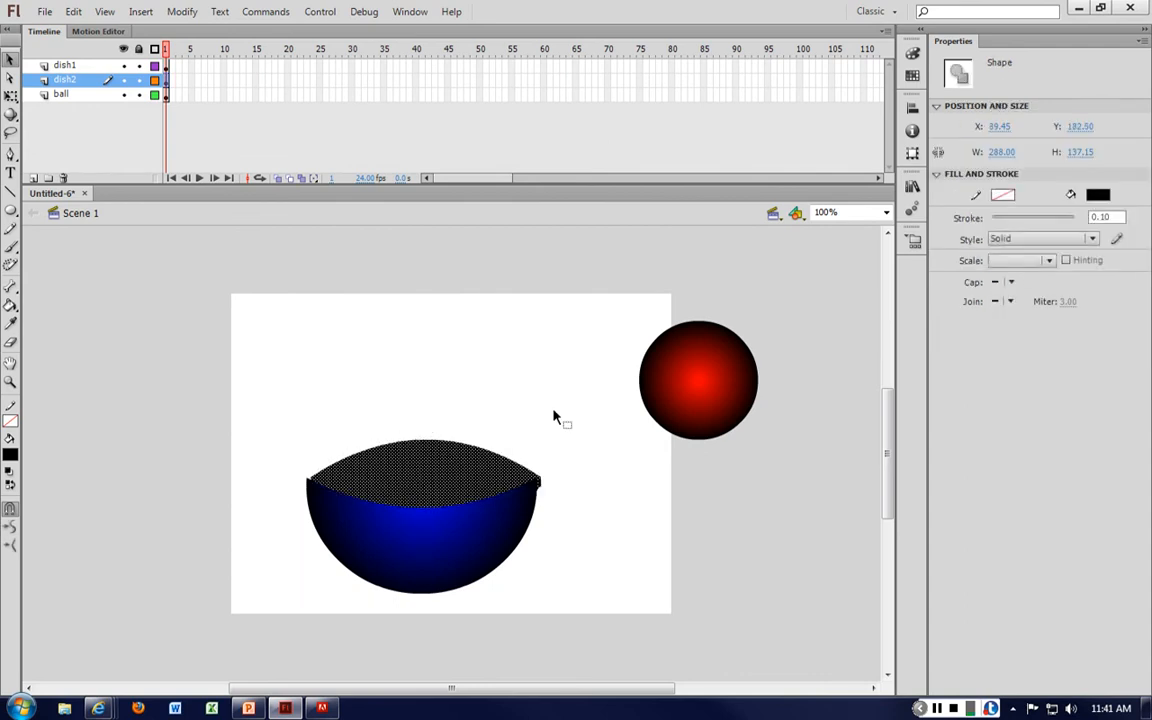
{"action": "left_click", "coordinate": [555, 417]}
{"action": "key", "text": "ctrl+="}
{"action": "left_click", "coordinate": [501, 470]}
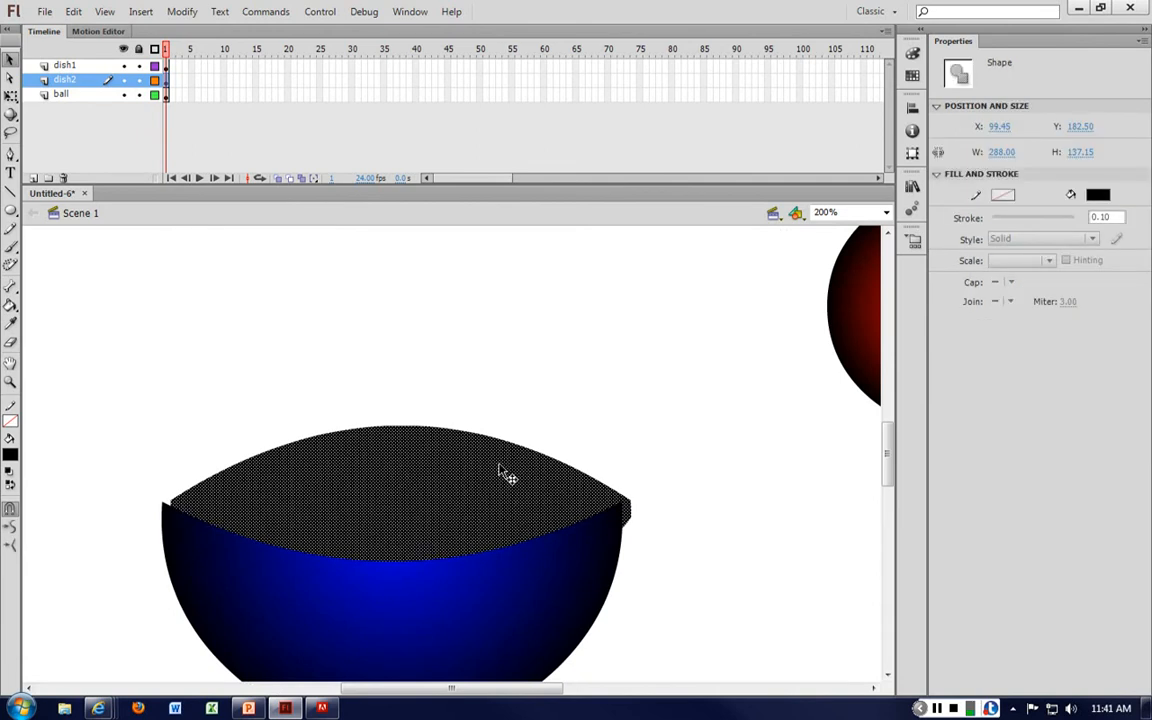
{"action": "key", "text": "Left"}
{"action": "key", "text": "Left"}
{"action": "key", "text": "Left"}
{"action": "key", "text": "Left"}
{"action": "key", "text": "Left"}
{"action": "key", "text": "Left"}
{"action": "key", "text": "Left"}
{"action": "key", "text": "Left"}
{"action": "key", "text": "Left"}
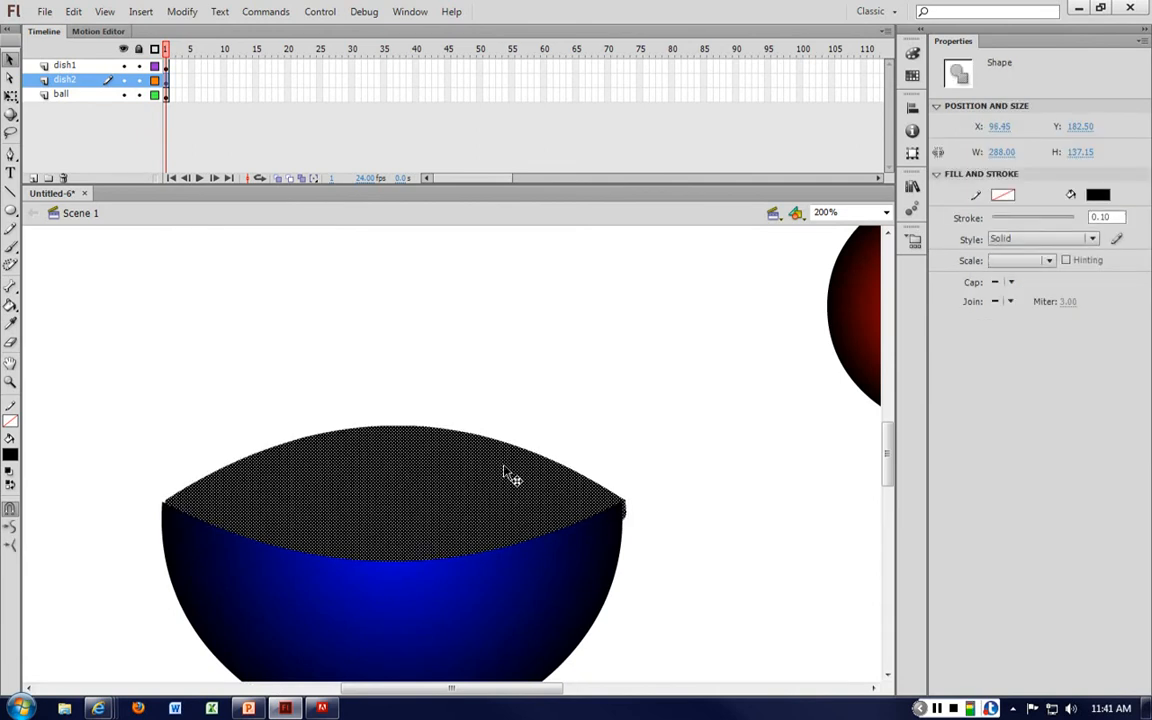
Nudge the black opening shape left and down to about X 94, Y 183 so it lines up with the bowl's rim.
{"action": "key", "text": "Left"}
{"action": "key", "text": "Left"}
{"action": "key", "text": "Down"}
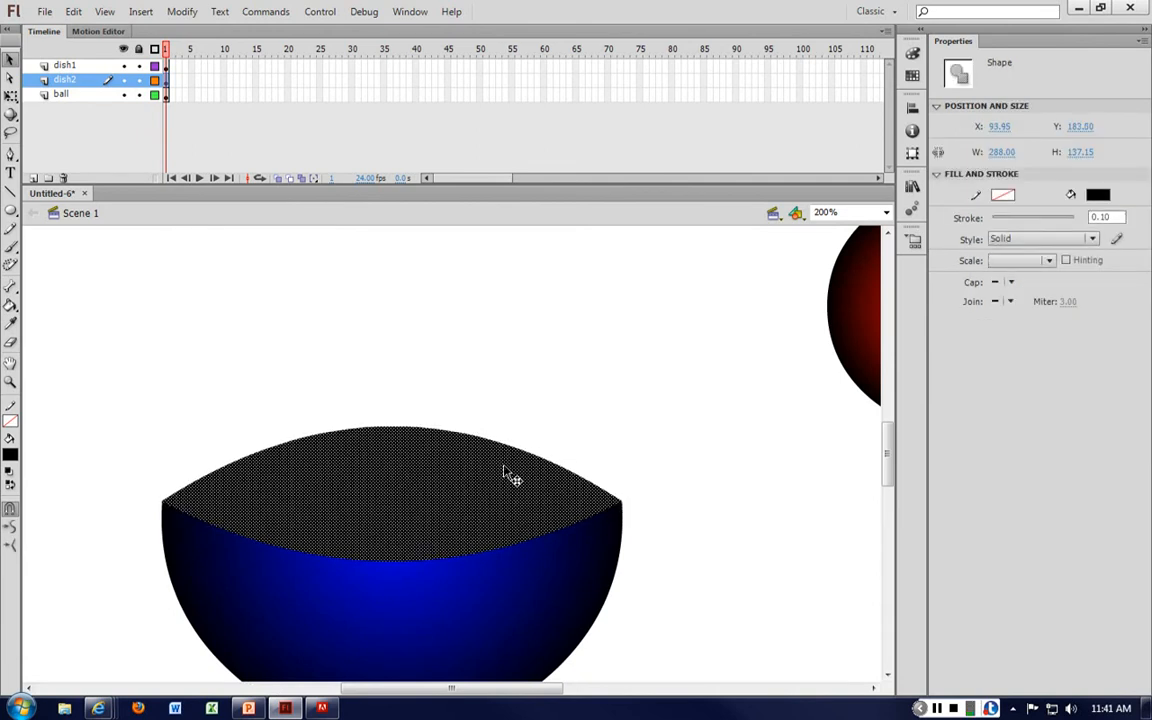
{"action": "left_click", "coordinate": [649, 393]}
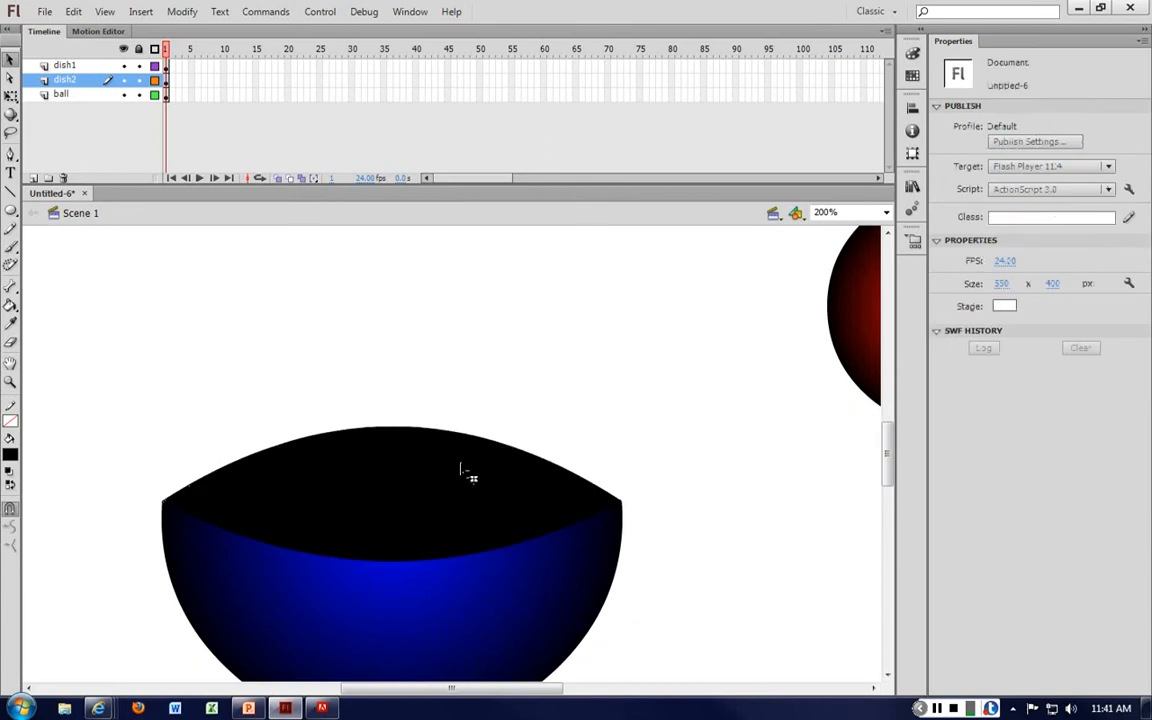
{"action": "left_click", "coordinate": [450, 491]}
{"action": "left_click", "coordinate": [638, 388]}
{"action": "key", "text": "ctrl+1"}
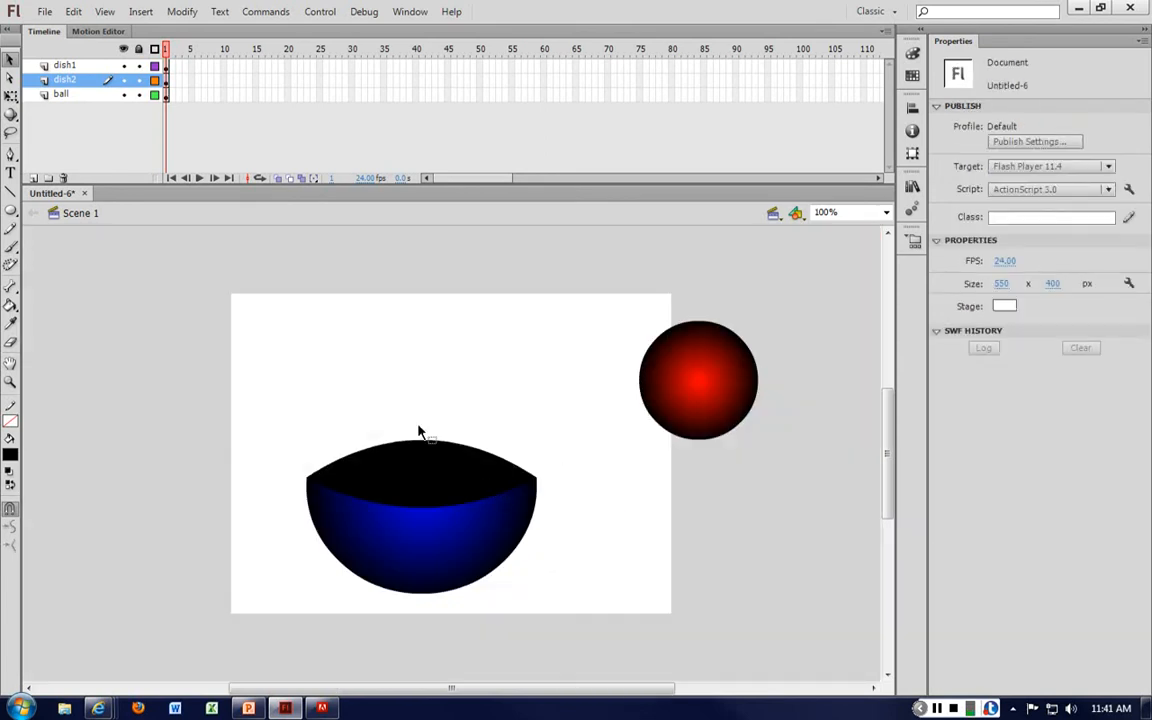
Move the ball layer between dish1 and dish2 and place the red ball inside the bowl at about X 164, Y 151.
{"action": "left_click", "coordinate": [733, 368]}
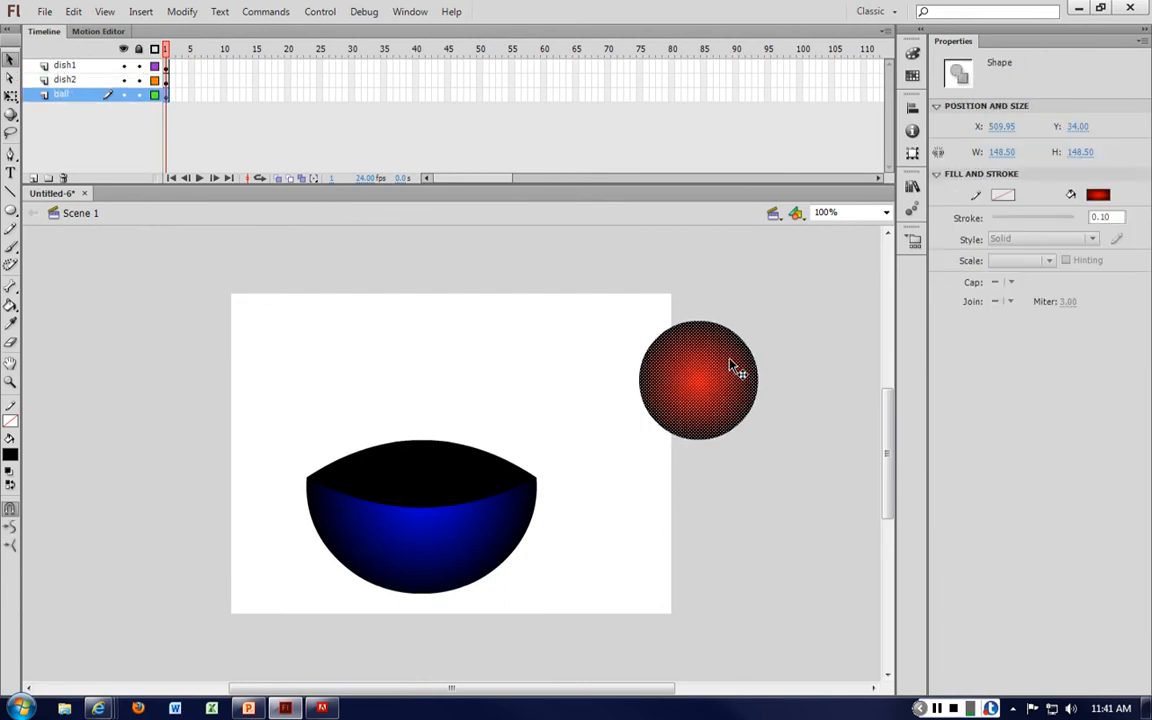
{"action": "left_click_drag", "start_coordinate": [733, 368], "coordinate": [546, 353]}
{"action": "left_click", "coordinate": [166, 94]}
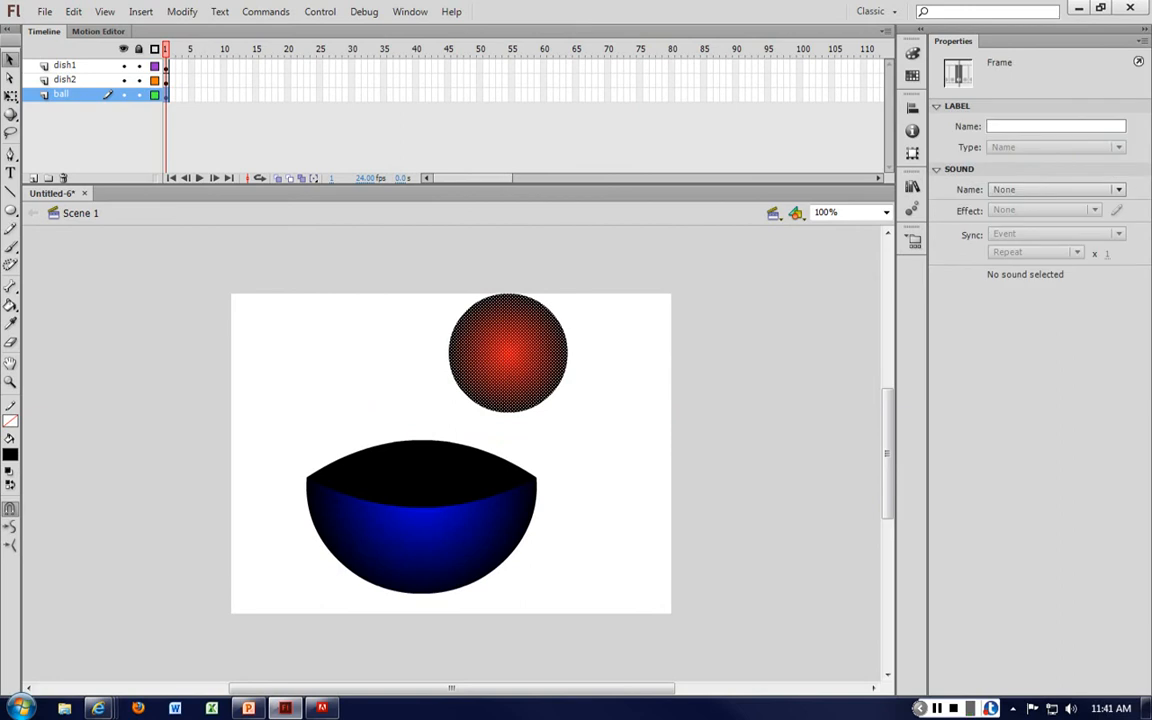
{"action": "left_click_drag", "start_coordinate": [65, 94], "coordinate": [65, 80]}
{"action": "left_click_drag", "start_coordinate": [506, 332], "coordinate": [420, 455]}
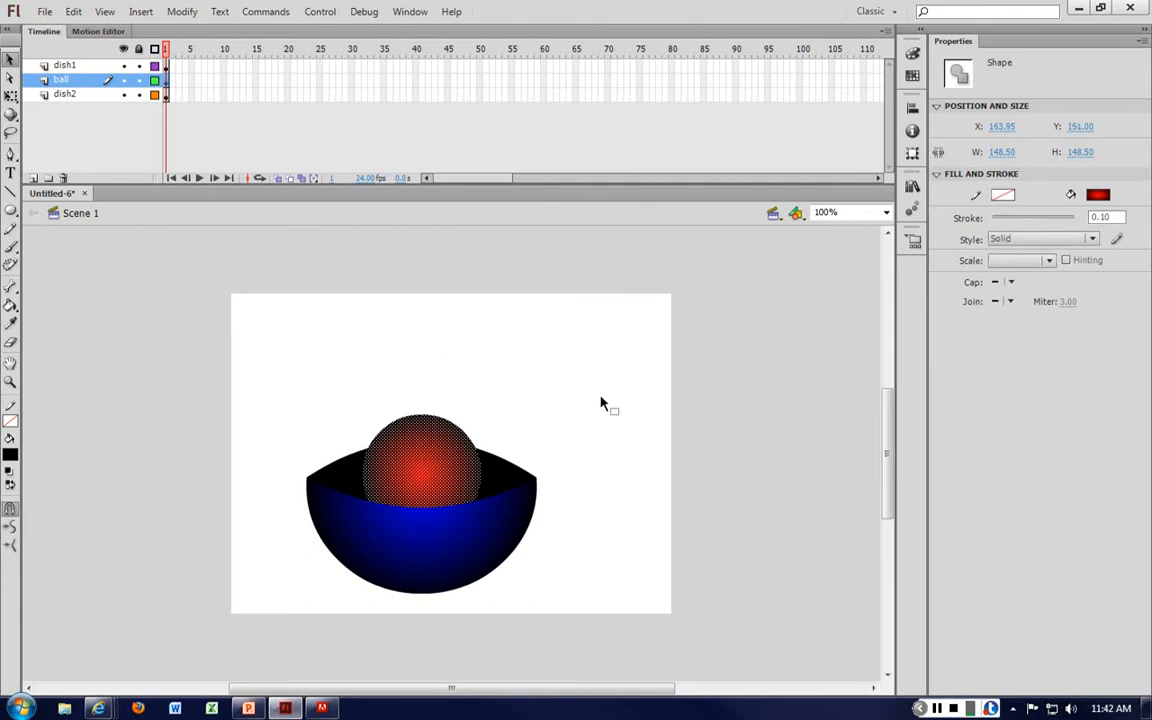
{"action": "left_click", "coordinate": [694, 399]}
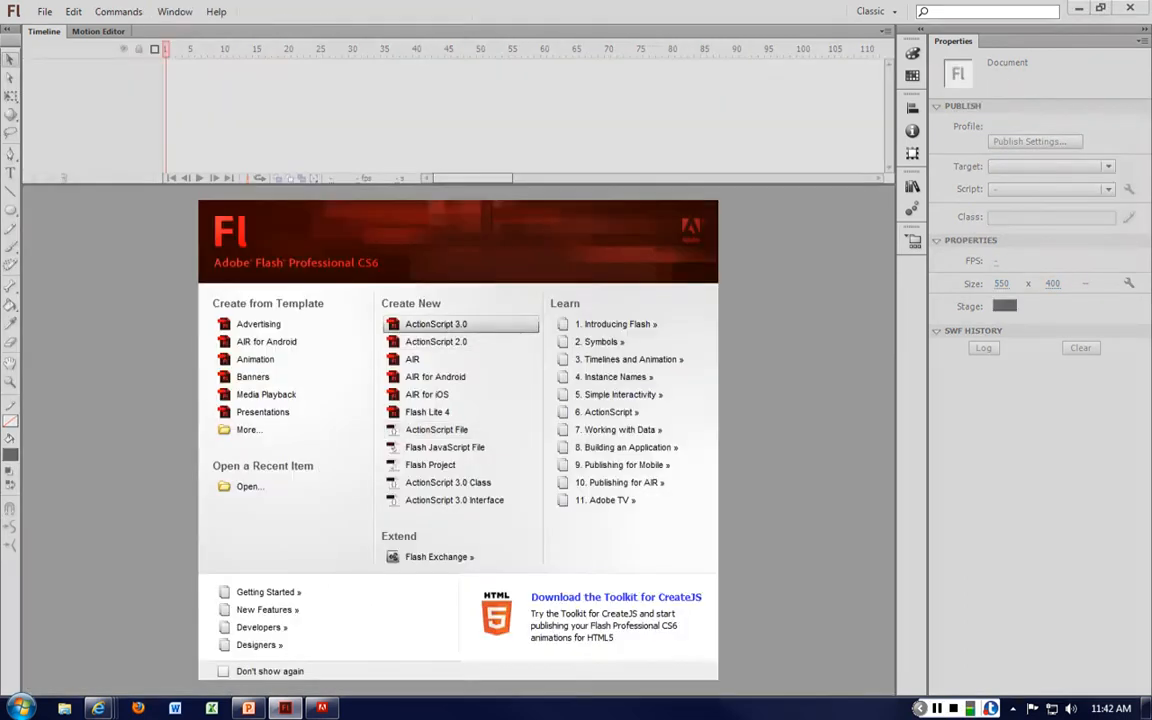
Create a new ActionScript 3.0 document and rename its only layer ball.
{"action": "left_click", "coordinate": [436, 324]}
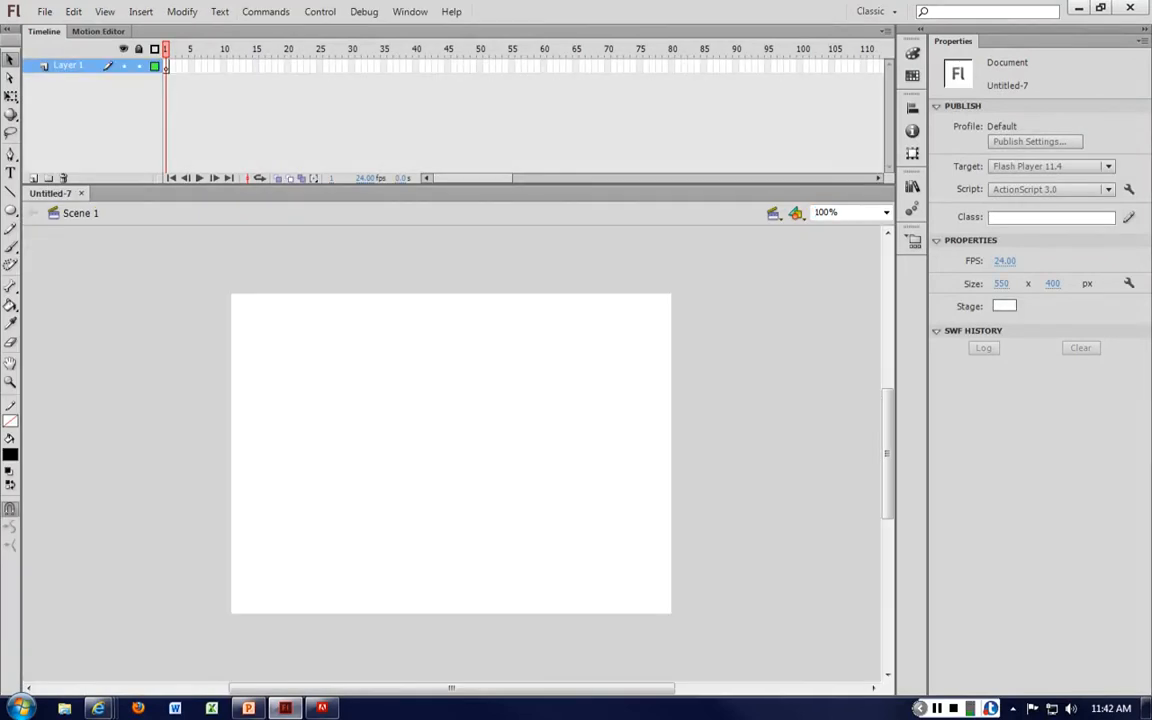
{"action": "double_click", "coordinate": [70, 66]}
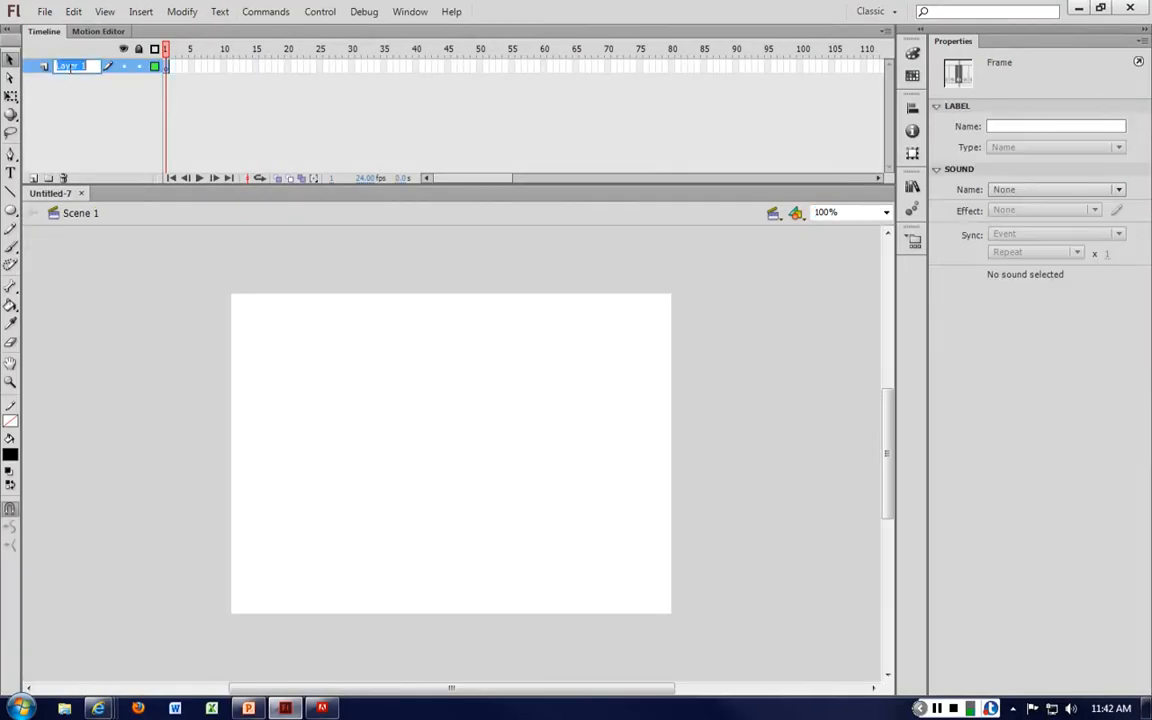
{"action": "type", "text": "ball"}
{"action": "key", "text": "Return"}
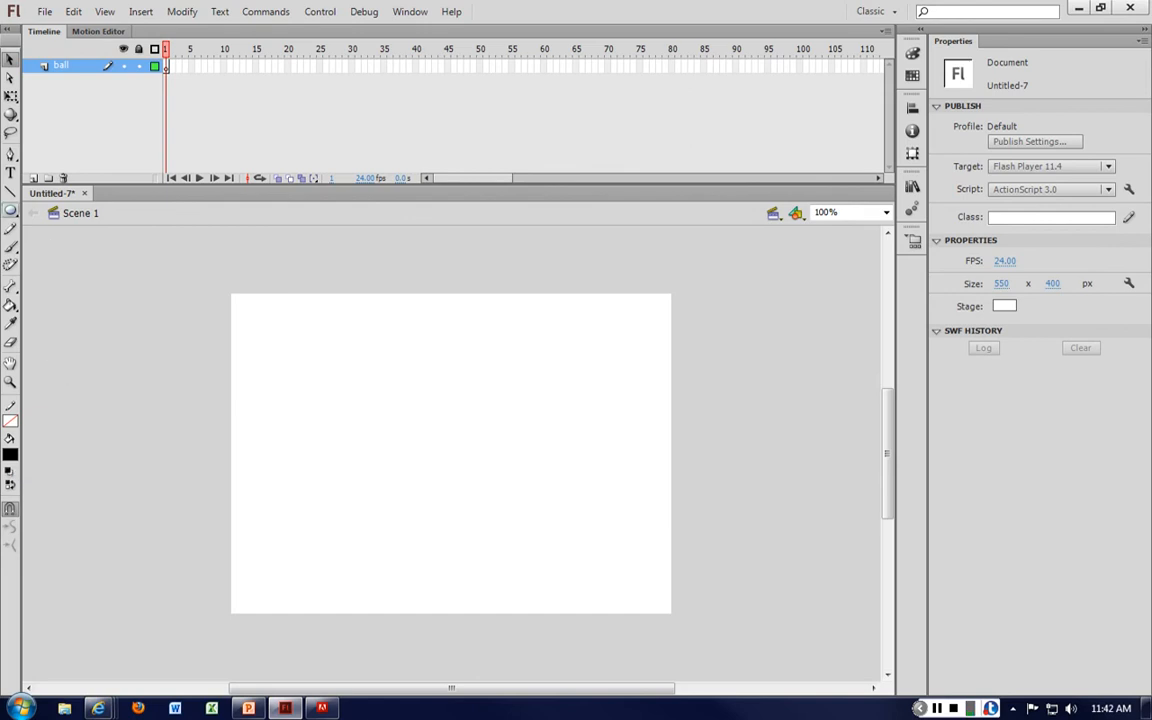
Draw a black circle about 130 px in diameter in the upper middle of the stage with the Oval tool.
{"action": "left_click", "coordinate": [10, 208]}
{"action": "left_click_drag", "start_coordinate": [386, 348], "coordinate": [490, 450]}
{"action": "key", "text": "v"}
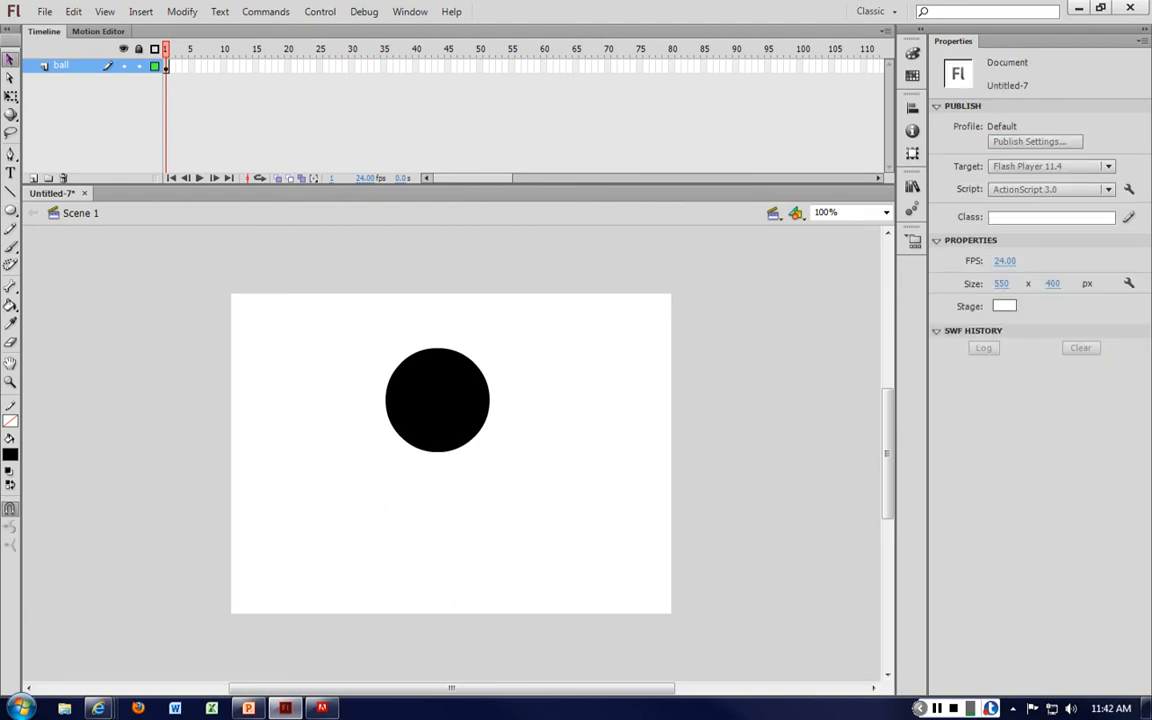
Fill the circle with the red radial gradient and move it to the stage's upper-right corner at about X 447, Y -6.
{"action": "left_click", "coordinate": [428, 396]}
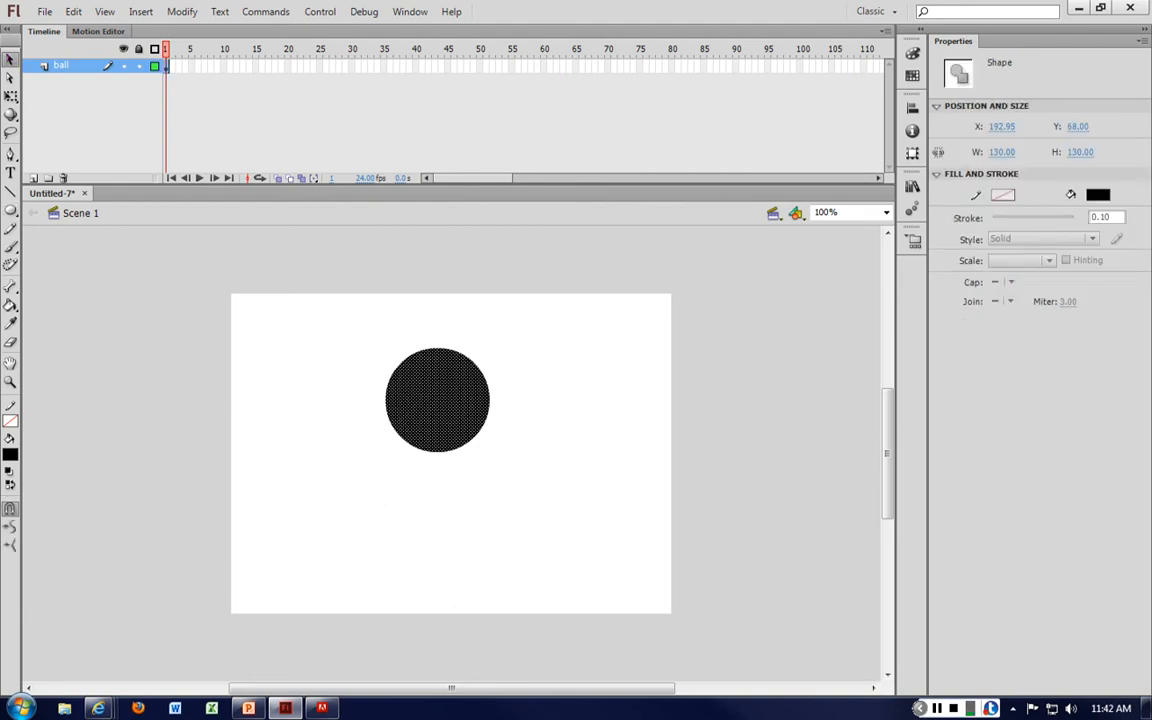
{"action": "left_click", "coordinate": [11, 455]}
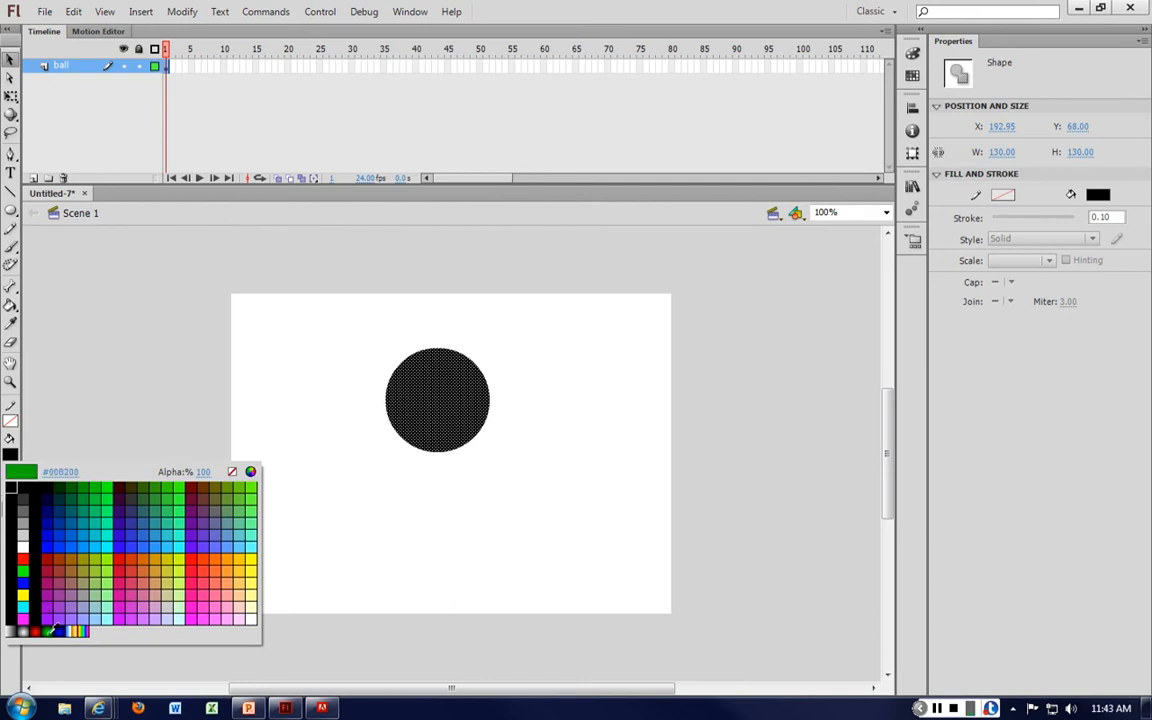
{"action": "left_click", "coordinate": [35, 631]}
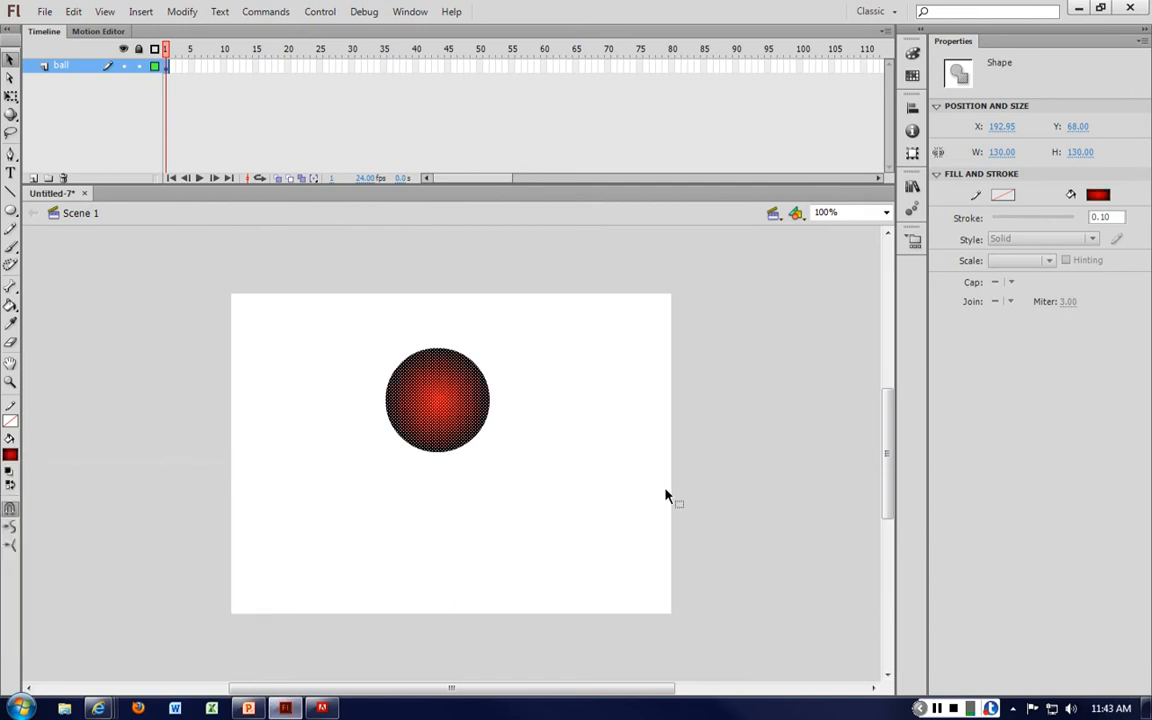
{"action": "left_click_drag", "start_coordinate": [440, 401], "coordinate": [659, 339]}
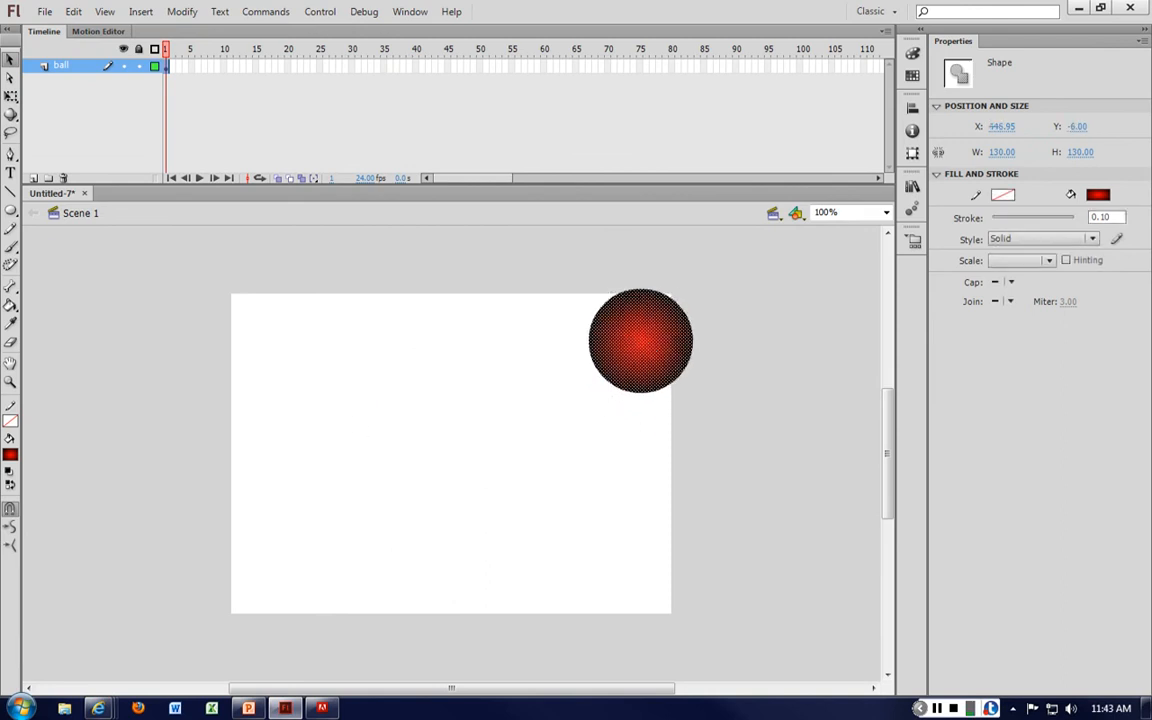
{"action": "key", "text": "Escape"}
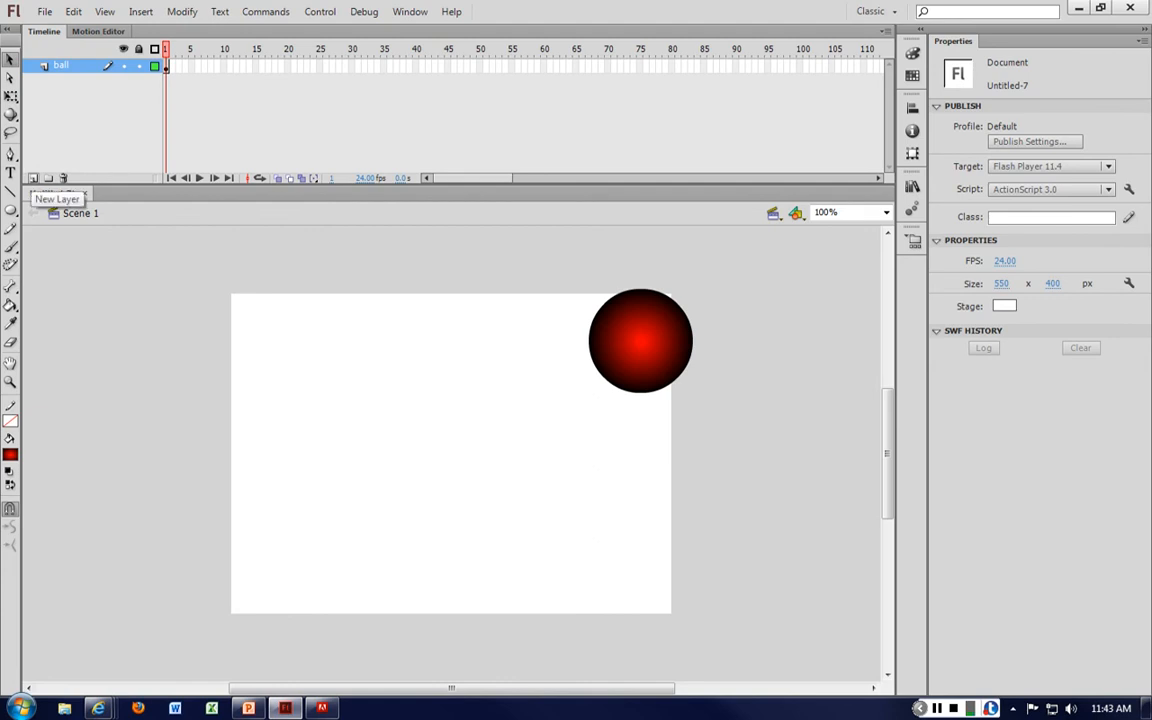
Add a new layer above the ball layer and name it dish.
{"action": "left_click", "coordinate": [33, 178]}
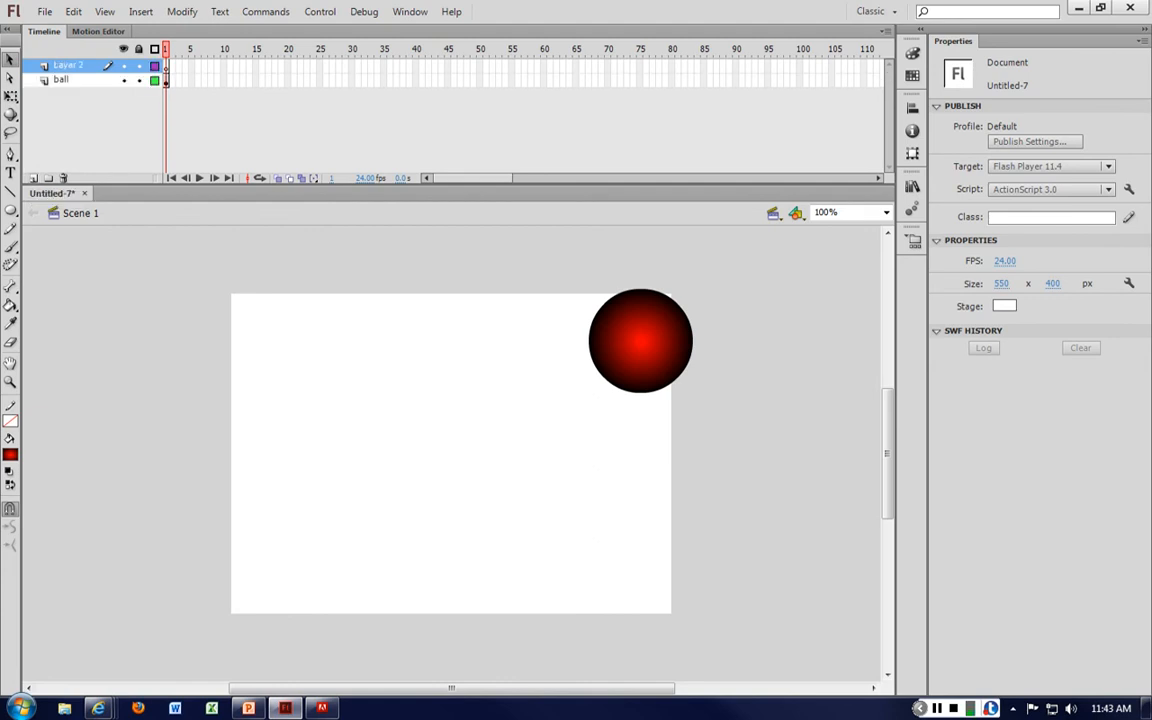
{"action": "double_click", "coordinate": [72, 65]}
{"action": "type", "text": "dish"}
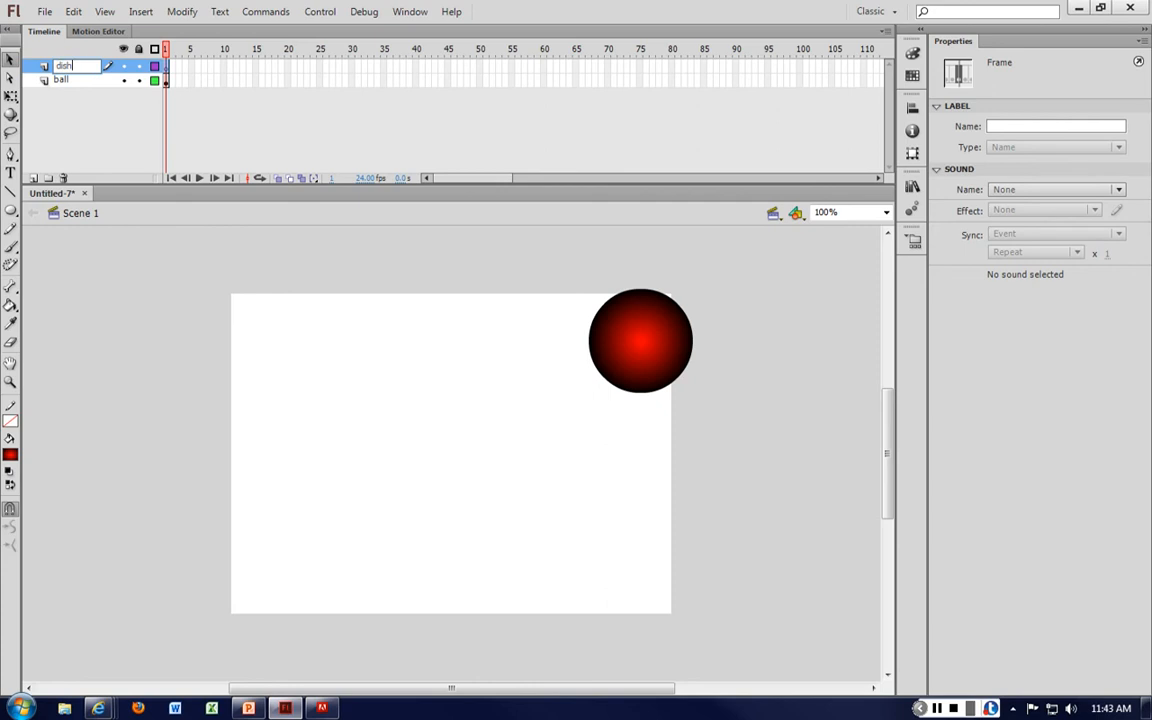
{"action": "key", "text": "Return"}
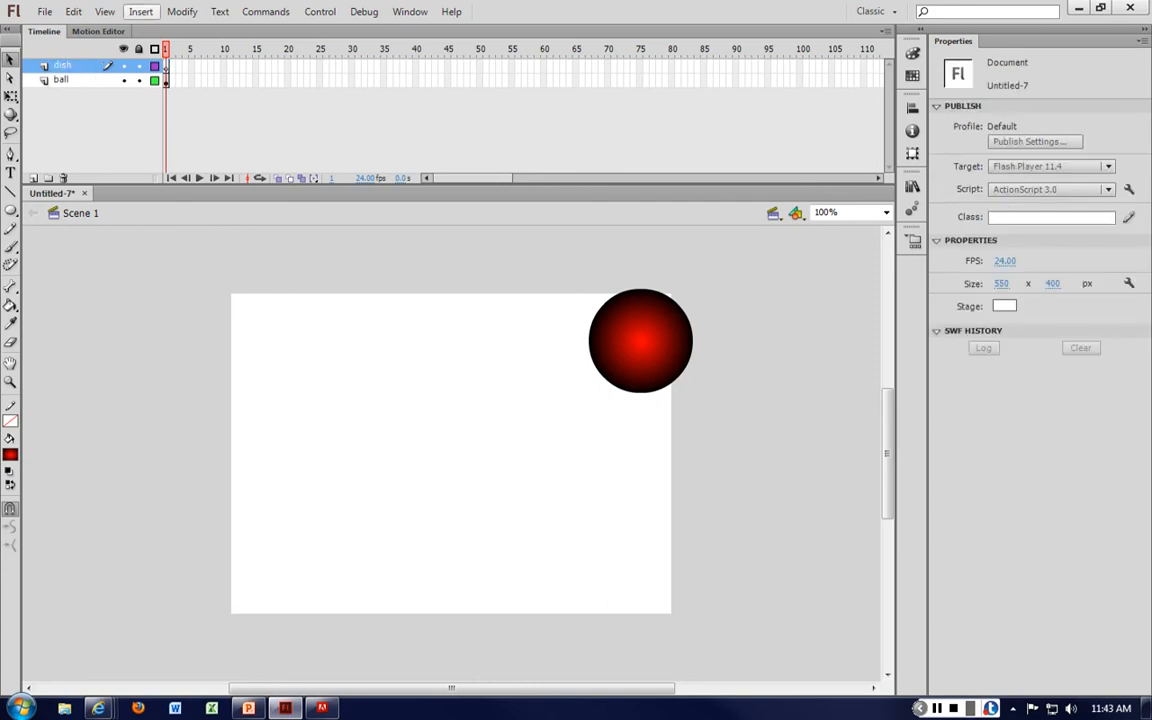
Draw an oval about 259 px wide with the green radial gradient fill on the dish layer, in the lower middle of the stage.
{"action": "key", "text": "o"}
{"action": "left_click", "coordinate": [10, 455]}
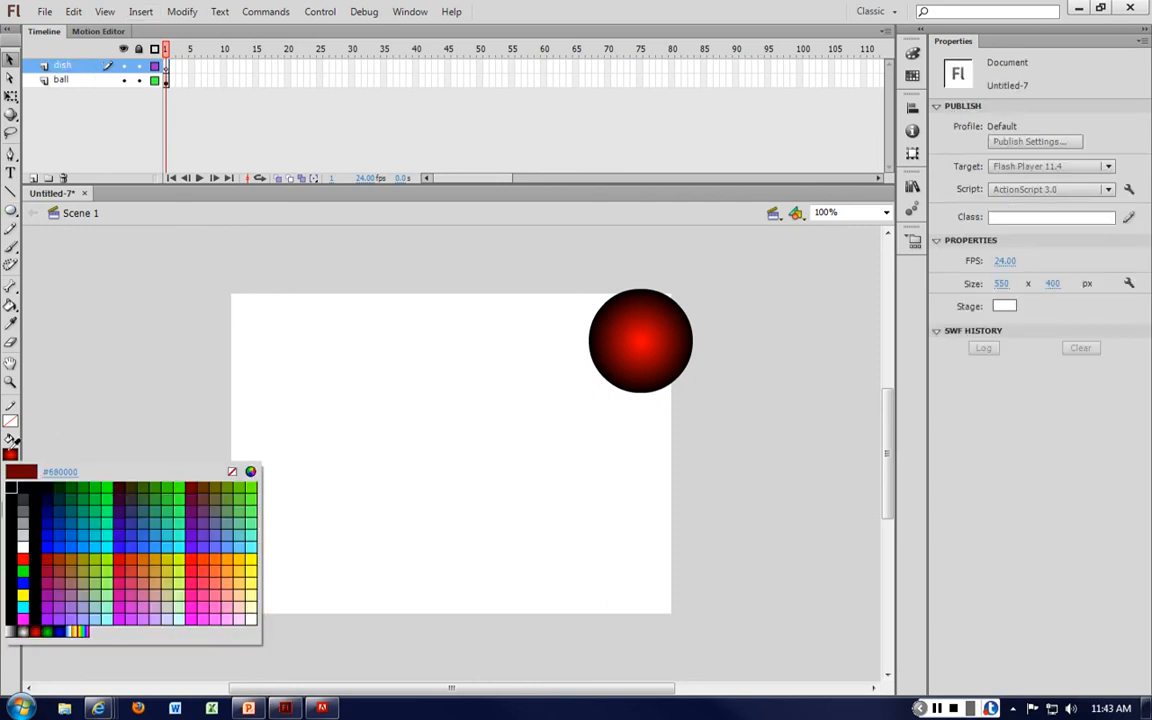
{"action": "left_click", "coordinate": [56, 626]}
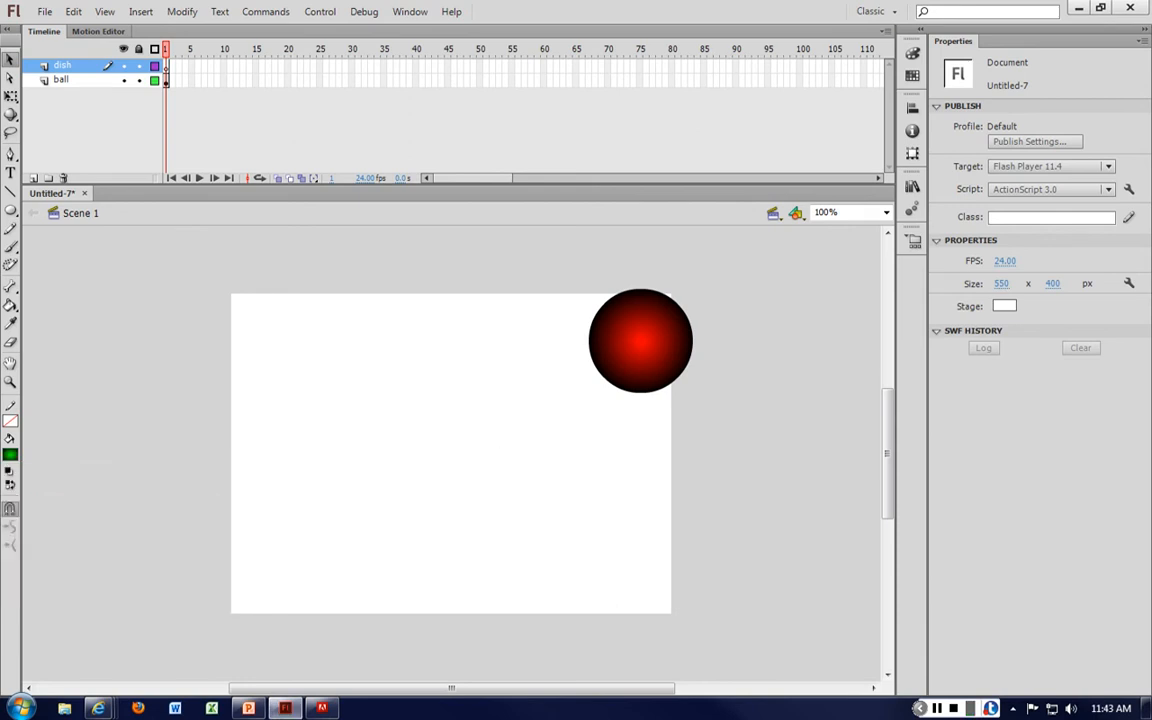
{"action": "key", "text": "o"}
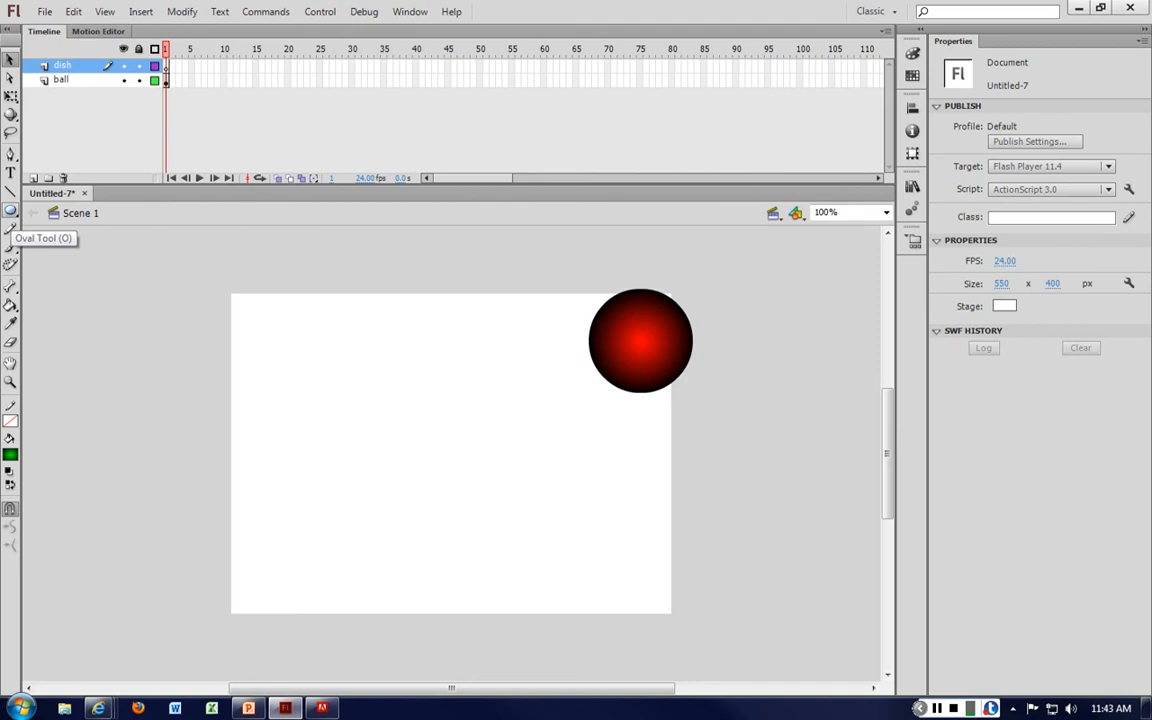
{"action": "left_click", "coordinate": [10, 211]}
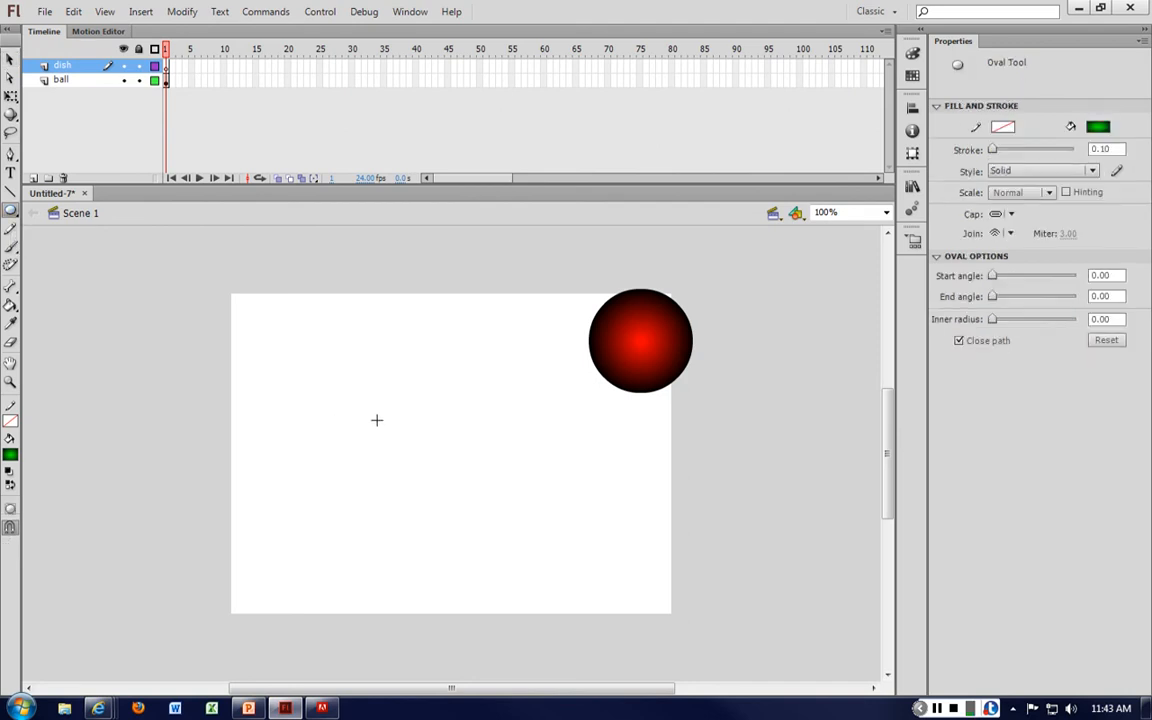
{"action": "left_click_drag", "start_coordinate": [334, 386], "coordinate": [541, 556]}
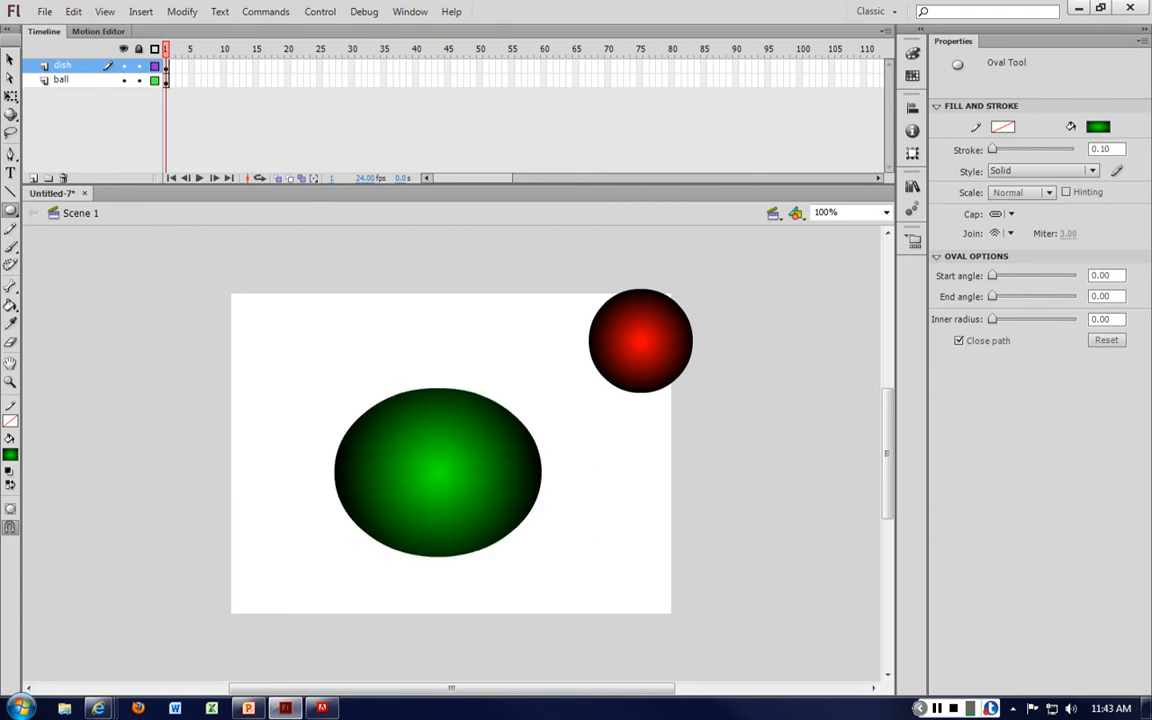
Select the upper half of the green oval and delete it to leave a flat-topped dish.
{"action": "key", "text": "v"}
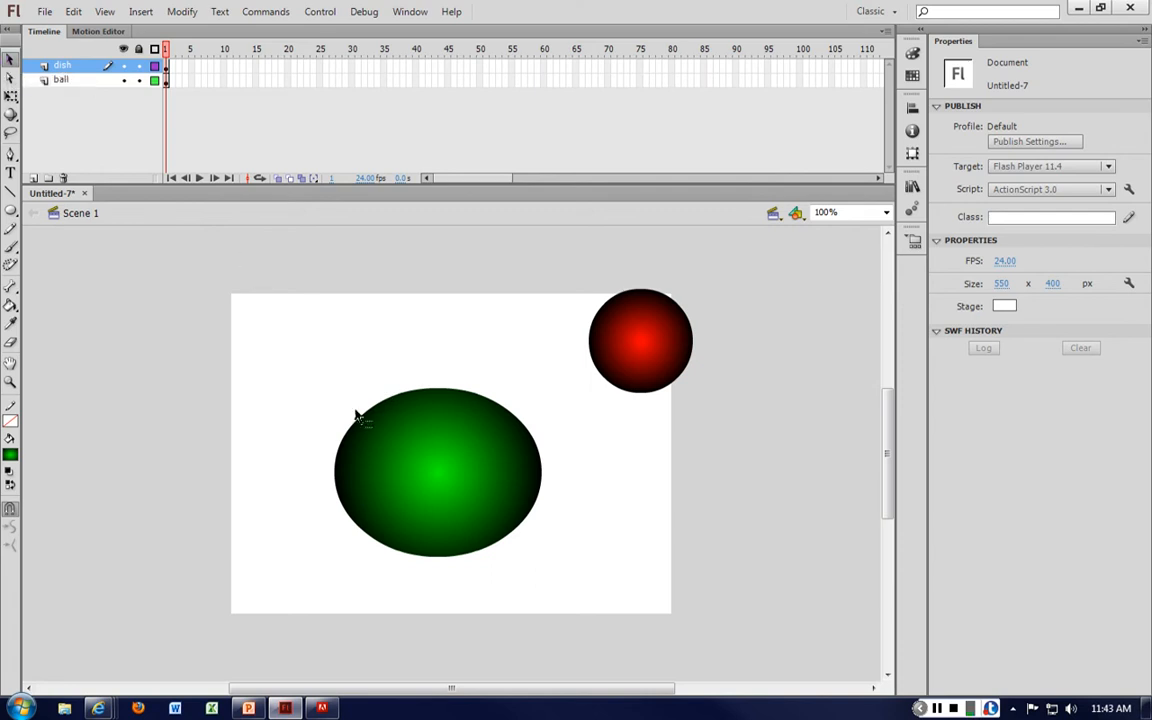
{"action": "left_click_drag", "start_coordinate": [302, 358], "coordinate": [579, 485]}
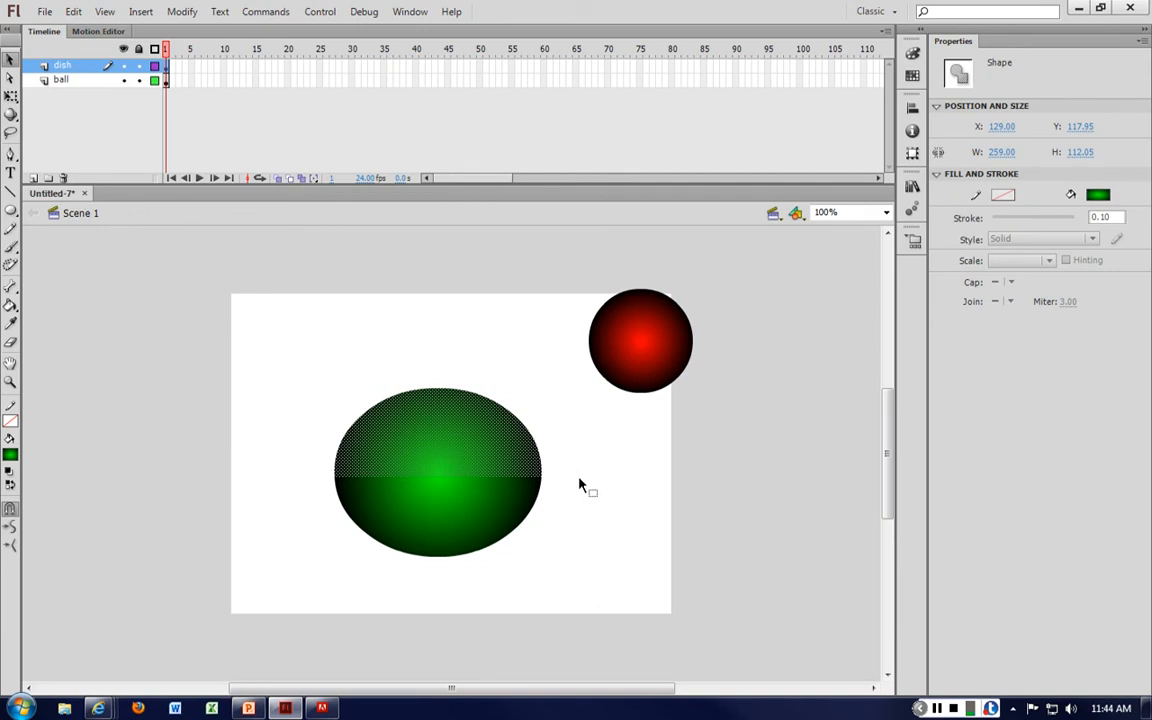
{"action": "key", "text": "Delete"}
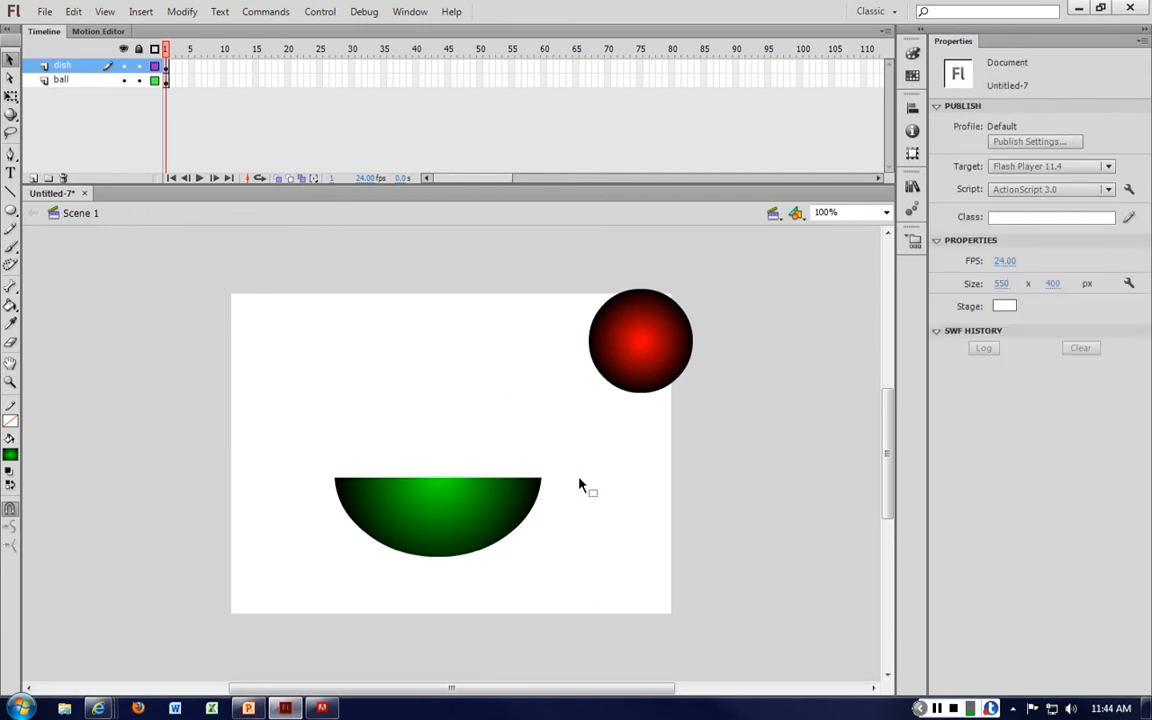
Move the red ball down to the middle of the green dish and bend the dish's flat upper edge slightly downward.
{"action": "left_click", "coordinate": [650, 341]}
{"action": "left_click_drag", "start_coordinate": [661, 342], "coordinate": [458, 469]}
{"action": "left_click", "coordinate": [636, 348]}
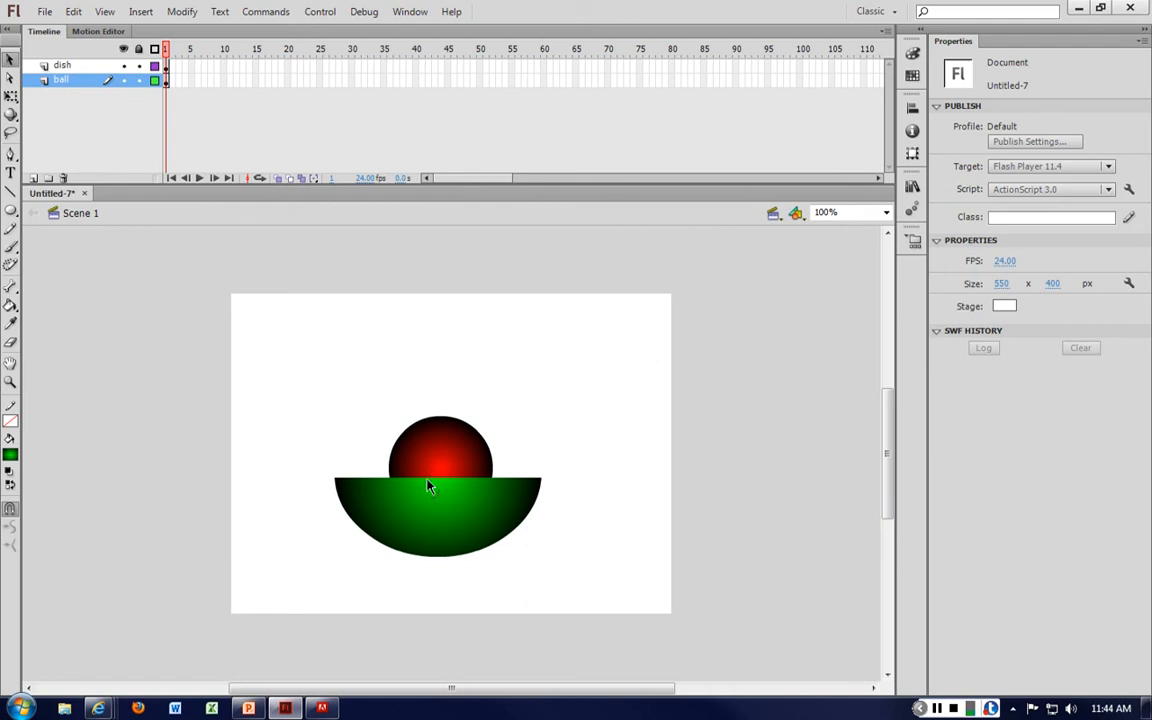
{"action": "left_click_drag", "start_coordinate": [428, 487], "coordinate": [430, 500]}
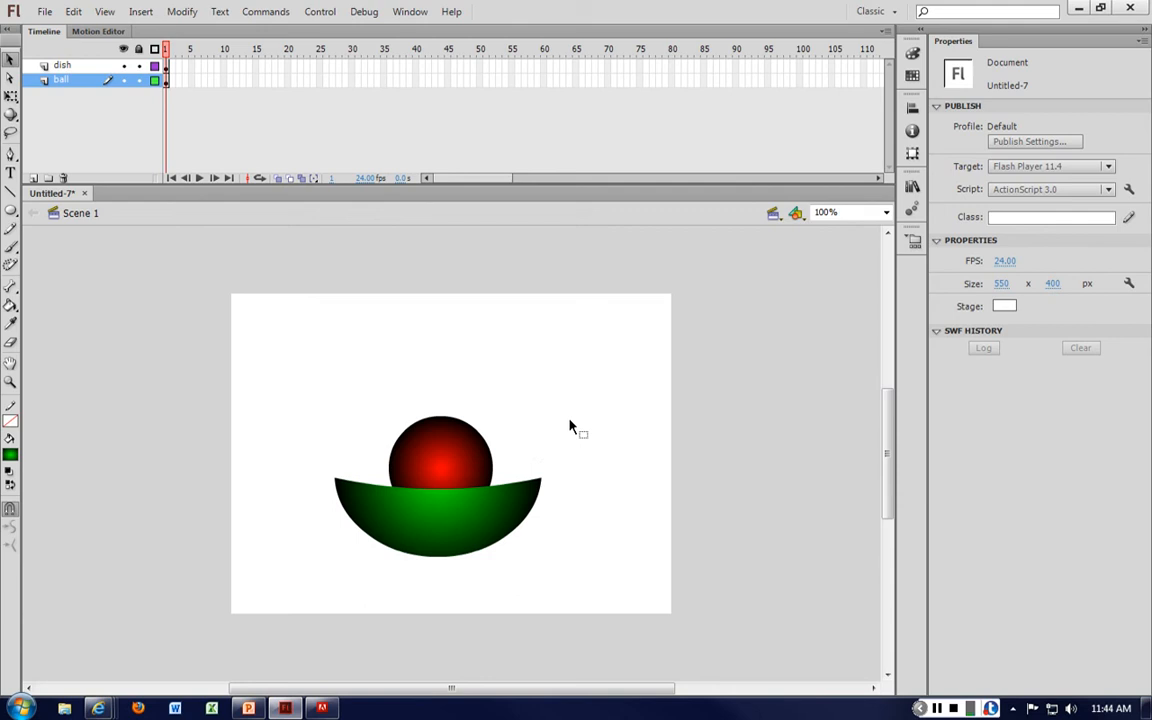
Copy the green dish shape and add a new layer named dish back.
{"action": "left_click", "coordinate": [436, 538]}
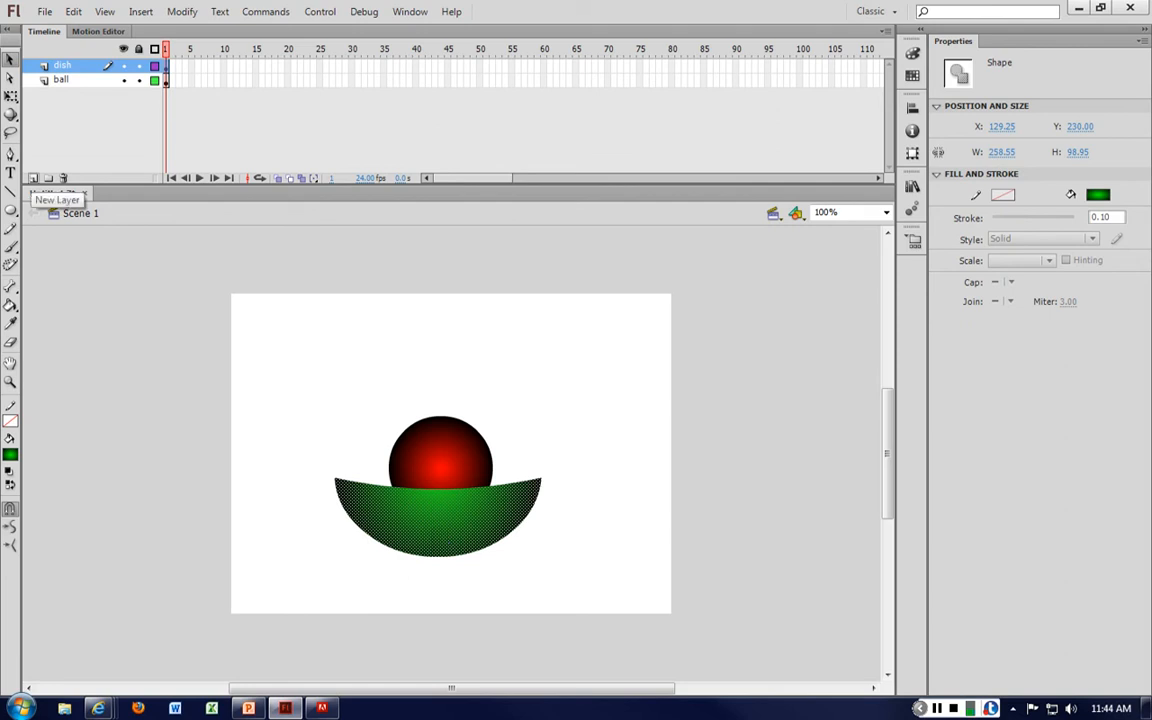
{"action": "left_click", "coordinate": [33, 178]}
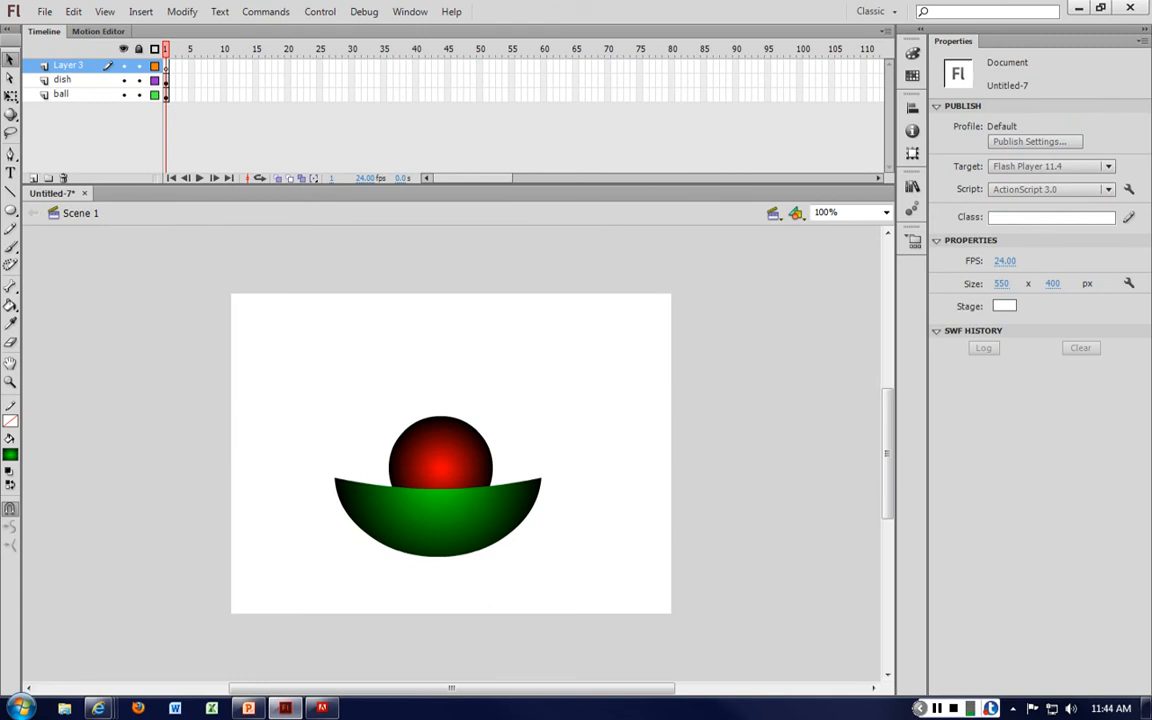
{"action": "double_click", "coordinate": [69, 65]}
{"action": "type", "text": "dish back"}
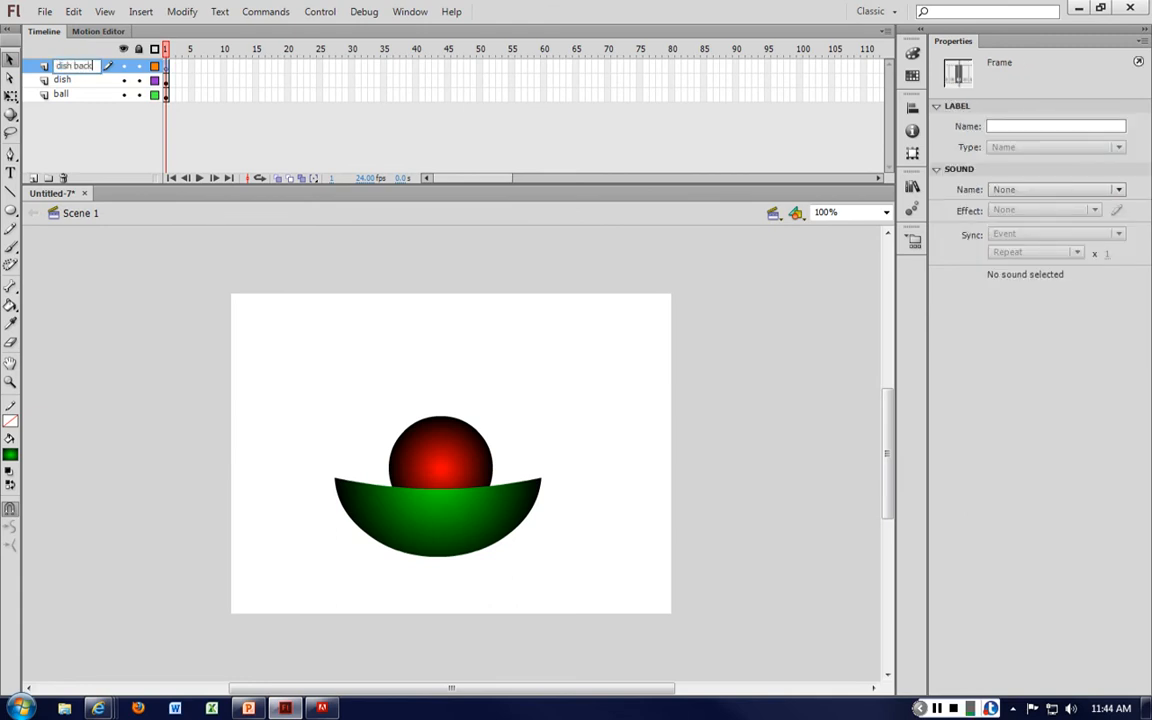
{"action": "key", "text": "Return"}
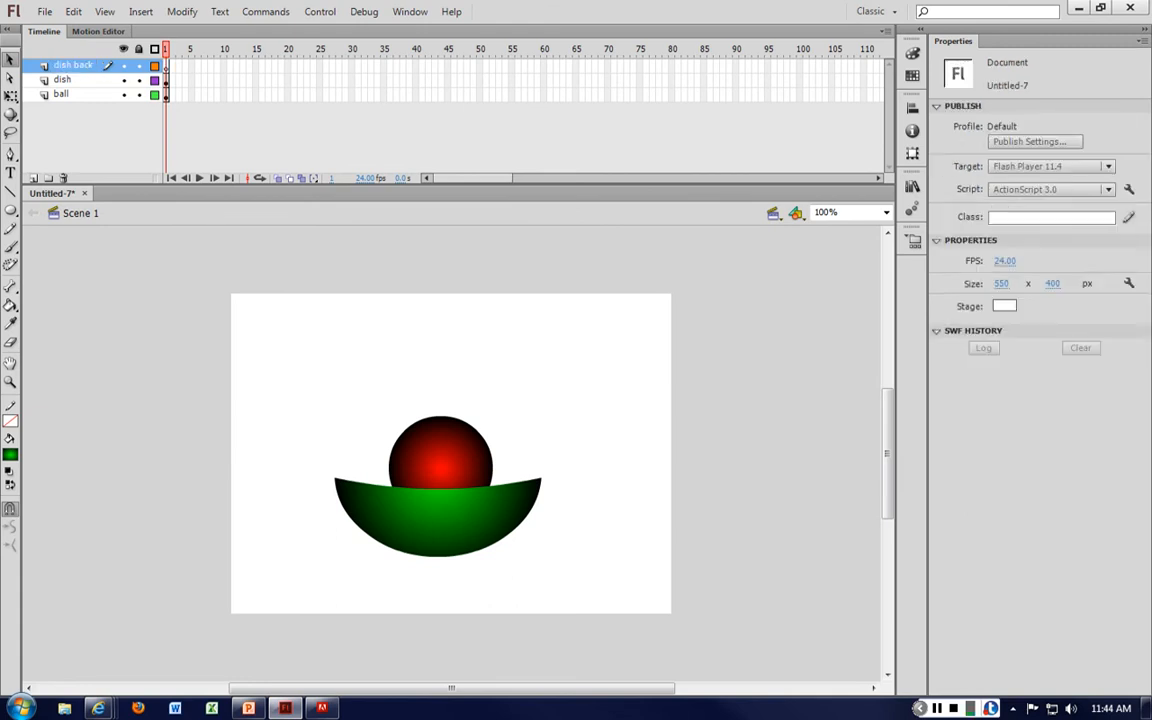
Paste the dish copy onto the dish back layer and move it clear of the original to about X 308, Y 54.
{"action": "key", "text": "ctrl+v"}
{"action": "left_click_drag", "start_coordinate": [522, 448], "coordinate": [587, 381]}
{"action": "left_click", "coordinate": [661, 419]}
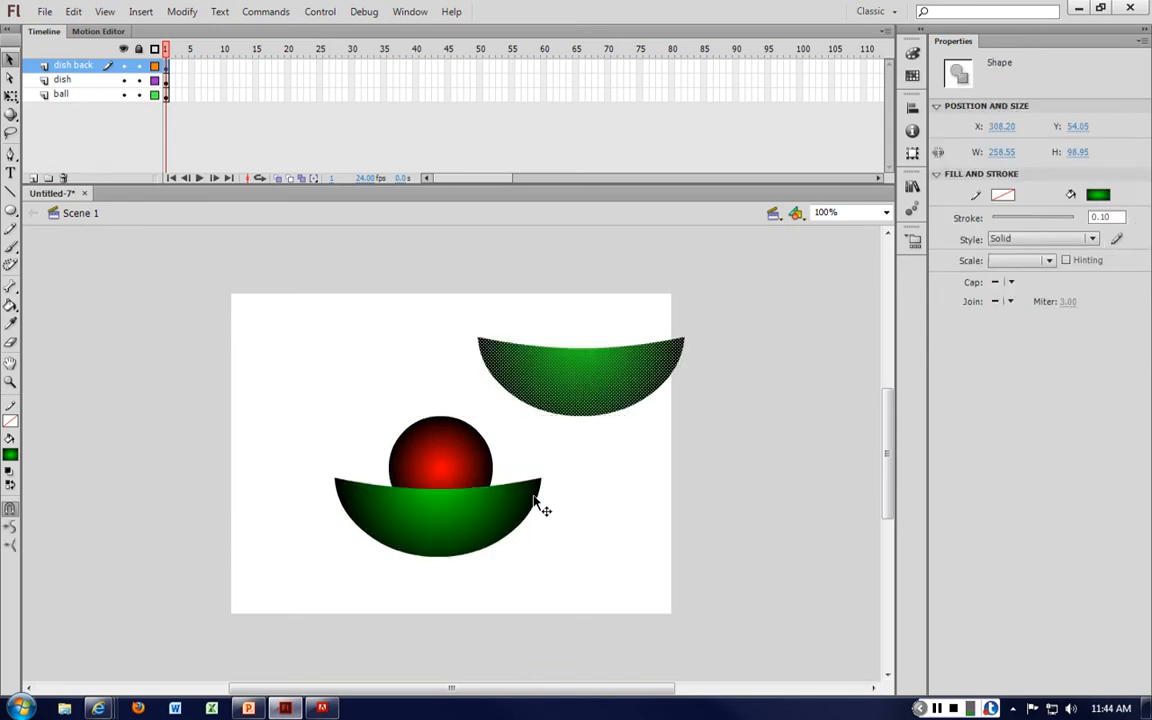
{"action": "left_click", "coordinate": [661, 298]}
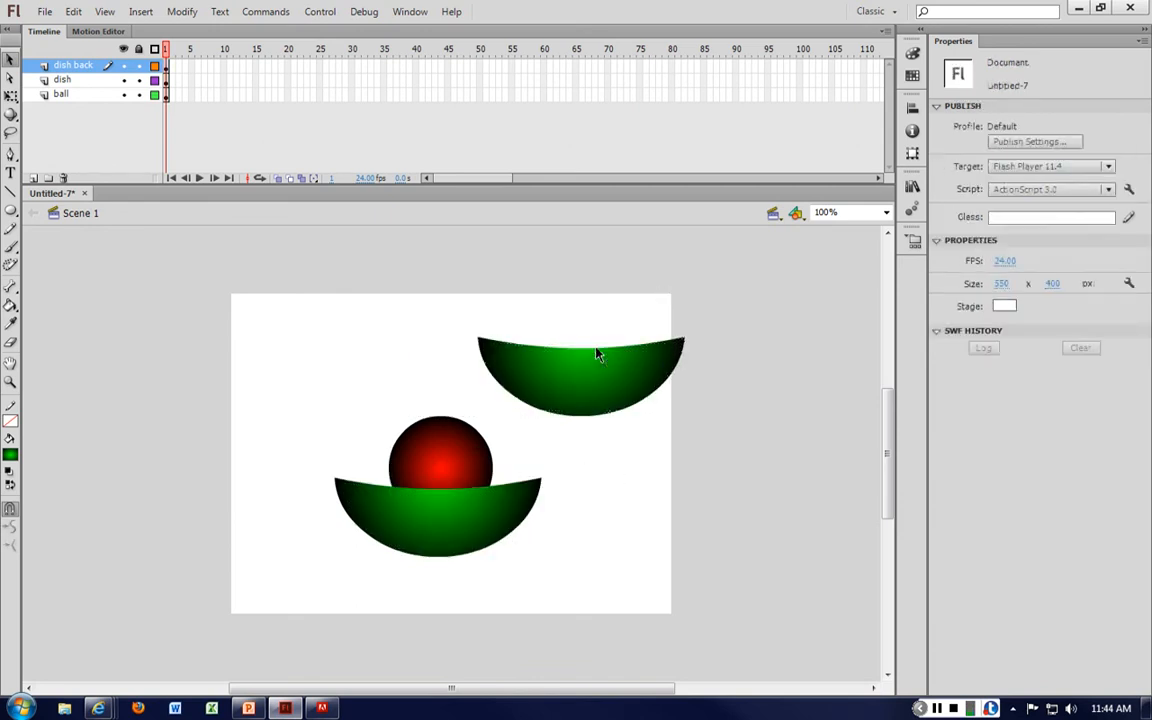
Bend the dish copy's upper edge upward into an arch and fill the shape with solid black.
{"action": "mouse_move", "coordinate": [596, 354]}
{"action": "left_mouse_down"}
{"action": "mouse_move", "coordinate": [597, 337]}
{"action": "mouse_move", "coordinate": [597, 352]}
{"action": "left_mouse_up"}
{"action": "left_click_drag", "start_coordinate": [591, 356], "coordinate": [595, 317]}
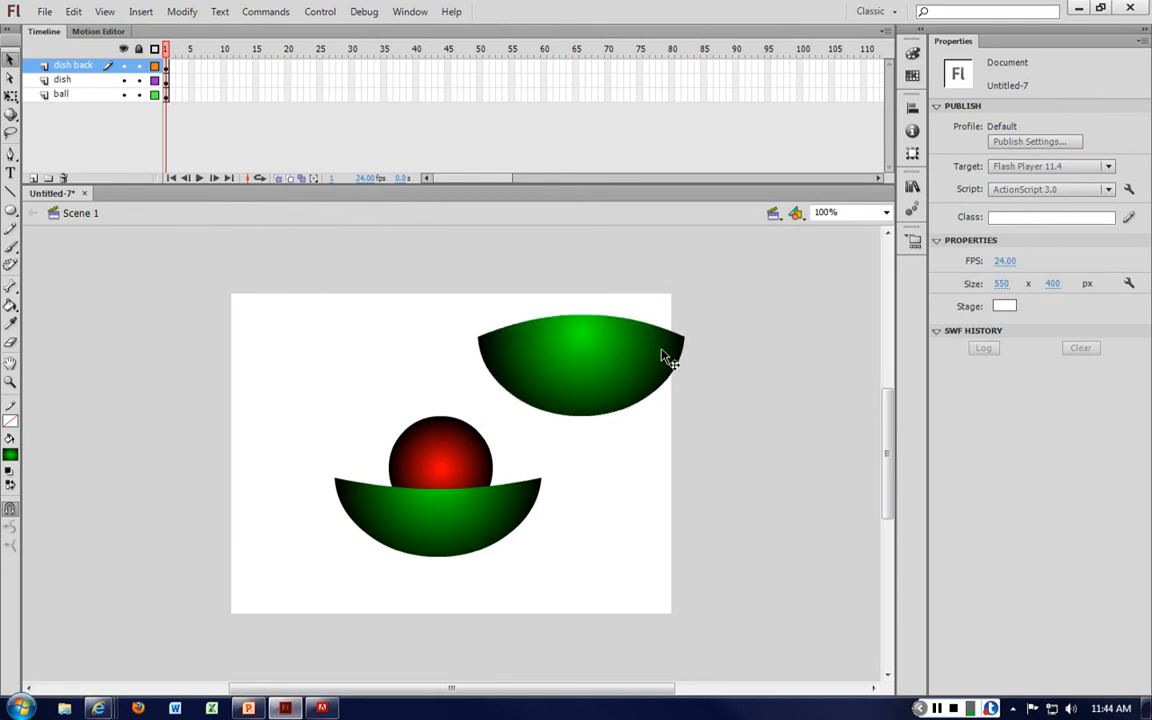
{"action": "left_click", "coordinate": [585, 362]}
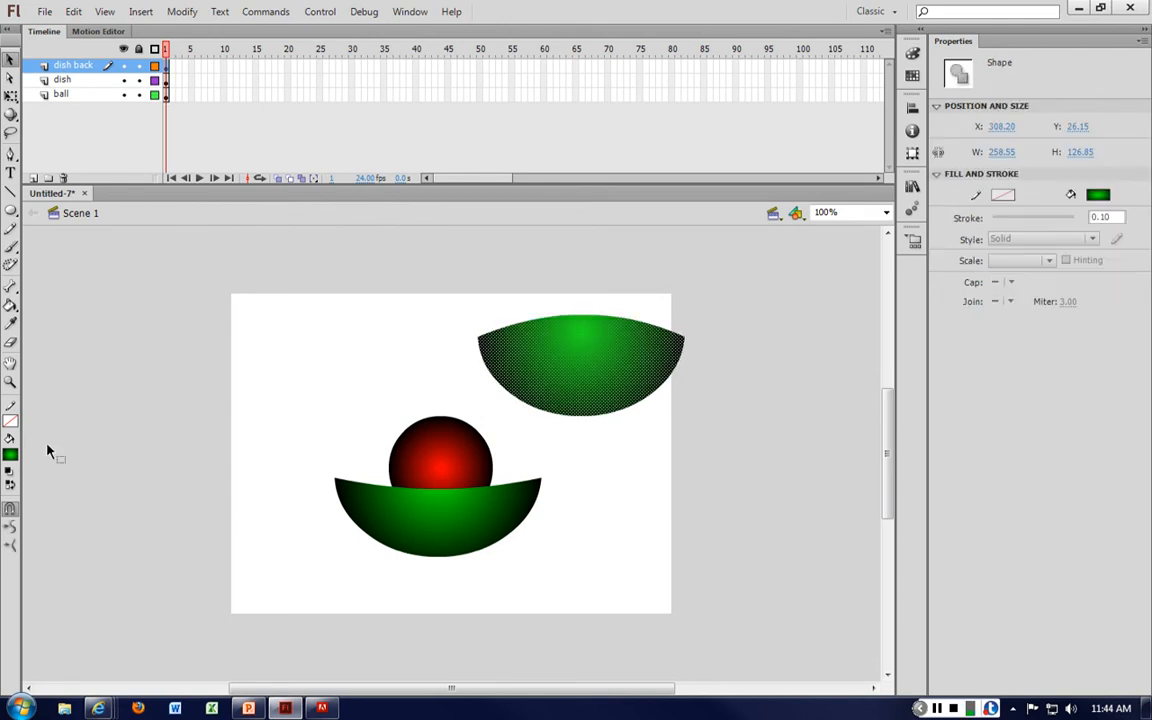
{"action": "left_click", "coordinate": [12, 455]}
{"action": "left_click", "coordinate": [22, 488]}
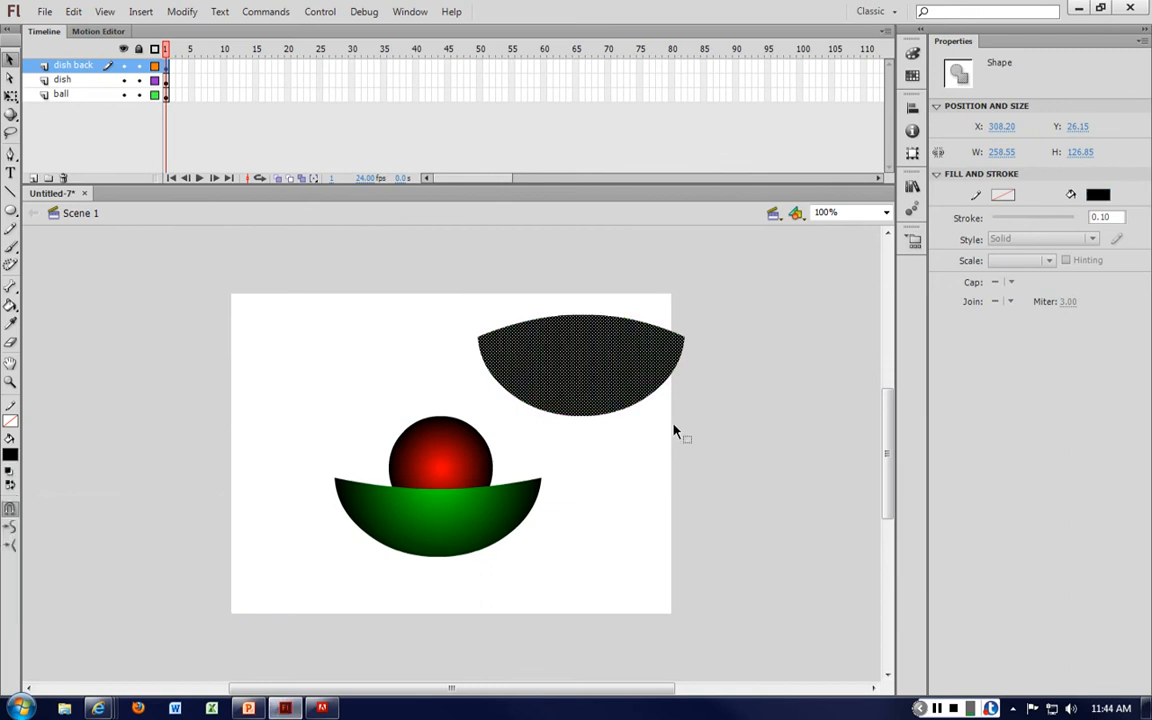
{"action": "left_click", "coordinate": [674, 427]}
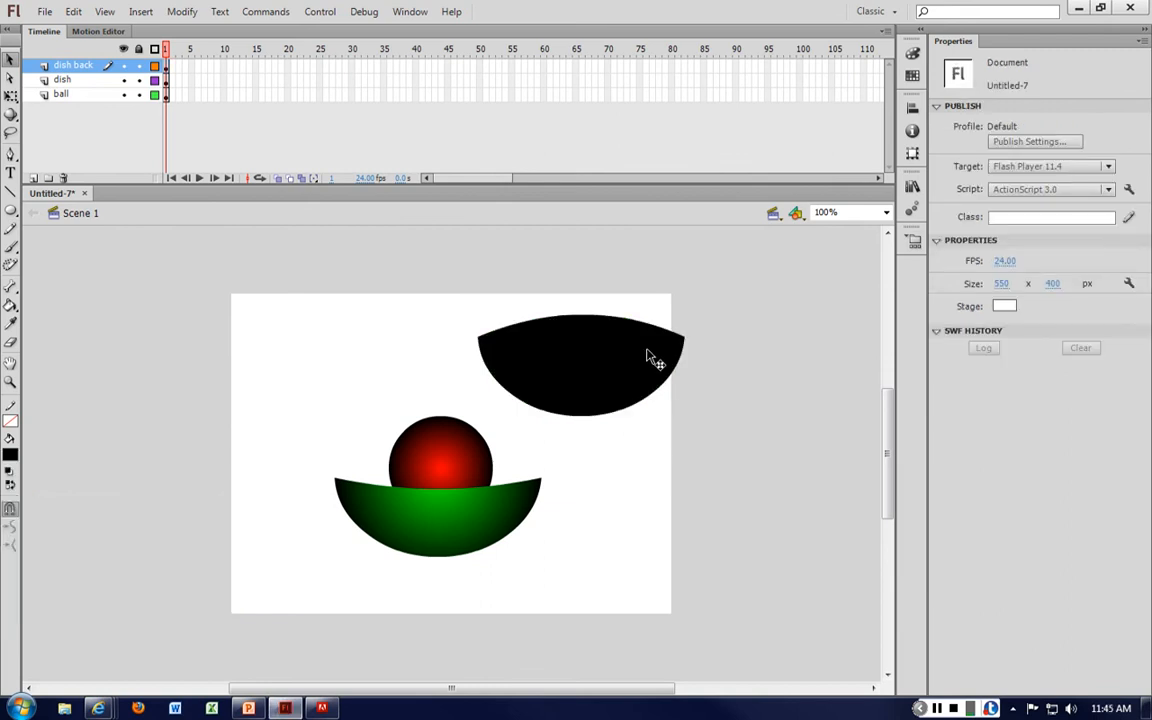
Place the dish back layer beneath the ball layer and align the black shape behind the green dish.
{"action": "mouse_move", "coordinate": [648, 357]}
{"action": "left_mouse_down"}
{"action": "mouse_move", "coordinate": [591, 378]}
{"action": "mouse_move", "coordinate": [509, 489]}
{"action": "mouse_move", "coordinate": [510, 463]}
{"action": "mouse_move", "coordinate": [522, 476]}
{"action": "mouse_move", "coordinate": [511, 478]}
{"action": "mouse_move", "coordinate": [665, 355]}
{"action": "left_mouse_up"}
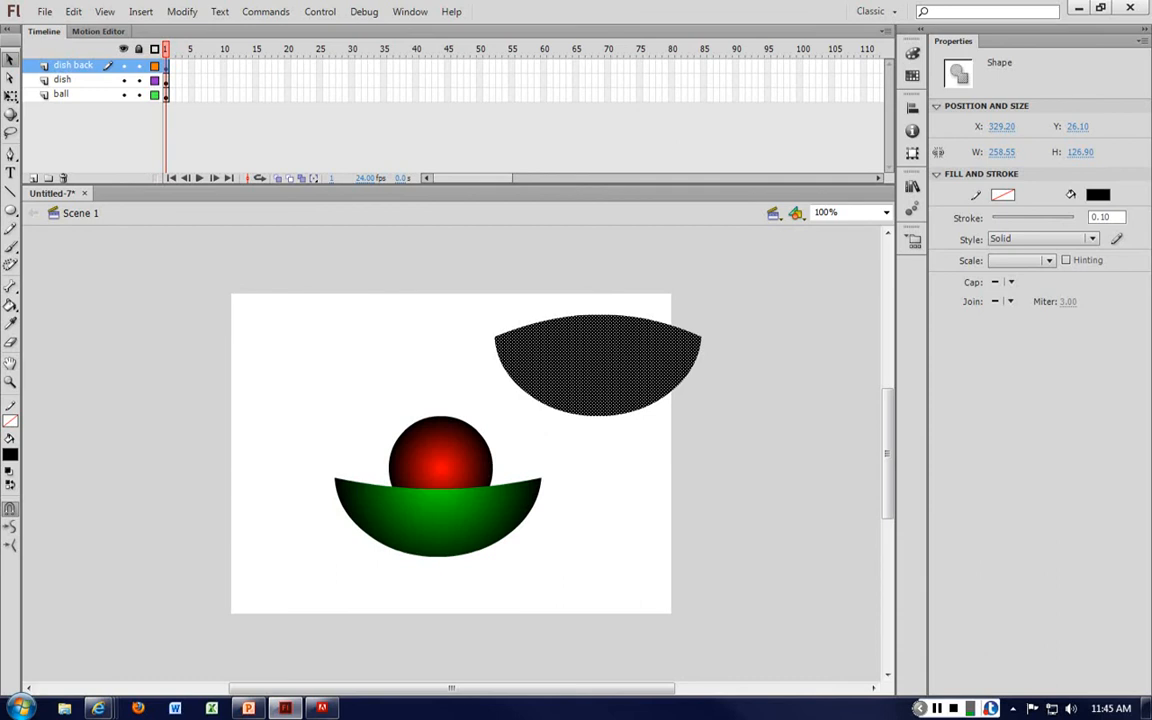
{"action": "left_click", "coordinate": [73, 65]}
{"action": "left_click_drag", "start_coordinate": [60, 89], "coordinate": [60, 92]}
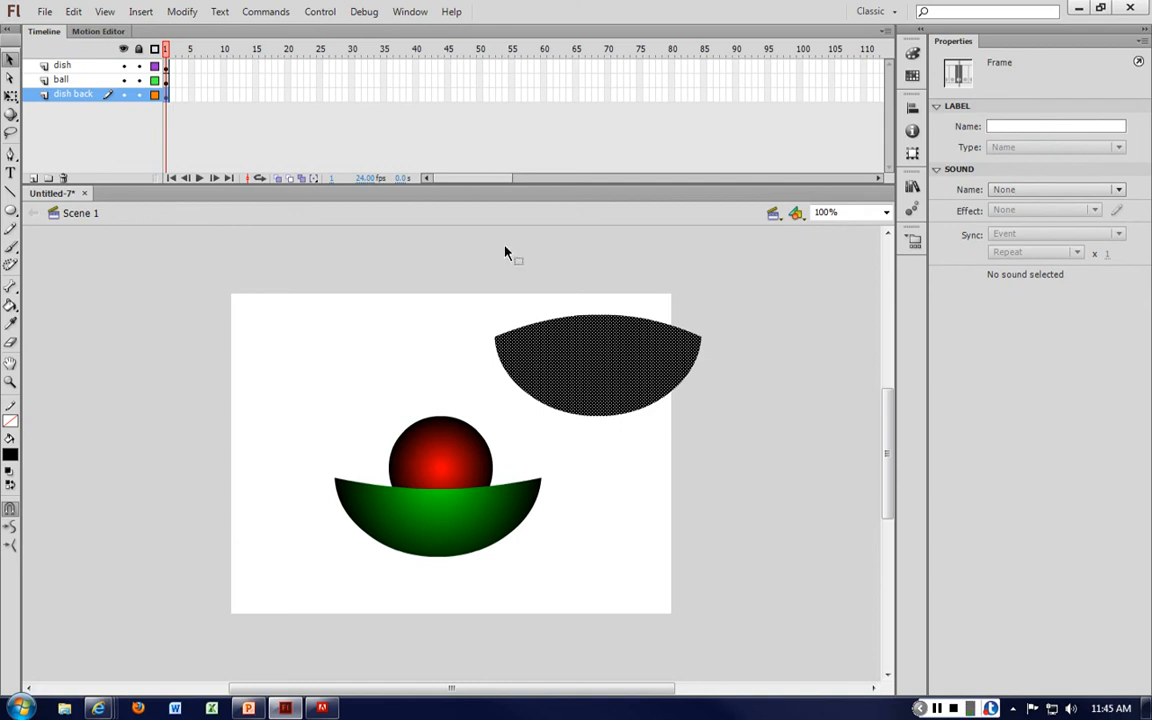
{"action": "left_click_drag", "start_coordinate": [586, 351], "coordinate": [429, 496]}
{"action": "left_click", "coordinate": [571, 404]}
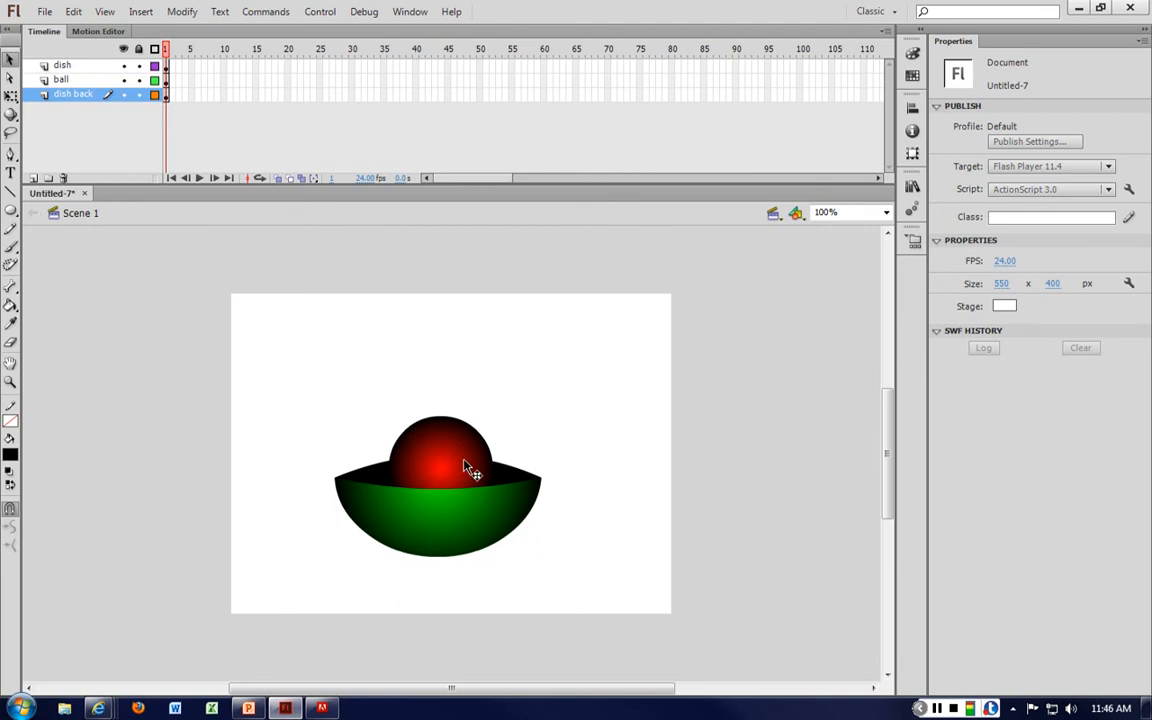
Move the red ball around within the dish and settle it back near the middle.
{"action": "left_click_drag", "start_coordinate": [470, 465], "coordinate": [447, 470]}
{"action": "left_click_drag", "start_coordinate": [447, 470], "coordinate": [457, 446]}
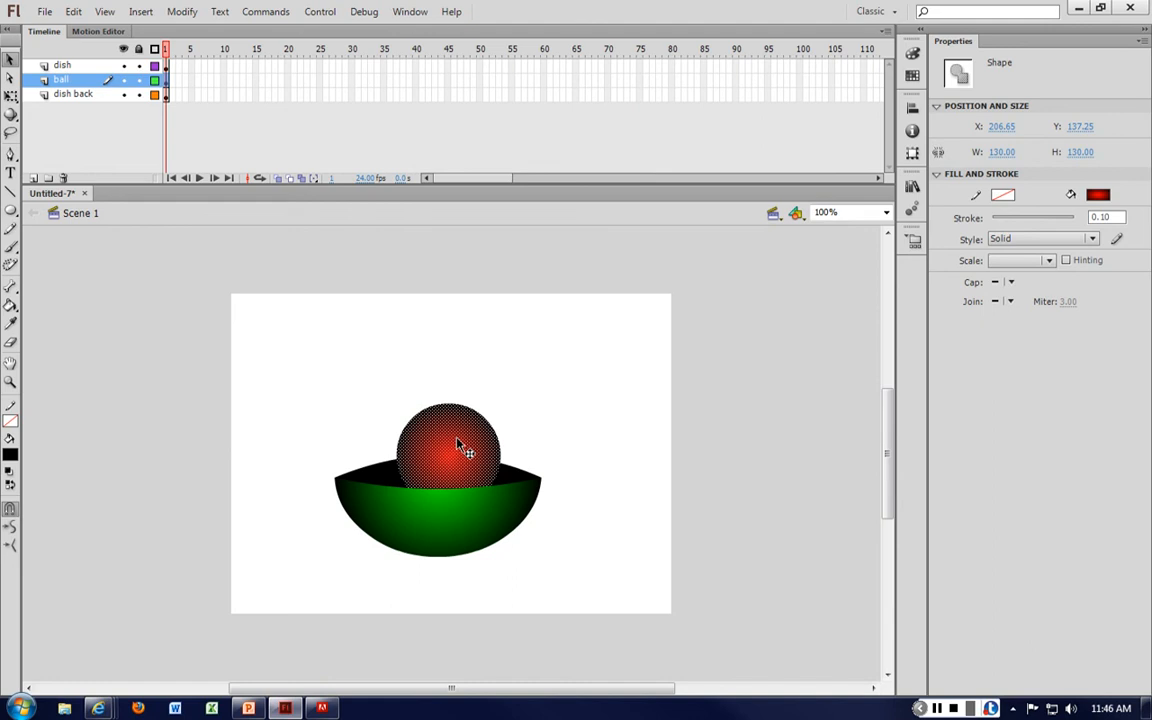
{"action": "mouse_move", "coordinate": [457, 444]}
{"action": "left_mouse_down"}
{"action": "mouse_move", "coordinate": [441, 468]}
{"action": "mouse_move", "coordinate": [419, 406]}
{"action": "mouse_move", "coordinate": [288, 406]}
{"action": "mouse_move", "coordinate": [442, 429]}
{"action": "mouse_move", "coordinate": [456, 457]}
{"action": "left_mouse_up"}
Add a new layer and place it beneath the dish back layer.
{"action": "left_click", "coordinate": [33, 178]}
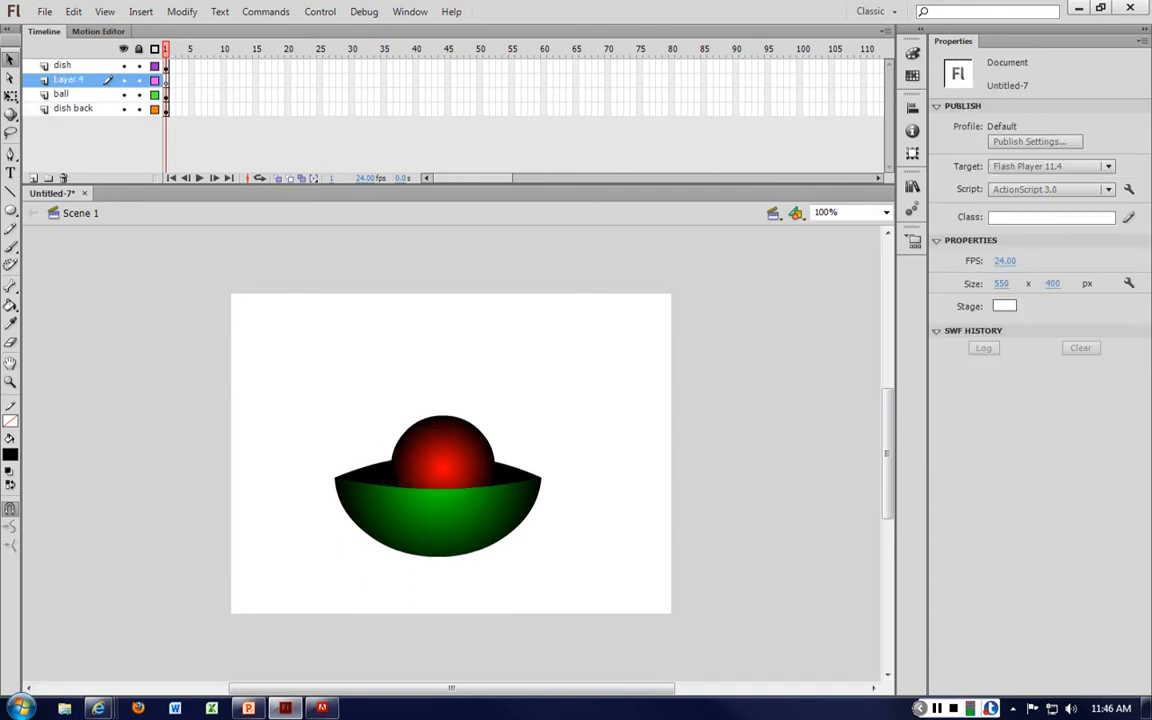
{"action": "left_click_drag", "start_coordinate": [68, 79], "coordinate": [68, 112]}
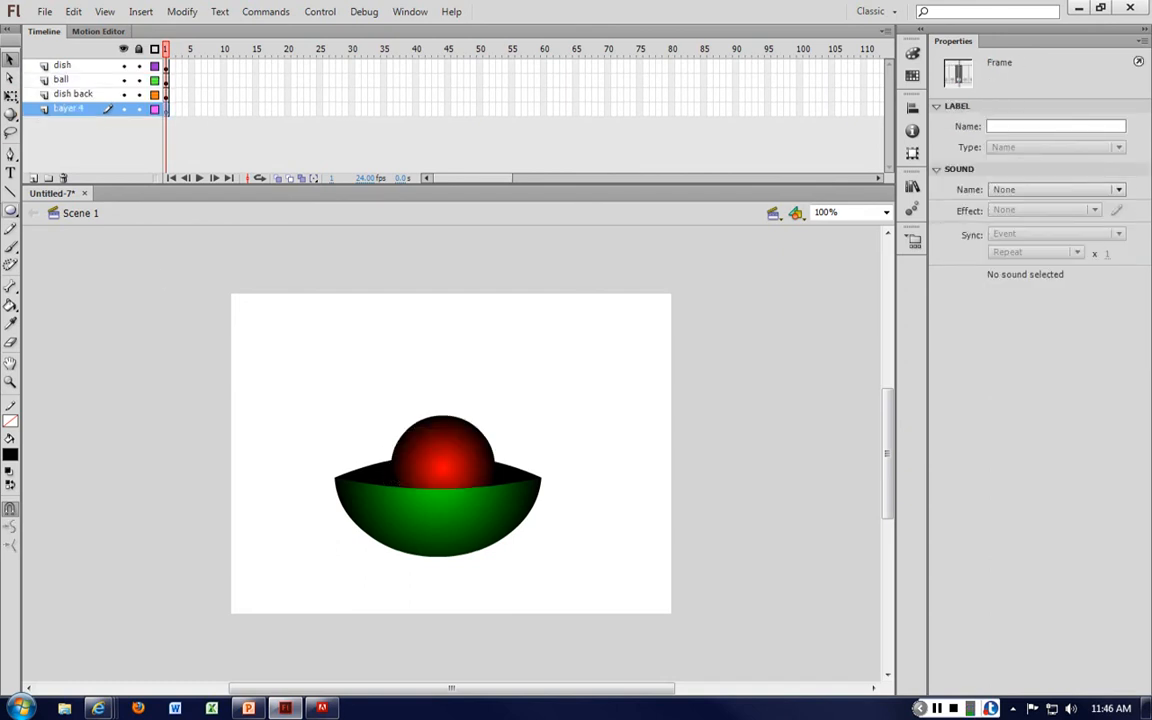
Draw a flat black oval about 253 by 23 px below the dish and convert it to a graphic symbol.
{"action": "key", "text": "o"}
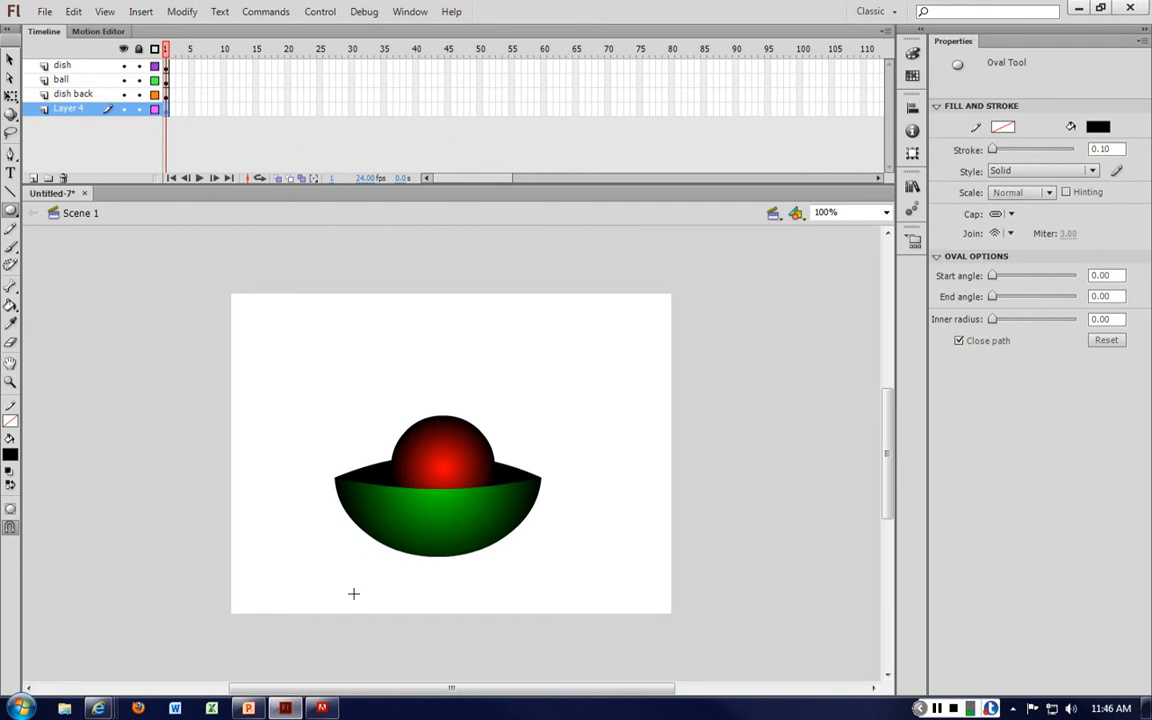
{"action": "left_click_drag", "start_coordinate": [341, 580], "coordinate": [543, 598]}
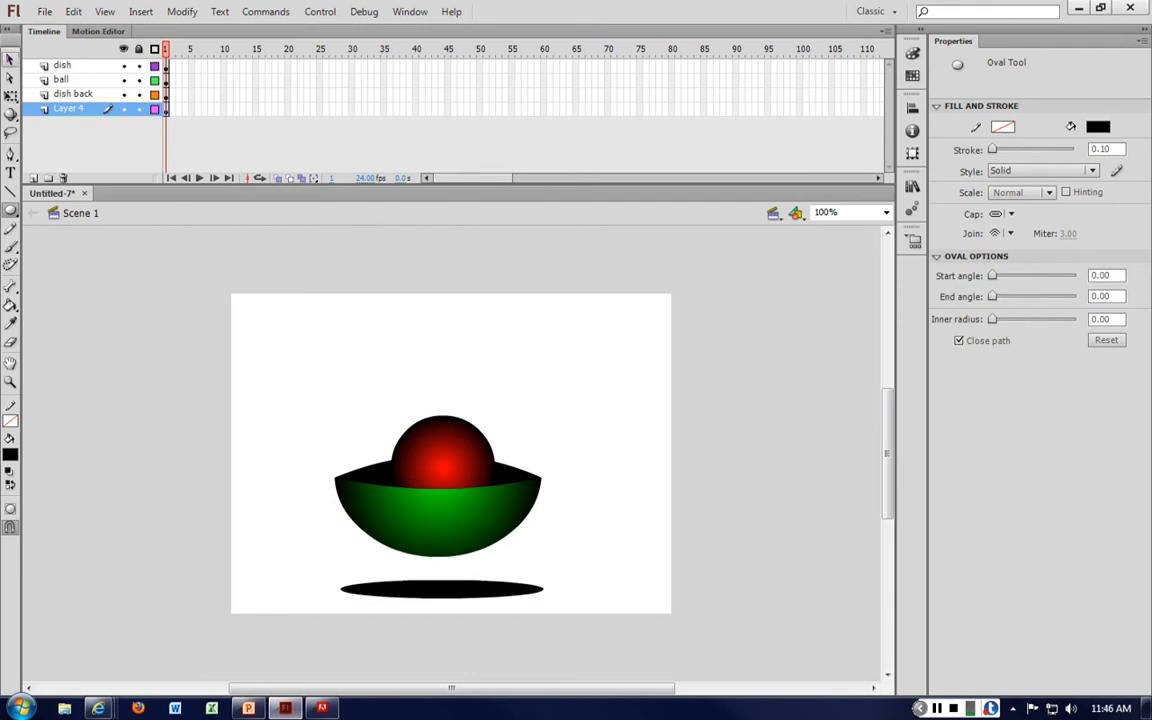
{"action": "key", "text": "v"}
{"action": "left_click", "coordinate": [476, 592]}
{"action": "right_click", "coordinate": [474, 592]}
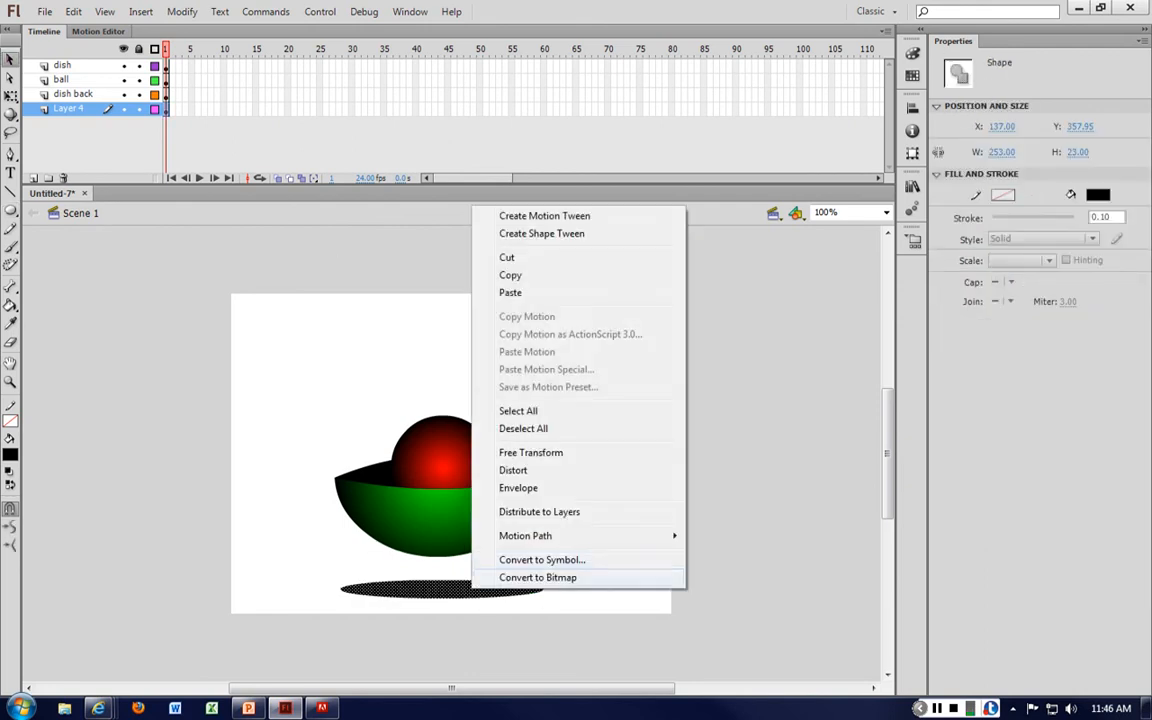
{"action": "left_click", "coordinate": [541, 560]}
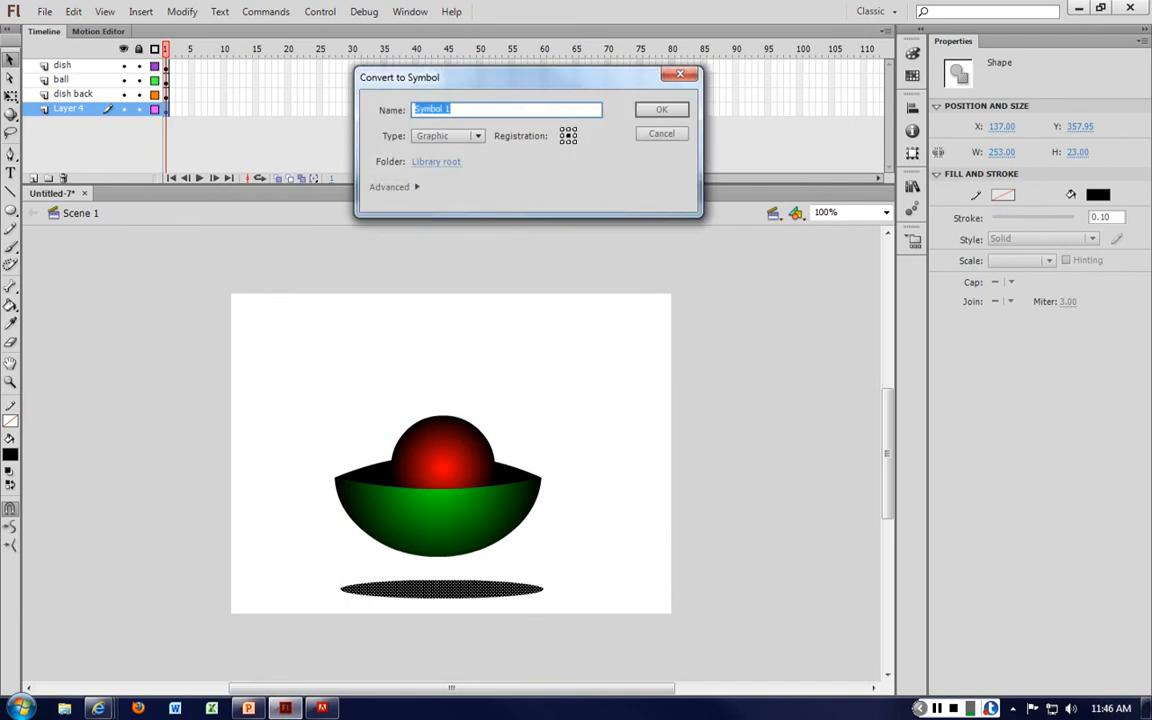
{"action": "key", "text": "Return"}
Check the oval symbol's color effect styles and delete the symbol from the stage.
{"action": "left_click", "coordinate": [975, 201]}
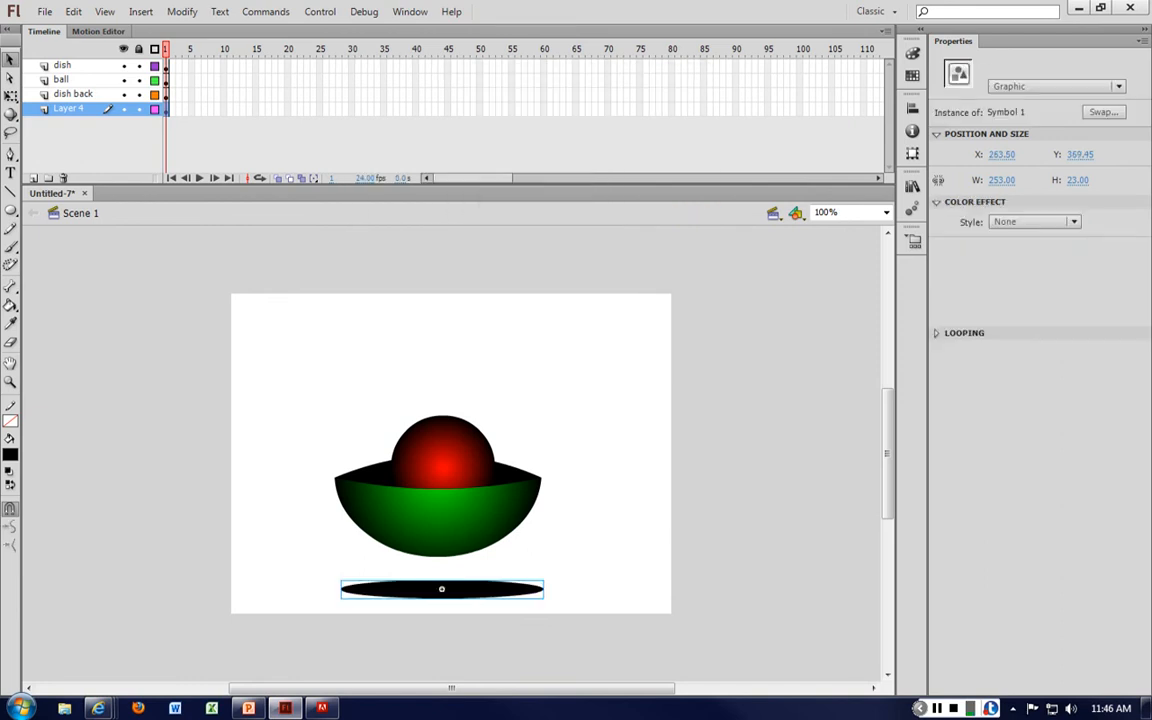
{"action": "left_click", "coordinate": [1035, 221]}
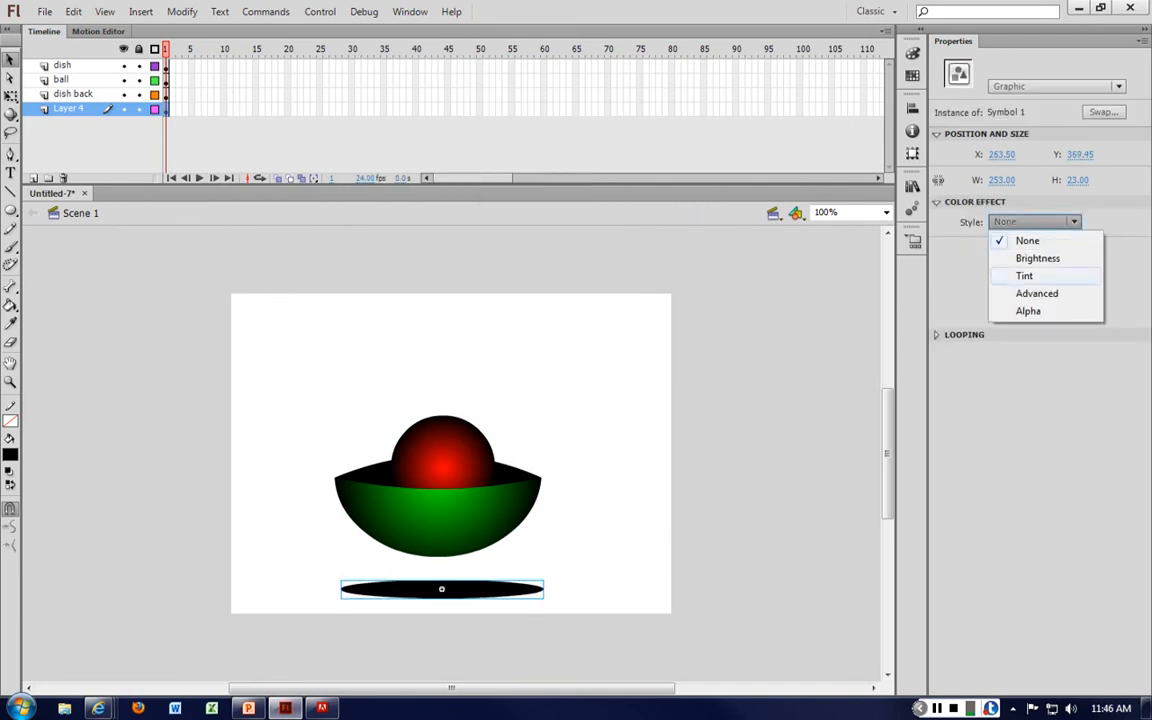
{"action": "key", "text": "Escape"}
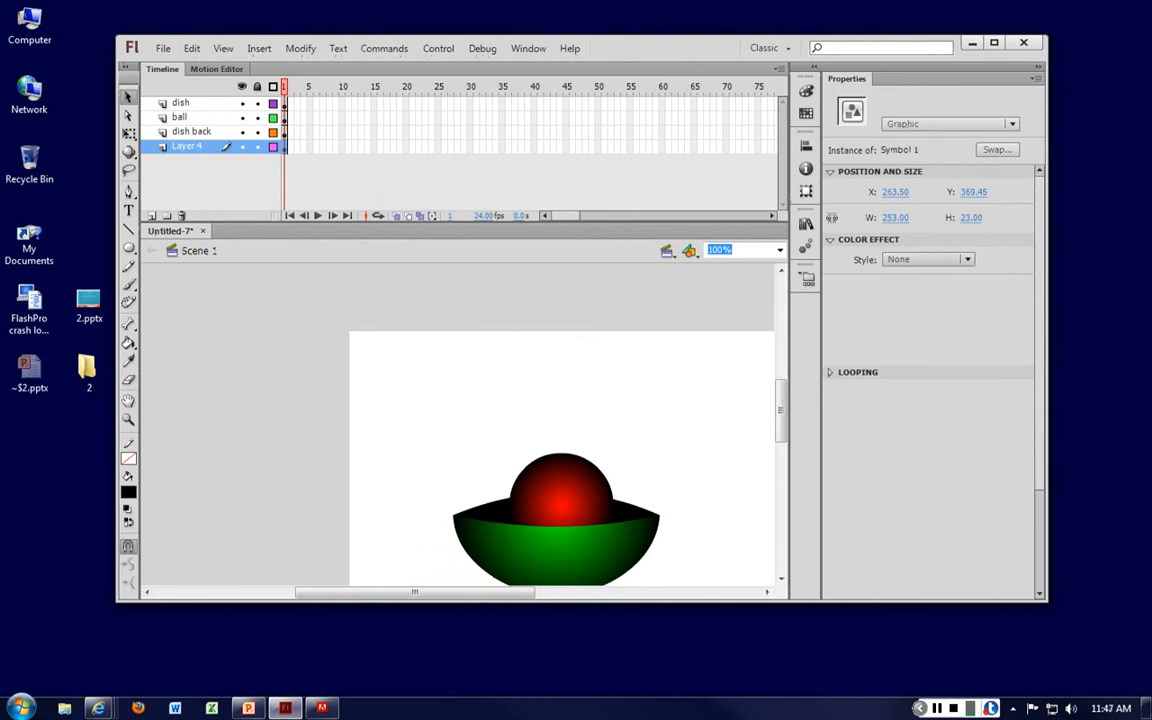
{"action": "left_click", "coordinate": [740, 380]}
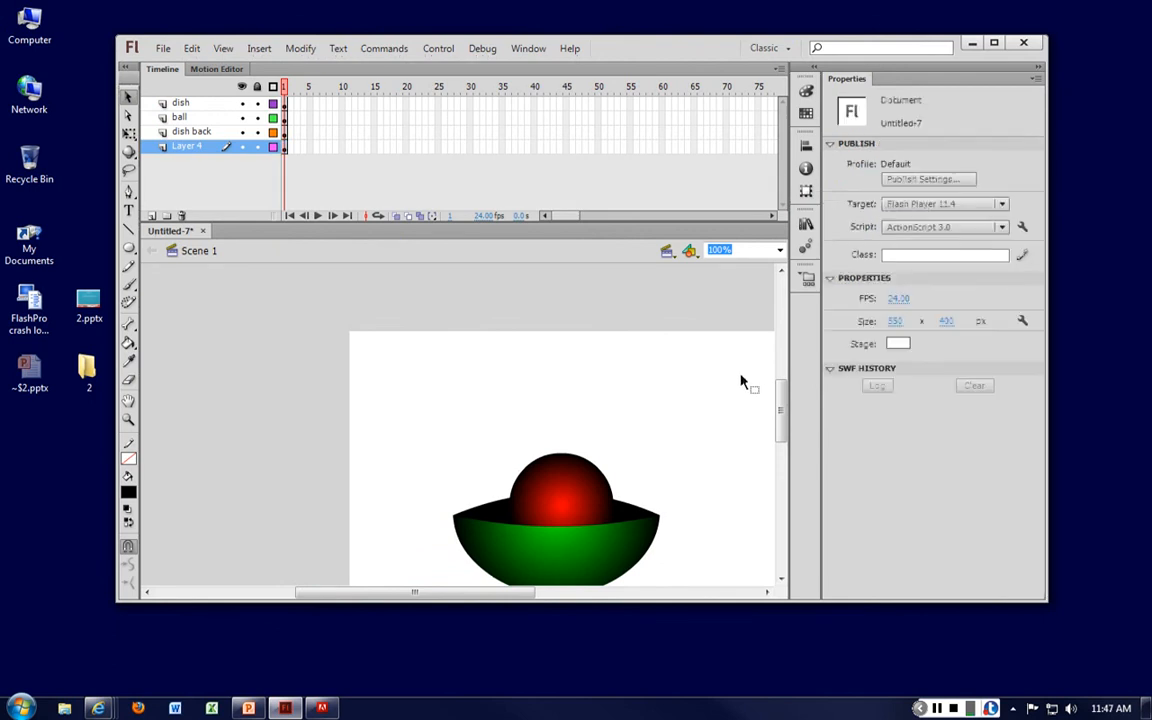
{"action": "scroll", "coordinate": [746, 380], "scroll_direction": "down", "scroll_amount": 3}
{"action": "left_click", "coordinate": [633, 490]}
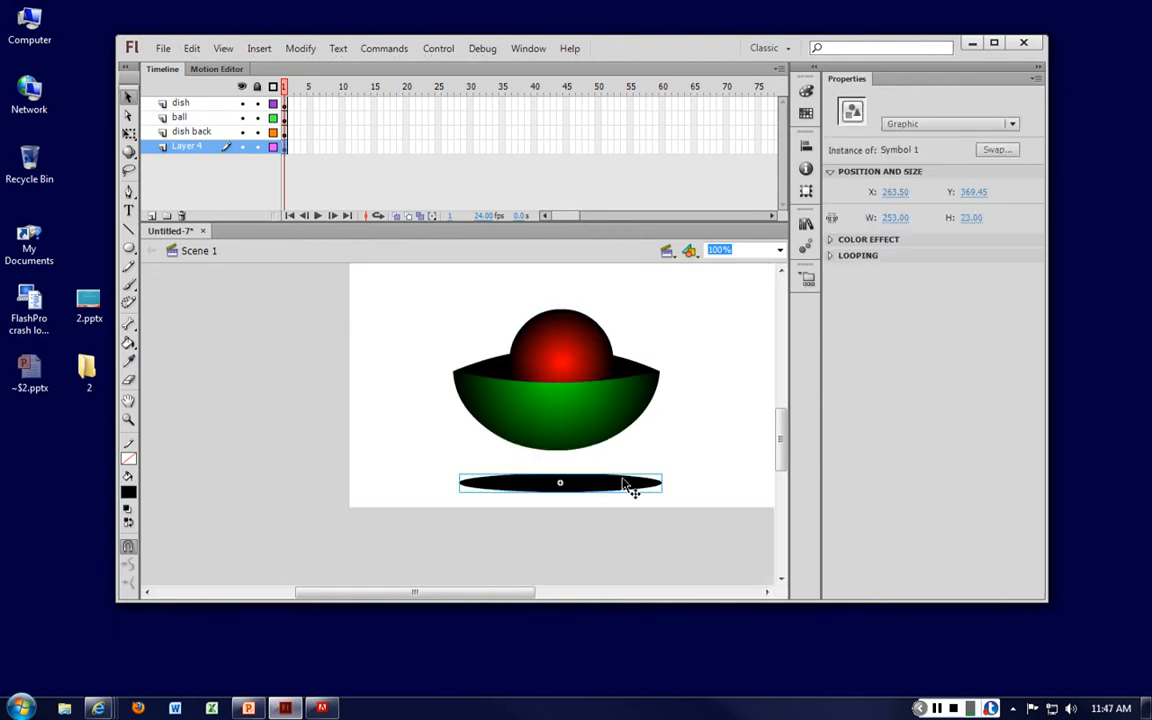
{"action": "key", "text": "Delete"}
Draw a flat black oval about 207 by 22 px below the dish and convert it to a movie clip symbol.
{"action": "key", "text": "o"}
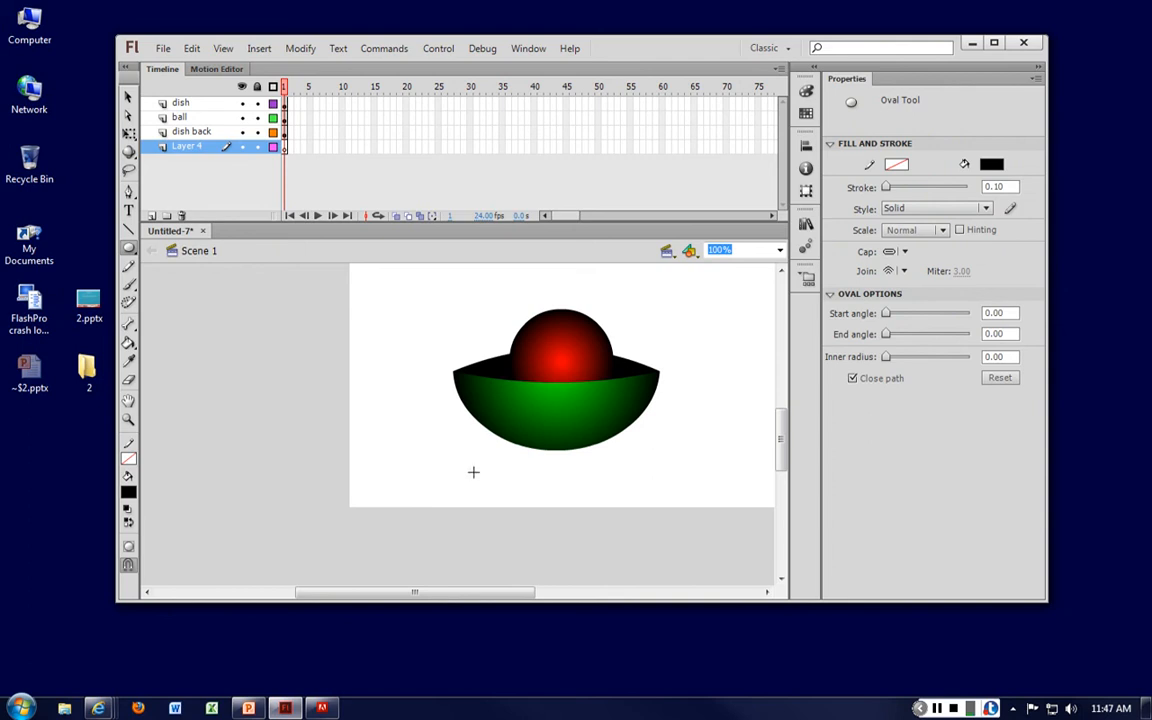
{"action": "left_click_drag", "start_coordinate": [473, 472], "coordinate": [639, 489]}
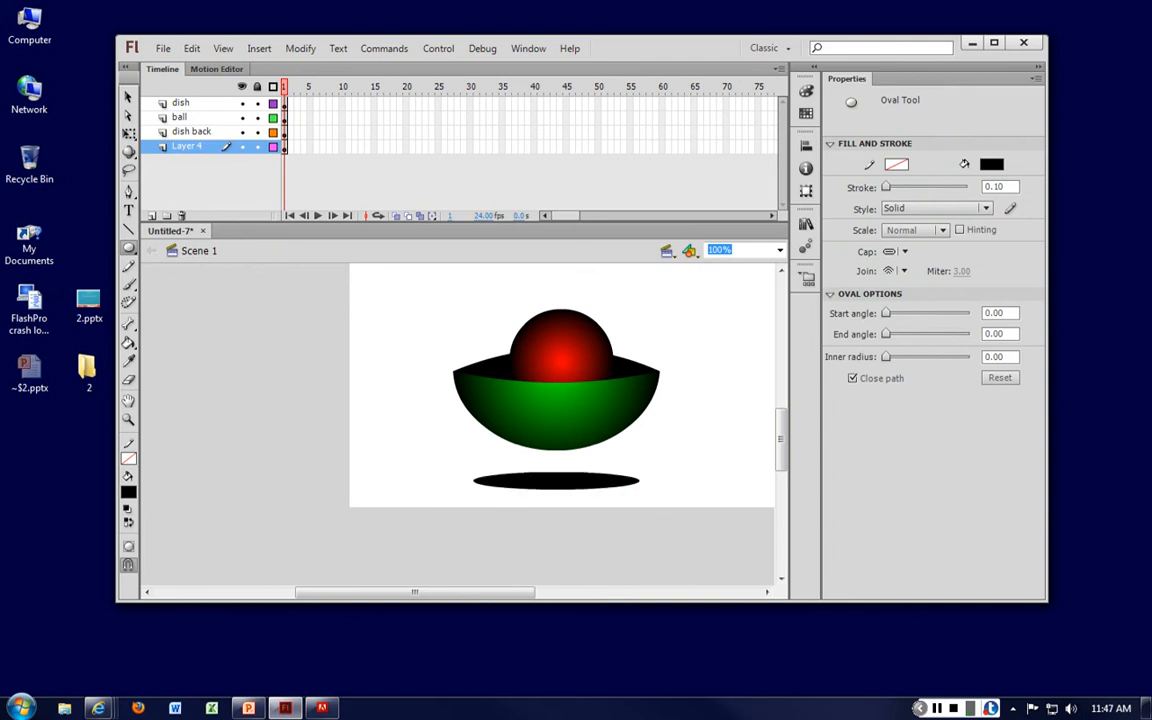
{"action": "key", "text": "v"}
{"action": "right_click", "coordinate": [580, 493]}
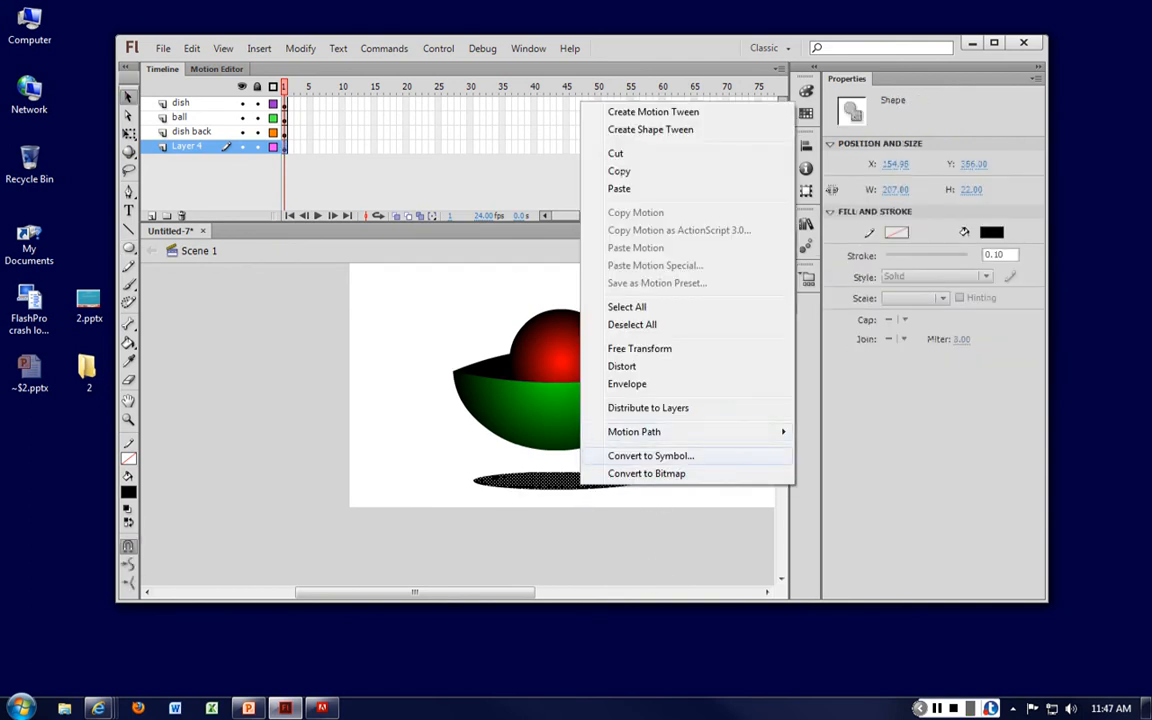
{"action": "left_click", "coordinate": [650, 455]}
{"action": "left_click", "coordinate": [447, 135]}
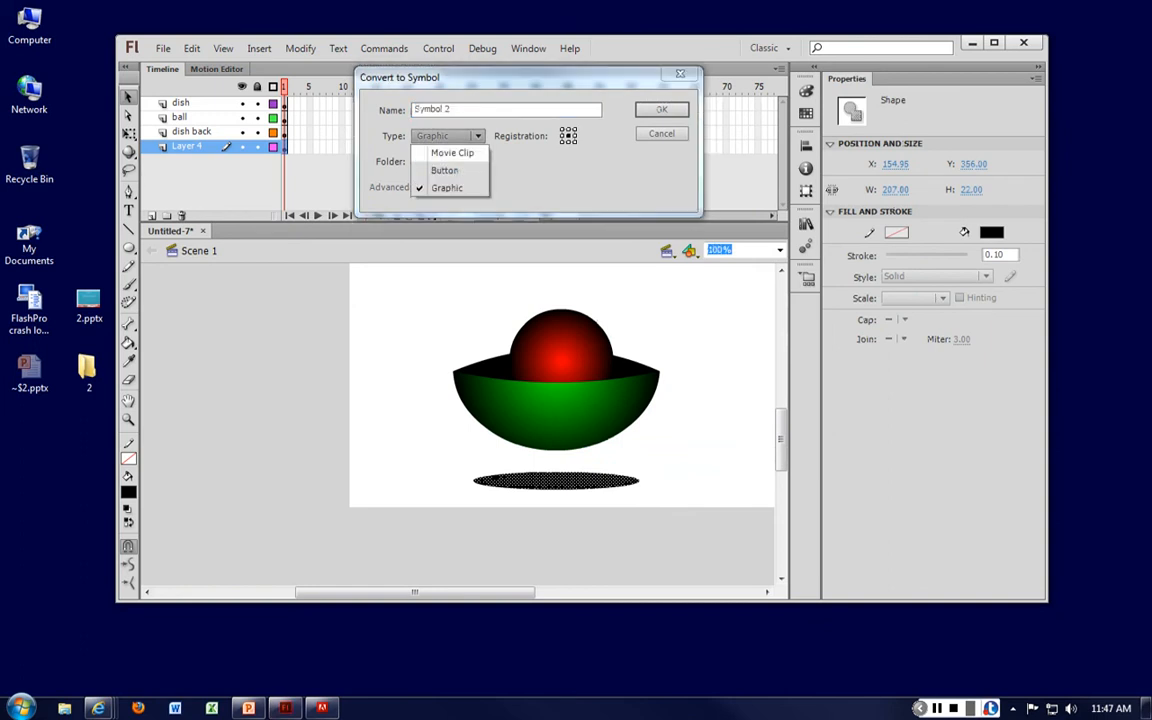
{"action": "left_click", "coordinate": [452, 152]}
{"action": "left_click", "coordinate": [661, 109]}
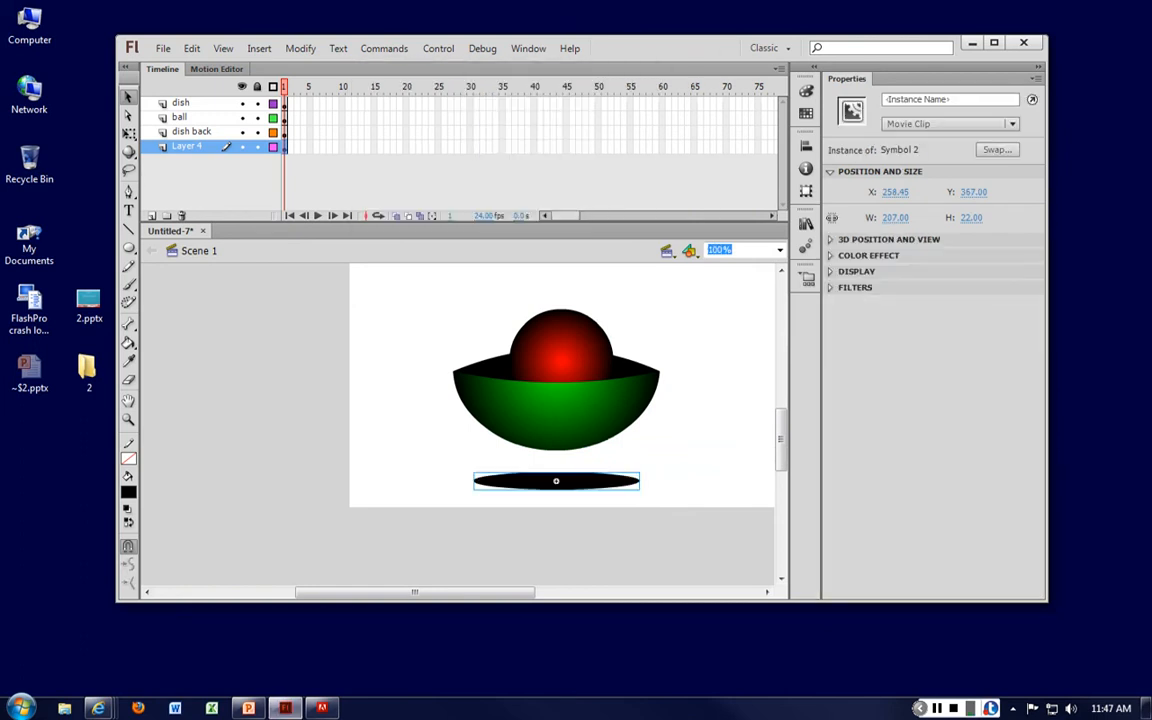
Add a Blur filter to the oval with unlinked values of 147 px for Blur X and 29 px for Blur Y.
{"action": "left_click", "coordinate": [829, 593]}
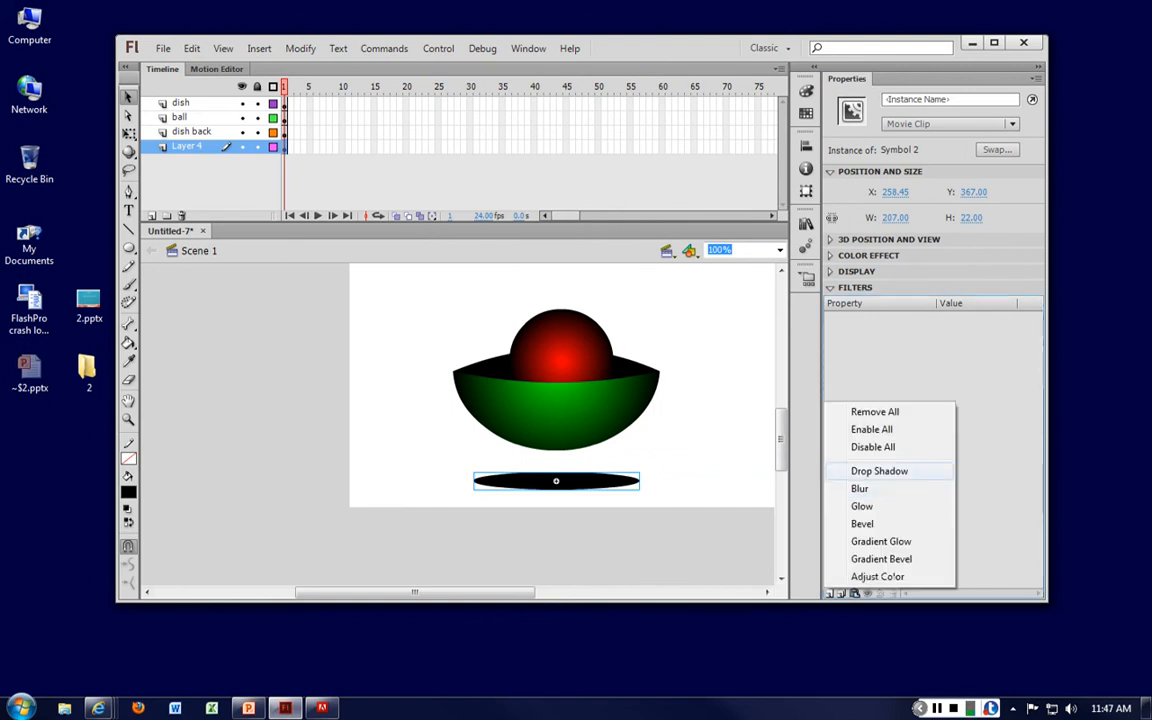
{"action": "left_click", "coordinate": [850, 488]}
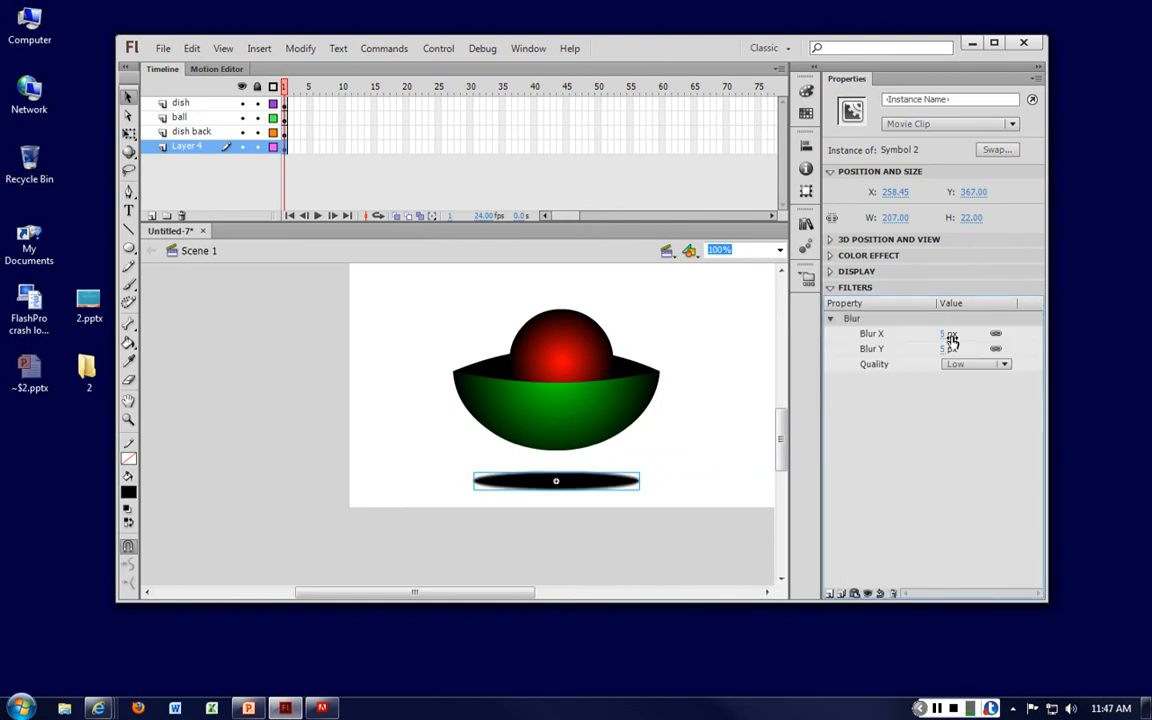
{"action": "left_click_drag", "start_coordinate": [942, 335], "coordinate": [963, 349]}
{"action": "left_click", "coordinate": [995, 333]}
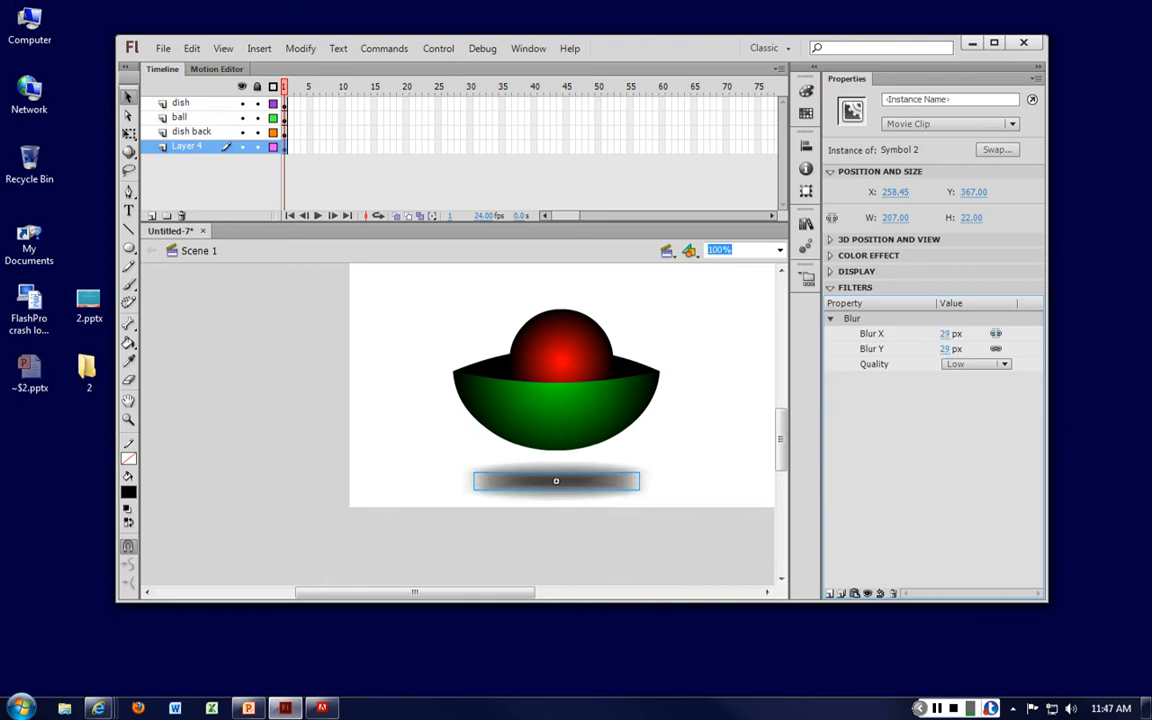
{"action": "left_click", "coordinate": [995, 348]}
{"action": "left_click", "coordinate": [995, 333]}
{"action": "left_click_drag", "start_coordinate": [946, 333], "coordinate": [1060, 345]}
{"action": "left_click", "coordinate": [753, 411]}
Move the blurred shadow up against the base of the dish, to about X 268, Y 340.
{"action": "left_click", "coordinate": [604, 484]}
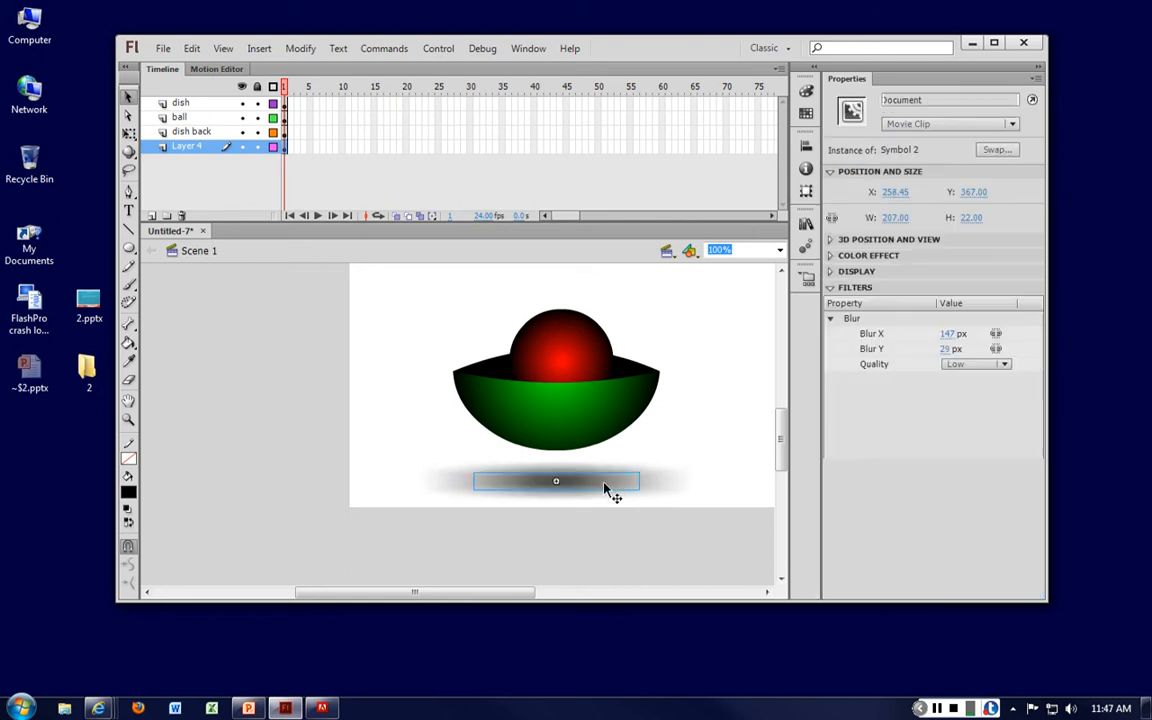
{"action": "left_click_drag", "start_coordinate": [607, 489], "coordinate": [617, 462]}
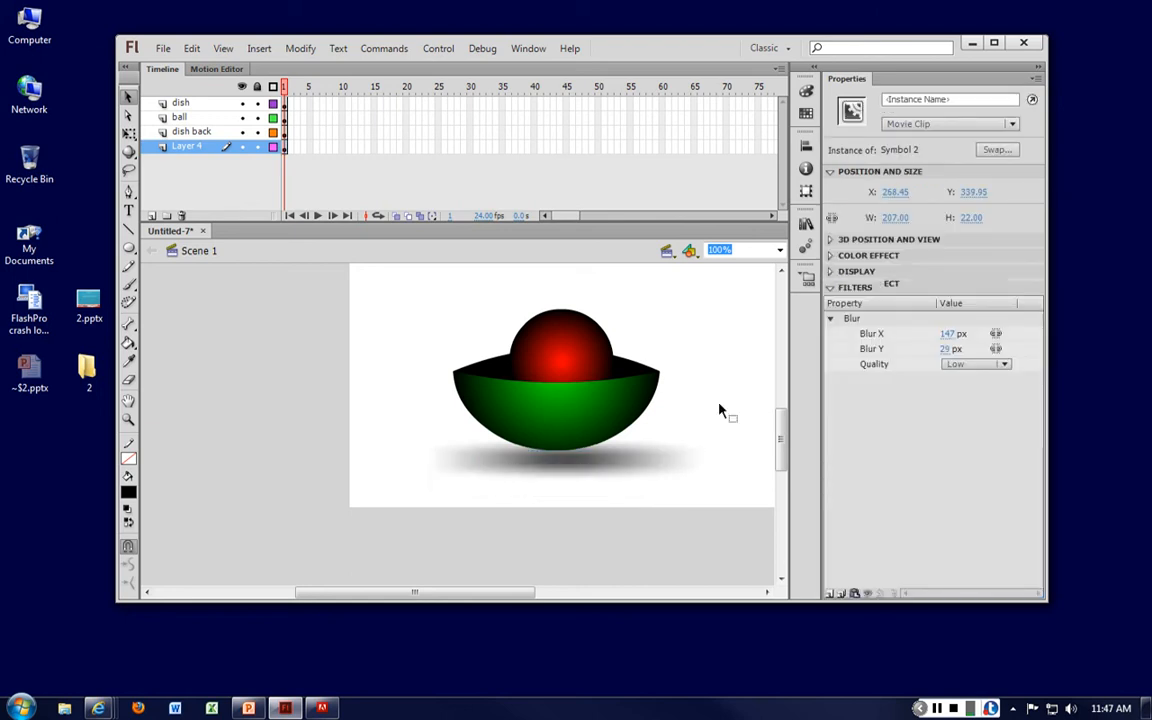
{"action": "left_click", "coordinate": [720, 410]}
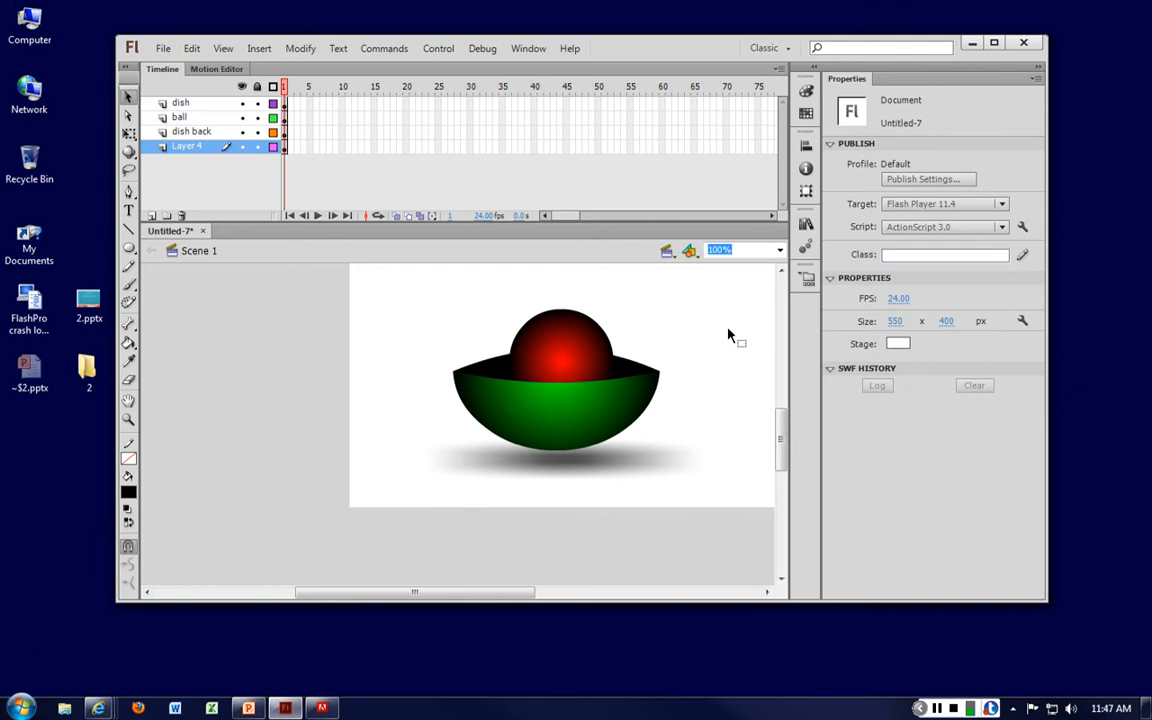
Fine-tune the shadow's position under the dish to about X 270, Y 337.
{"action": "key", "text": "ctrl+="}
{"action": "left_click", "coordinate": [993, 42]}
{"action": "scroll", "coordinate": [830, 414], "scroll_direction": "up", "scroll_amount": 2}
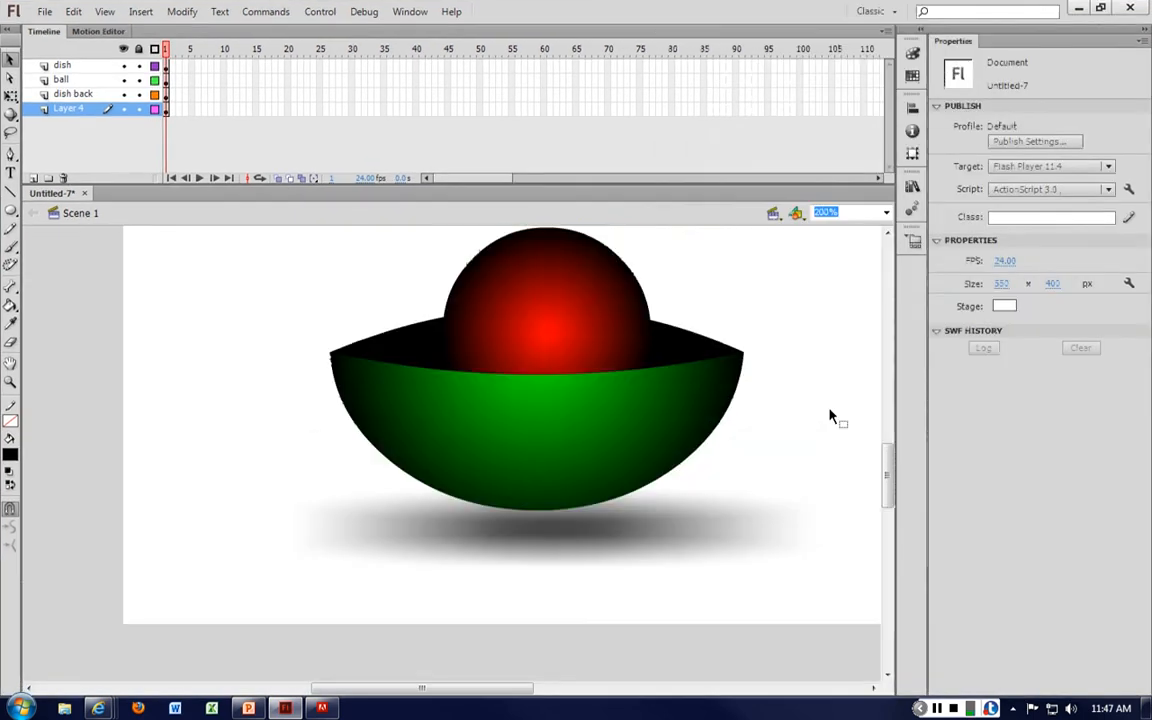
{"action": "scroll", "coordinate": [830, 411], "scroll_direction": "up", "scroll_amount": 2}
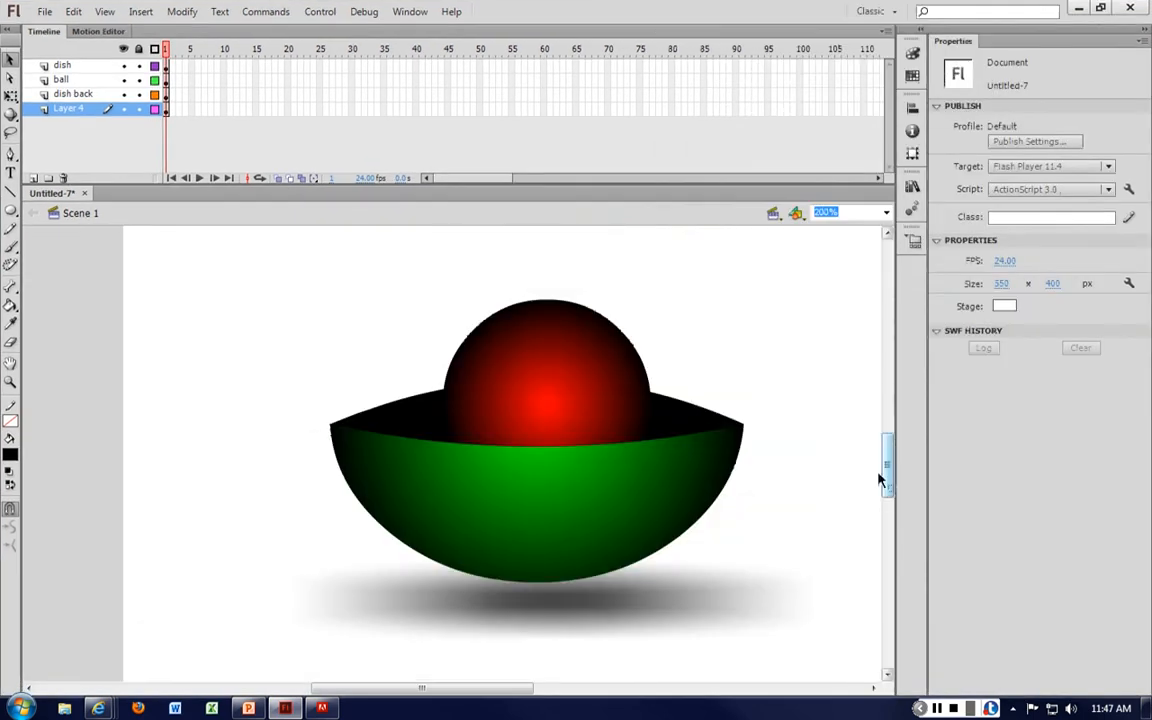
{"action": "left_click", "coordinate": [671, 607]}
{"action": "left_click_drag", "start_coordinate": [671, 607], "coordinate": [658, 596]}
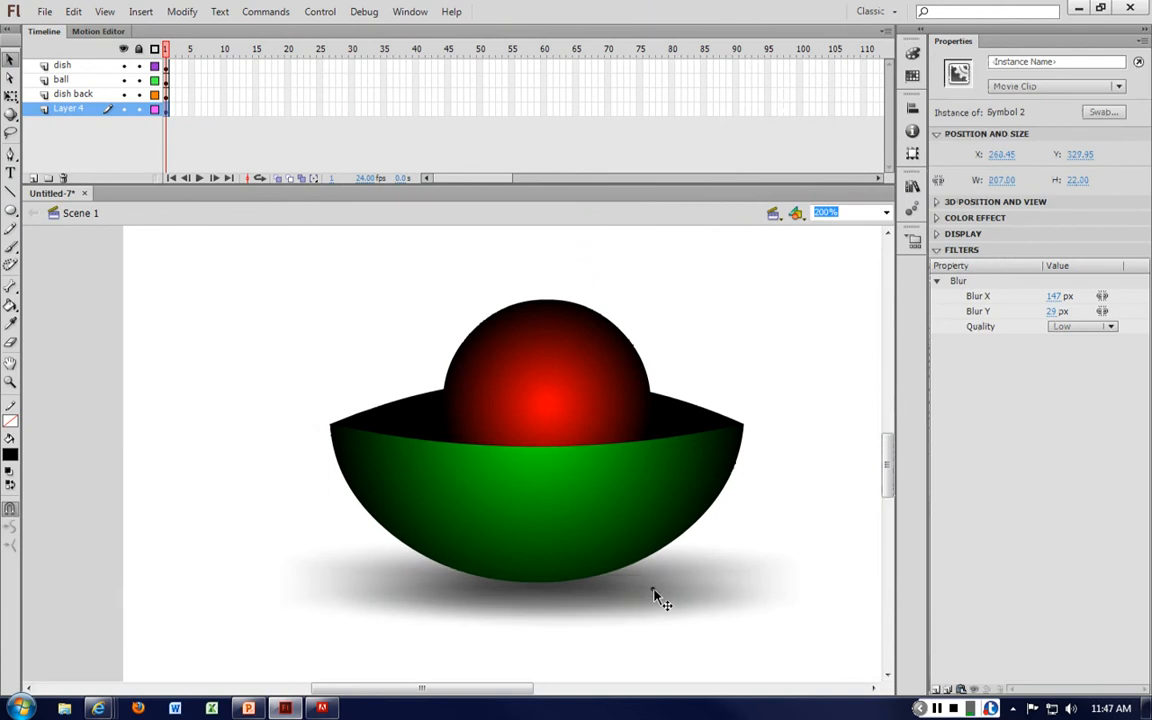
{"action": "left_click", "coordinate": [661, 599]}
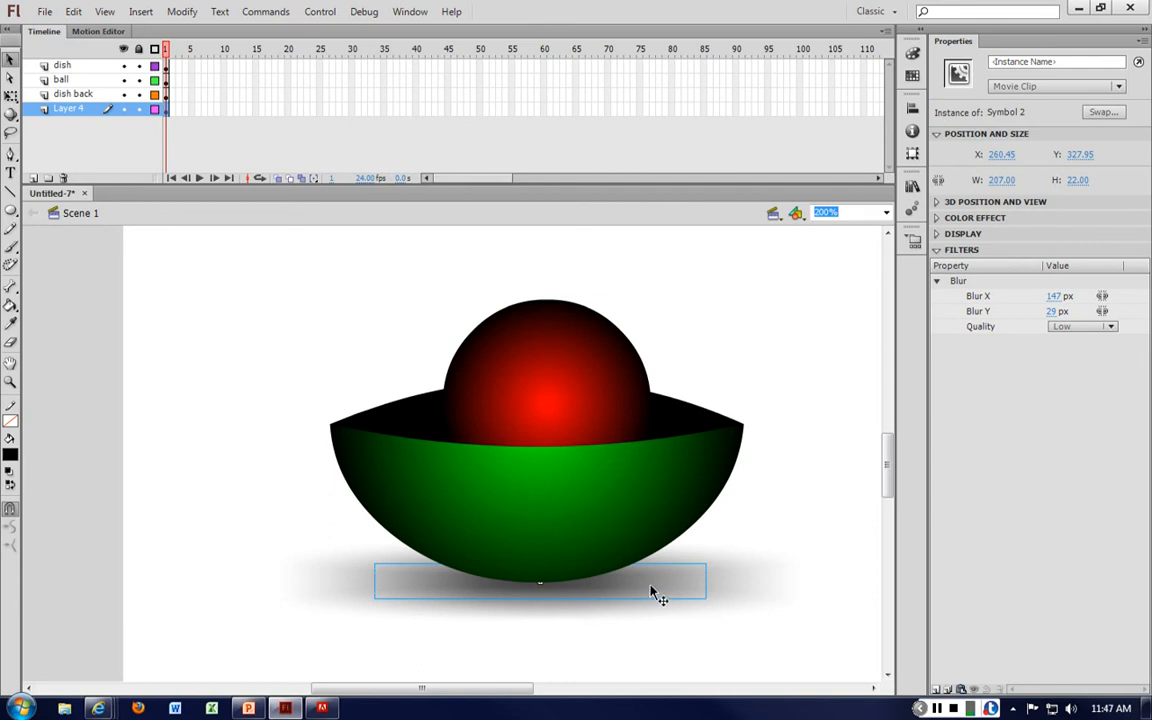
{"action": "mouse_move", "coordinate": [654, 593]}
{"action": "left_mouse_down"}
{"action": "mouse_move", "coordinate": [645, 622]}
{"action": "mouse_move", "coordinate": [712, 655]}
{"action": "mouse_move", "coordinate": [666, 656]}
{"action": "mouse_move", "coordinate": [665, 602]}
{"action": "left_mouse_up"}
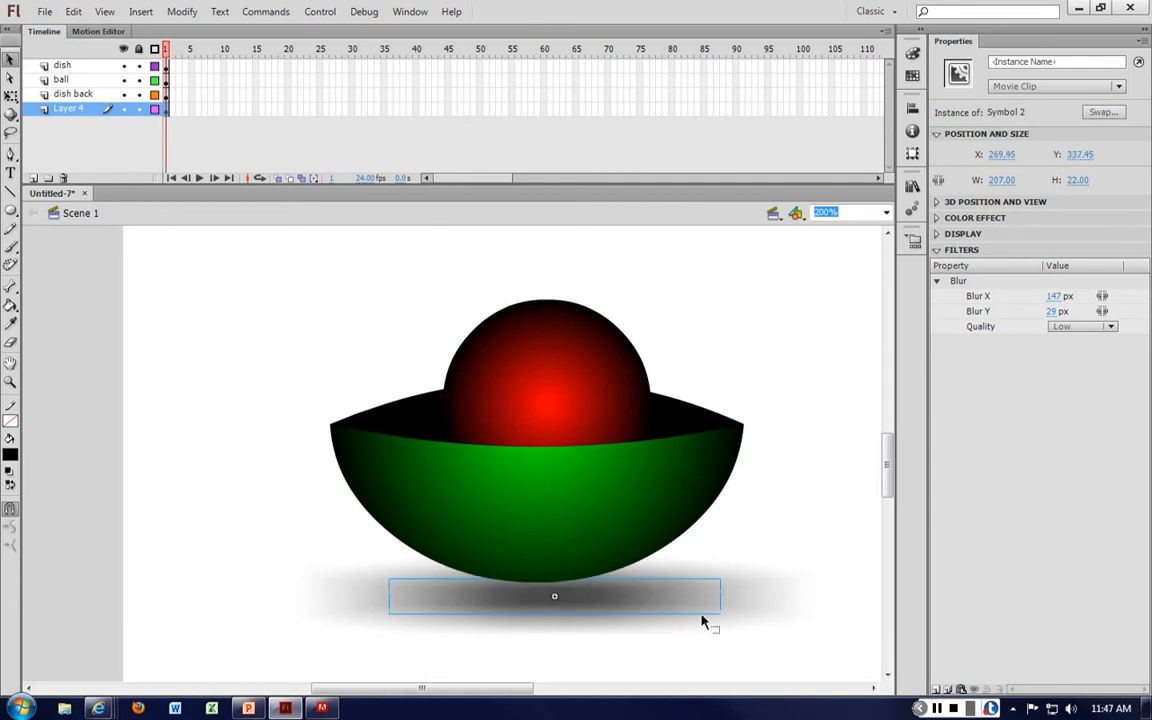
Delete the blurred shadow and remove its layer, Layer 4, from the timeline.
{"action": "key", "text": "Delete"}
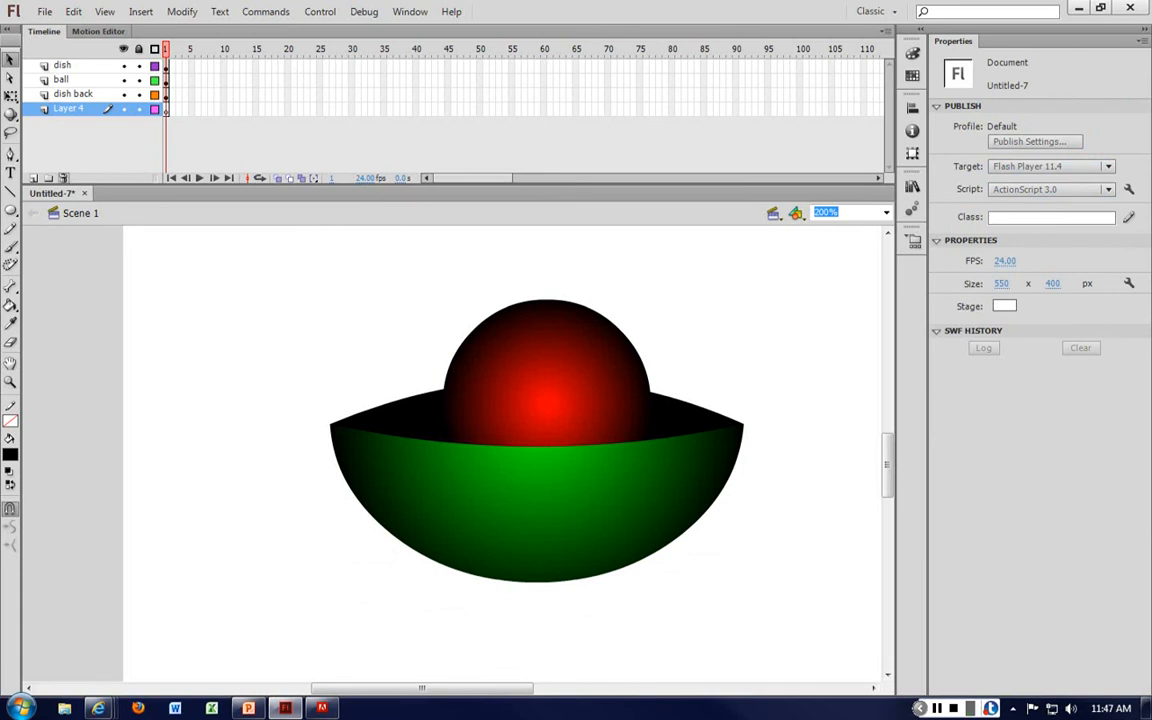
{"action": "left_click", "coordinate": [63, 178]}
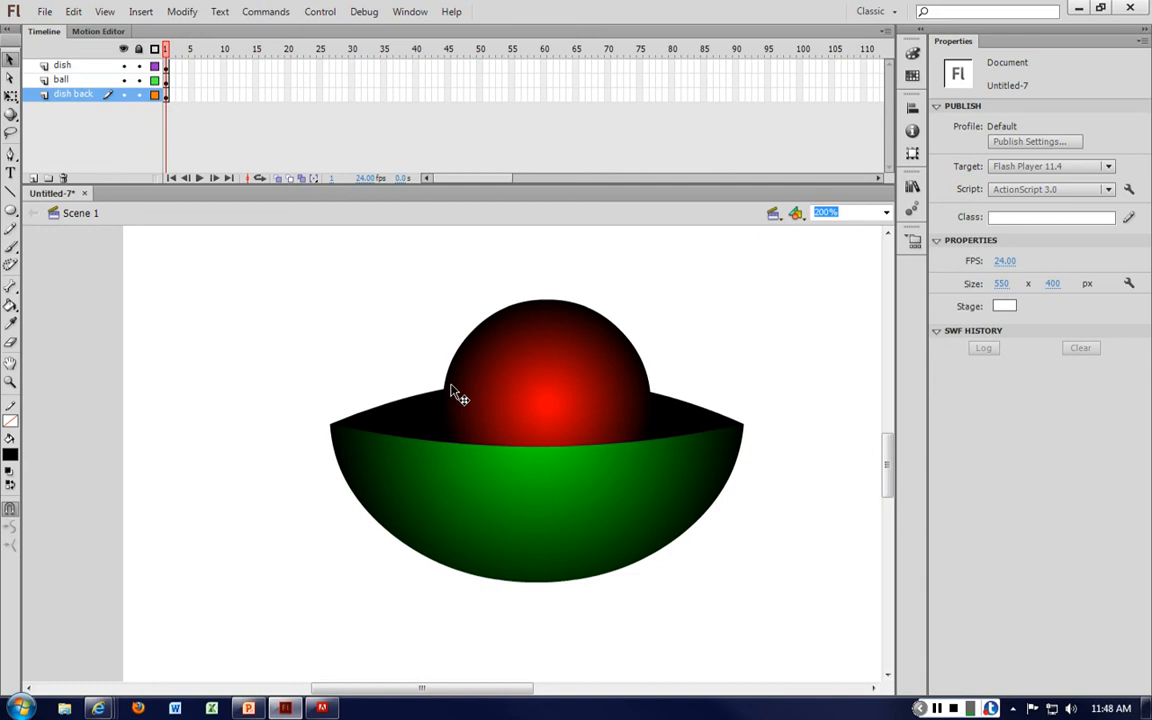
{"action": "left_click", "coordinate": [62, 65]}
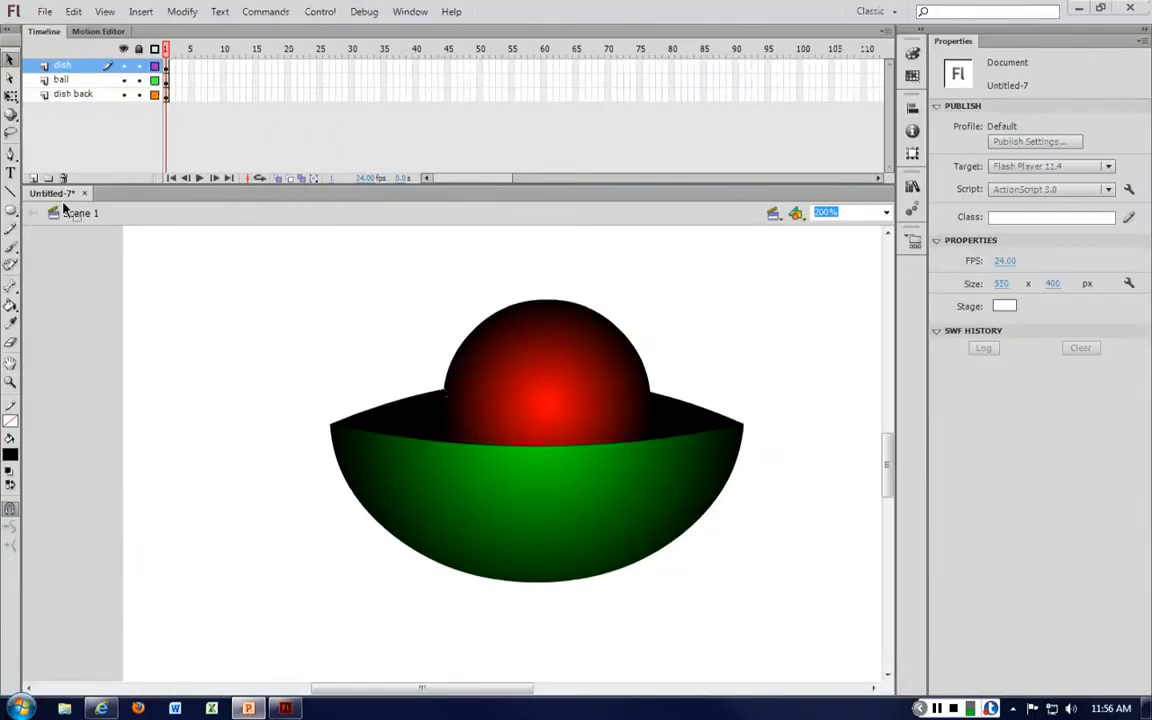
Close the dish drawing without saving and create a new blank ActionScript 3.0 document.
{"action": "left_click", "coordinate": [85, 193]}
{"action": "left_click", "coordinate": [576, 374]}
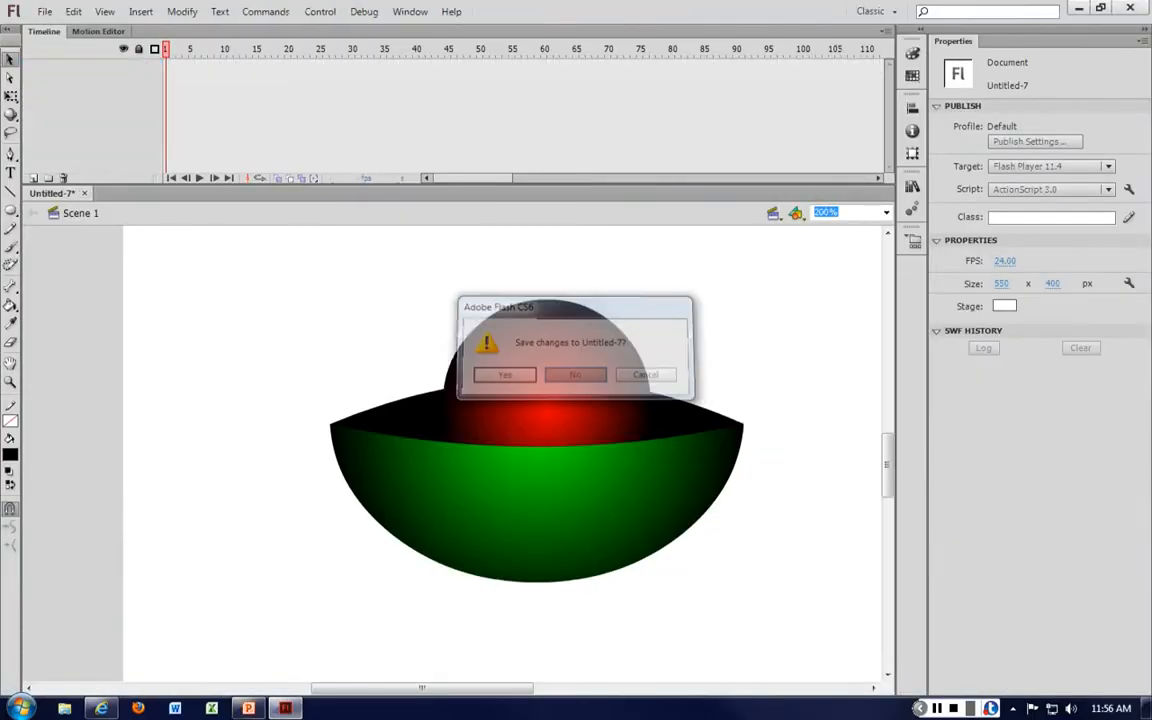
{"action": "left_click", "coordinate": [436, 324]}
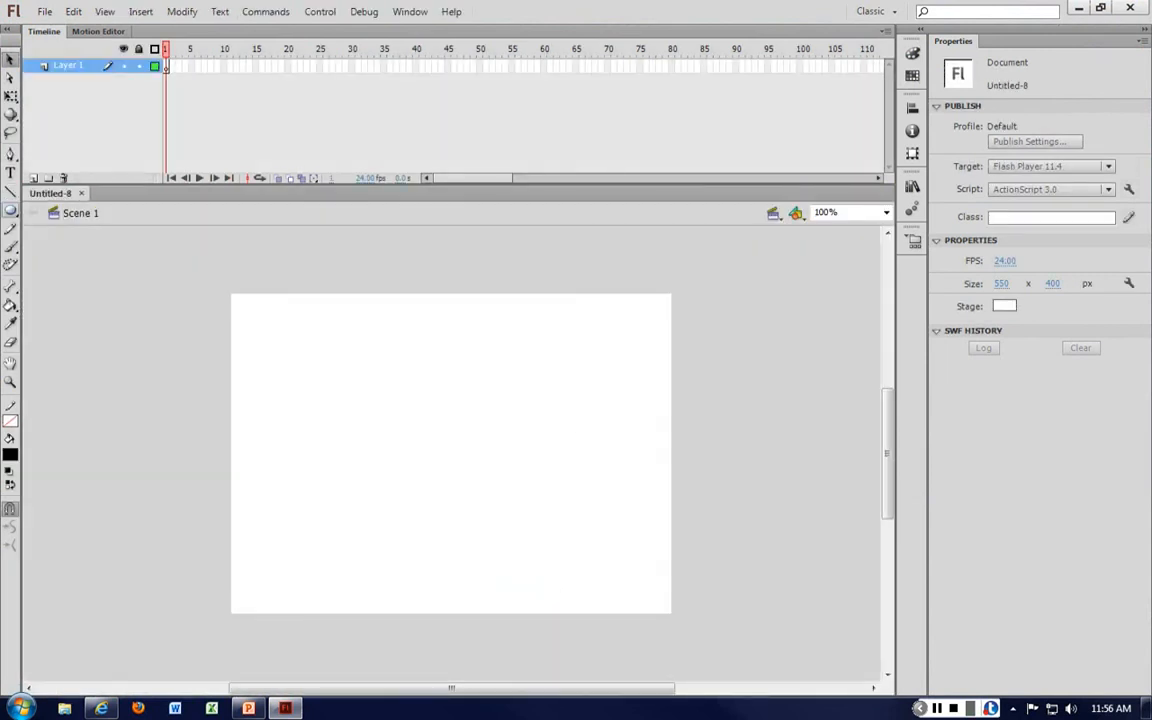
Draw a black oval about 102 by 78 px on the stage and a wider black oval overlapping its right side.
{"action": "left_click", "coordinate": [10, 210]}
{"action": "left_click_drag", "start_coordinate": [303, 411], "coordinate": [385, 473]}
{"action": "key", "text": "v"}
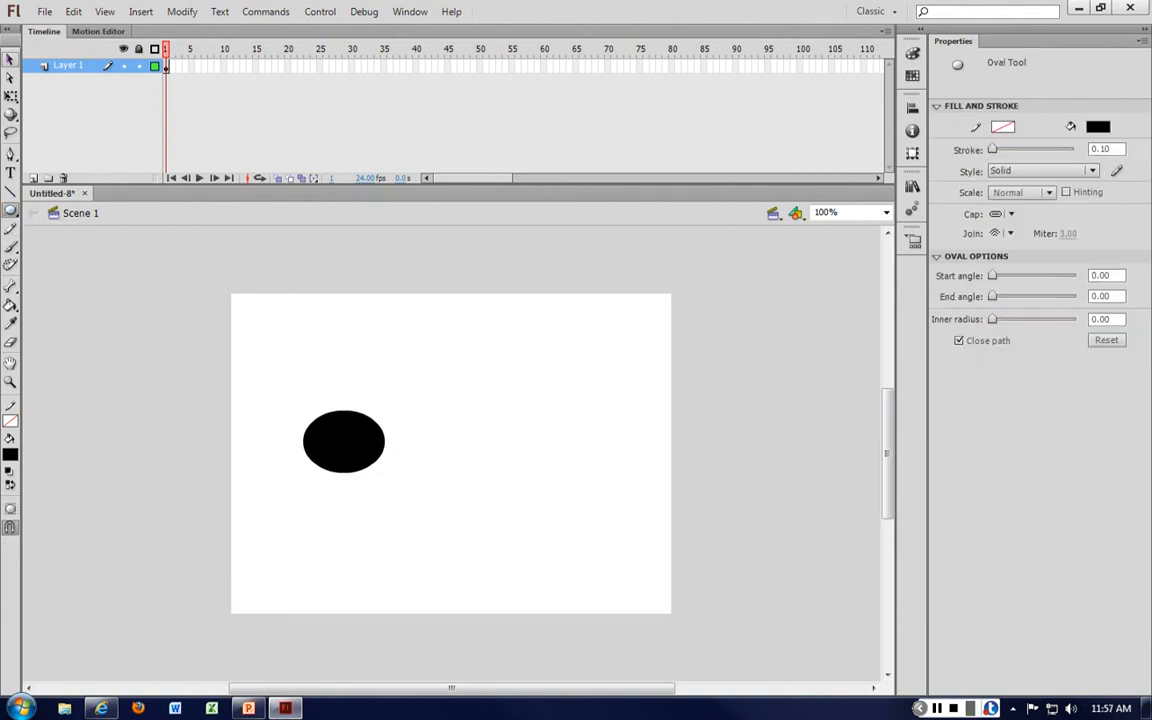
{"action": "left_click", "coordinate": [360, 462]}
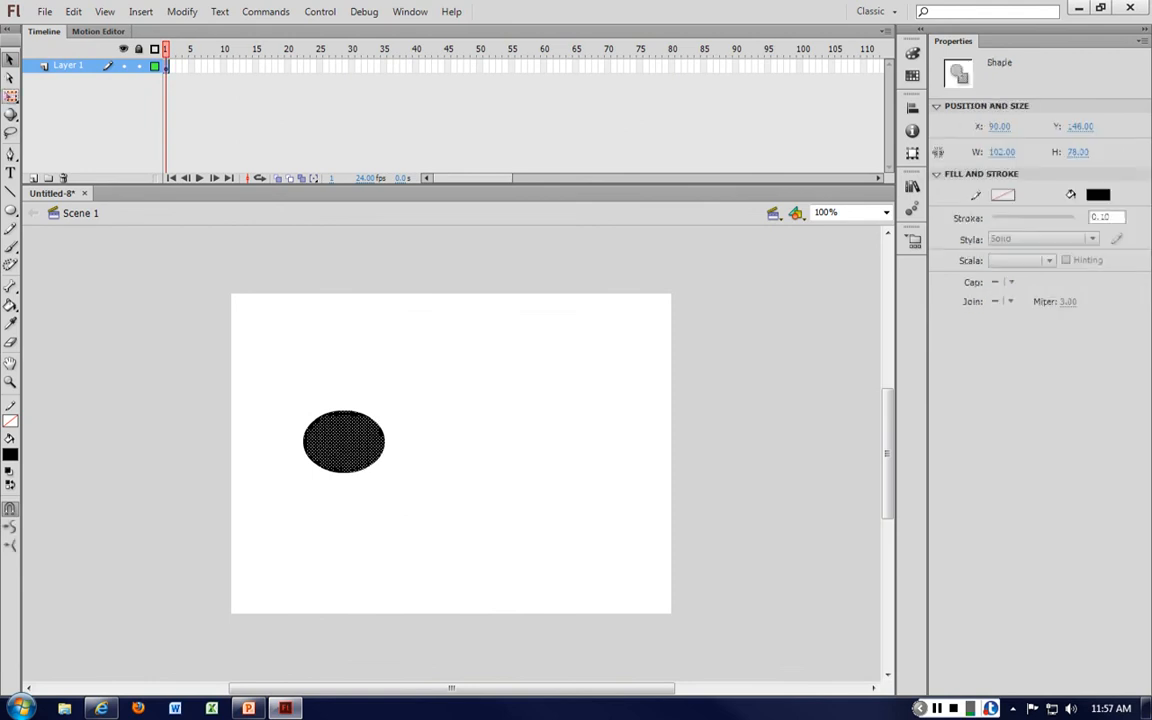
{"action": "key", "text": "o"}
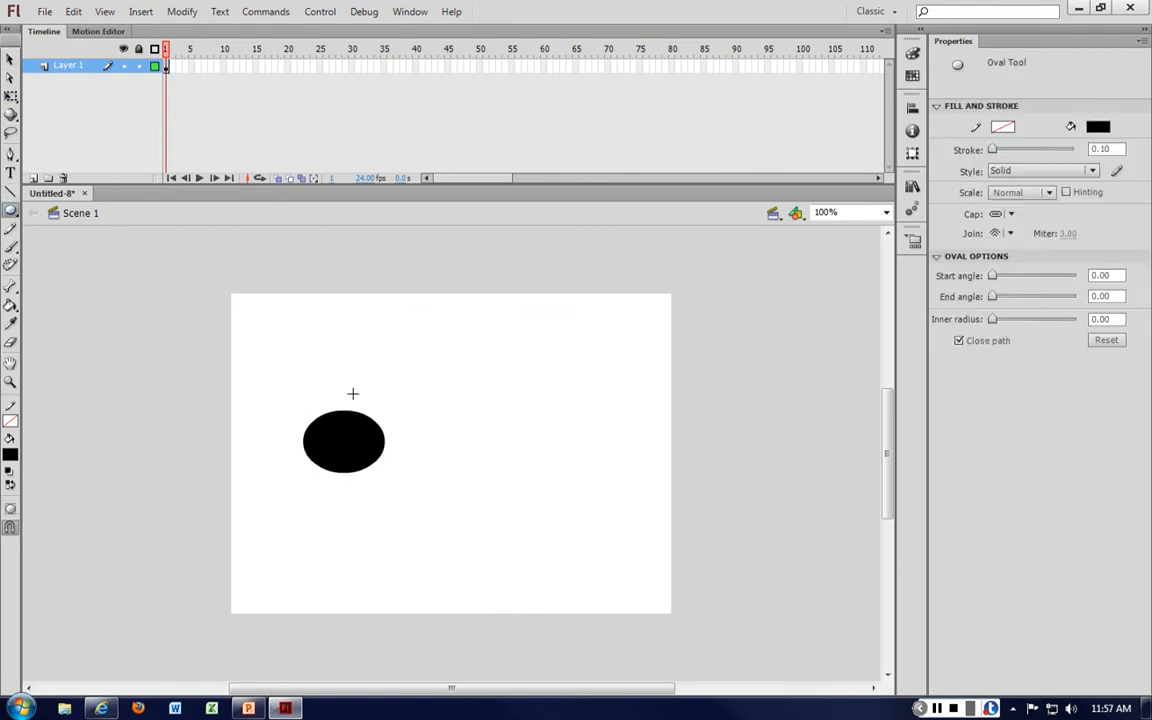
{"action": "left_click_drag", "start_coordinate": [355, 408], "coordinate": [519, 492]}
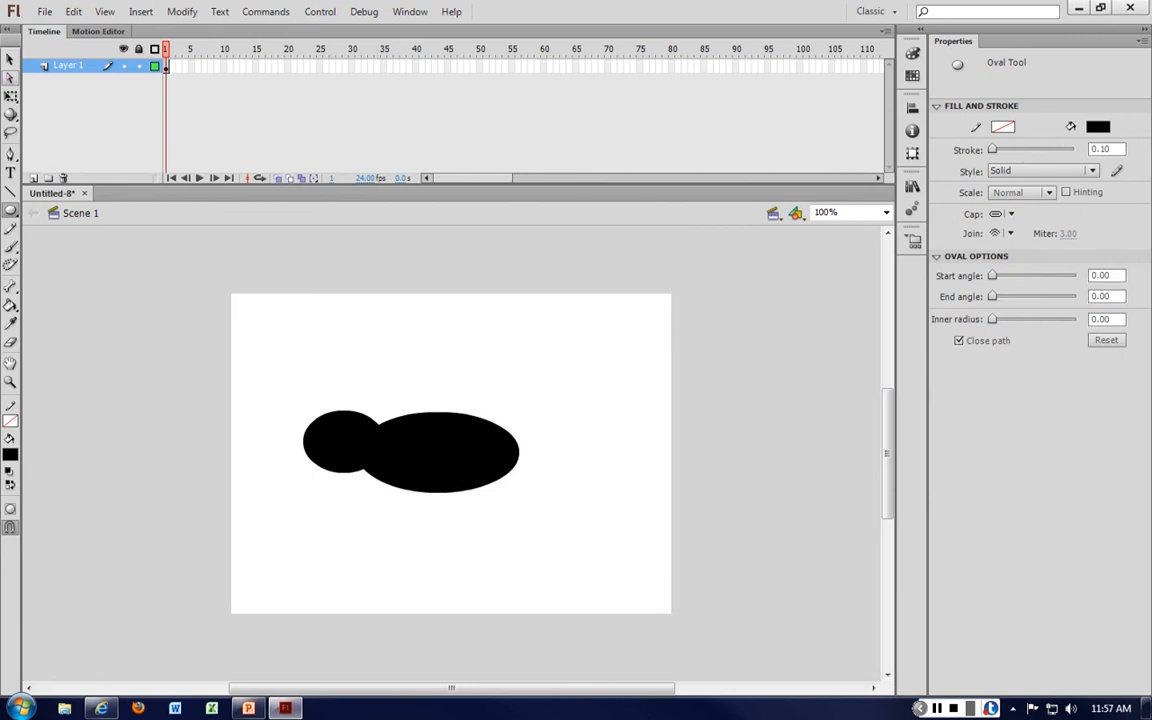
Rotate the merged ovals slightly counterclockwise with Free Transform so the wide end tilts upward.
{"action": "key", "text": "v"}
{"action": "left_click", "coordinate": [452, 455]}
{"action": "right_click", "coordinate": [450, 448]}
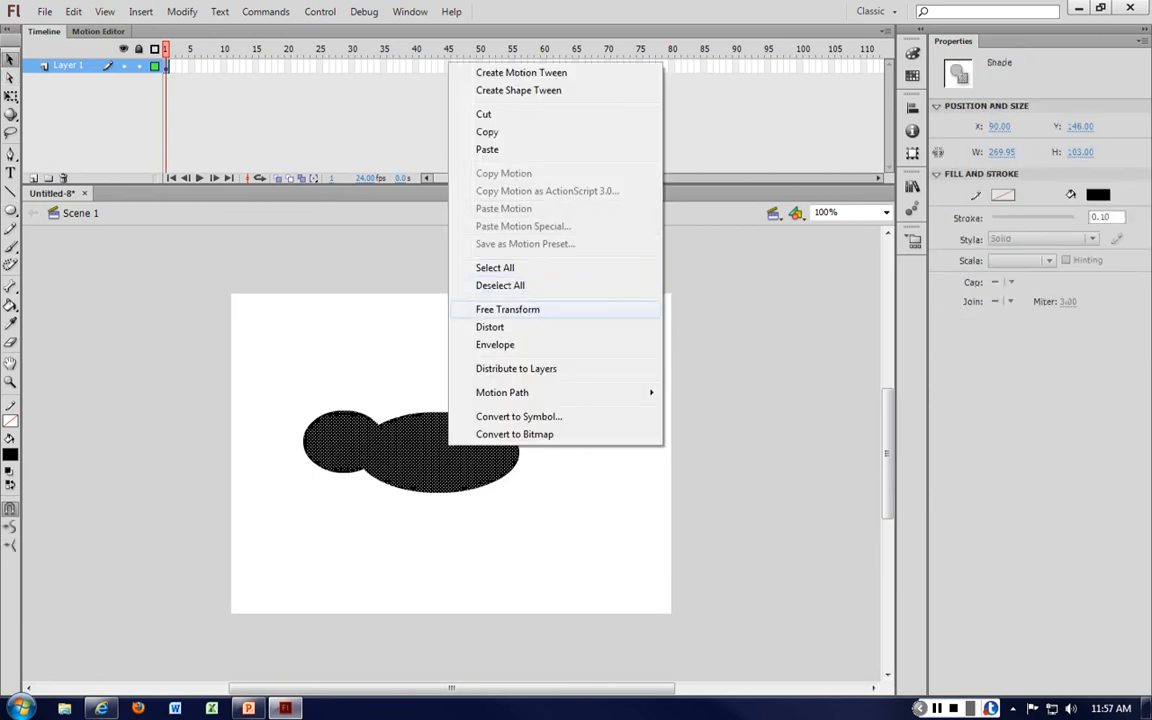
{"action": "left_click", "coordinate": [507, 309]}
{"action": "left_click_drag", "start_coordinate": [538, 396], "coordinate": [535, 373]}
{"action": "left_click", "coordinate": [540, 417]}
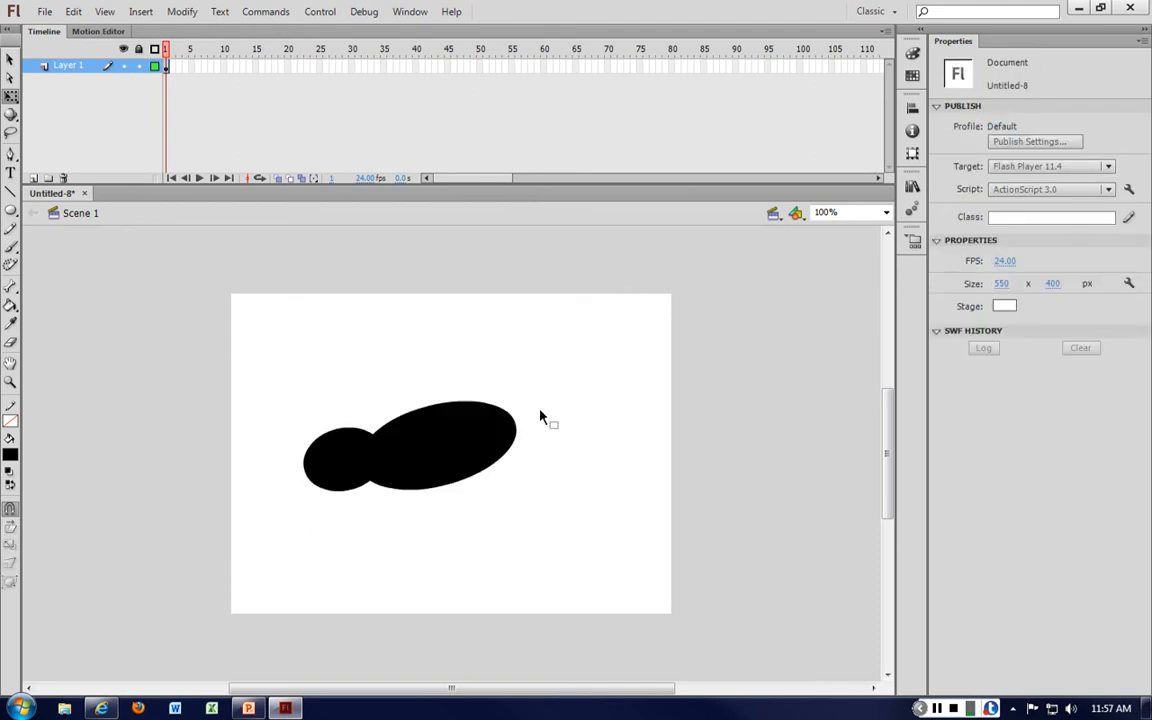
Reshape the black outline into a head silhouette by raising the upper right, filling both notches and extending the lower right corner.
{"action": "left_click_drag", "start_coordinate": [458, 410], "coordinate": [473, 381]}
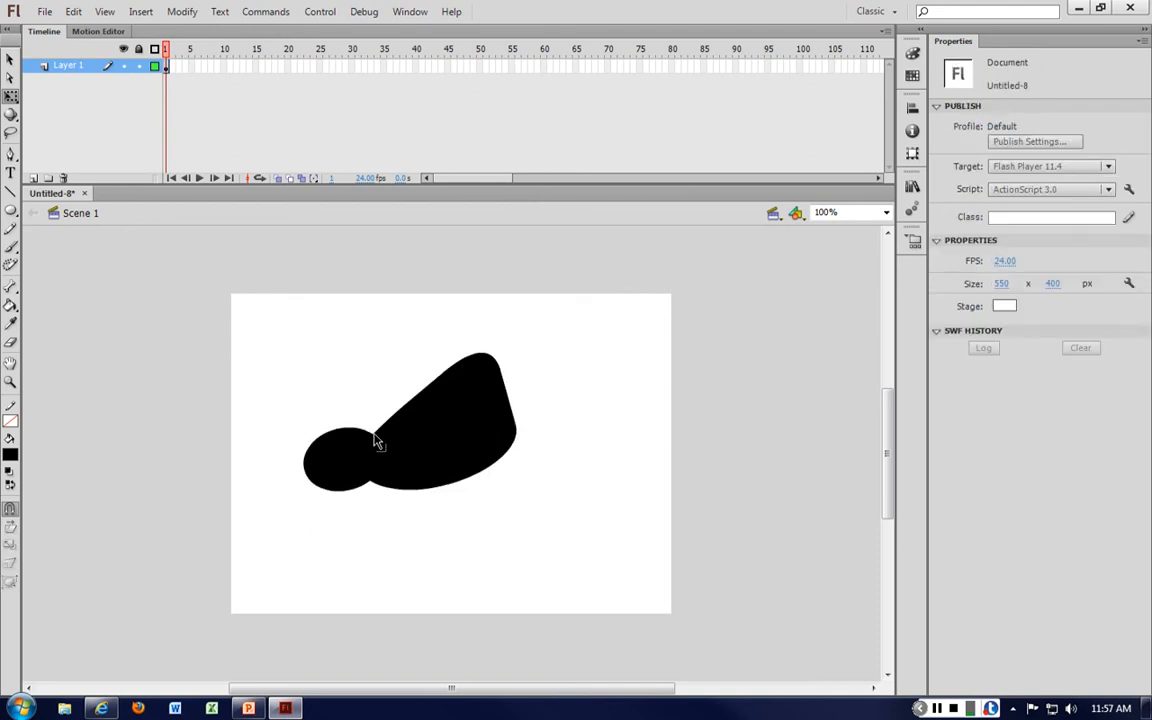
{"action": "left_click_drag", "start_coordinate": [377, 442], "coordinate": [433, 410]}
{"action": "left_click_drag", "start_coordinate": [373, 440], "coordinate": [442, 393]}
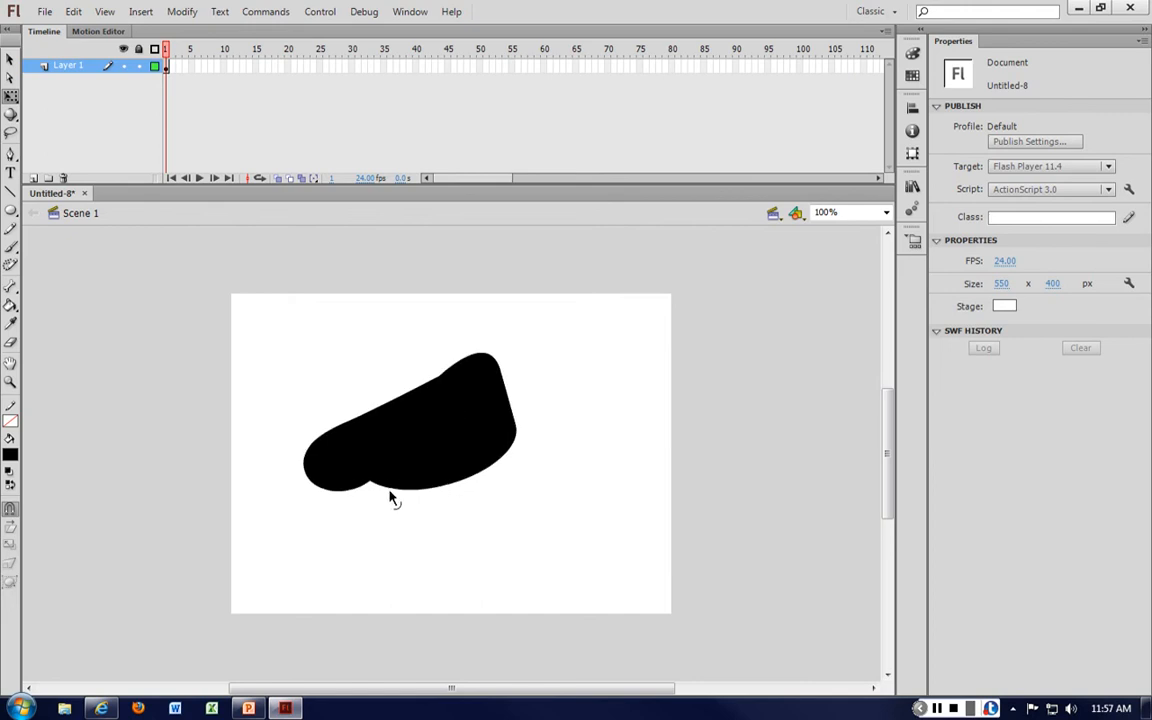
{"action": "left_click_drag", "start_coordinate": [372, 481], "coordinate": [373, 487]}
{"action": "left_click_drag", "start_coordinate": [518, 443], "coordinate": [522, 457]}
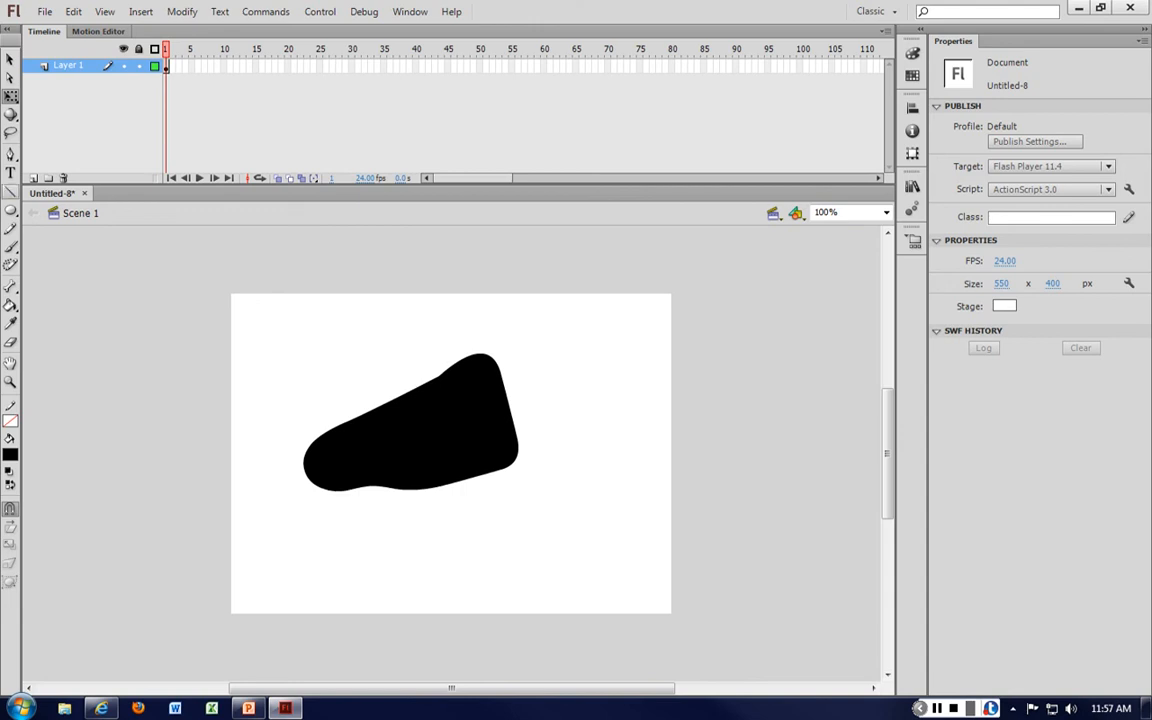
Set the fill to none and the stroke to white, and draw a short mouth line inward from the head's lower-left edge.
{"action": "key", "text": "n"}
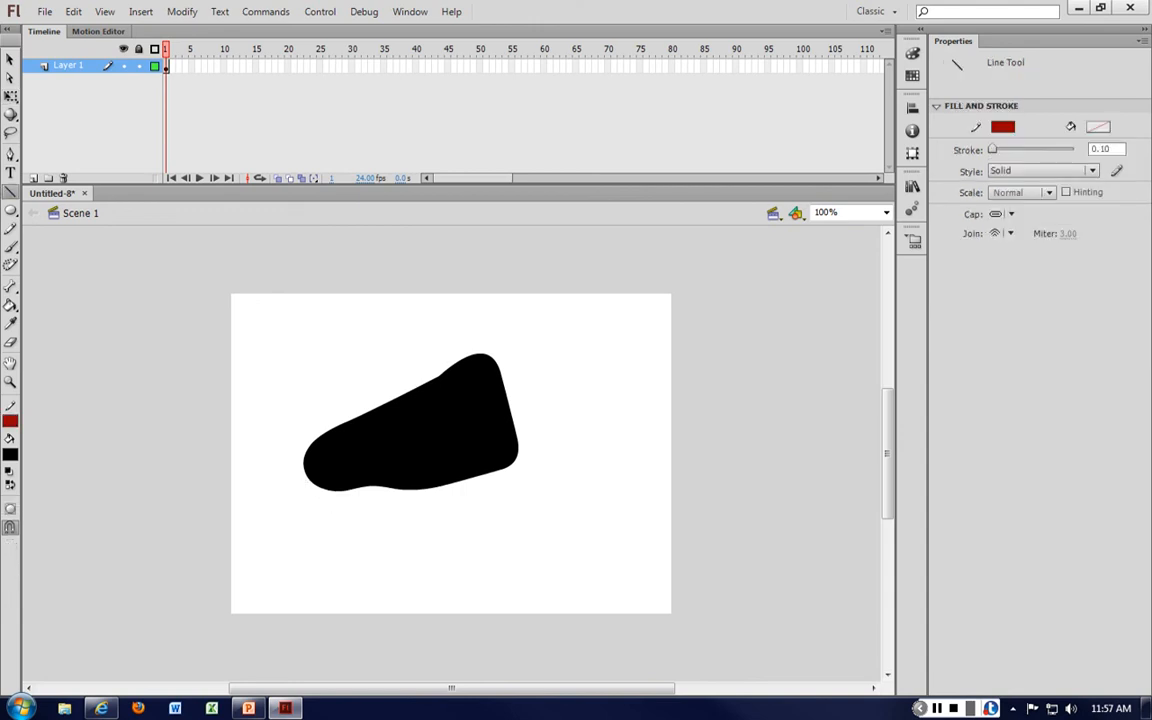
{"action": "left_click", "coordinate": [10, 454]}
{"action": "left_click", "coordinate": [229, 471]}
{"action": "left_click", "coordinate": [10, 420]}
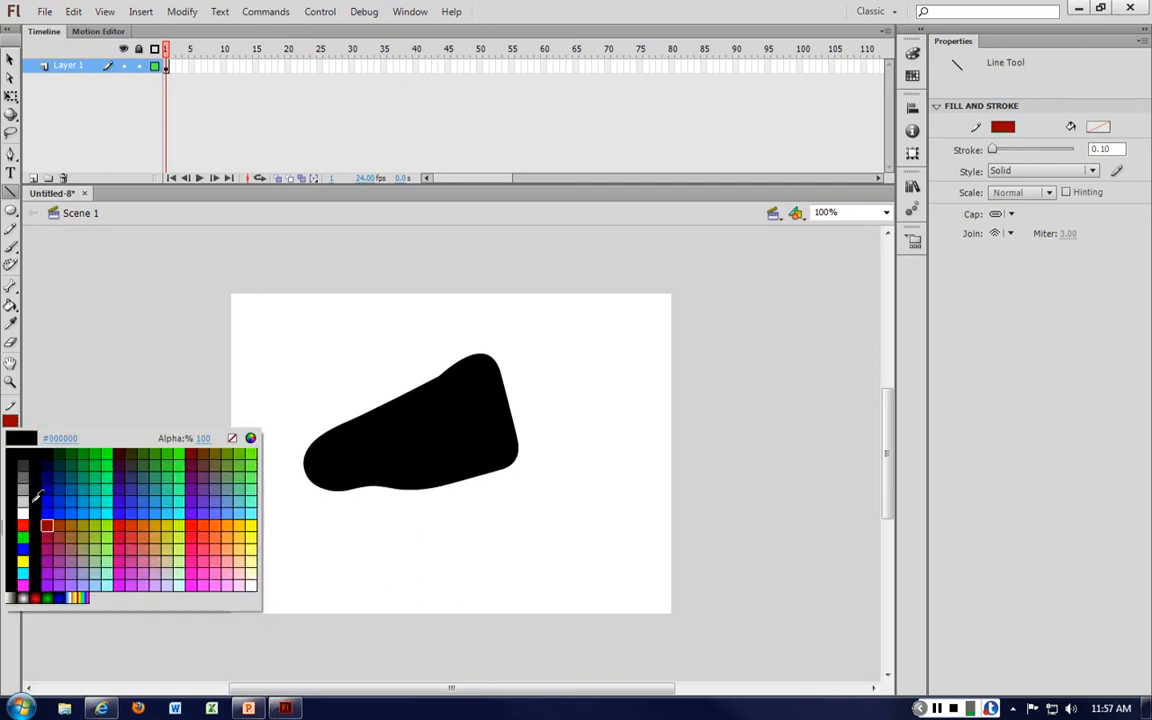
{"action": "left_click", "coordinate": [9, 472]}
{"action": "left_click_drag", "start_coordinate": [311, 482], "coordinate": [366, 467]}
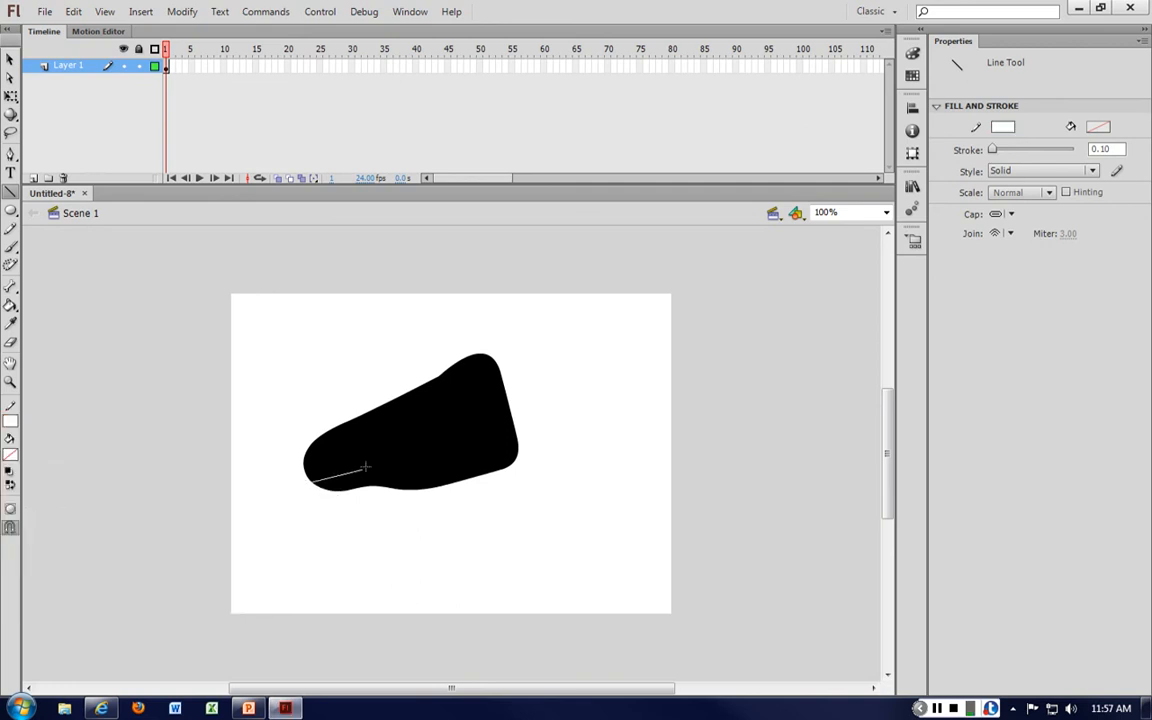
Try to reshape the head's lower-left edge around the white mouth line.
{"action": "key", "text": "v"}
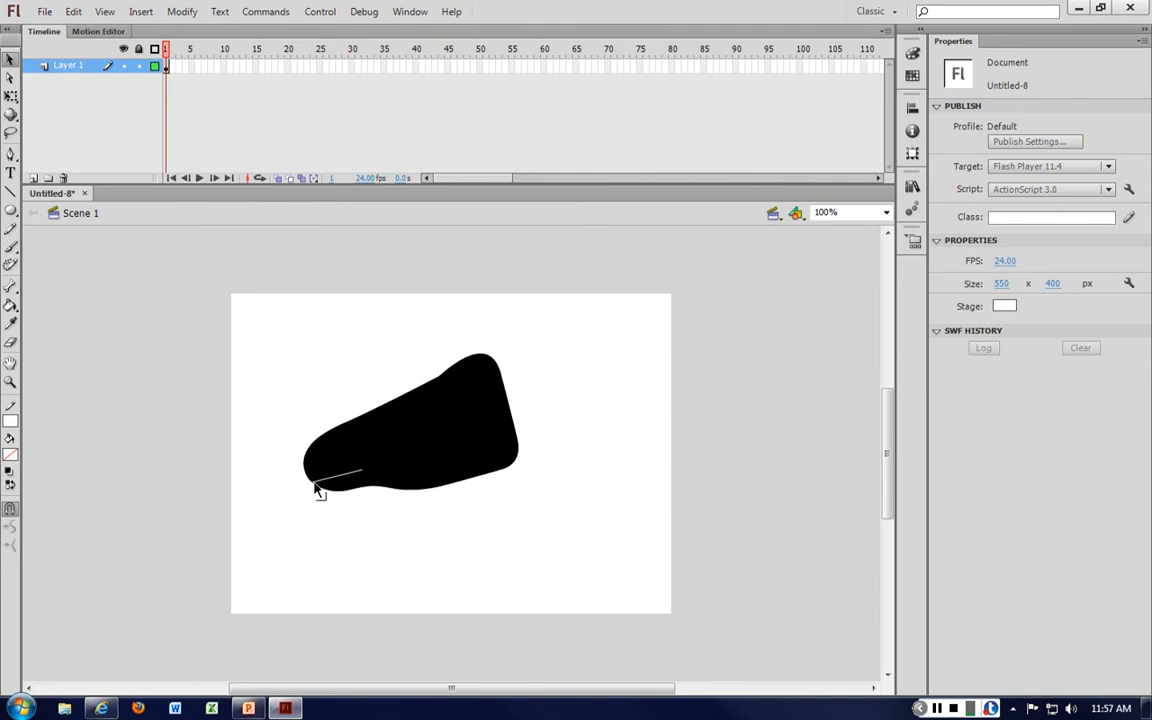
{"action": "mouse_move", "coordinate": [316, 490]}
{"action": "left_mouse_down"}
{"action": "mouse_move", "coordinate": [320, 507]}
{"action": "mouse_move", "coordinate": [318, 497]}
{"action": "left_mouse_up"}
{"action": "left_click", "coordinate": [320, 487]}
{"action": "left_click", "coordinate": [341, 518]}
{"action": "left_click", "coordinate": [313, 490]}
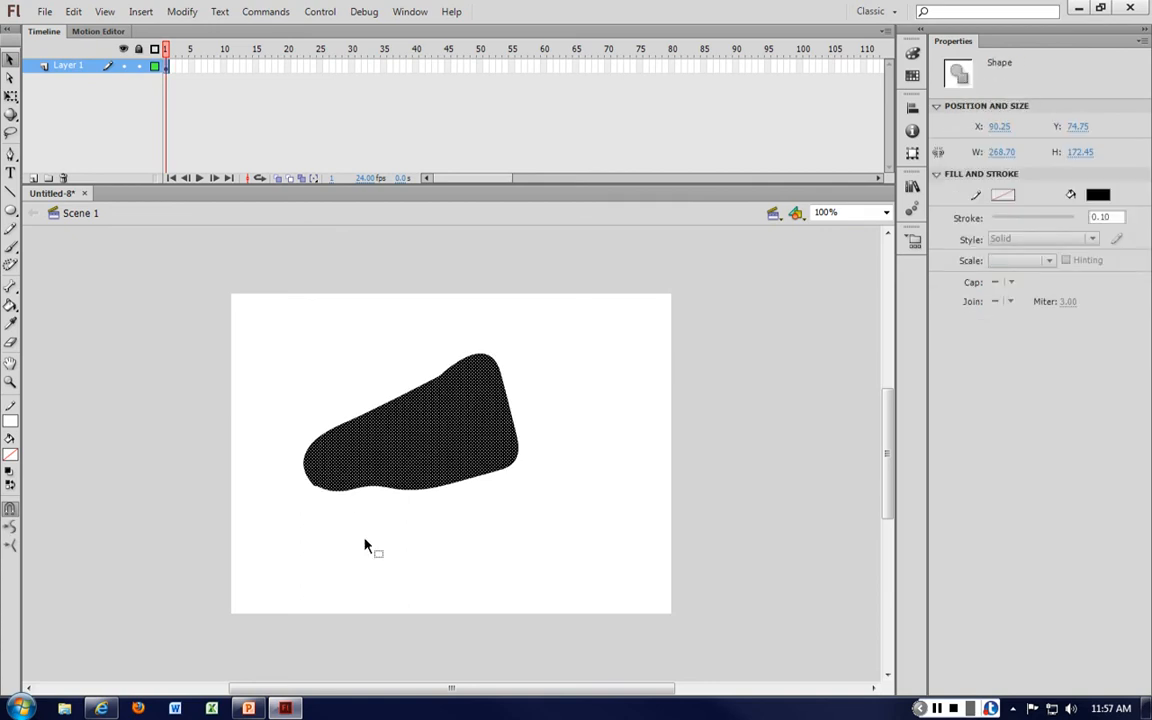
{"action": "left_click", "coordinate": [365, 545]}
Draw a flat unfilled oval with a white outline, about 61 by 12 px, beside the snout.
{"action": "left_click", "coordinate": [10, 210]}
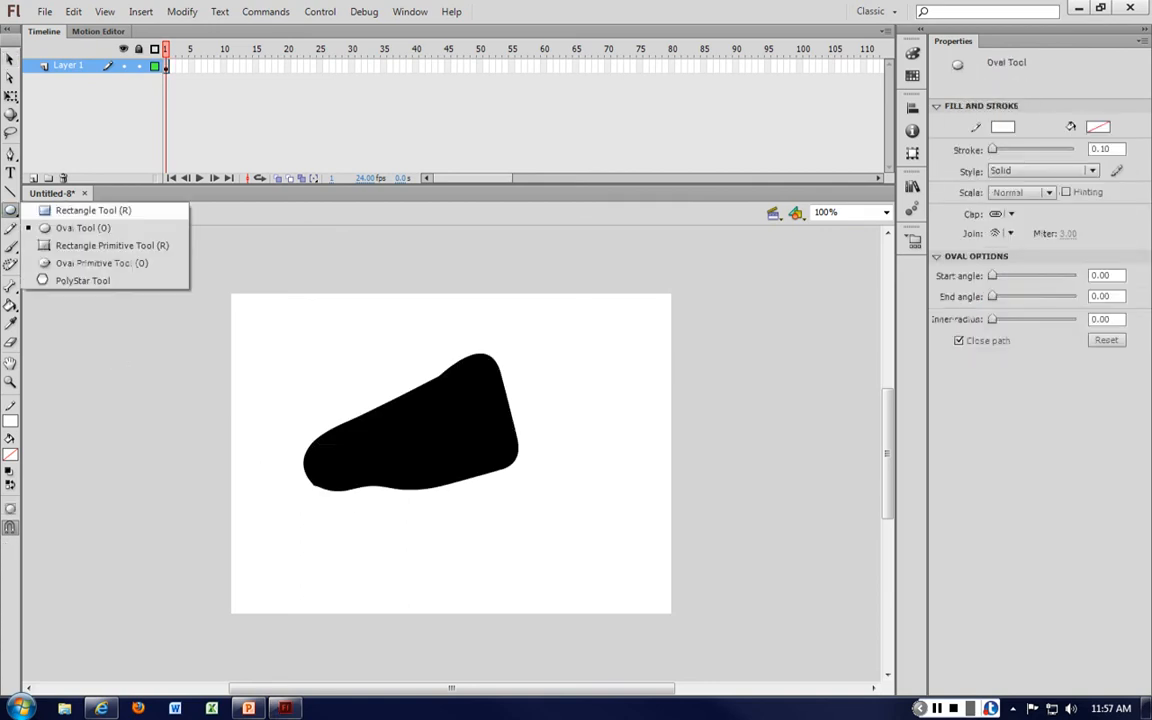
{"action": "left_click", "coordinate": [75, 226]}
{"action": "key", "text": "ctrl+="}
{"action": "key", "text": "ctrl+="}
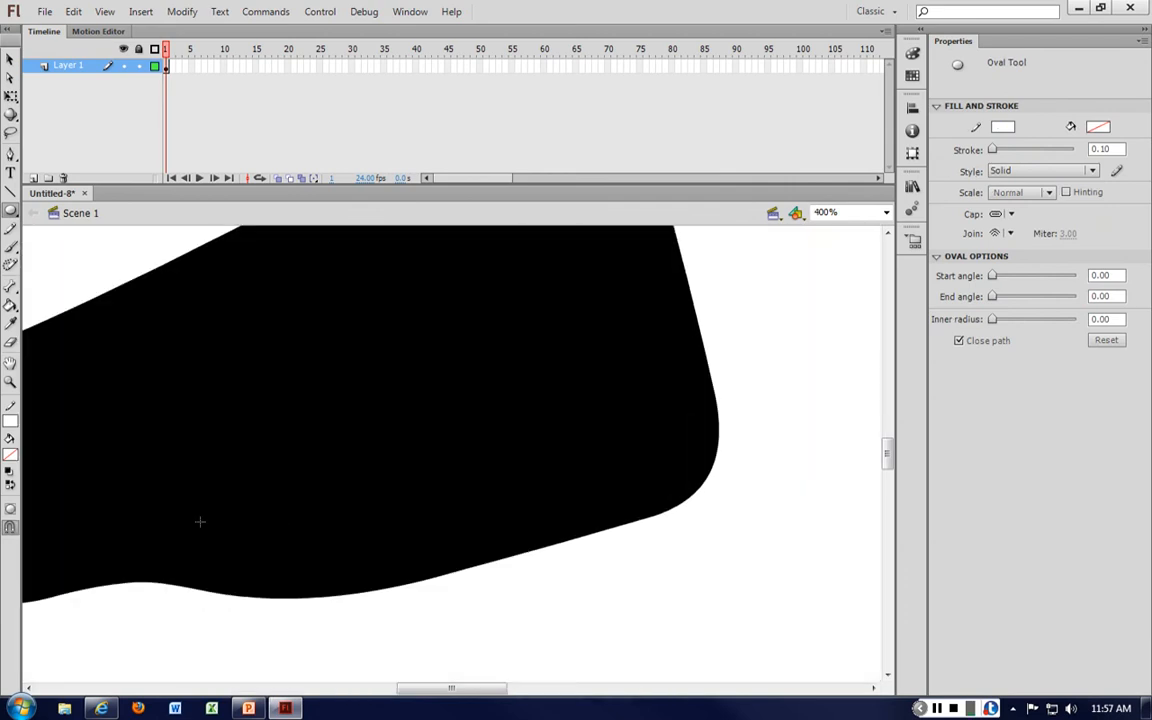
{"action": "scroll", "coordinate": [453, 570], "scroll_direction": "left", "scroll_amount": 5}
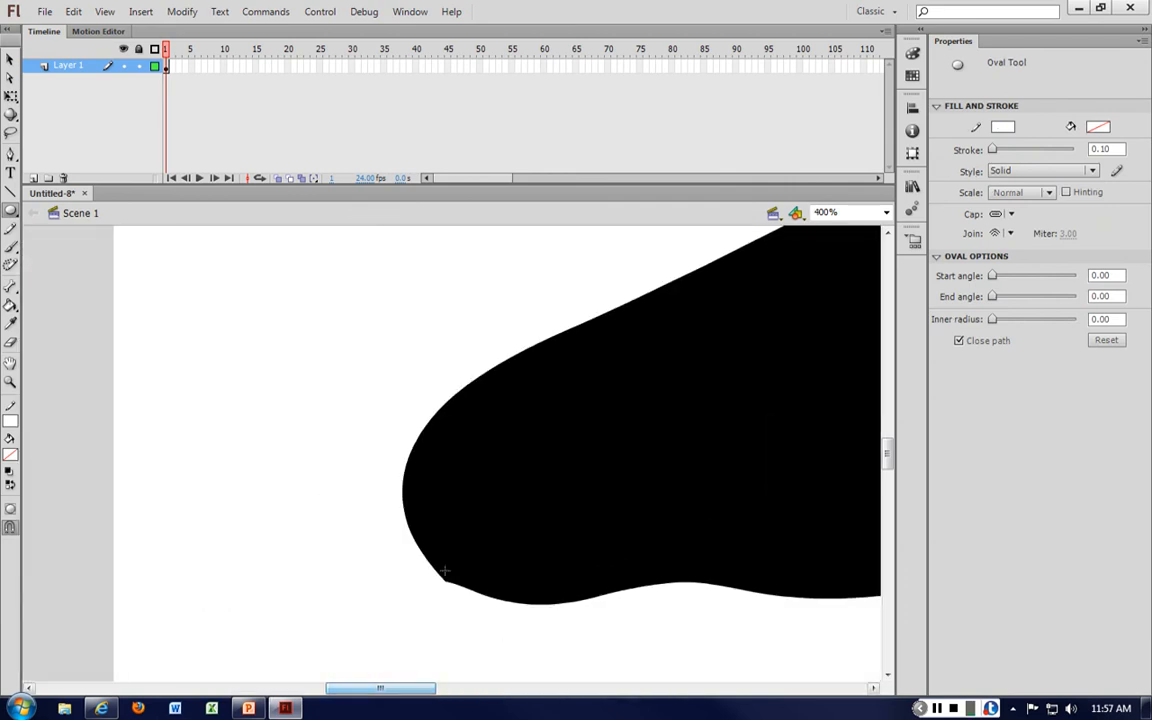
{"action": "left_click_drag", "start_coordinate": [170, 465], "coordinate": [330, 500]}
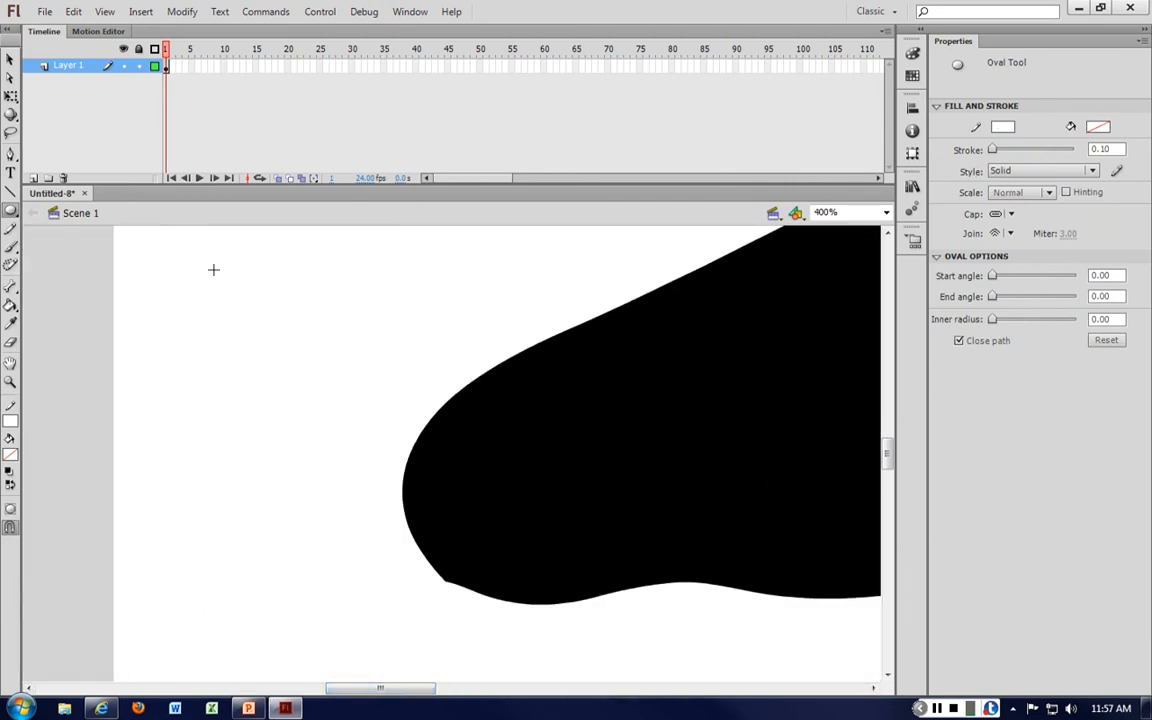
Tilt the flat oval outline counterclockwise with Free Transform and position it across the snout's lower-left edge.
{"action": "key", "text": "v"}
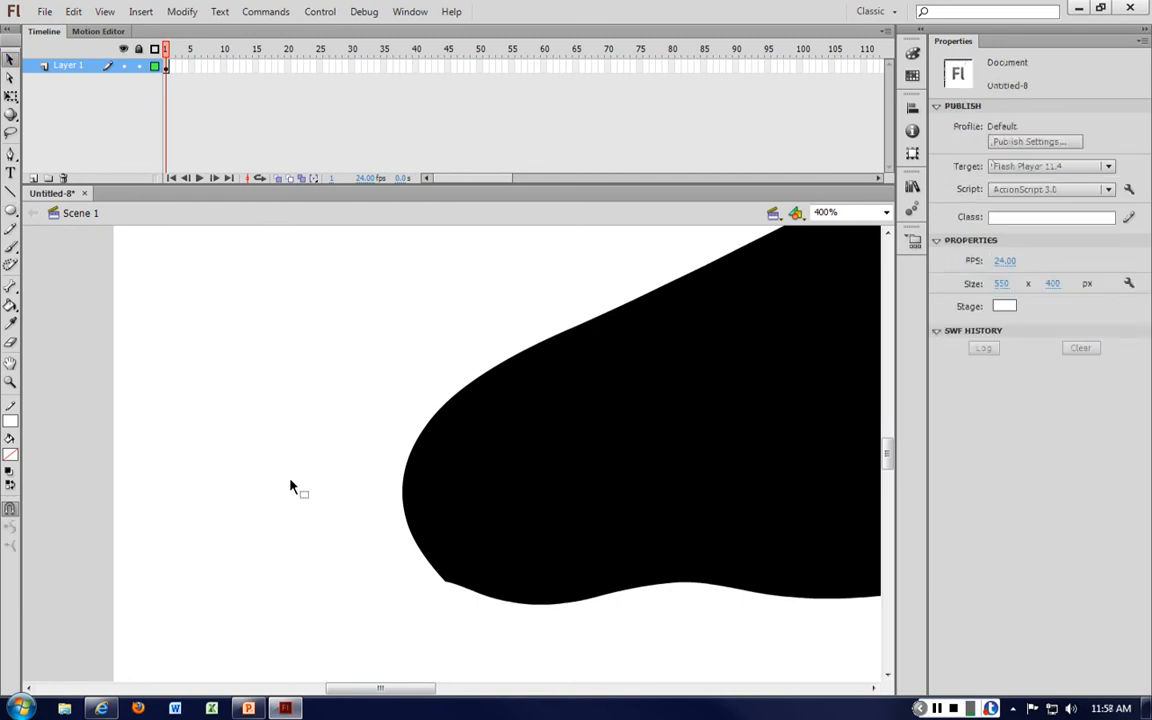
{"action": "left_click_drag", "start_coordinate": [152, 411], "coordinate": [366, 597]}
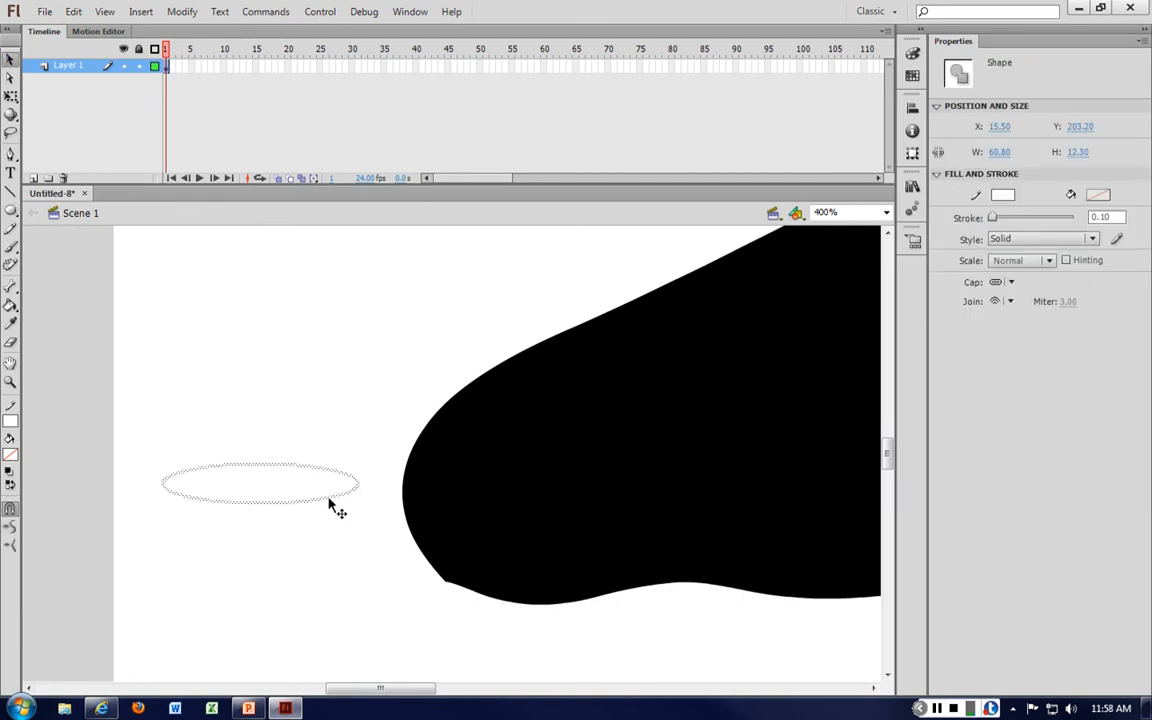
{"action": "left_click_drag", "start_coordinate": [329, 499], "coordinate": [331, 580]}
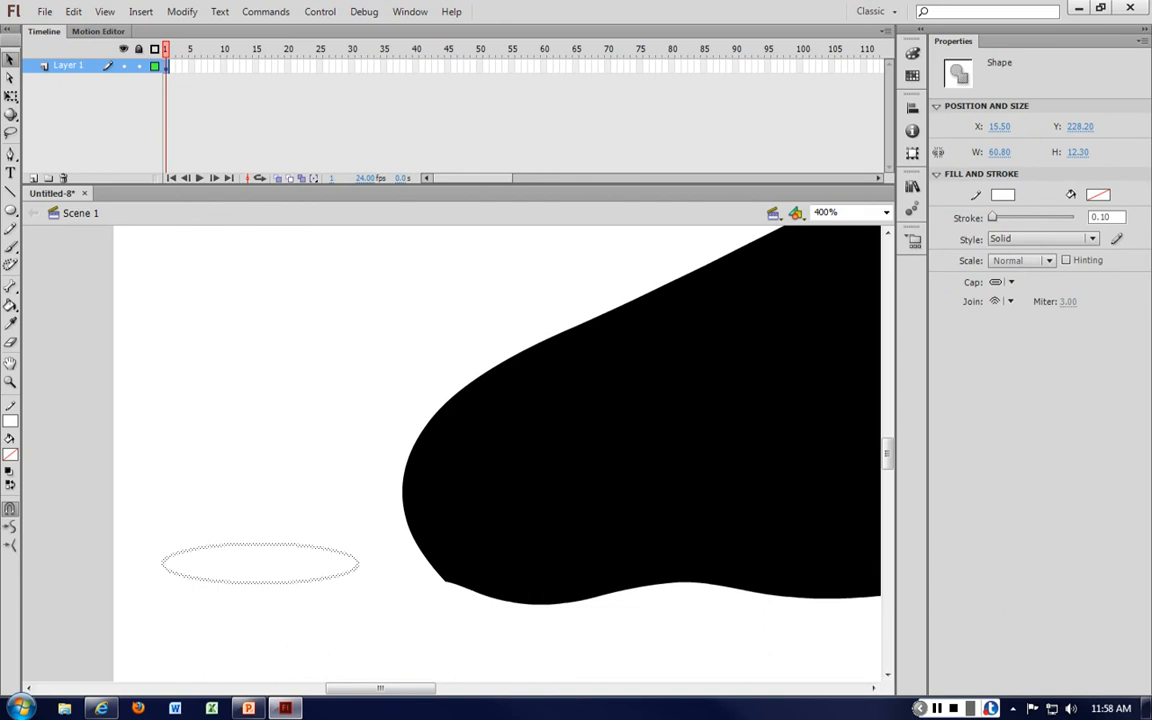
{"action": "right_click", "coordinate": [331, 580]}
{"action": "left_click", "coordinate": [375, 440]}
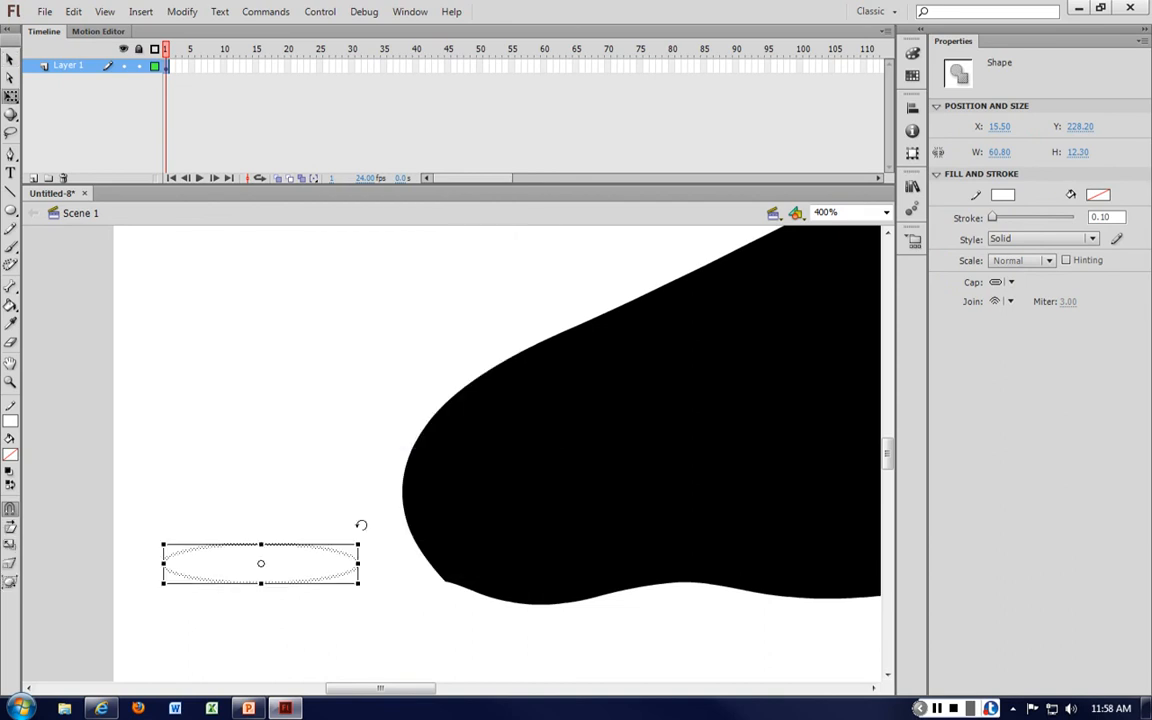
{"action": "left_click_drag", "start_coordinate": [363, 523], "coordinate": [549, 545]}
{"action": "left_click", "coordinate": [369, 580]}
Delete the oval's outline and the black fill inside it to cut an open mouth into the snout.
{"action": "left_click", "coordinate": [388, 569]}
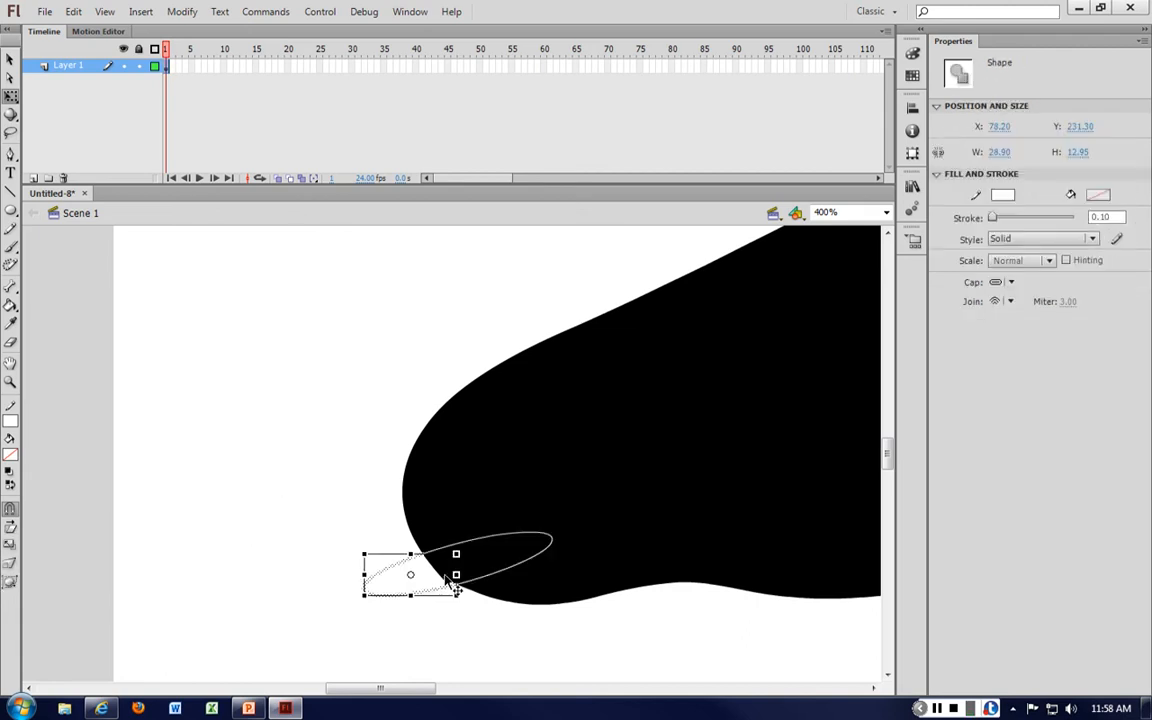
{"action": "key", "text": "Delete"}
{"action": "left_click", "coordinate": [468, 561]}
{"action": "key", "text": "Delete"}
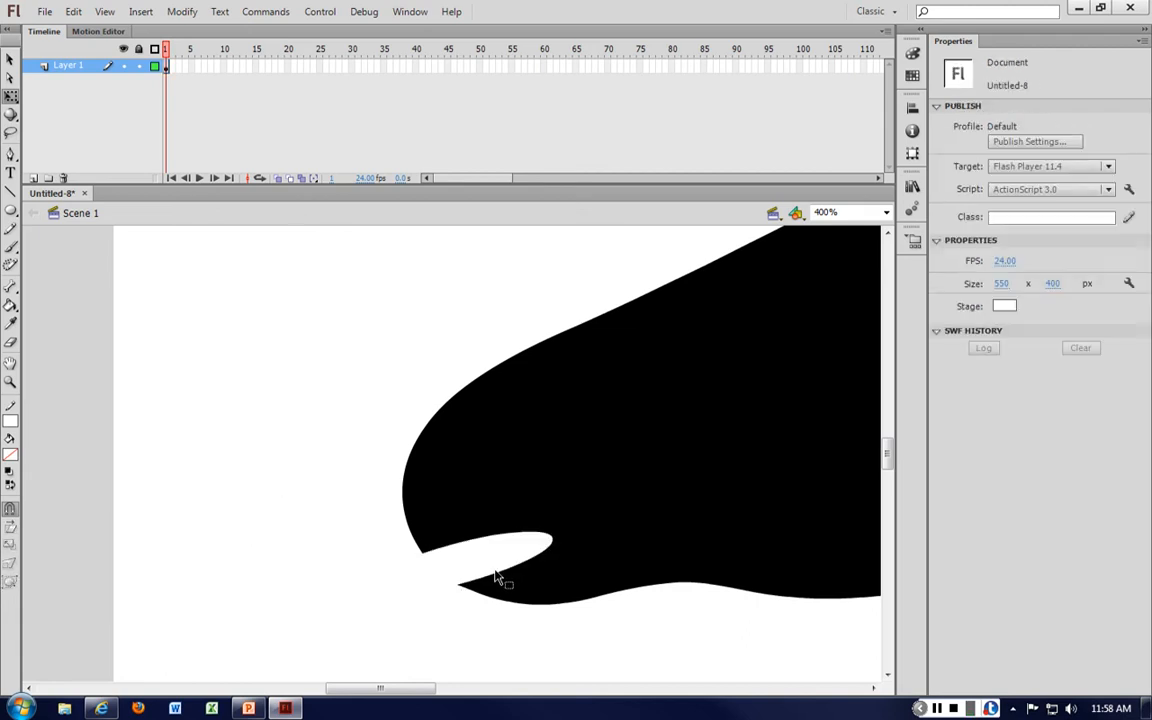
{"action": "left_click", "coordinate": [505, 573]}
{"action": "key", "text": "Delete"}
Pull the mouth's inner end into a deeper, sharper point and reshape the head's upper right corner outward and down.
{"action": "key", "text": "ctrl+="}
{"action": "key", "text": "ctrl+-"}
{"action": "key", "text": "ctrl+-"}
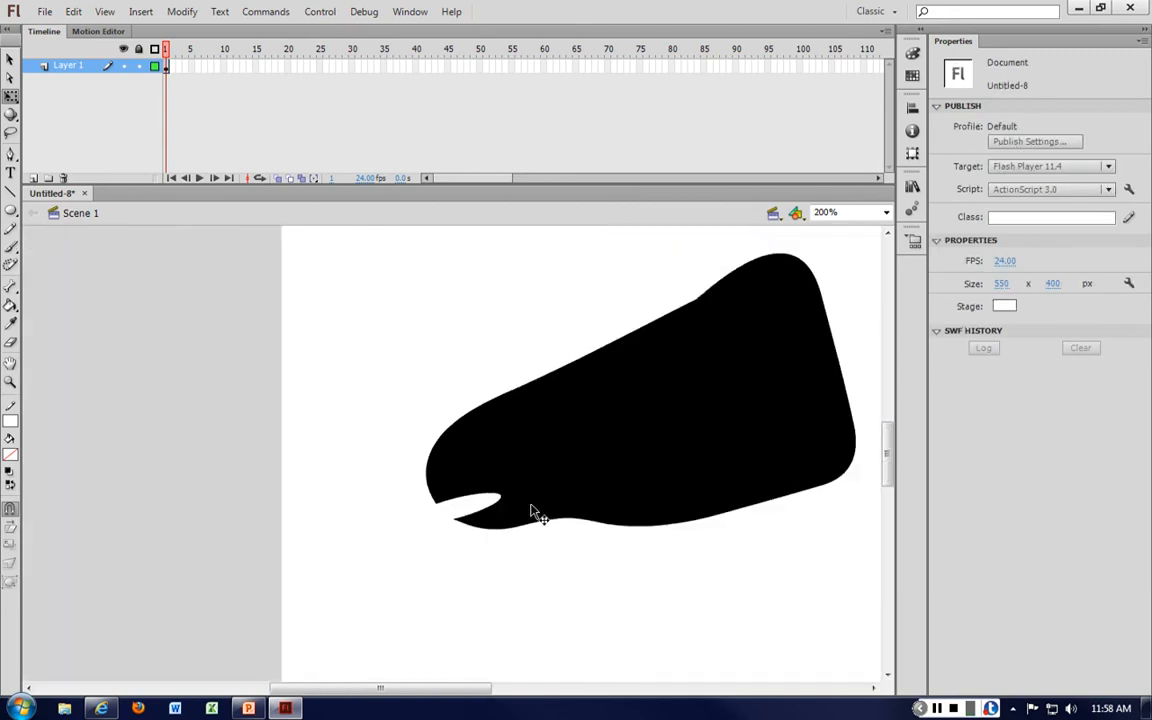
{"action": "left_click_drag", "start_coordinate": [503, 498], "coordinate": [535, 488]}
{"action": "left_click_drag", "start_coordinate": [806, 283], "coordinate": [823, 301]}
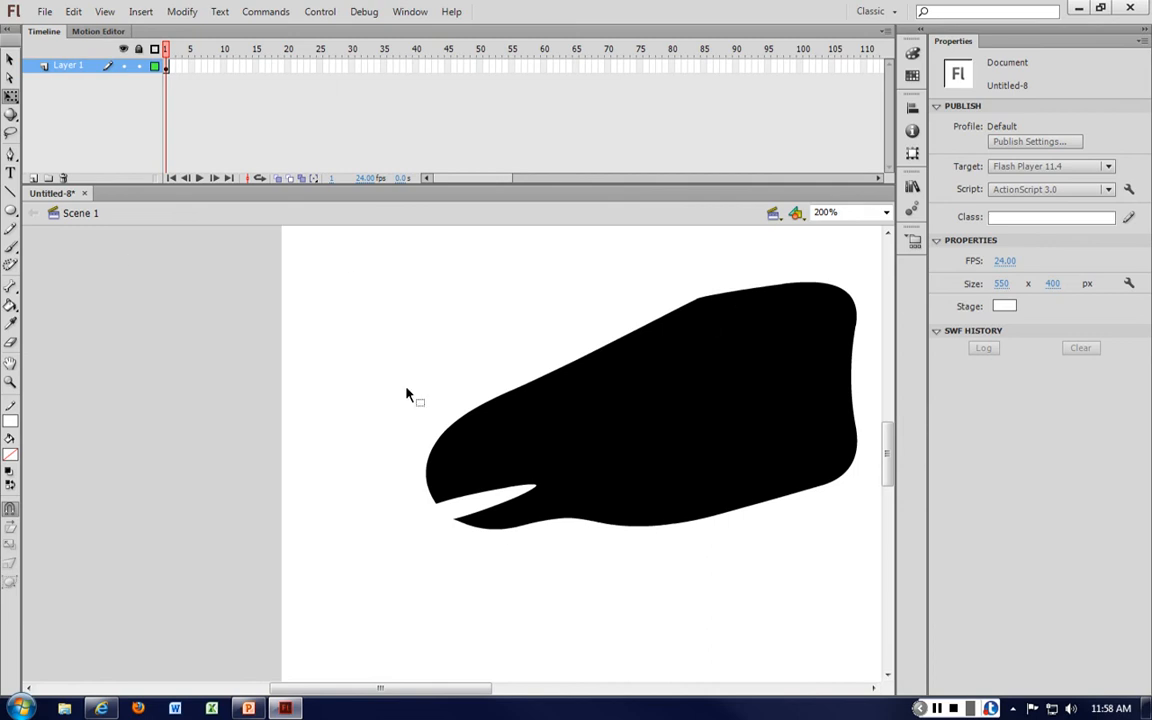
{"action": "left_click_drag", "start_coordinate": [538, 488], "coordinate": [547, 484]}
{"action": "left_click", "coordinate": [431, 520]}
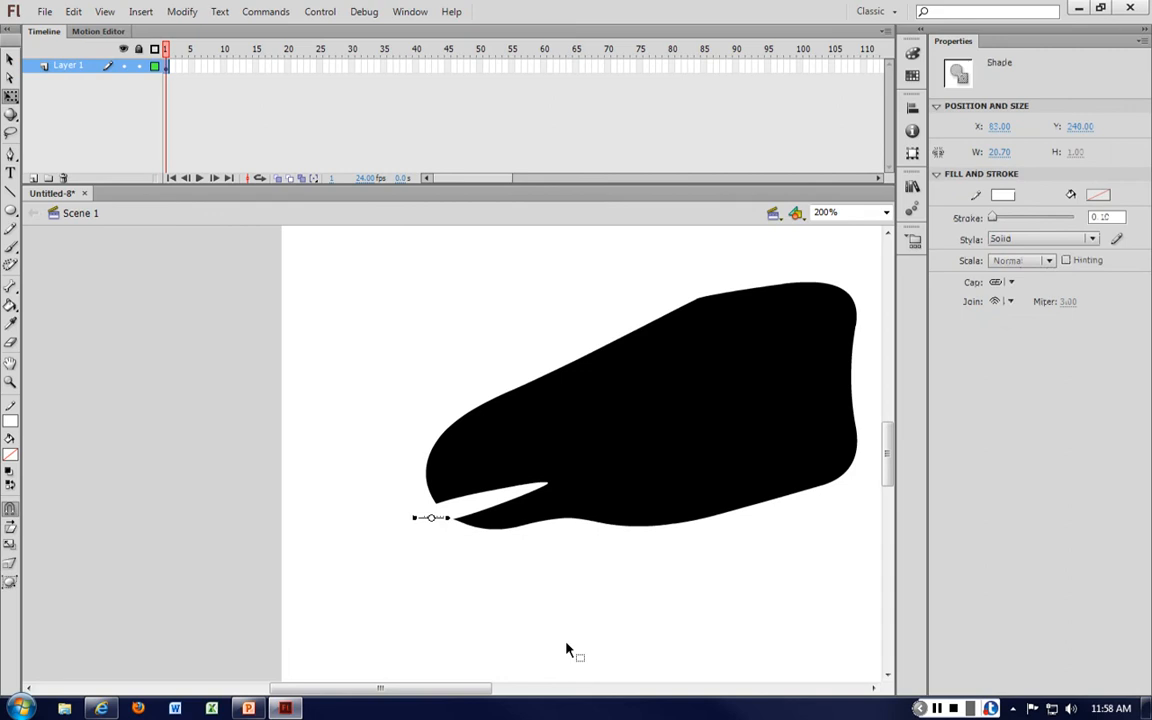
{"action": "key", "text": "p"}
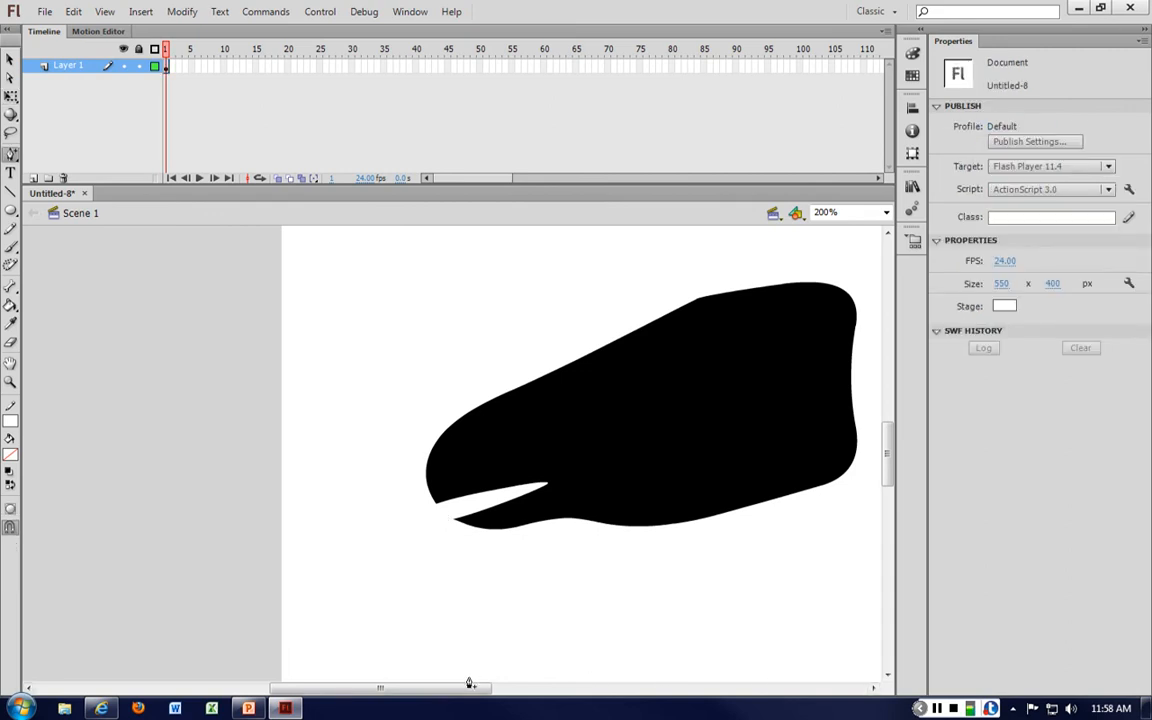
{"action": "left_click_drag", "start_coordinate": [460, 688], "coordinate": [526, 688]}
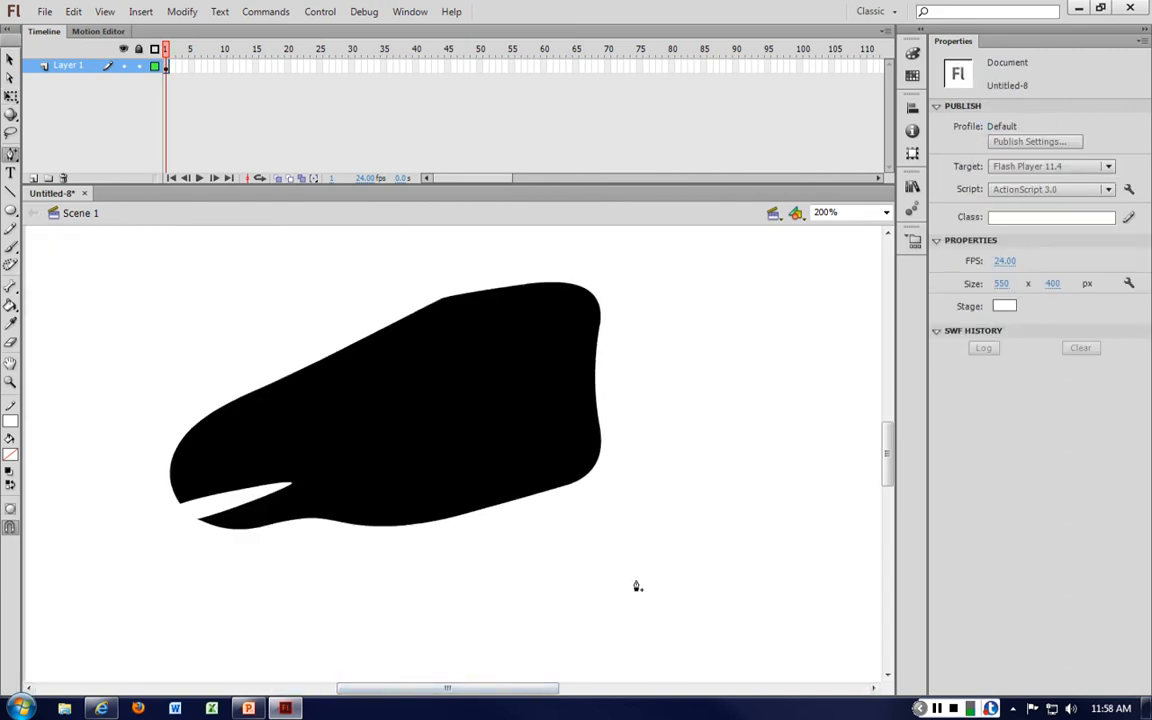
{"action": "key", "text": "ctrl+1"}
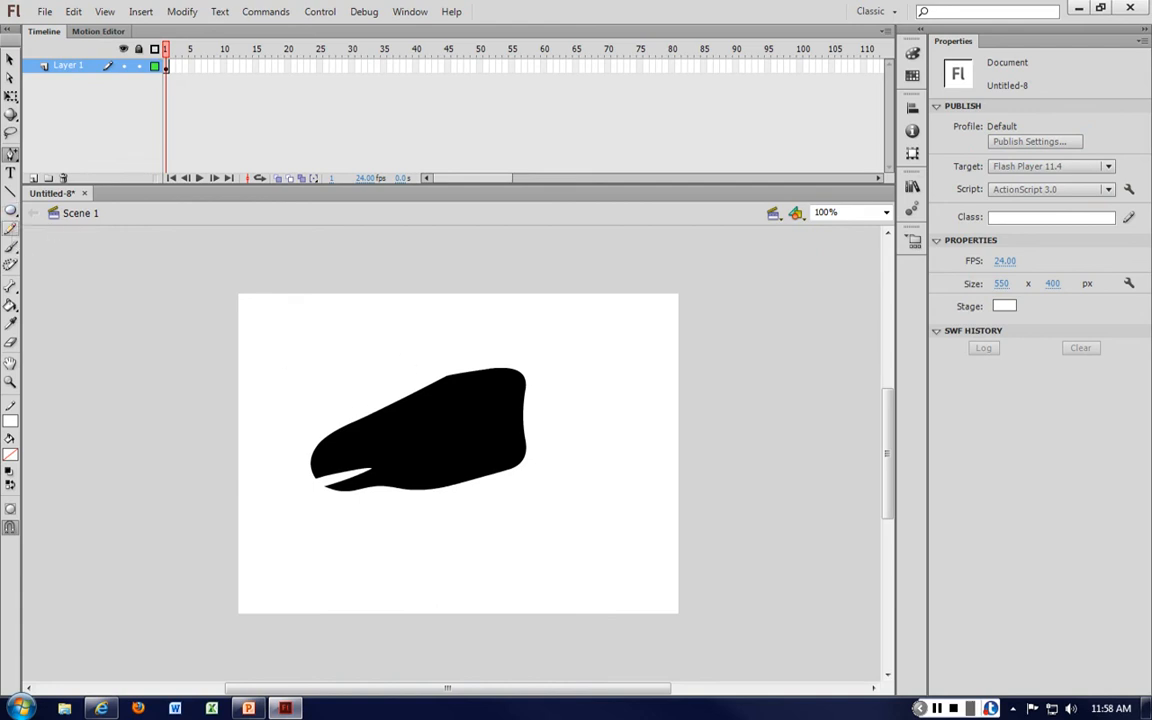
Draw a mid-grey circle with a white outline, about 58 px wide, across the head's upper edge as an eye.
{"action": "left_click", "coordinate": [11, 209]}
{"action": "left_click", "coordinate": [10, 455]}
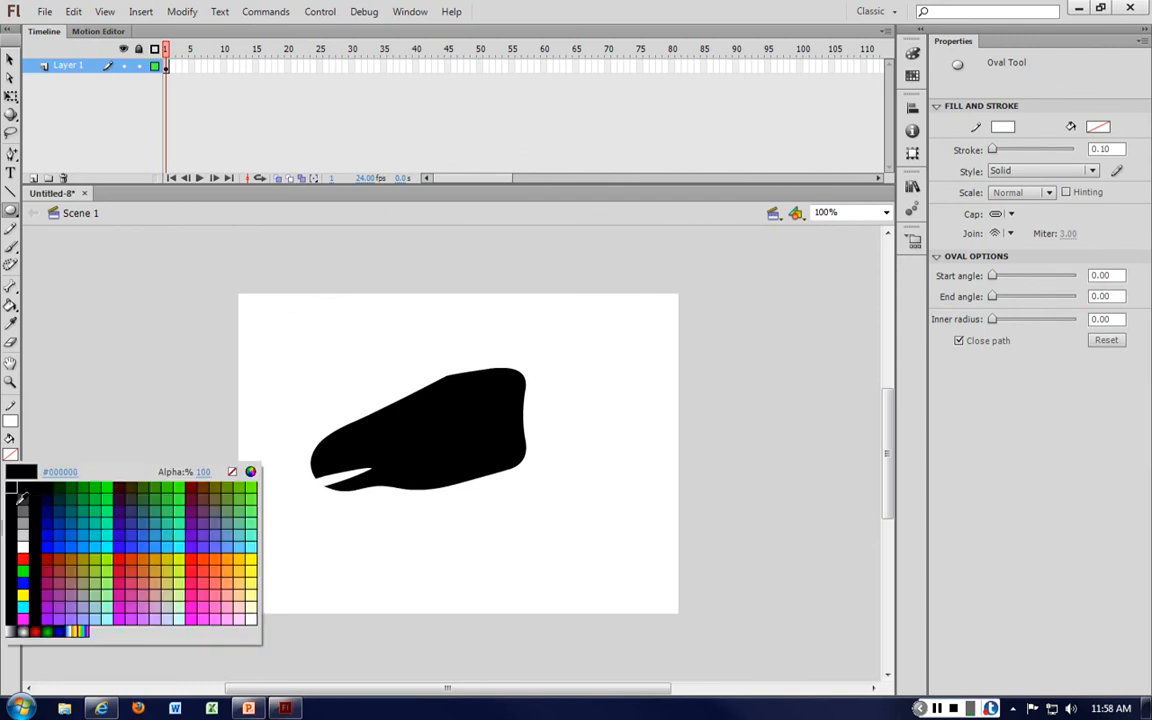
{"action": "left_click", "coordinate": [8, 470]}
{"action": "left_click_drag", "start_coordinate": [408, 379], "coordinate": [455, 424]}
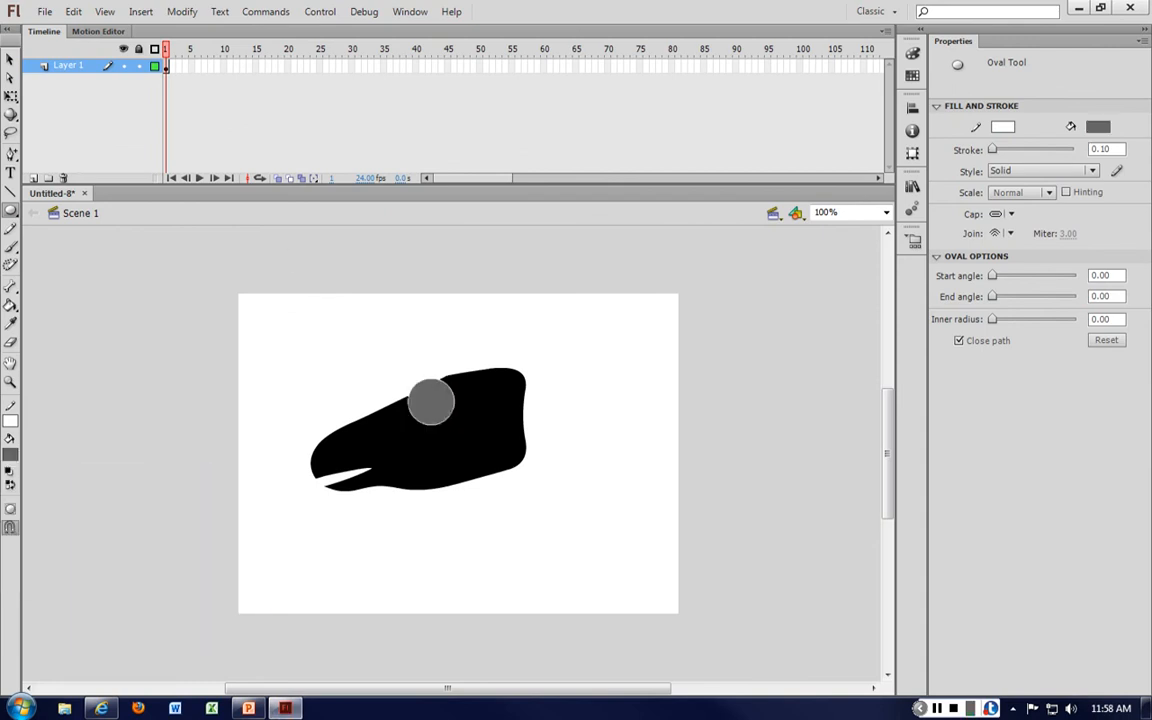
Remove the eye circle's white outline and recolour its fill to a darker grey.
{"action": "key", "text": "v"}
{"action": "left_click", "coordinate": [457, 404]}
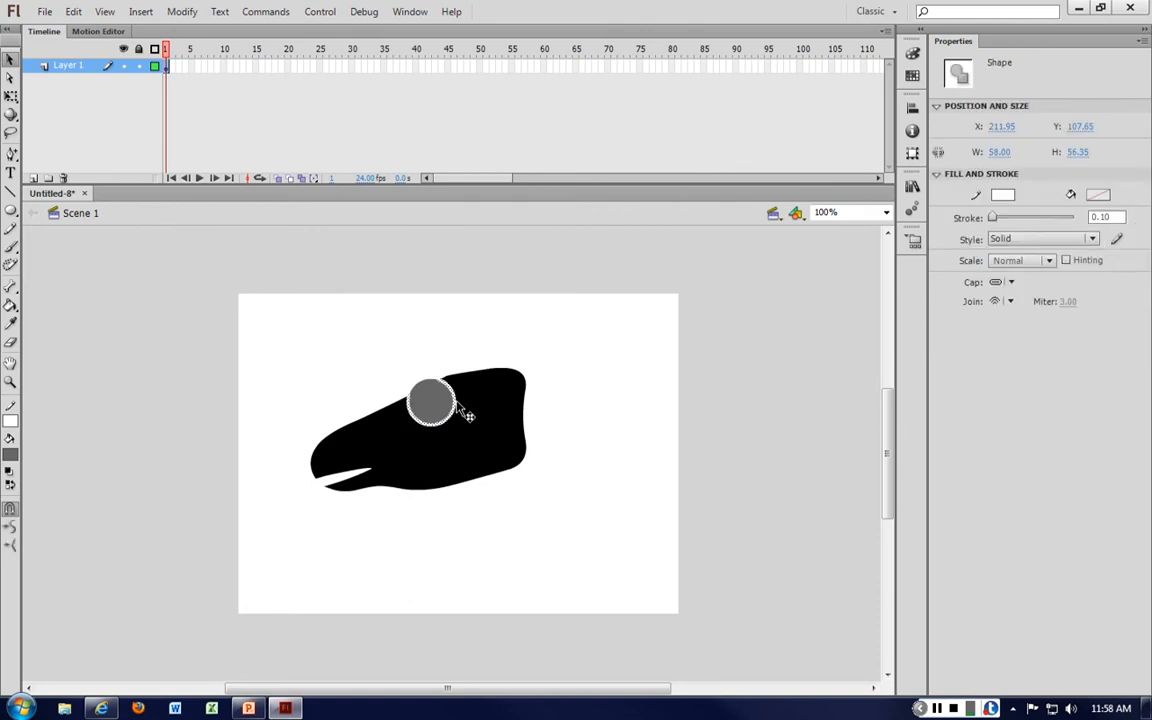
{"action": "left_click", "coordinate": [450, 405]}
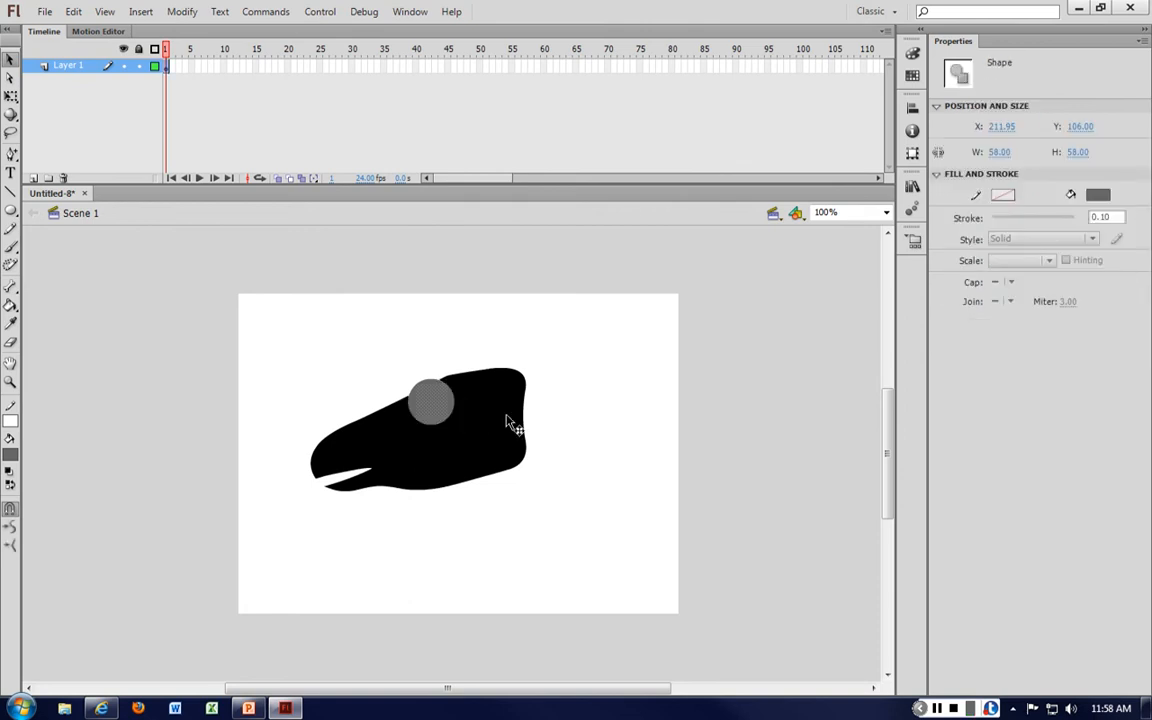
{"action": "key", "text": "ctrl+="}
{"action": "left_click", "coordinate": [11, 455]}
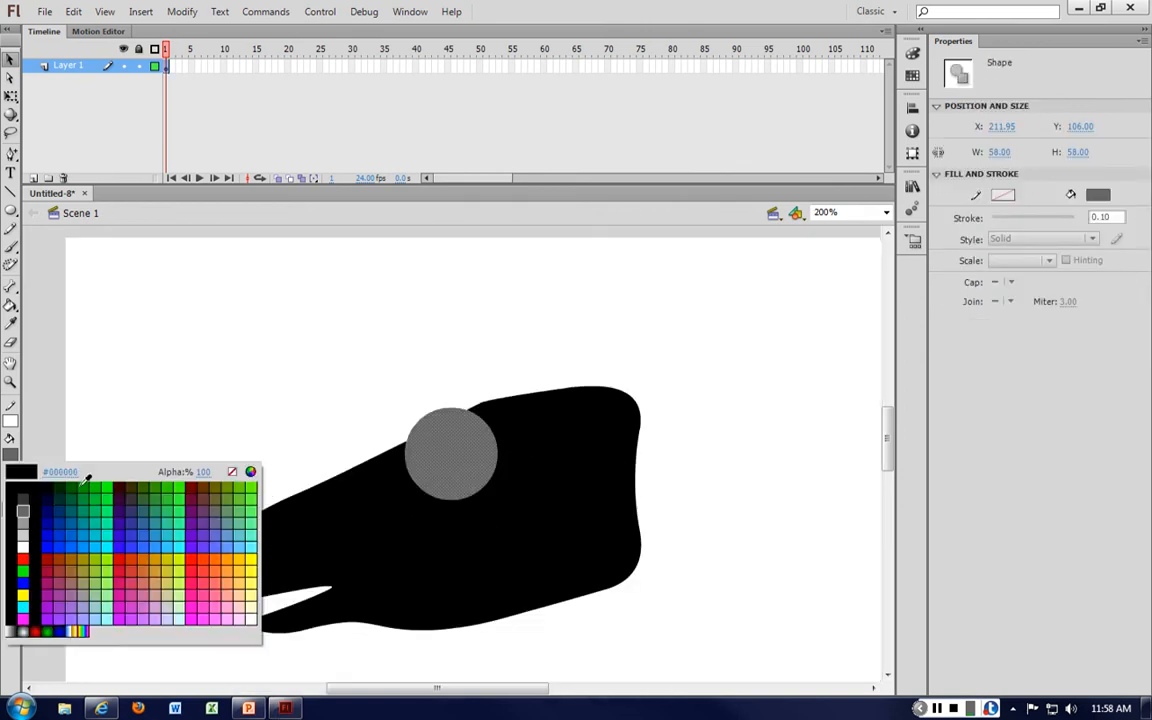
{"action": "left_click", "coordinate": [24, 499]}
{"action": "left_click", "coordinate": [300, 468]}
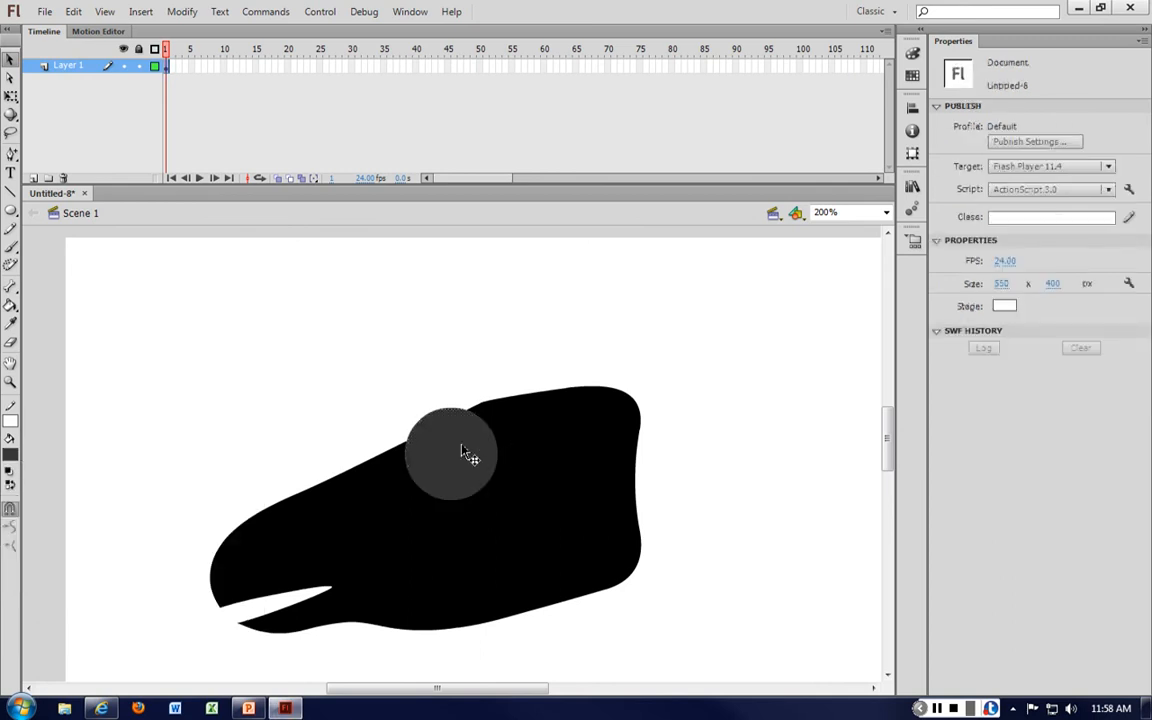
Shift the eye circle slightly right, then nudge it into place within its cut-out to leave a thin white ring around it.
{"action": "left_click_drag", "start_coordinate": [463, 447], "coordinate": [482, 455]}
{"action": "left_click", "coordinate": [468, 373]}
{"action": "left_click", "coordinate": [484, 471]}
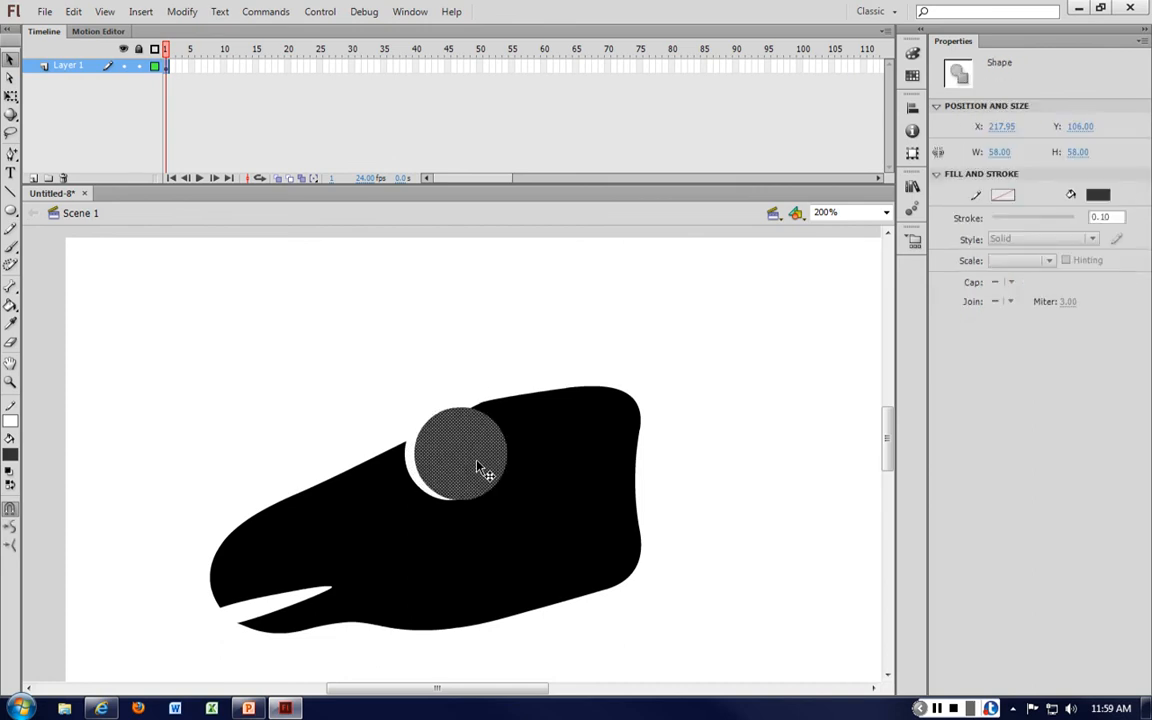
{"action": "key", "text": "Left"}
{"action": "key", "text": "Left"}
{"action": "key", "text": "Left"}
{"action": "key", "text": "Left"}
{"action": "key", "text": "Left"}
{"action": "key", "text": "Down"}
{"action": "key", "text": "Down"}
{"action": "key", "text": "Down"}
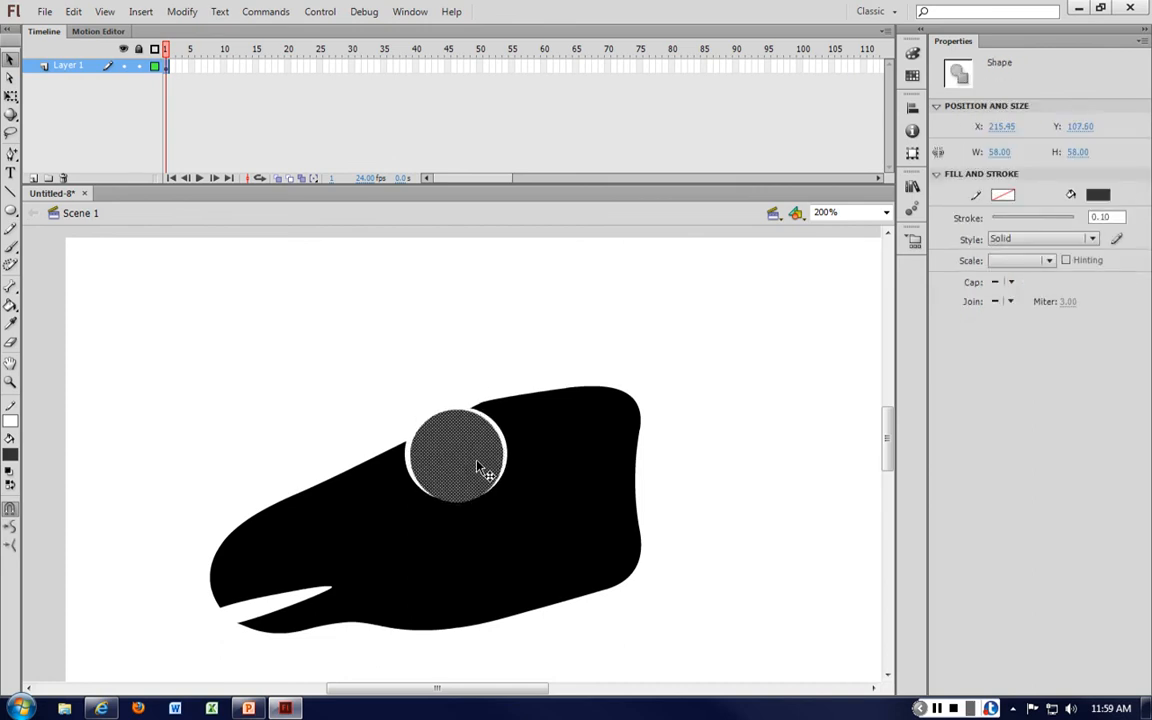
{"action": "left_click", "coordinate": [496, 370]}
{"action": "left_click", "coordinate": [476, 443]}
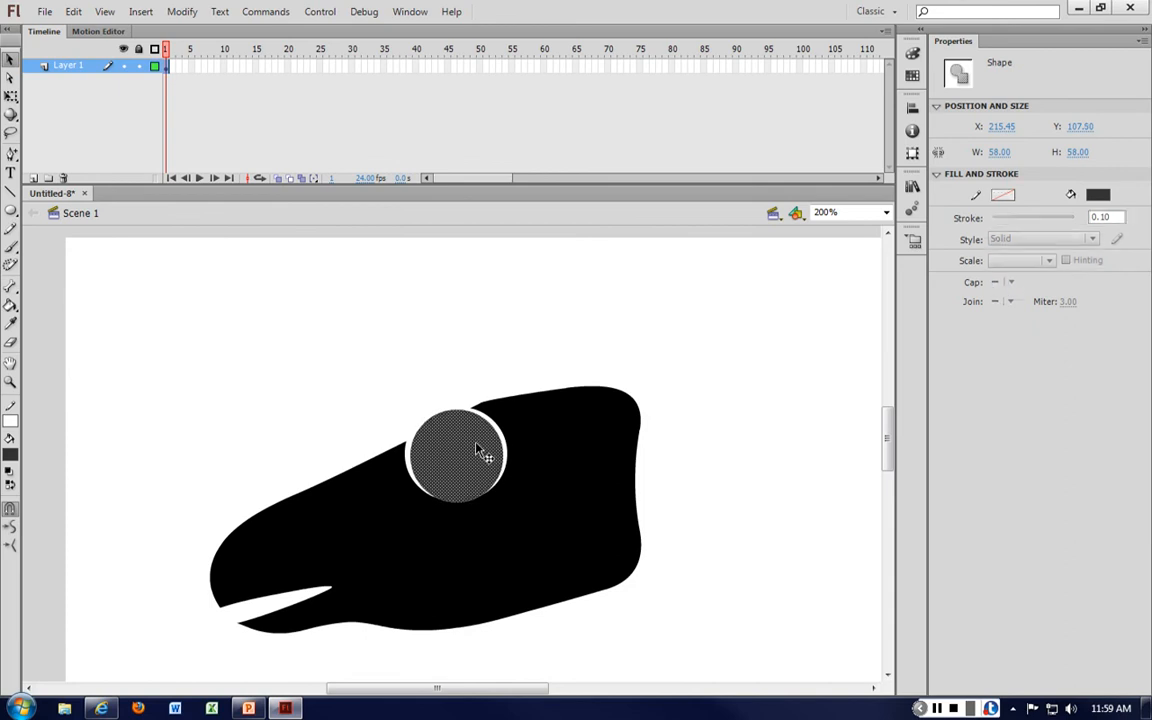
{"action": "key", "text": "Up"}
{"action": "key", "text": "Up"}
{"action": "left_click", "coordinate": [506, 352]}
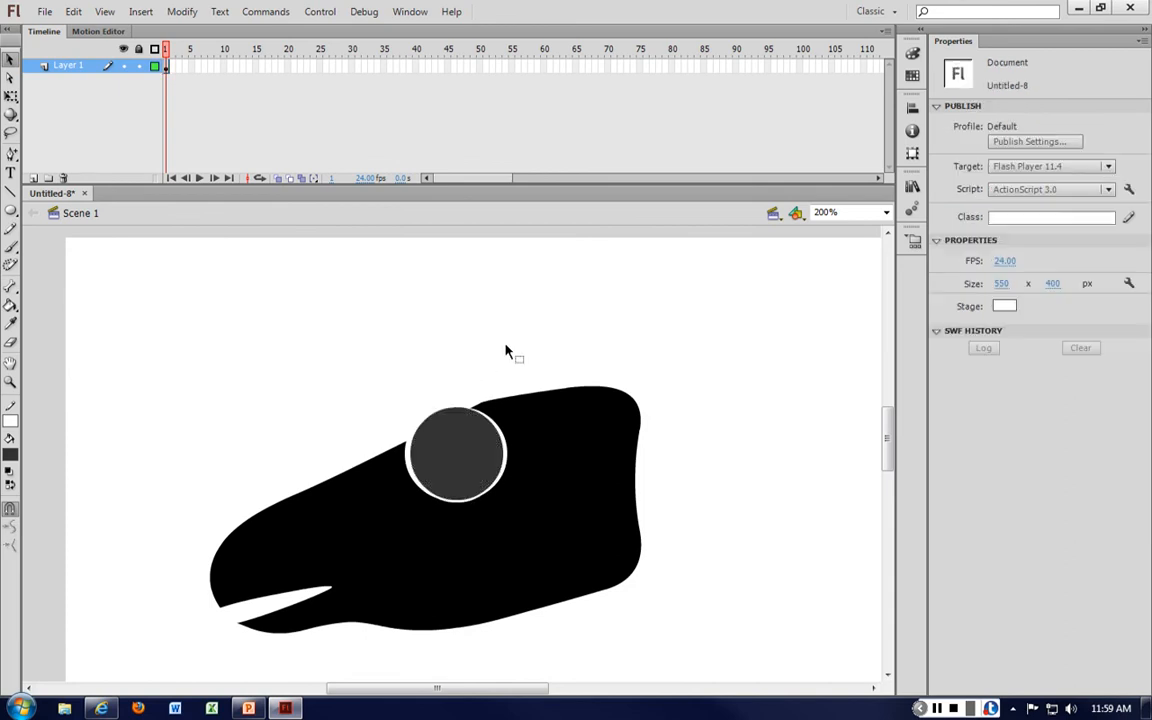
{"action": "left_click", "coordinate": [463, 455]}
{"action": "left_click", "coordinate": [478, 311]}
{"action": "left_click", "coordinate": [477, 458]}
{"action": "left_click", "coordinate": [512, 348]}
Pull the head's top edge up, its back edge outward and its lower rear corner down to round out the skull and jaw.
{"action": "left_click_drag", "start_coordinate": [549, 399], "coordinate": [581, 377]}
{"action": "left_click_drag", "start_coordinate": [645, 465], "coordinate": [698, 468]}
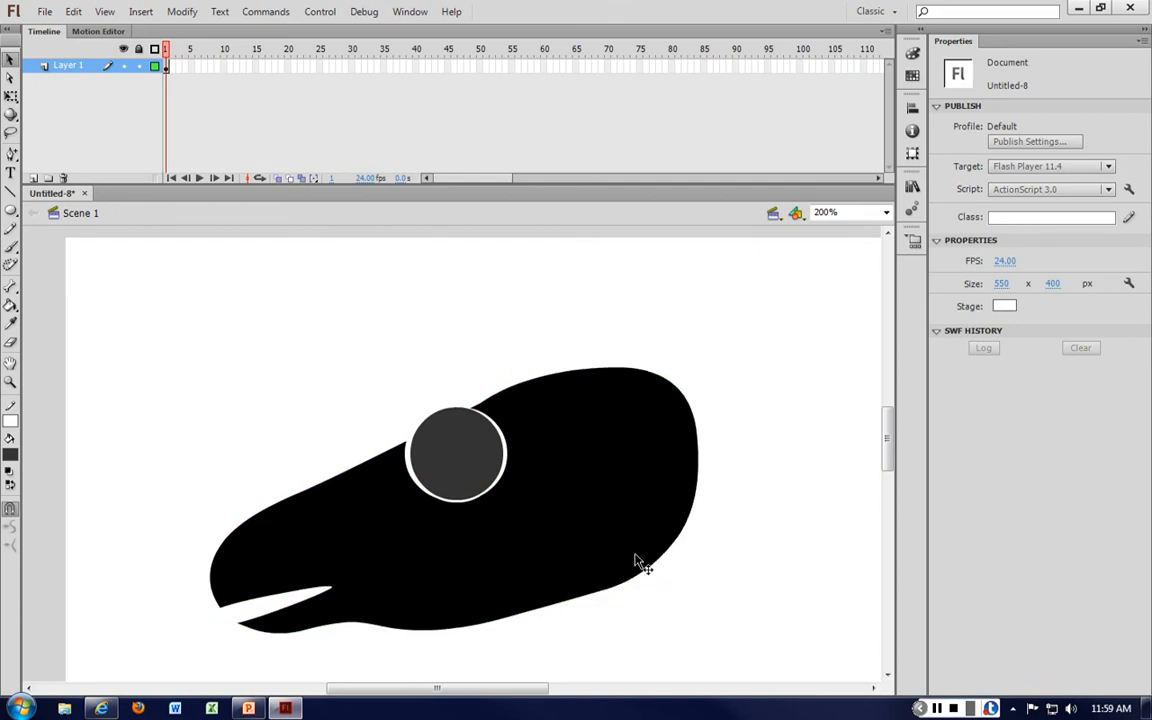
{"action": "left_click_drag", "start_coordinate": [645, 578], "coordinate": [645, 635]}
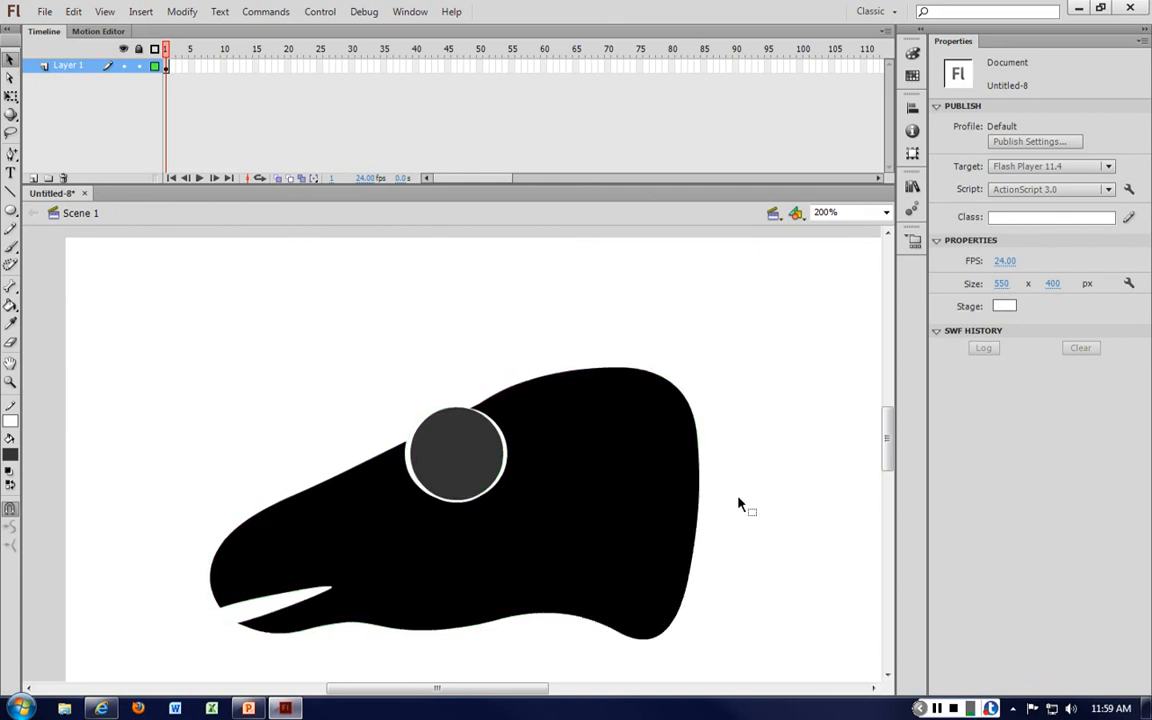
Move the whole head with its eye up near the top edge of the stage.
{"action": "key", "text": "ctrl+minus"}
{"action": "left_click_drag", "start_coordinate": [289, 344], "coordinate": [606, 590]}
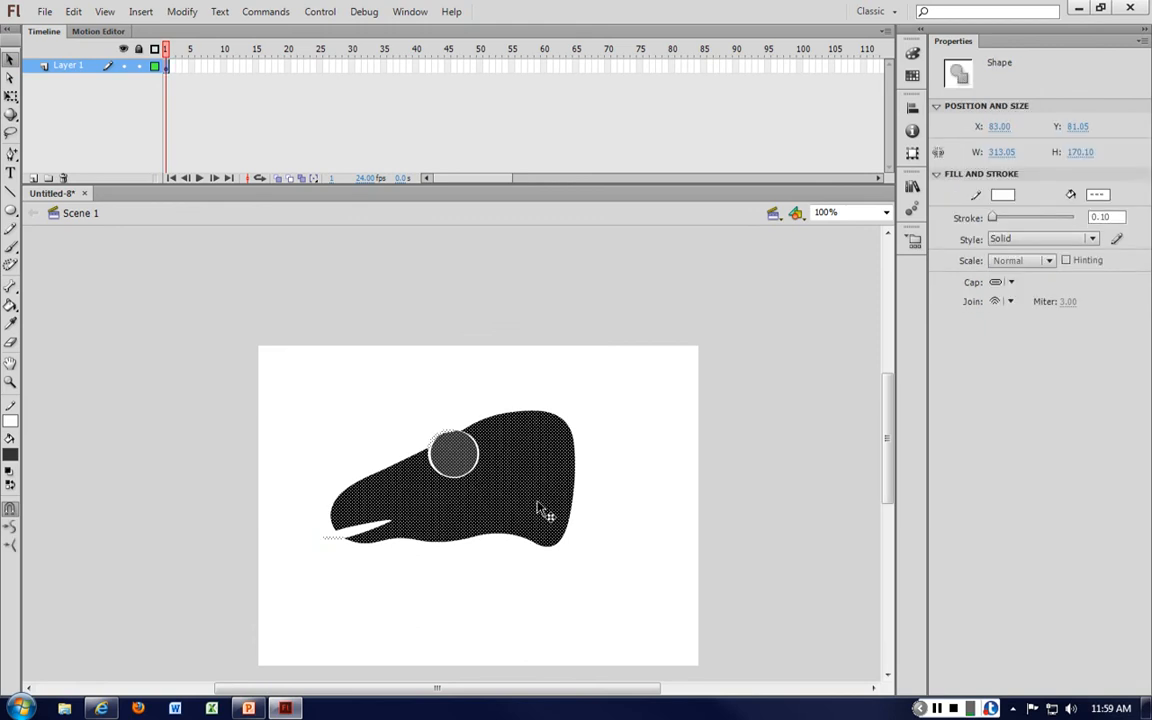
{"action": "left_click_drag", "start_coordinate": [527, 496], "coordinate": [516, 438]}
{"action": "left_click", "coordinate": [607, 417]}
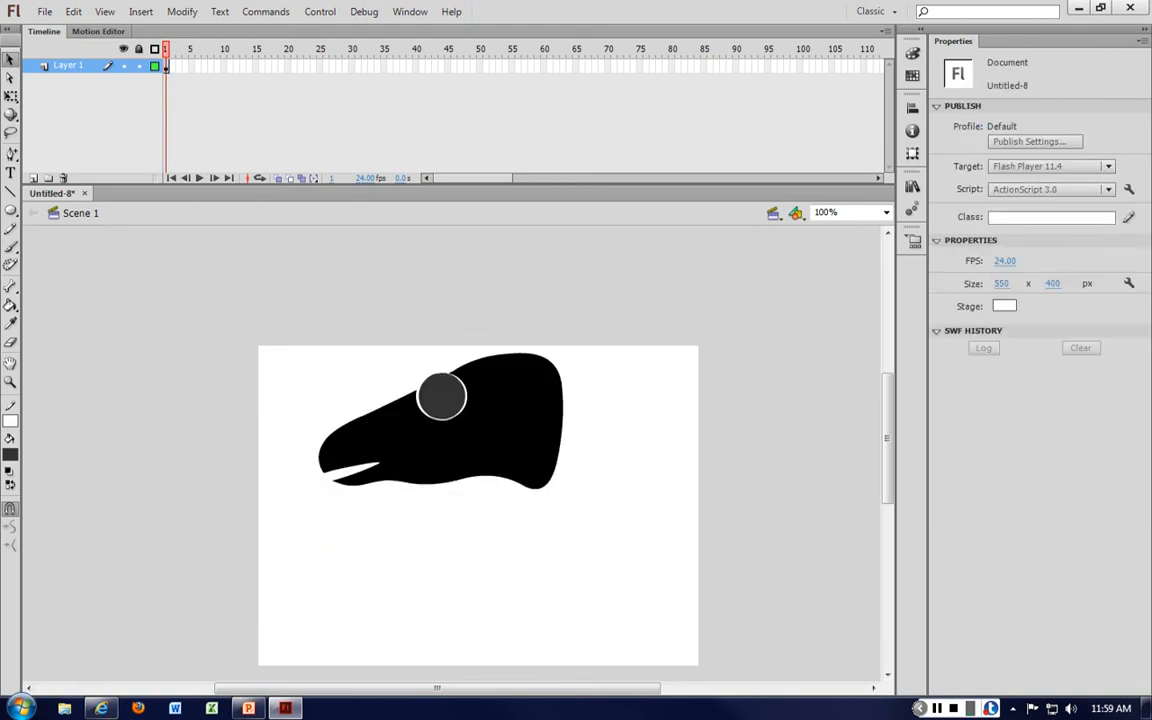
Draw a large dark grey oval, about 261 by 214 px, below the head and shift its fill left onto the stage.
{"action": "left_click", "coordinate": [10, 209]}
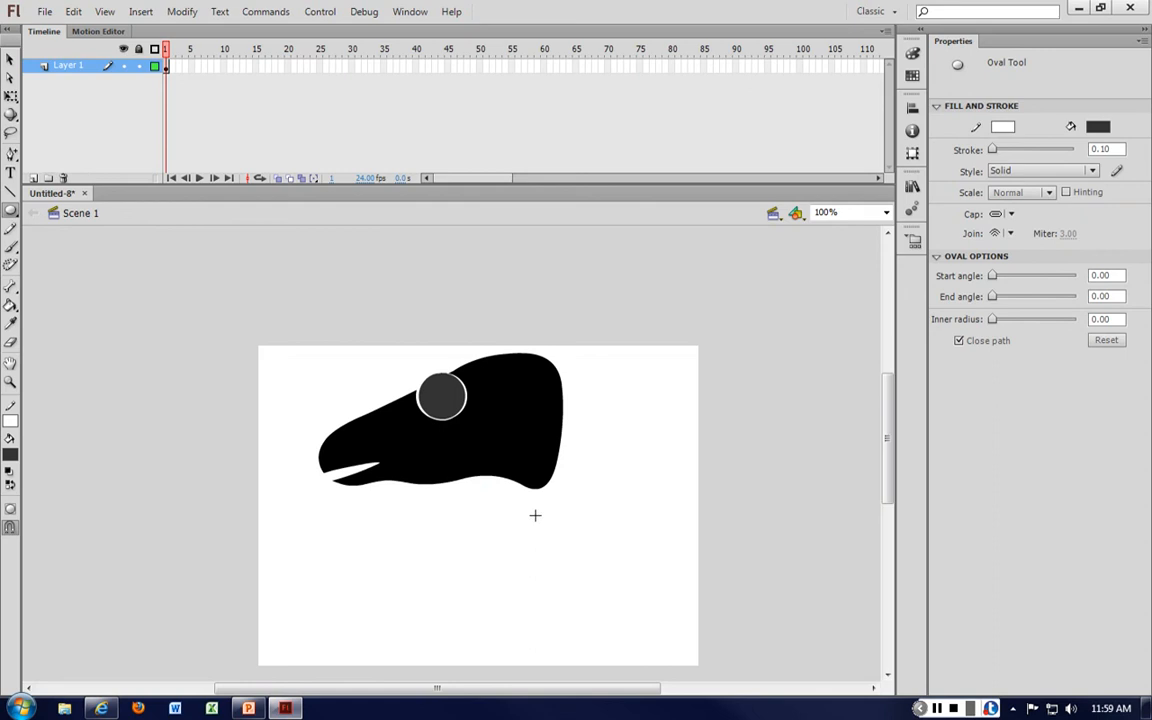
{"action": "left_click_drag", "start_coordinate": [492, 515], "coordinate": [701, 682]}
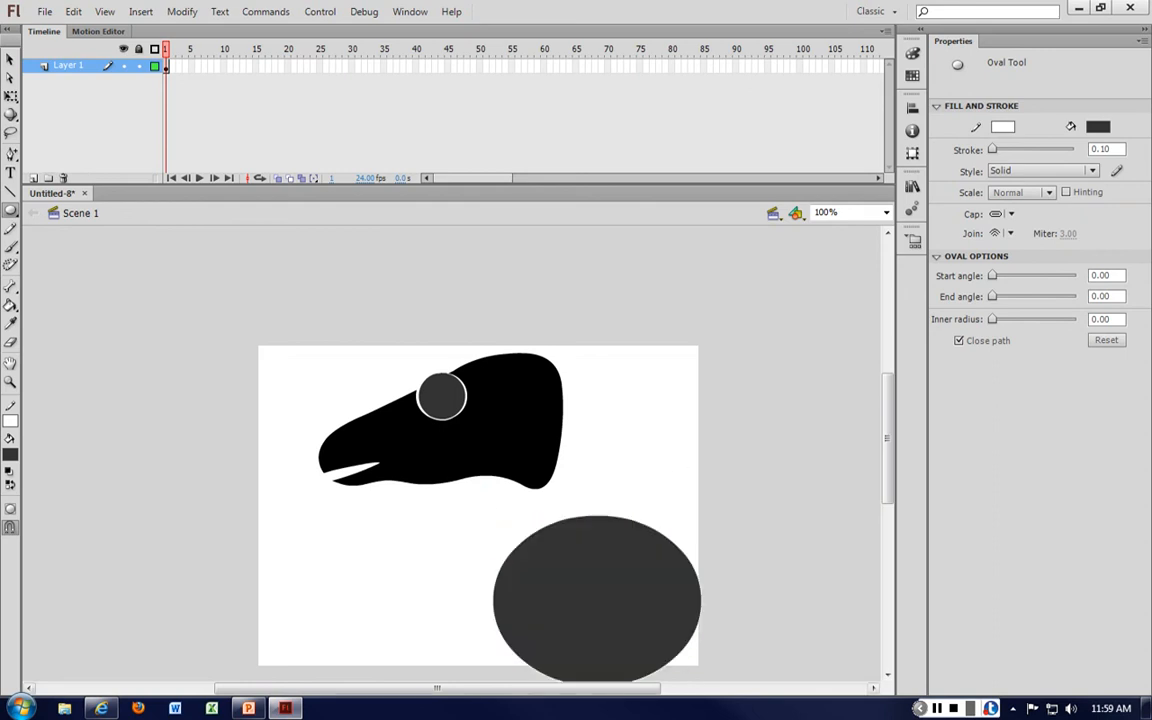
{"action": "key", "text": "v"}
{"action": "left_click_drag", "start_coordinate": [628, 628], "coordinate": [560, 607]}
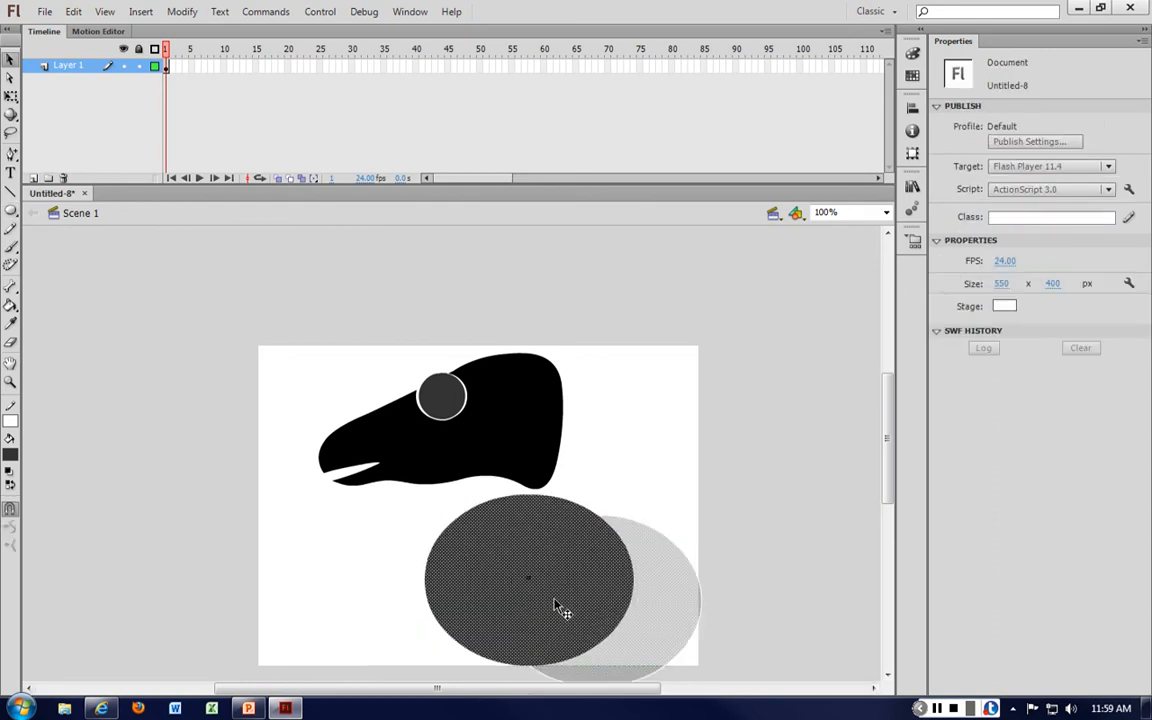
Park the large oval's fill off the stage beside the canvas and delete the white outline left behind.
{"action": "left_click_drag", "start_coordinate": [265, 300], "coordinate": [560, 450]}
{"action": "left_click", "coordinate": [569, 565]}
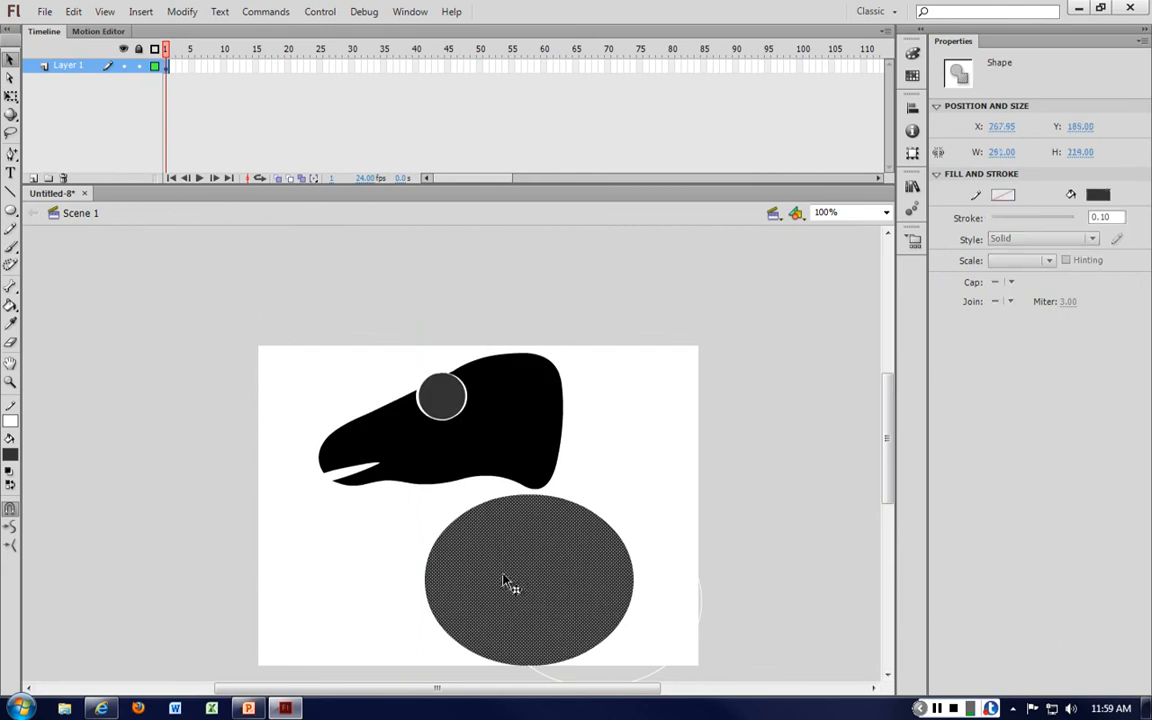
{"action": "left_click_drag", "start_coordinate": [499, 573], "coordinate": [812, 525]}
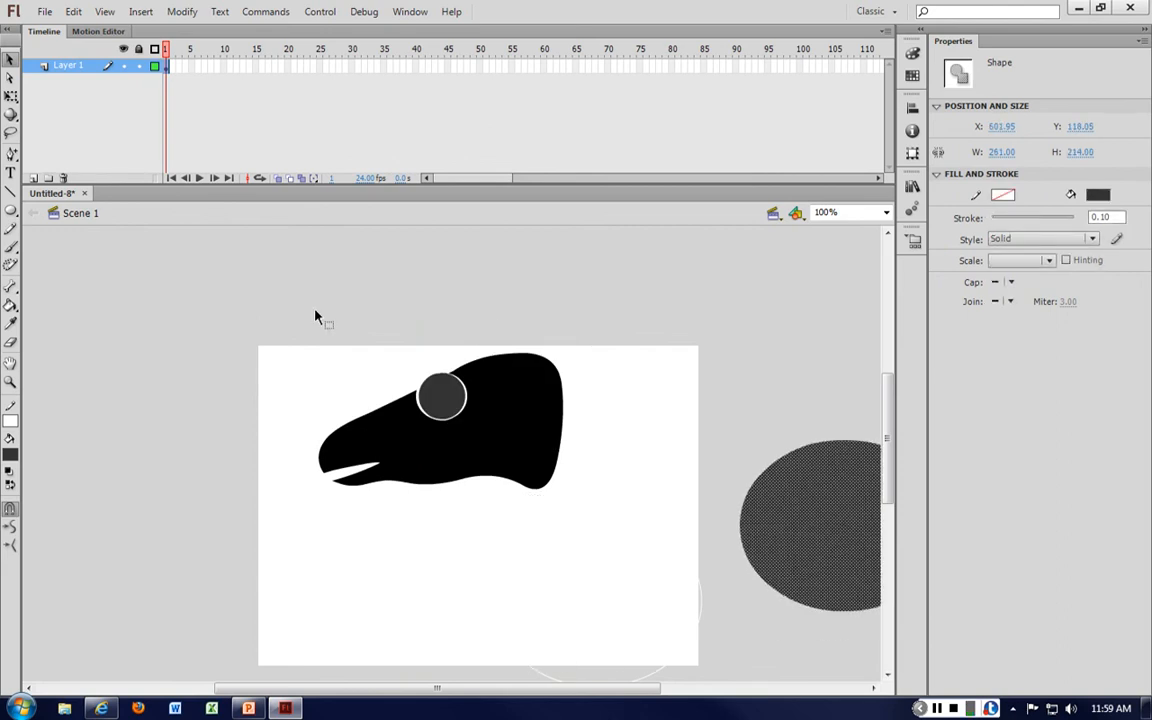
{"action": "left_click", "coordinate": [700, 620]}
{"action": "key", "text": "Delete"}
Delete the stray white line left at the front of the mouth.
{"action": "left_click_drag", "start_coordinate": [296, 319], "coordinate": [679, 532]}
{"action": "right_click", "coordinate": [510, 458]}
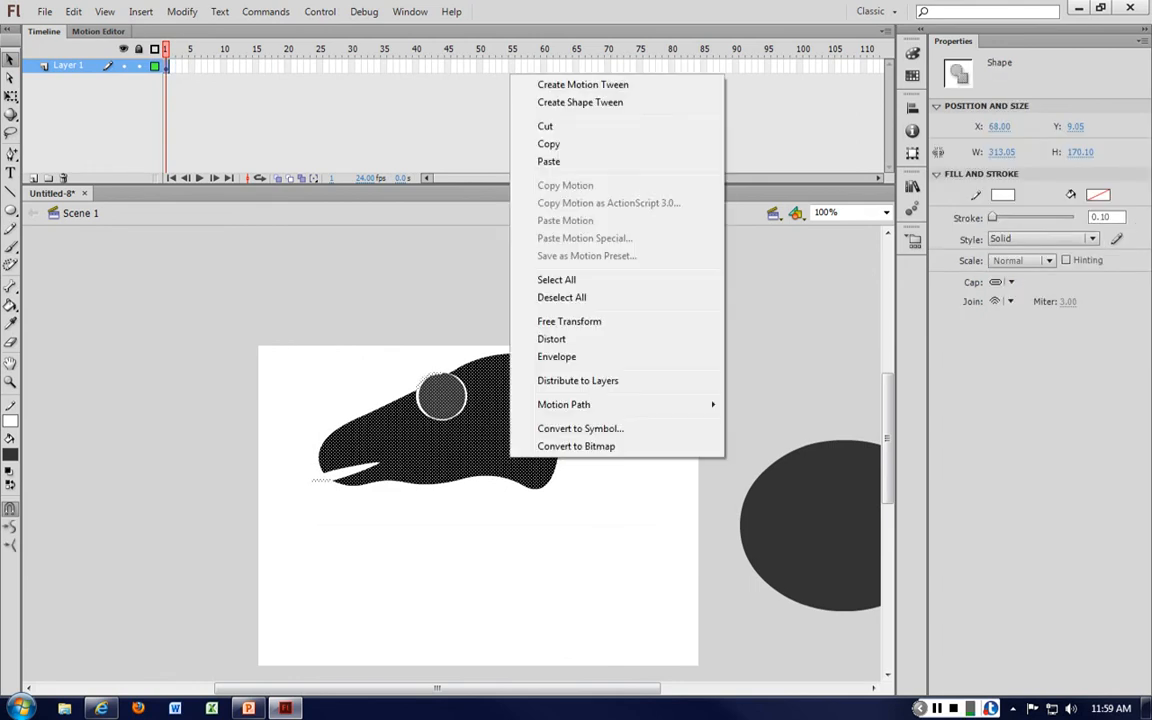
{"action": "left_click", "coordinate": [308, 337]}
{"action": "left_click", "coordinate": [308, 337]}
{"action": "left_click", "coordinate": [322, 483]}
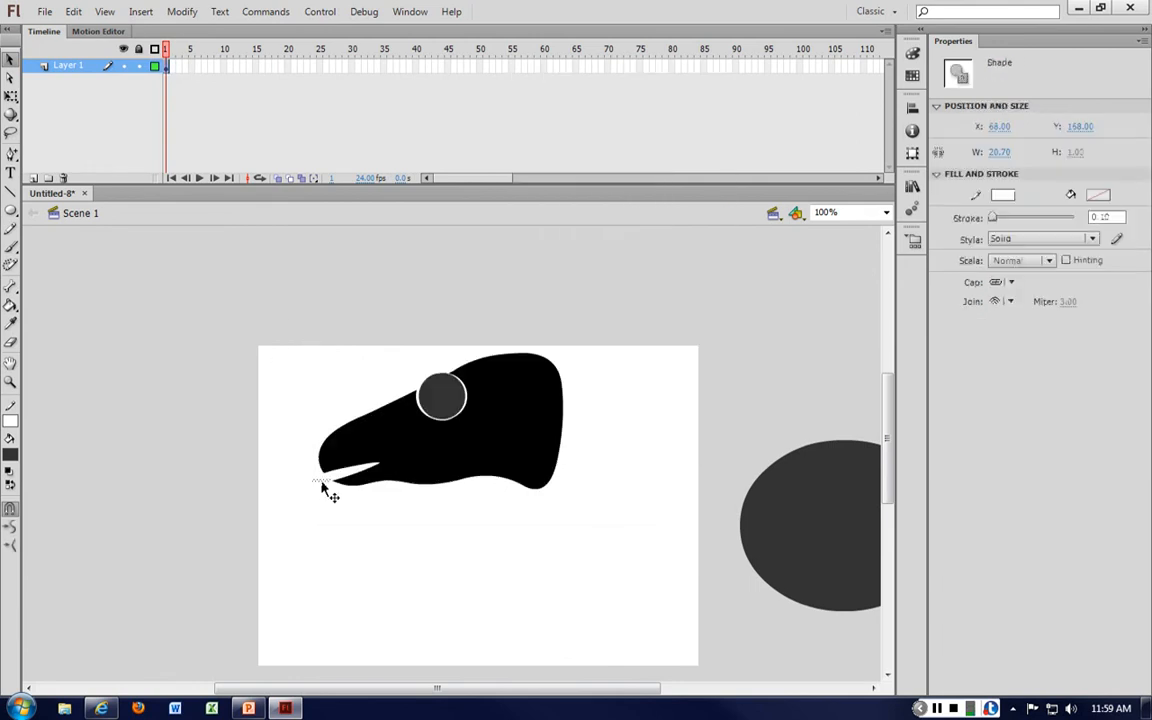
{"action": "left_click", "coordinate": [323, 428]}
Scale the head and eye down to about 171 by 100 px with Free Transform and flip them horizontally.
{"action": "left_click_drag", "start_coordinate": [300, 336], "coordinate": [655, 558]}
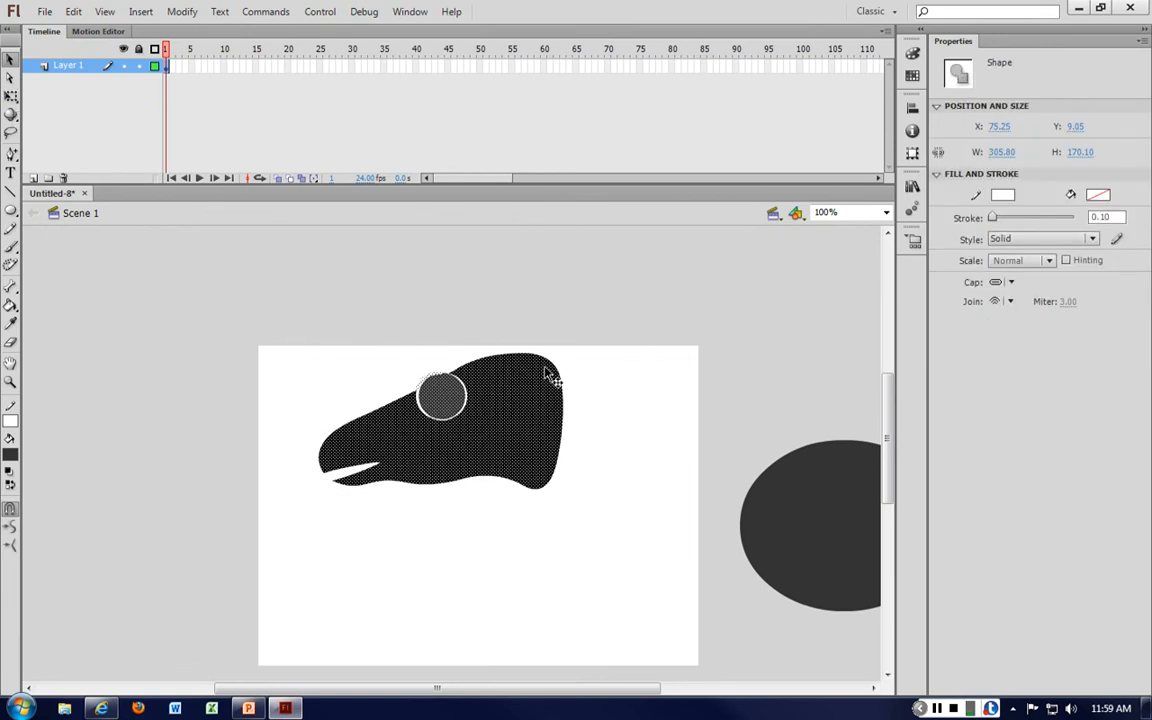
{"action": "right_click", "coordinate": [509, 394]}
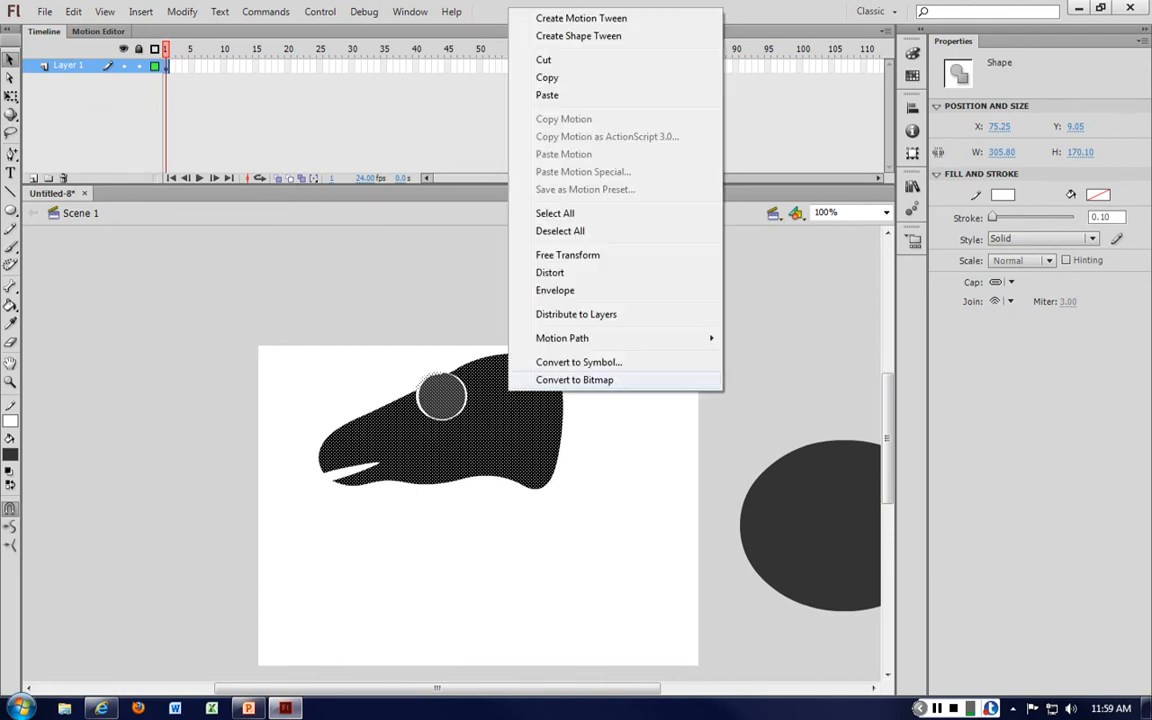
{"action": "left_click", "coordinate": [567, 255]}
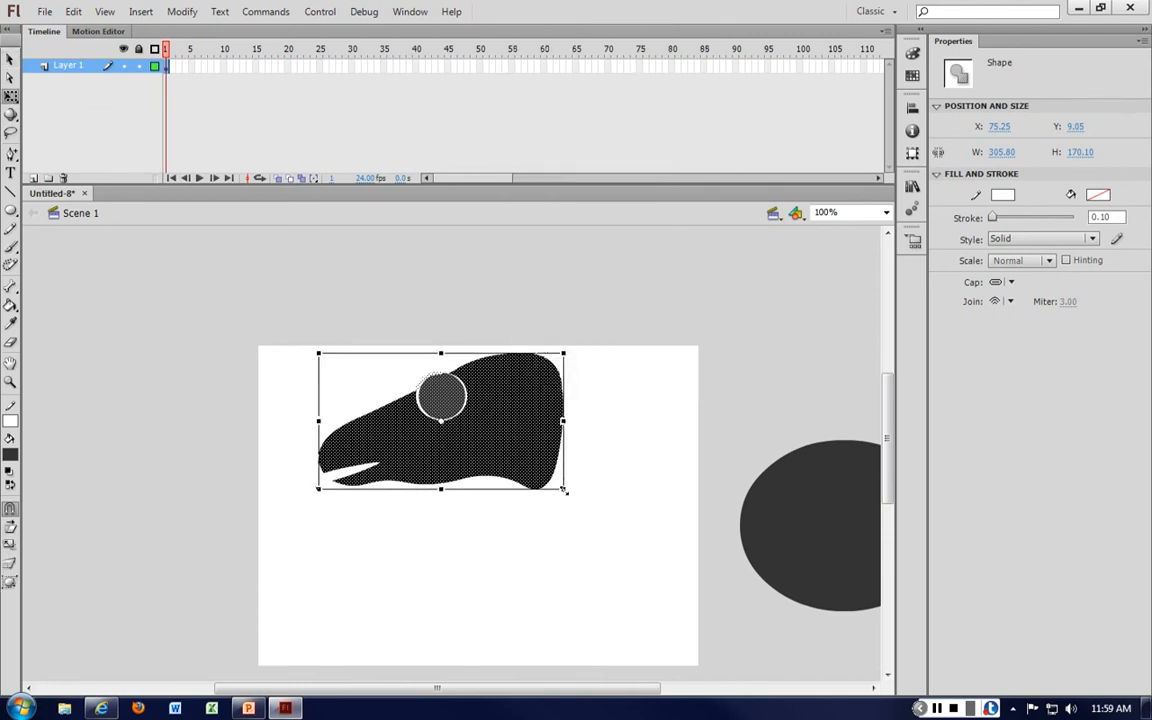
{"action": "left_click_drag", "start_coordinate": [563, 490], "coordinate": [456, 433]}
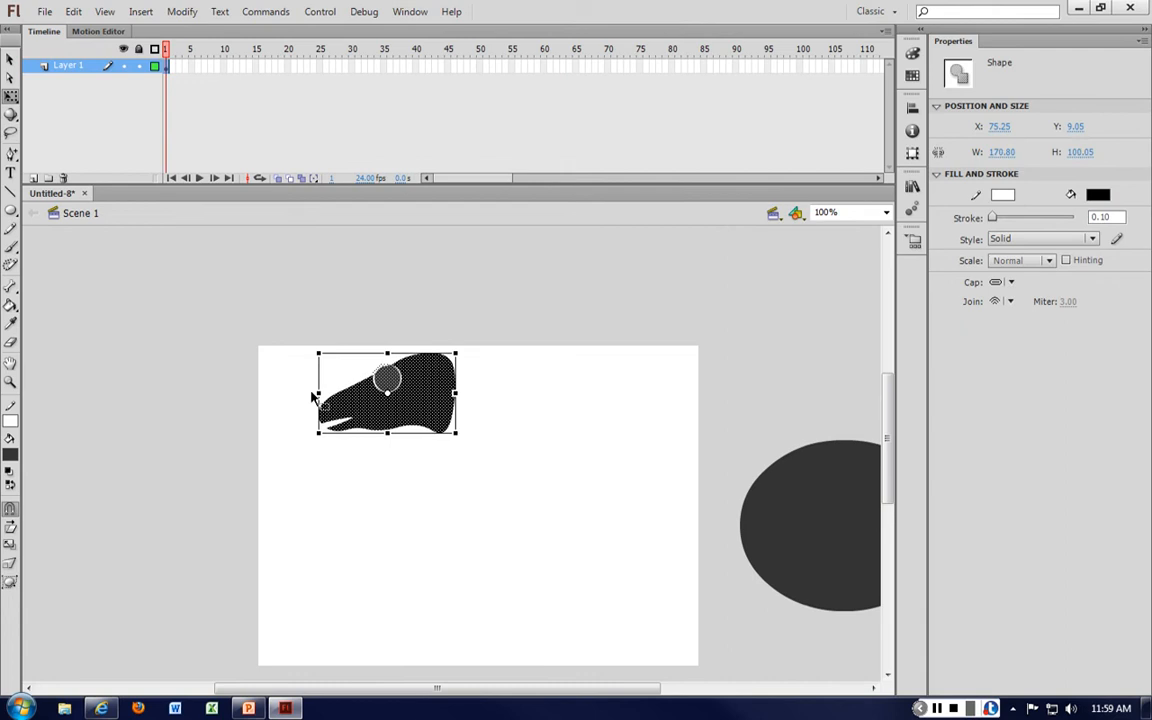
{"action": "left_click_drag", "start_coordinate": [316, 394], "coordinate": [596, 409]}
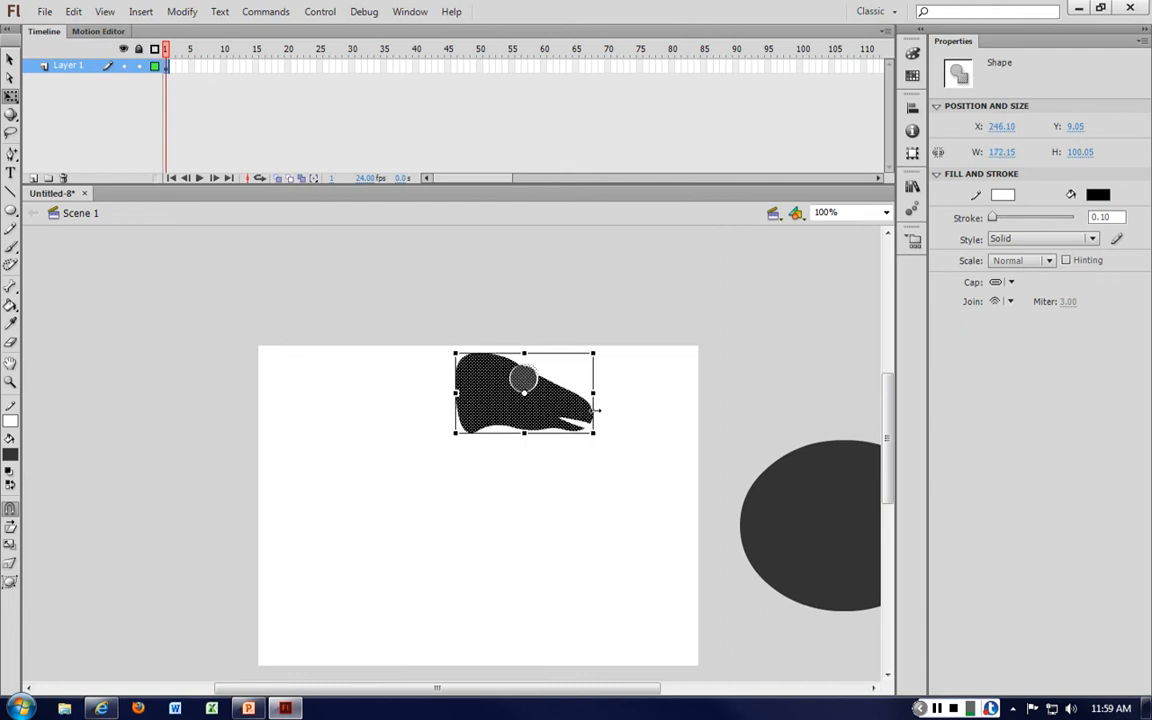
{"action": "left_click", "coordinate": [681, 406]}
{"action": "left_click", "coordinate": [580, 408]}
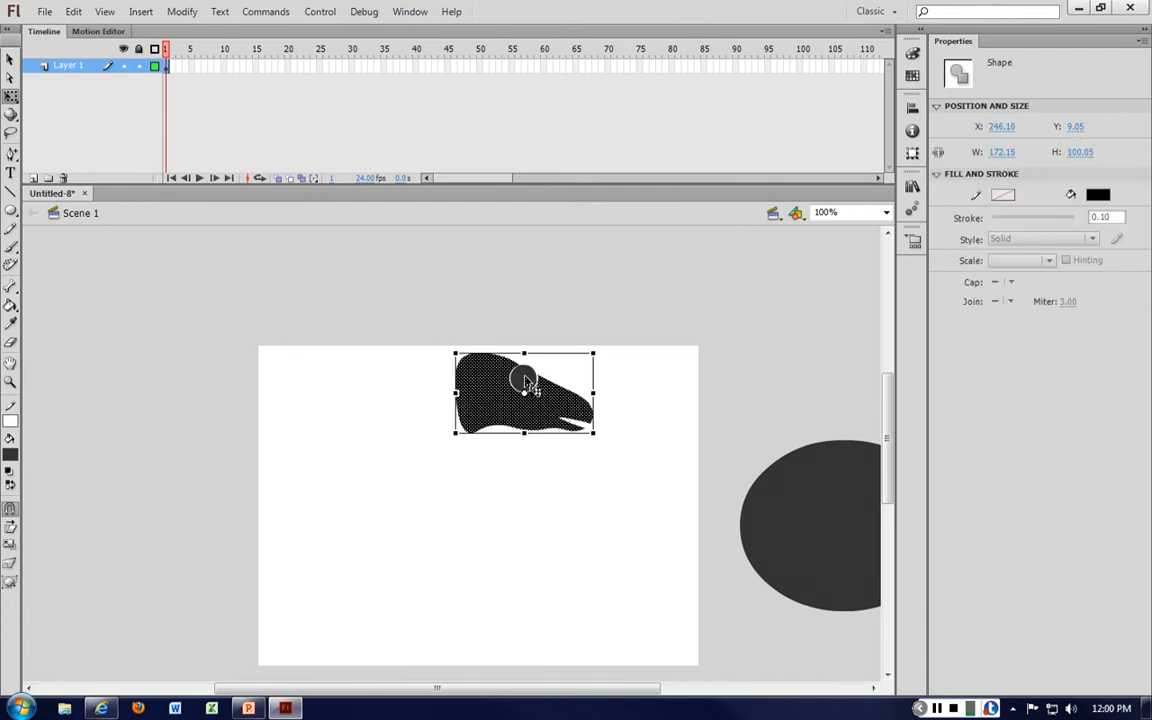
Move the small flipped head left along the top of the stage.
{"action": "left_click_drag", "start_coordinate": [404, 311], "coordinate": [626, 479]}
{"action": "left_click_drag", "start_coordinate": [548, 427], "coordinate": [467, 426]}
{"action": "left_click", "coordinate": [700, 490]}
Move the large dark oval beneath the head and reshape it into an upright body about 227 by 262 px.
{"action": "left_click_drag", "start_coordinate": [845, 537], "coordinate": [394, 531]}
{"action": "left_click_drag", "start_coordinate": [393, 612], "coordinate": [393, 674]}
{"action": "left_click_drag", "start_coordinate": [499, 557], "coordinate": [471, 557]}
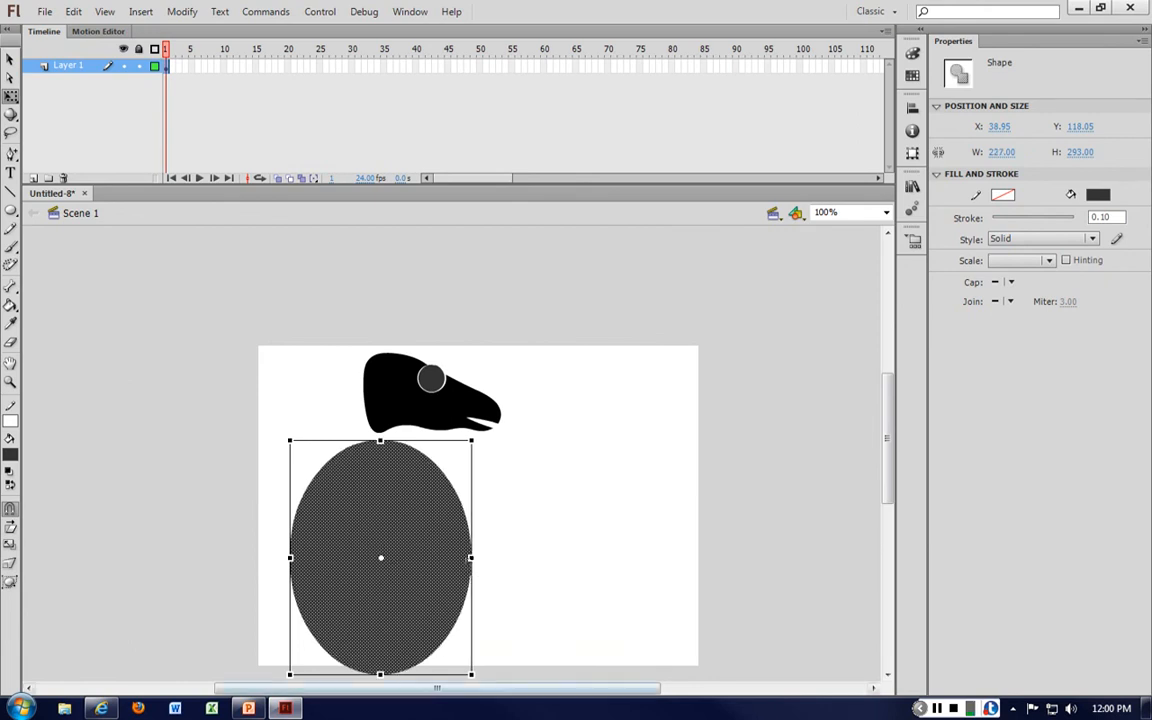
{"action": "left_click_drag", "start_coordinate": [380, 673], "coordinate": [380, 649]}
{"action": "left_click", "coordinate": [594, 566]}
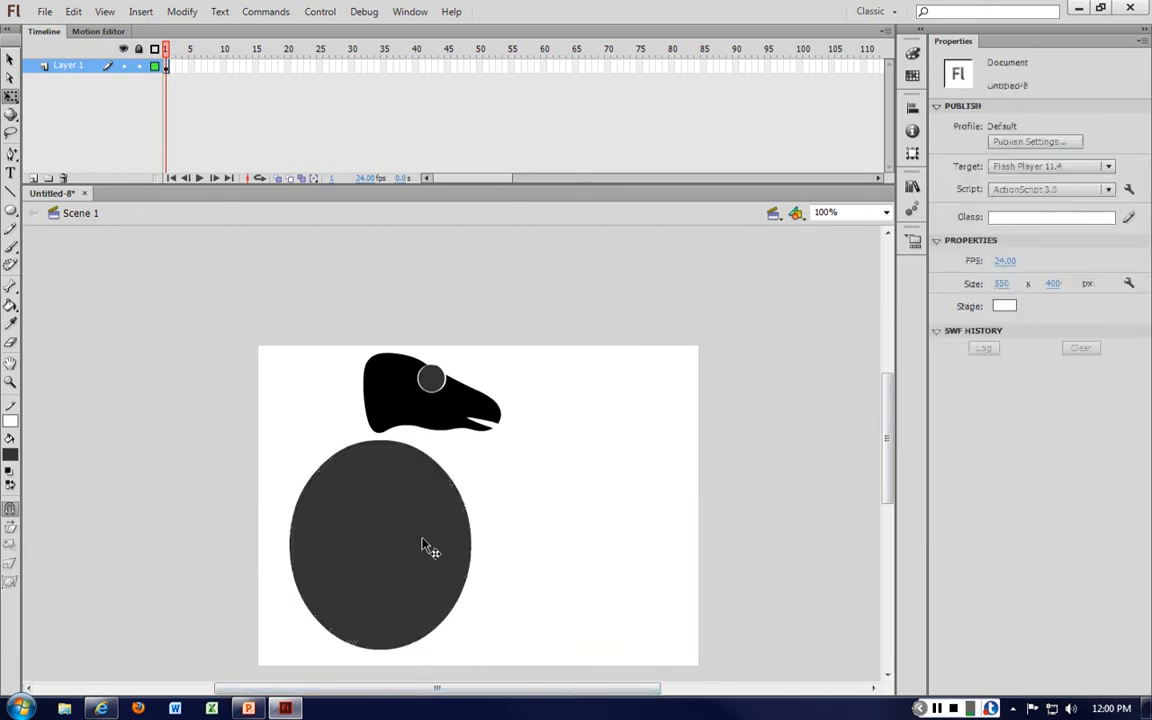
Cut the dark body oval from the head's layer.
{"action": "left_click", "coordinate": [427, 545]}
{"action": "left_click", "coordinate": [581, 514]}
{"action": "left_click", "coordinate": [448, 540]}
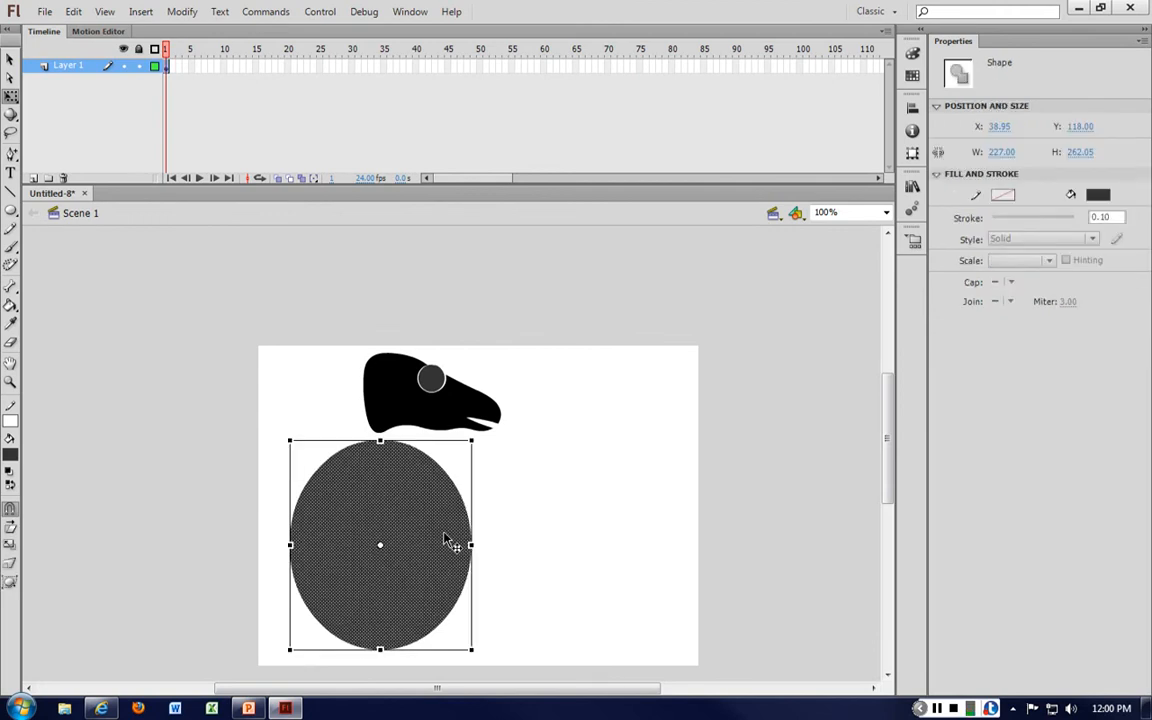
{"action": "key", "text": "Delete"}
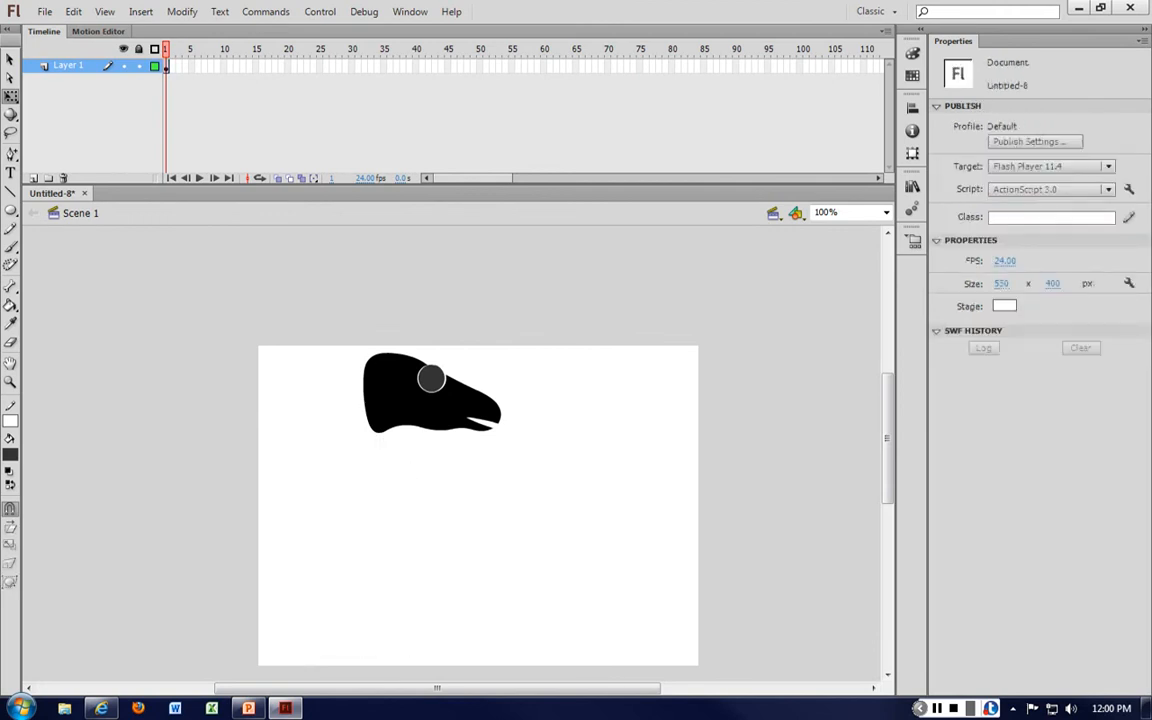
Rename the head's layer as face and add a new layer named body above it.
{"action": "left_click", "coordinate": [249, 67]}
{"action": "type", "text": "face"}
{"action": "key", "text": "Return"}
{"action": "left_click", "coordinate": [33, 178]}
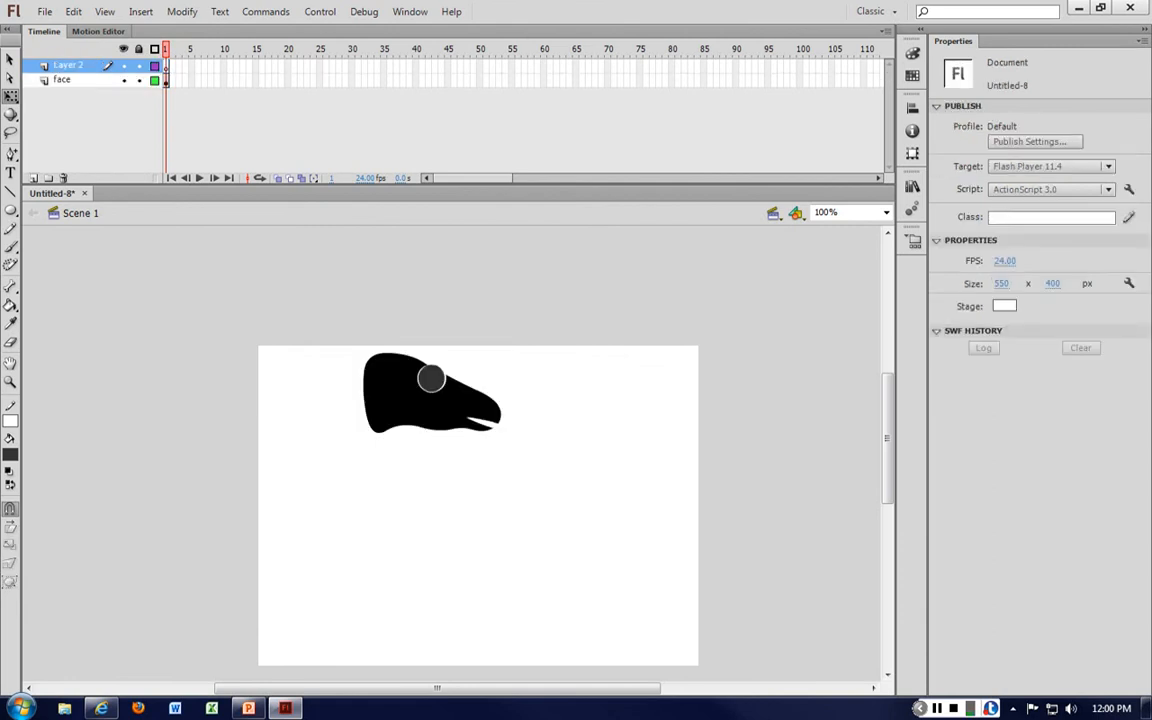
{"action": "double_click", "coordinate": [70, 66]}
{"action": "type", "text": "bo"}
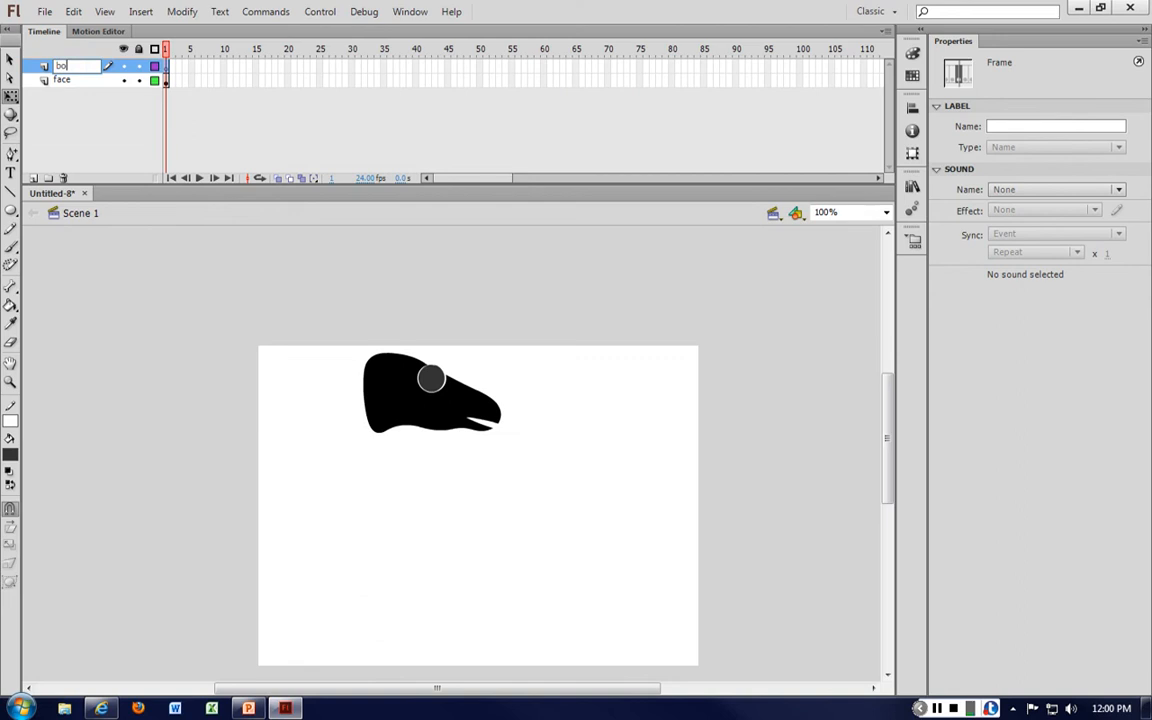
{"action": "type", "text": "dy"}
{"action": "key", "text": "Return"}
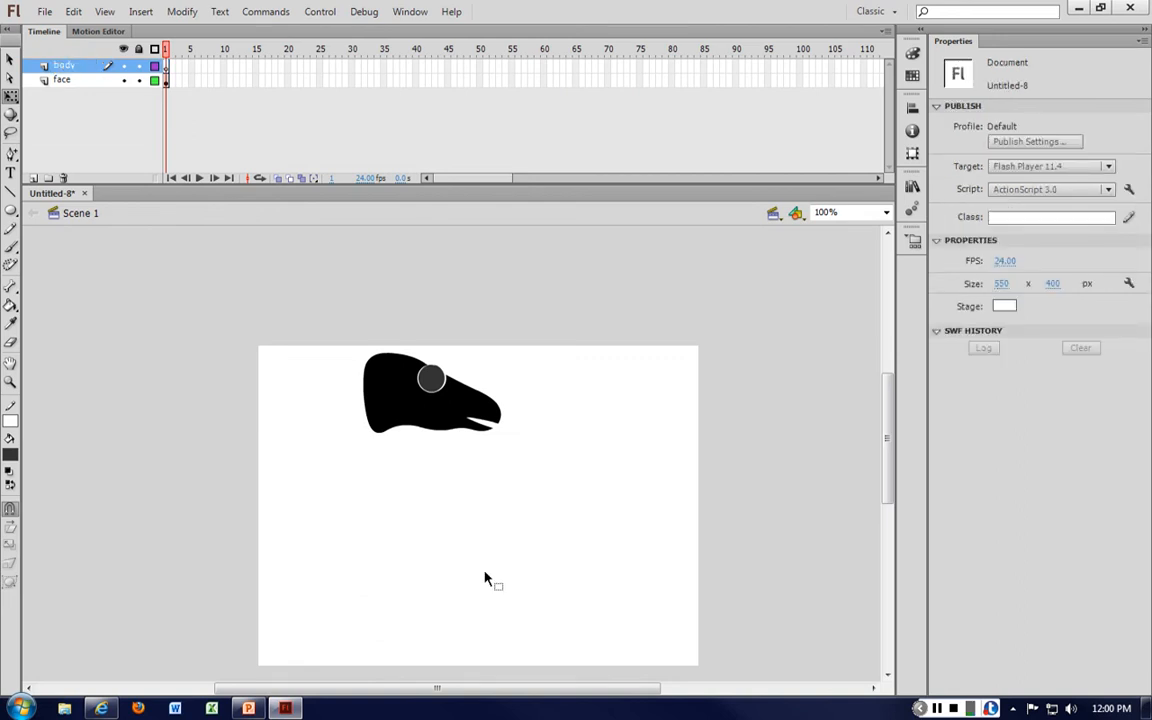
Paste the dark oval onto the body layer and place it overlapping the back and lower part of the head.
{"action": "key", "text": "ctrl+v"}
{"action": "left_click_drag", "start_coordinate": [542, 454], "coordinate": [470, 506]}
{"action": "left_click", "coordinate": [560, 505]}
{"action": "left_click", "coordinate": [368, 463]}
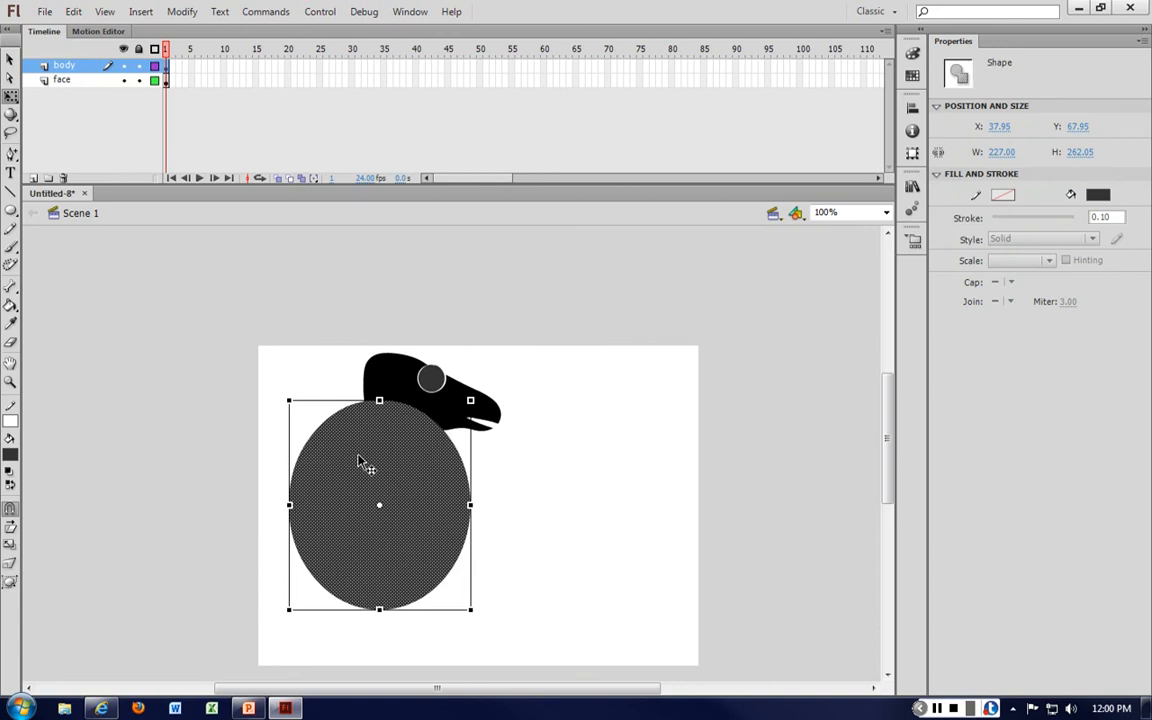
Bend the dark body's back edge inward into a waist, and move the body layer beneath the face layer.
{"action": "left_click", "coordinate": [271, 362]}
{"action": "left_click_drag", "start_coordinate": [298, 478], "coordinate": [338, 481]}
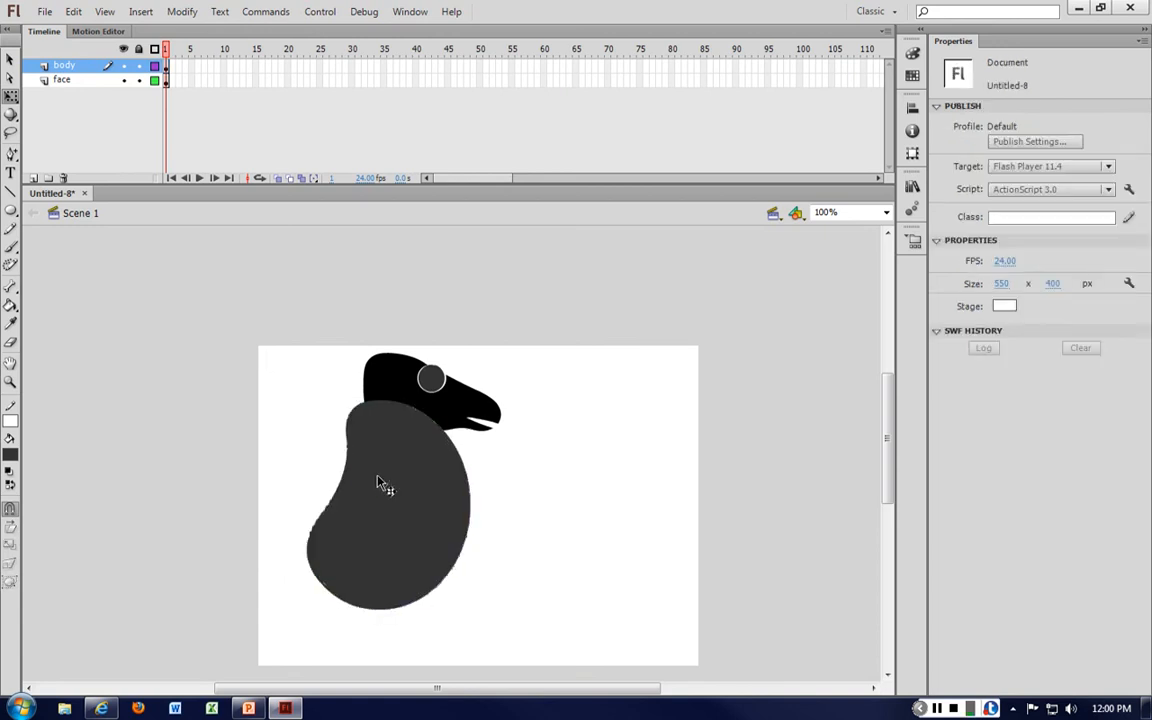
{"action": "left_click_drag", "start_coordinate": [442, 501], "coordinate": [450, 506]}
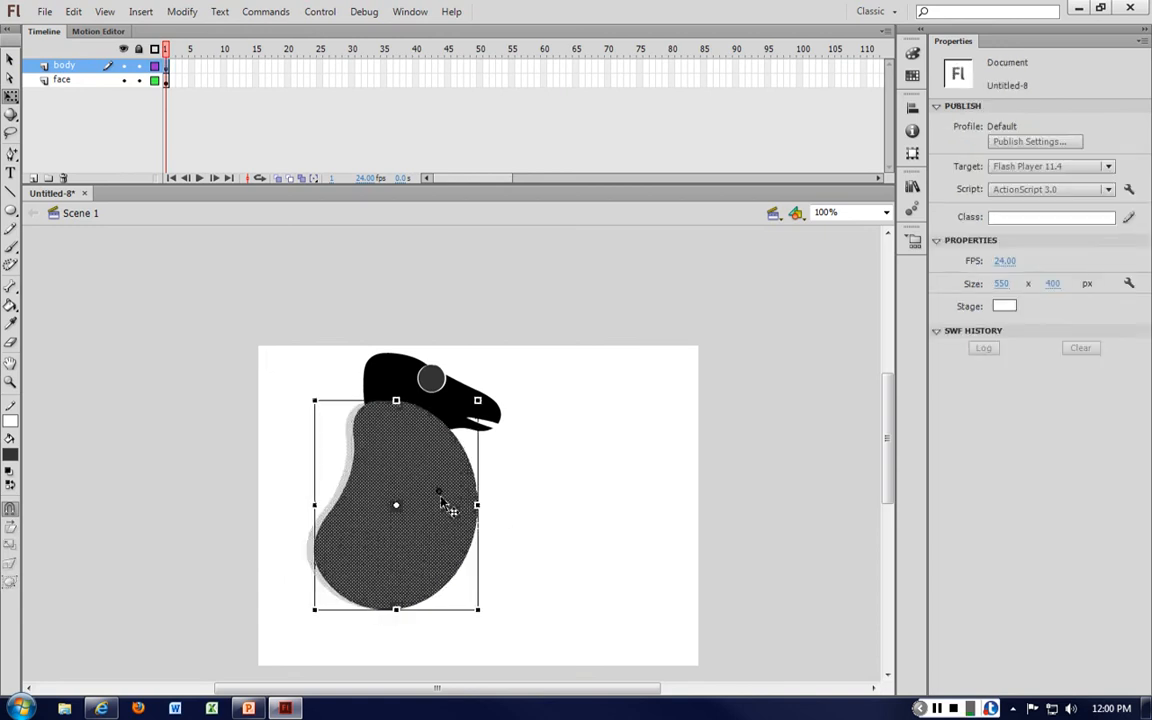
{"action": "left_click_drag", "start_coordinate": [64, 65], "coordinate": [64, 86]}
{"action": "left_click", "coordinate": [618, 470]}
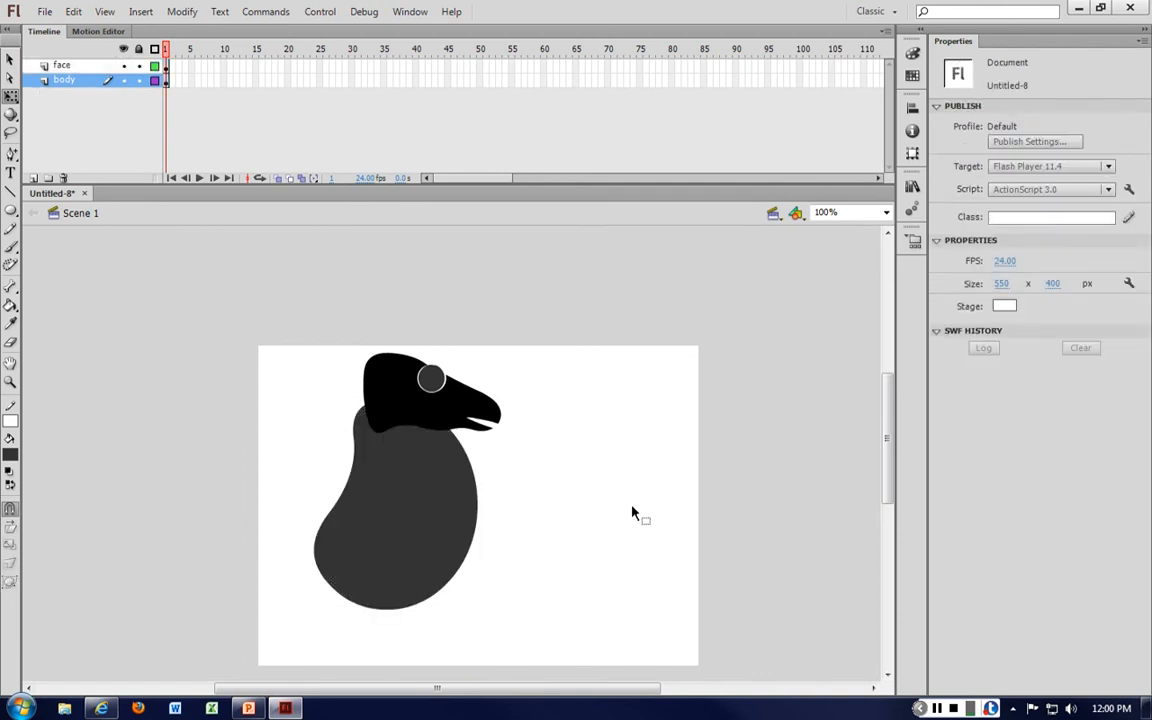
{"action": "left_click_drag", "start_coordinate": [313, 567], "coordinate": [333, 555]}
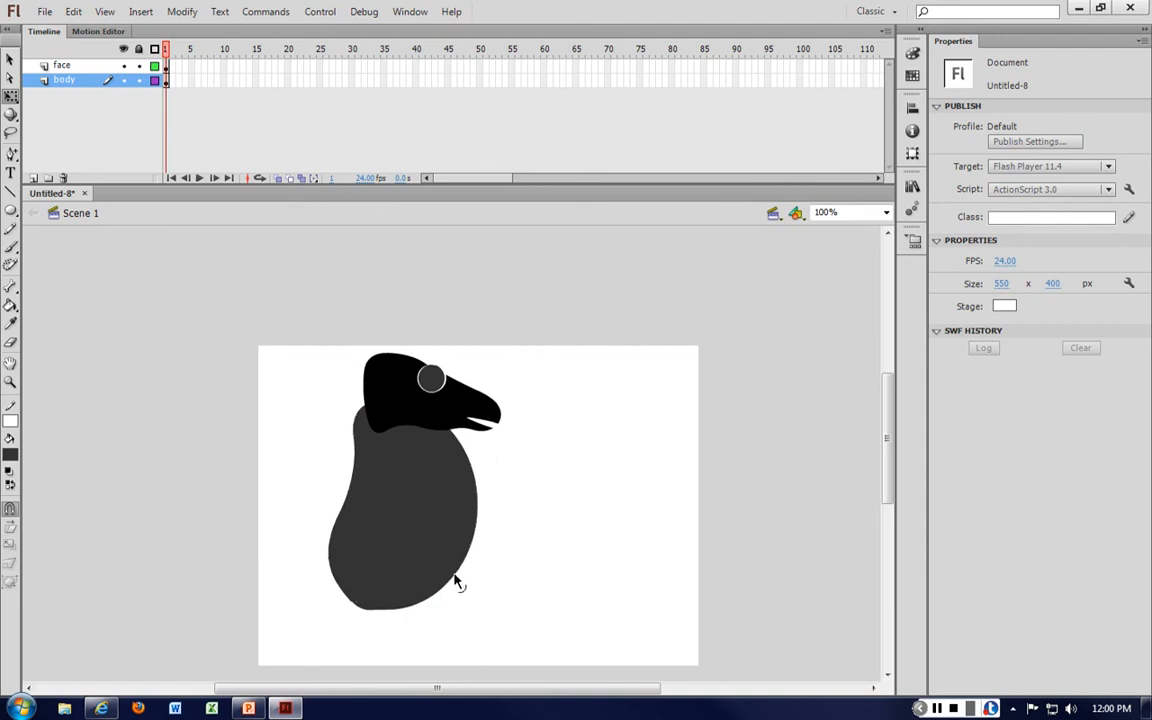
{"action": "left_click_drag", "start_coordinate": [457, 582], "coordinate": [466, 588]}
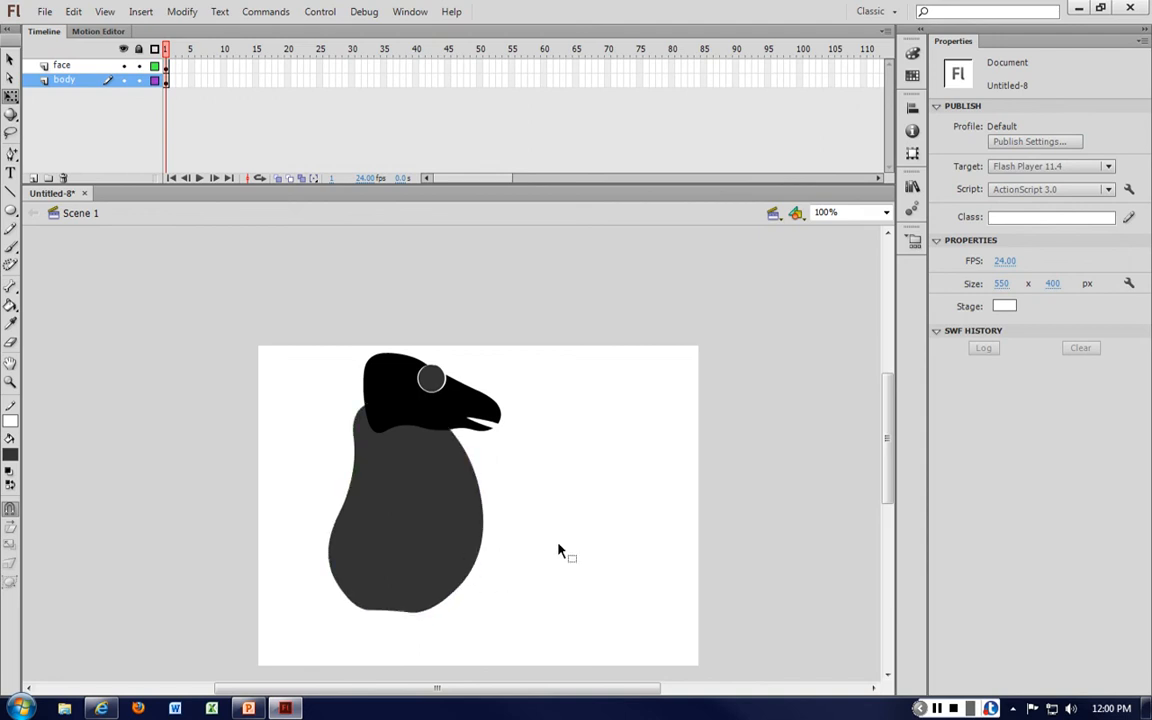
{"action": "key", "text": "ctrl+z"}
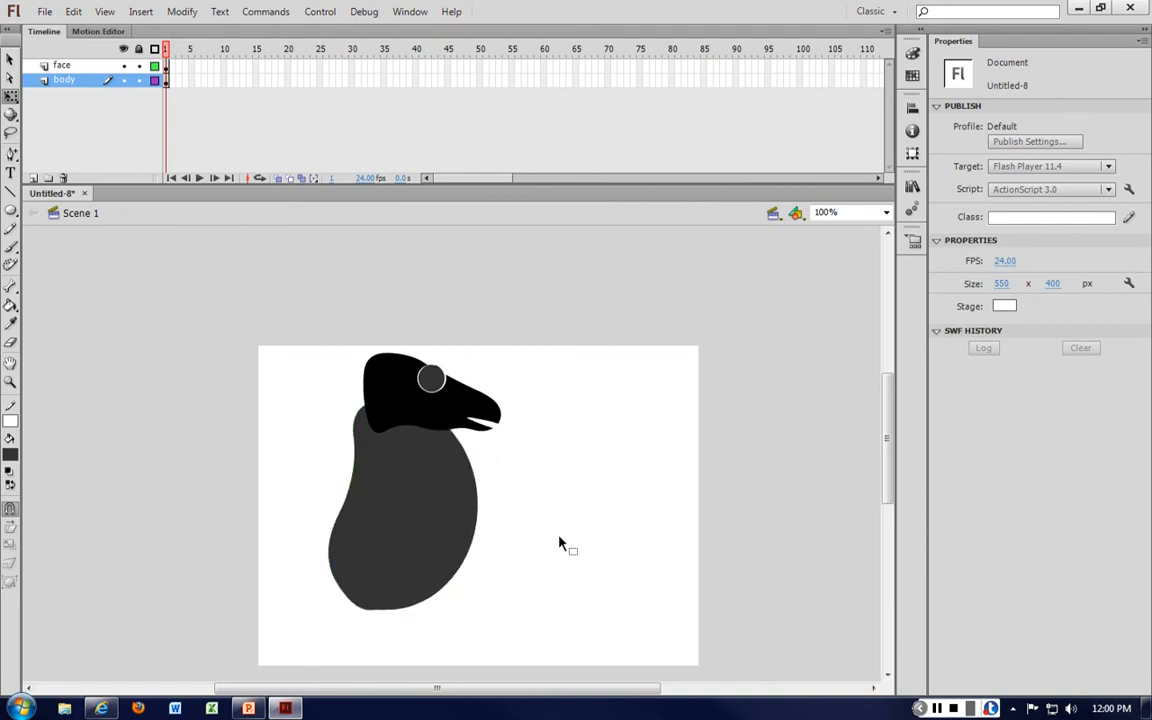
{"action": "key", "text": "ctrl+z"}
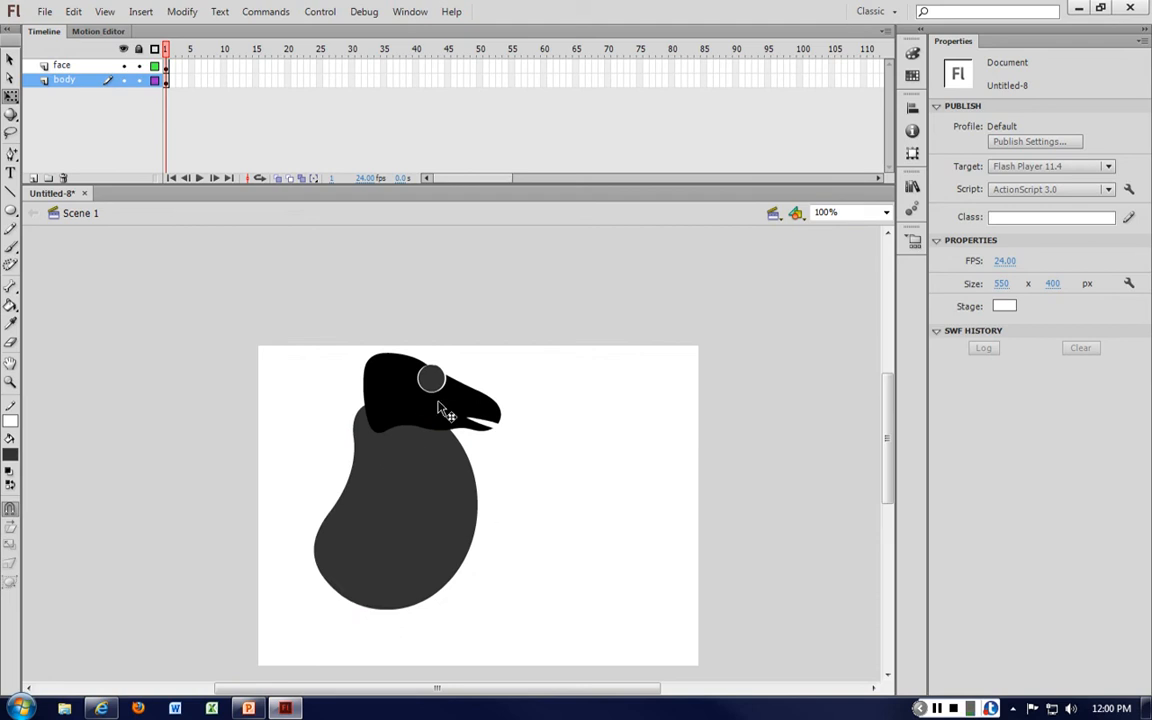
Shift the dark body slightly down and forward so its neck sits beneath the head.
{"action": "left_click", "coordinate": [411, 476]}
{"action": "left_click_drag", "start_coordinate": [411, 476], "coordinate": [419, 489]}
{"action": "left_click", "coordinate": [565, 475]}
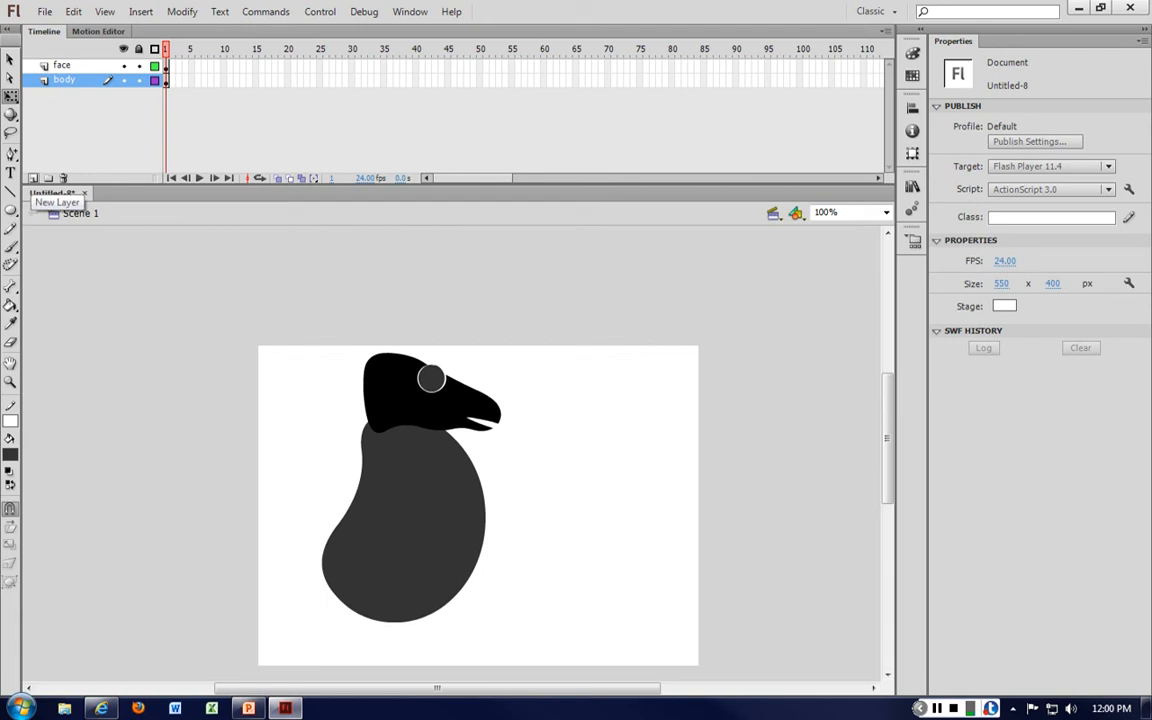
Add a new layer between the face and body layers and name it arm.
{"action": "left_click", "coordinate": [33, 178]}
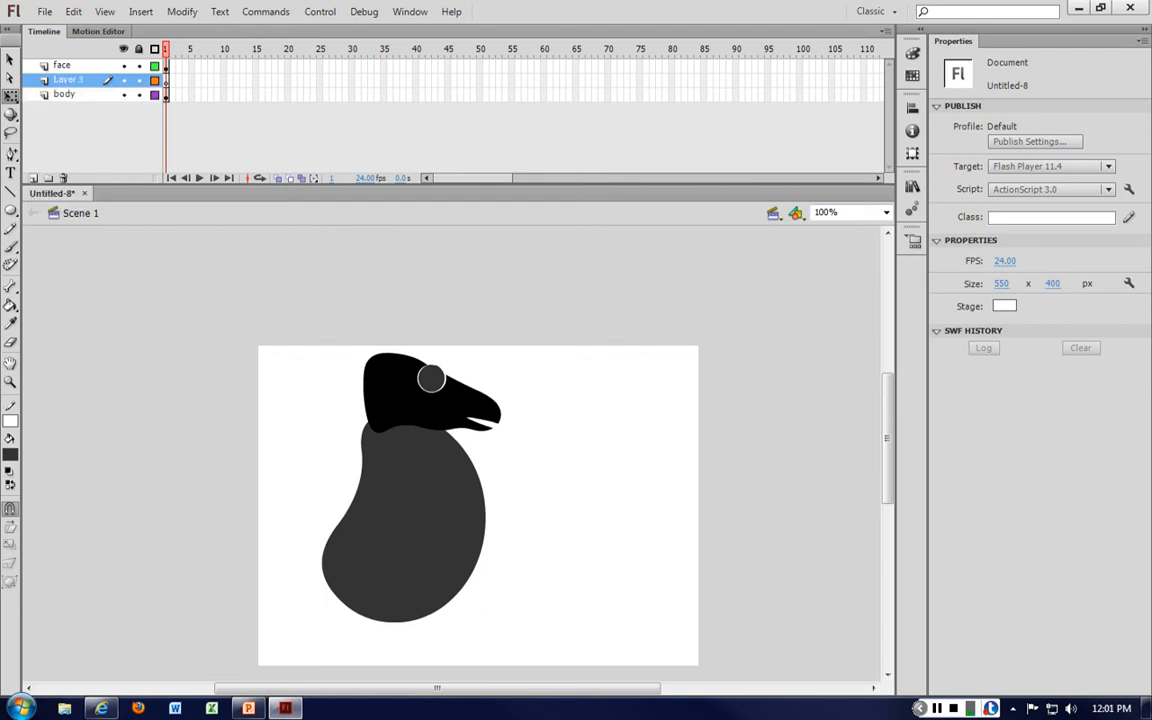
{"action": "double_click", "coordinate": [68, 80]}
{"action": "type", "text": "a"}
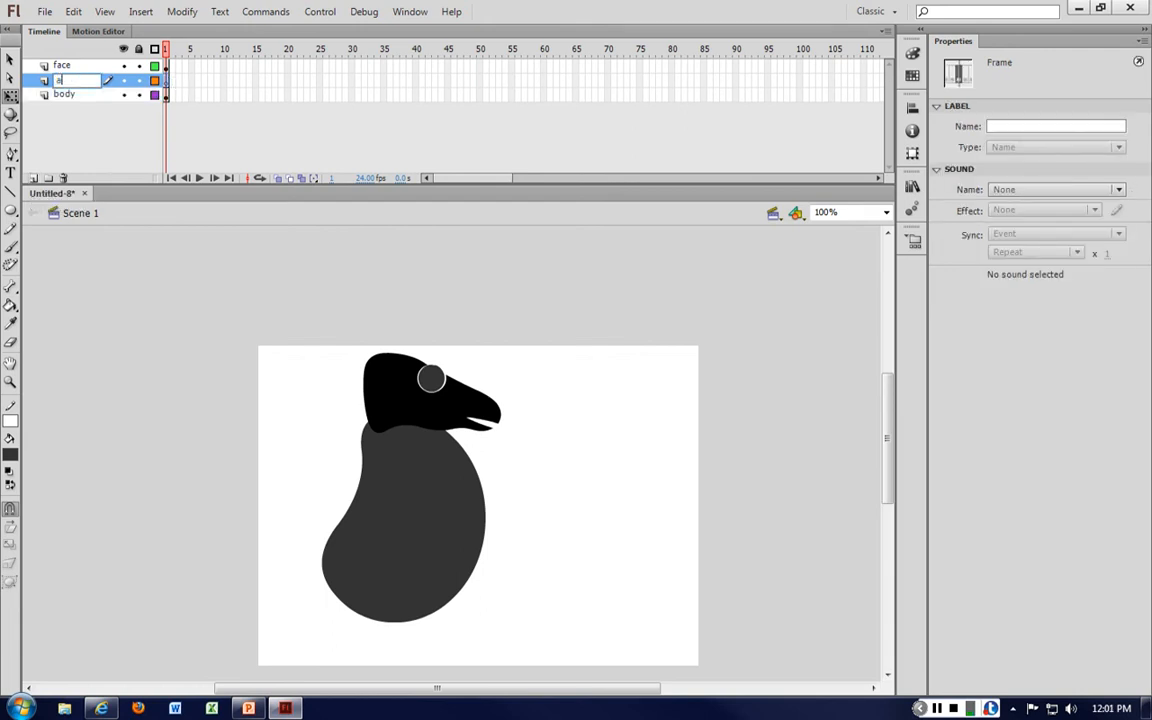
{"action": "type", "text": "rm"}
{"action": "key", "text": "Return"}
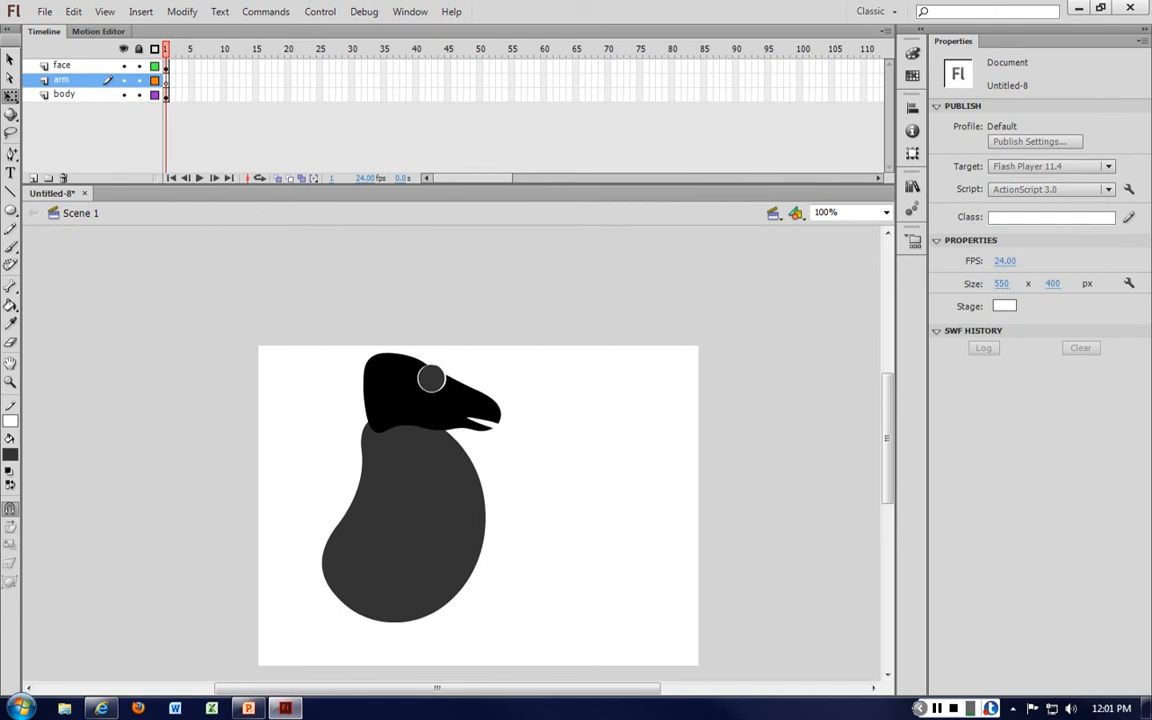
Switch to Internet Explorer and view the Yoda animation example on the instructor's website, then return to Flash.
{"action": "left_click_drag", "start_coordinate": [1150, 180], "coordinate": [545, 32]}
{"action": "left_click", "coordinate": [1028, 34]}
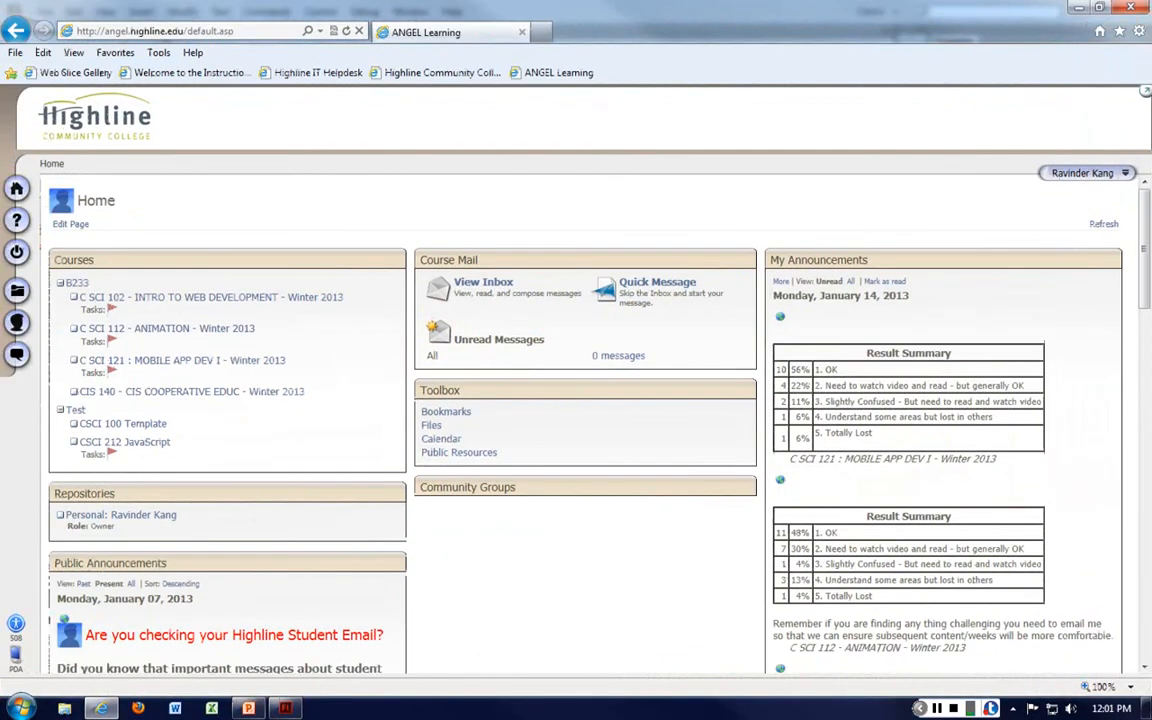
{"action": "left_click", "coordinate": [541, 32]}
{"action": "type", "text": "rav"}
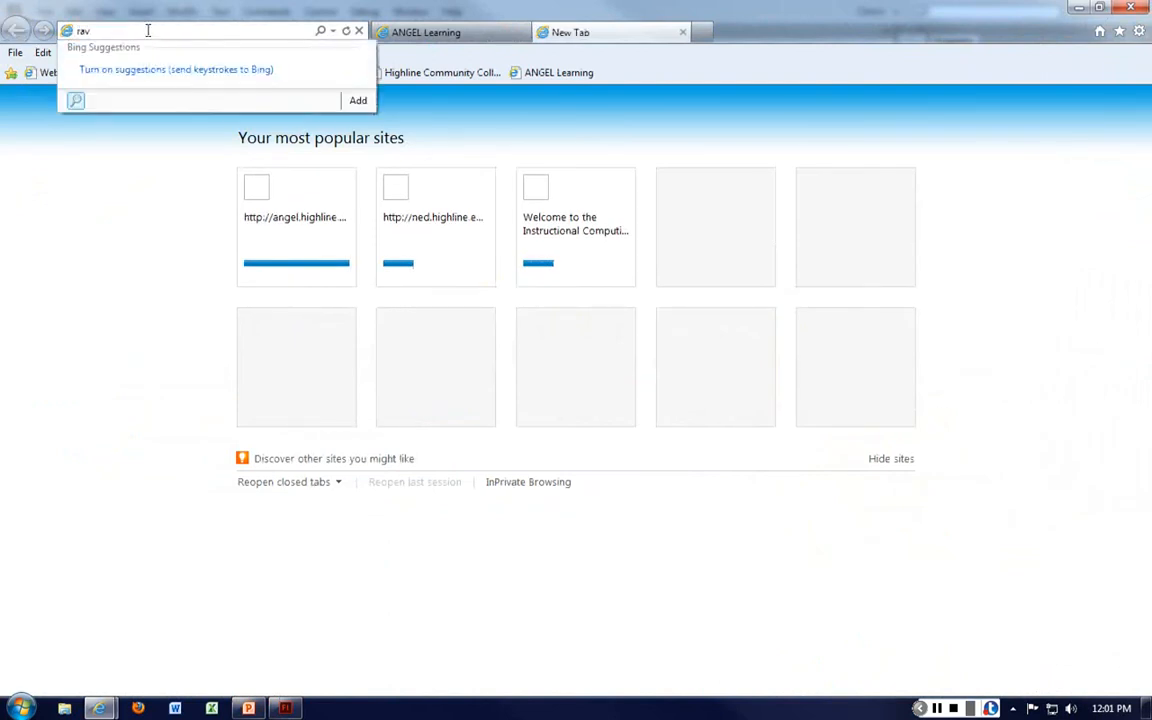
{"action": "type", "text": "inderkang"}
{"action": "key", "text": "Return"}
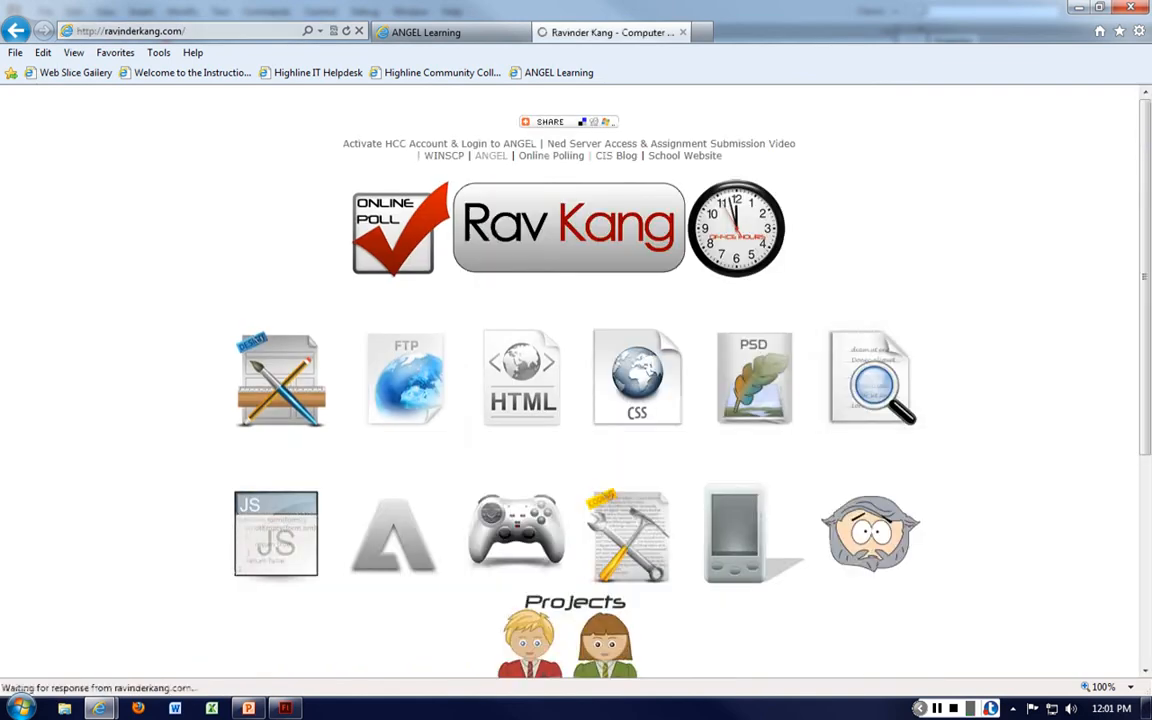
{"action": "scroll", "coordinate": [576, 400], "scroll_direction": "down", "scroll_amount": 3}
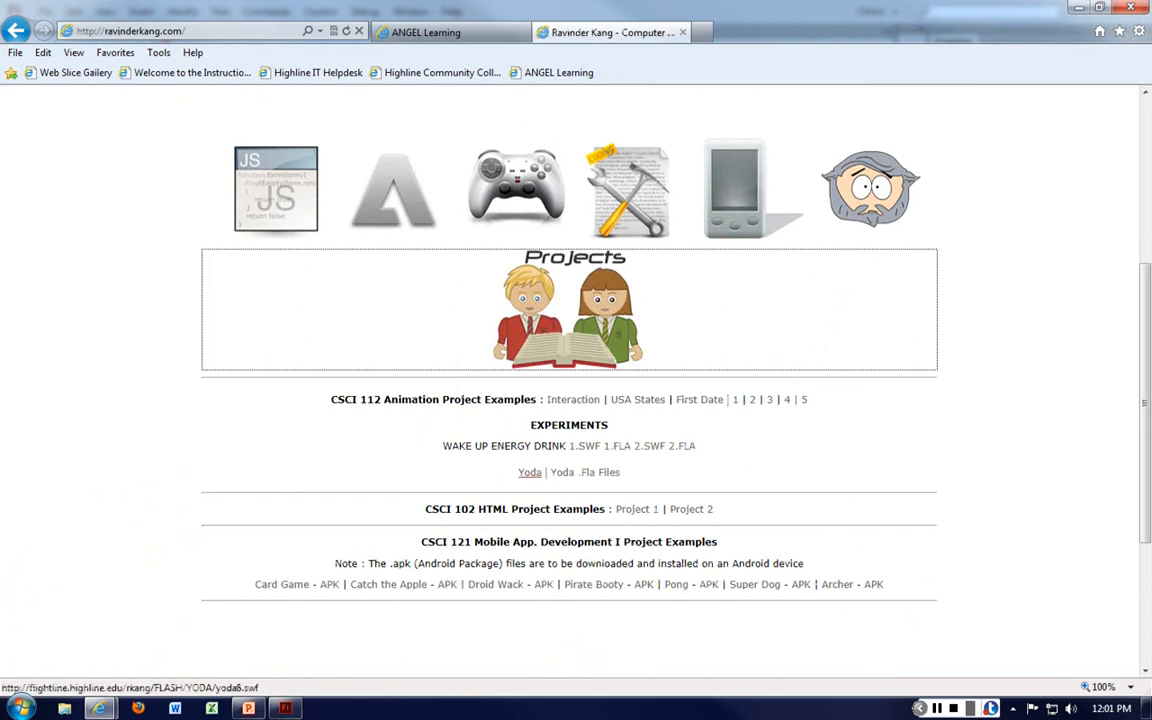
{"action": "left_click", "coordinate": [529, 472]}
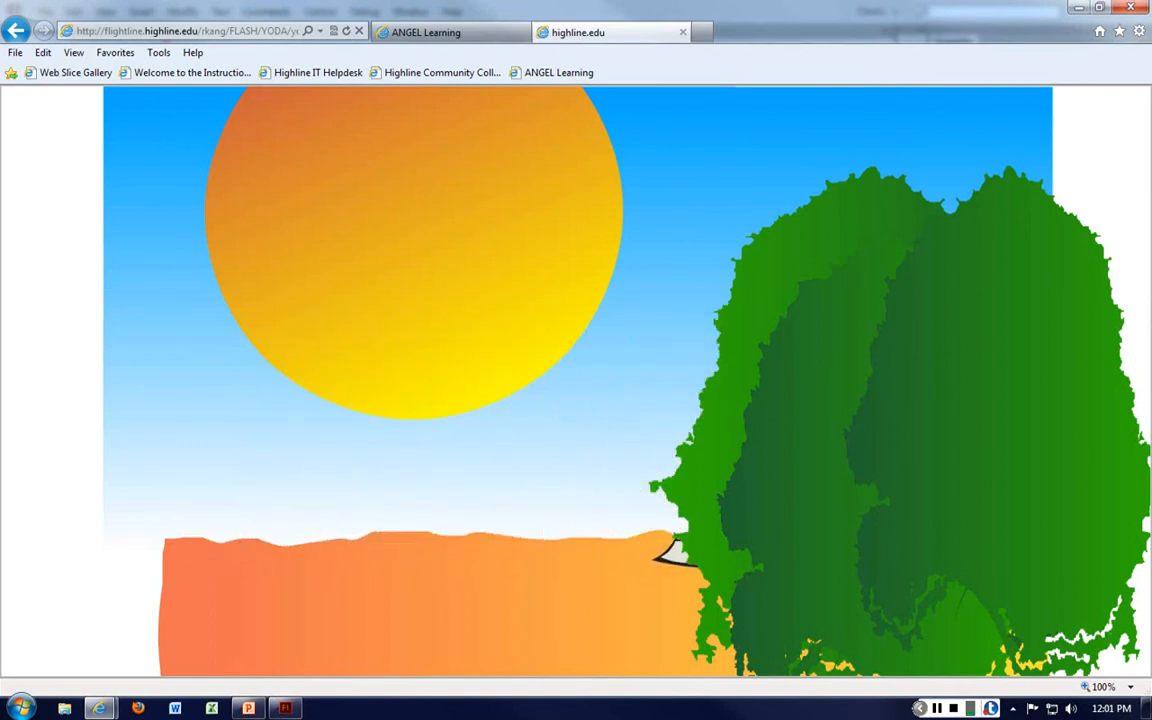
{"action": "key", "text": "alt+Tab"}
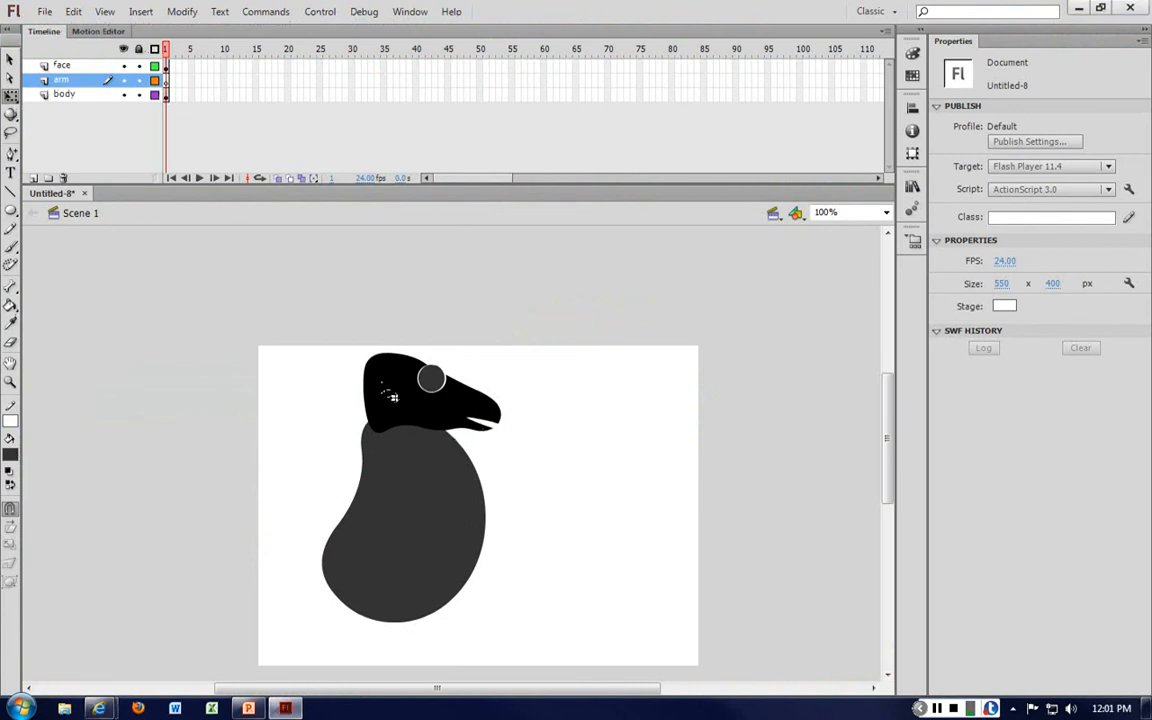
Move the head and eye on the face layer slightly down onto the body, to about Y 14 px.
{"action": "left_click", "coordinate": [62, 65]}
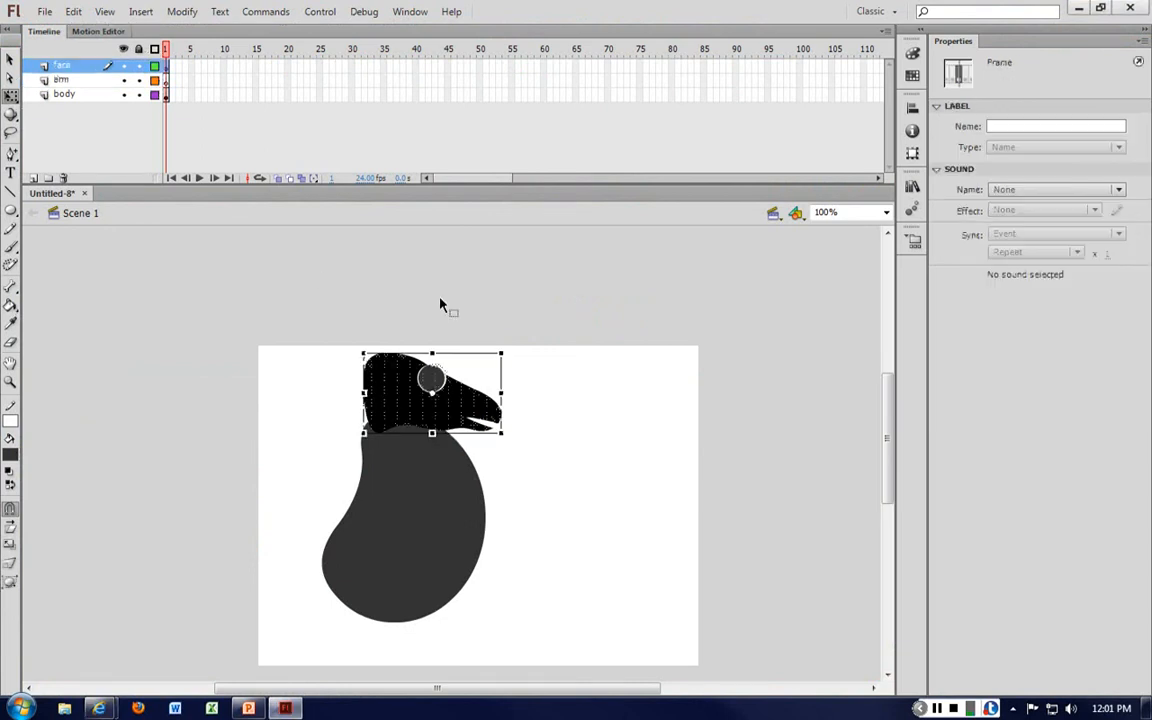
{"action": "left_click", "coordinate": [463, 413]}
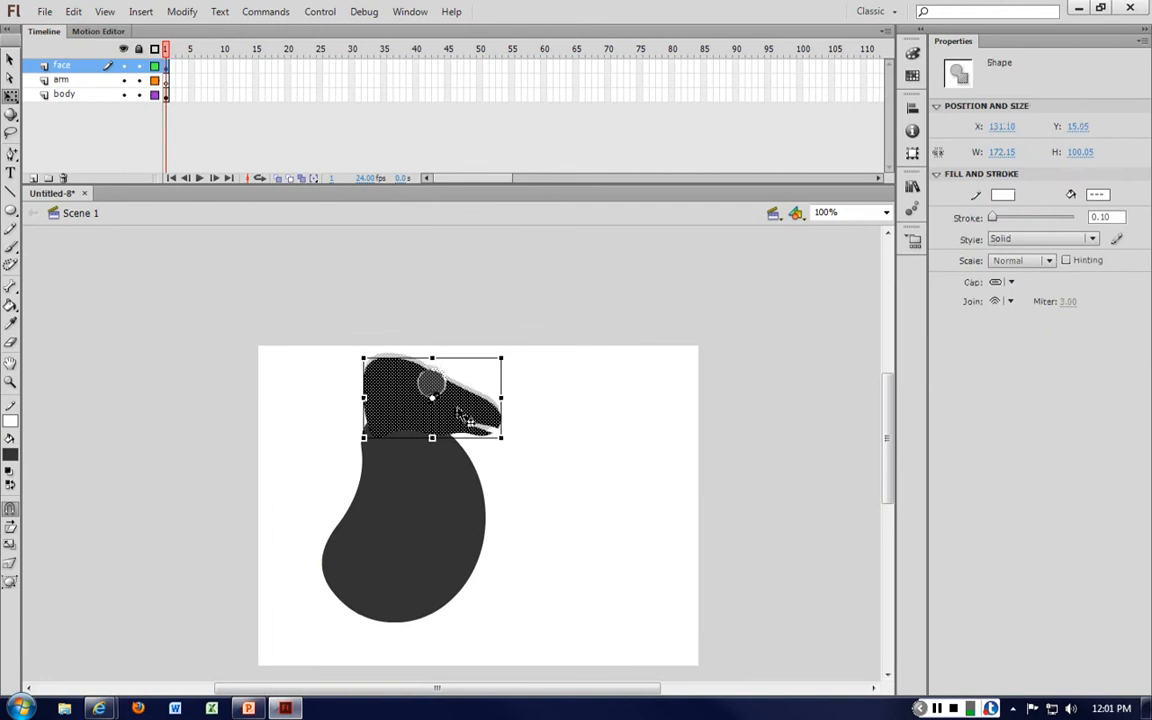
{"action": "mouse_move", "coordinate": [460, 412]}
{"action": "left_mouse_down"}
{"action": "mouse_move", "coordinate": [455, 393]}
{"action": "mouse_move", "coordinate": [465, 418]}
{"action": "left_mouse_up"}
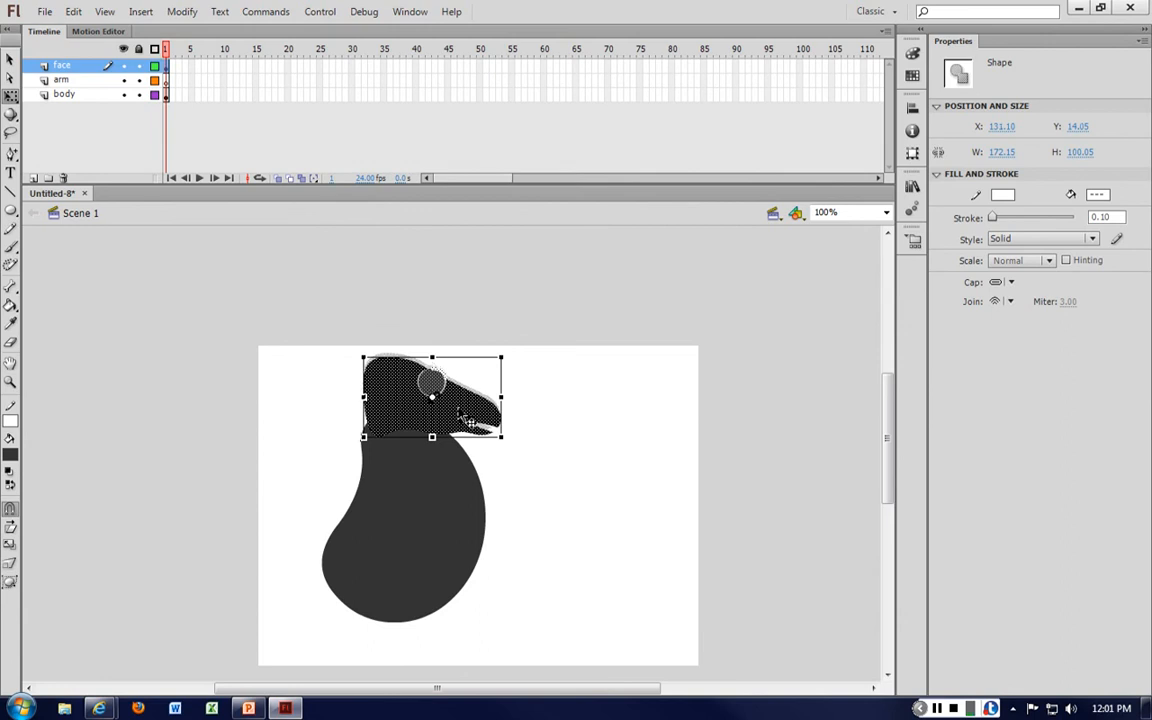
{"action": "left_click", "coordinate": [586, 409]}
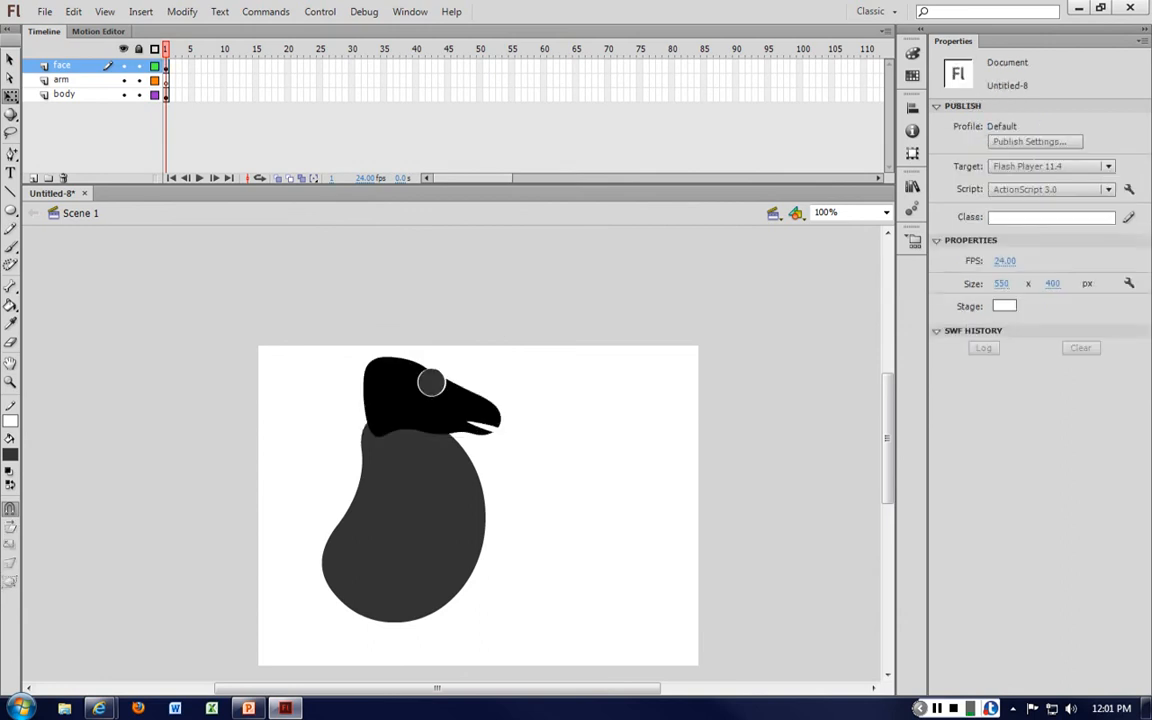
Draw a tall oval about 72 by 180 px on the arm layer, in the blank area beside the body.
{"action": "left_click", "coordinate": [61, 79]}
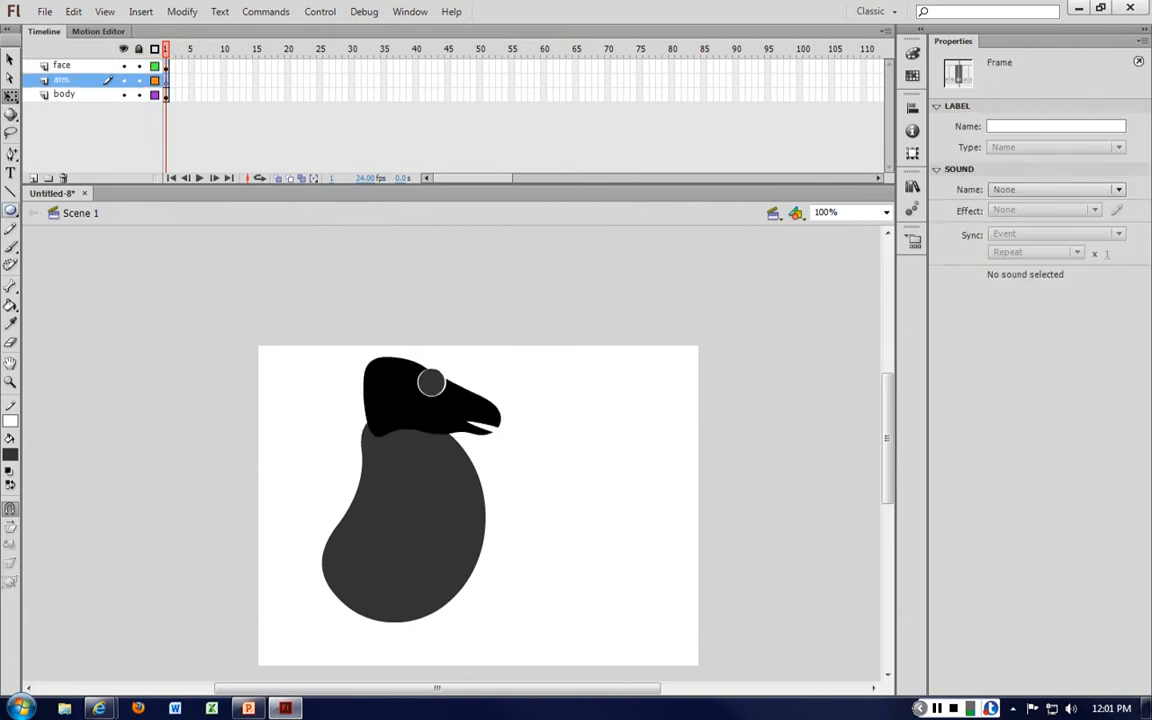
{"action": "left_click", "coordinate": [10, 210]}
{"action": "left_click_drag", "start_coordinate": [567, 444], "coordinate": [623, 588]}
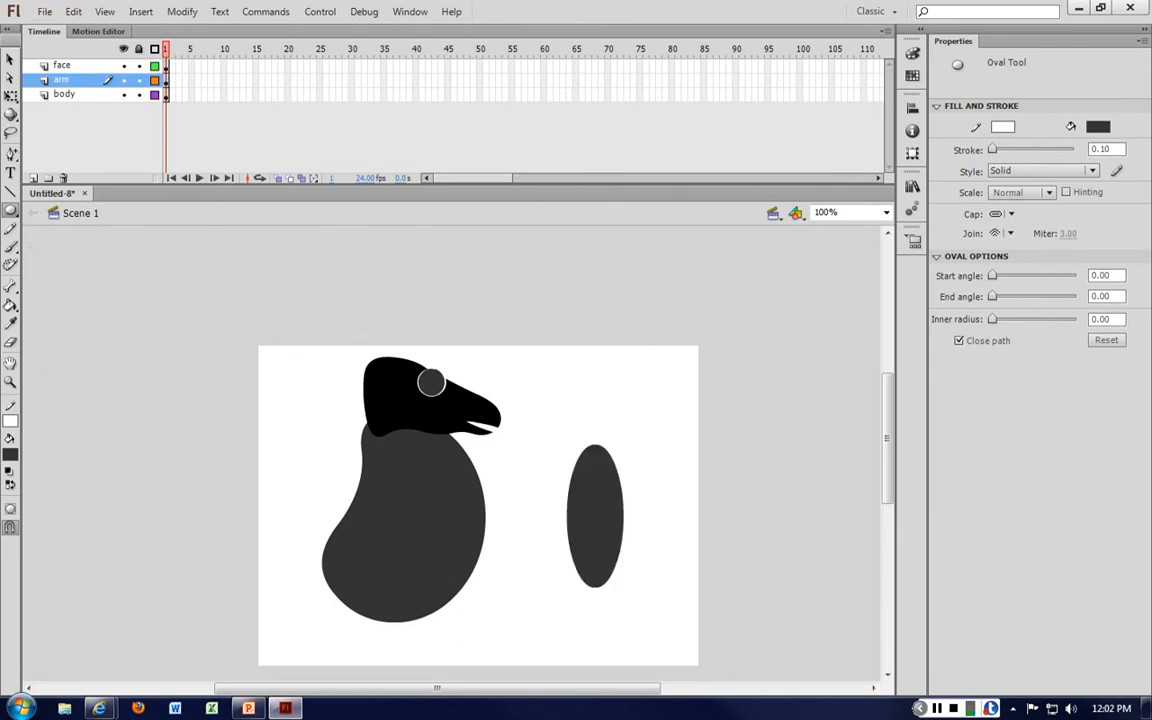
Delete the arm oval's outline and change its fill to mid grey #666666.
{"action": "left_click", "coordinate": [10, 453]}
{"action": "left_click", "coordinate": [41, 508]}
{"action": "key", "text": "v"}
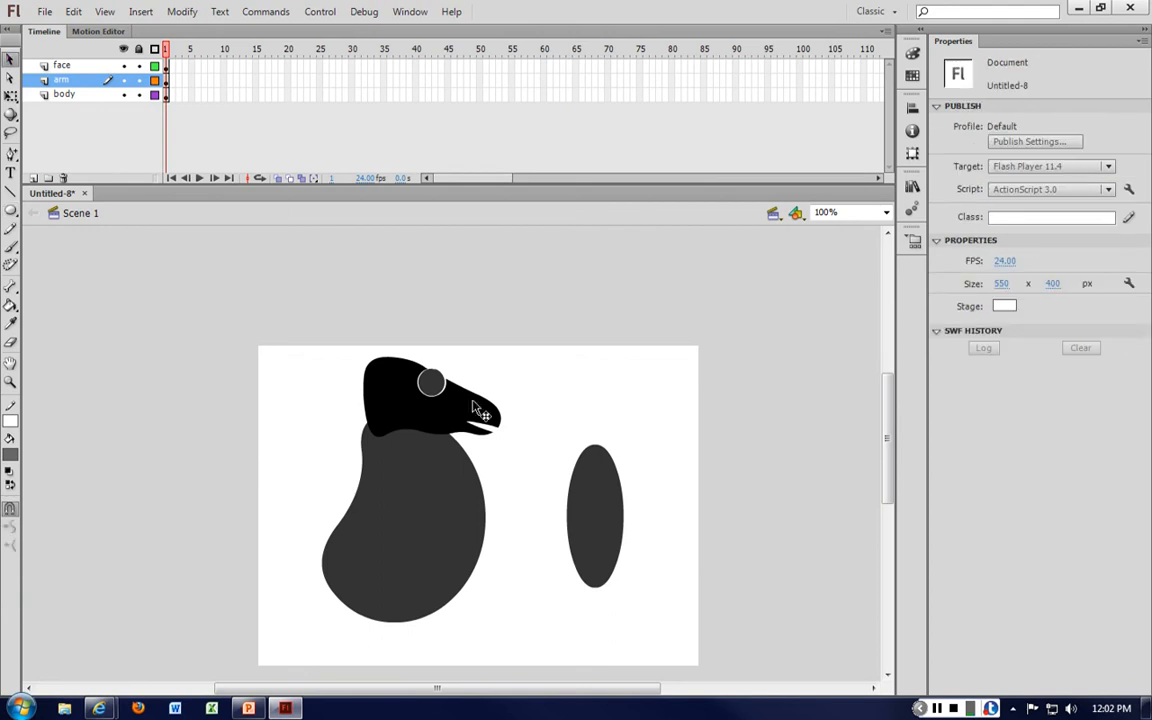
{"action": "left_click", "coordinate": [618, 490]}
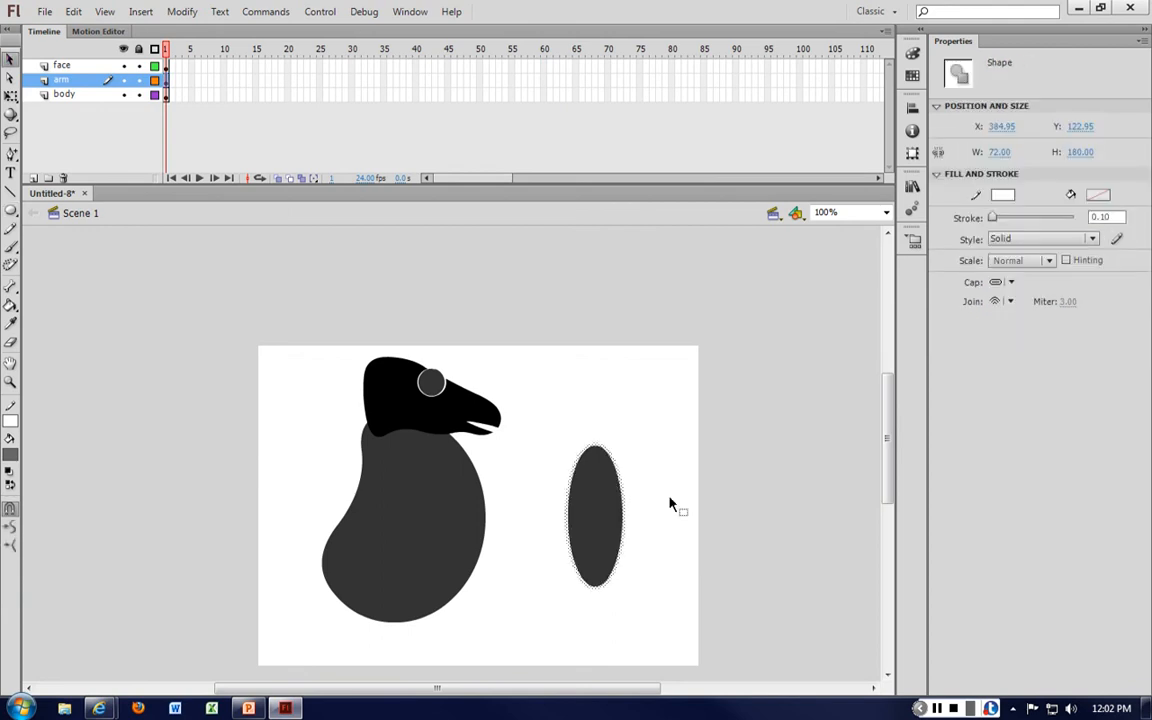
{"action": "left_click", "coordinate": [670, 503]}
{"action": "left_click", "coordinate": [10, 453]}
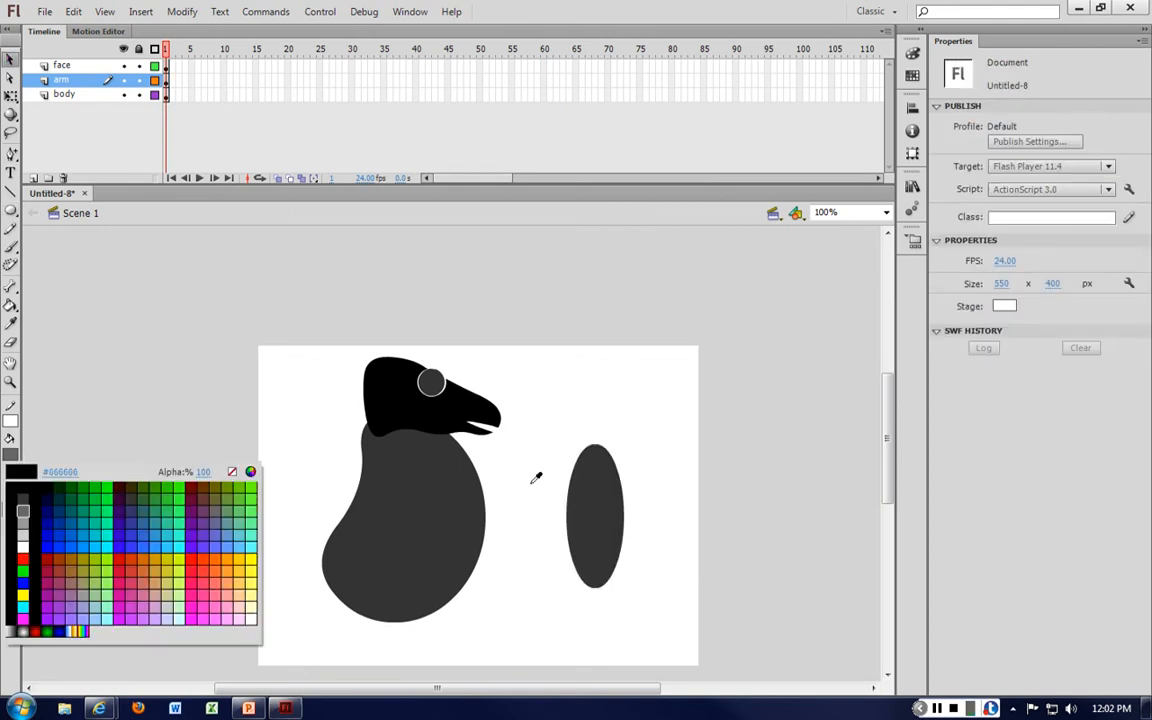
{"action": "left_click", "coordinate": [23, 535]}
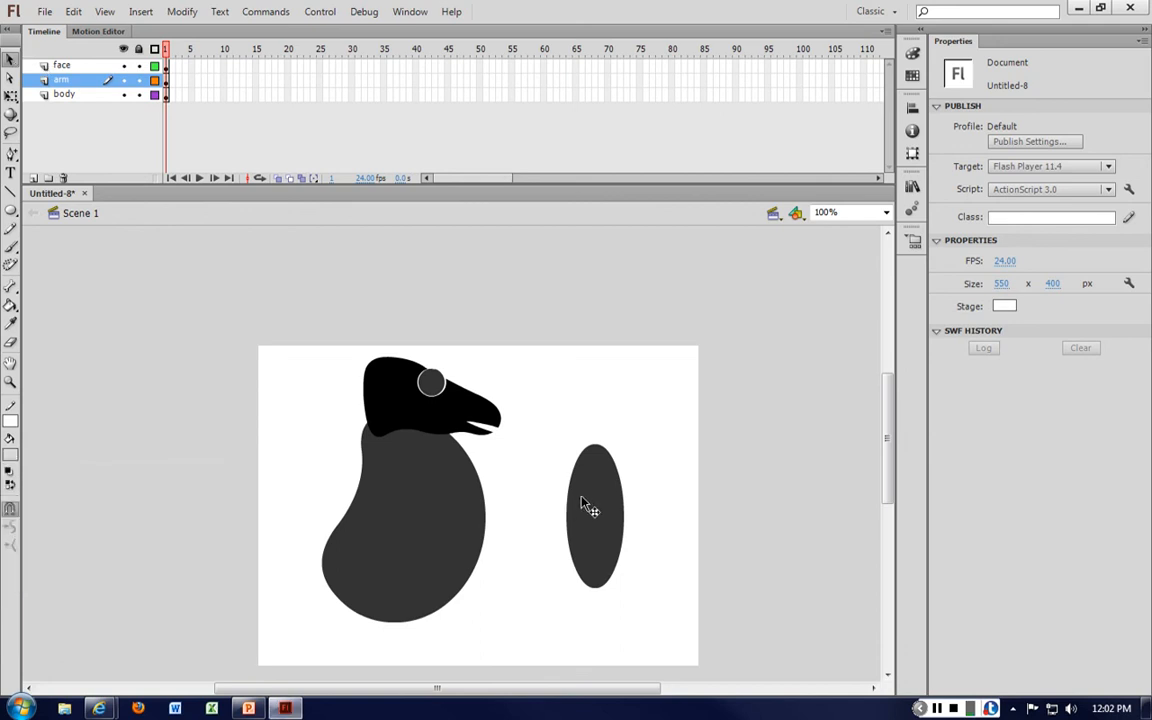
{"action": "left_click", "coordinate": [588, 507]}
{"action": "left_click", "coordinate": [10, 453]}
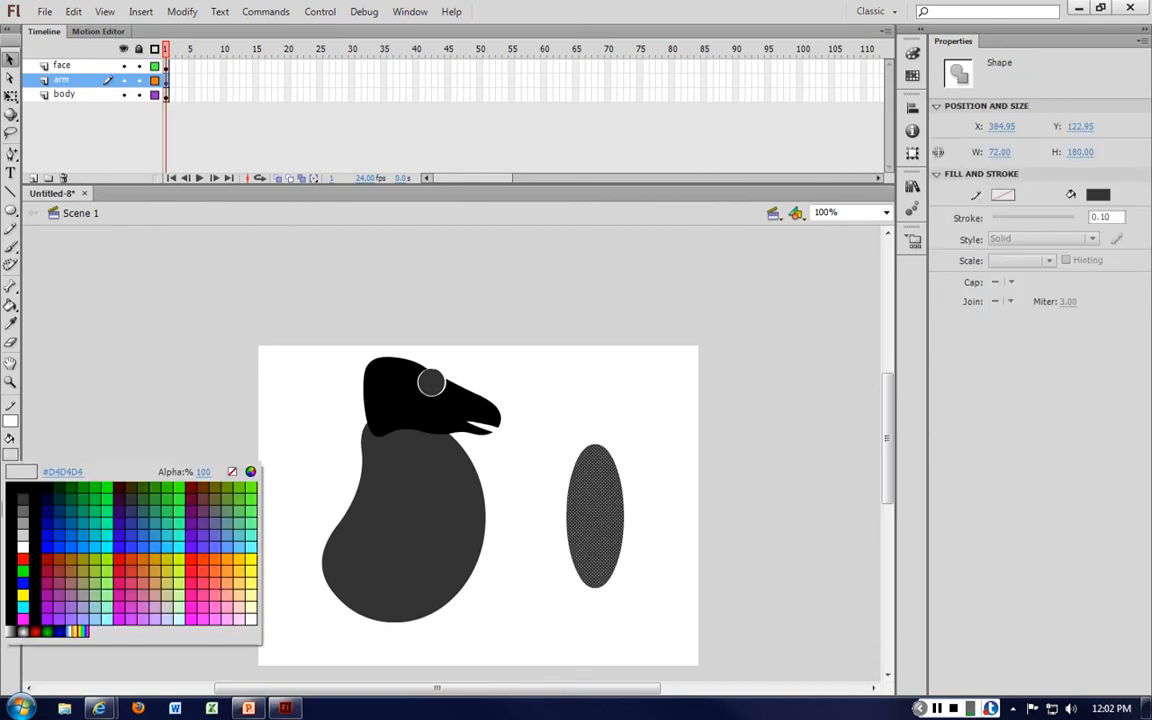
{"action": "left_click", "coordinate": [23, 513]}
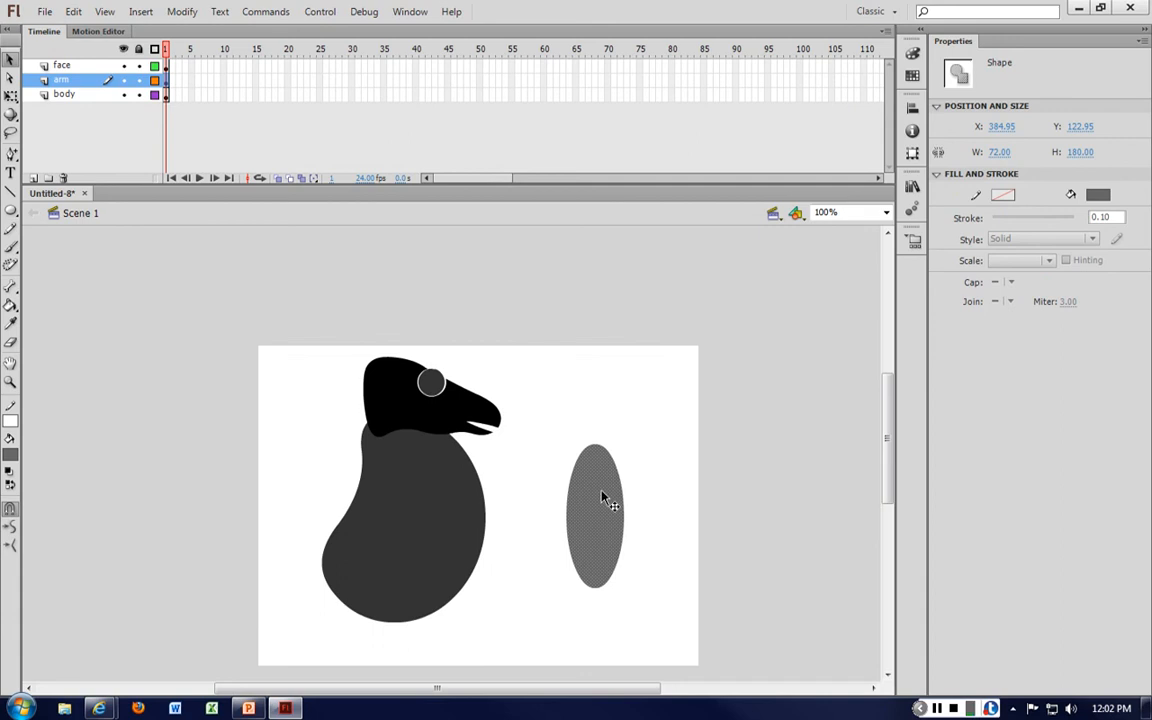
Place the grey arm oval over the middle of the body and curve its upper front edge inward.
{"action": "left_click_drag", "start_coordinate": [604, 494], "coordinate": [426, 508]}
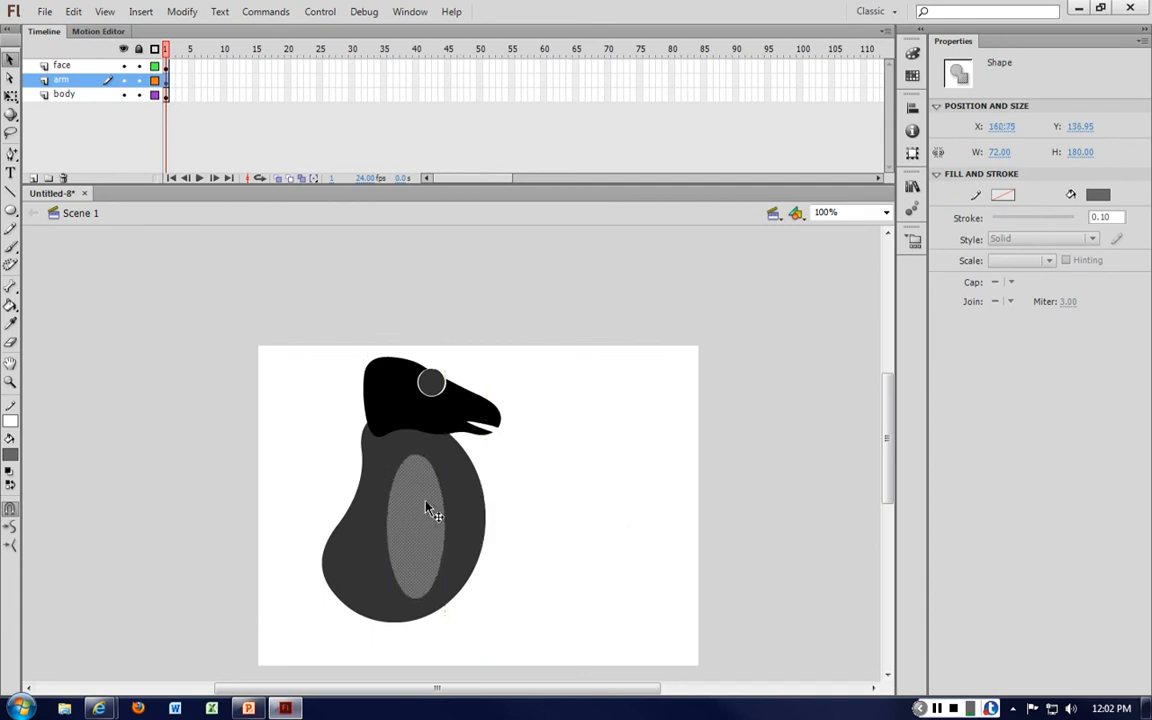
{"action": "left_click", "coordinate": [579, 489]}
{"action": "key", "text": "ctrl+equal"}
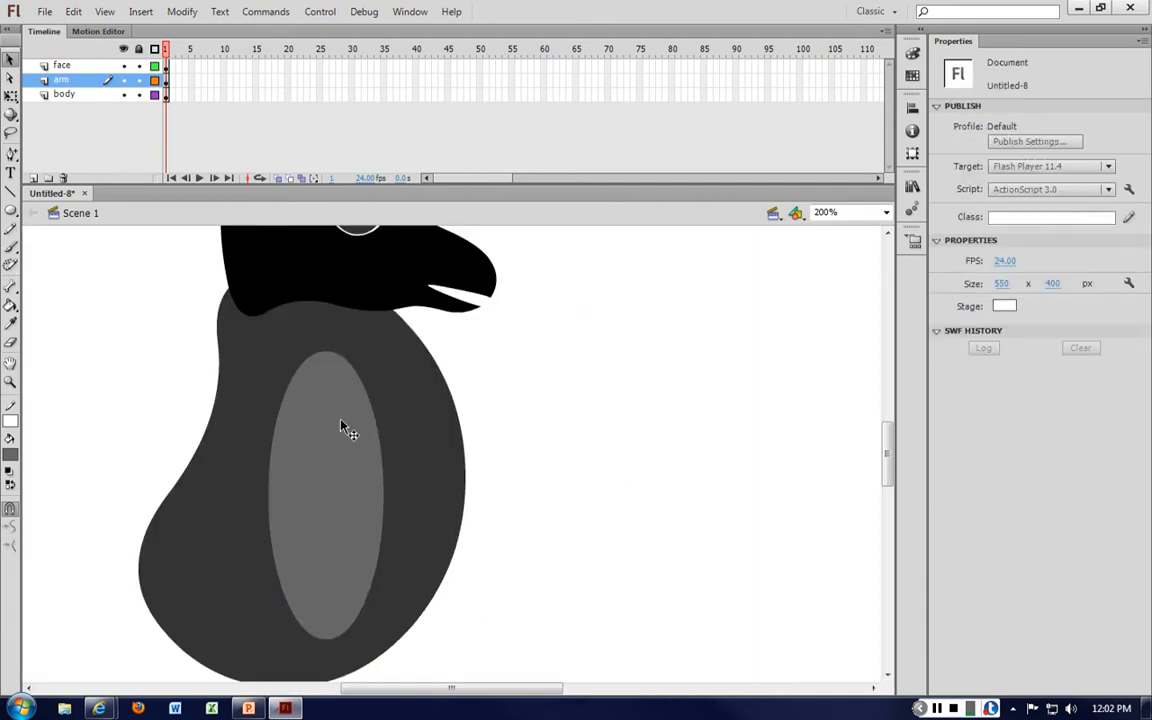
{"action": "left_click_drag", "start_coordinate": [372, 415], "coordinate": [330, 420]}
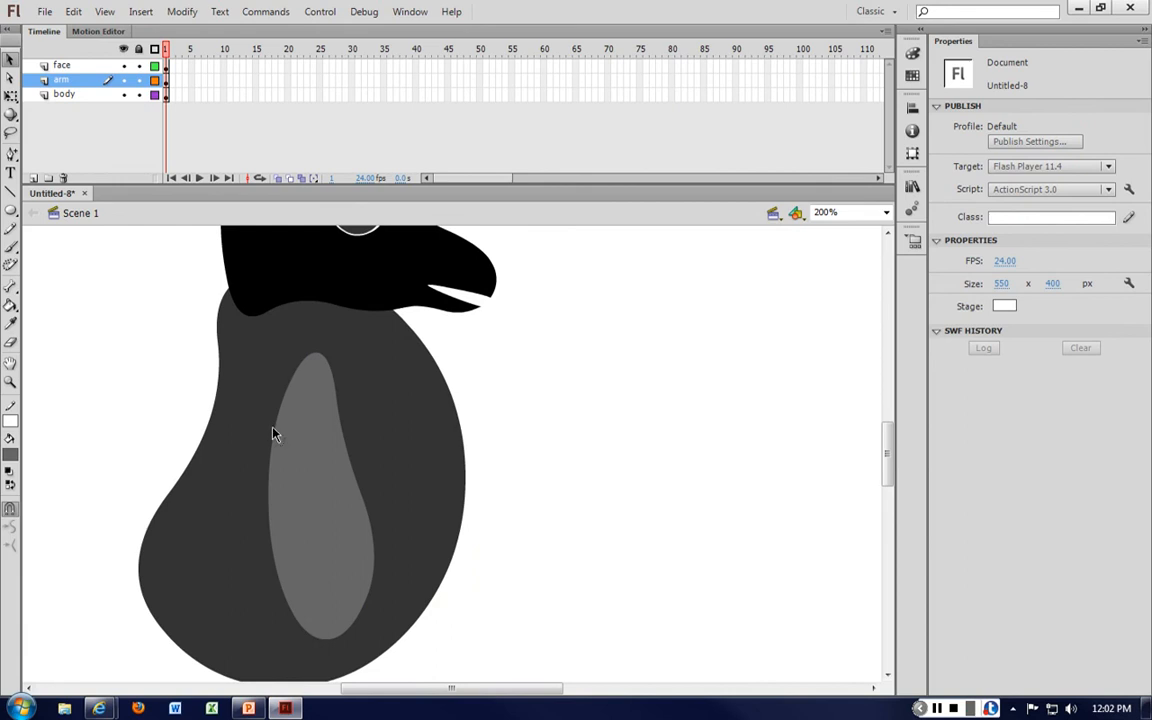
Move the grey arm off the body into the blank area and bulge its upper back edge outward.
{"action": "left_click", "coordinate": [276, 425]}
{"action": "left_click", "coordinate": [480, 424]}
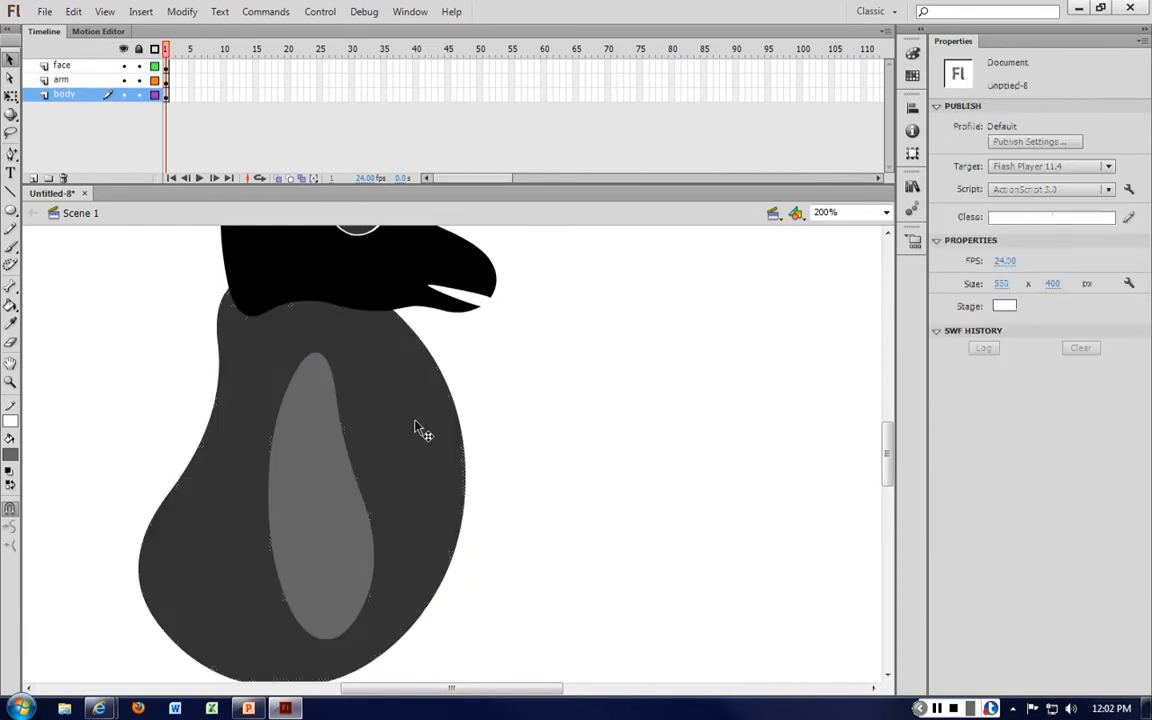
{"action": "left_click", "coordinate": [303, 428]}
{"action": "left_click", "coordinate": [640, 355]}
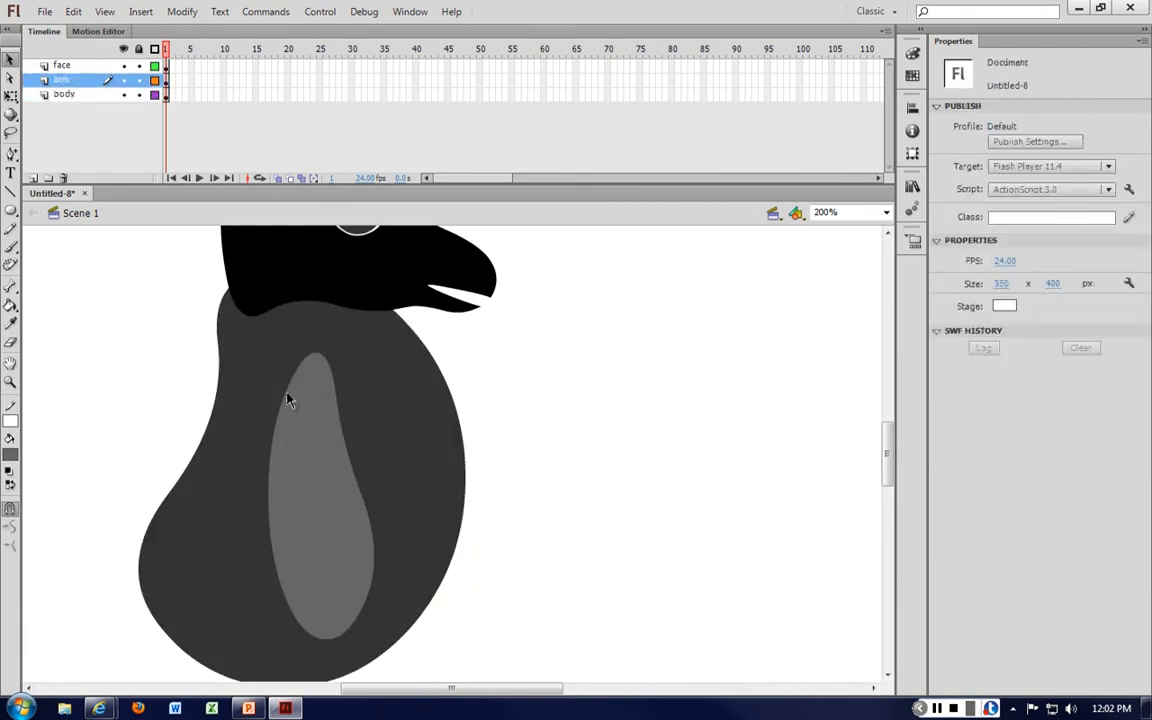
{"action": "left_click_drag", "start_coordinate": [300, 425], "coordinate": [594, 382]}
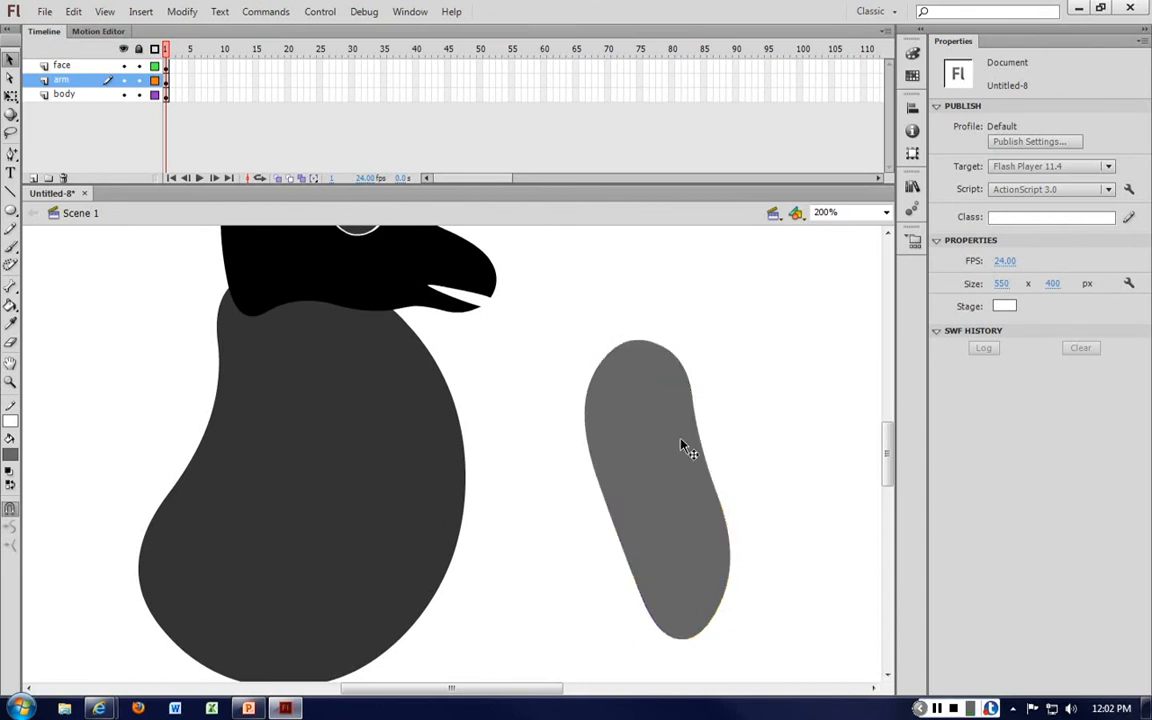
Curve the grey arm's front edge further inward and bulge its lower front edge outward.
{"action": "left_click", "coordinate": [684, 447]}
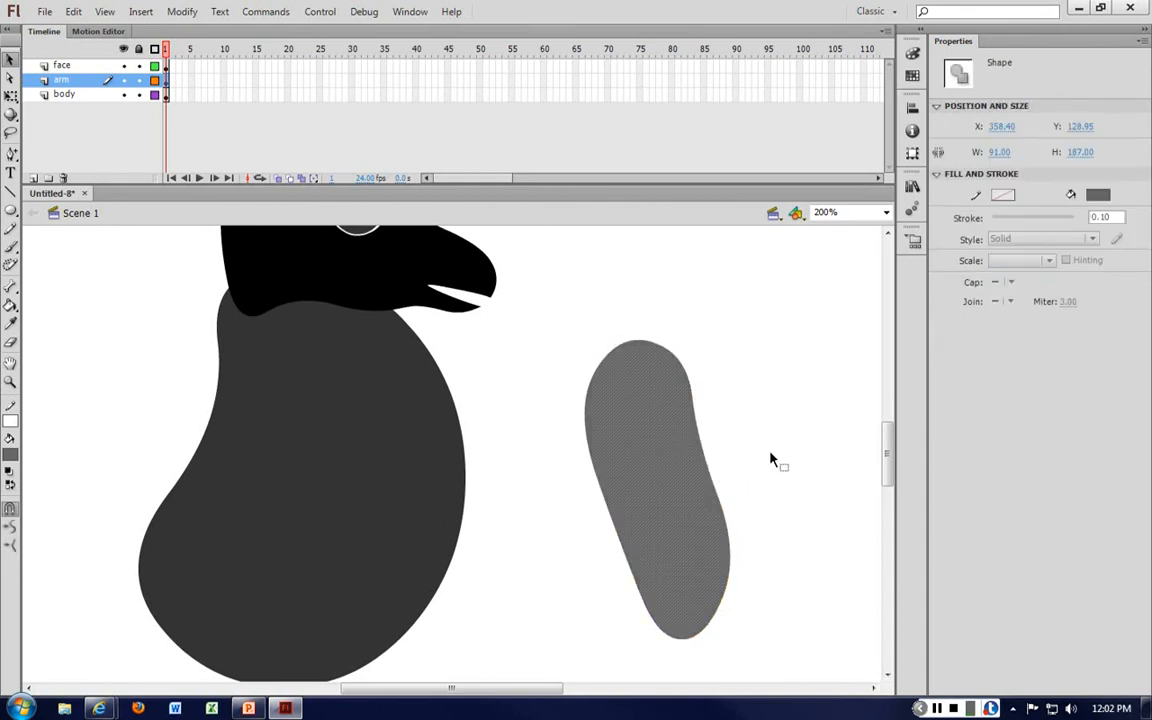
{"action": "left_click", "coordinate": [771, 458]}
{"action": "left_click_drag", "start_coordinate": [712, 478], "coordinate": [691, 494]}
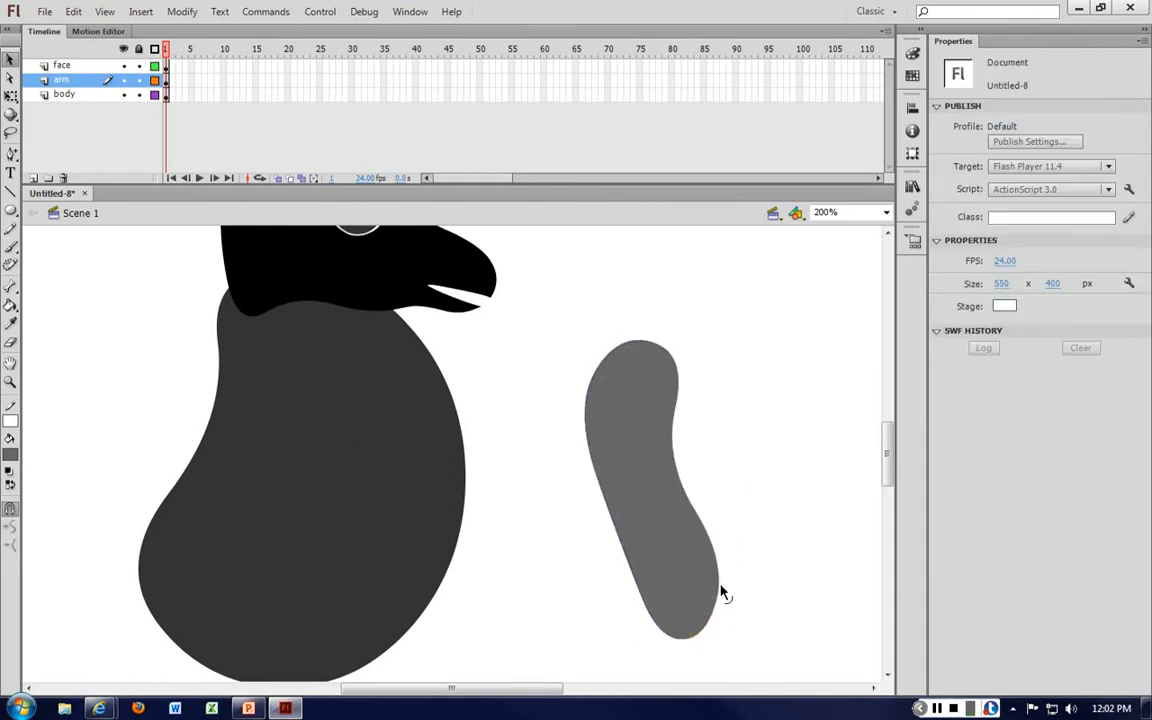
{"action": "left_click_drag", "start_coordinate": [722, 596], "coordinate": [746, 565]}
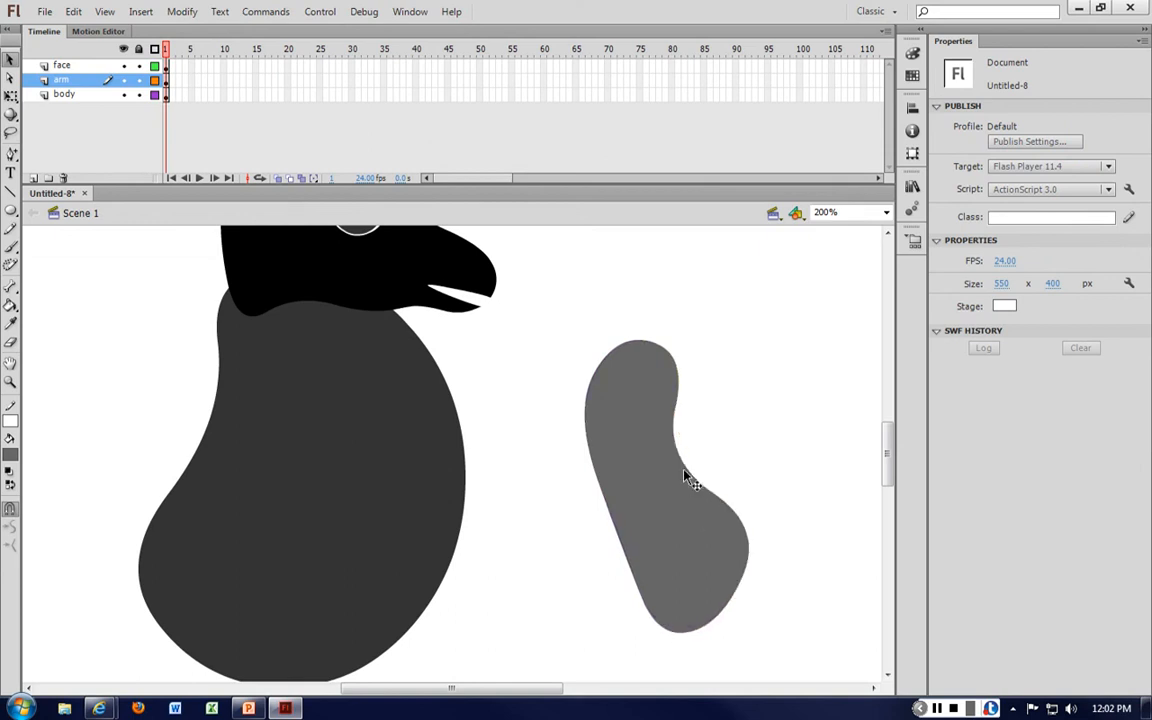
Place the reshaped grey arm over the middle of the dark body, below the head.
{"action": "left_click", "coordinate": [684, 476]}
{"action": "left_click_drag", "start_coordinate": [632, 396], "coordinate": [328, 391]}
{"action": "left_click", "coordinate": [619, 390]}
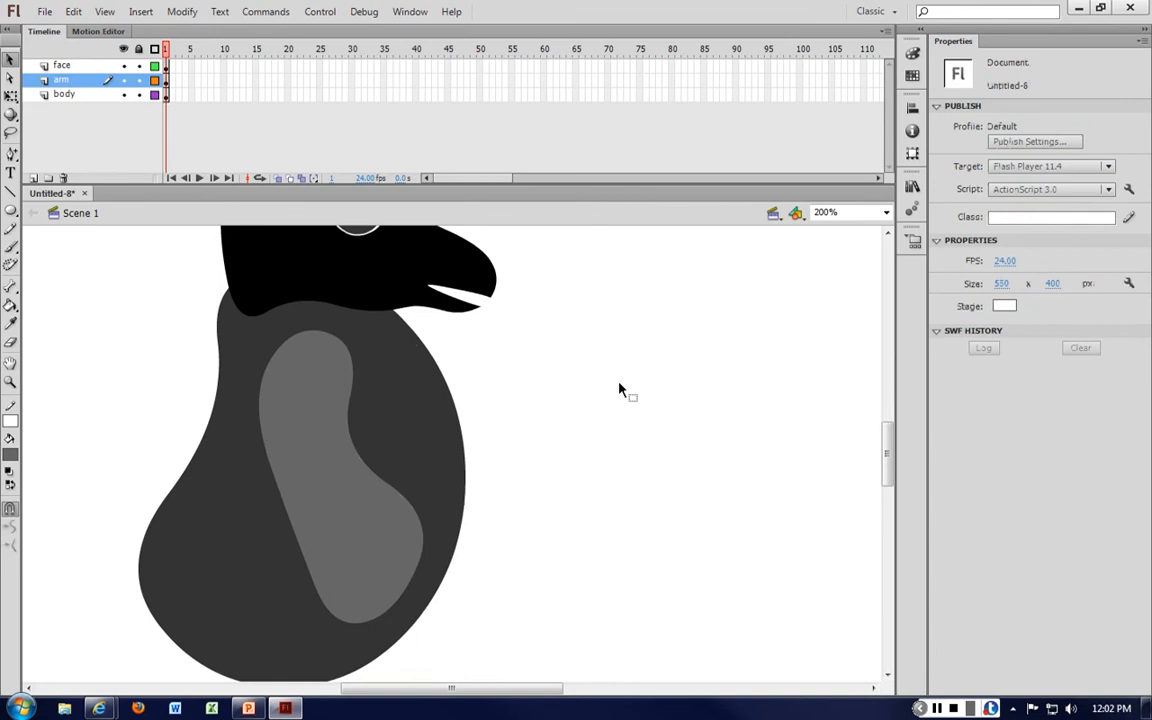
{"action": "key", "text": "ctrl+1"}
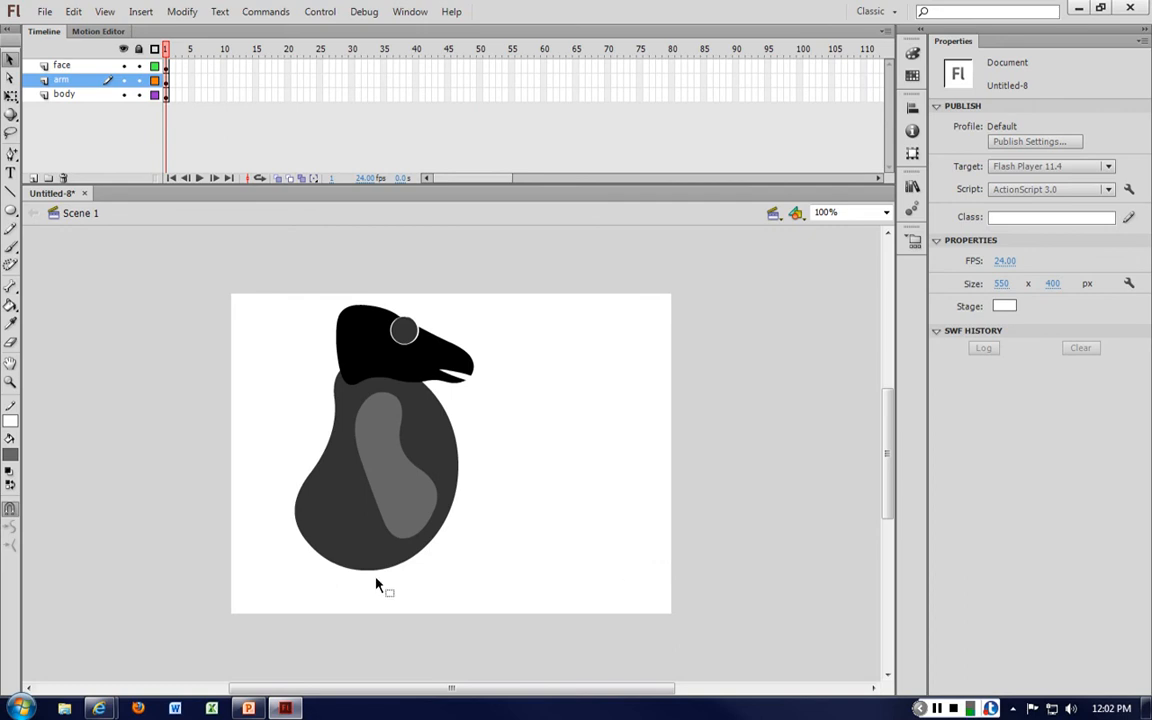
Copy the grey arm shape and add a layer named feet between the face and arm layers.
{"action": "left_click", "coordinate": [372, 432]}
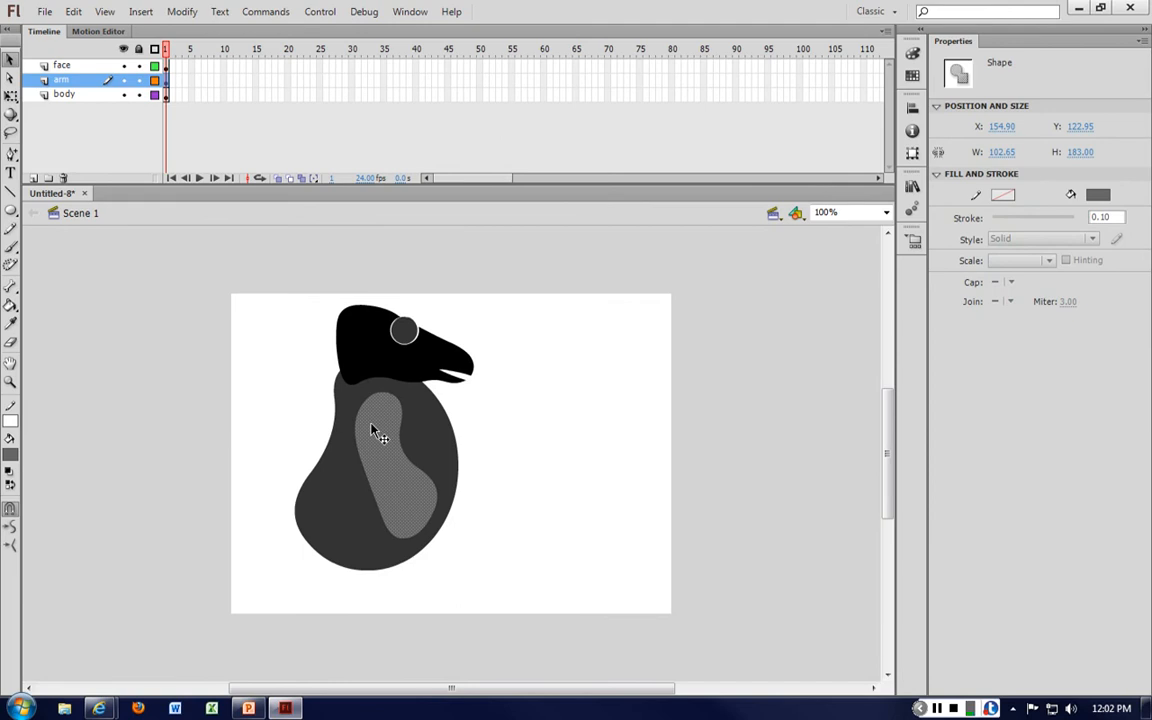
{"action": "left_click", "coordinate": [545, 445]}
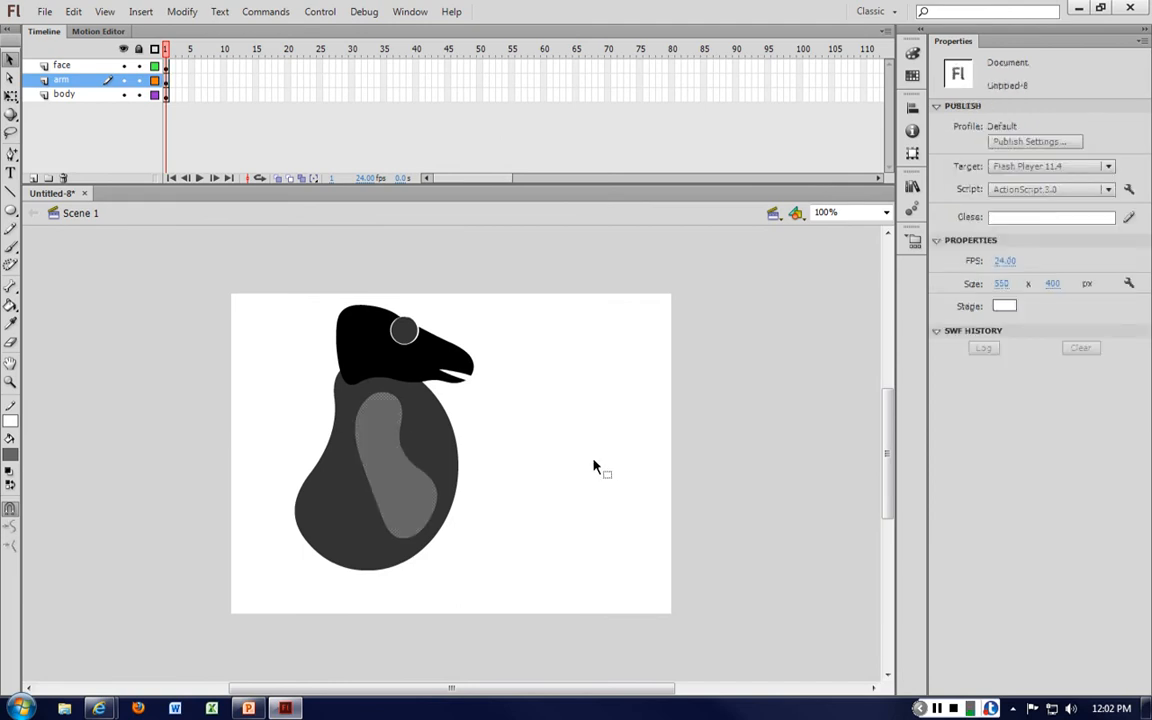
{"action": "left_click", "coordinate": [33, 177]}
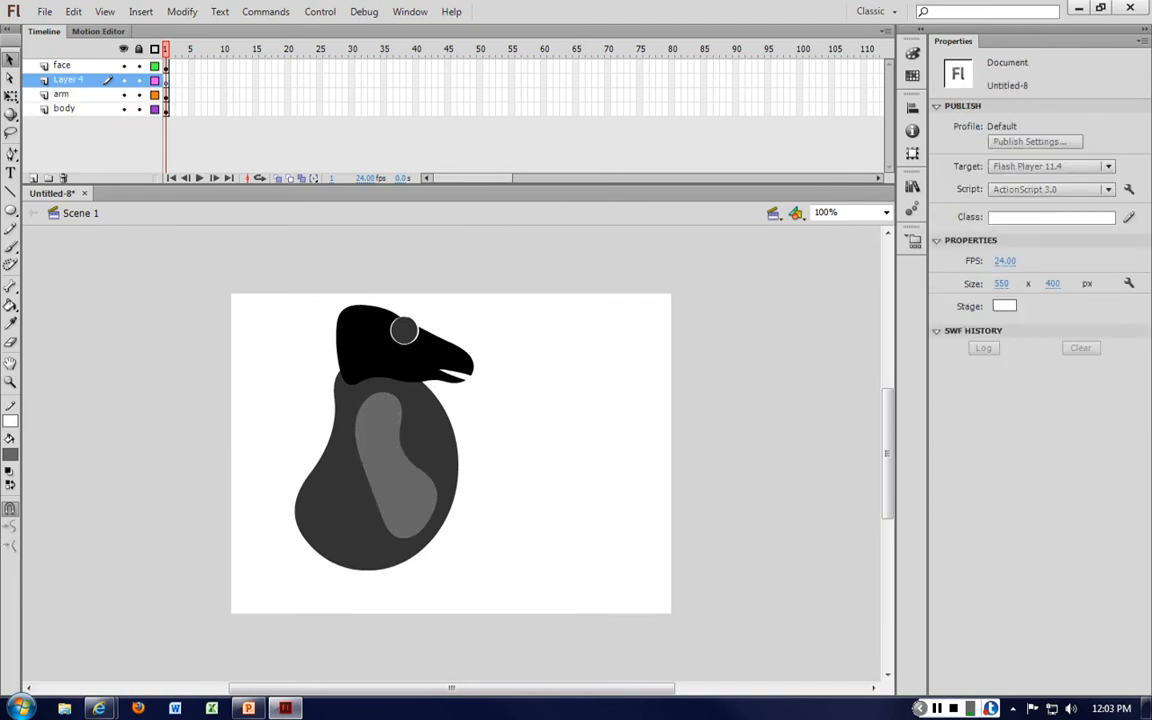
{"action": "double_click", "coordinate": [70, 80]}
{"action": "type", "text": "feet"}
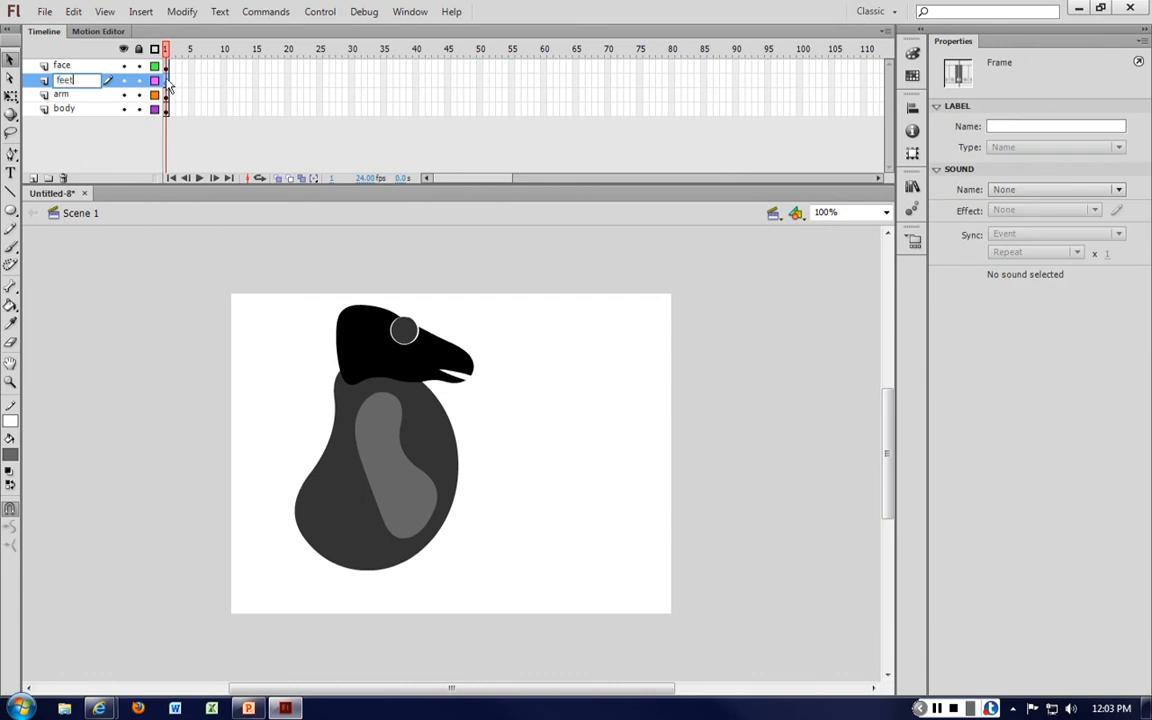
{"action": "key", "text": "Return"}
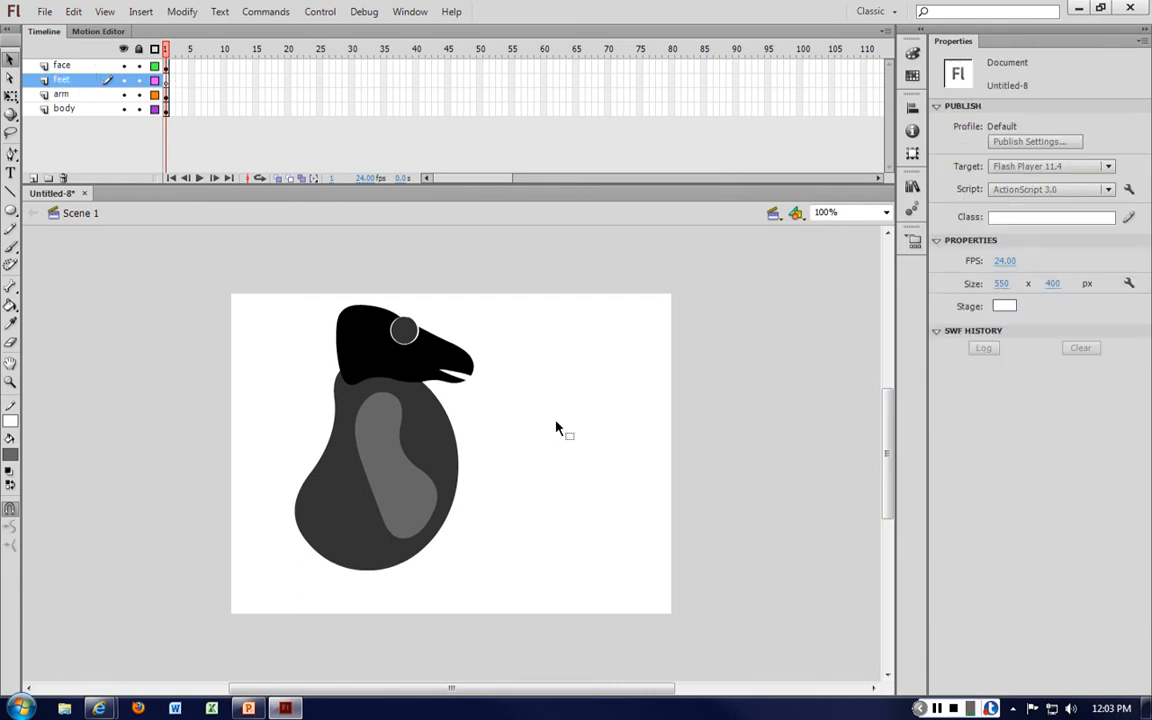
Paste the arm copy on the feet layer in the blank area and rotate it with Free Transform to lie horizontally.
{"action": "key", "text": "ctrl+v"}
{"action": "left_click_drag", "start_coordinate": [427, 437], "coordinate": [620, 532]}
{"action": "right_click", "coordinate": [616, 526]}
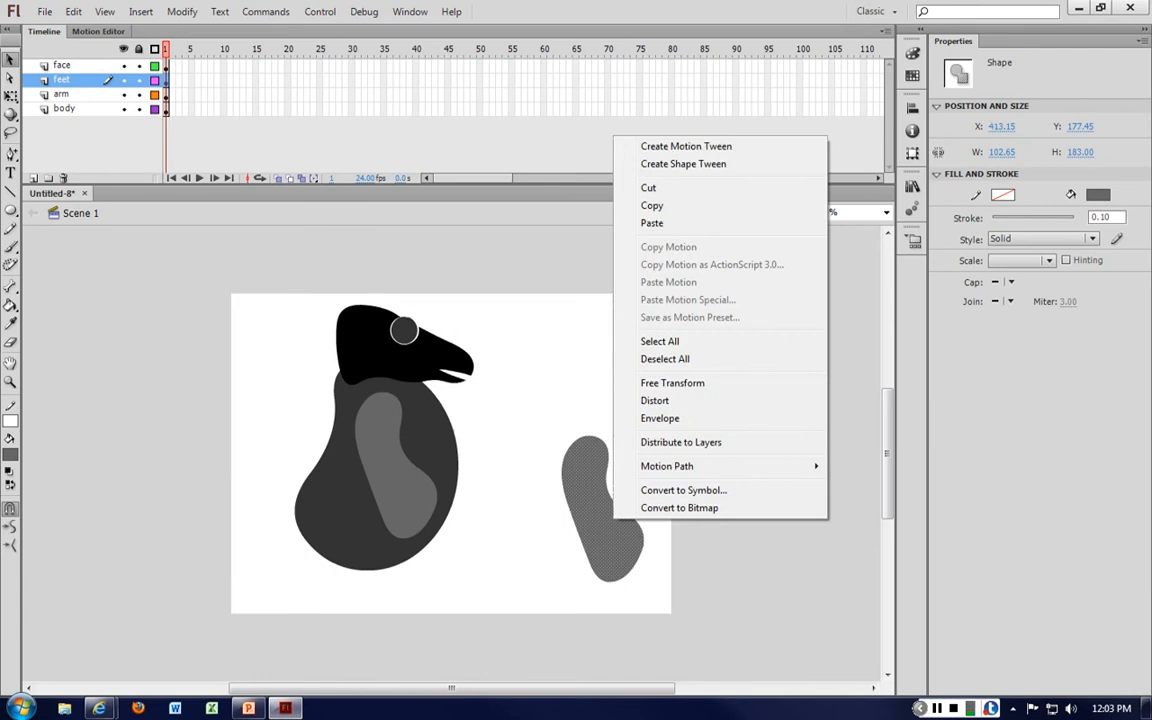
{"action": "left_click", "coordinate": [672, 383]}
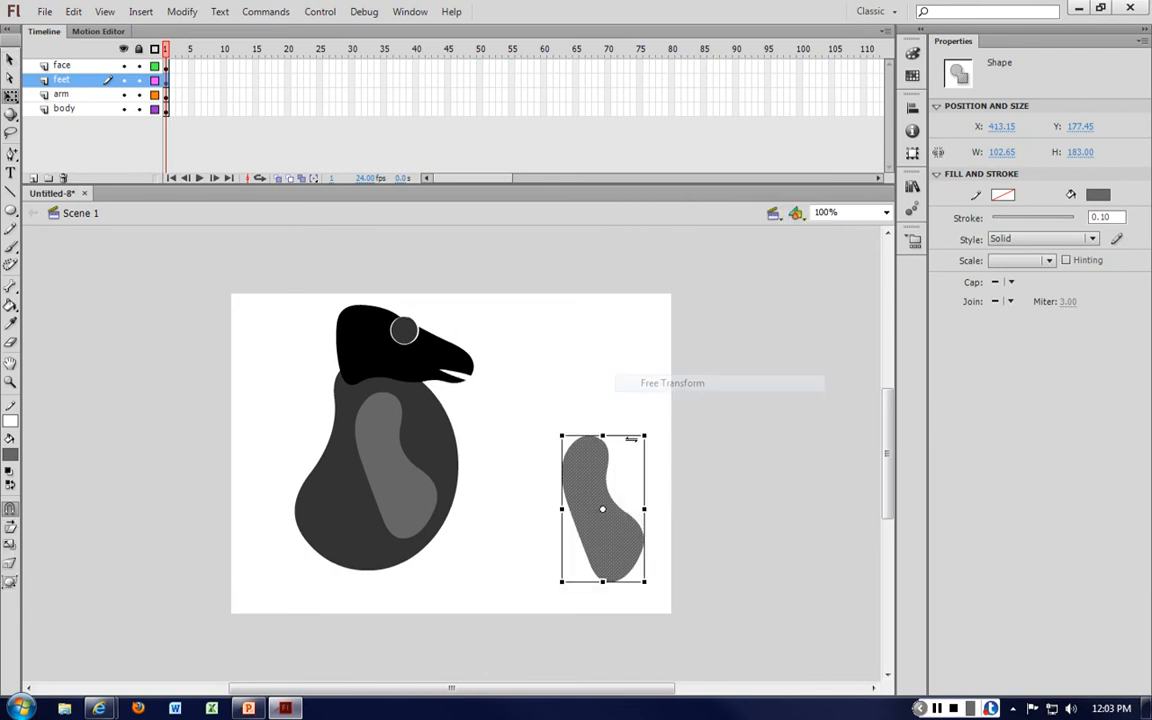
{"action": "left_click_drag", "start_coordinate": [640, 417], "coordinate": [565, 442]}
{"action": "left_click", "coordinate": [648, 414]}
Place the horizontal grey shape under the body as a foot and flatten it to about 185 by 64 px.
{"action": "left_click_drag", "start_coordinate": [630, 501], "coordinate": [439, 562]}
{"action": "mouse_move", "coordinate": [62, 80]}
{"action": "left_mouse_down"}
{"action": "mouse_move", "coordinate": [62, 113]}
{"action": "mouse_move", "coordinate": [62, 72]}
{"action": "left_mouse_up"}
{"action": "left_click", "coordinate": [479, 566]}
{"action": "left_click", "coordinate": [480, 566]}
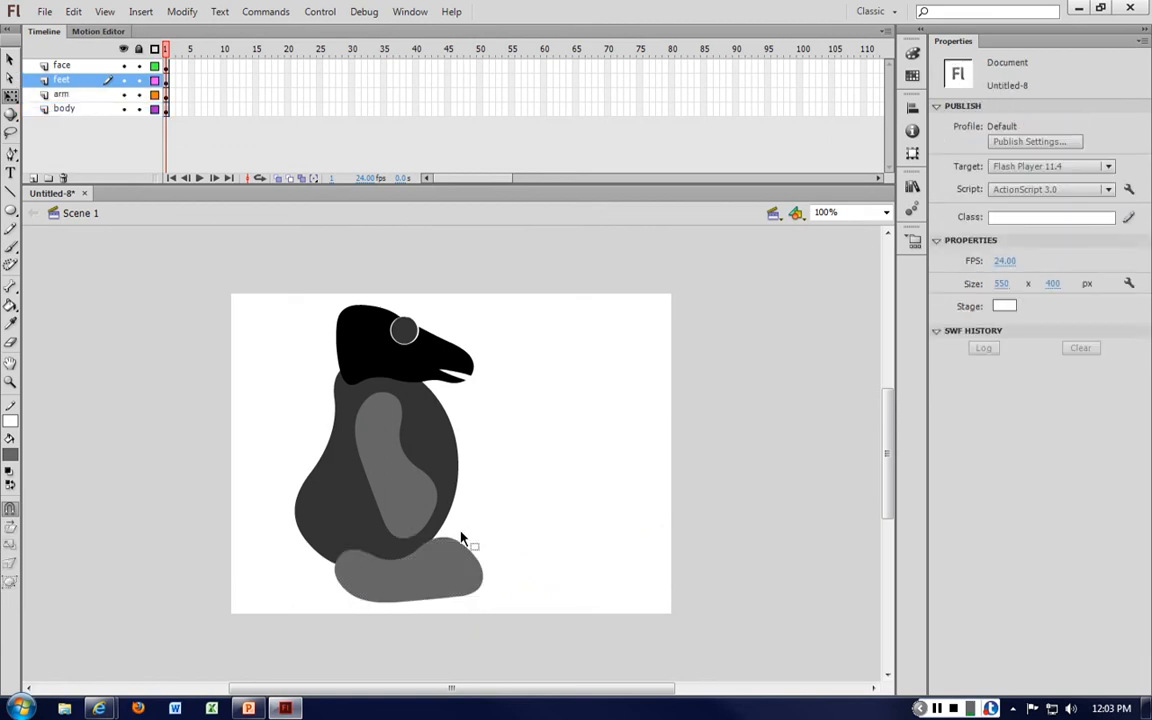
{"action": "left_click_drag", "start_coordinate": [464, 583], "coordinate": [451, 584]}
{"action": "left_click", "coordinate": [478, 560]}
{"action": "left_click", "coordinate": [442, 573]}
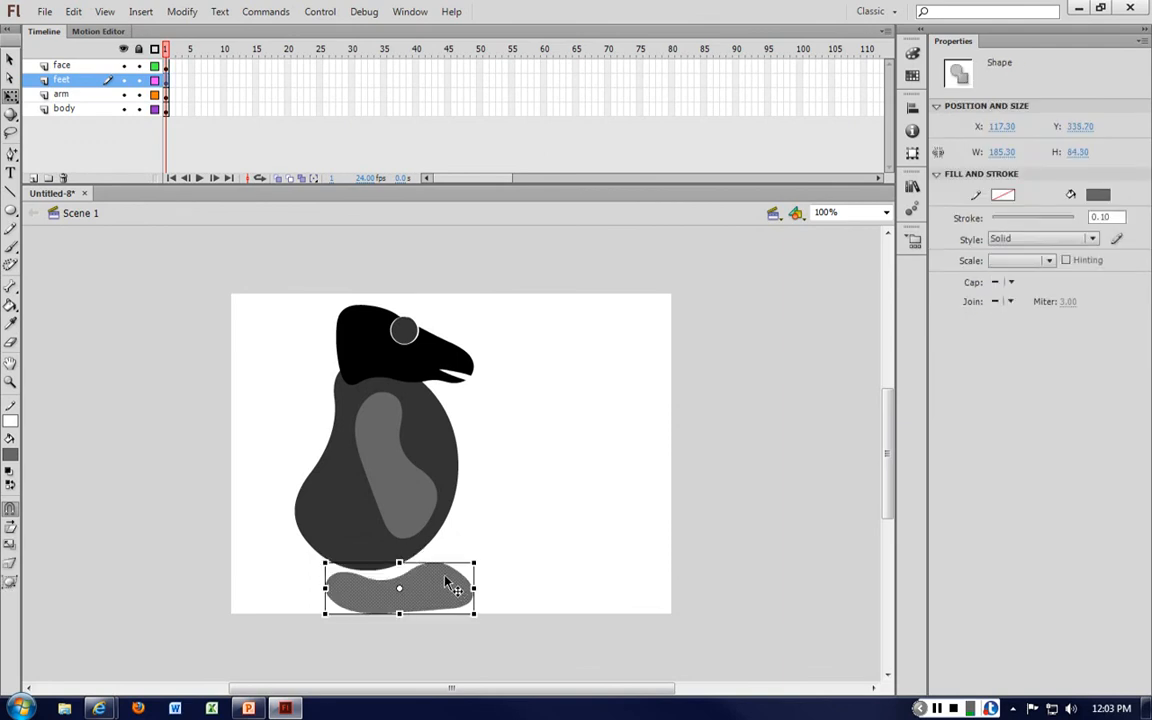
{"action": "left_click_drag", "start_coordinate": [447, 581], "coordinate": [455, 569]}
{"action": "left_click", "coordinate": [578, 520]}
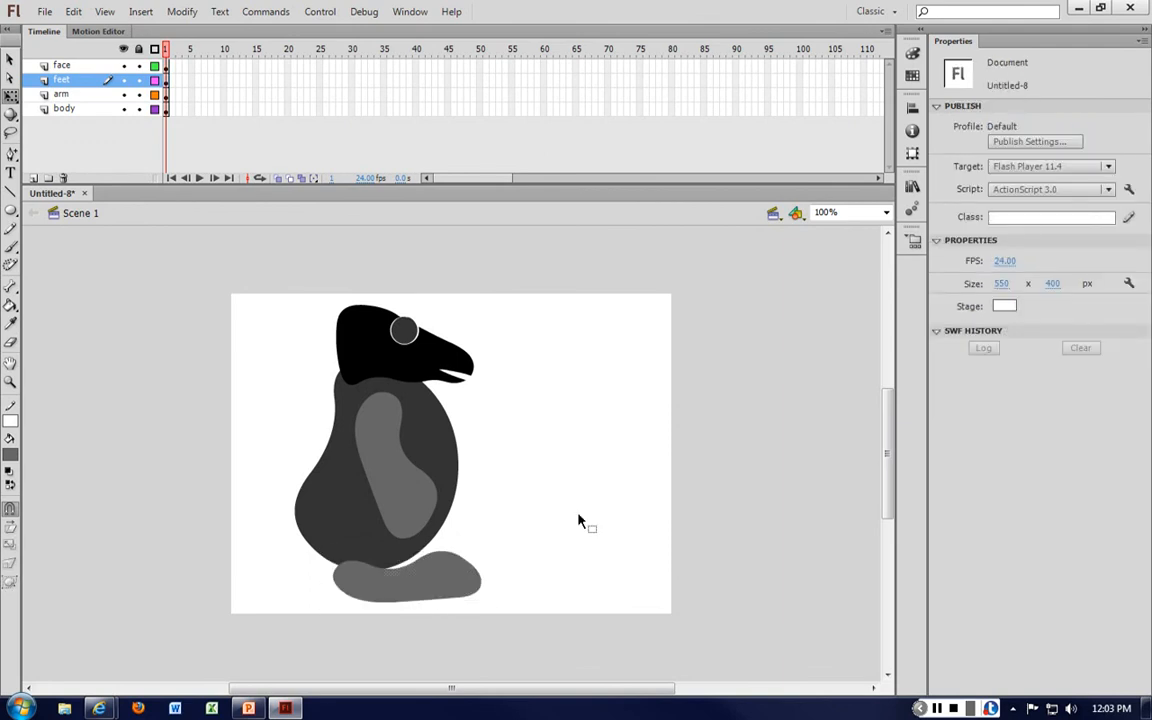
Square off the foot's heel end and shift the dip in its upper edge toward the toe.
{"action": "key", "text": "ctrl+equal"}
{"action": "scroll", "coordinate": [447, 545], "scroll_direction": "down", "scroll_amount": 3}
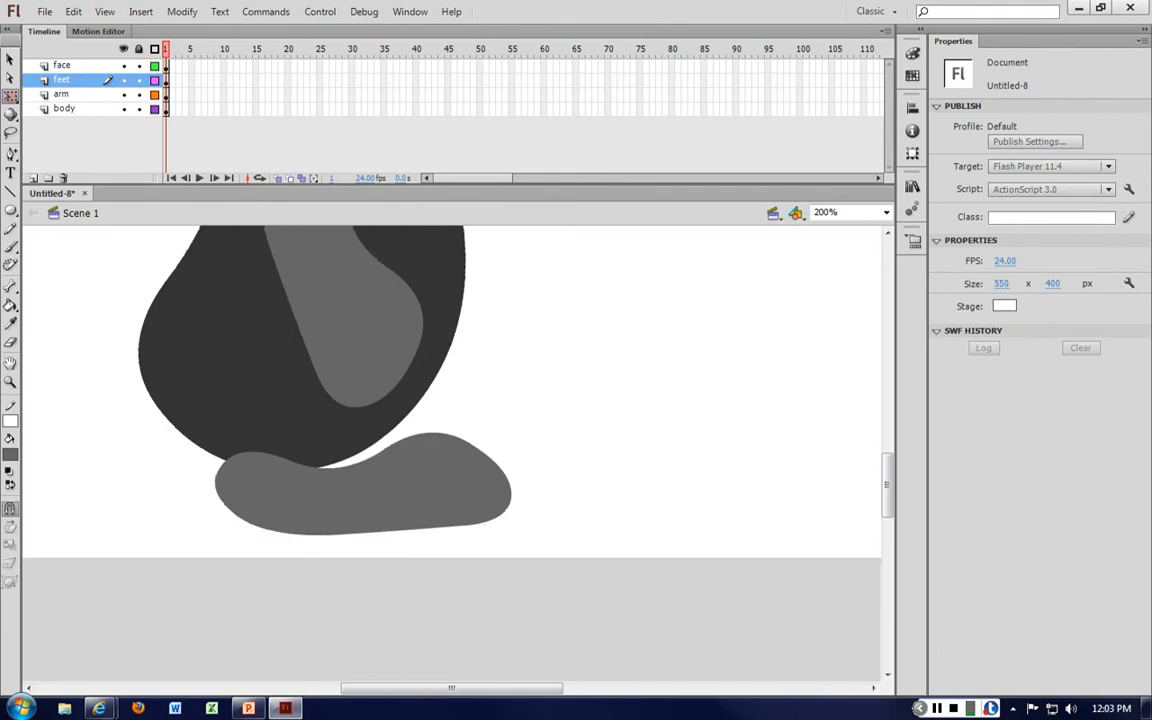
{"action": "left_click", "coordinate": [10, 96]}
{"action": "left_click", "coordinate": [204, 499]}
{"action": "left_click_drag", "start_coordinate": [233, 512], "coordinate": [205, 508]}
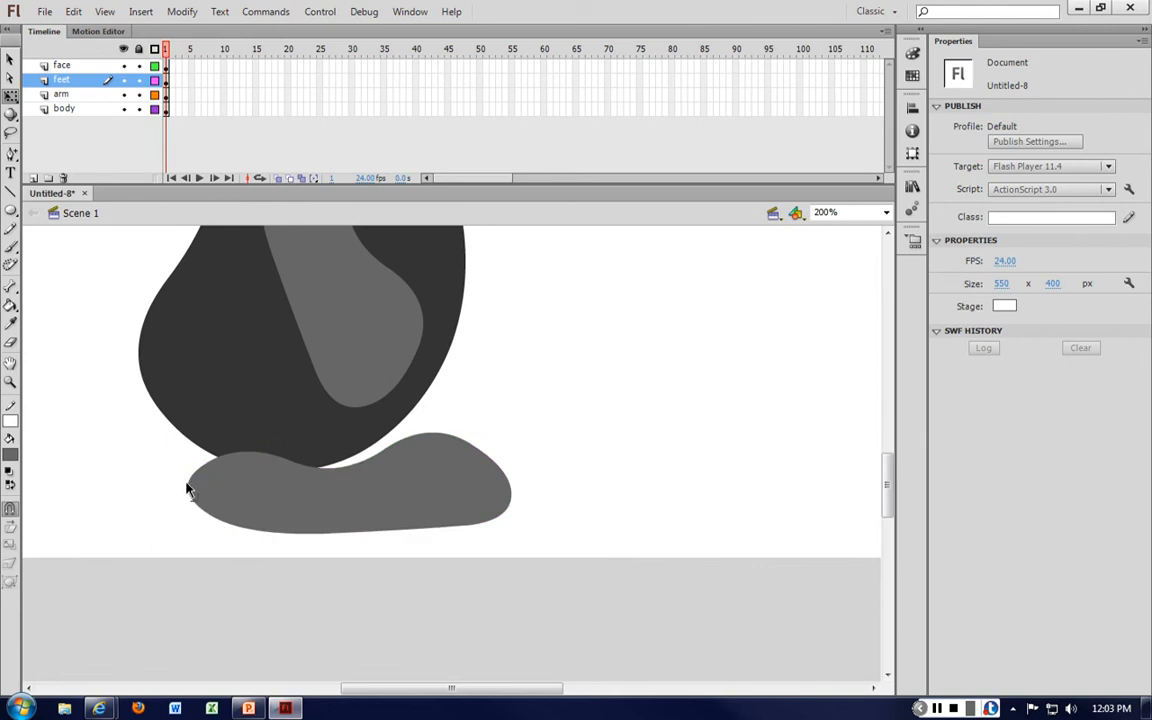
{"action": "key", "text": "ctrl+z"}
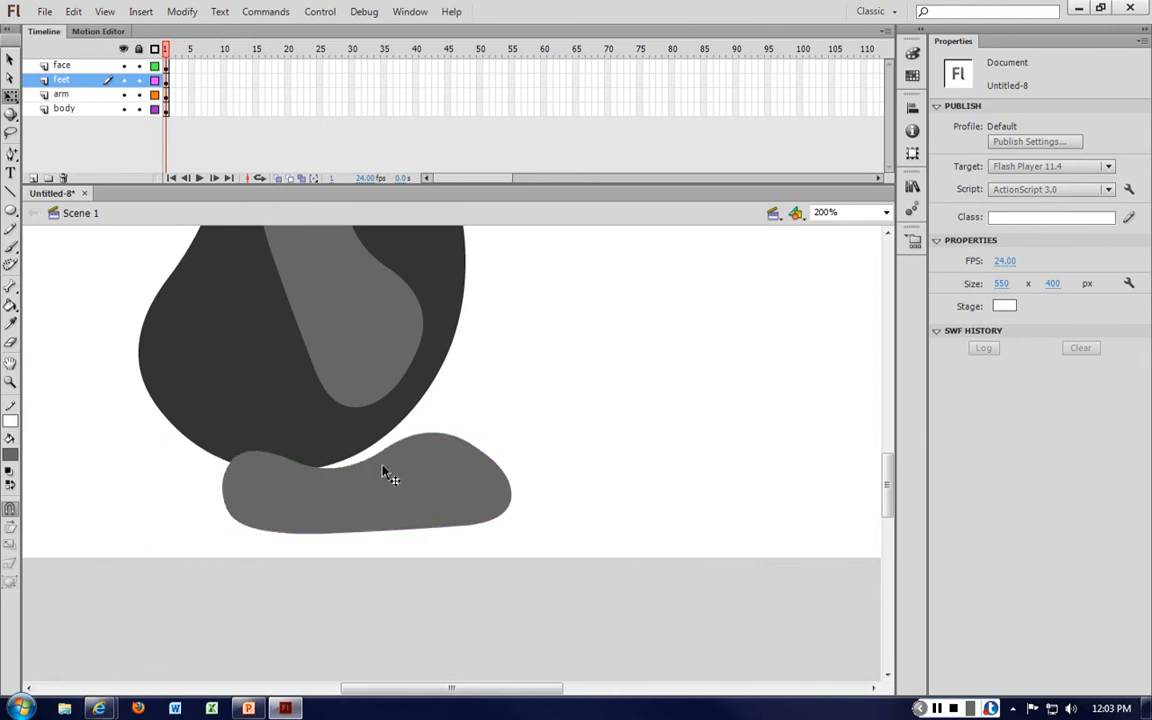
{"action": "left_click_drag", "start_coordinate": [363, 468], "coordinate": [393, 462]}
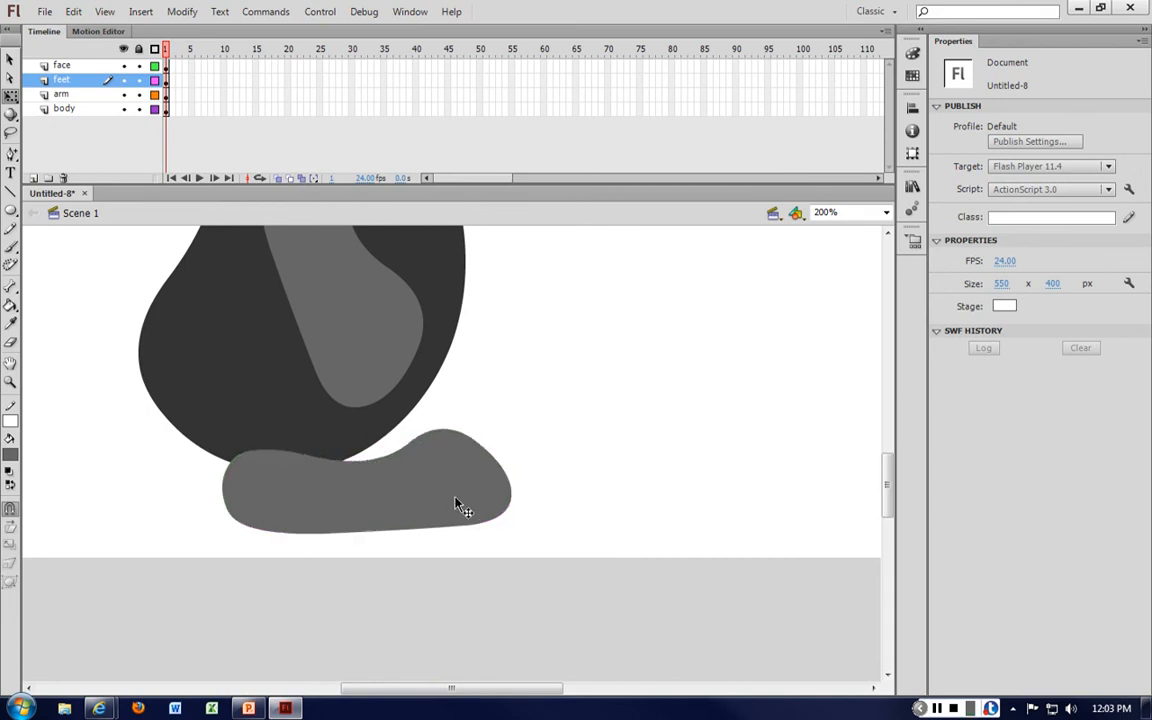
Move the foot up to overlap the base of the body and flatten the hump at its toe end.
{"action": "mouse_move", "coordinate": [466, 490]}
{"action": "left_mouse_down"}
{"action": "mouse_move", "coordinate": [450, 466]}
{"action": "mouse_move", "coordinate": [458, 514]}
{"action": "left_mouse_up"}
{"action": "left_click", "coordinate": [516, 486]}
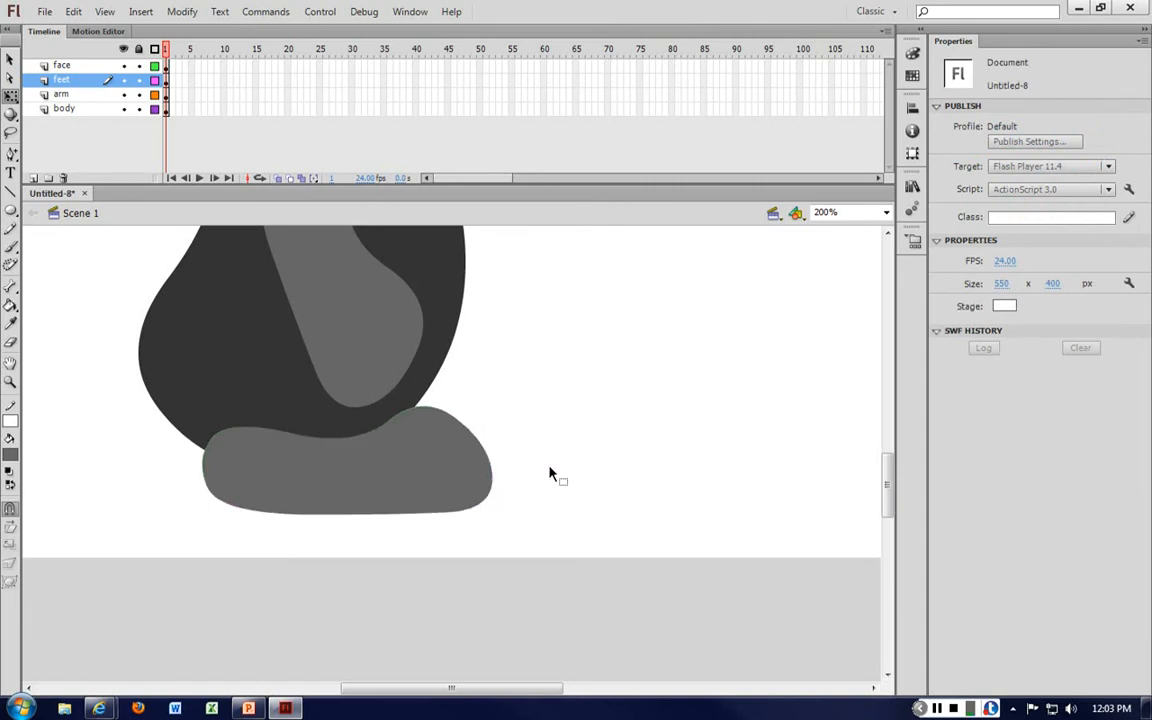
{"action": "left_click_drag", "start_coordinate": [453, 418], "coordinate": [450, 427]}
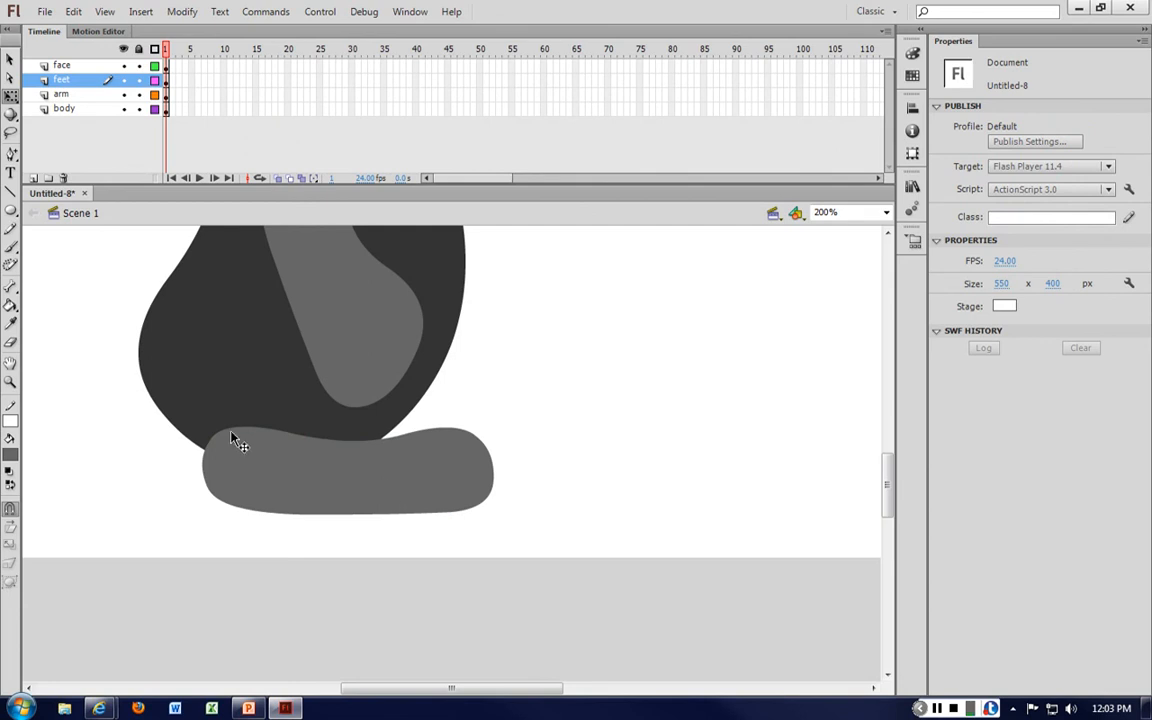
{"action": "key", "text": "ctrl+minus"}
{"action": "key", "text": "ctrl+minus"}
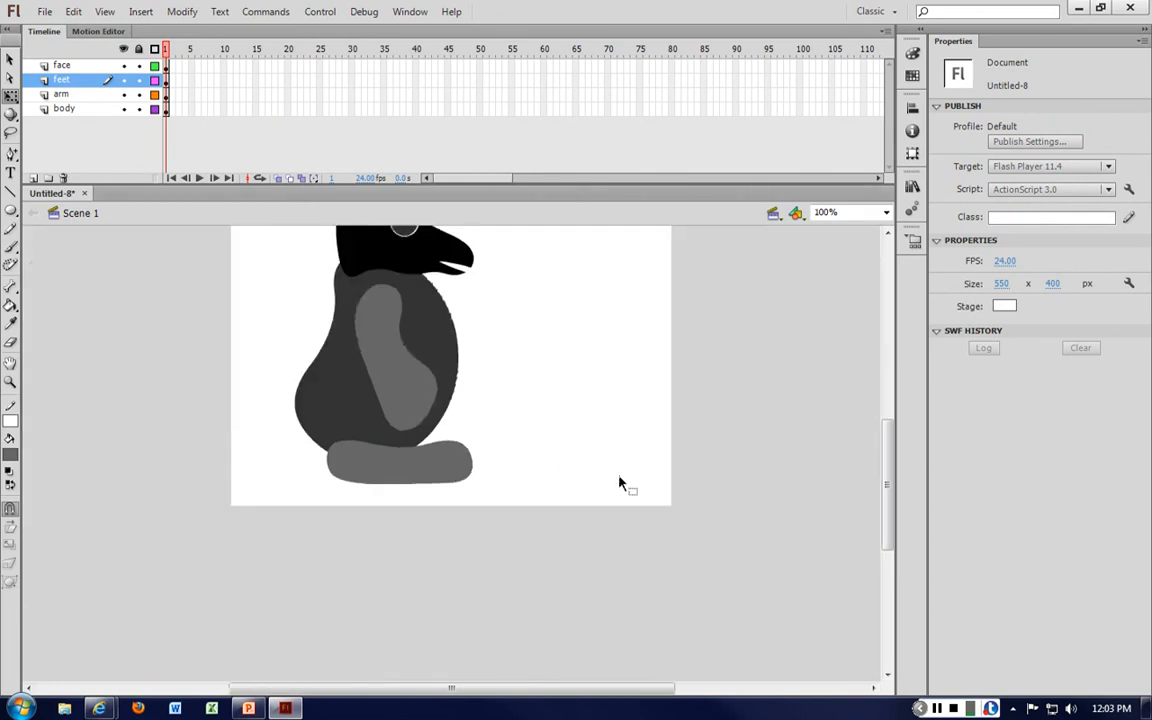
{"action": "key", "text": "ctrl+equal"}
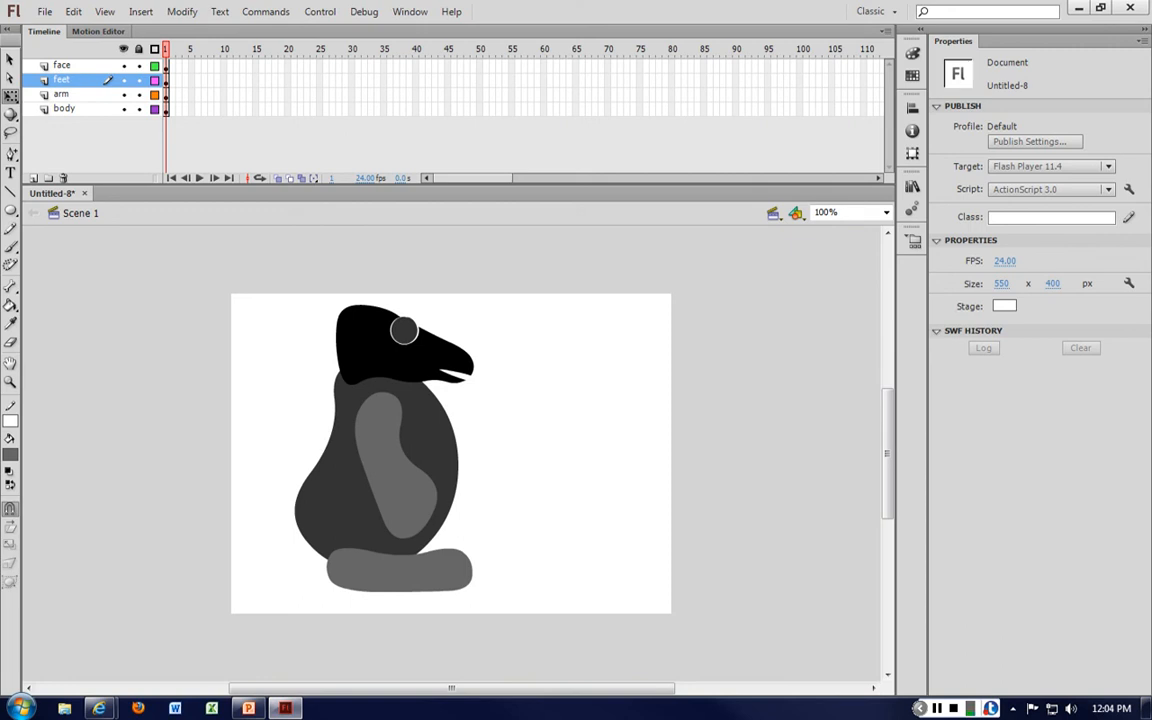
Switch to Internet Explorer and open google.com.
{"action": "left_click_drag", "start_coordinate": [1150, 50], "coordinate": [866, 28]}
{"action": "left_click", "coordinate": [1065, 27]}
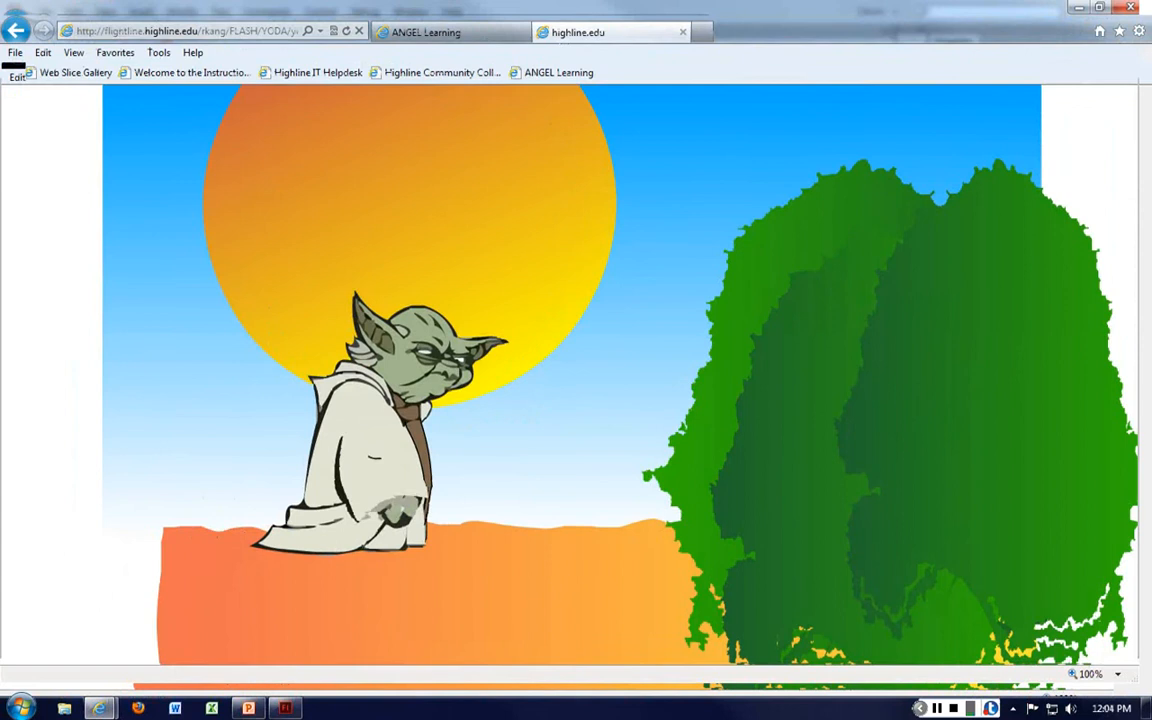
{"action": "left_click", "coordinate": [180, 31]}
{"action": "type", "text": "google.com"}
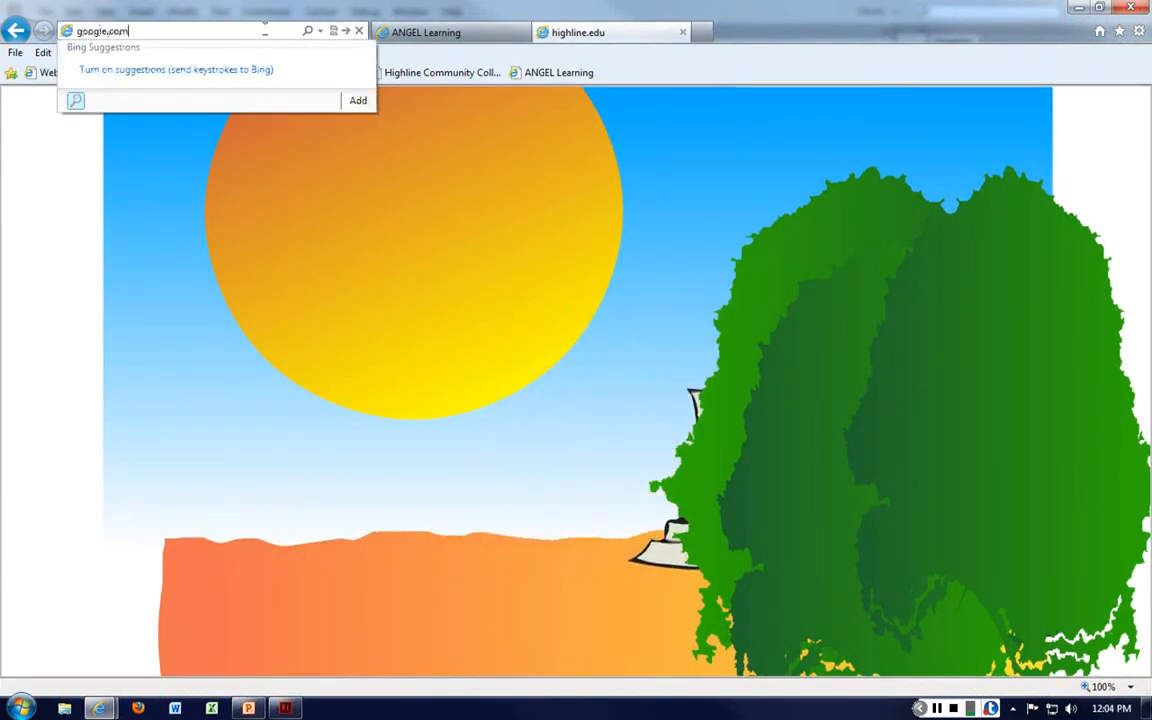
{"action": "key", "text": "Return"}
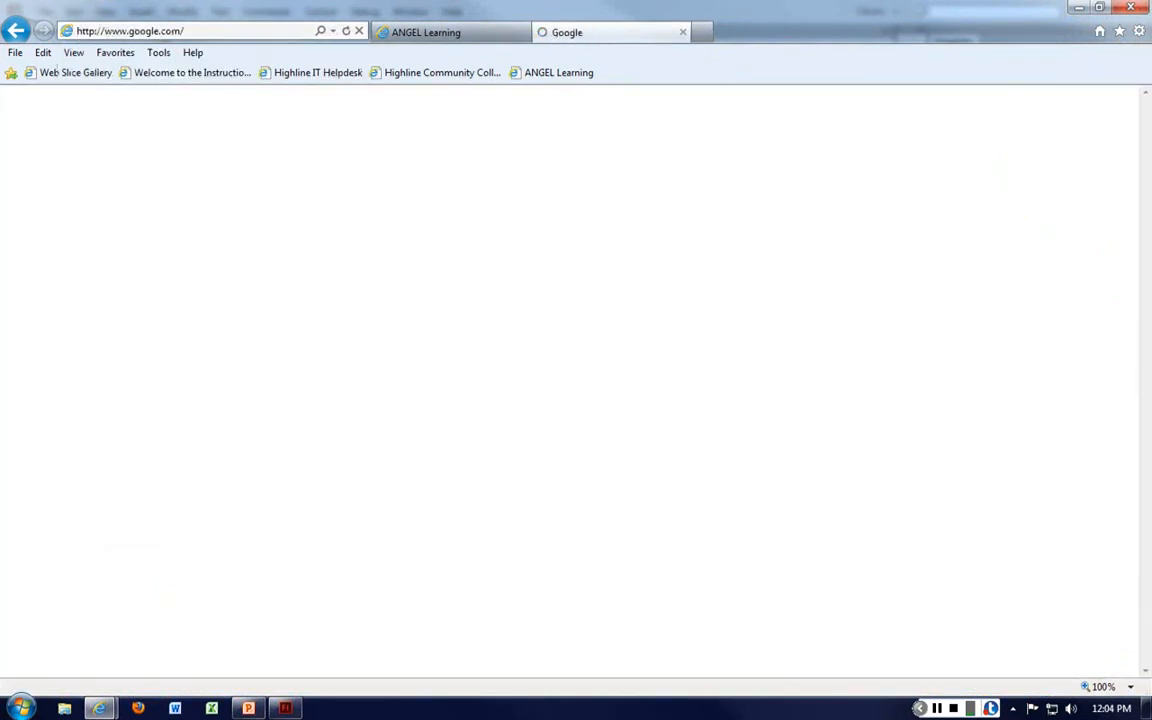
Search Google for cartoon figures and show the image results.
{"action": "type", "text": "car"}
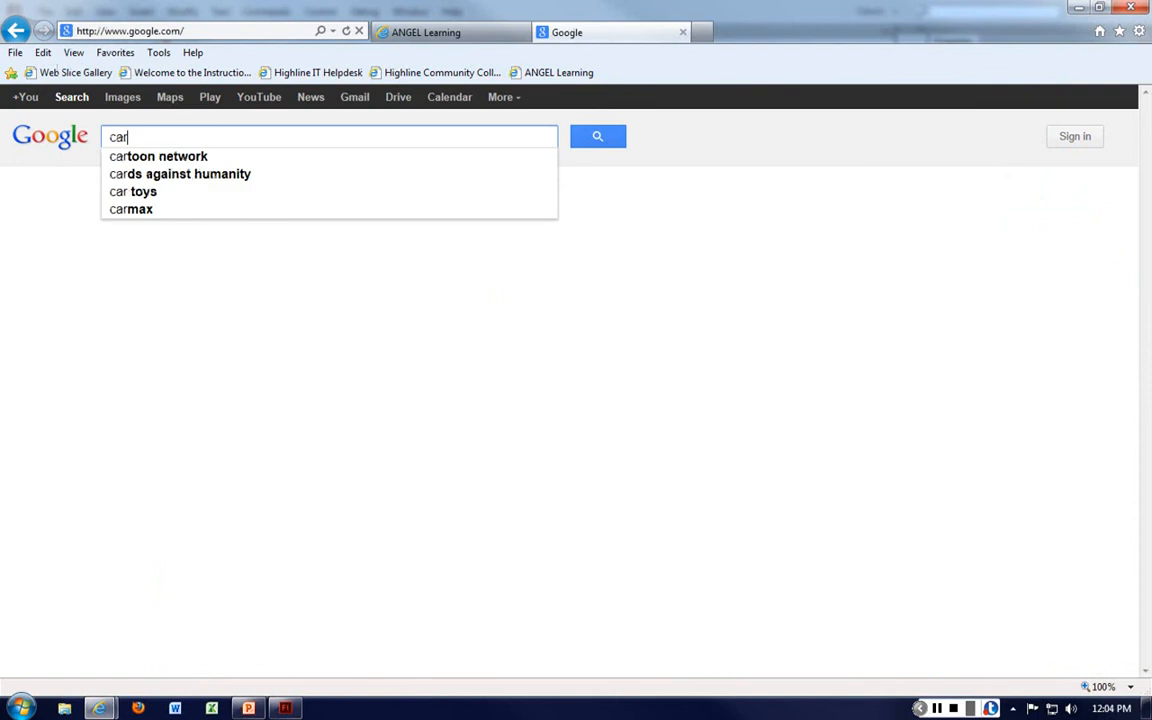
{"action": "type", "text": "toon fig"}
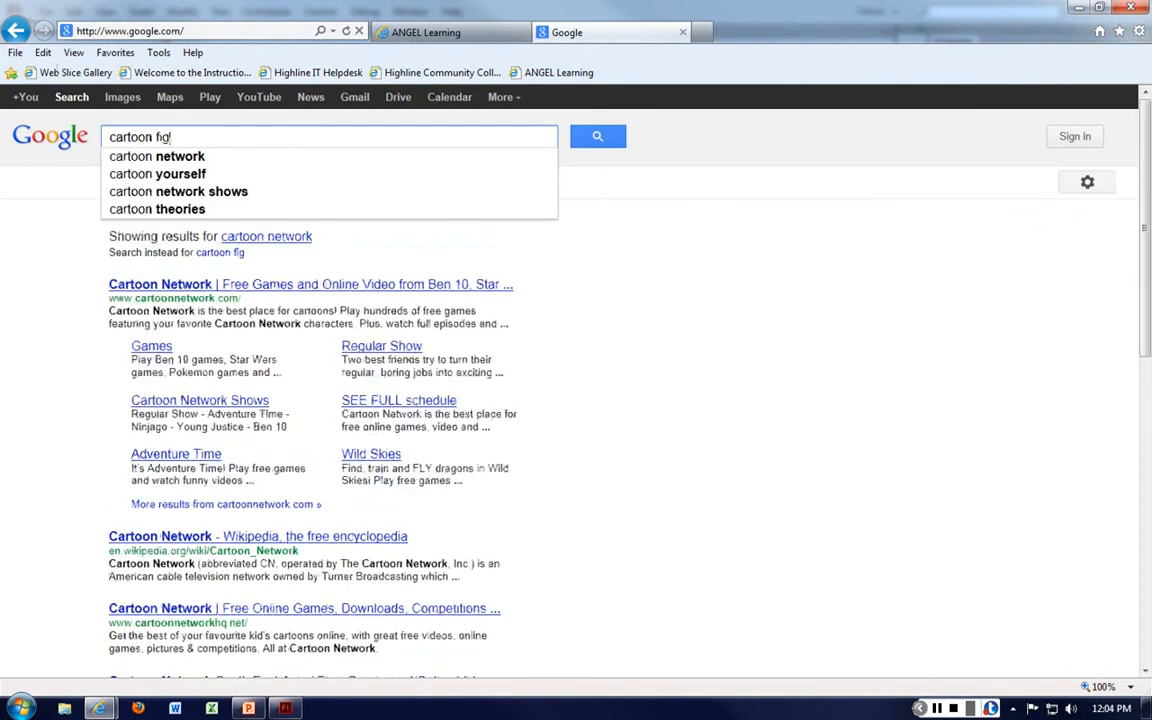
{"action": "type", "text": "ures"}
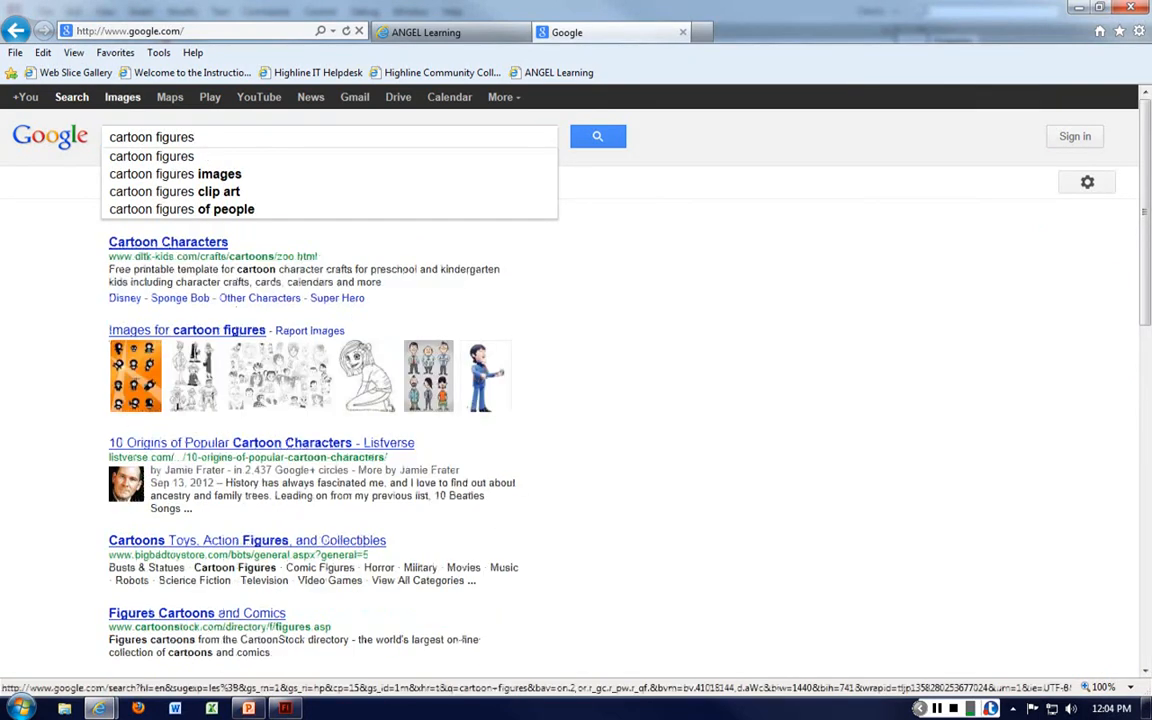
{"action": "left_click", "coordinate": [122, 97]}
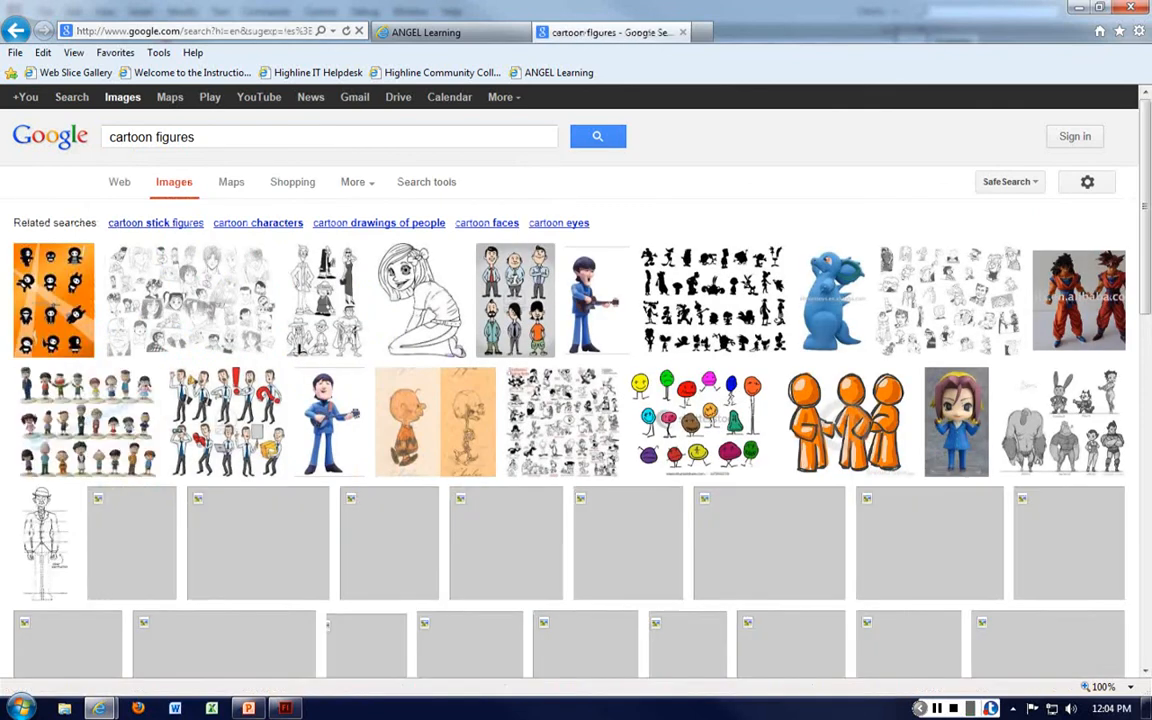
Browse the cartoon figure images for reference and open the black-and-white Dexter line drawing from dragoart.com.
{"action": "scroll", "coordinate": [569, 380], "scroll_direction": "down", "scroll_amount": 1}
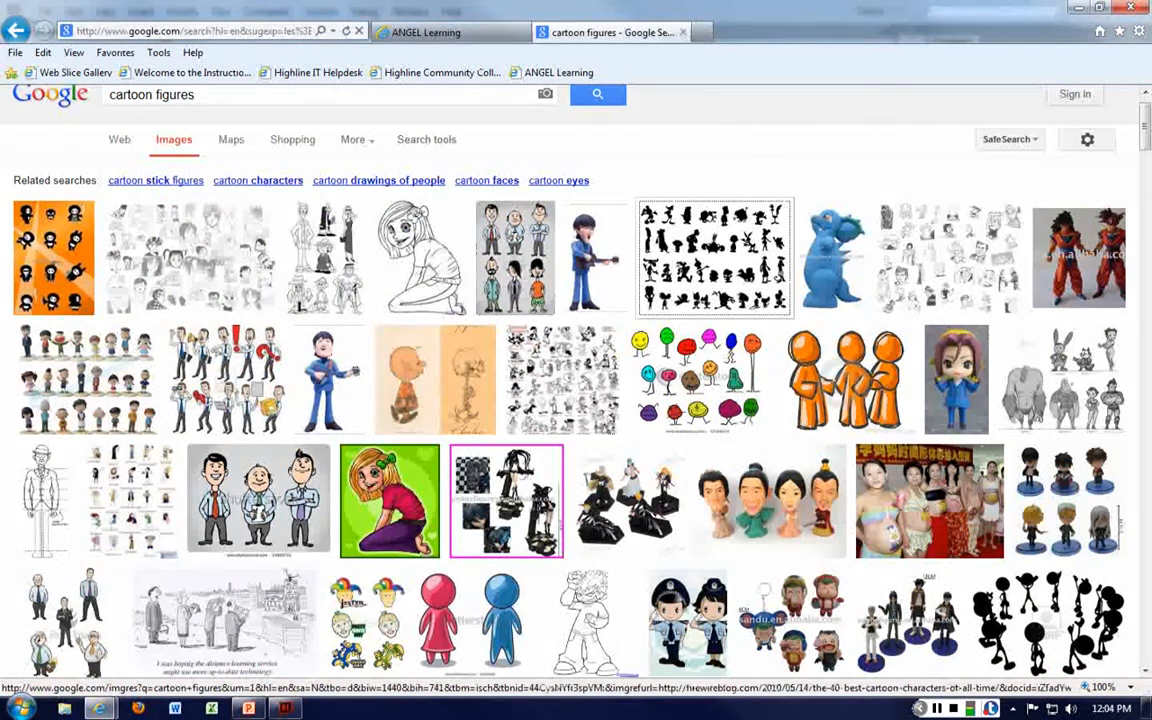
{"action": "mouse_move", "coordinate": [713, 258]}
{"action": "scroll", "coordinate": [713, 258], "scroll_direction": "down", "scroll_amount": 2}
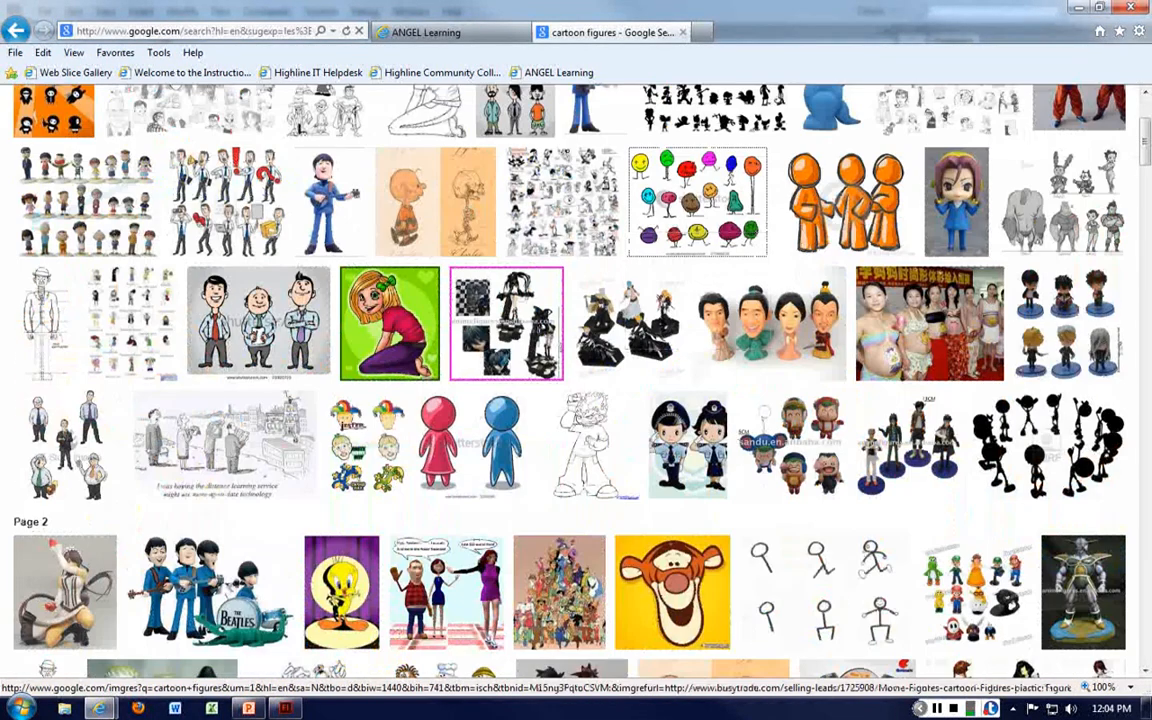
{"action": "scroll", "coordinate": [713, 340], "scroll_direction": "down", "scroll_amount": 1}
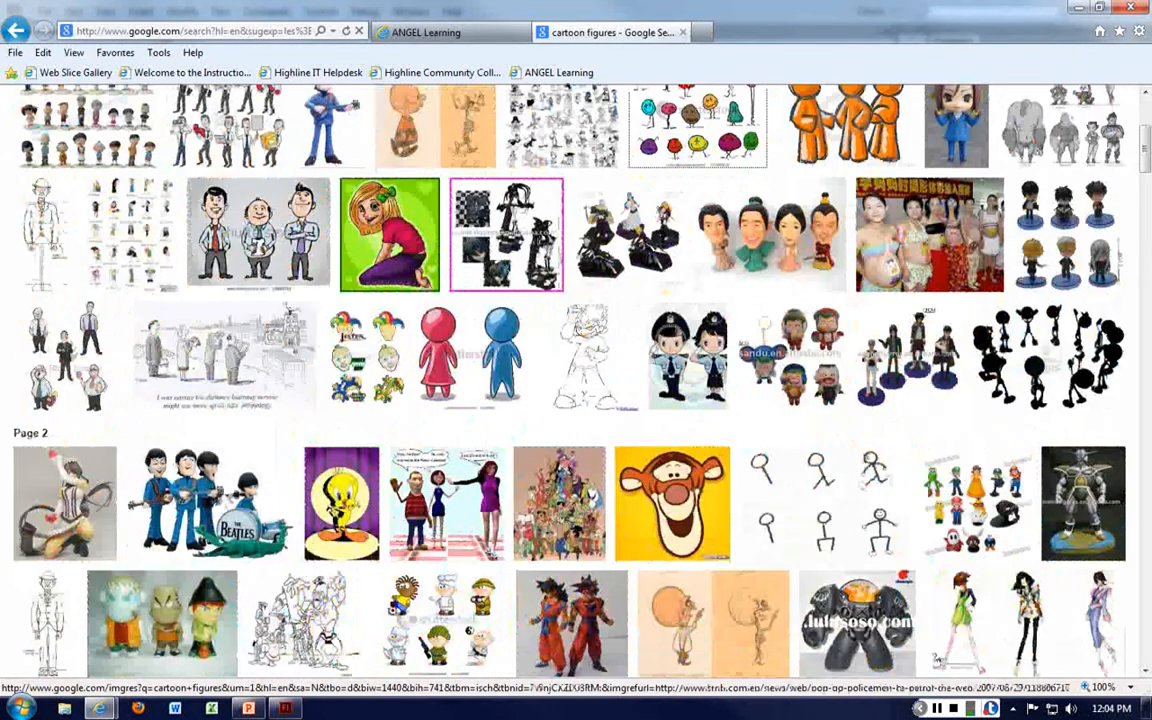
{"action": "scroll", "coordinate": [688, 357], "scroll_direction": "down", "scroll_amount": 3}
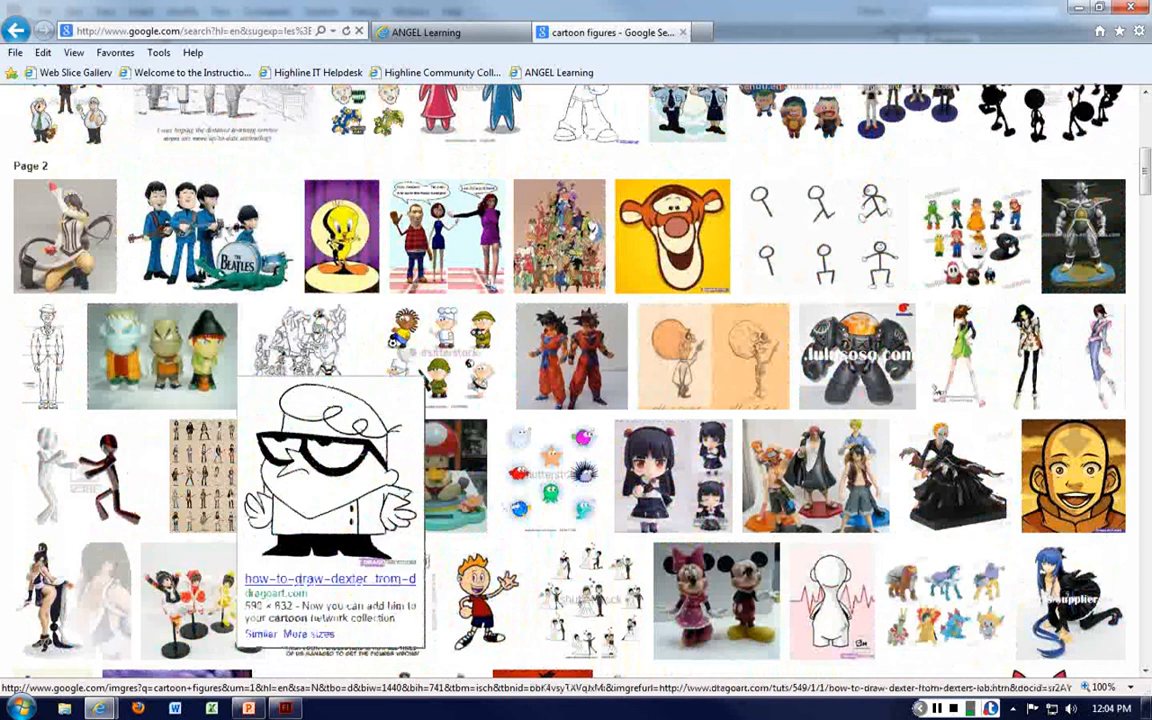
{"action": "left_click", "coordinate": [330, 470]}
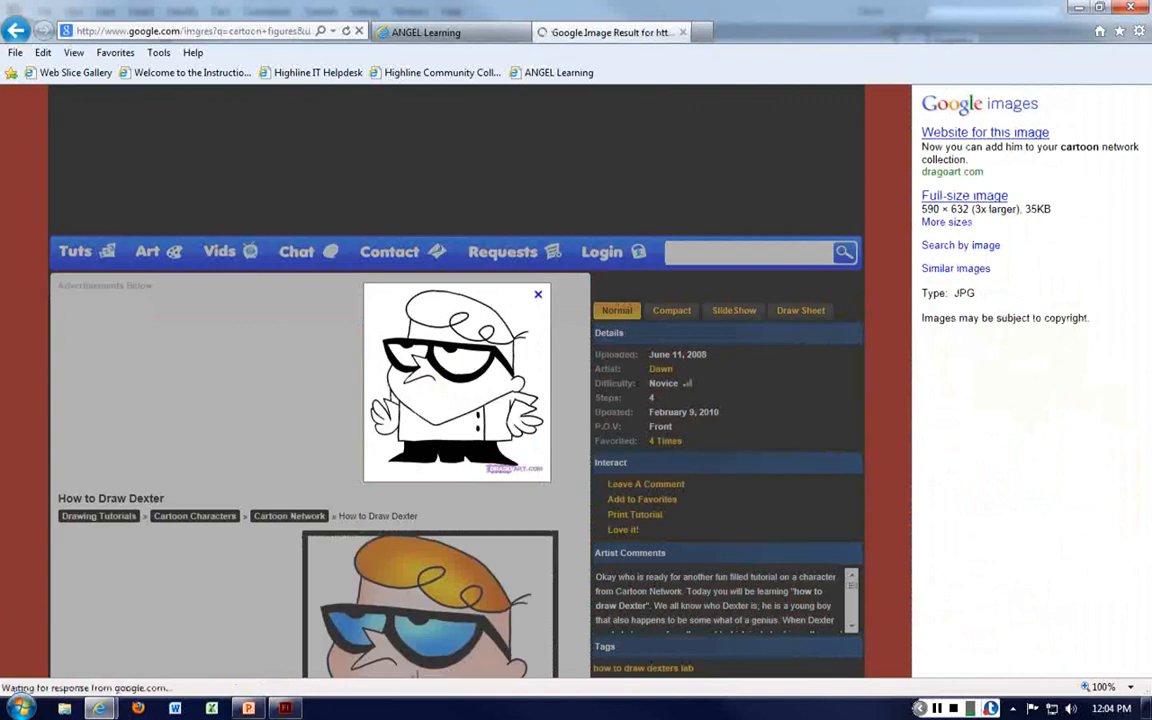
Copy the Dexter line drawing from the web page and switch to Adobe Flash.
{"action": "right_click", "coordinate": [437, 302]}
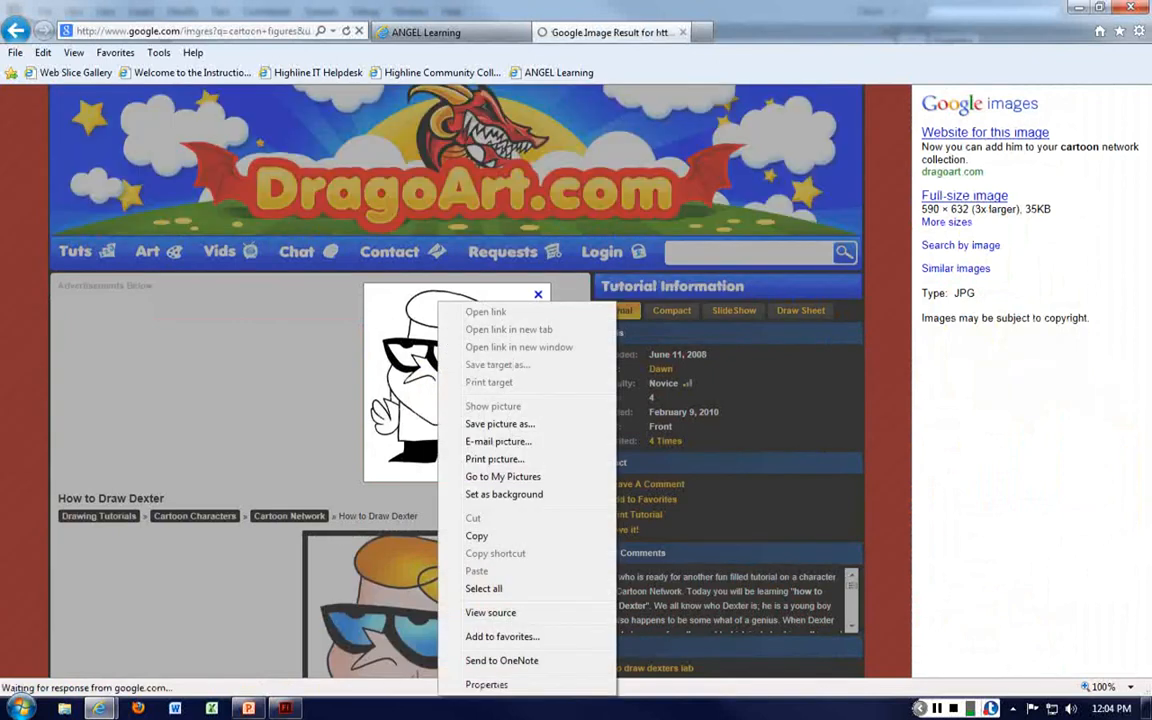
{"action": "key", "text": "Escape"}
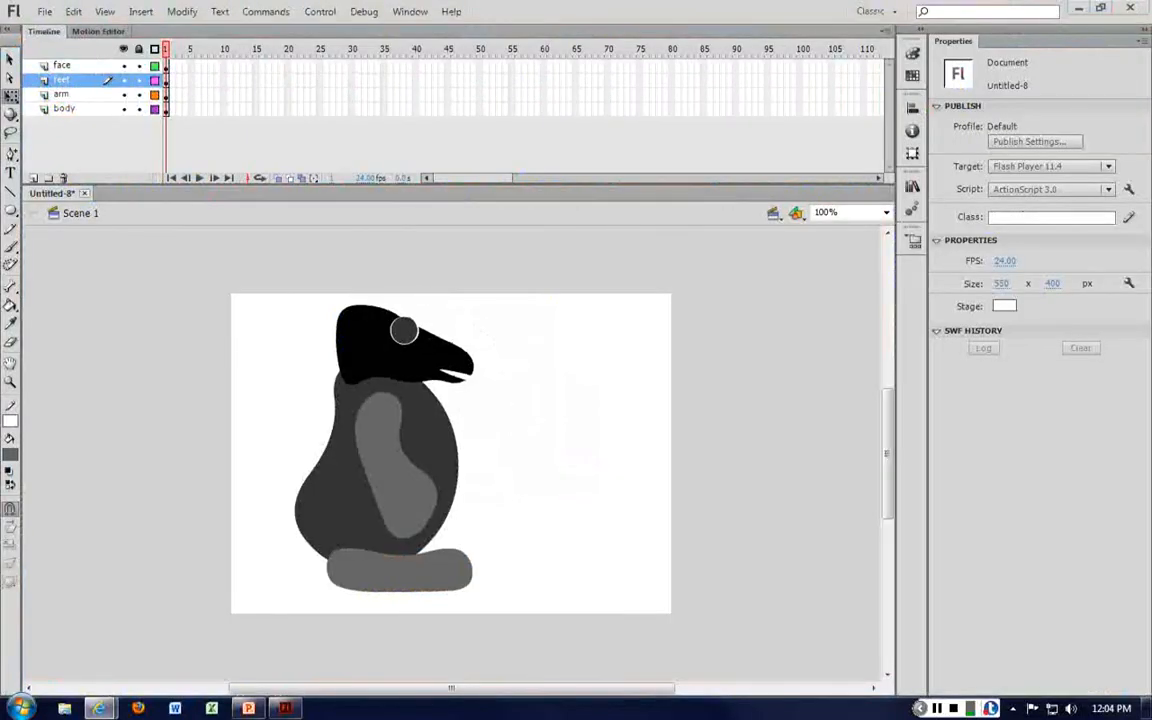
Close the animal character document without saving and create a new ActionScript 3.0 document.
{"action": "left_click", "coordinate": [84, 193]}
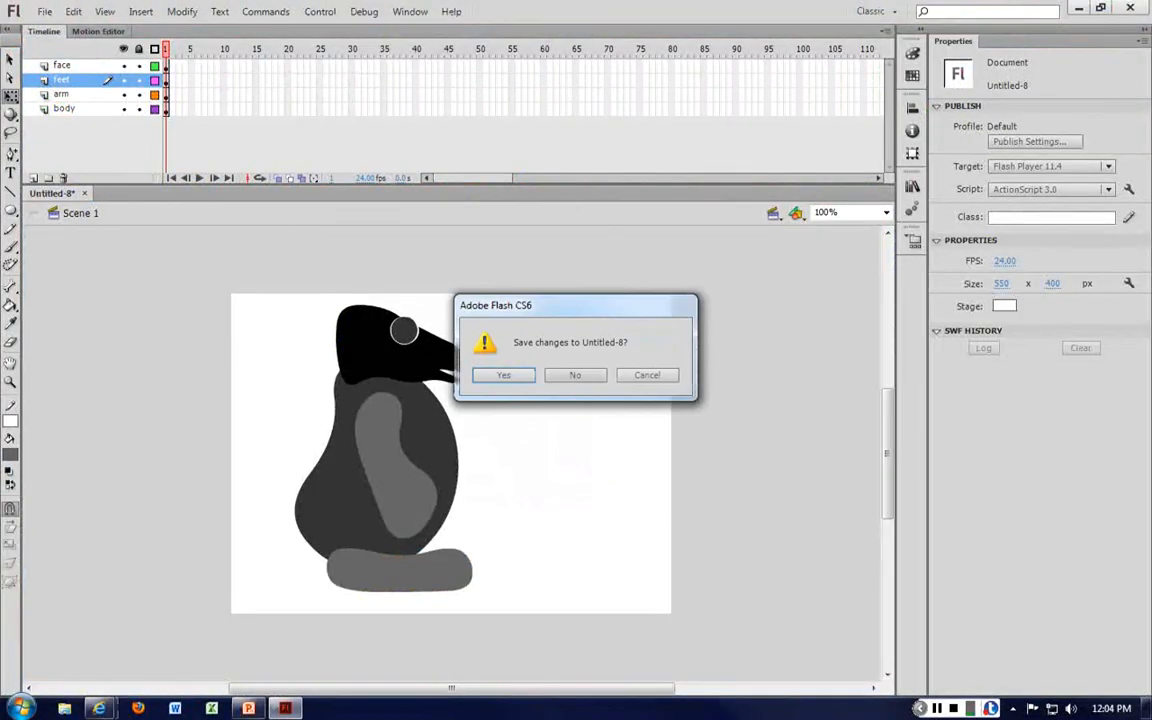
{"action": "left_click", "coordinate": [575, 374]}
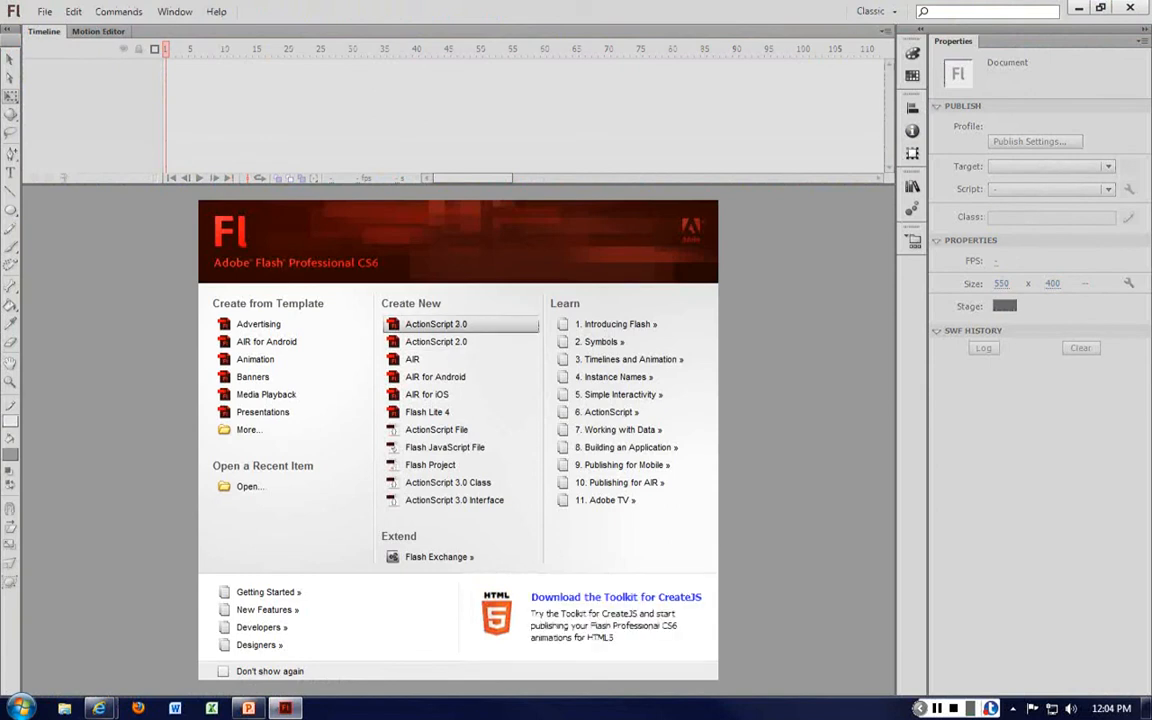
{"action": "left_click", "coordinate": [437, 324]}
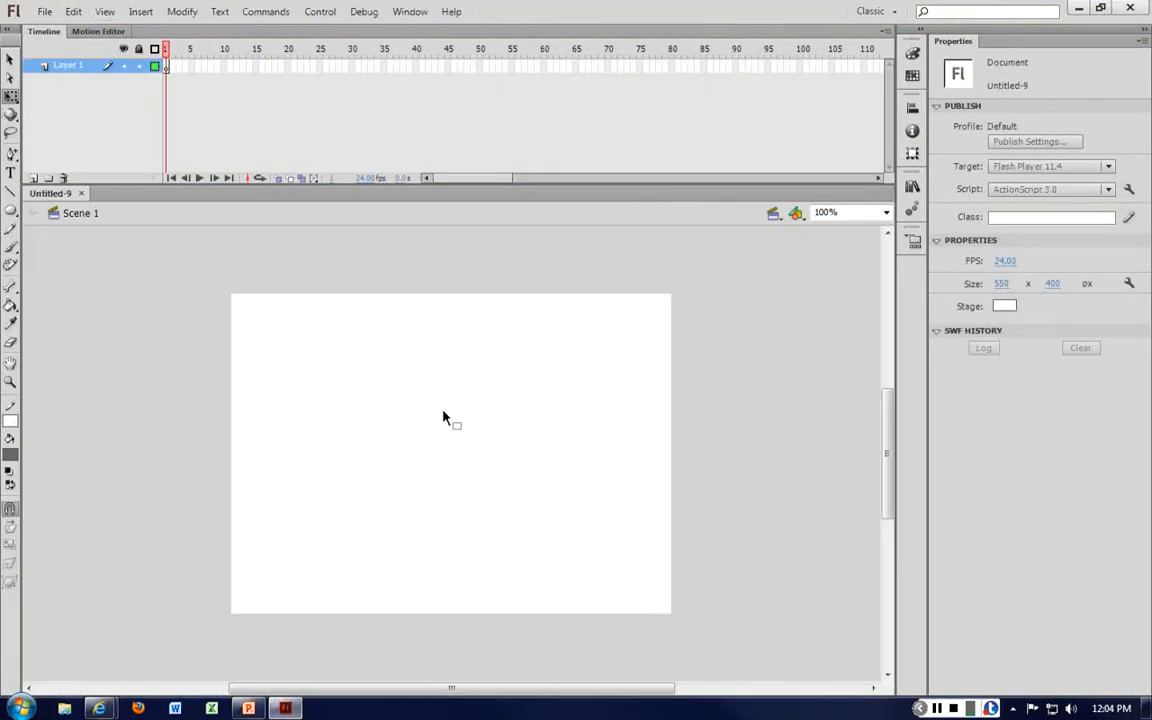
Paste the copied Dexter drawing onto the stage in Layer 1 and select the bitmap.
{"action": "key", "text": "ctrl+v"}
{"action": "left_click", "coordinate": [615, 397]}
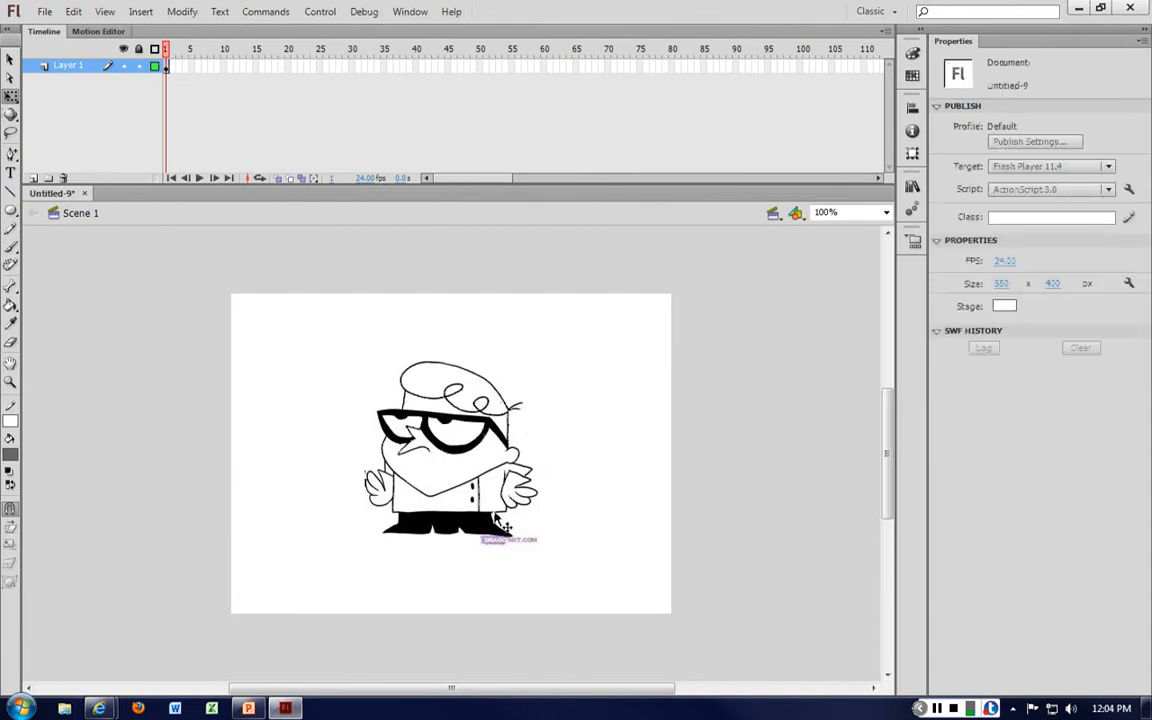
{"action": "left_click", "coordinate": [432, 397]}
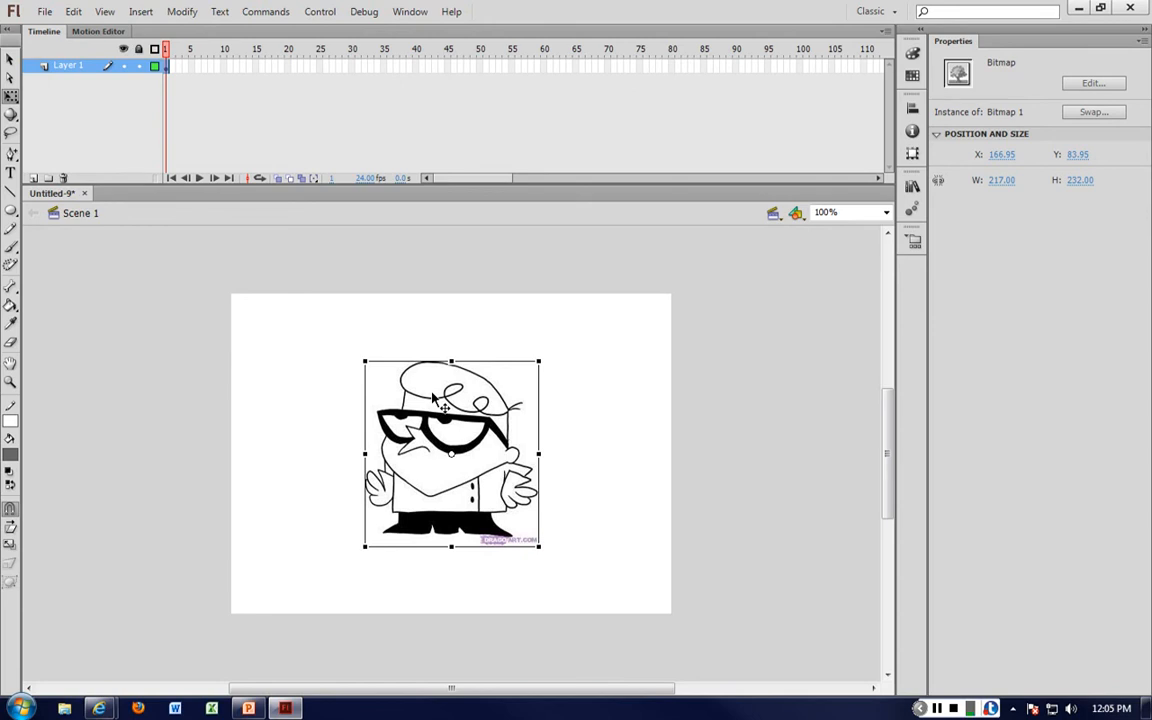
{"action": "key", "text": "ctrl+equal"}
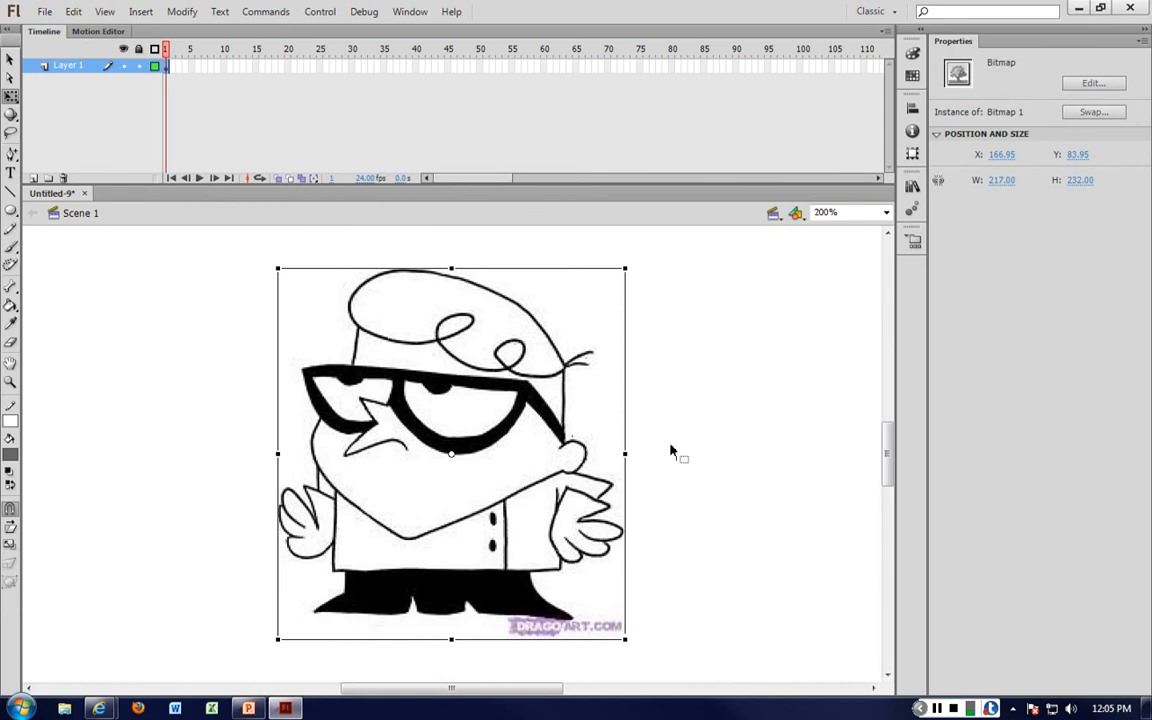